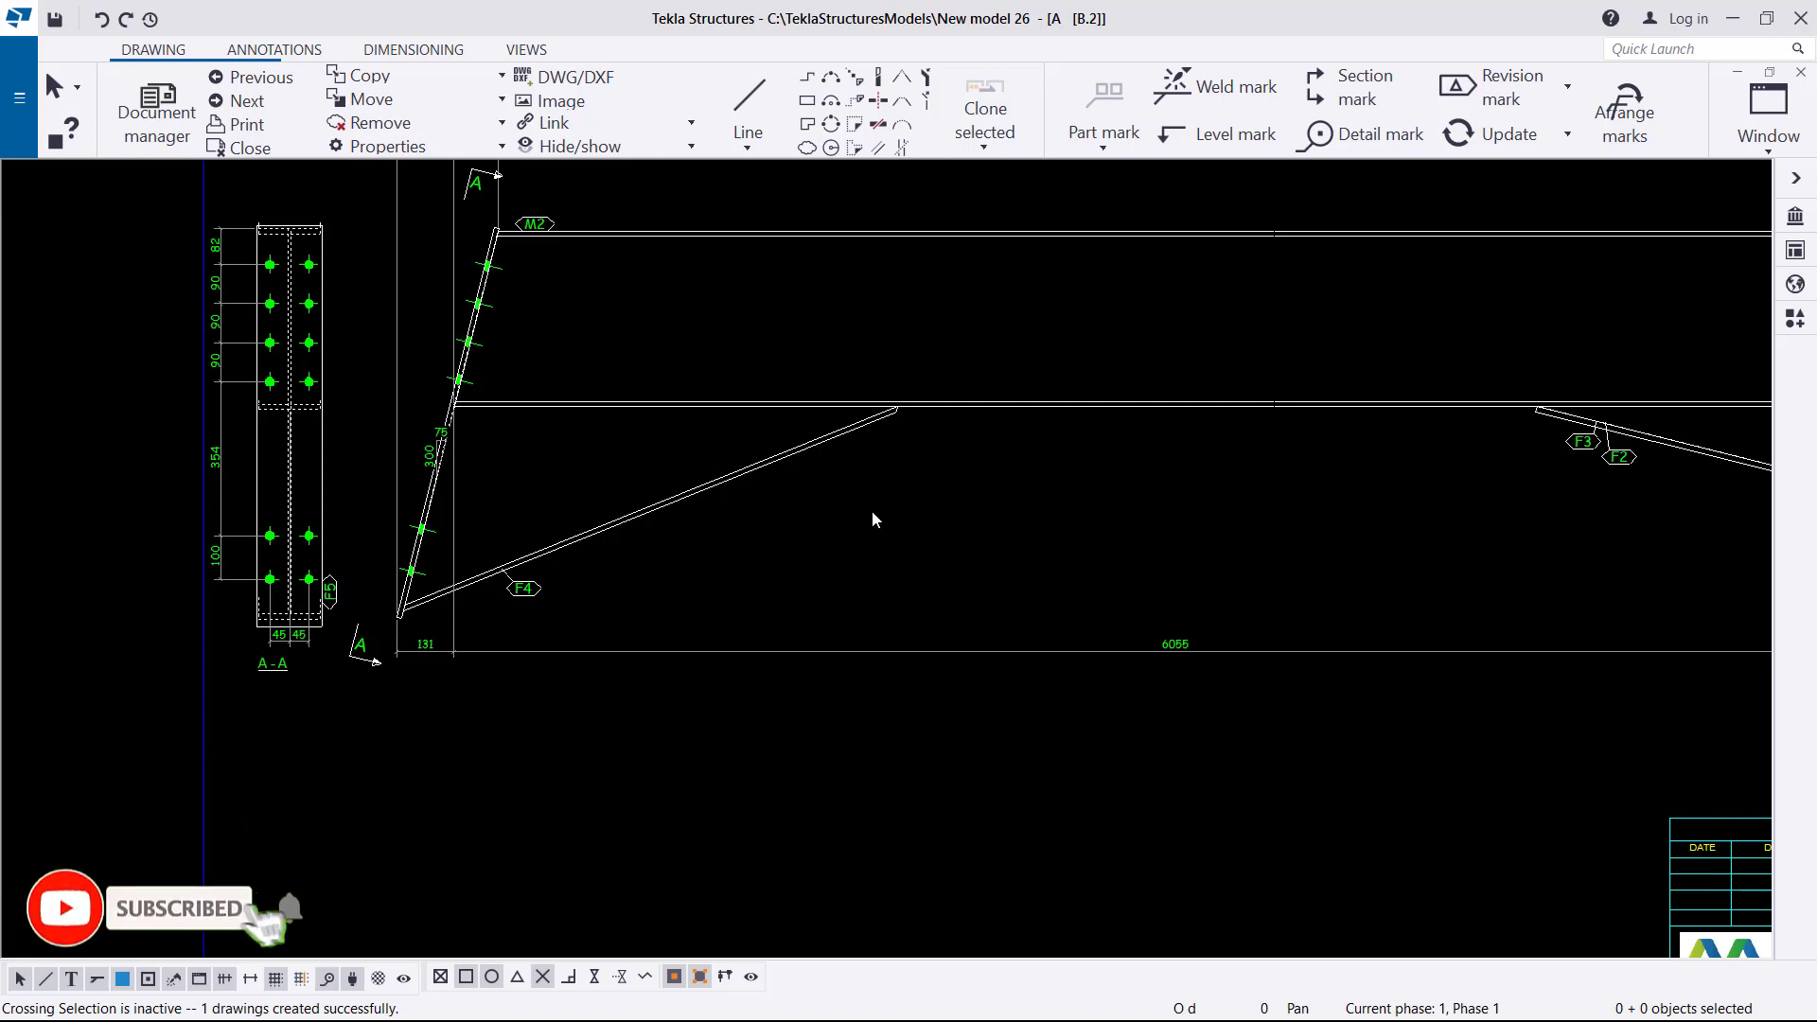
Step: Examine the beam's front view, its dimensions and part marks, and end-plate sections A-A and B-B
scroll(946, 522, down, 2)
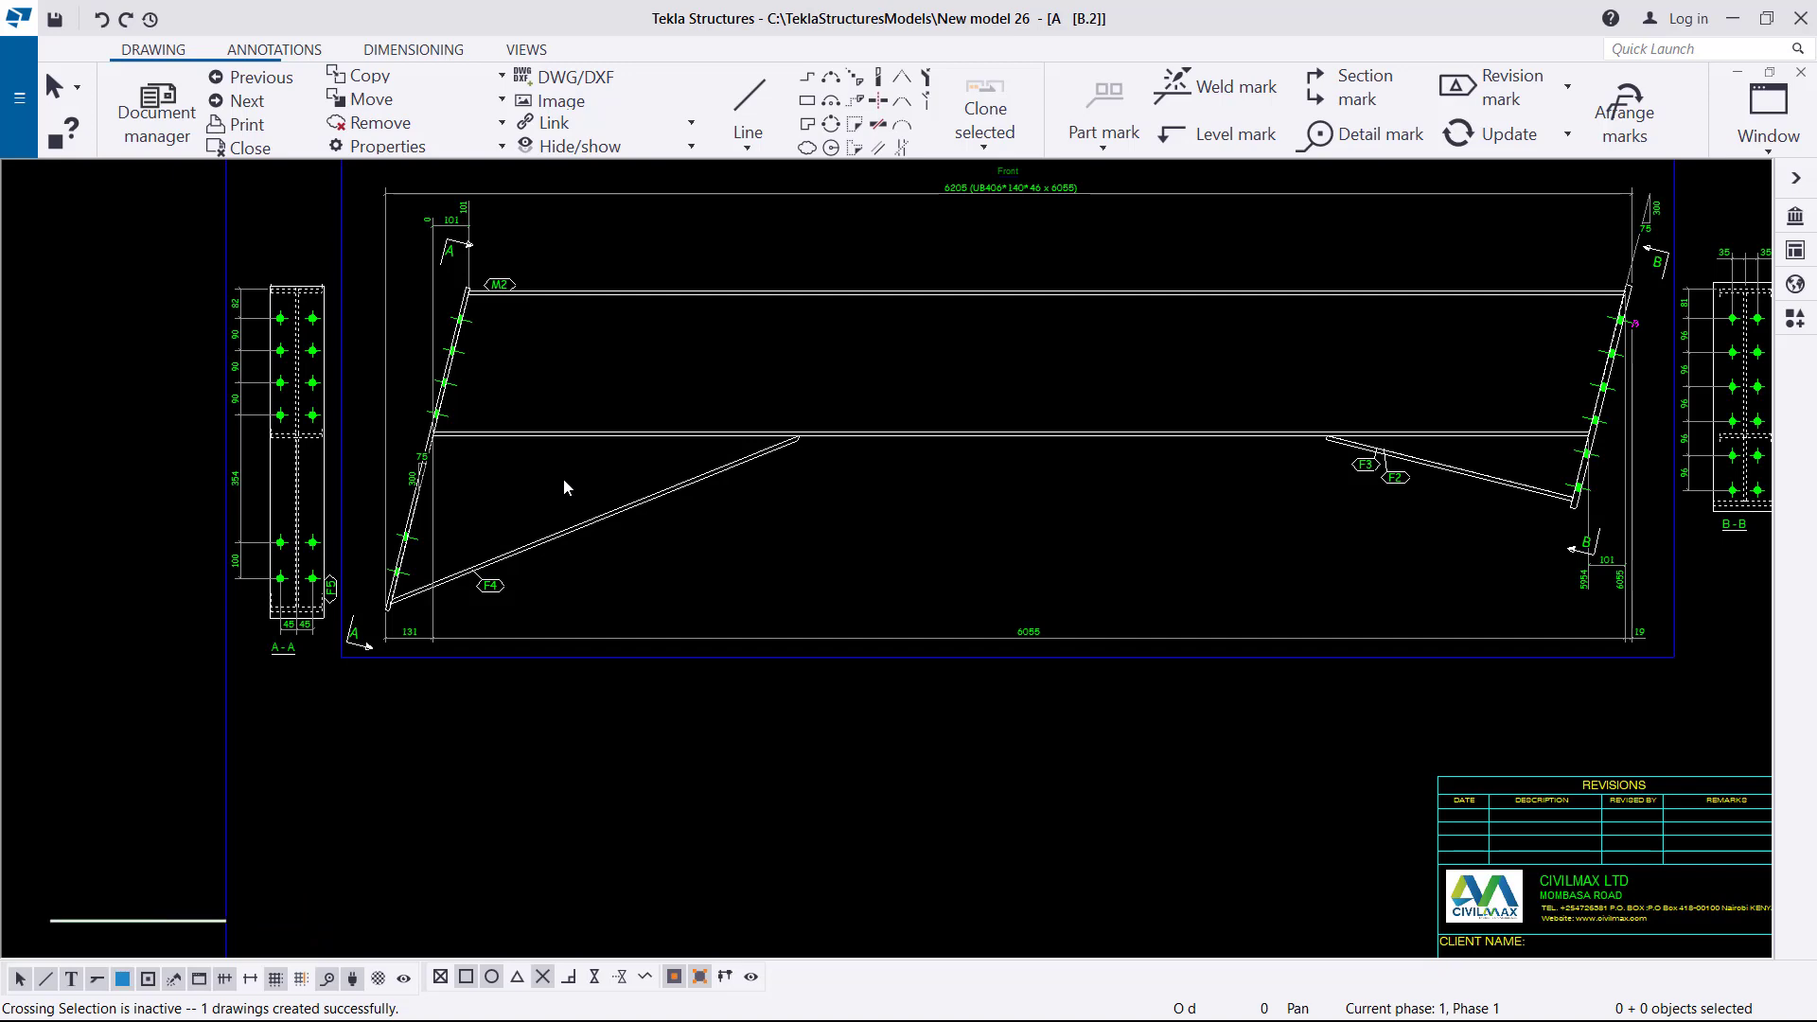
scroll(259, 316, up, 2)
scroll(343, 332, up, 3)
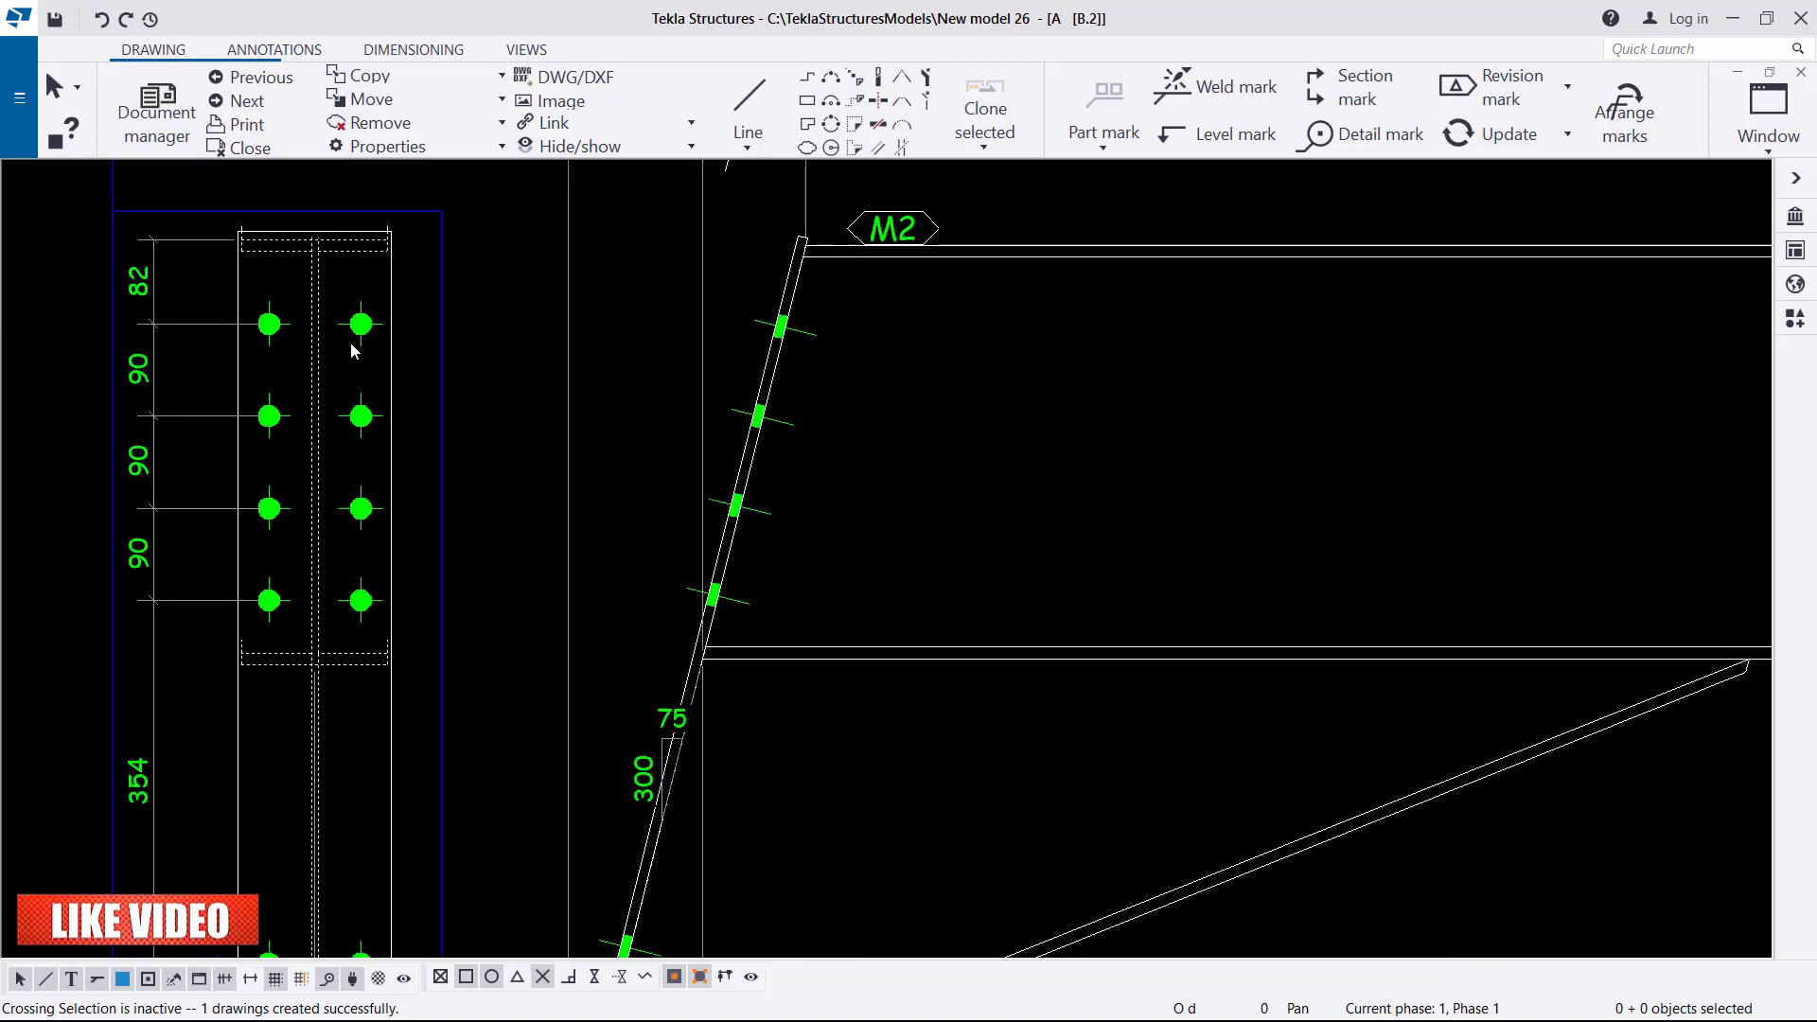
scroll(322, 454, down, 3)
scroll(350, 516, down, 1)
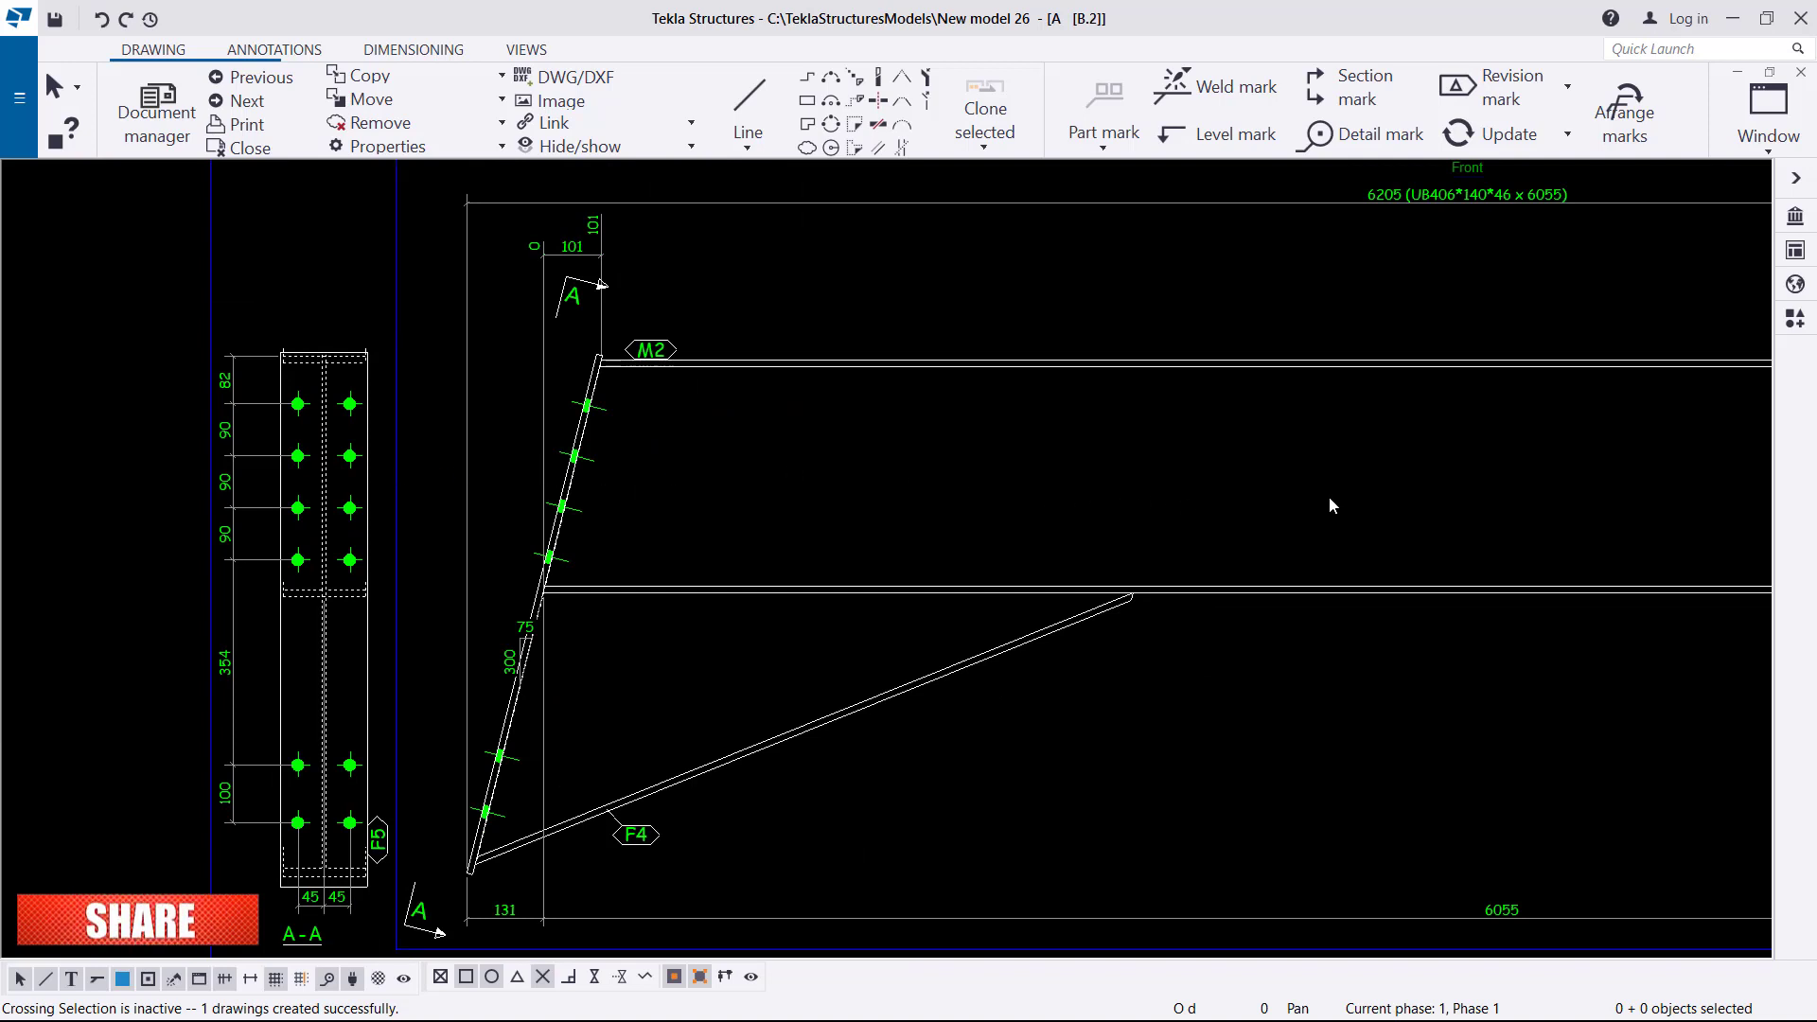
mouse_move(1440, 500)
middle_down()
mouse_move(1151, 495)
mouse_move(1111, 526)
middle_up()
scroll(932, 492, down, 1)
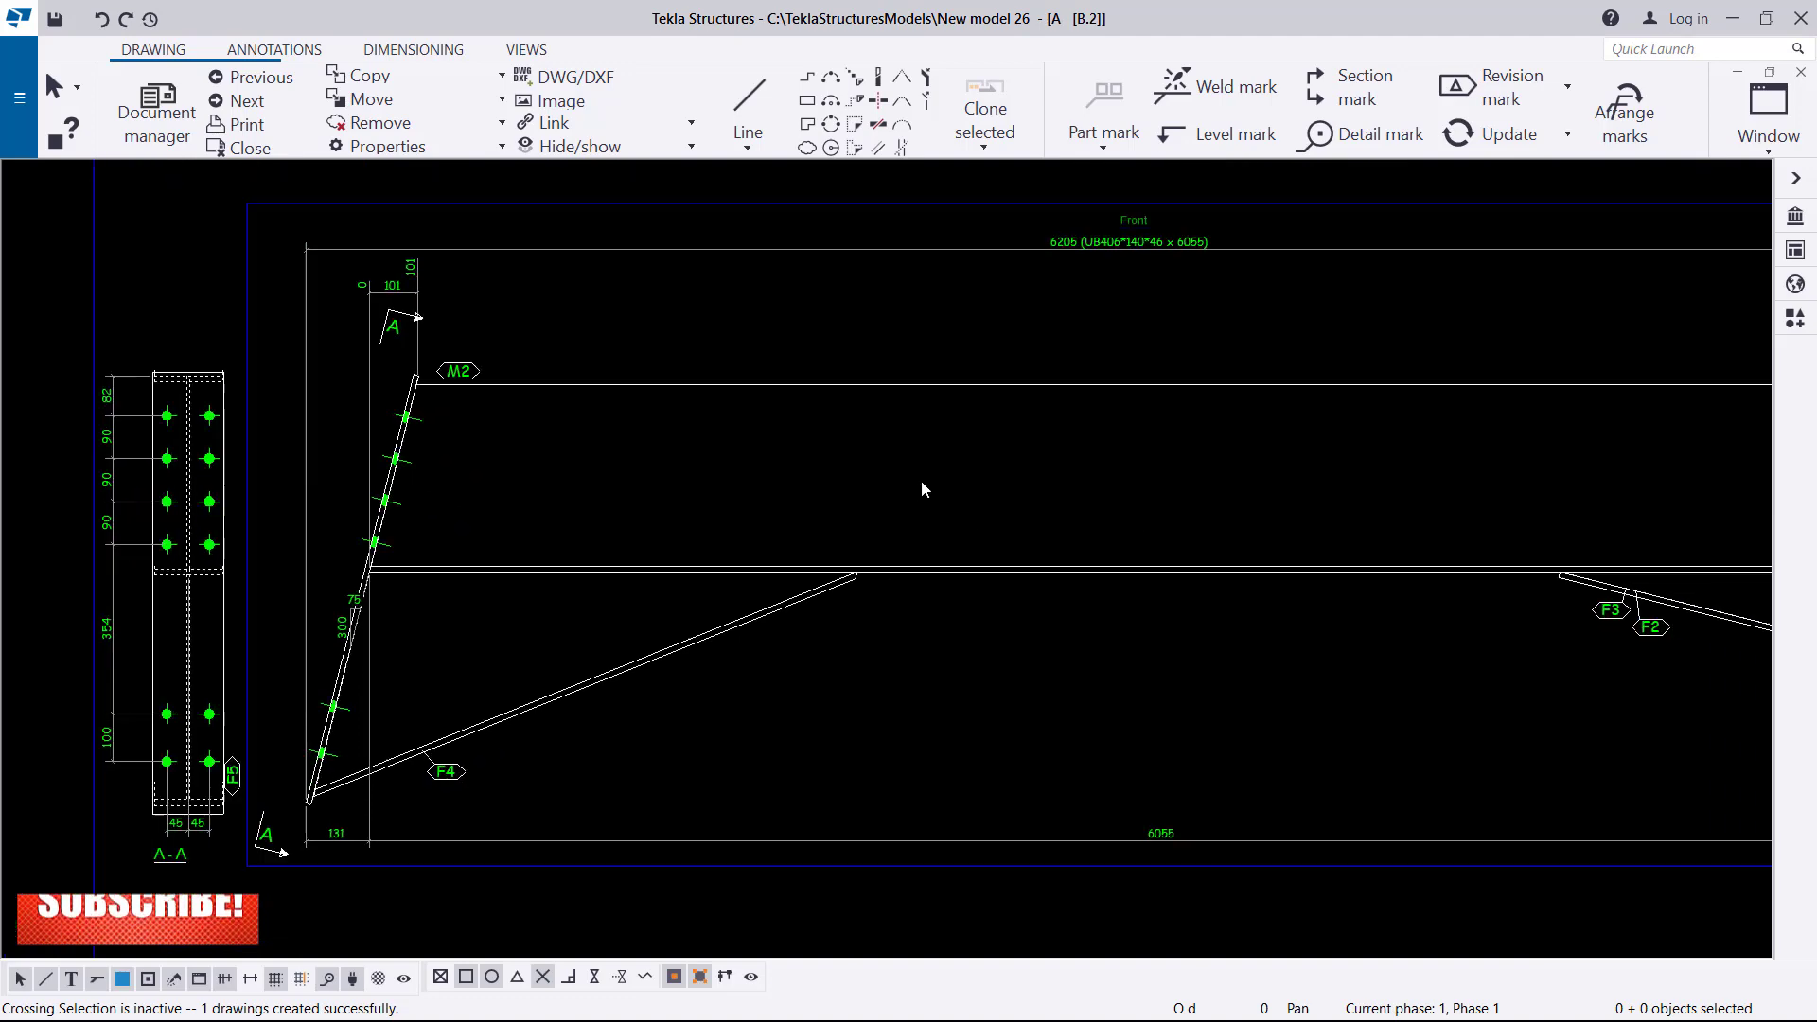
middle_drag(1229, 410, 751, 356)
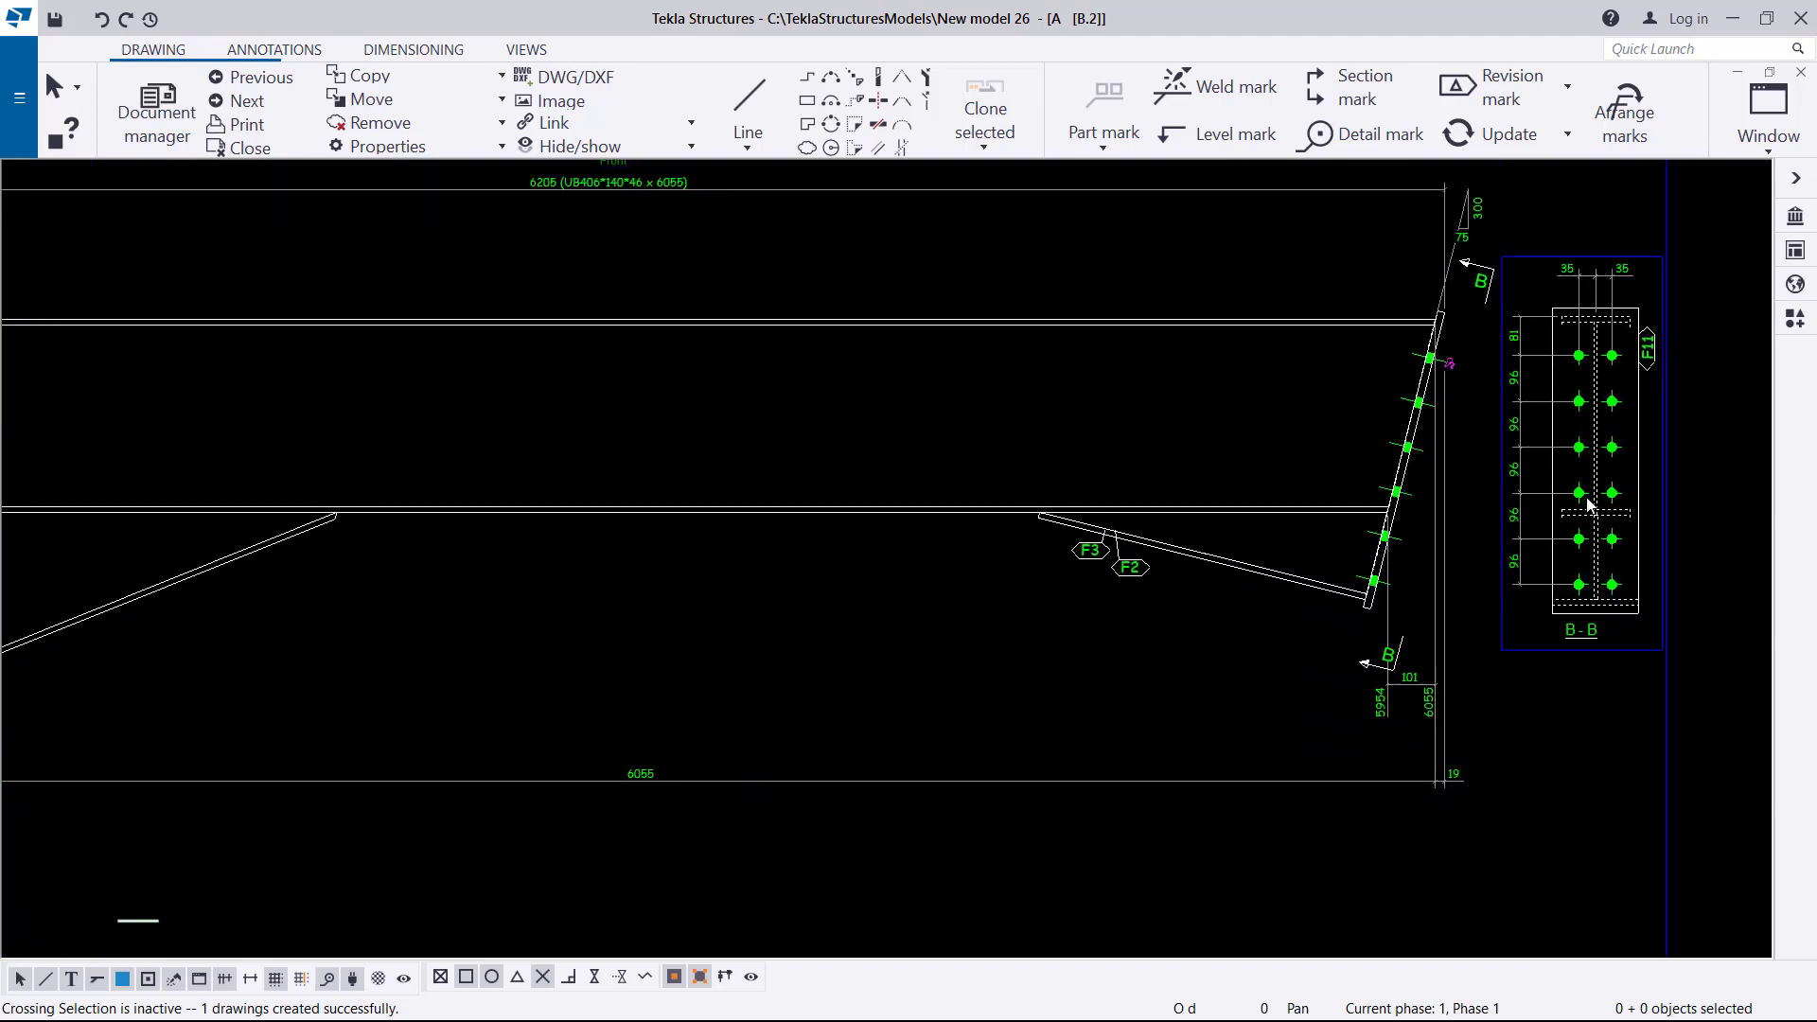
middle_drag(1589, 473, 1218, 498)
scroll(1220, 492, up, 3)
scroll(1315, 384, down, 2)
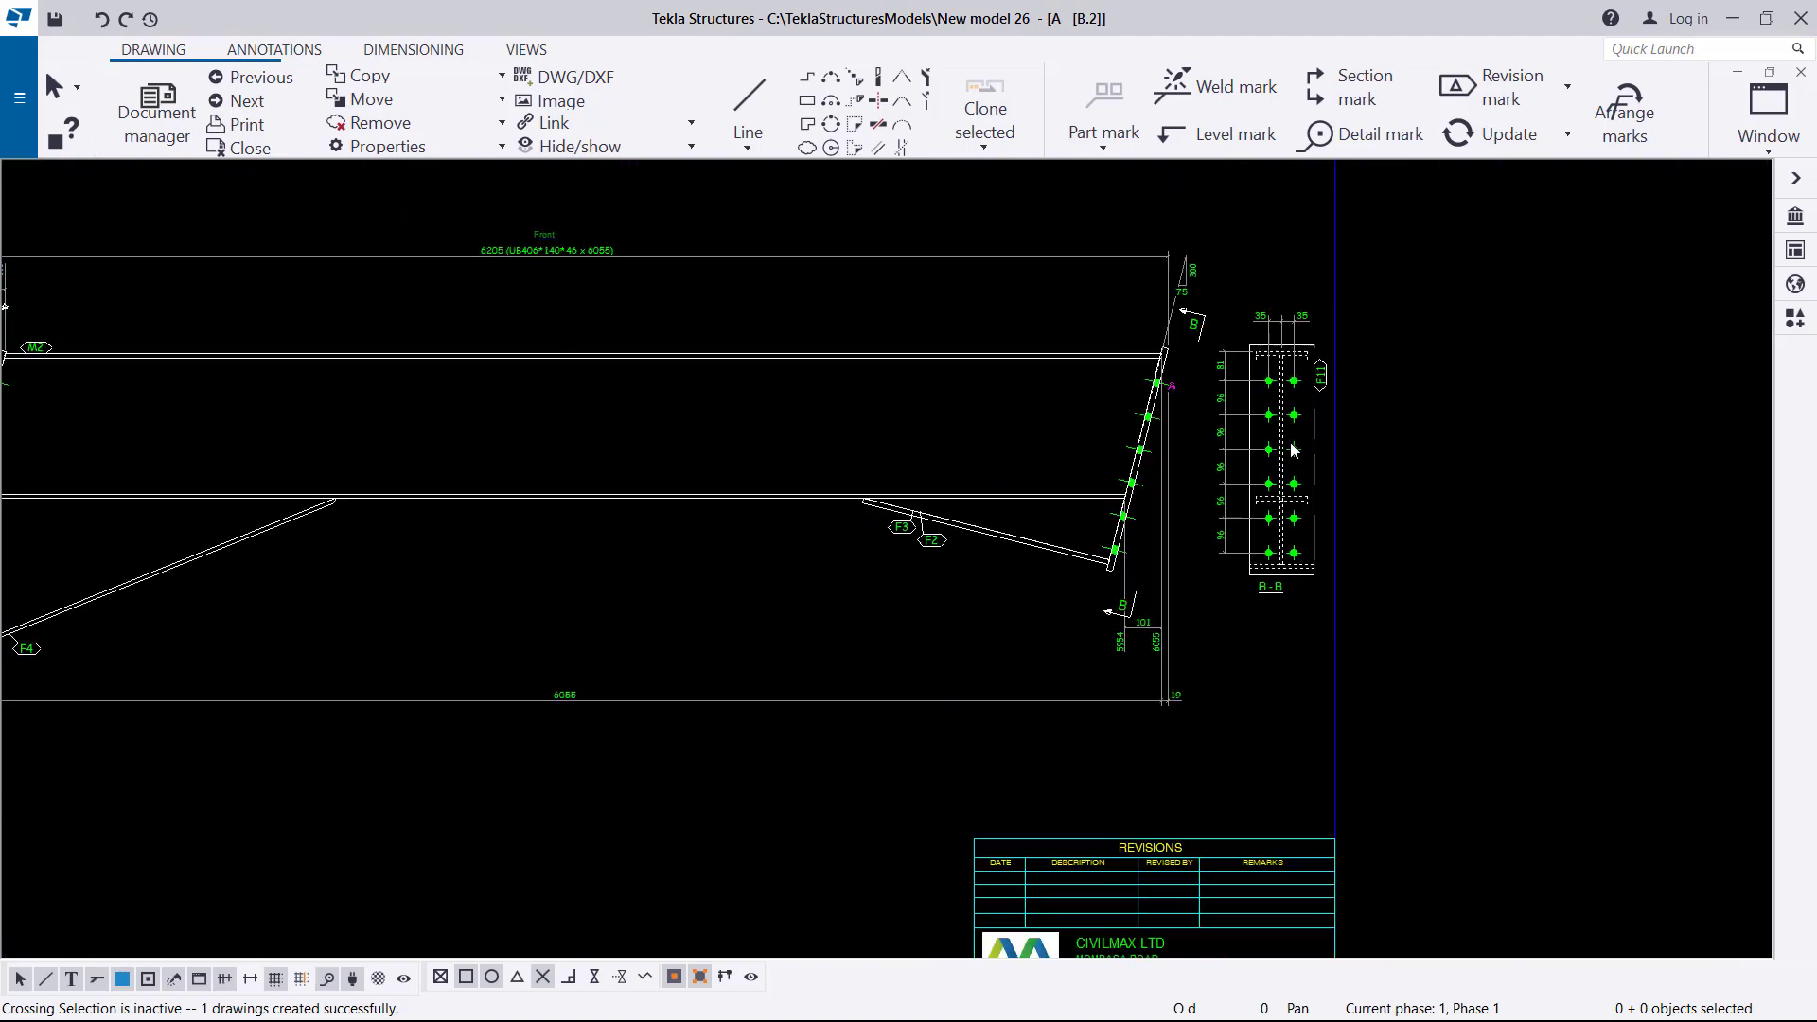
scroll(1336, 418, up, 1)
scroll(1336, 462, down, 3)
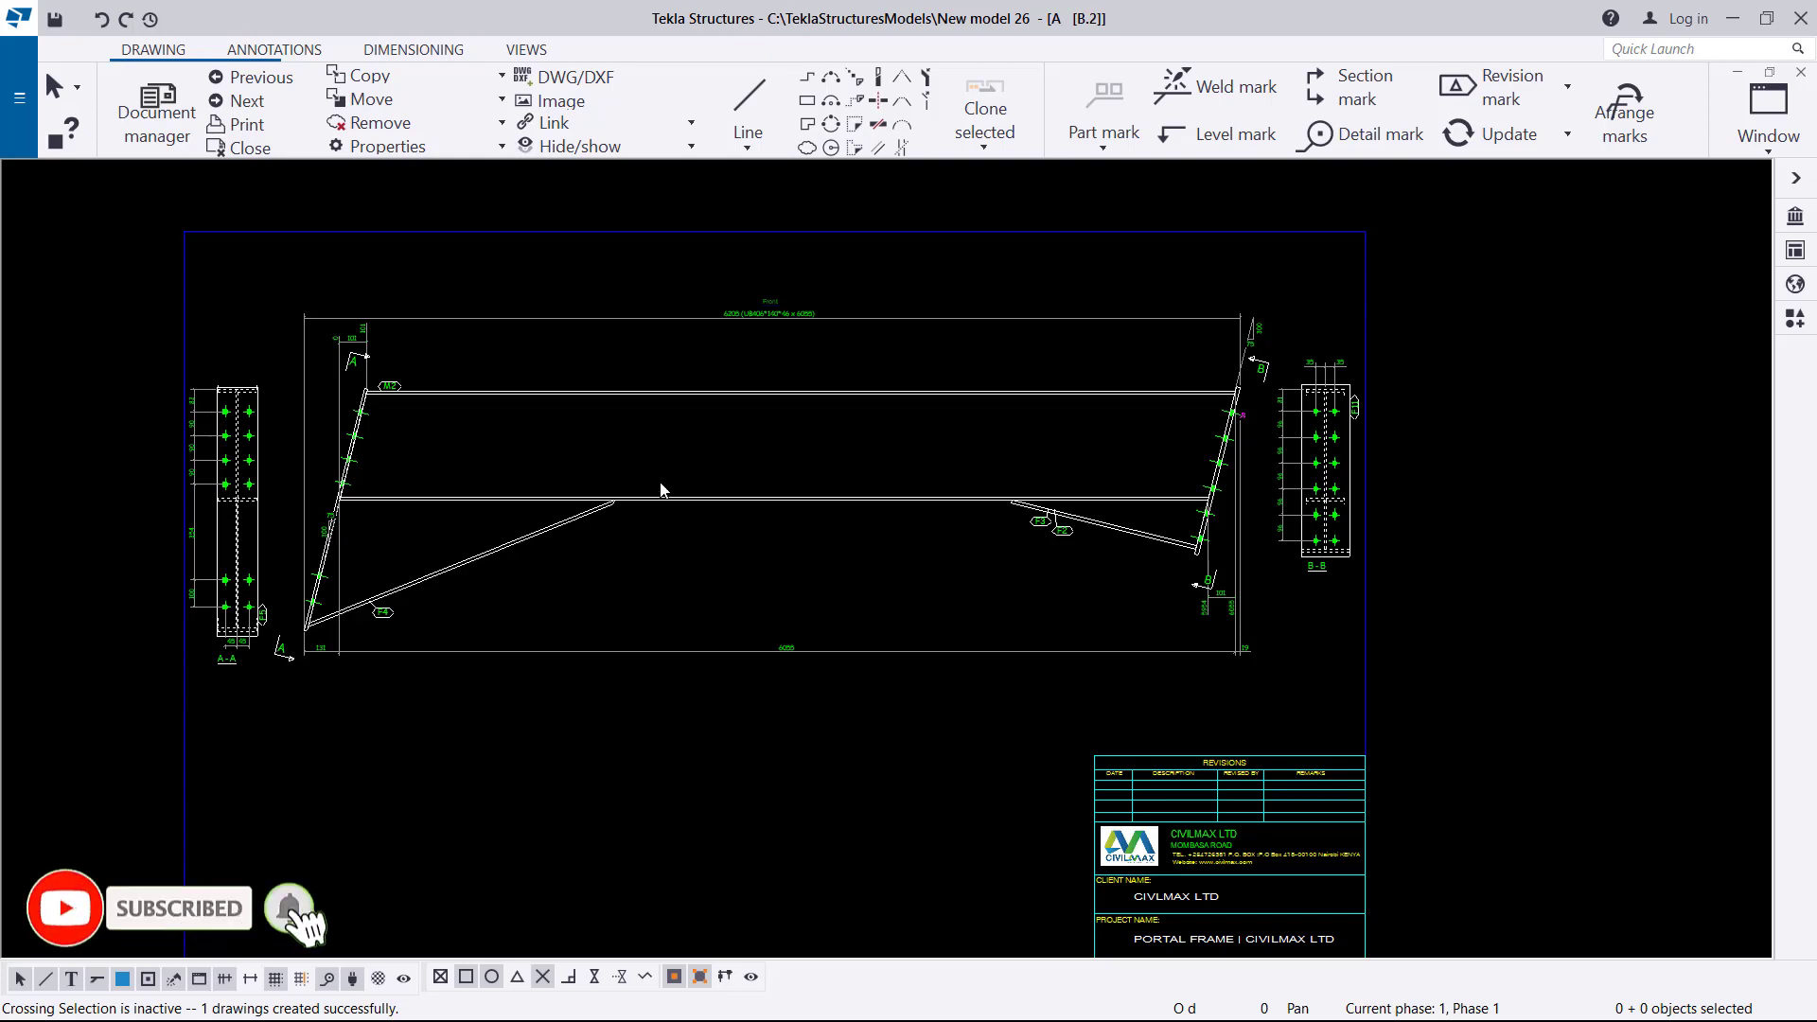
scroll(367, 396, up, 3)
scroll(367, 395, up, 1)
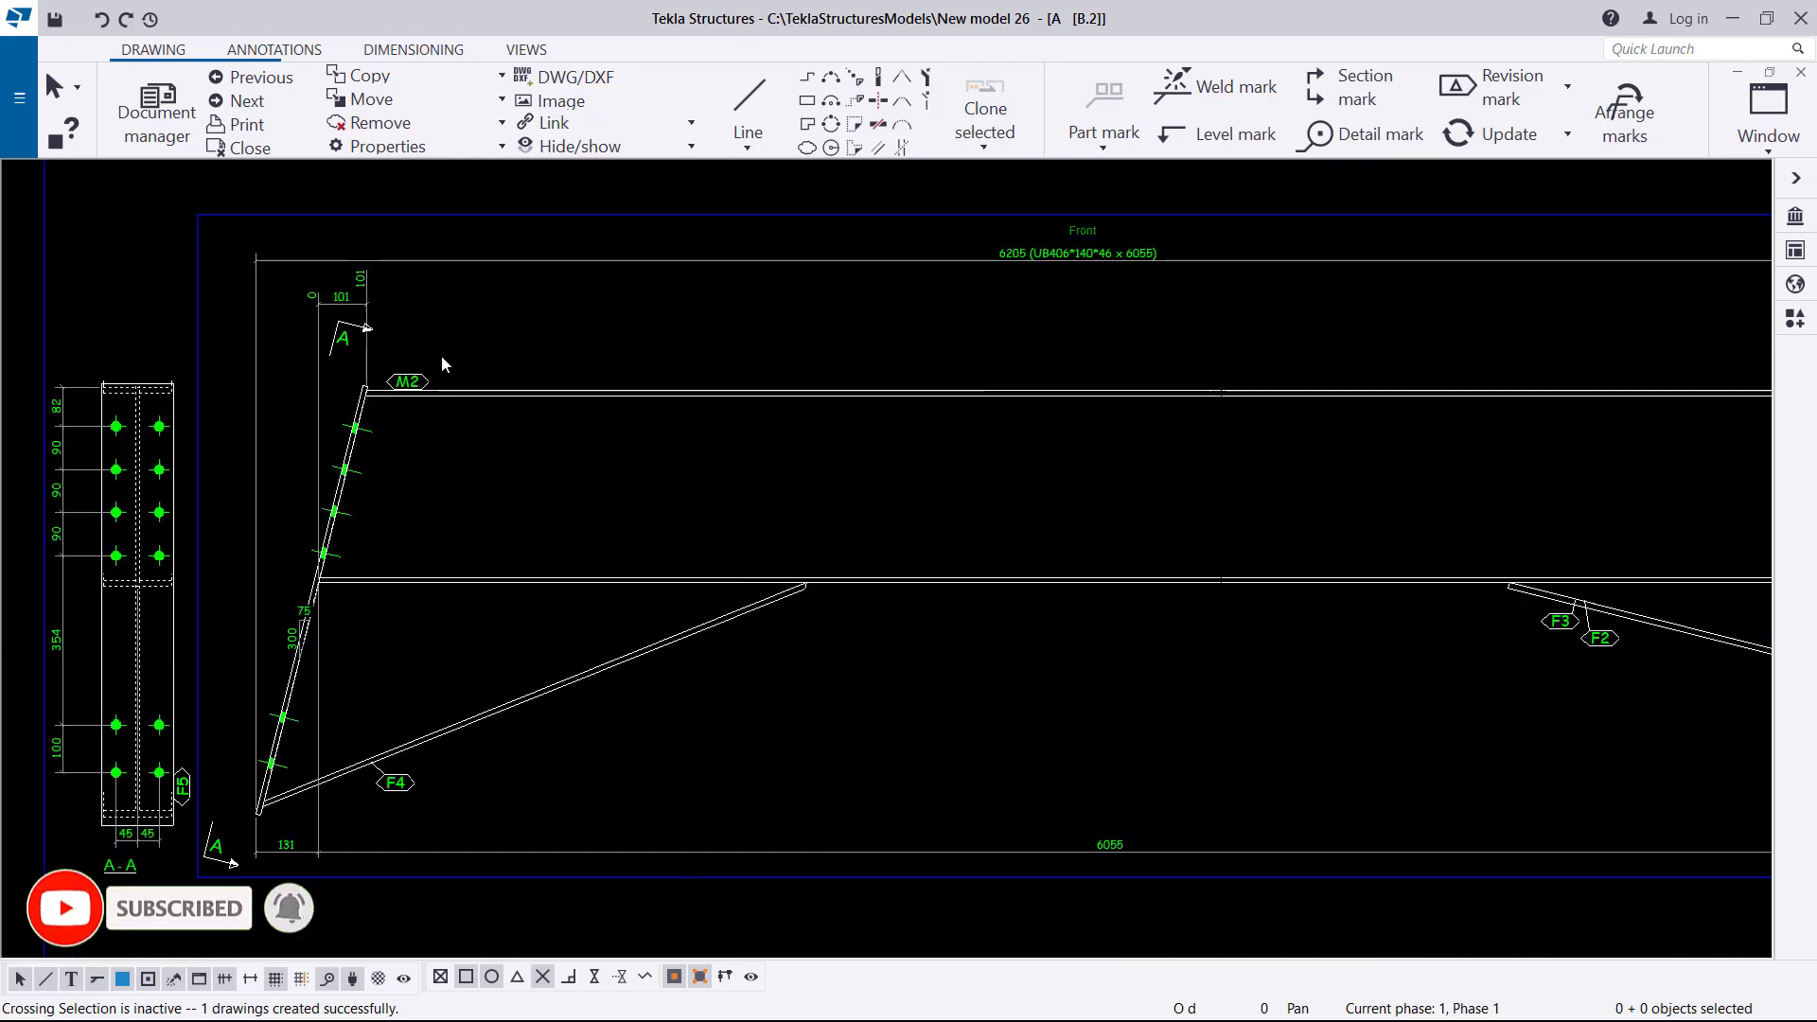
scroll(365, 303, up, 2)
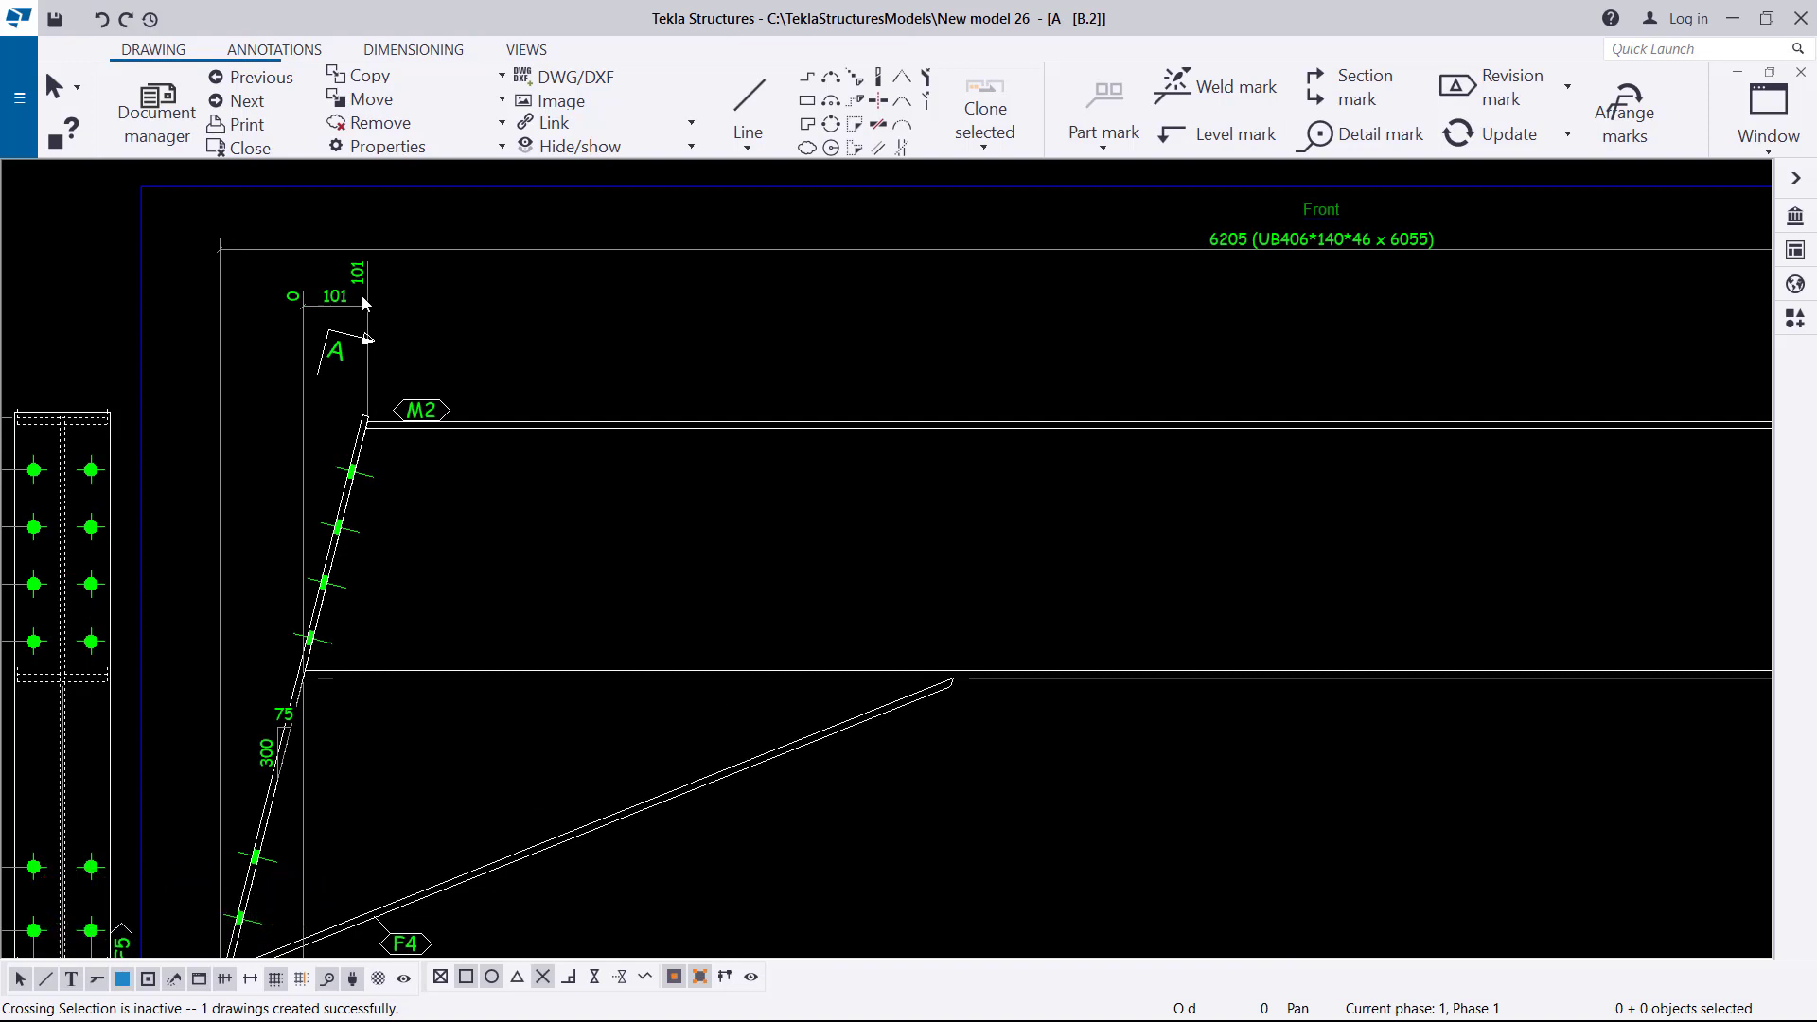
scroll(606, 445, down, 1)
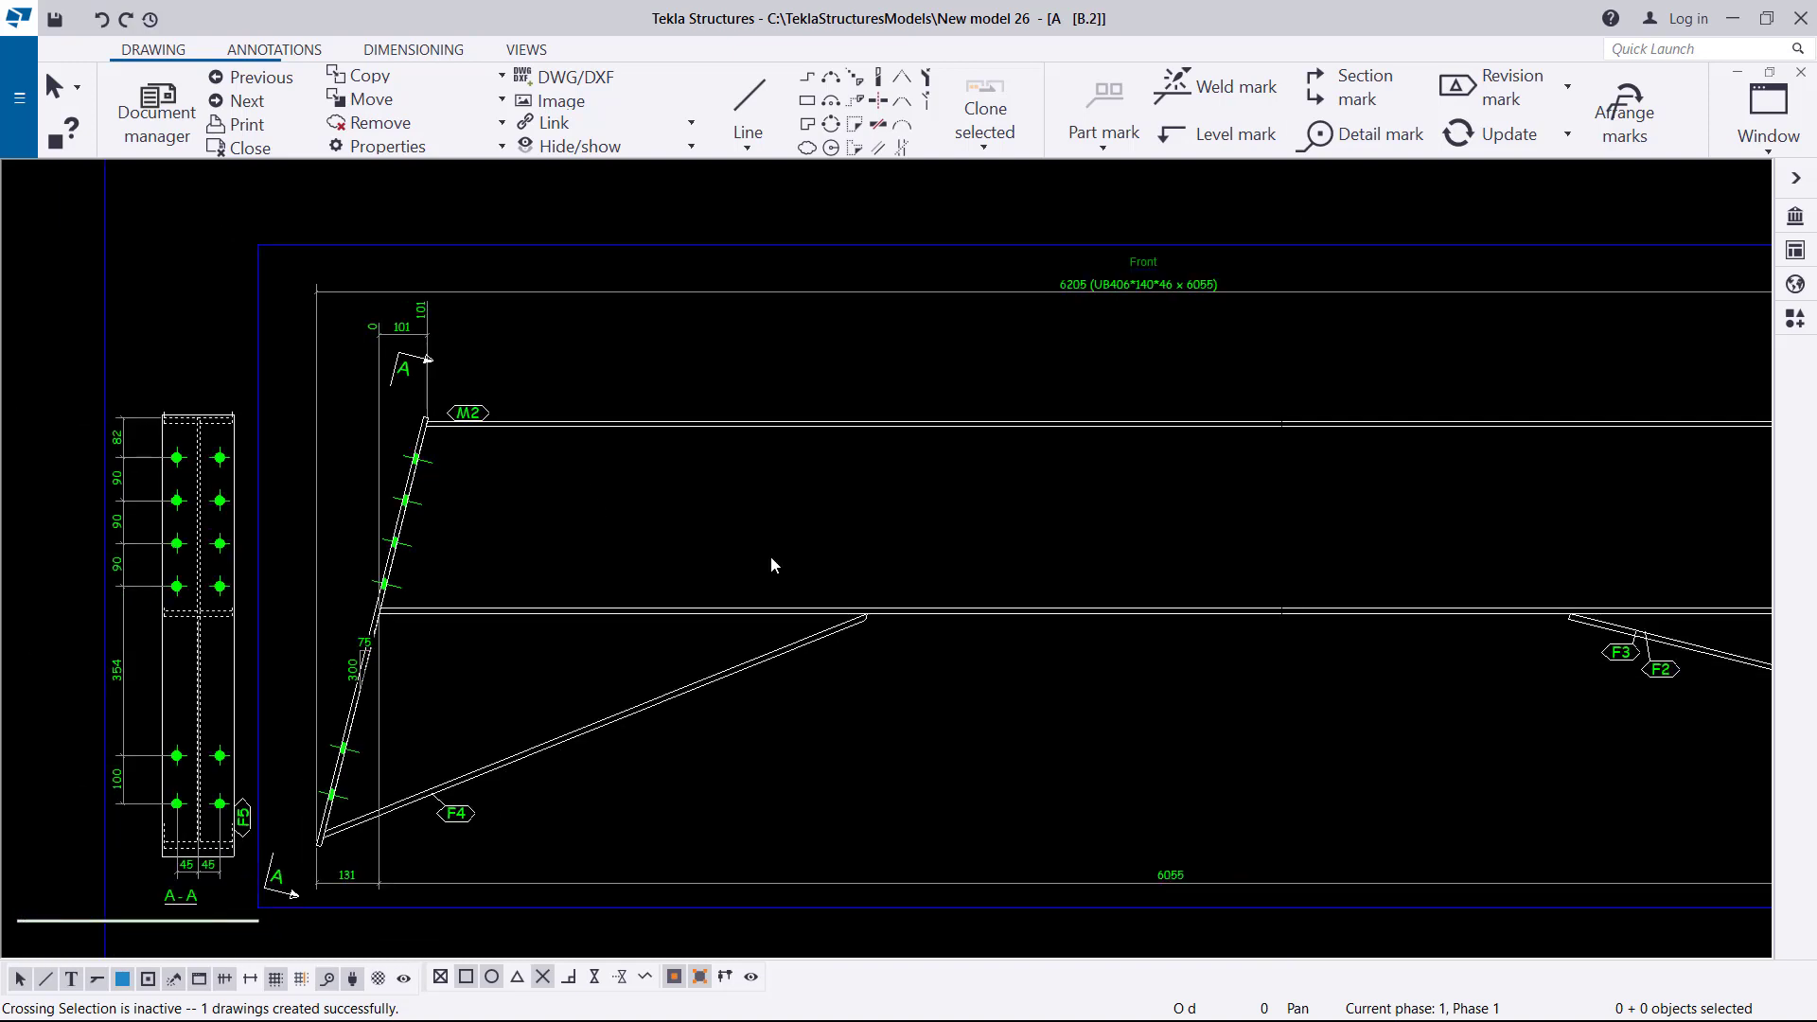
Step: Change the straight dimension type of the 101 dimension above the beam's sloped end plate to relative, without running values
scroll(369, 350, up, 5)
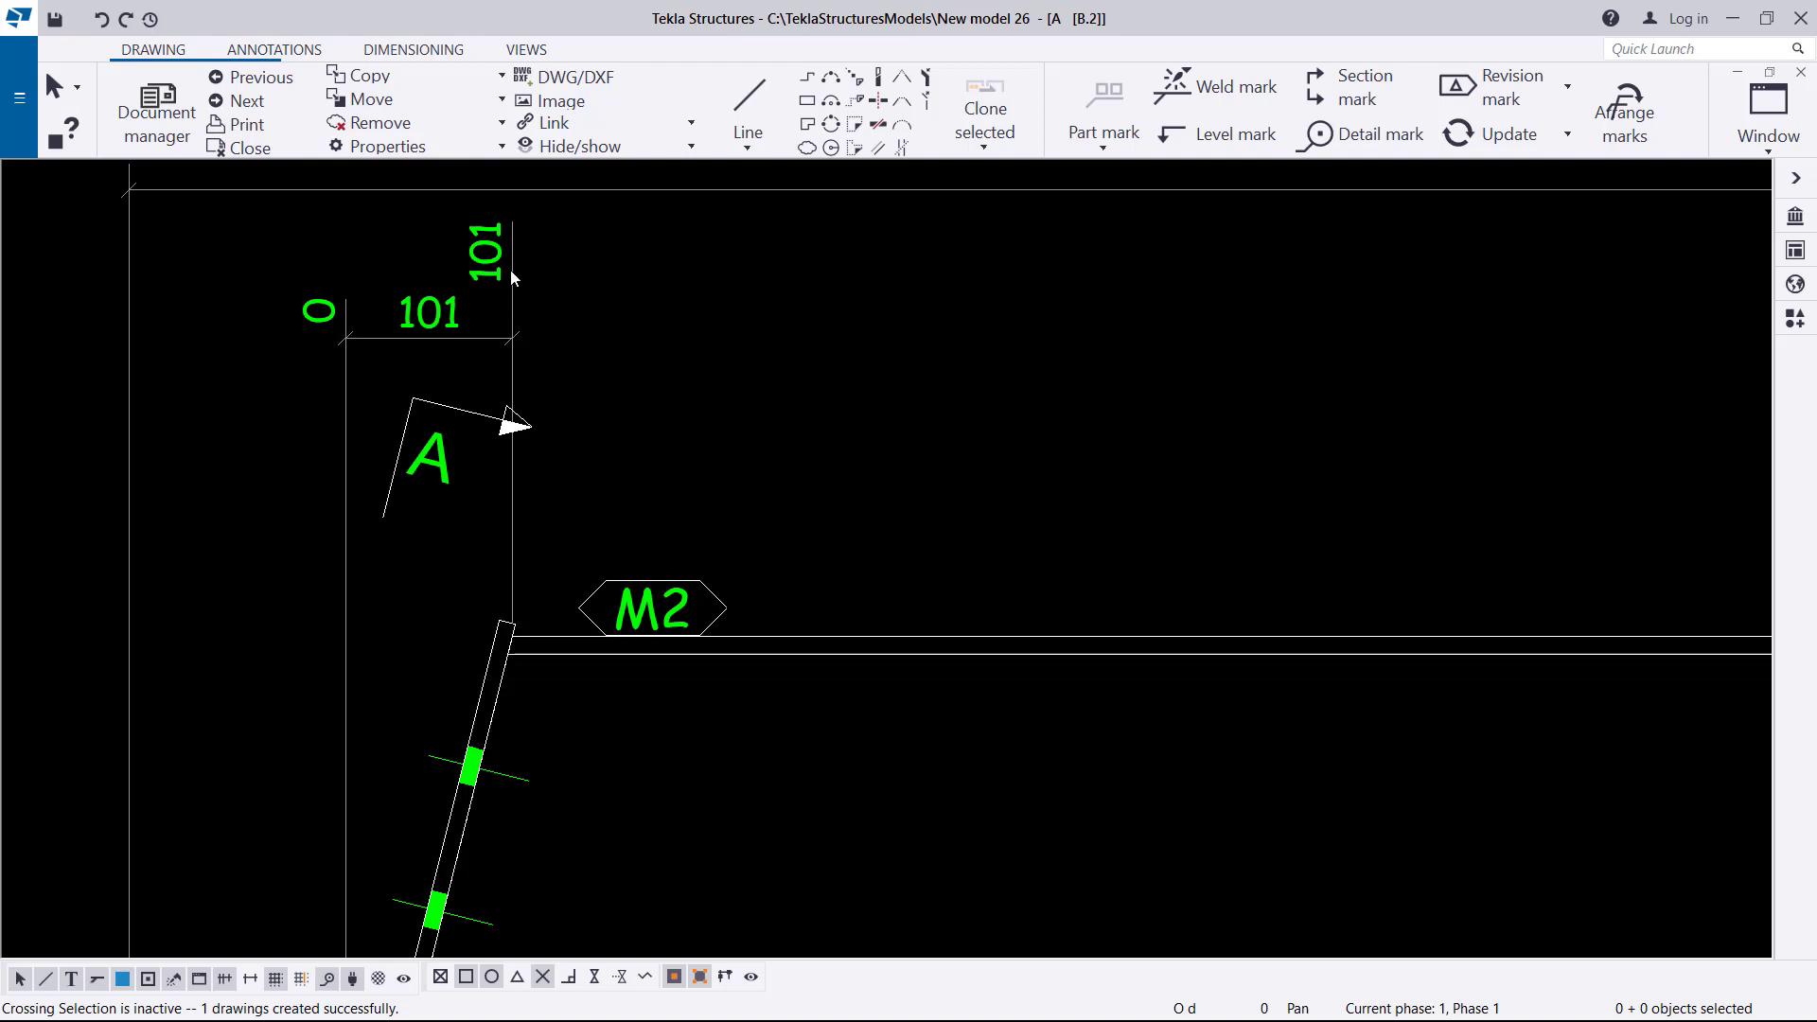
double_click(480, 339)
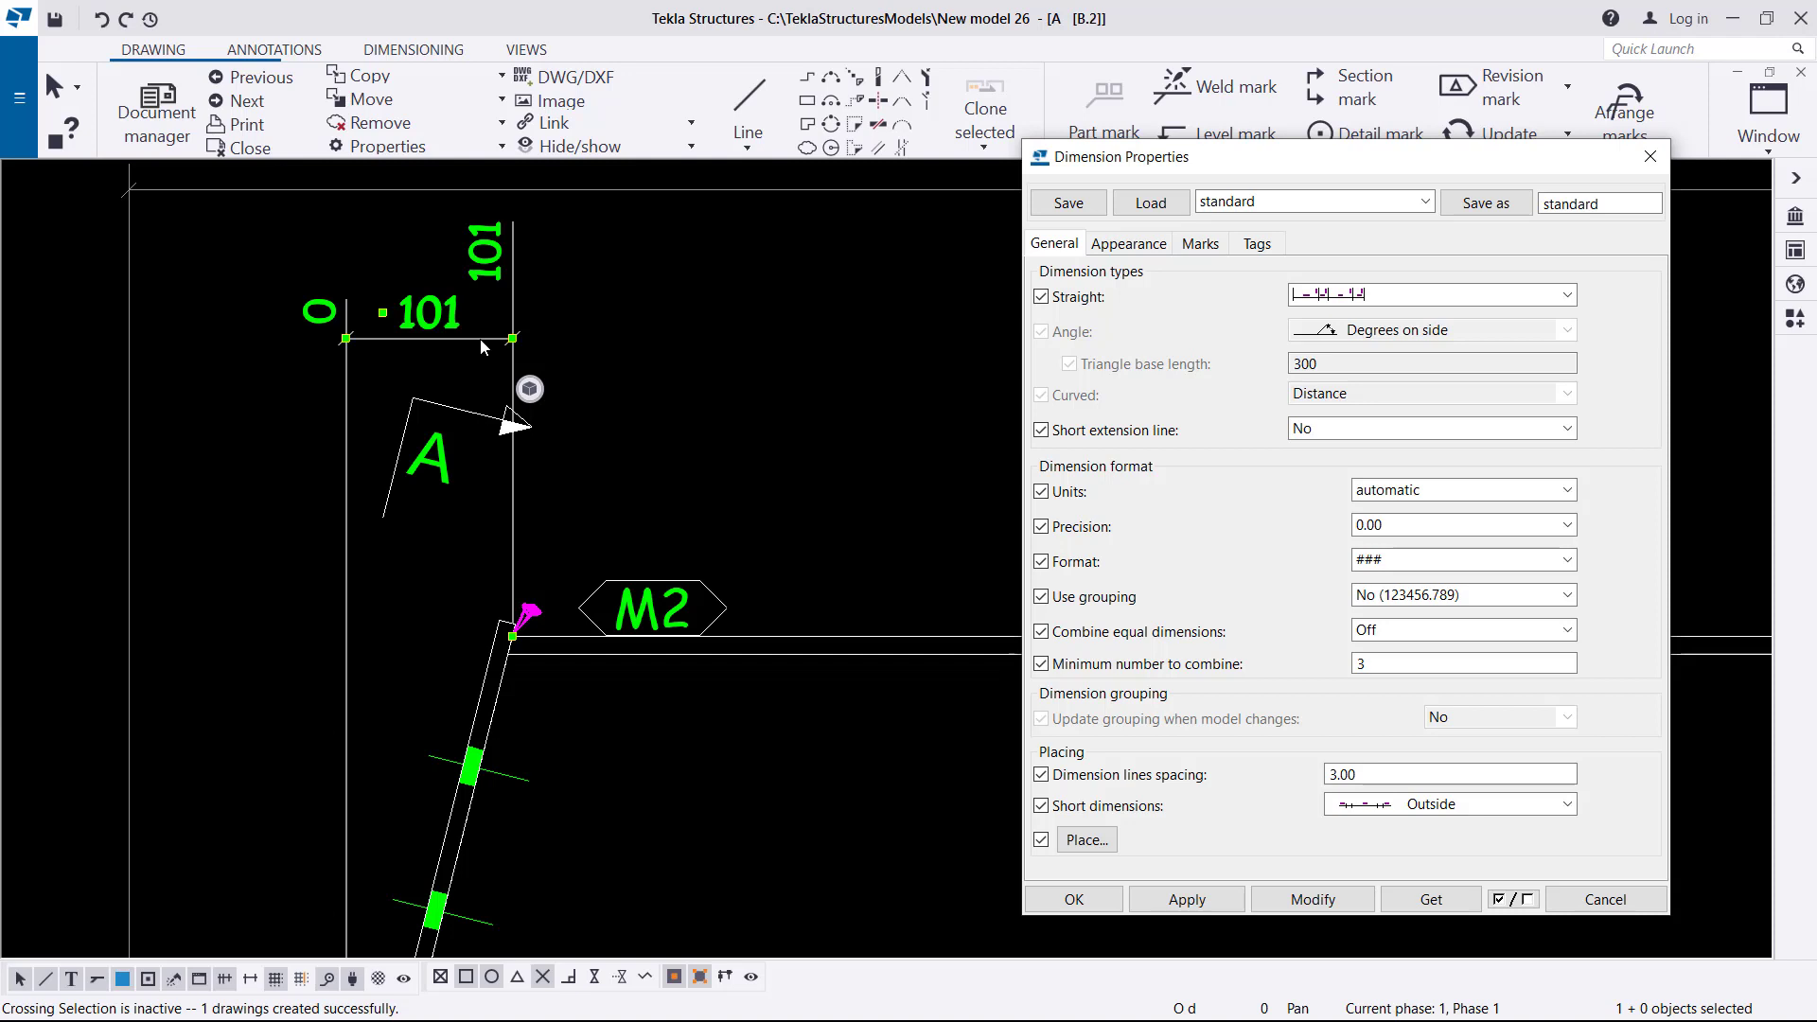
click(1567, 299)
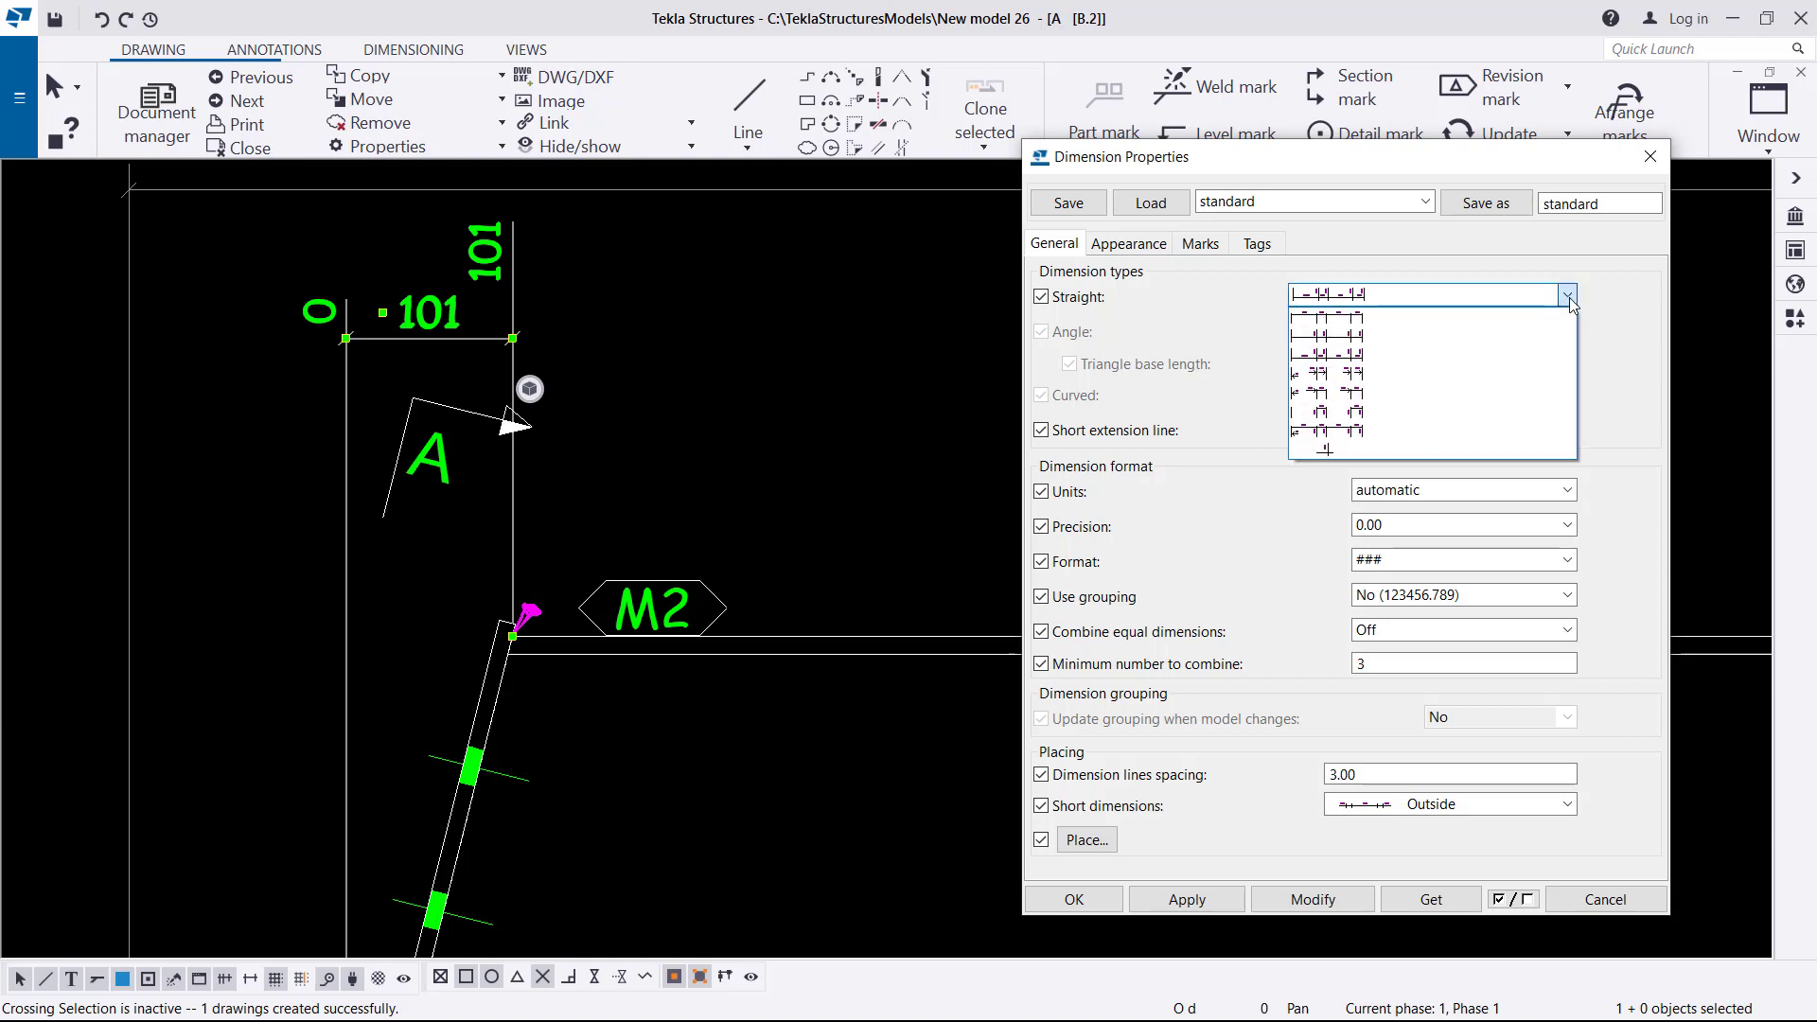
click(1363, 318)
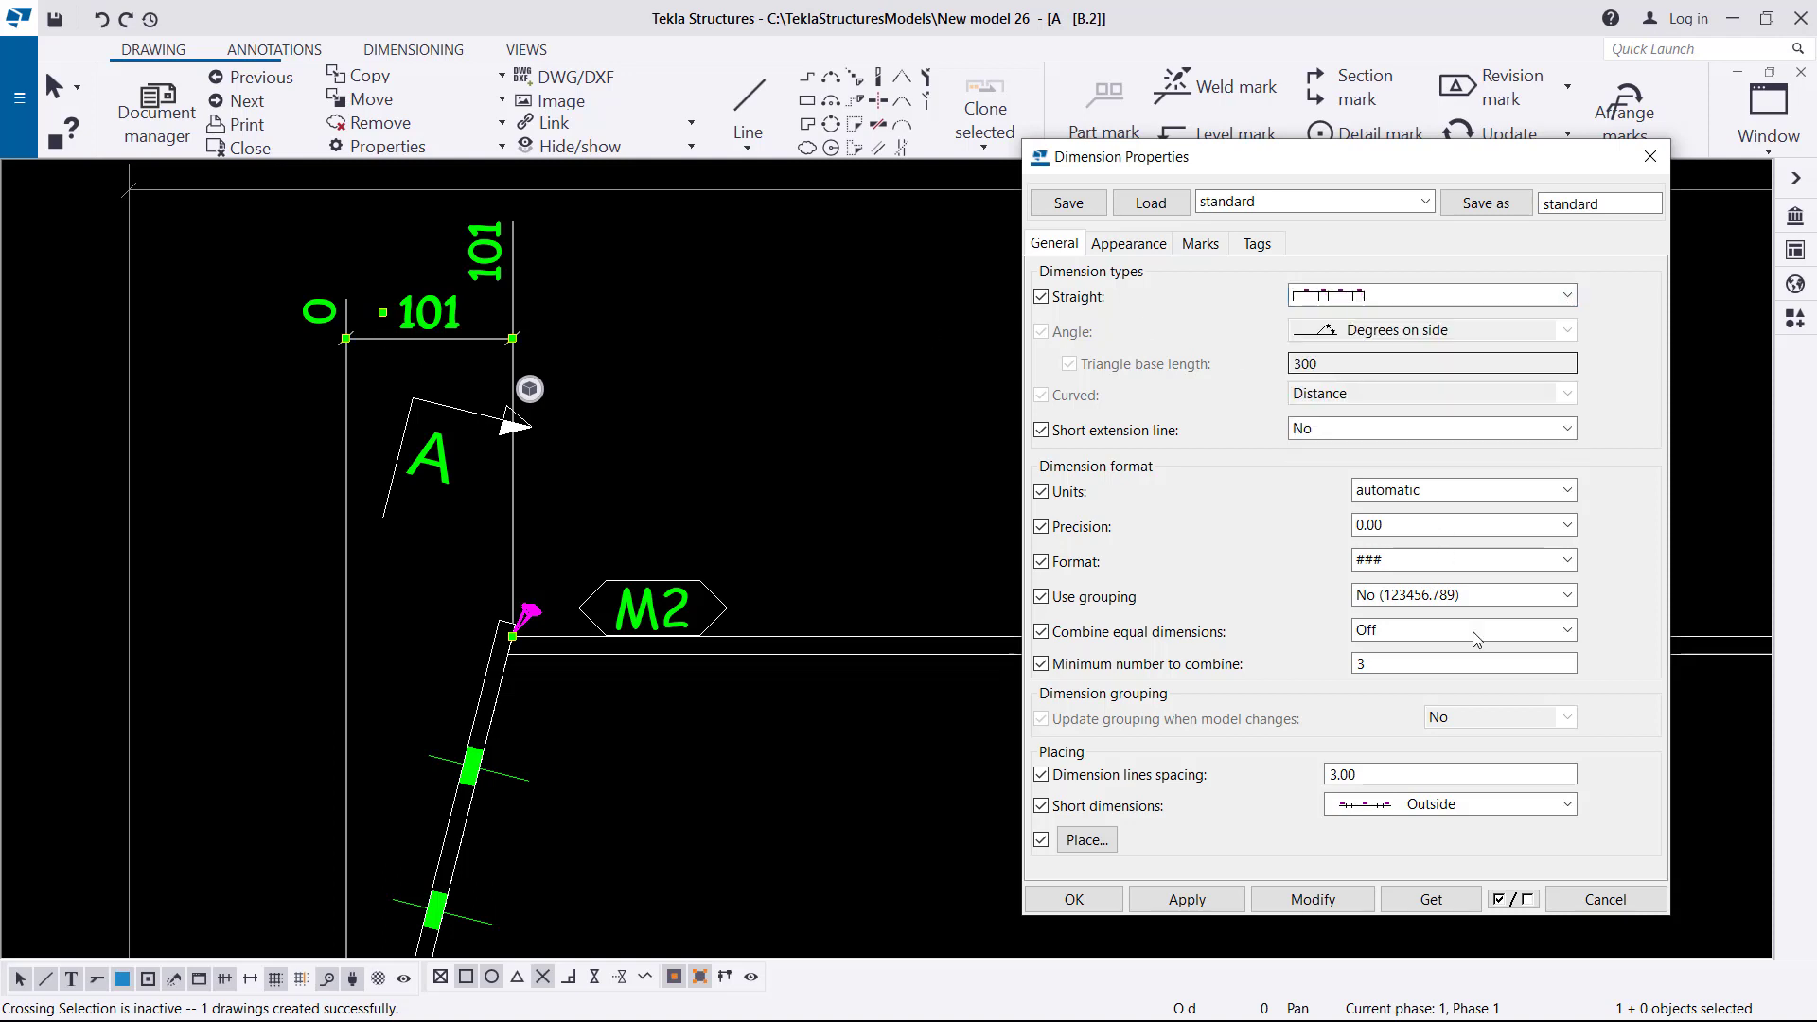
click(1312, 899)
click(526, 332)
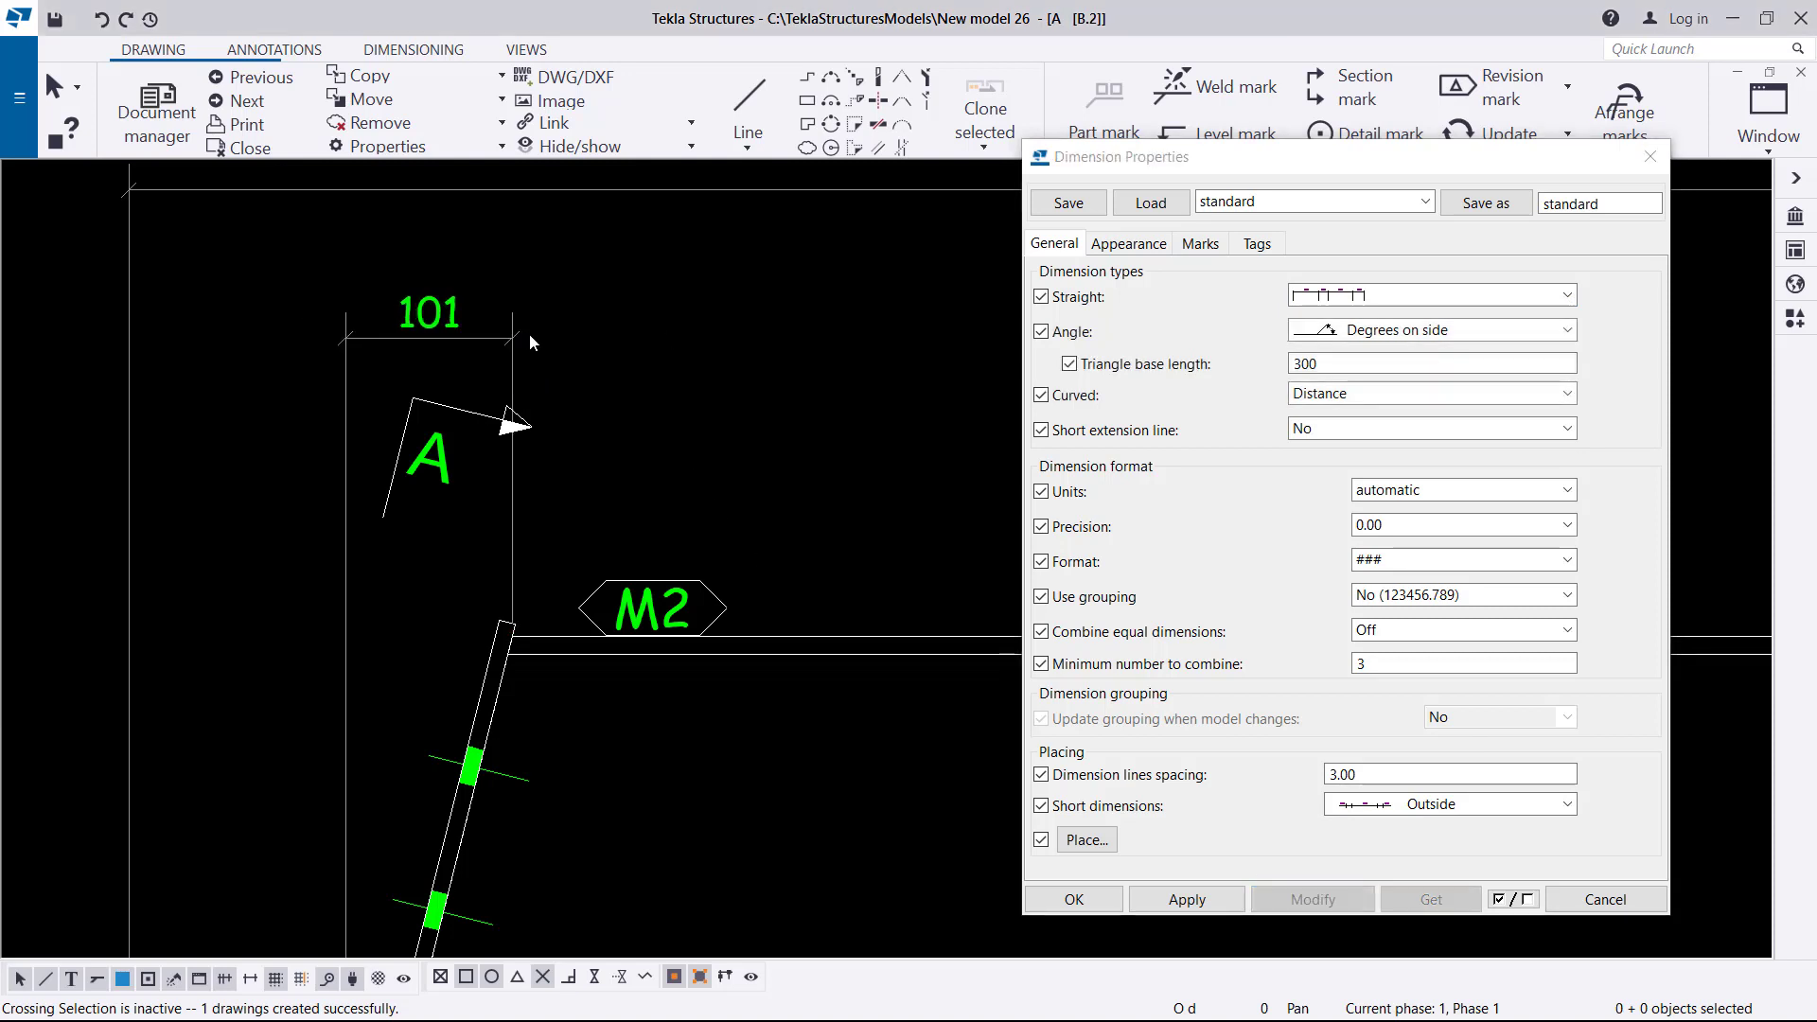
click(1650, 157)
scroll(639, 481, down, 1)
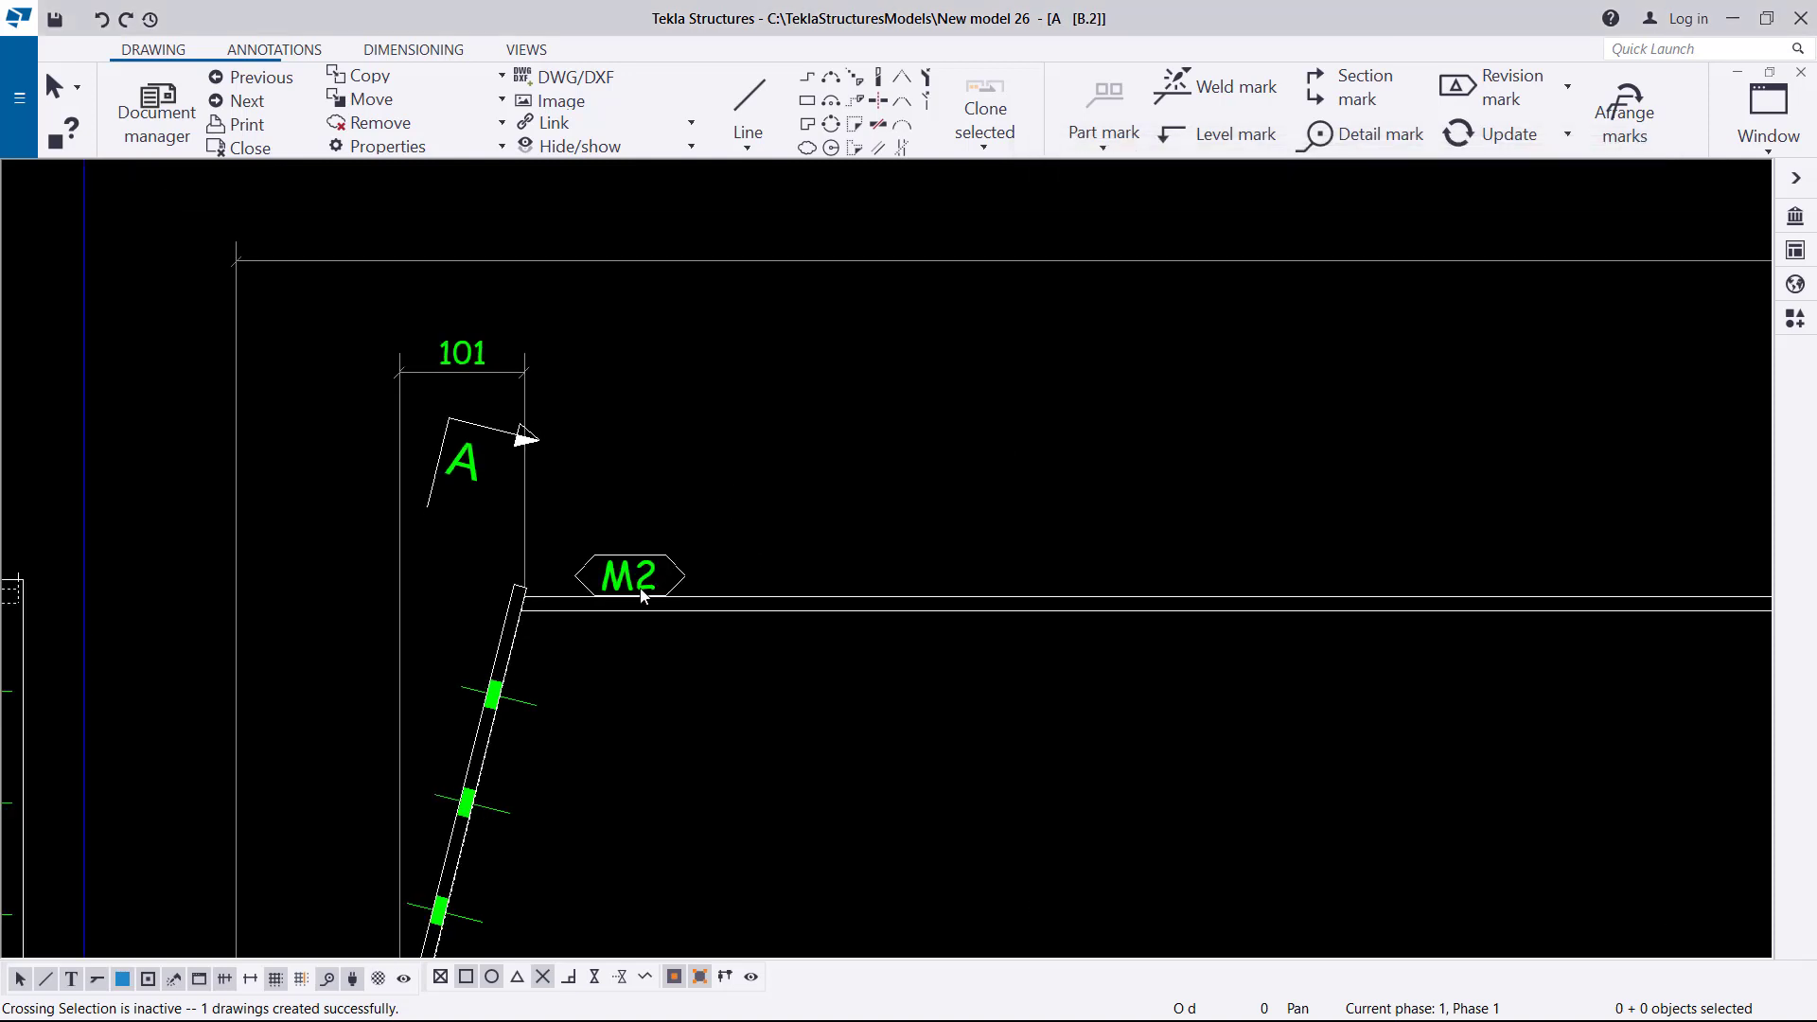
Step: Move the M2 part mark along the beam's top flange, away from the sloped end plate at section A-A
scroll(649, 589, up, 3)
click(541, 572)
drag(542, 572, 1326, 573)
scroll(932, 613, down, 2)
scroll(984, 596, up, 3)
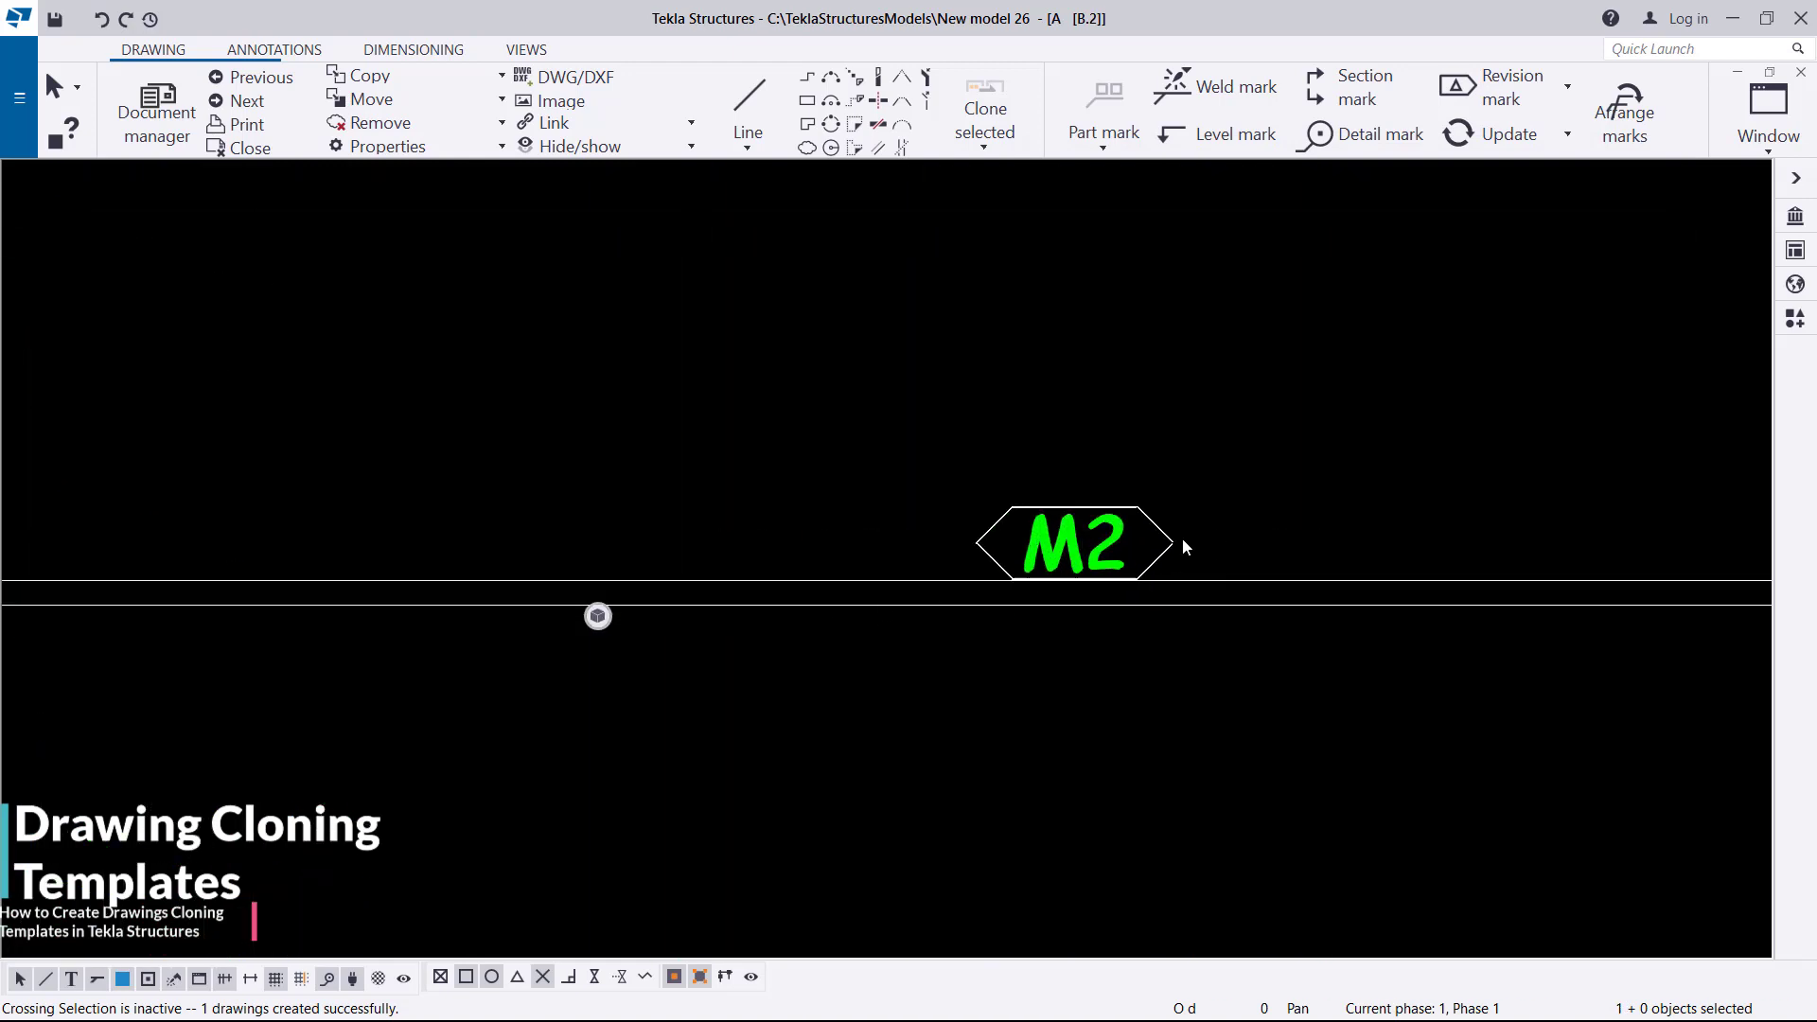
scroll(314, 524, down, 2)
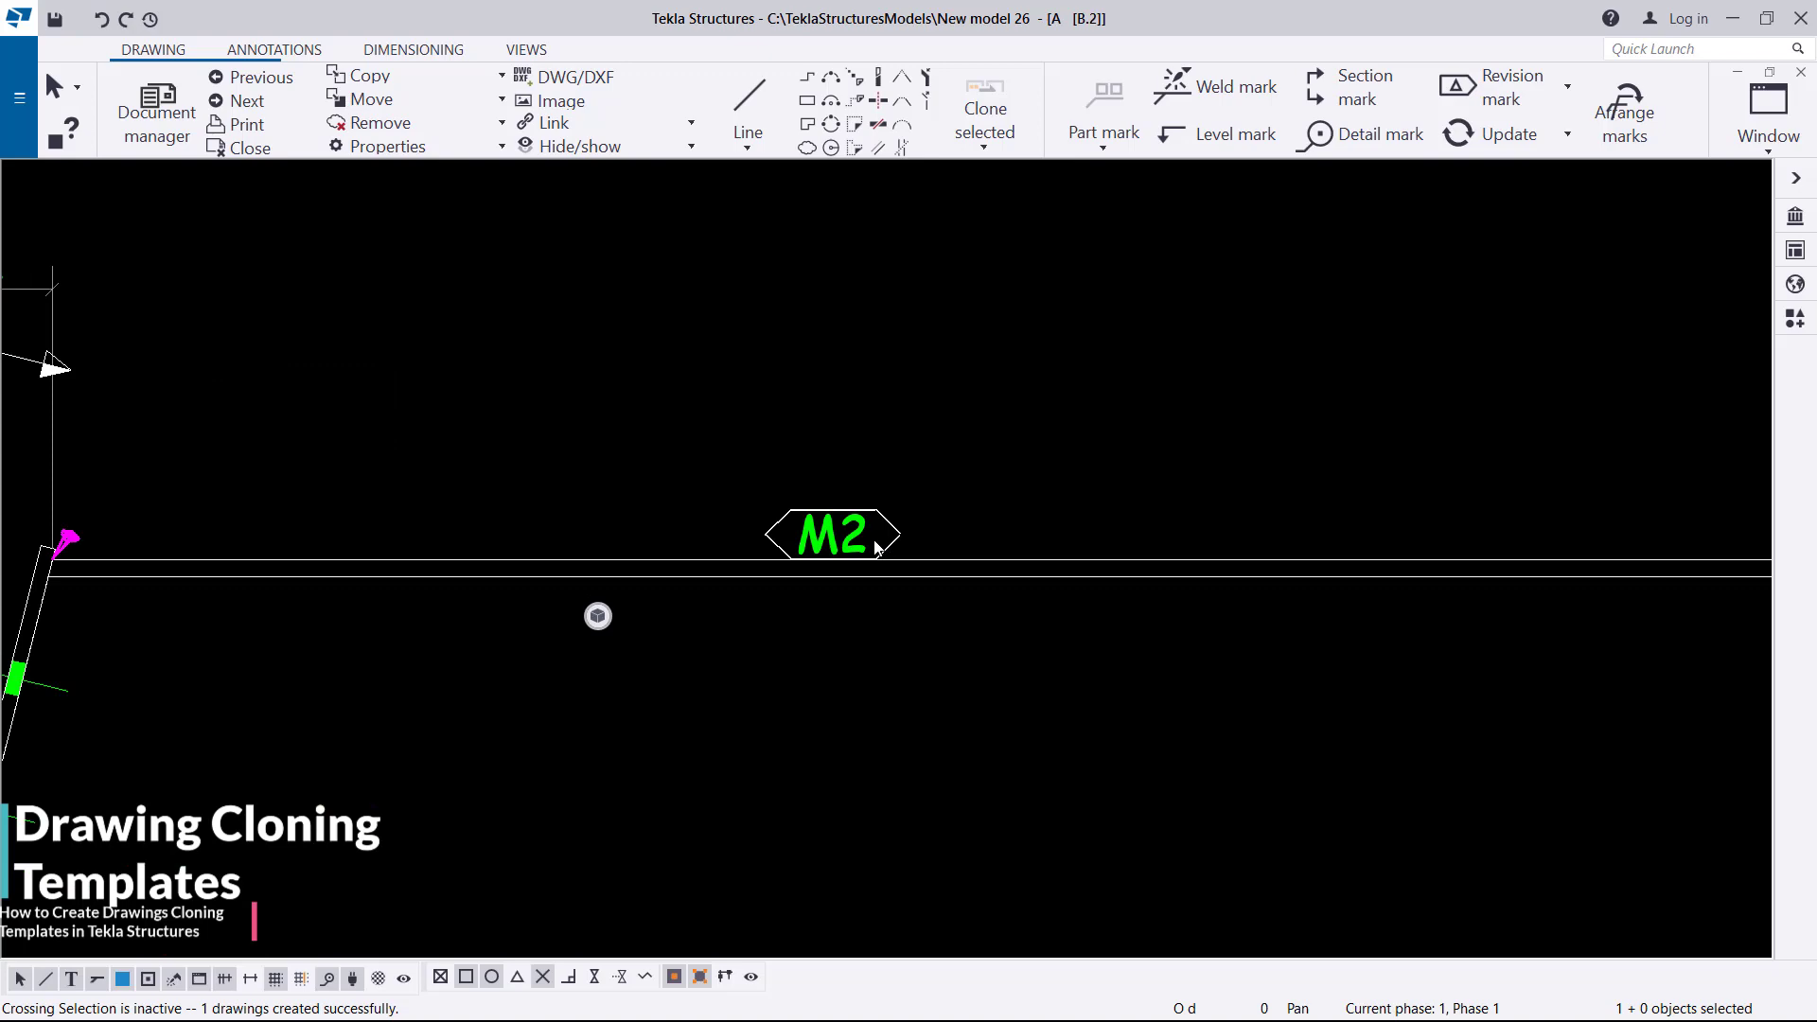
scroll(657, 492, down, 3)
scroll(765, 523, down, 2)
Step: In the M2 part mark's properties, set the frame around the mark to the underline type, keeping the background mask Opaque
scroll(706, 520, up, 5)
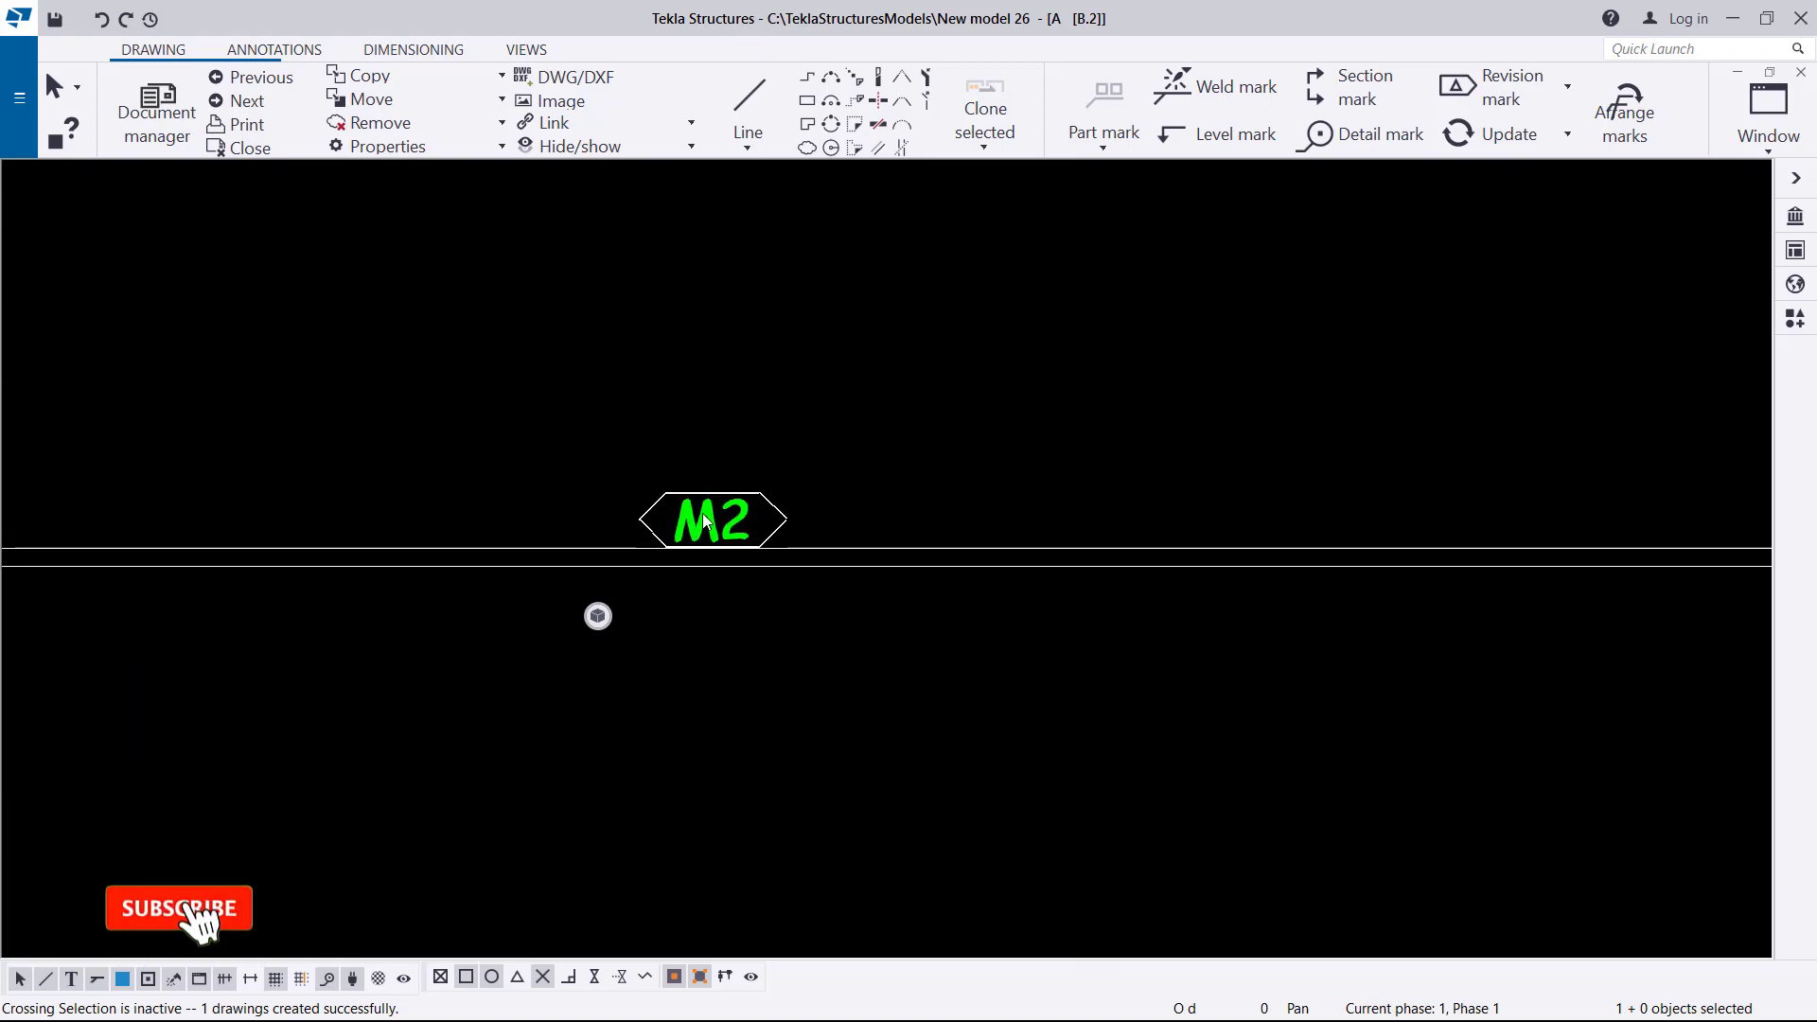
double_click(767, 509)
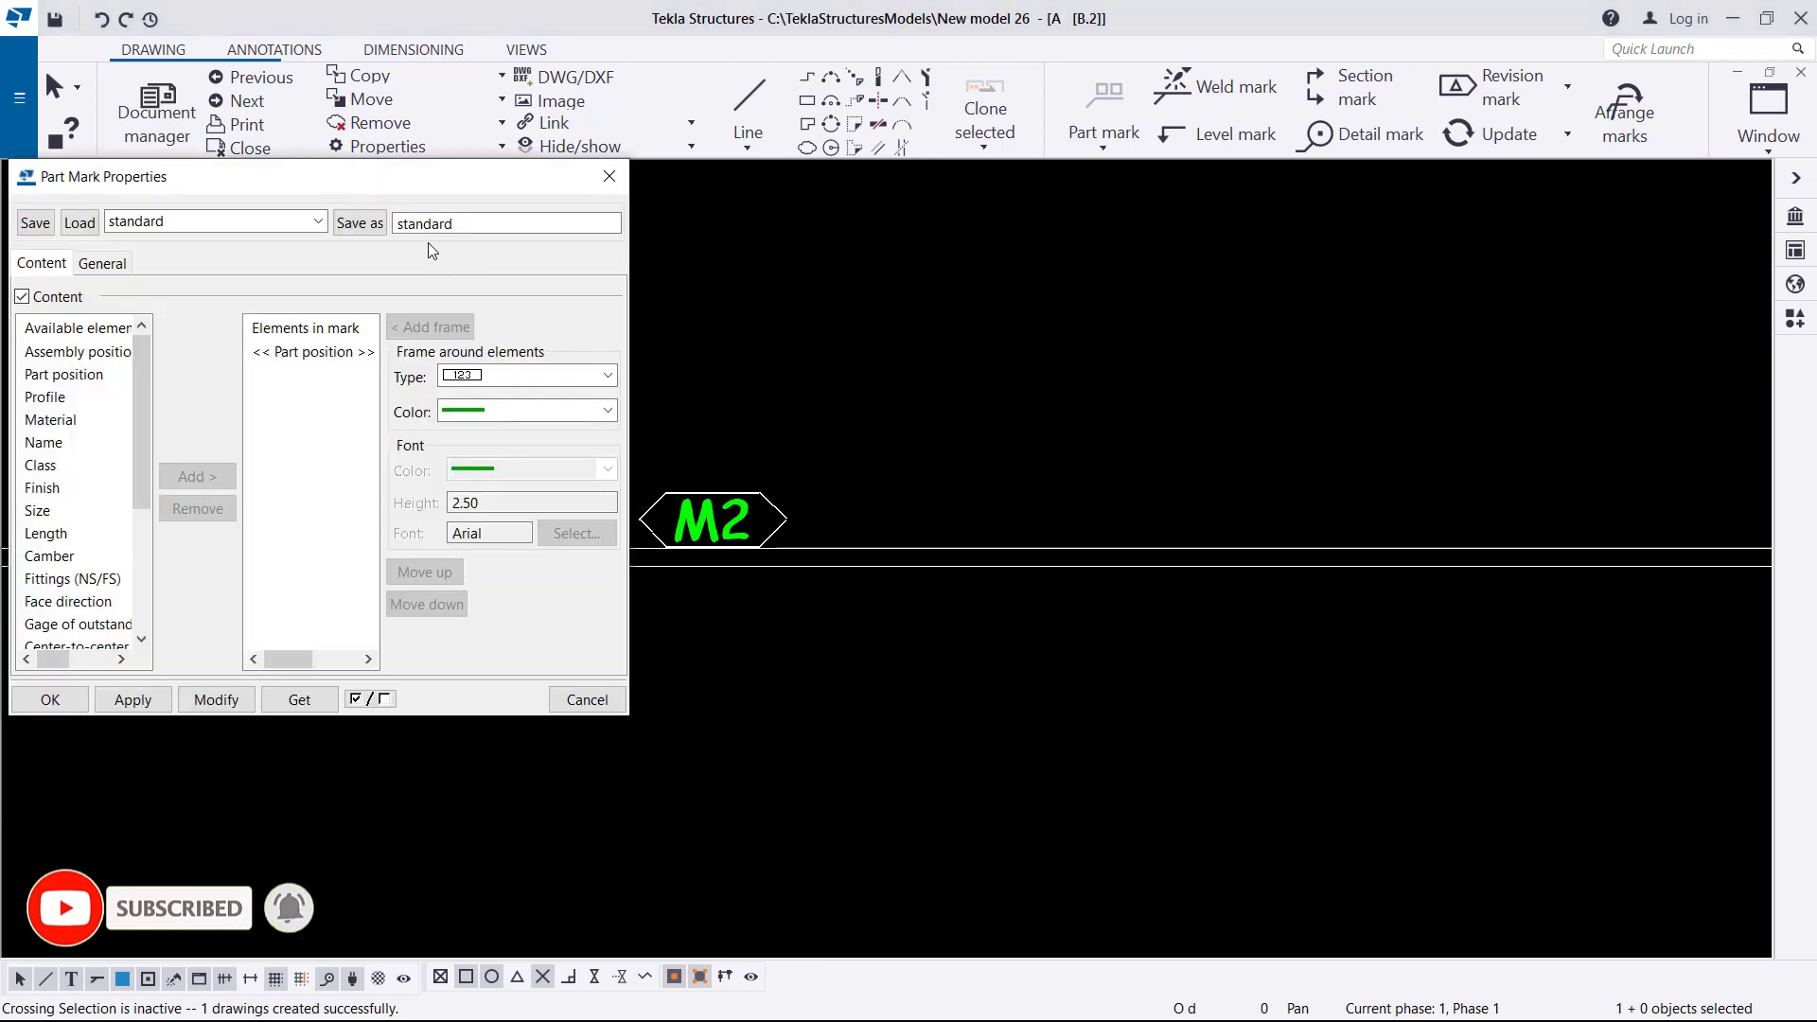
drag(504, 177, 1407, 187)
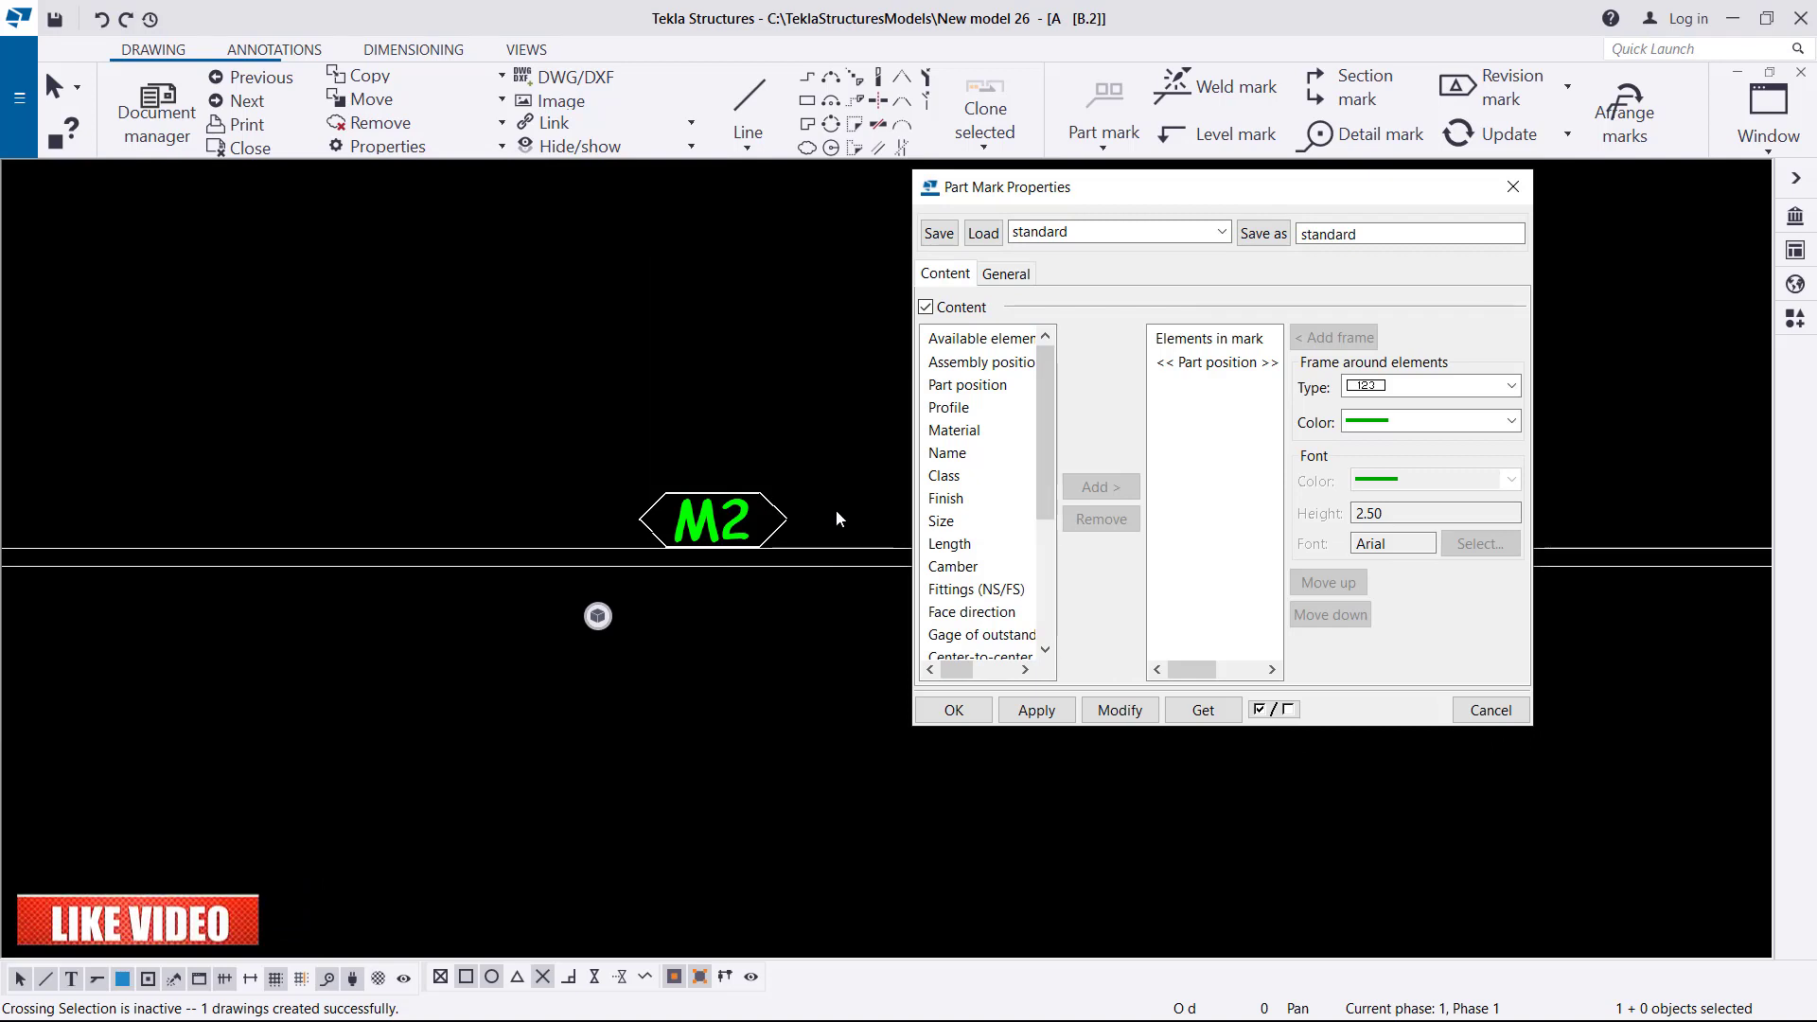
click(1005, 275)
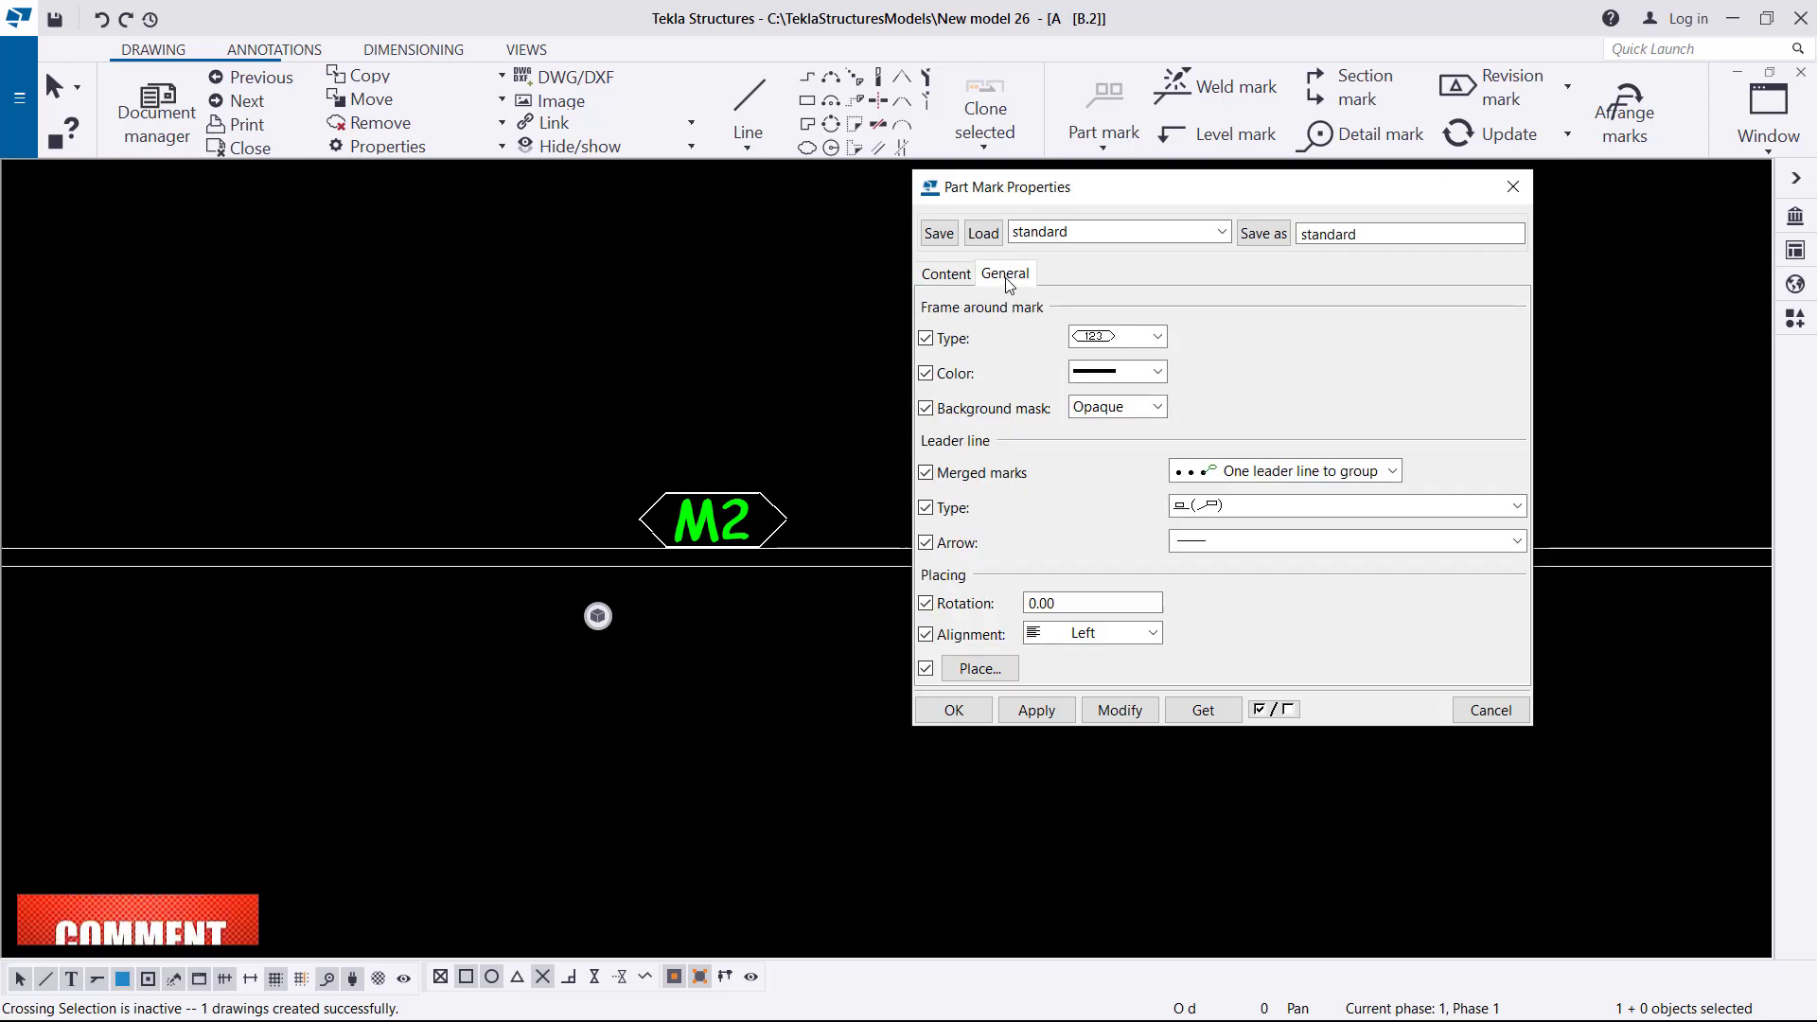
click(1103, 338)
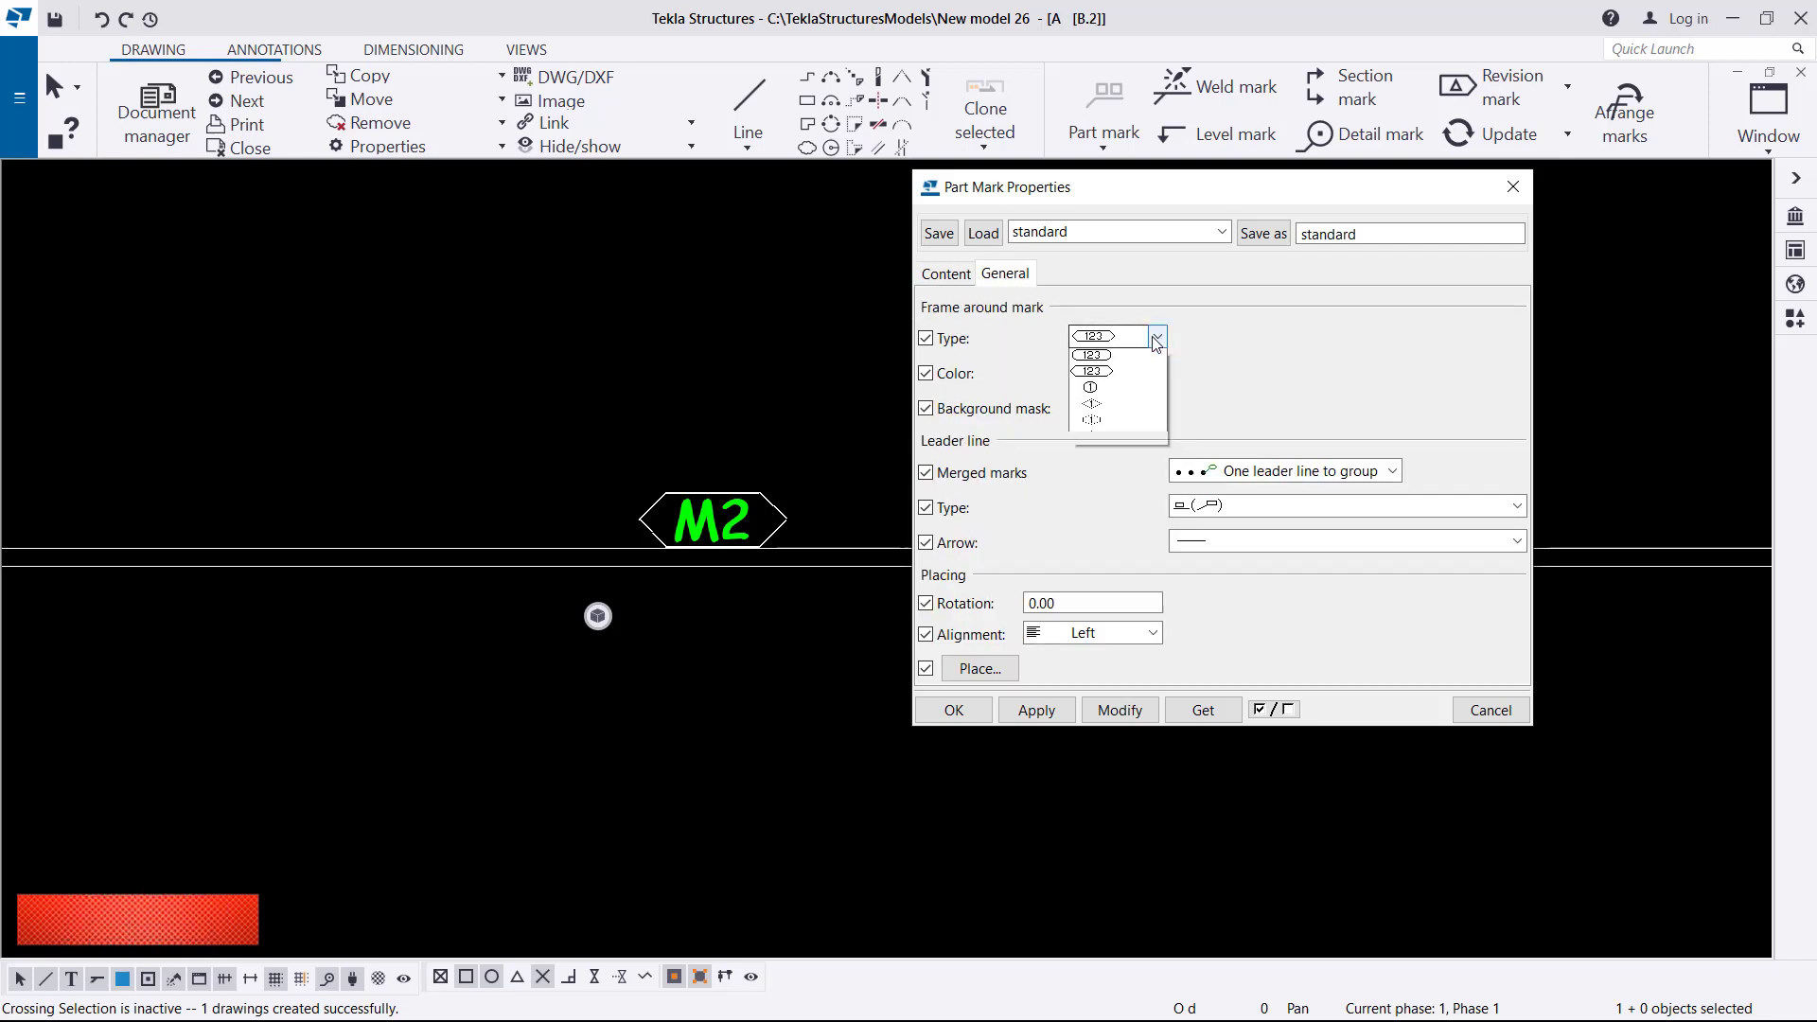
click(1119, 374)
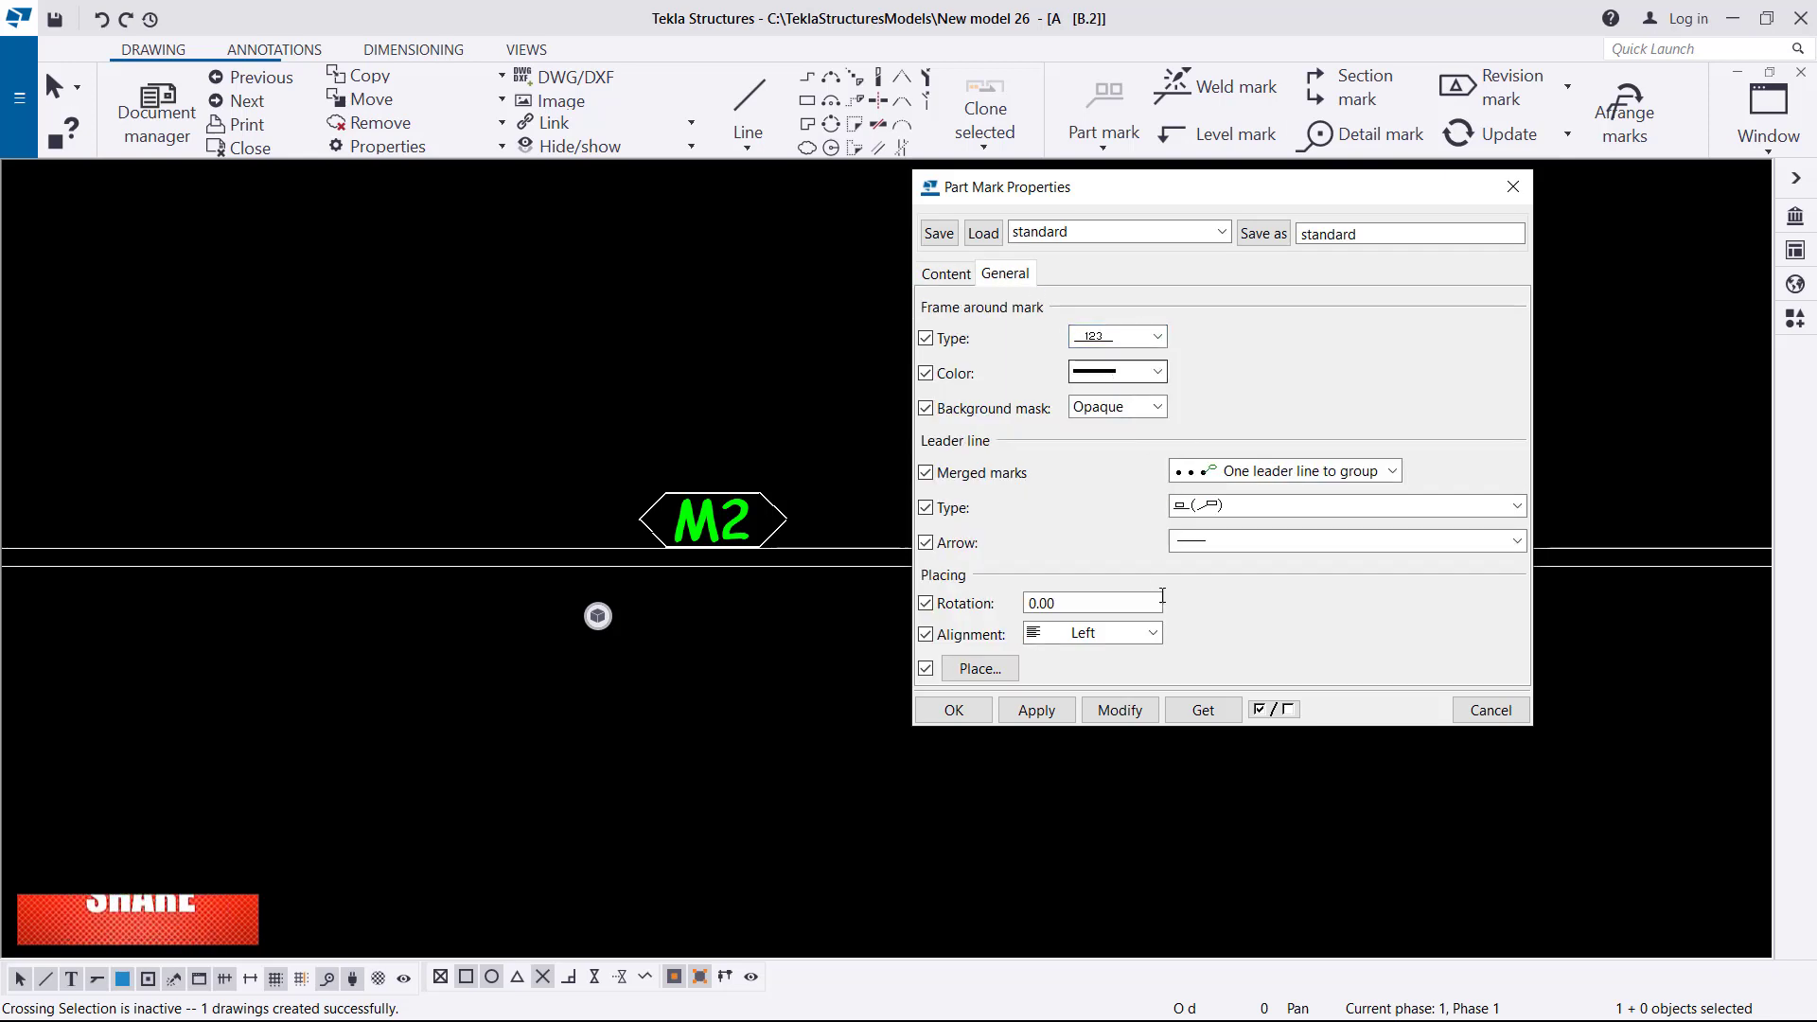
click(1156, 371)
click(1154, 372)
click(1159, 408)
click(1156, 407)
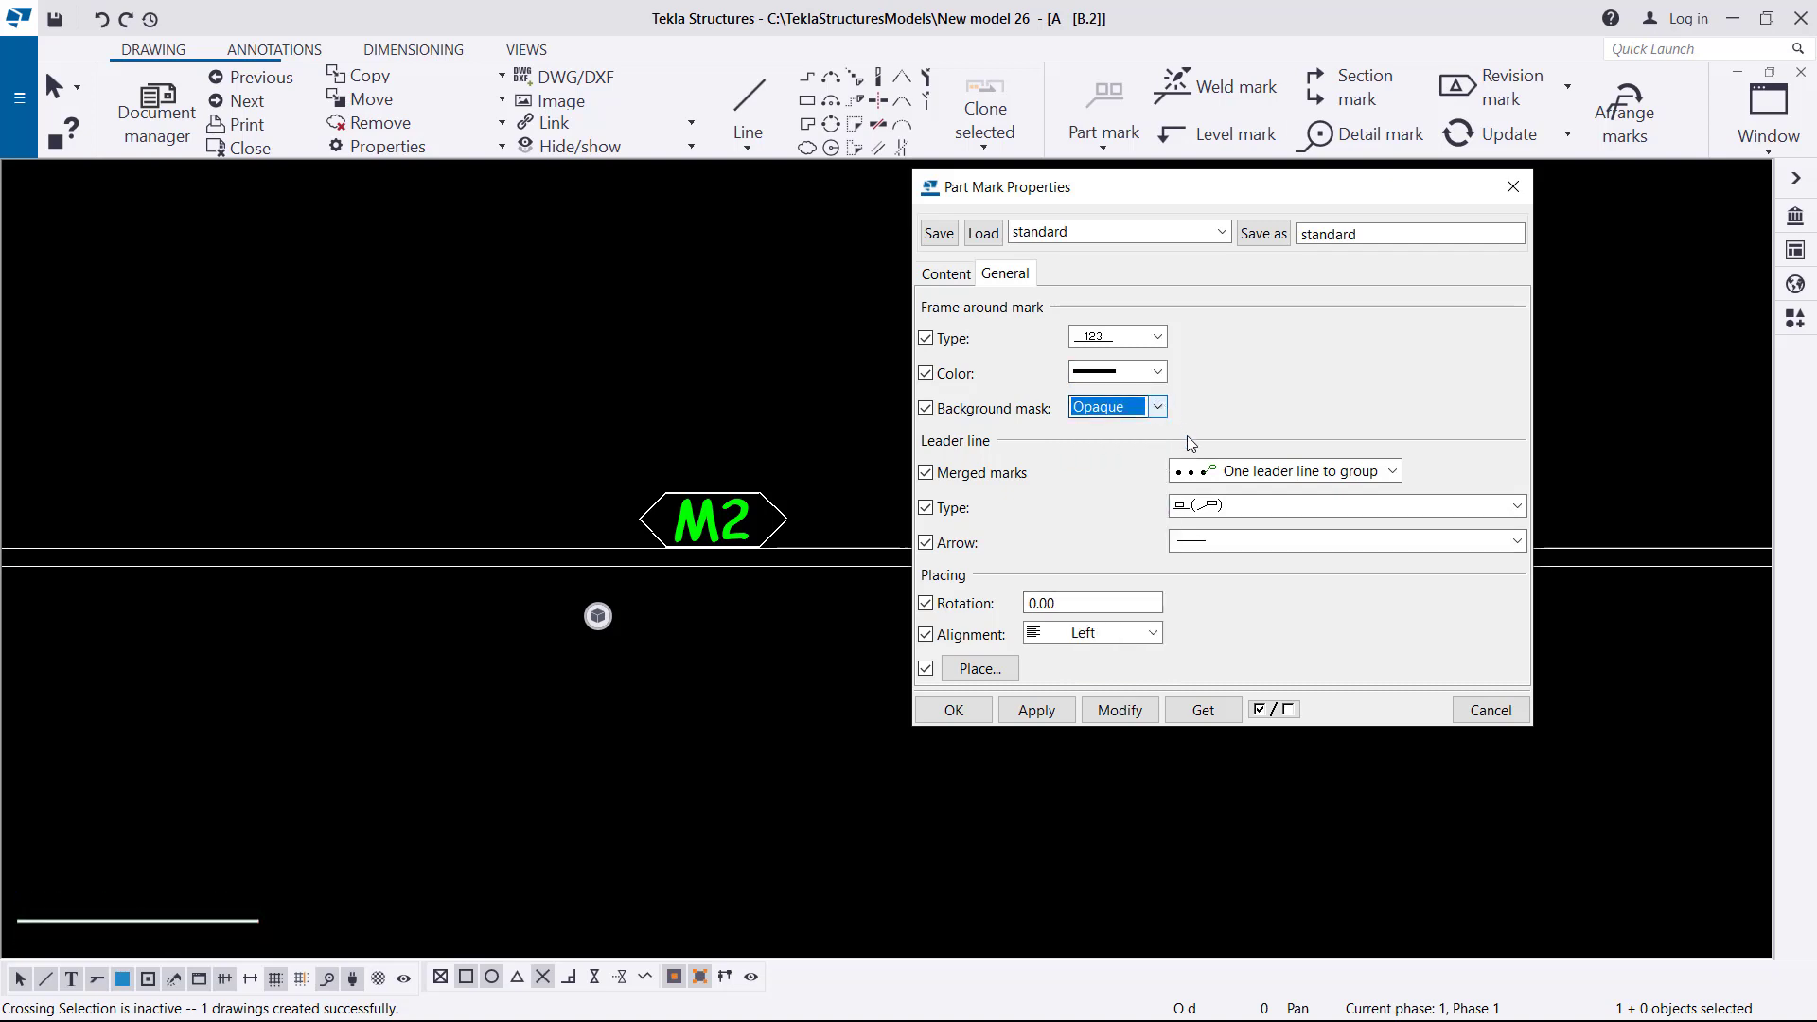
Step: Set the M2 mark's leader line to the leader-only type with a filled arrowhead and apply the changes to the mark
click(1283, 515)
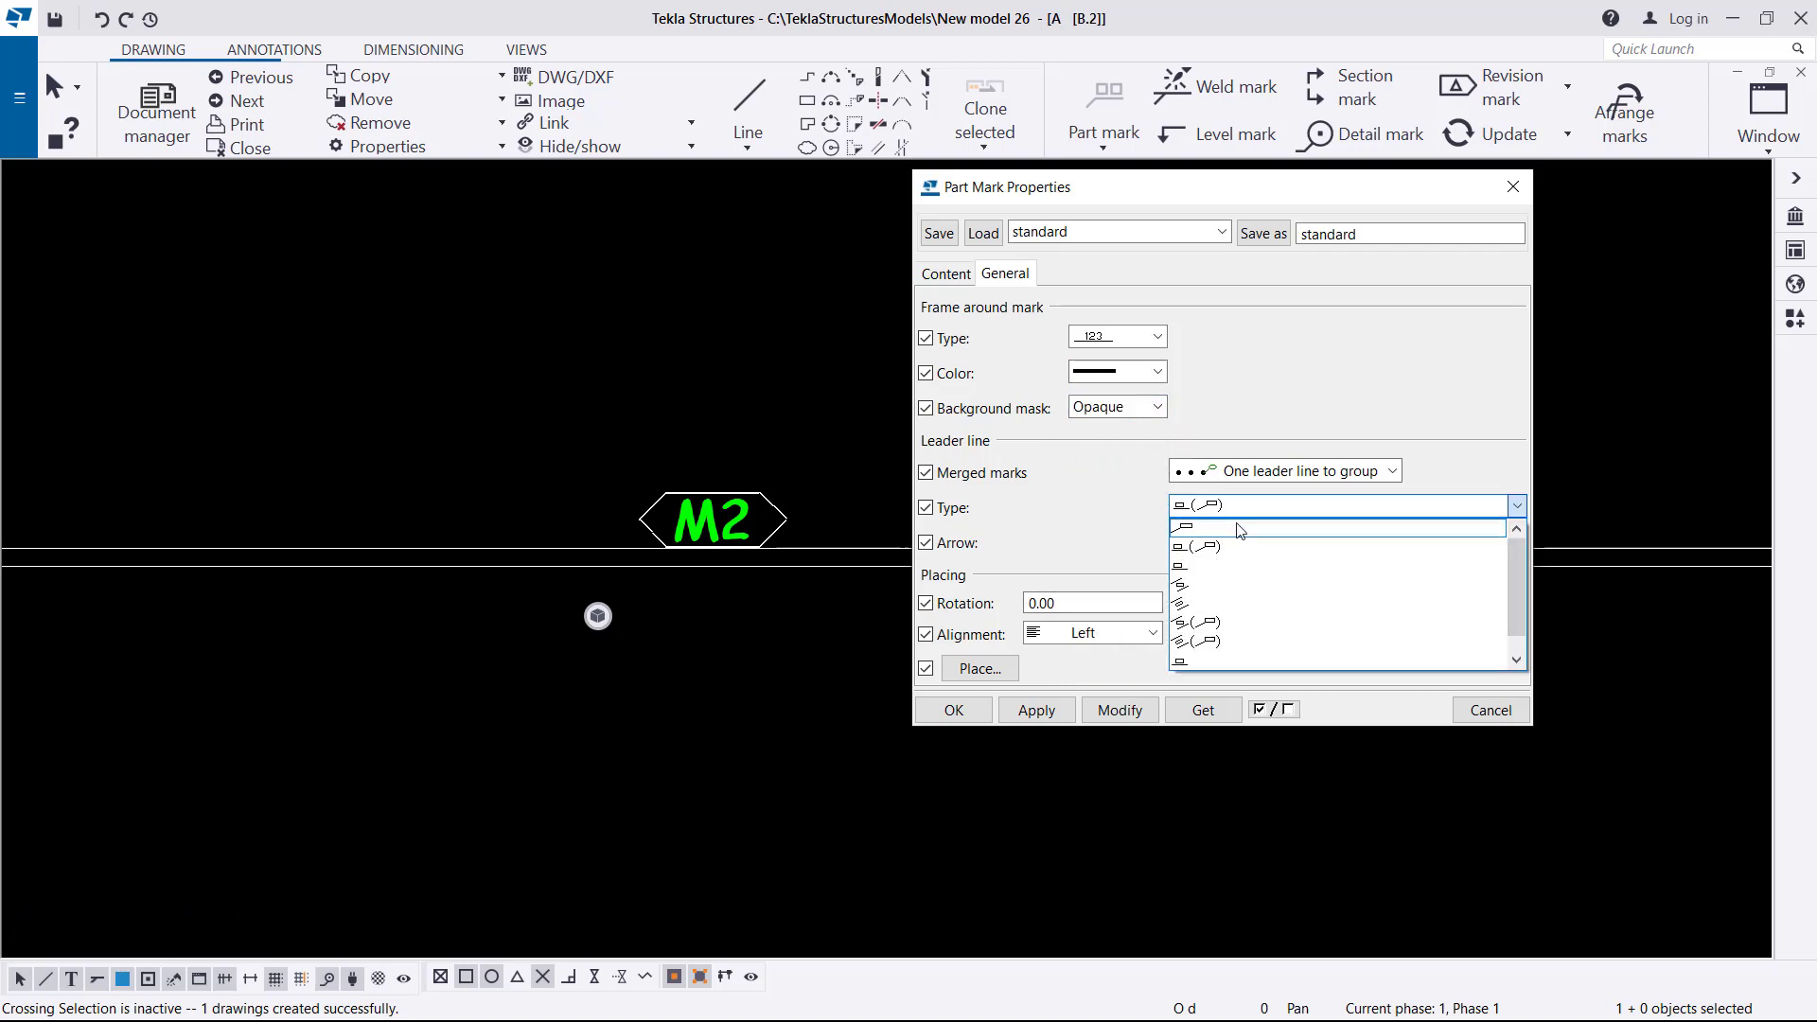
click(1213, 531)
click(1240, 543)
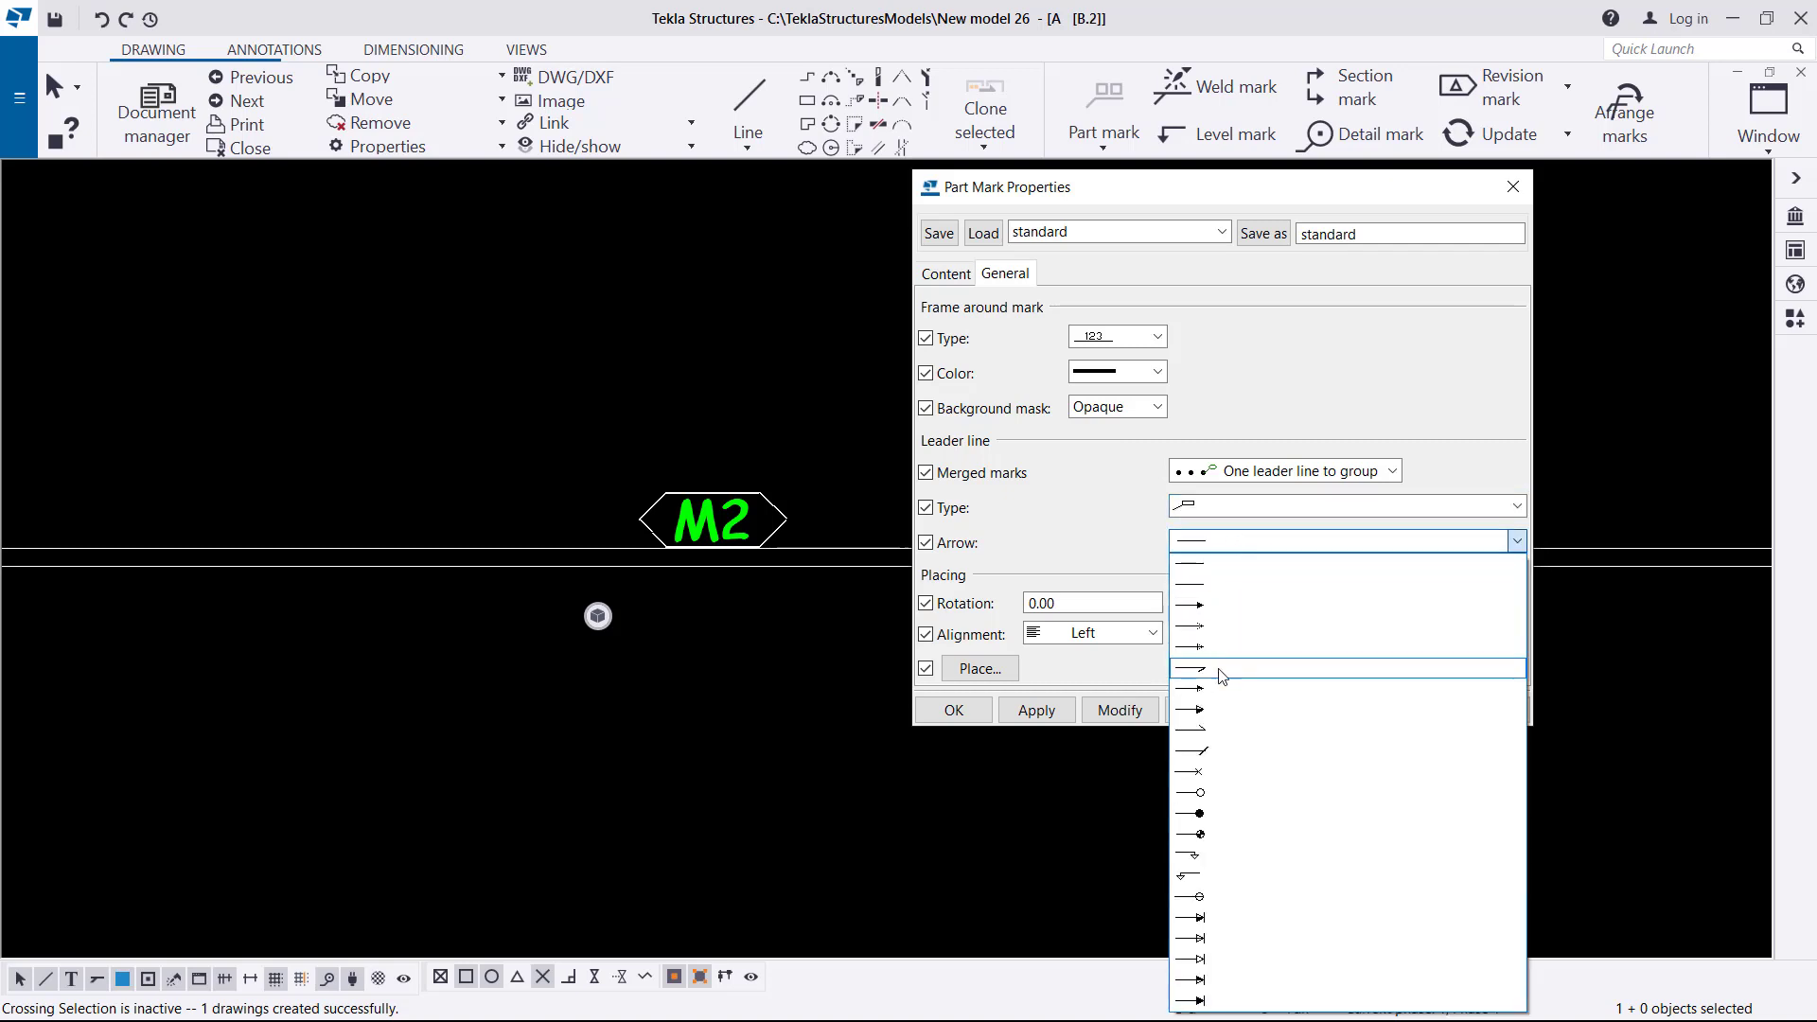
click(1220, 606)
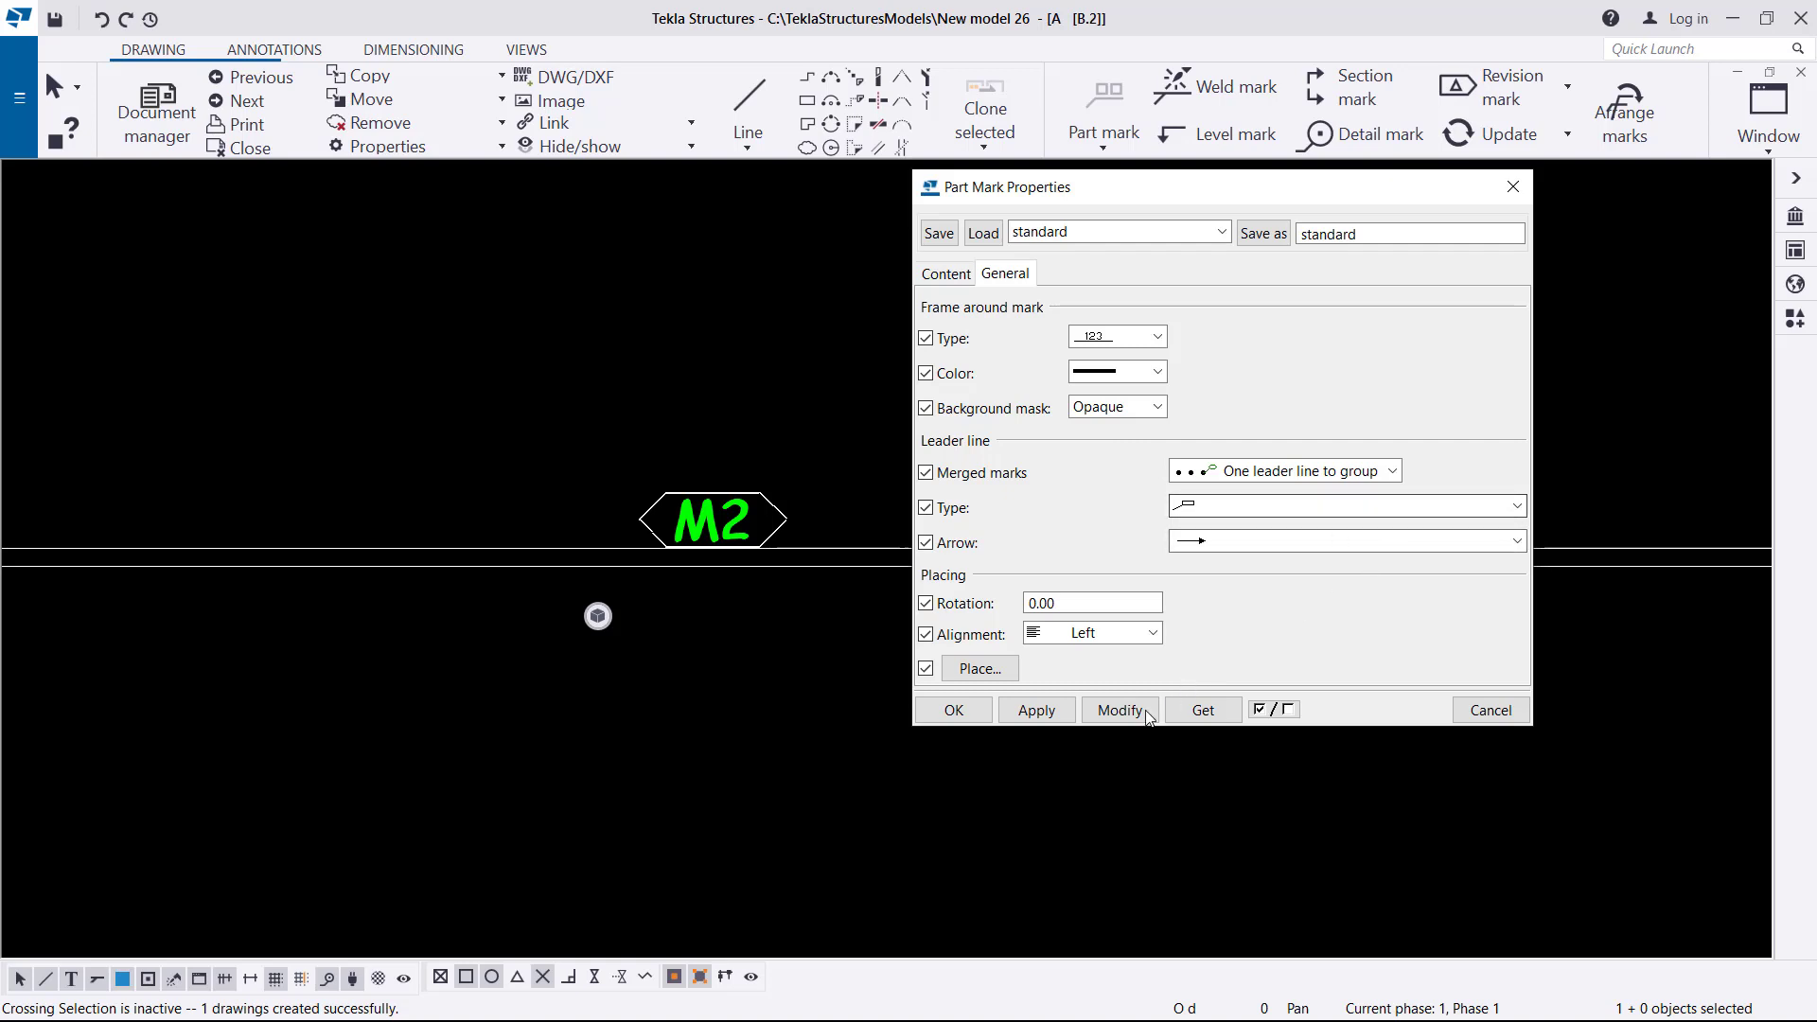
click(1121, 711)
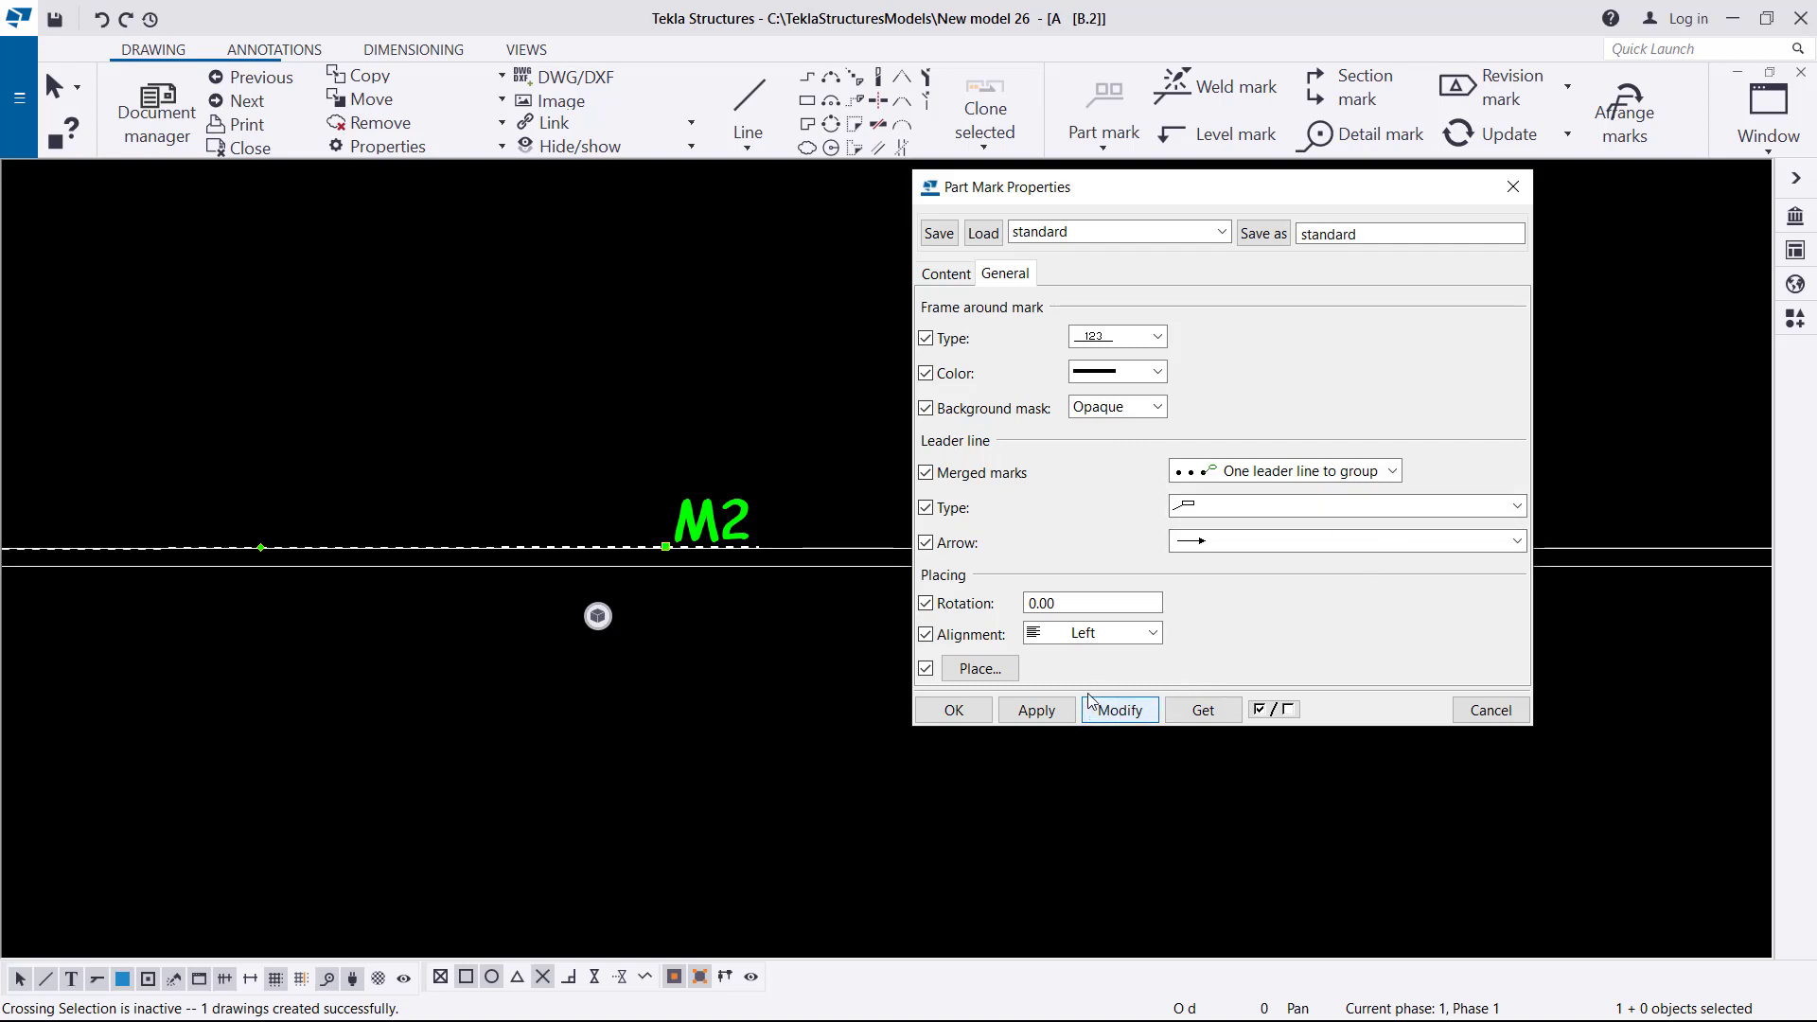
click(953, 710)
Step: Move the M2 mark above the top flange, beside section symbol A, with its leader pointing to the beam's upper corner
scroll(1114, 557, down, 3)
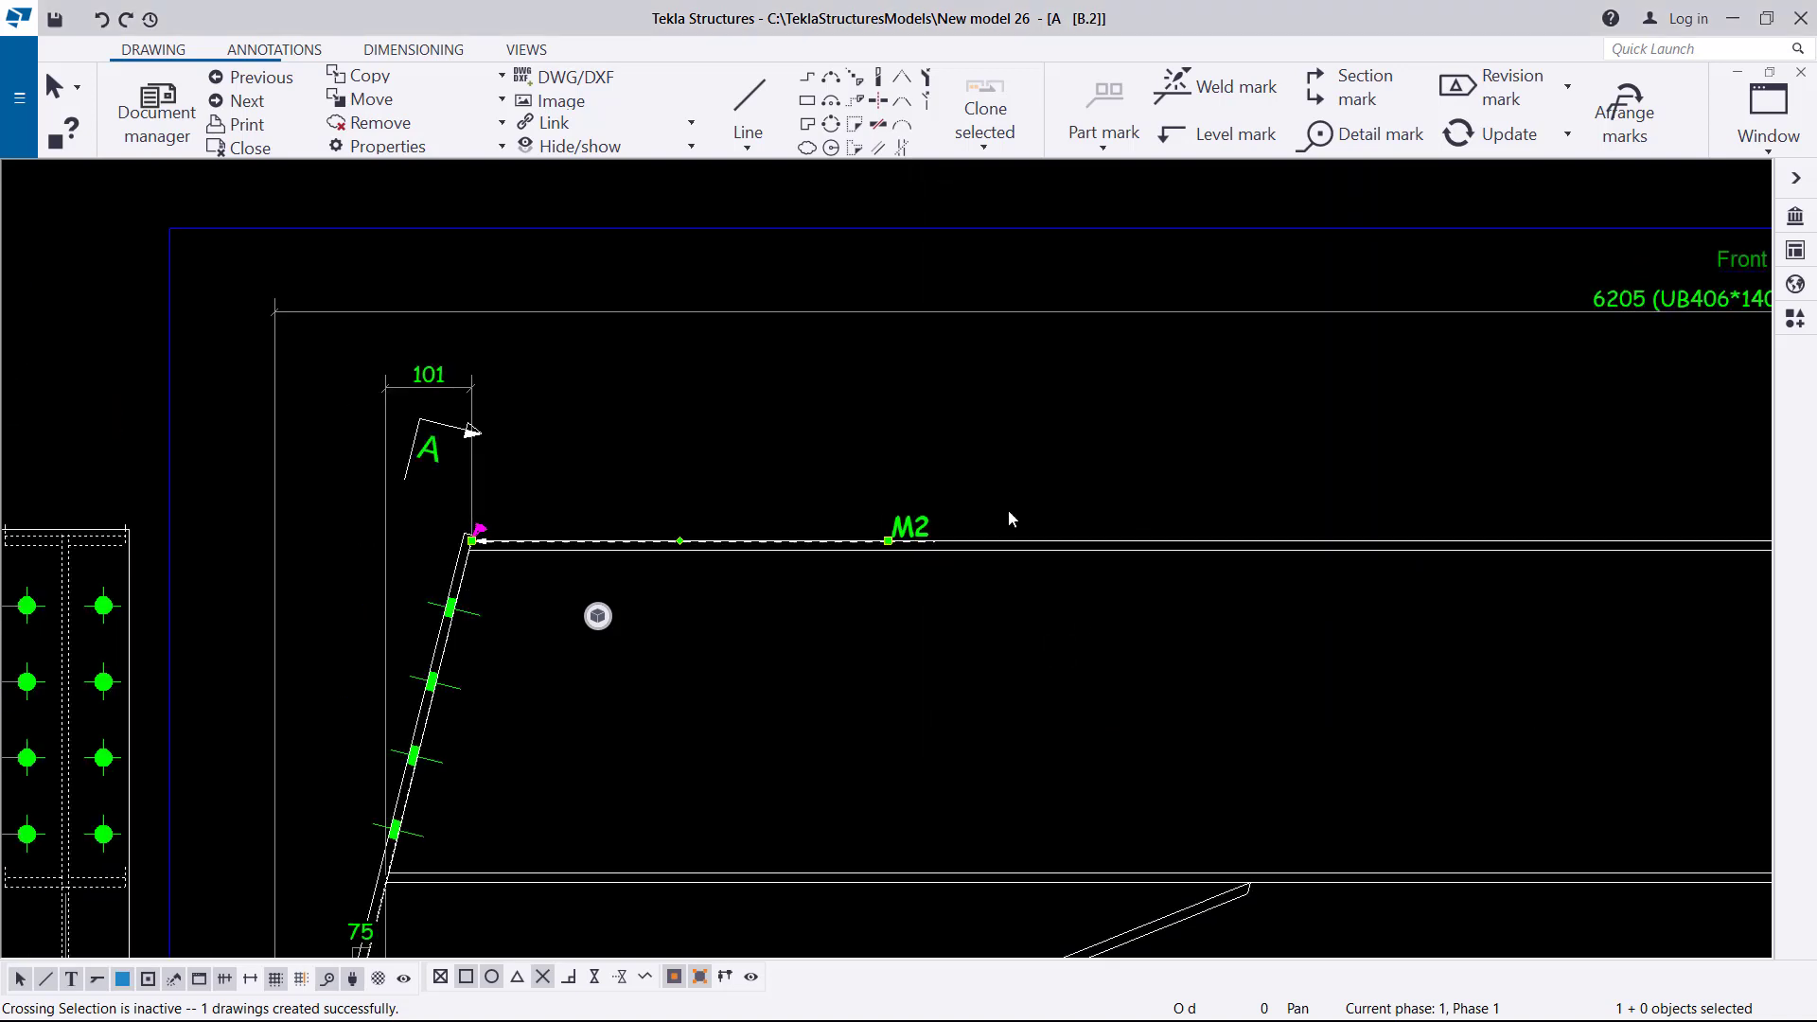
scroll(506, 551, up, 3)
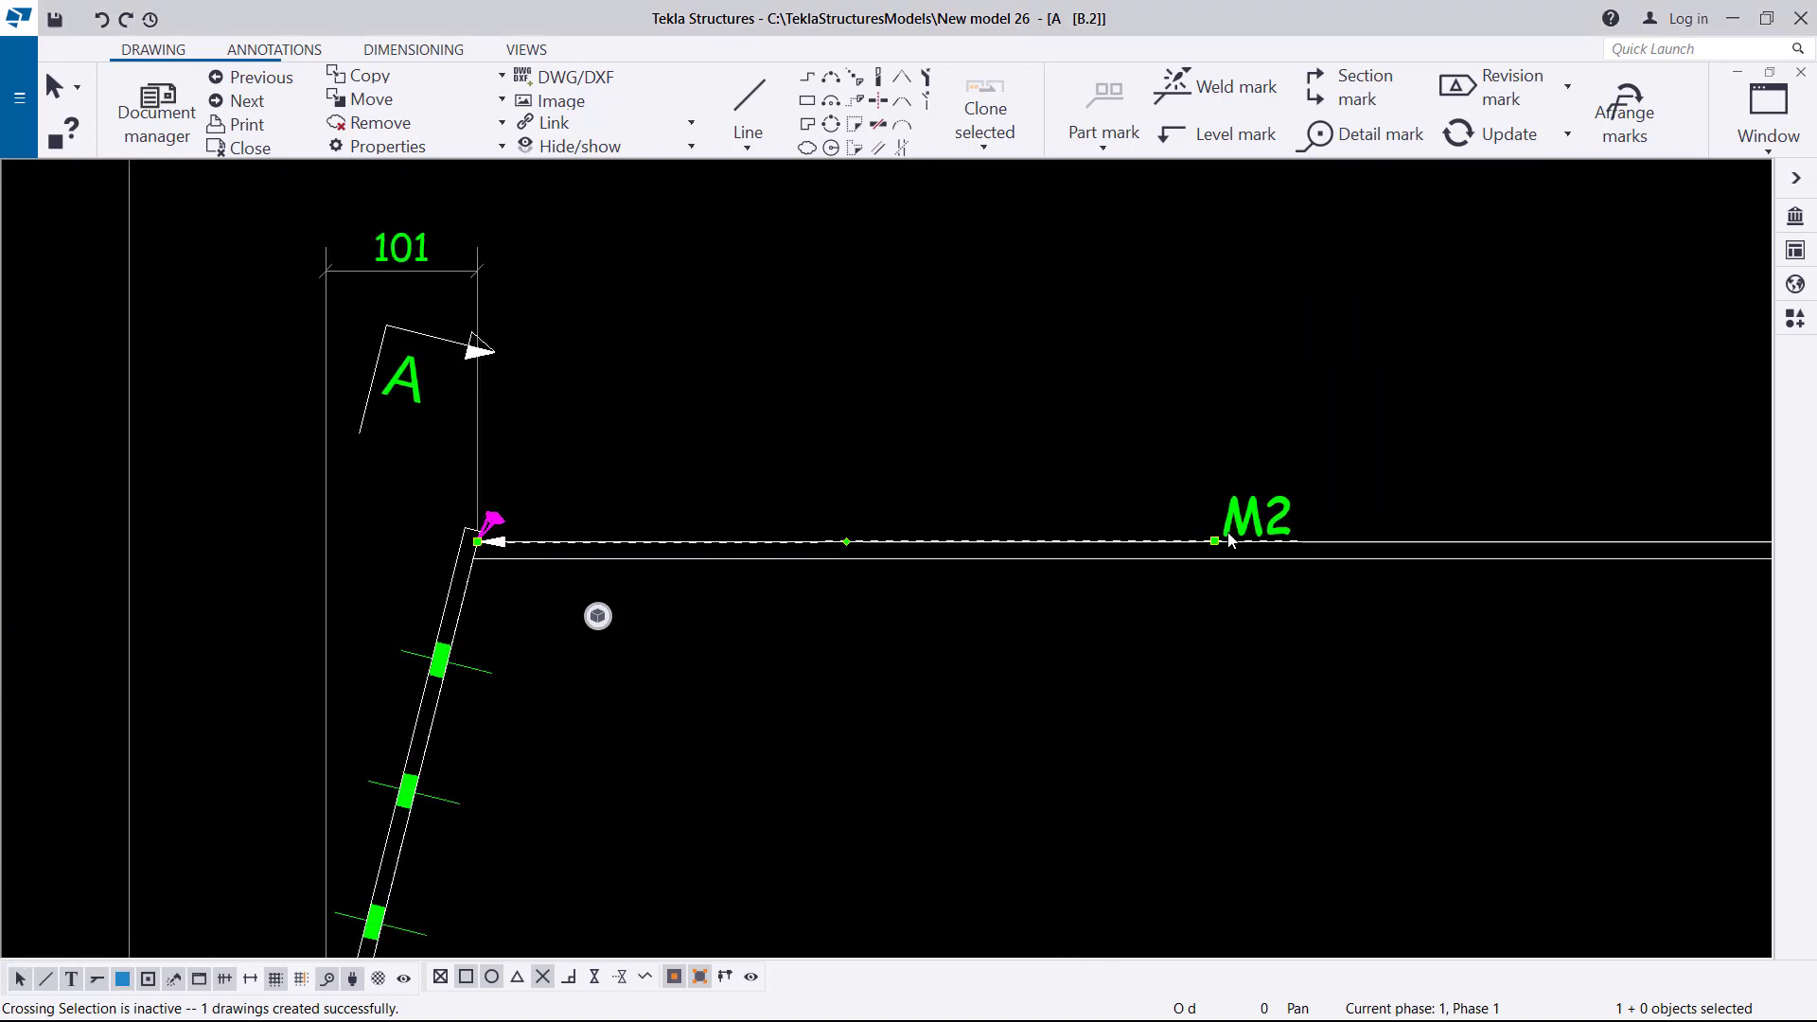
drag(1213, 541, 627, 346)
click(871, 325)
scroll(662, 337, up, 4)
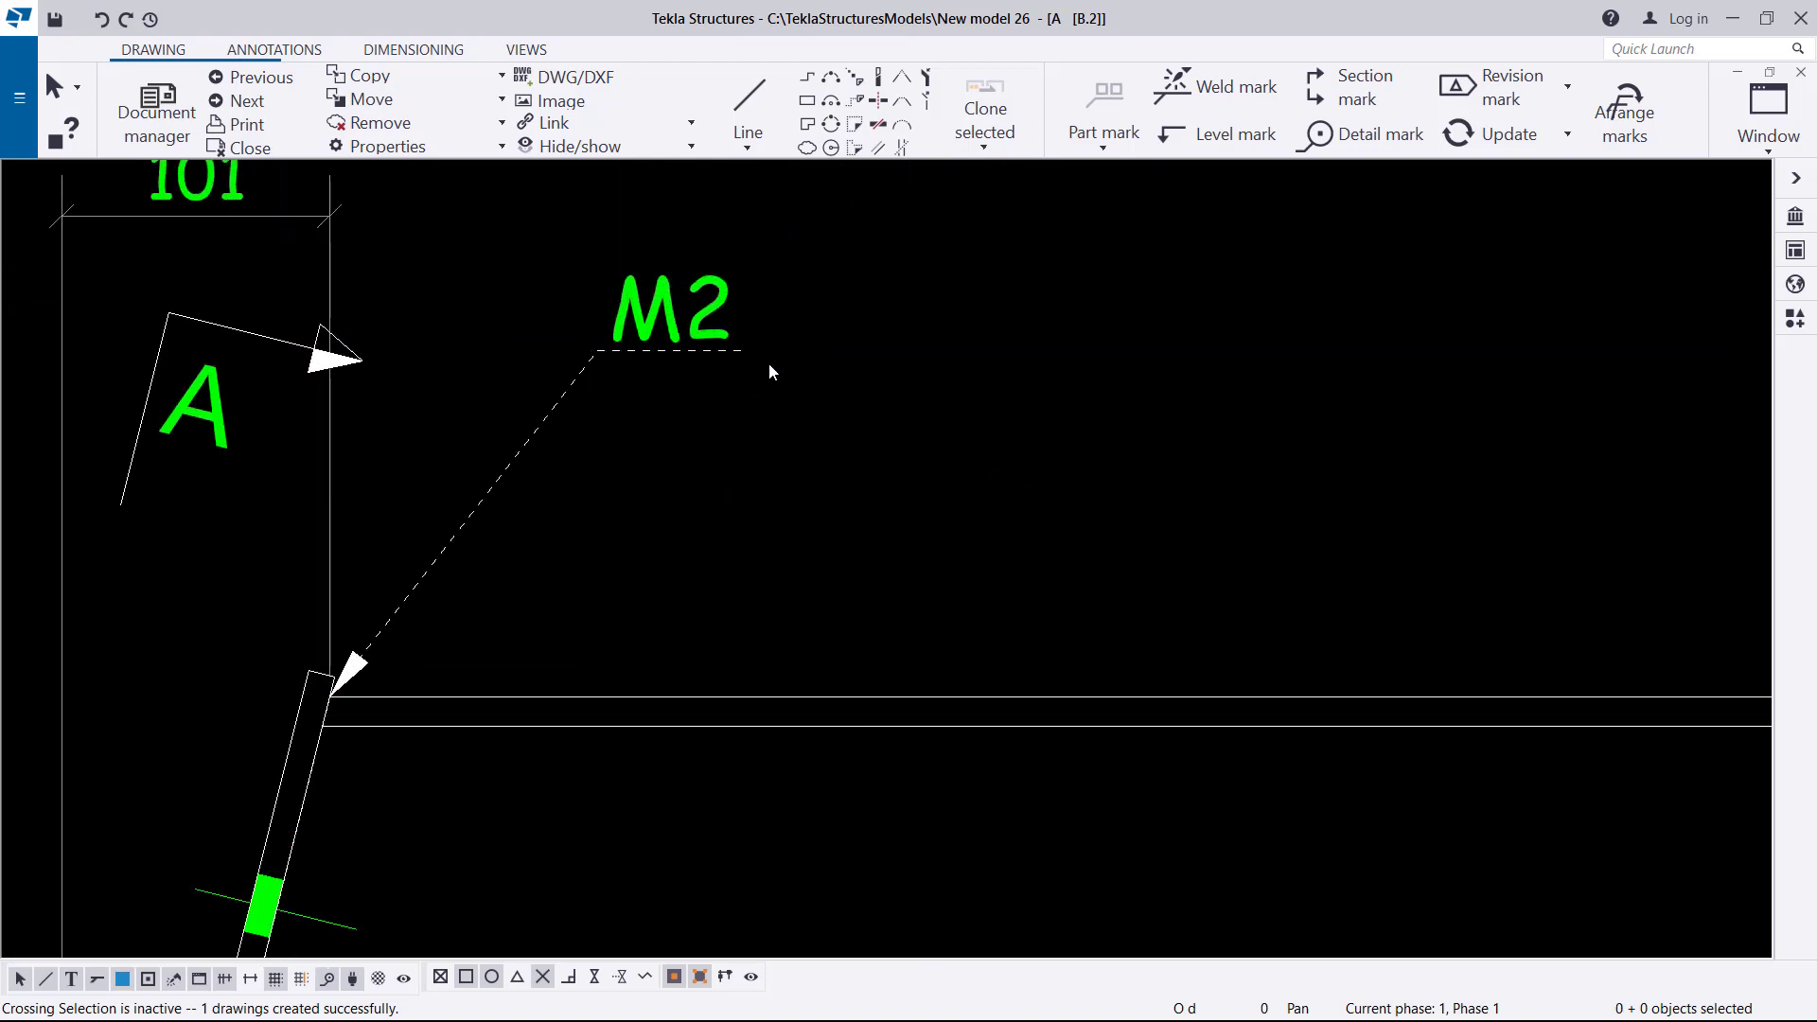
scroll(767, 395, down, 3)
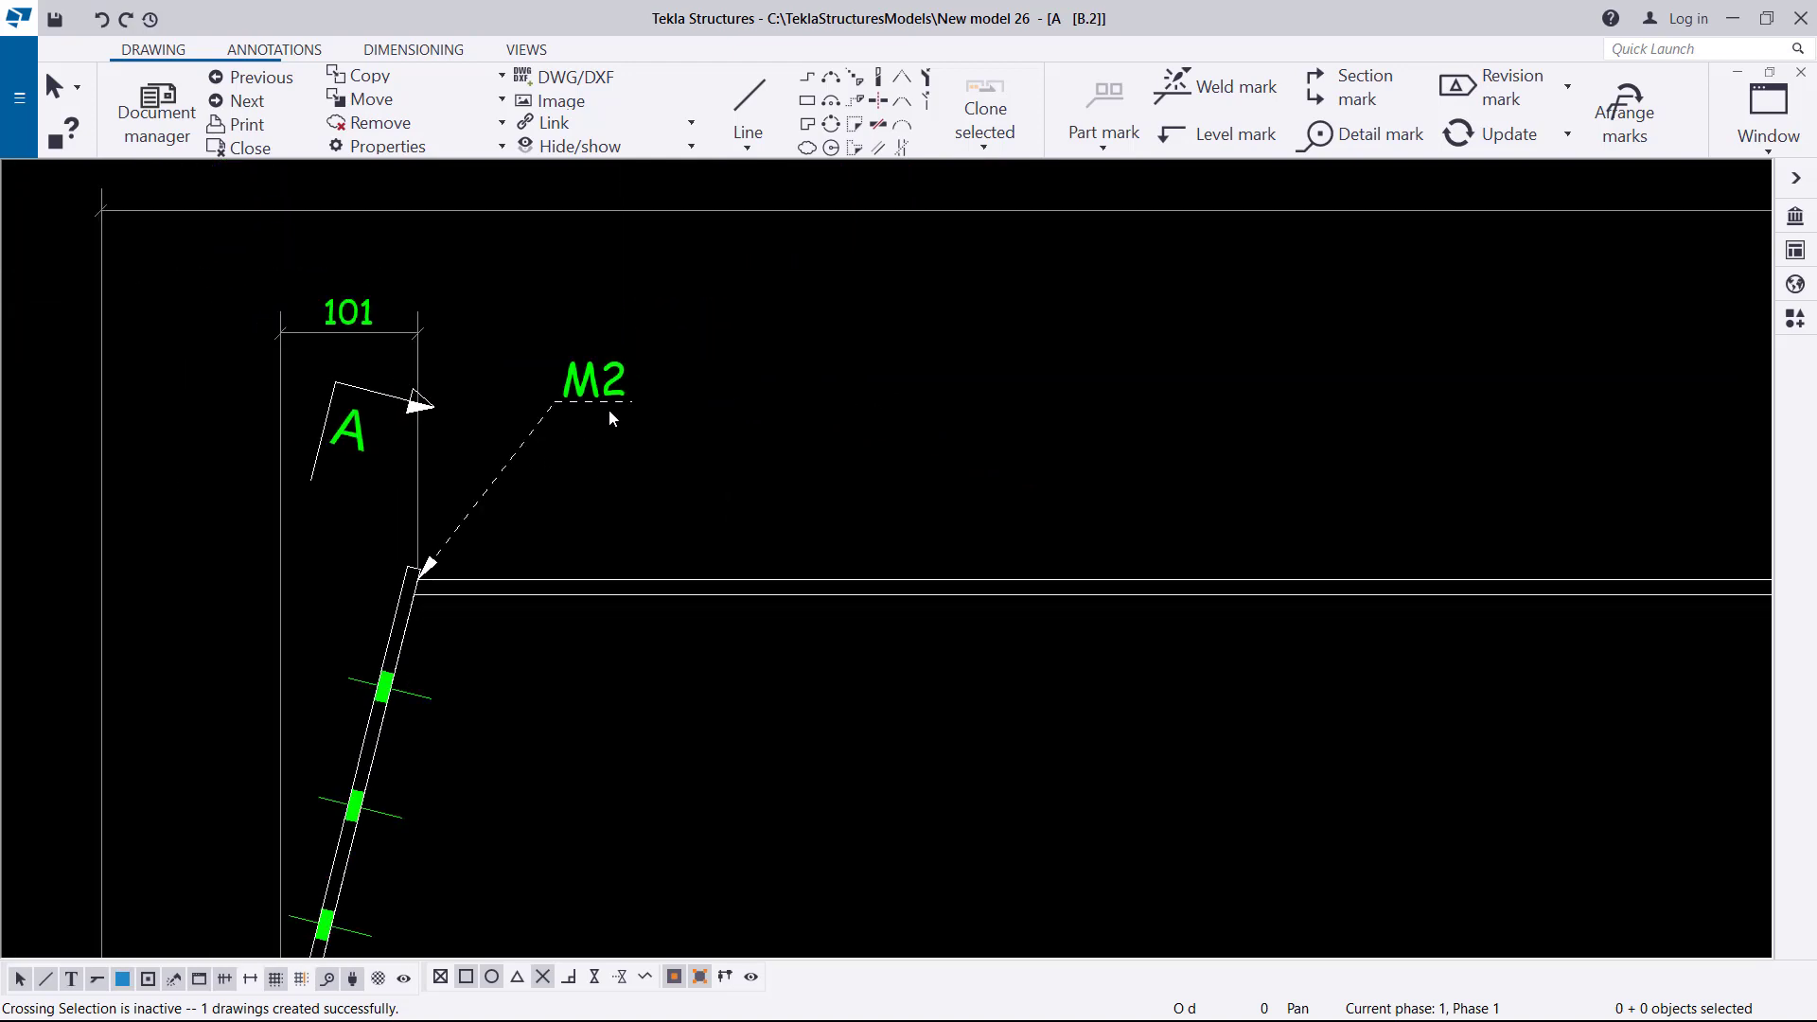
scroll(607, 411, up, 1)
scroll(623, 411, down, 5)
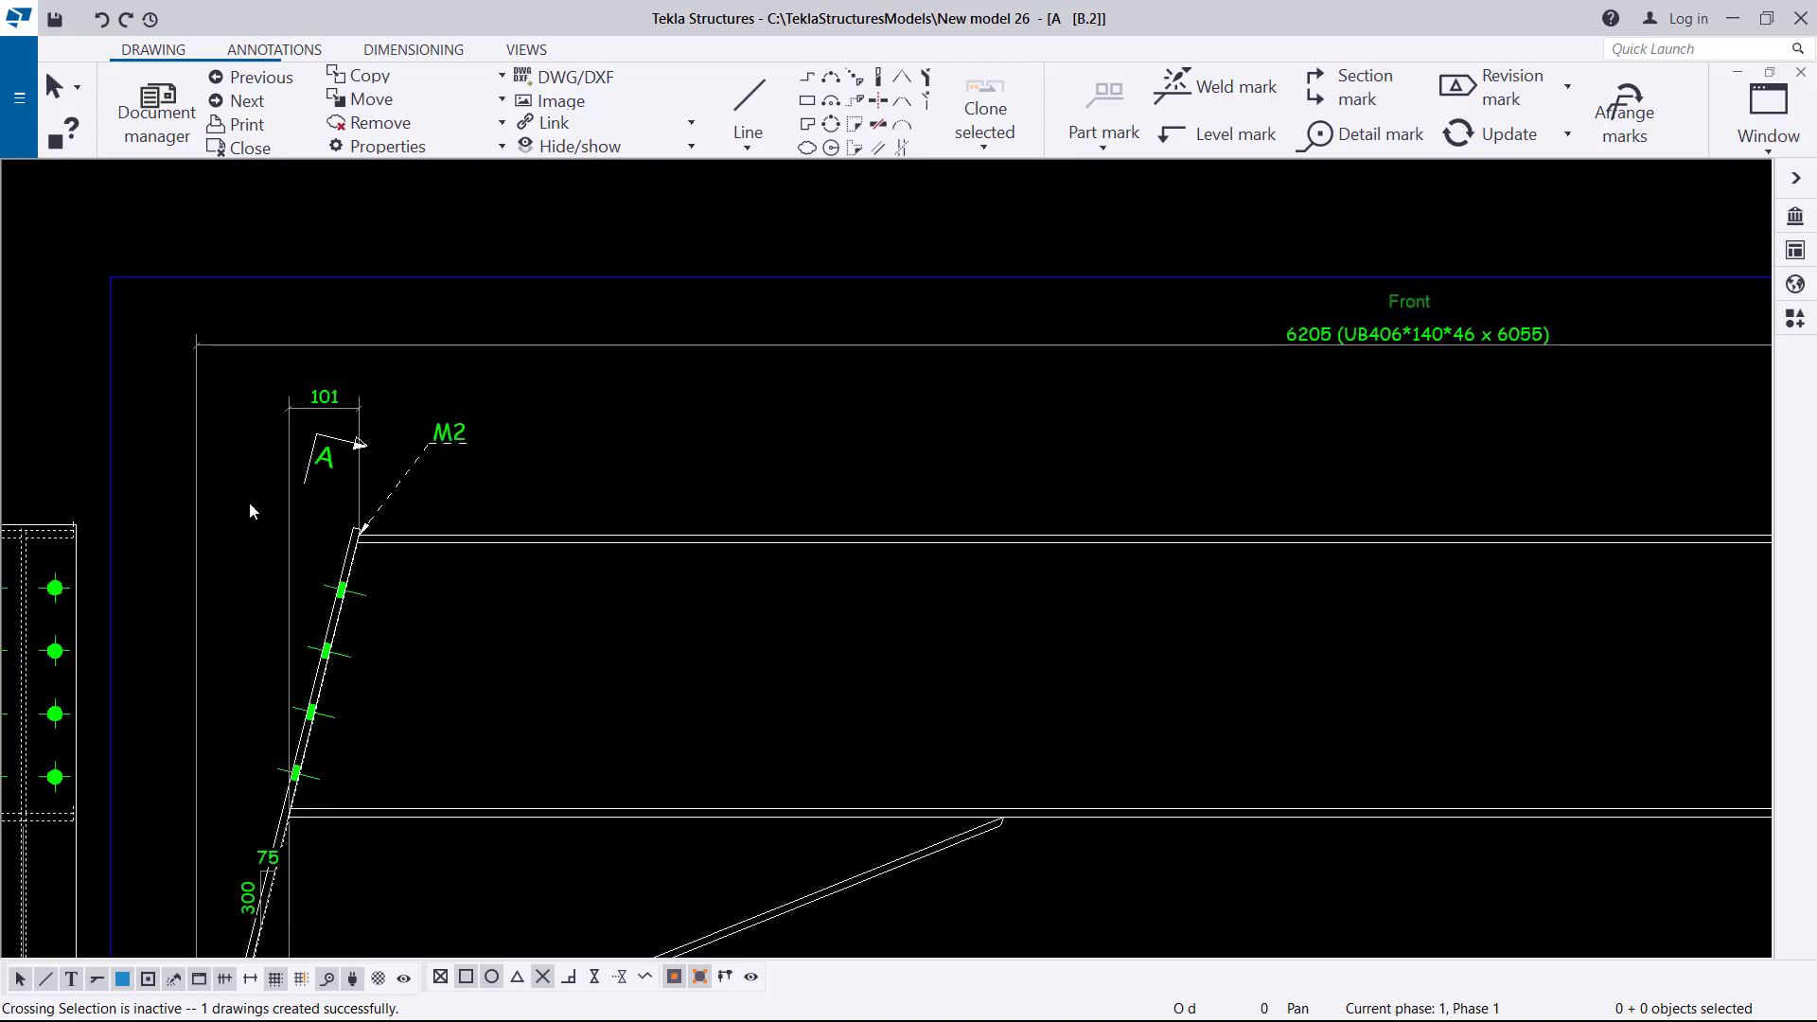
scroll(369, 444, up, 5)
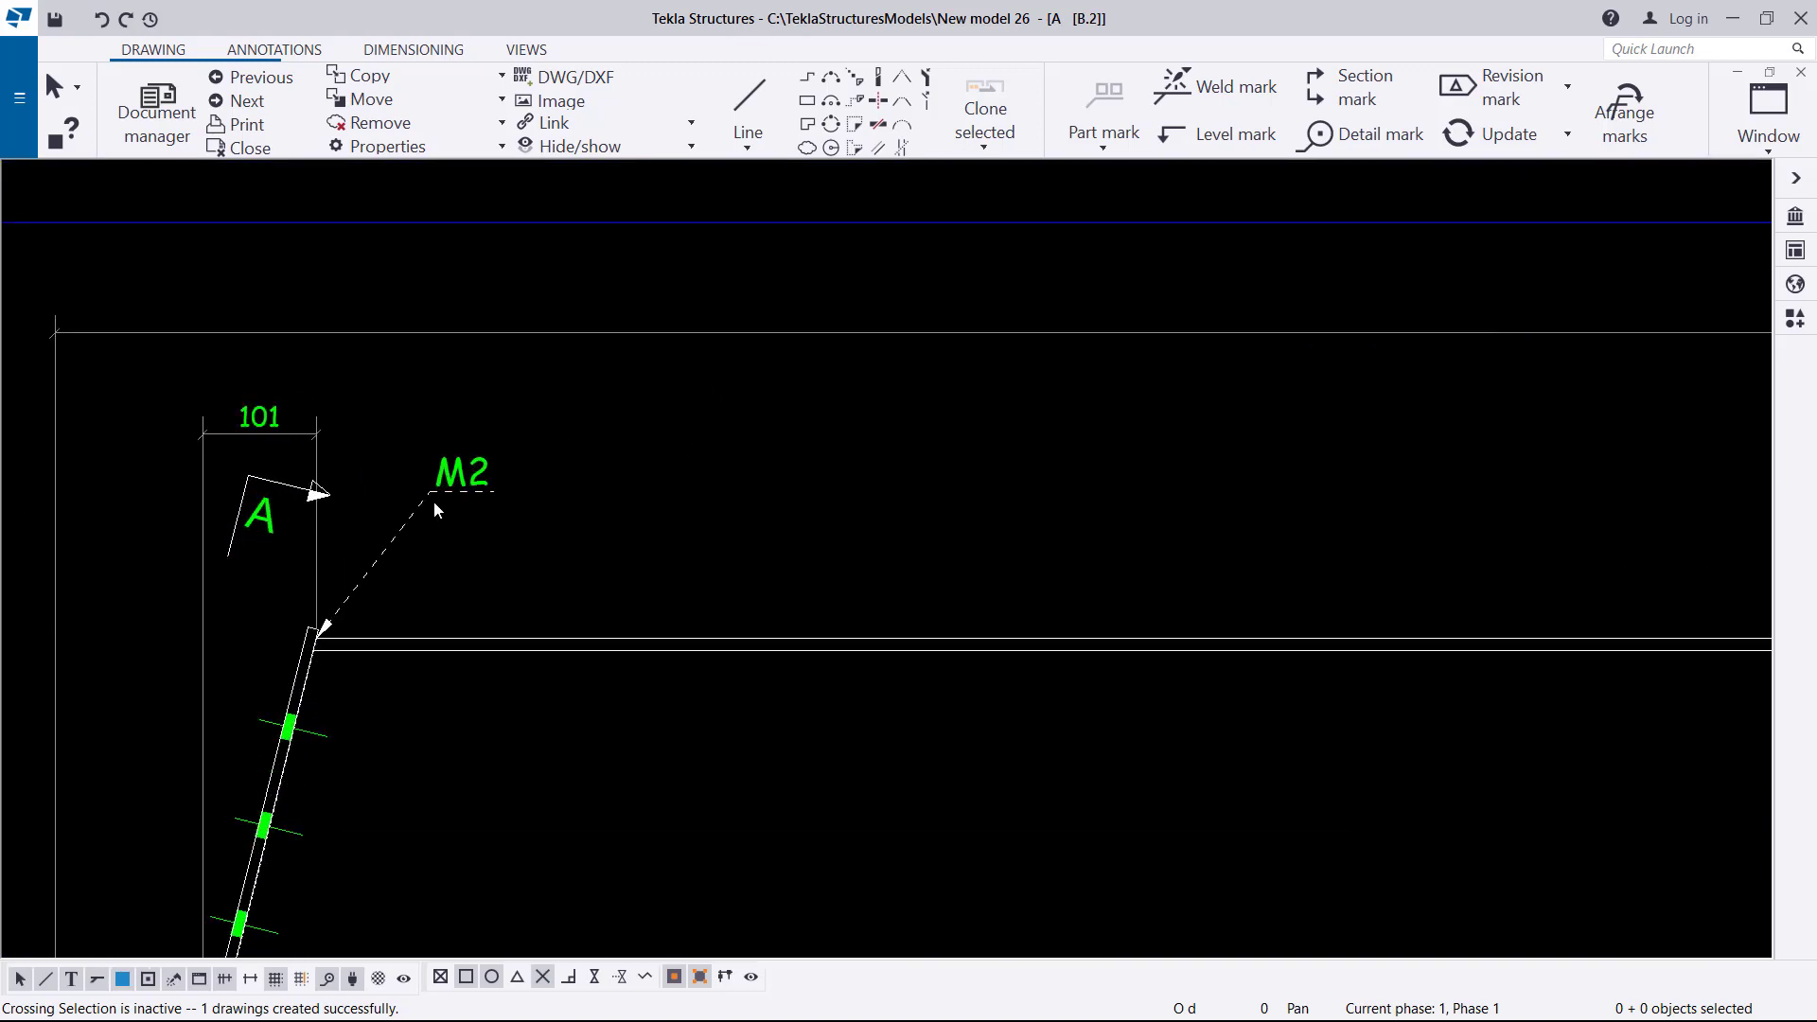
scroll(360, 606, up, 3)
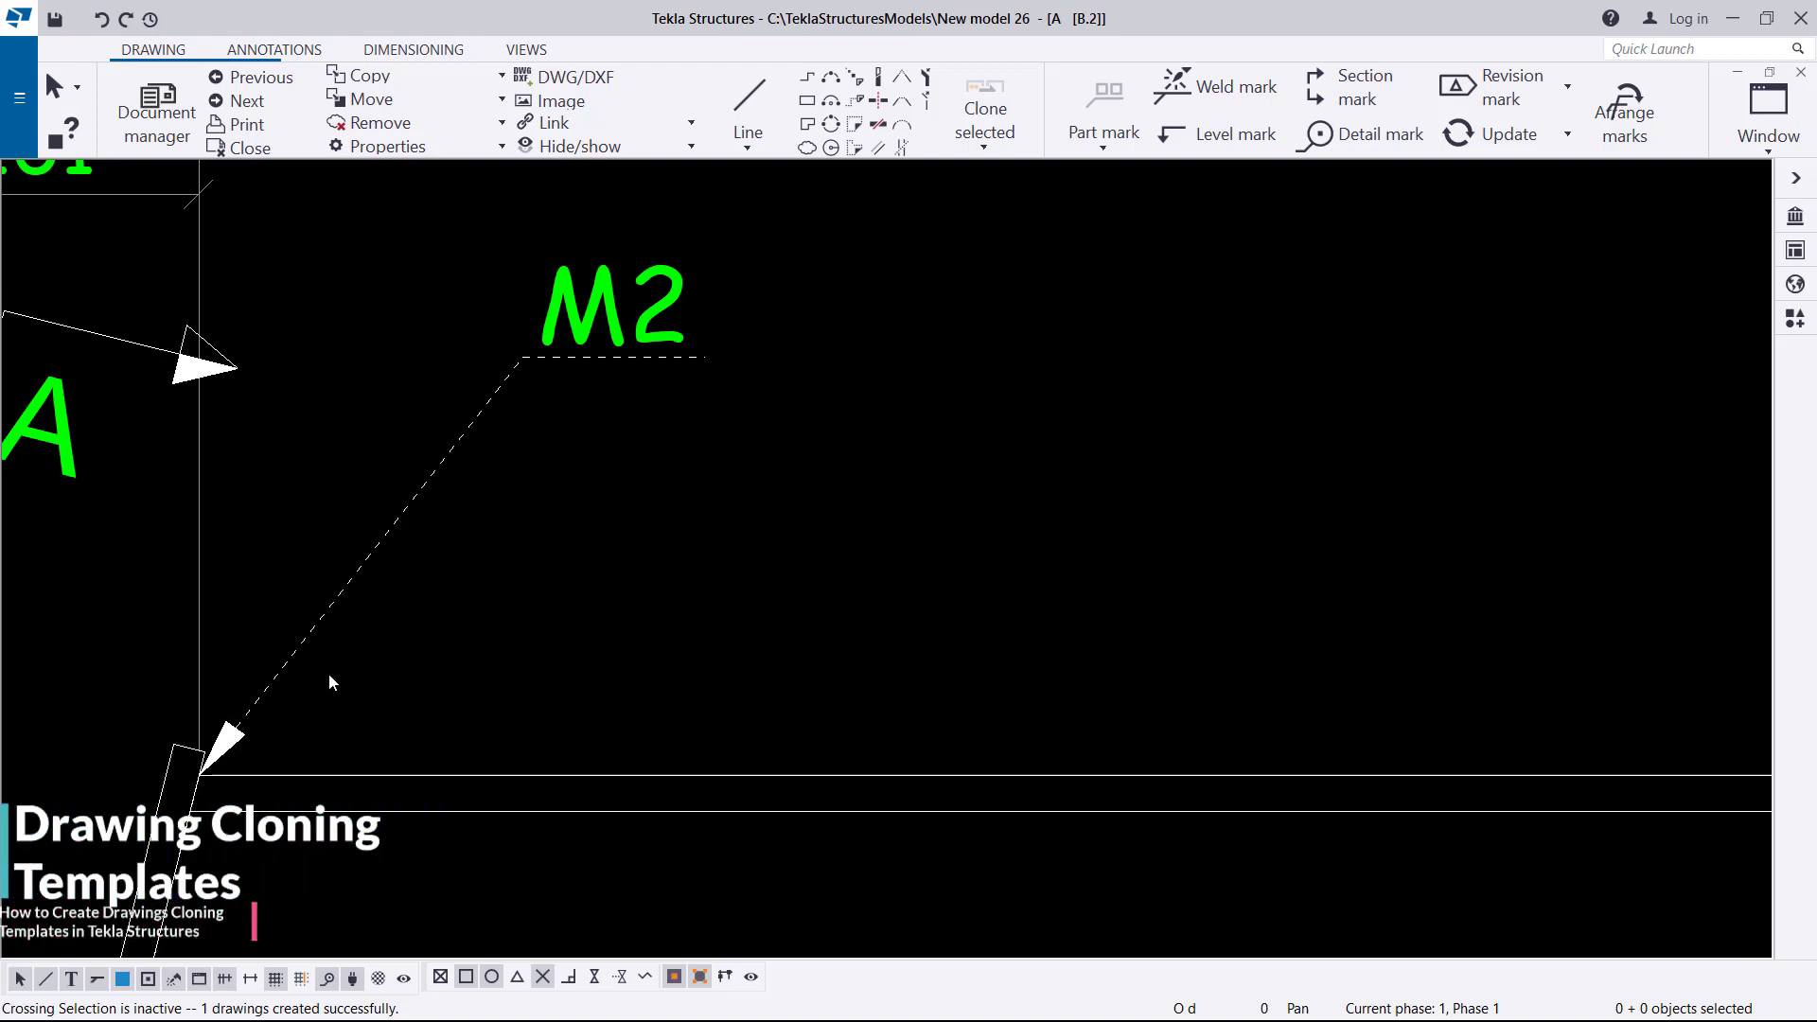
scroll(384, 496, up, 2)
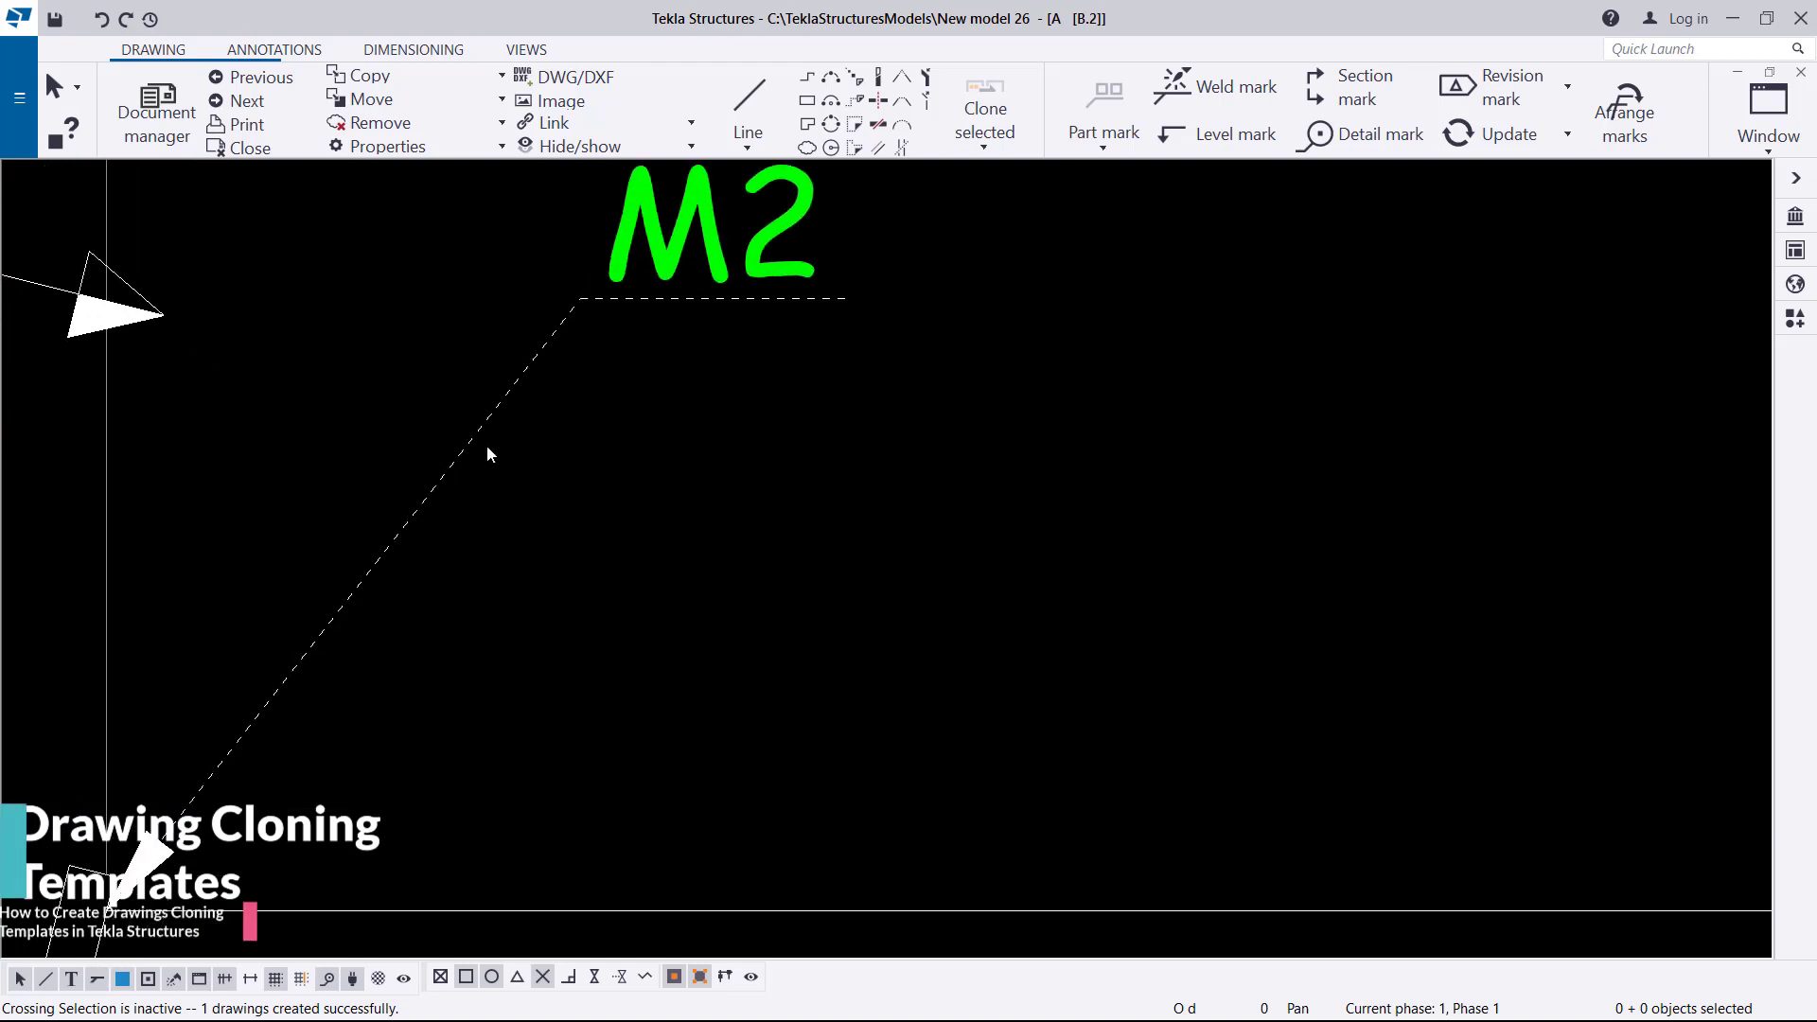
scroll(202, 570, down, 2)
scroll(230, 548, down, 6)
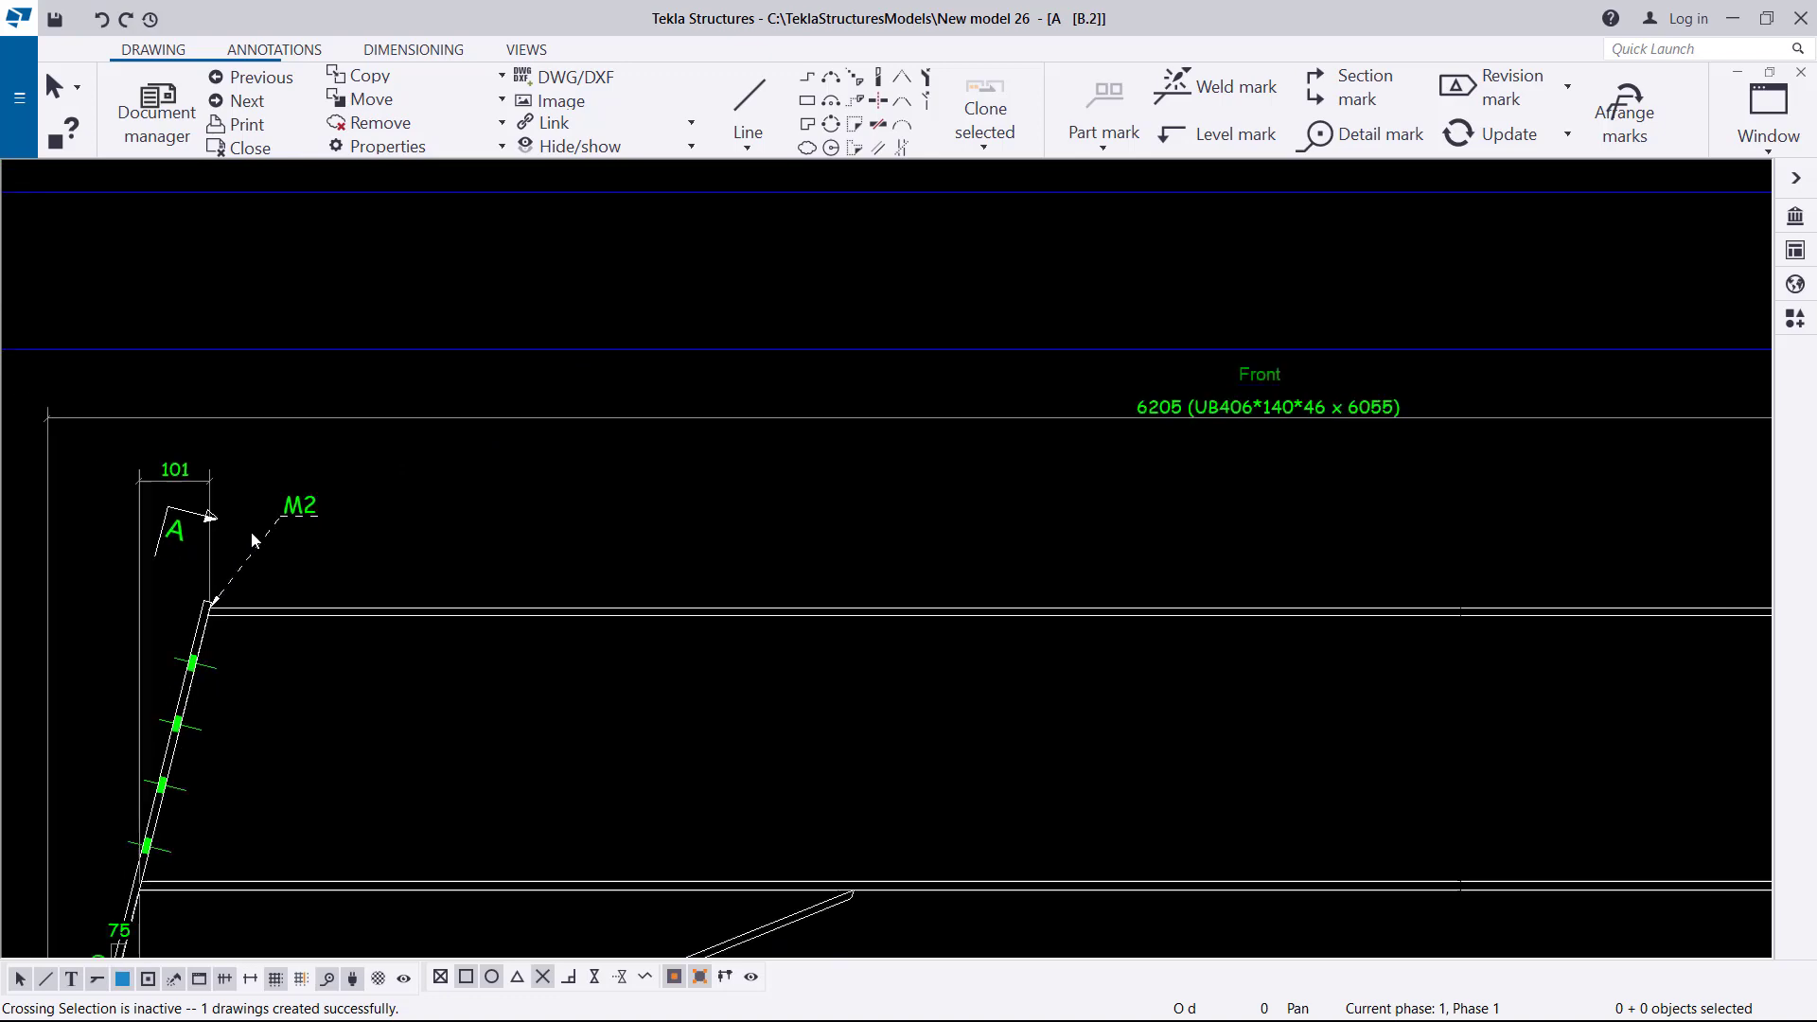
Step: In the F2 part mark's properties, set the frame around the mark to the underline type, keeping the background mask Opaque
scroll(1132, 735, up, 6)
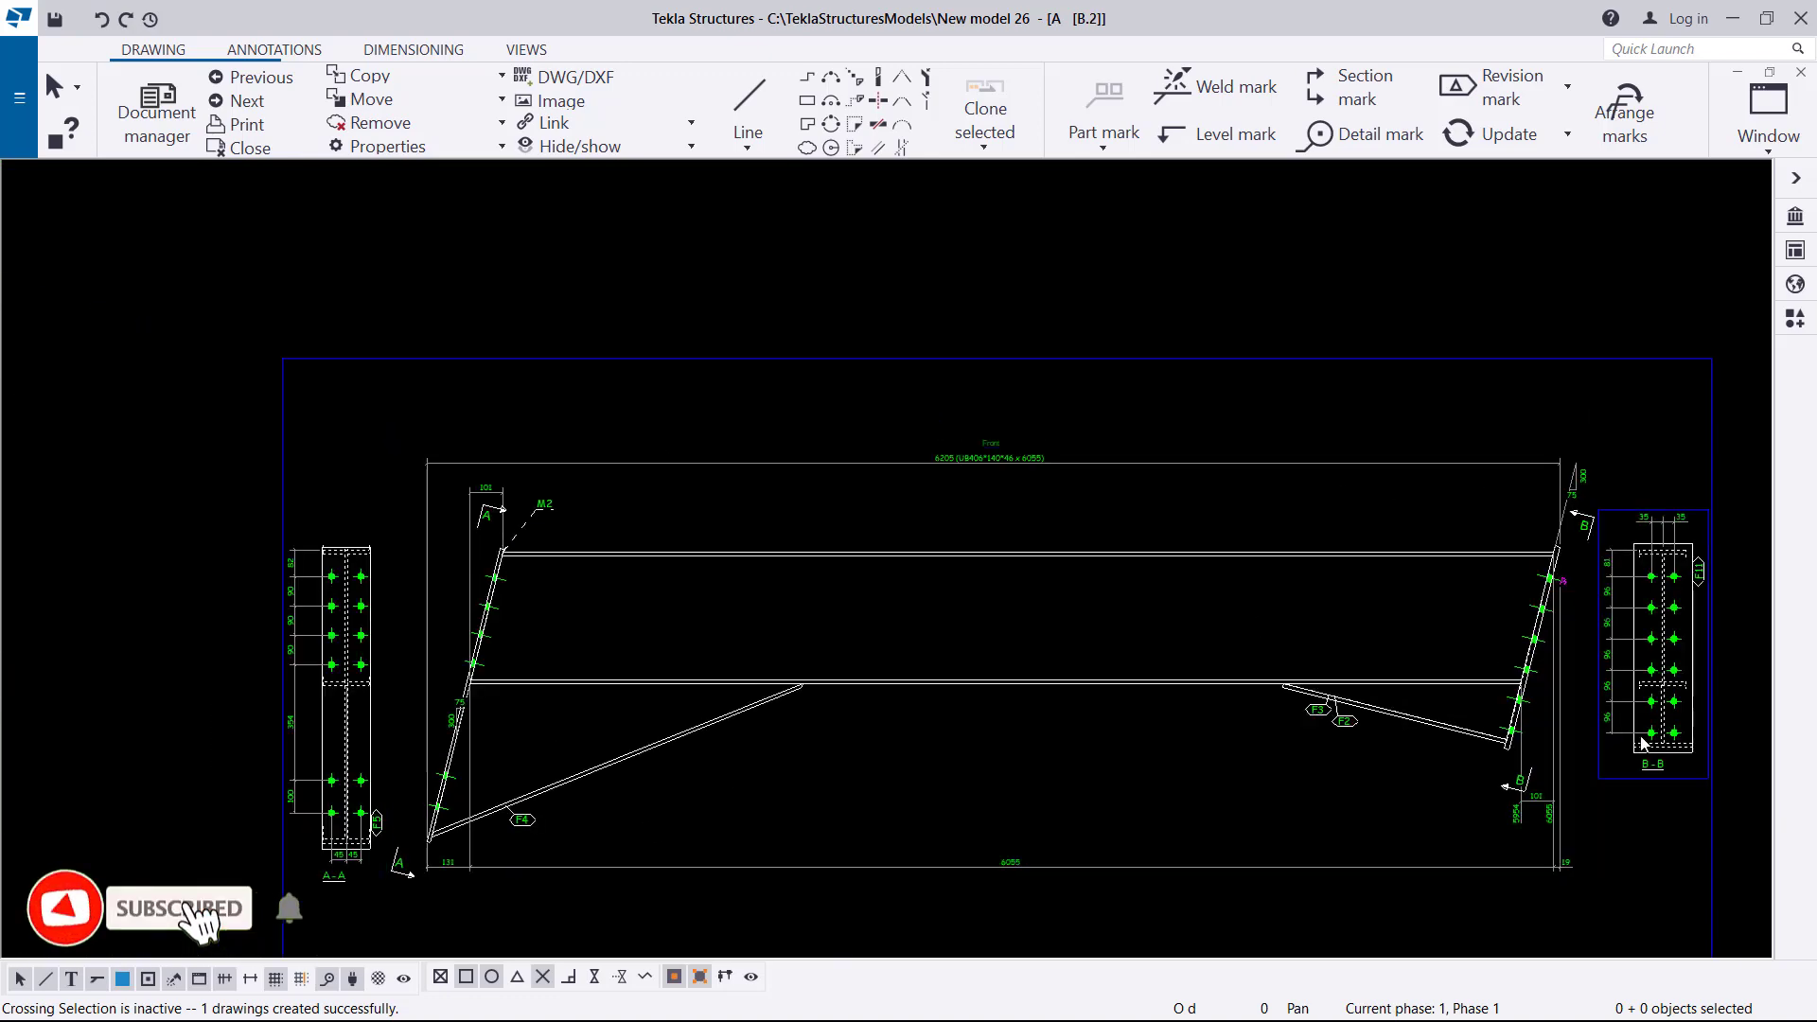
scroll(1117, 715, up, 2)
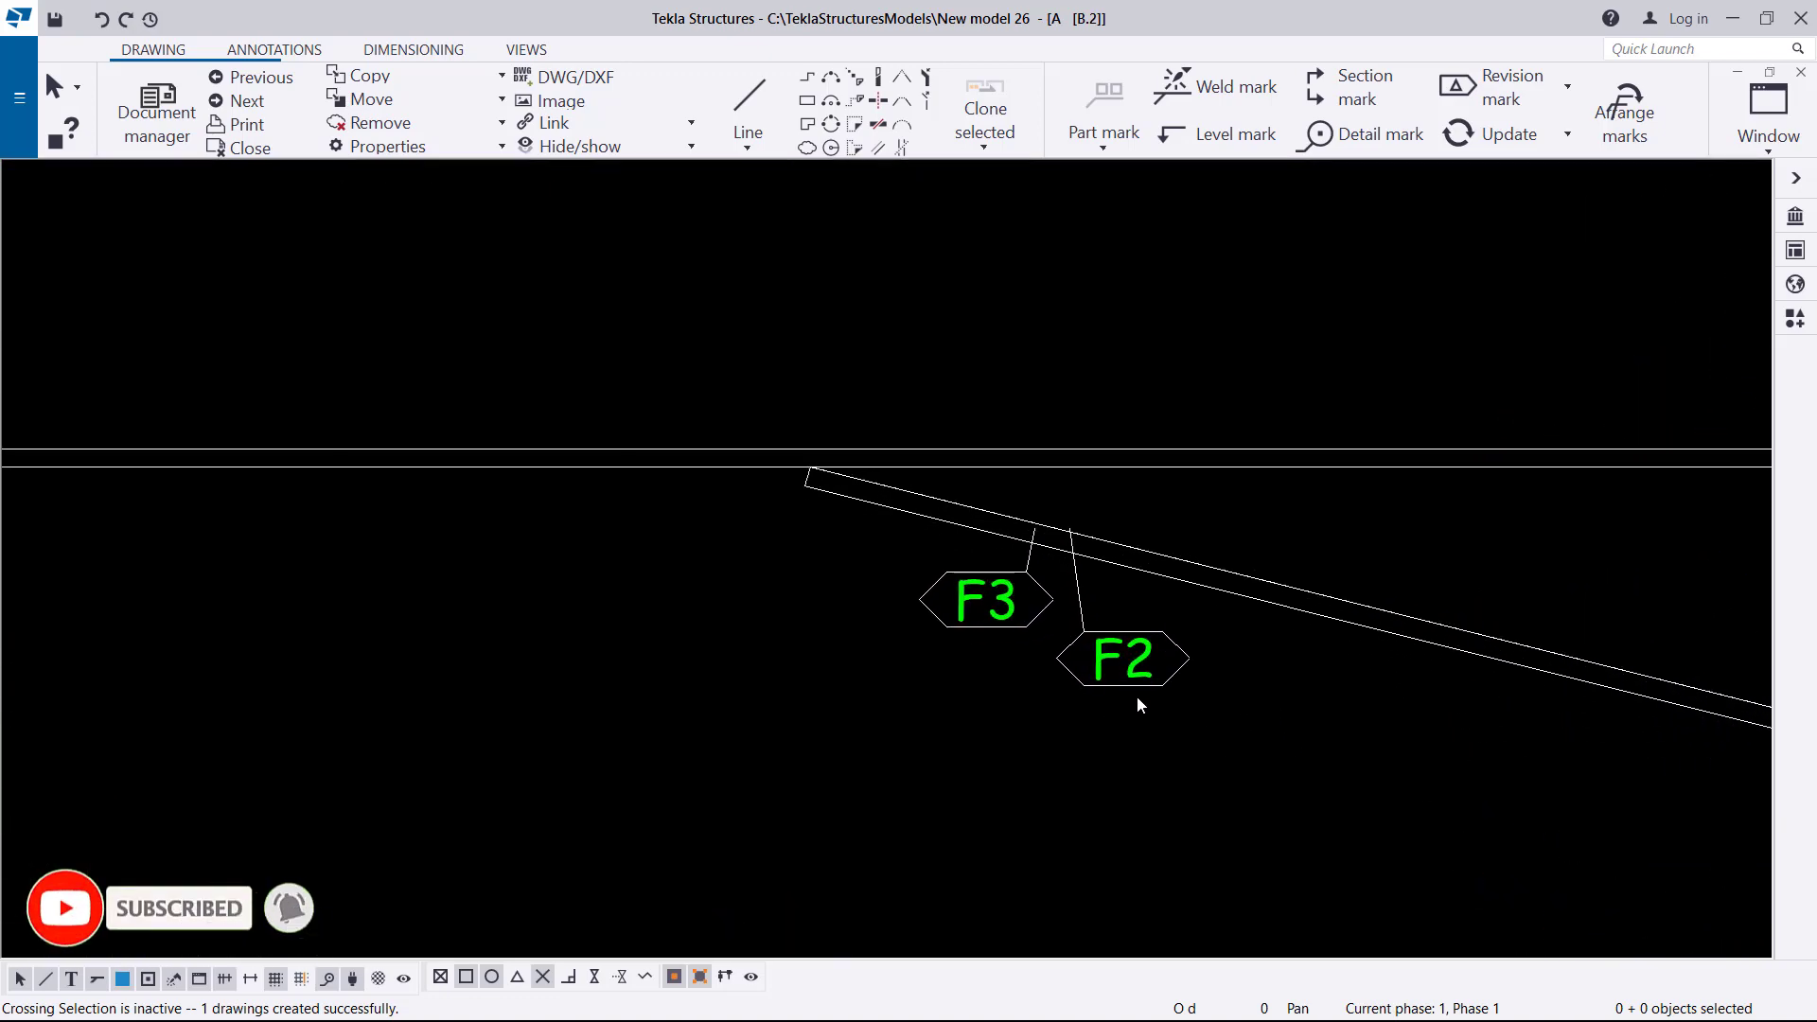
double_click(1135, 685)
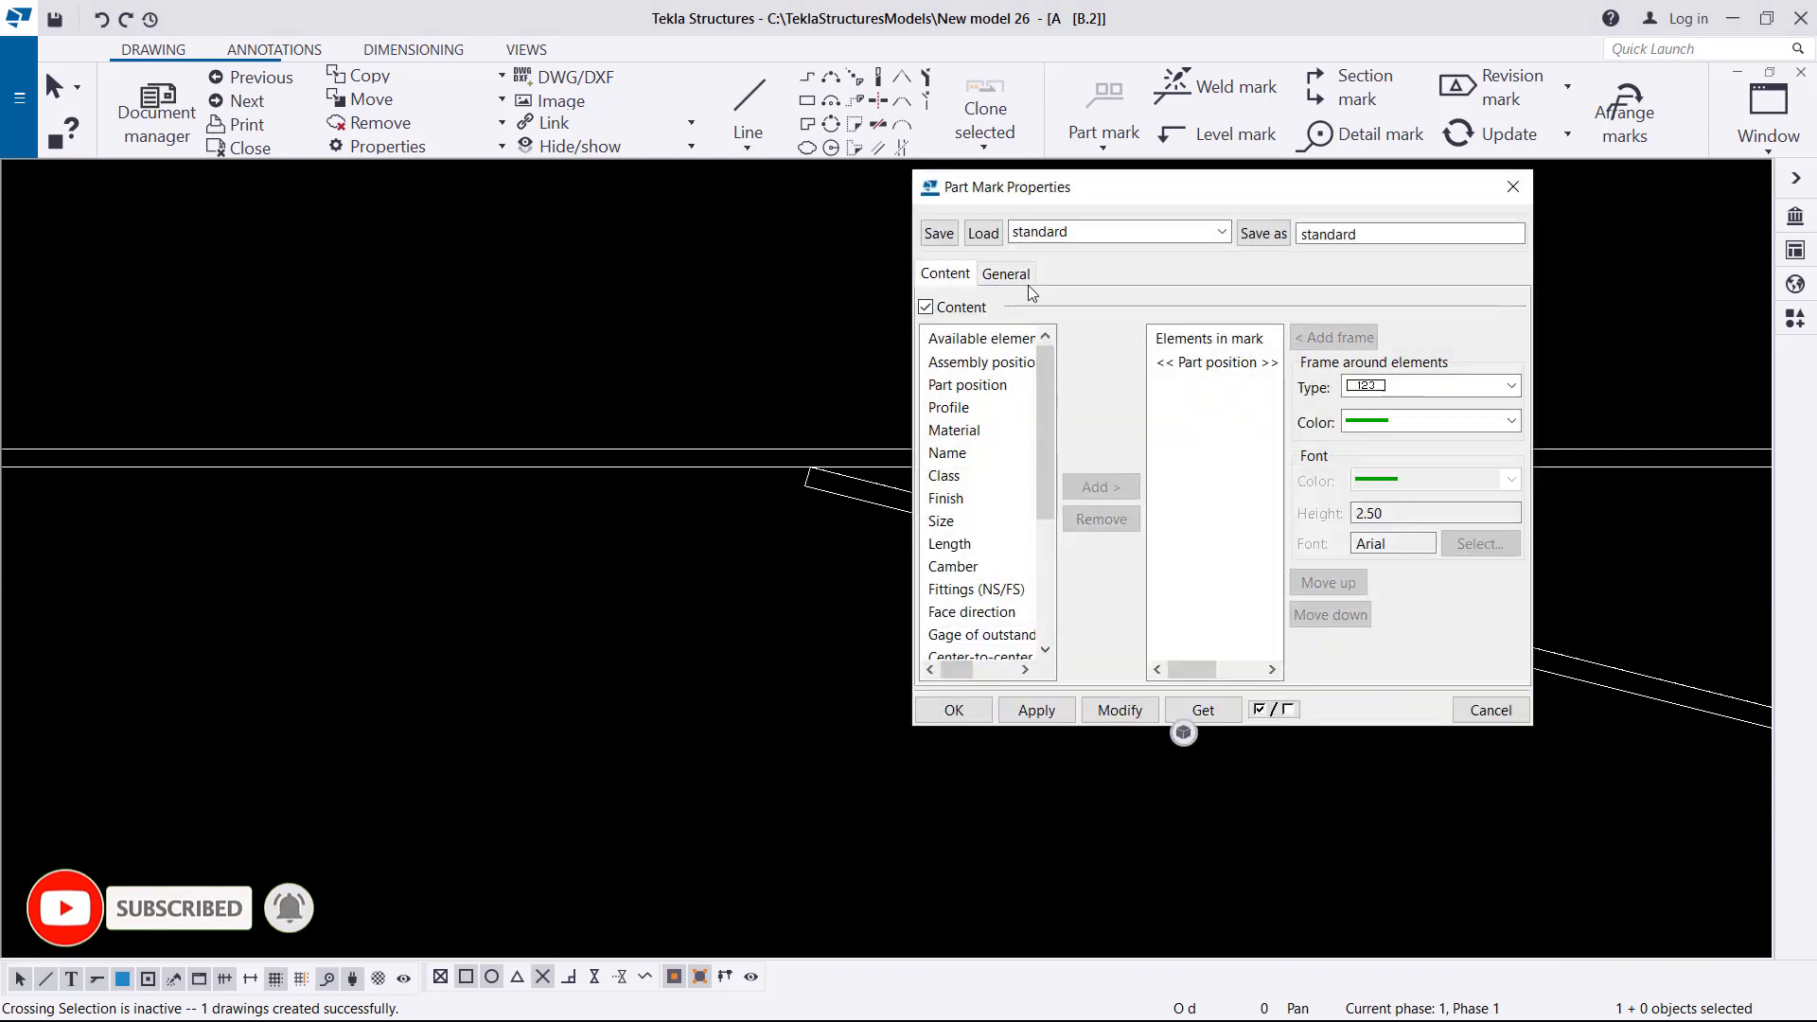
click(1006, 273)
click(1156, 337)
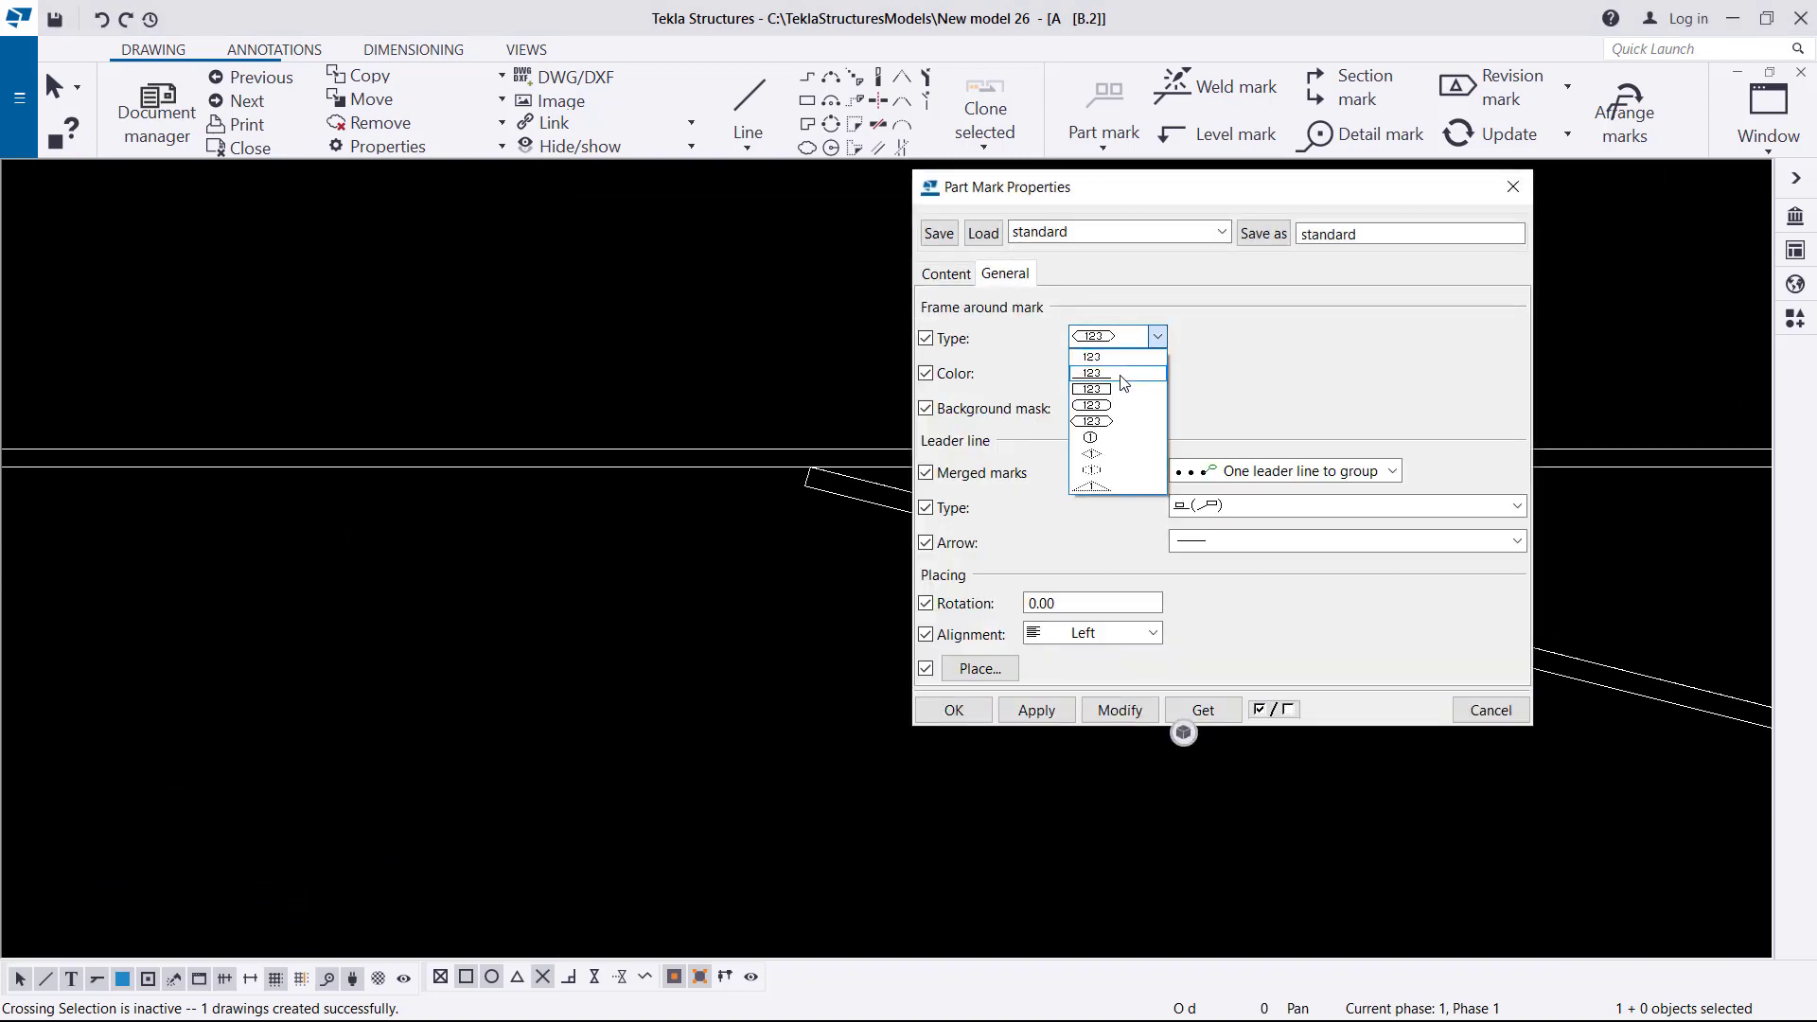
click(1120, 373)
click(1157, 372)
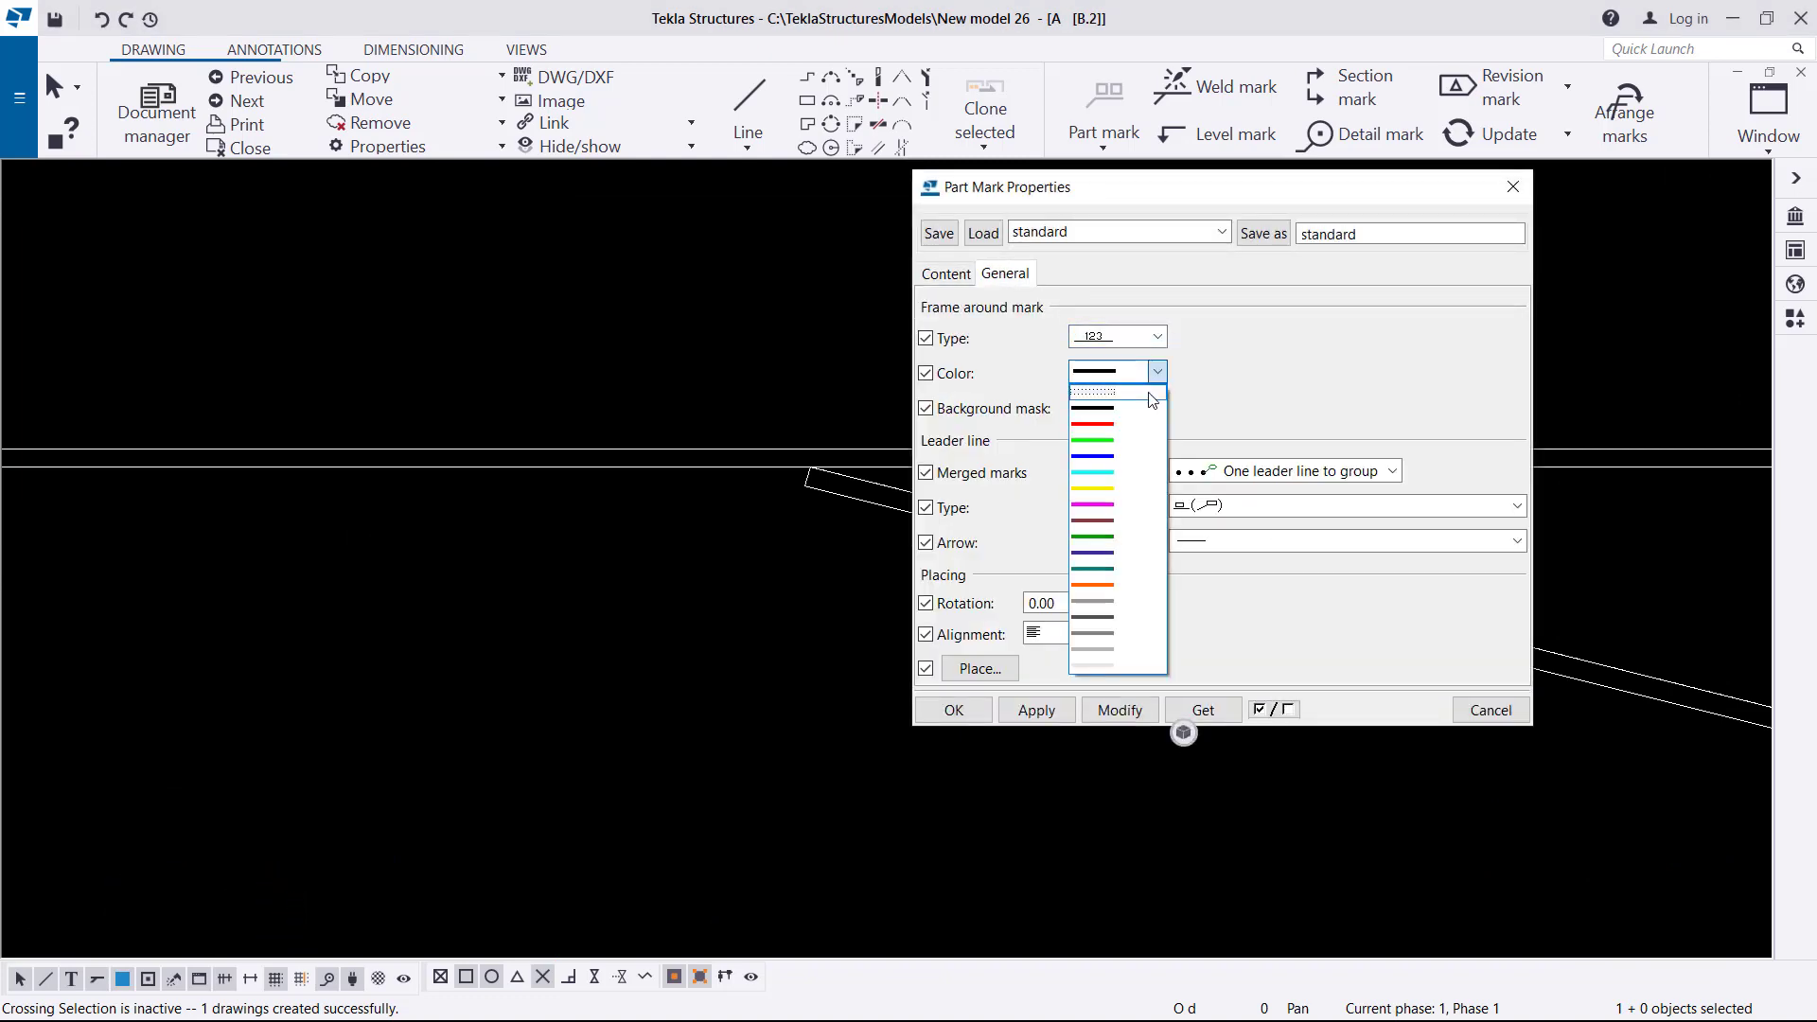
click(1247, 385)
click(1156, 408)
click(1097, 422)
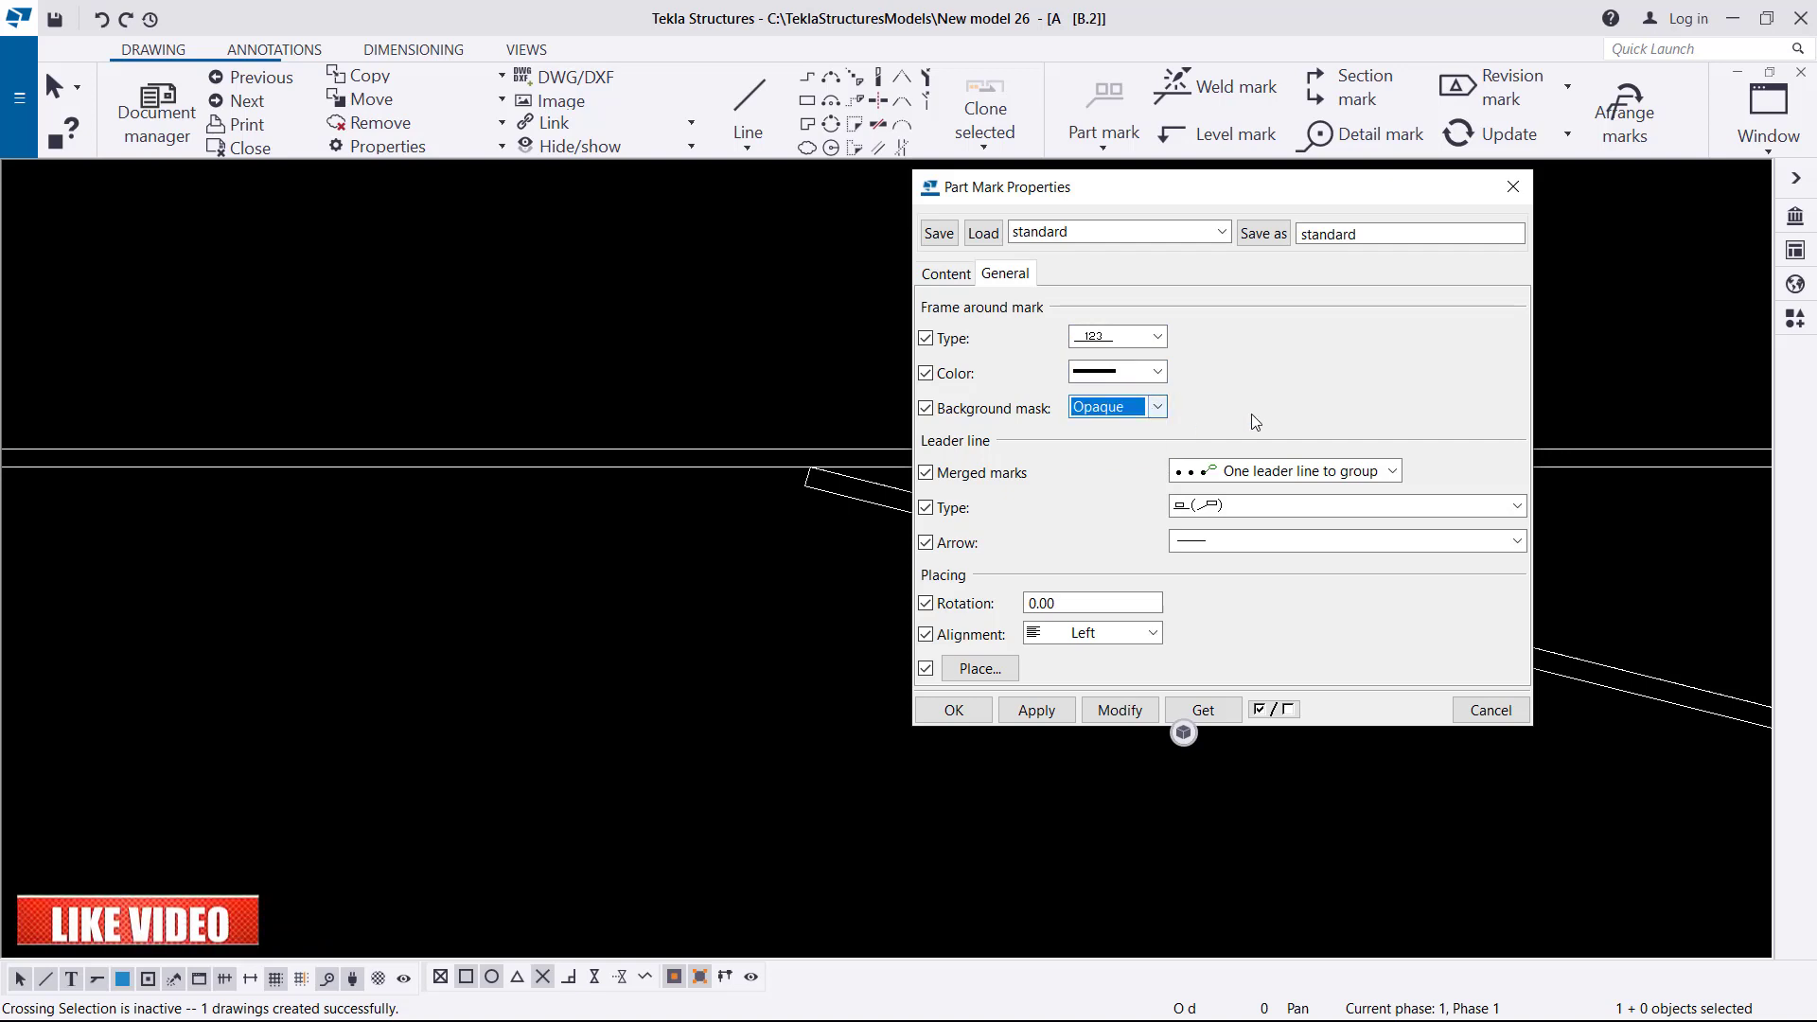
Step: Set the F2 mark's leader line to the leader-only type with a filled arrowhead and apply the changes to the mark
click(1338, 516)
click(1220, 527)
click(1233, 542)
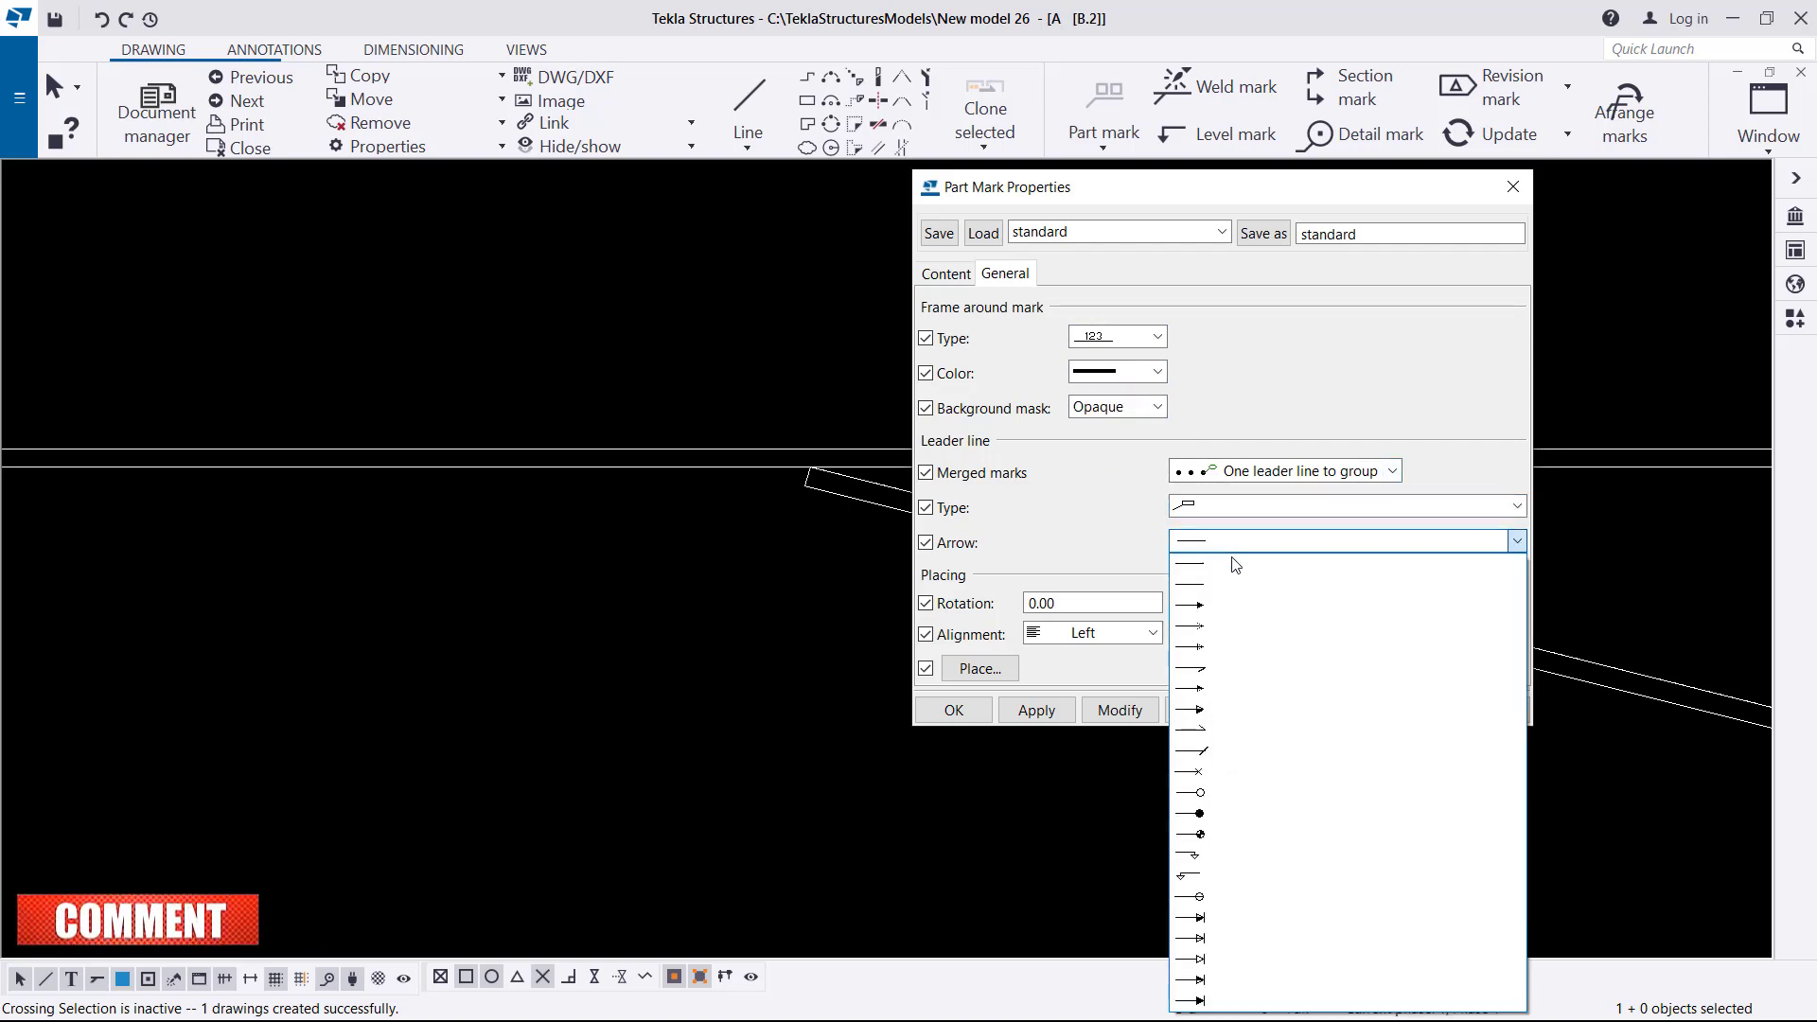
click(1212, 608)
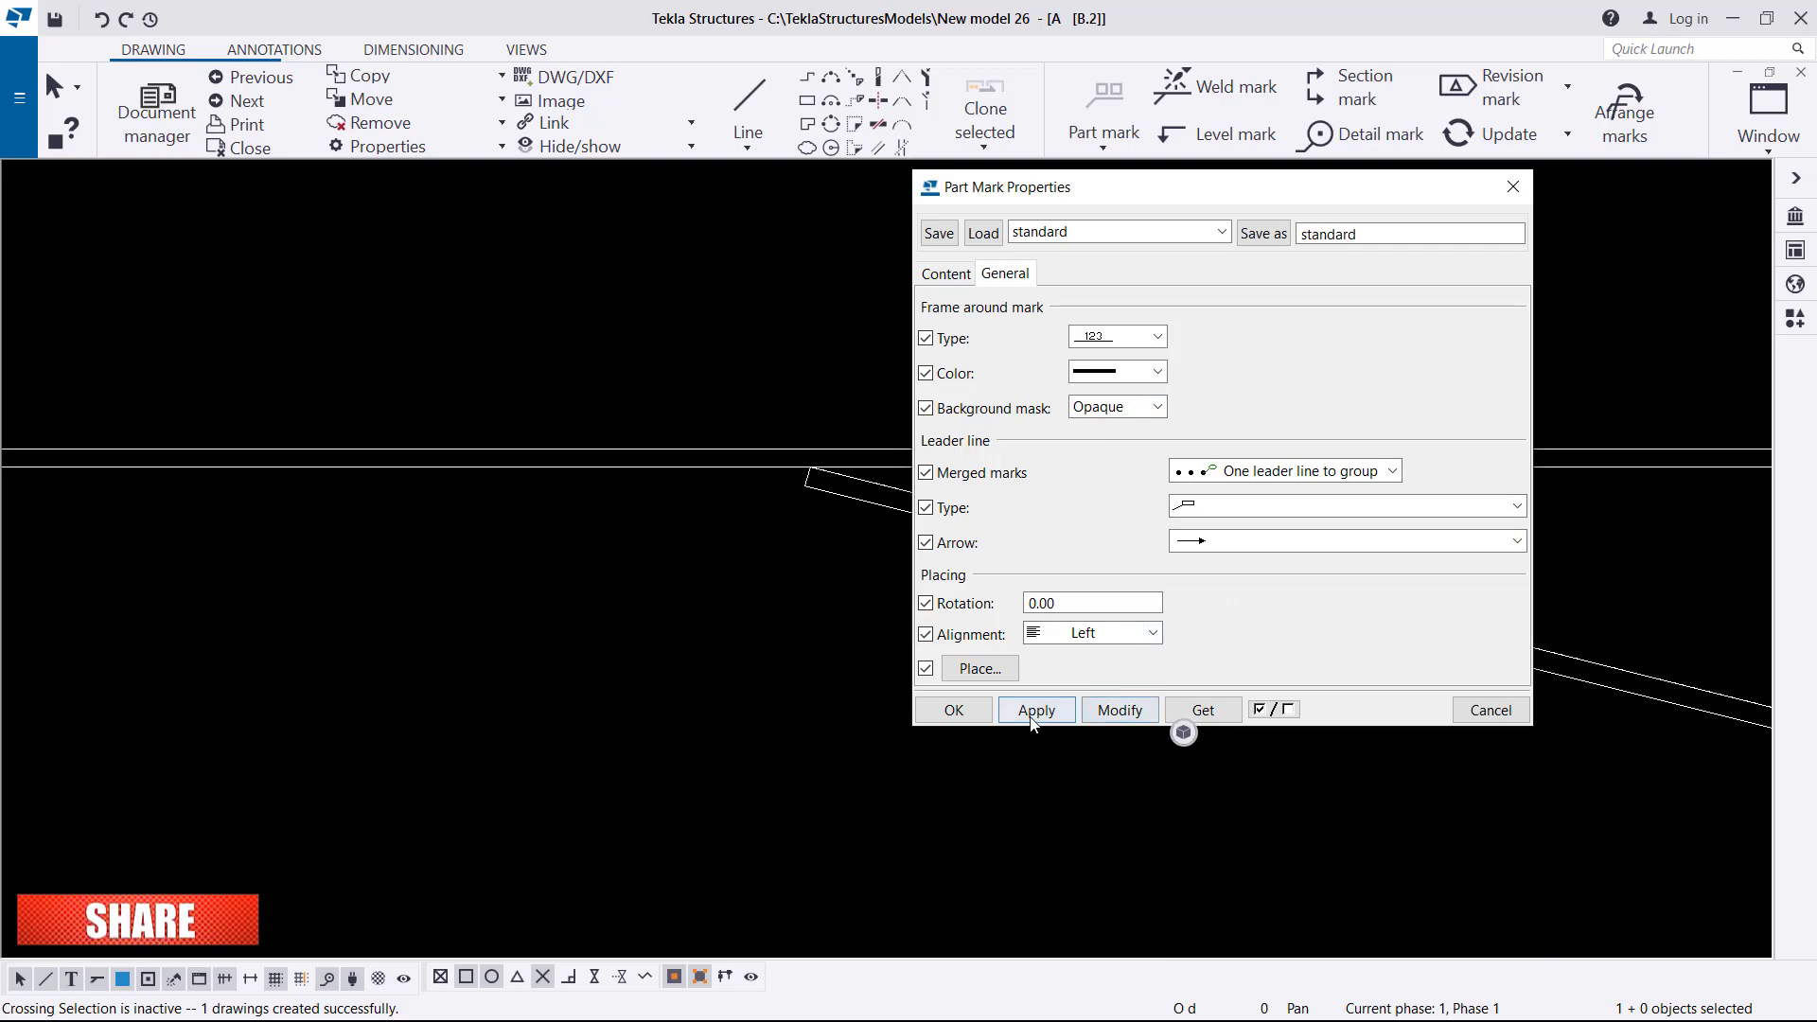
click(960, 711)
Step: Move the F2 mark well below the sloping haunch flange near section B-B, leaving its leader pointing to the flange
drag(1107, 646, 1317, 923)
scroll(1209, 594, down, 1)
scroll(1273, 837, up, 3)
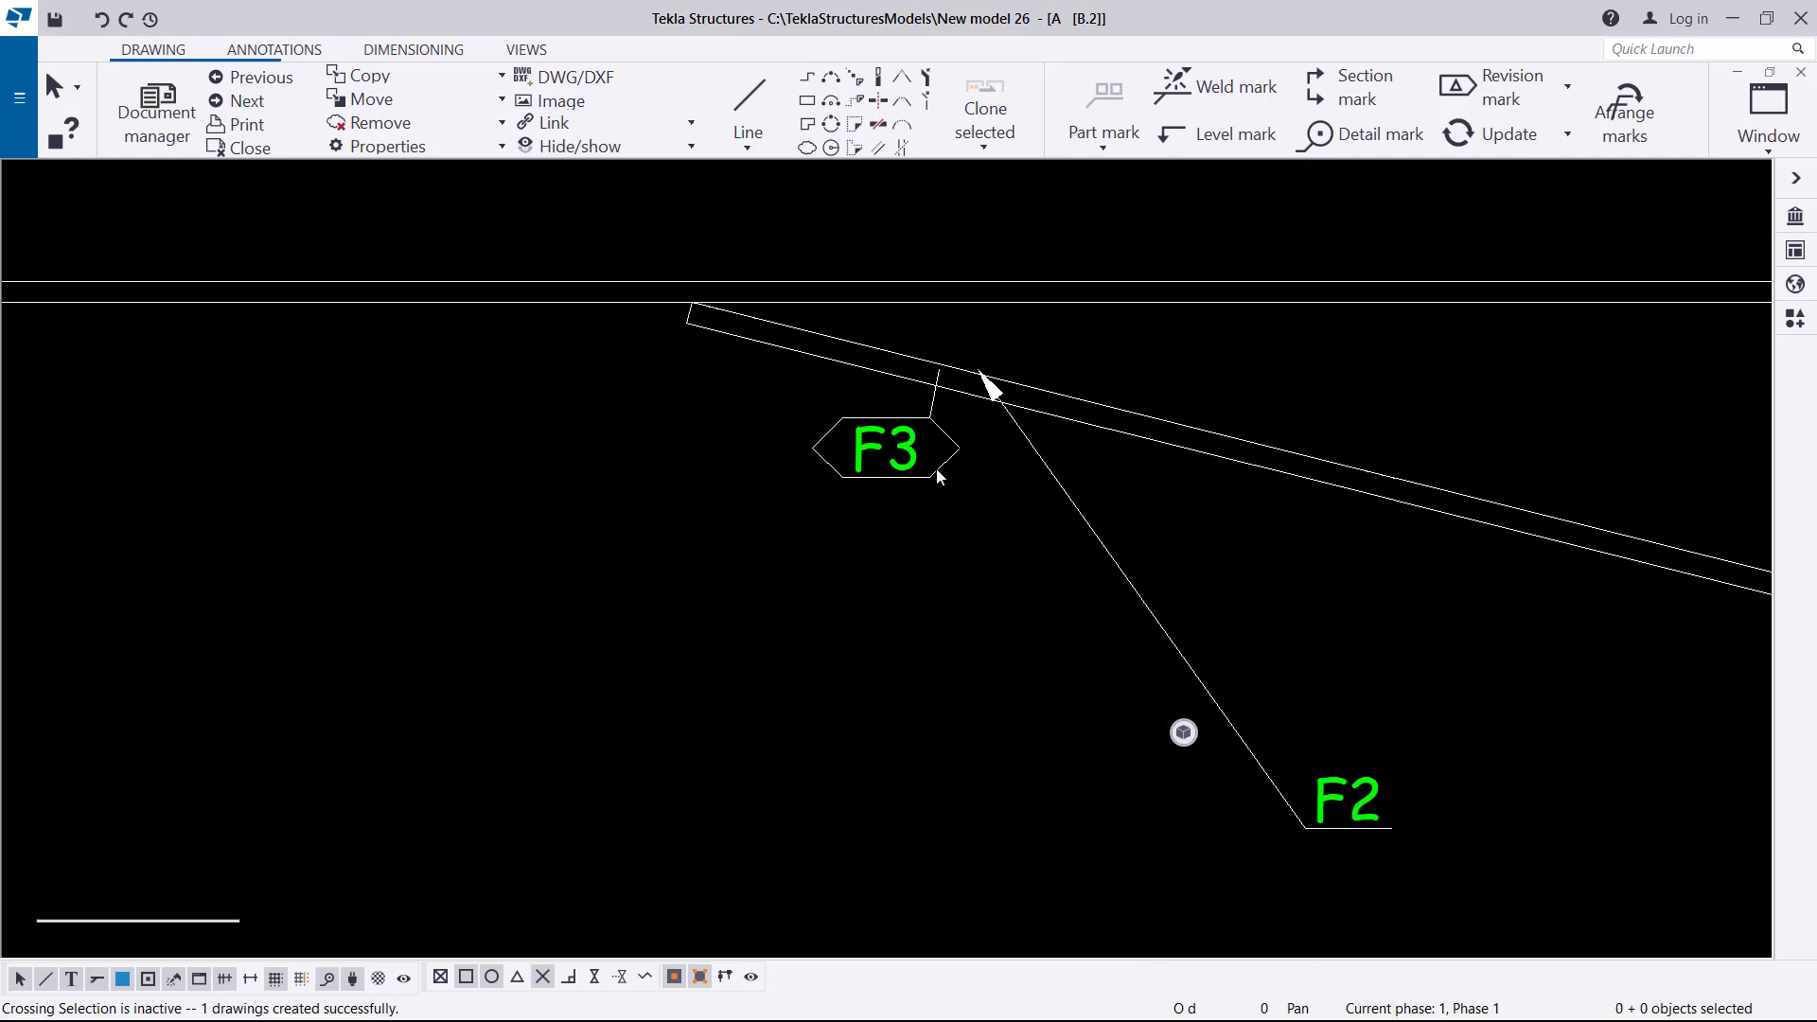
Step: In the F3 part mark's properties, set the frame around the mark to the underline type
double_click(936, 476)
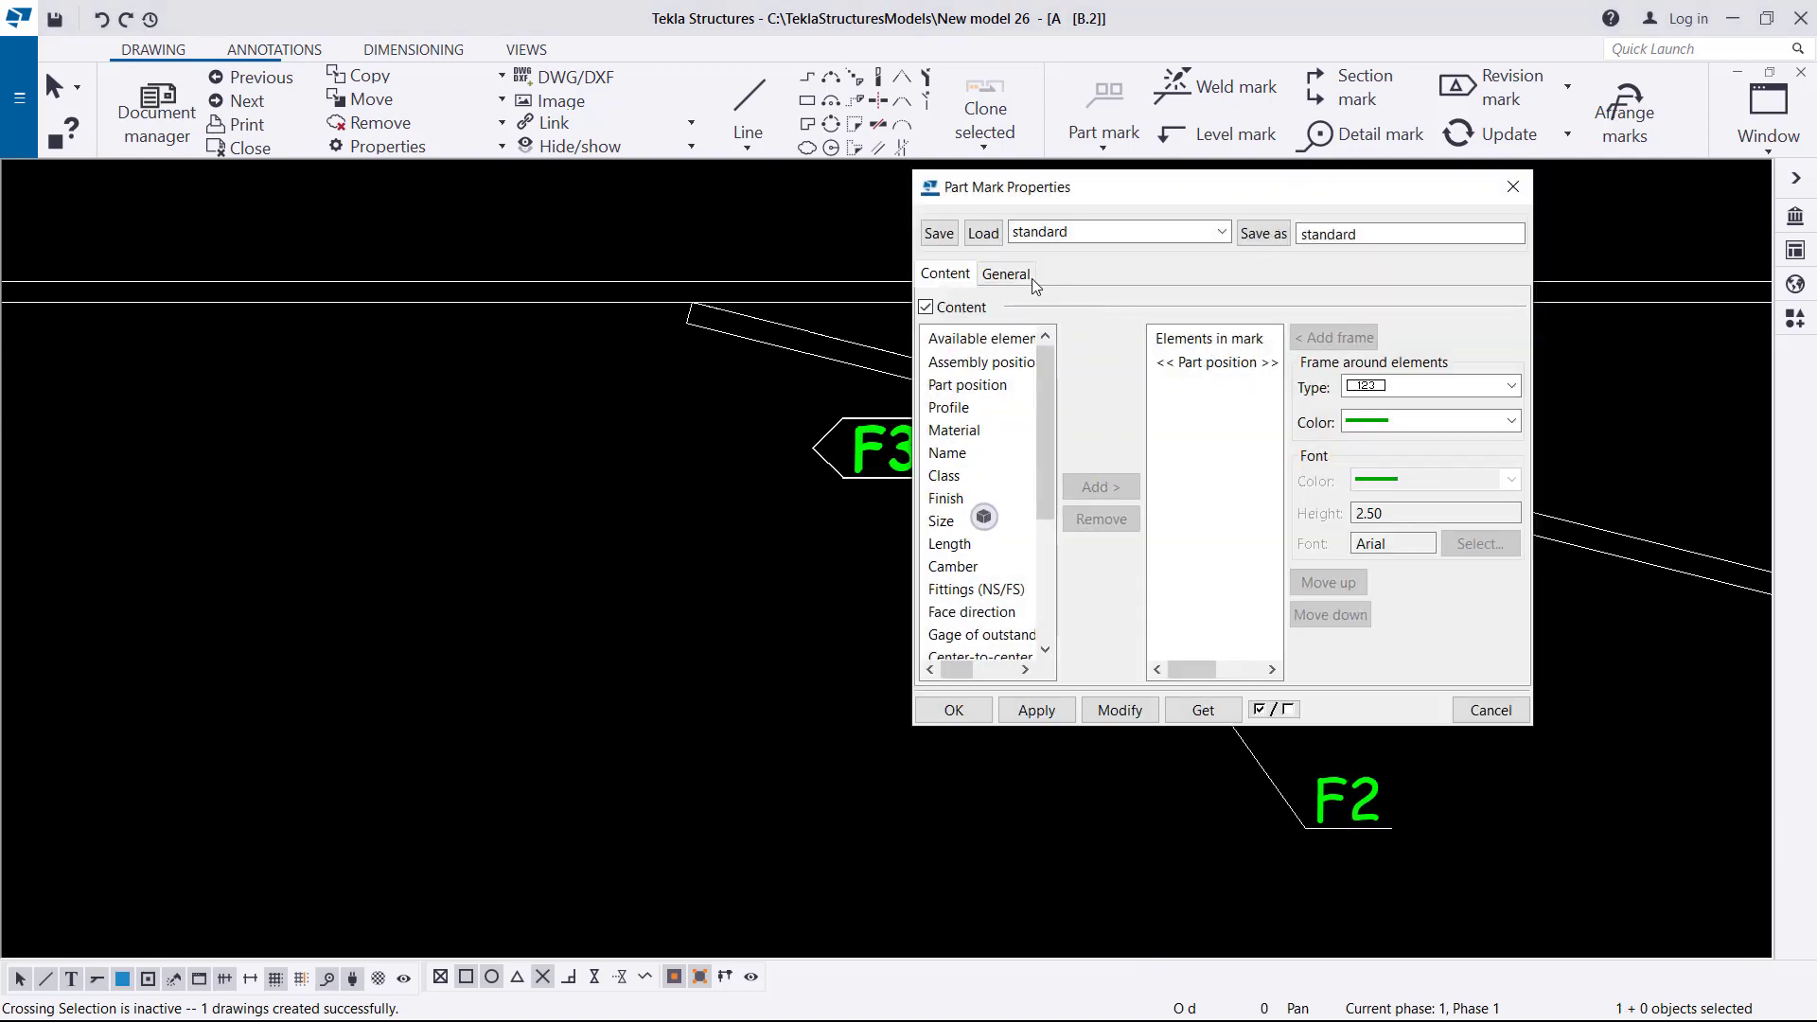
click(1008, 275)
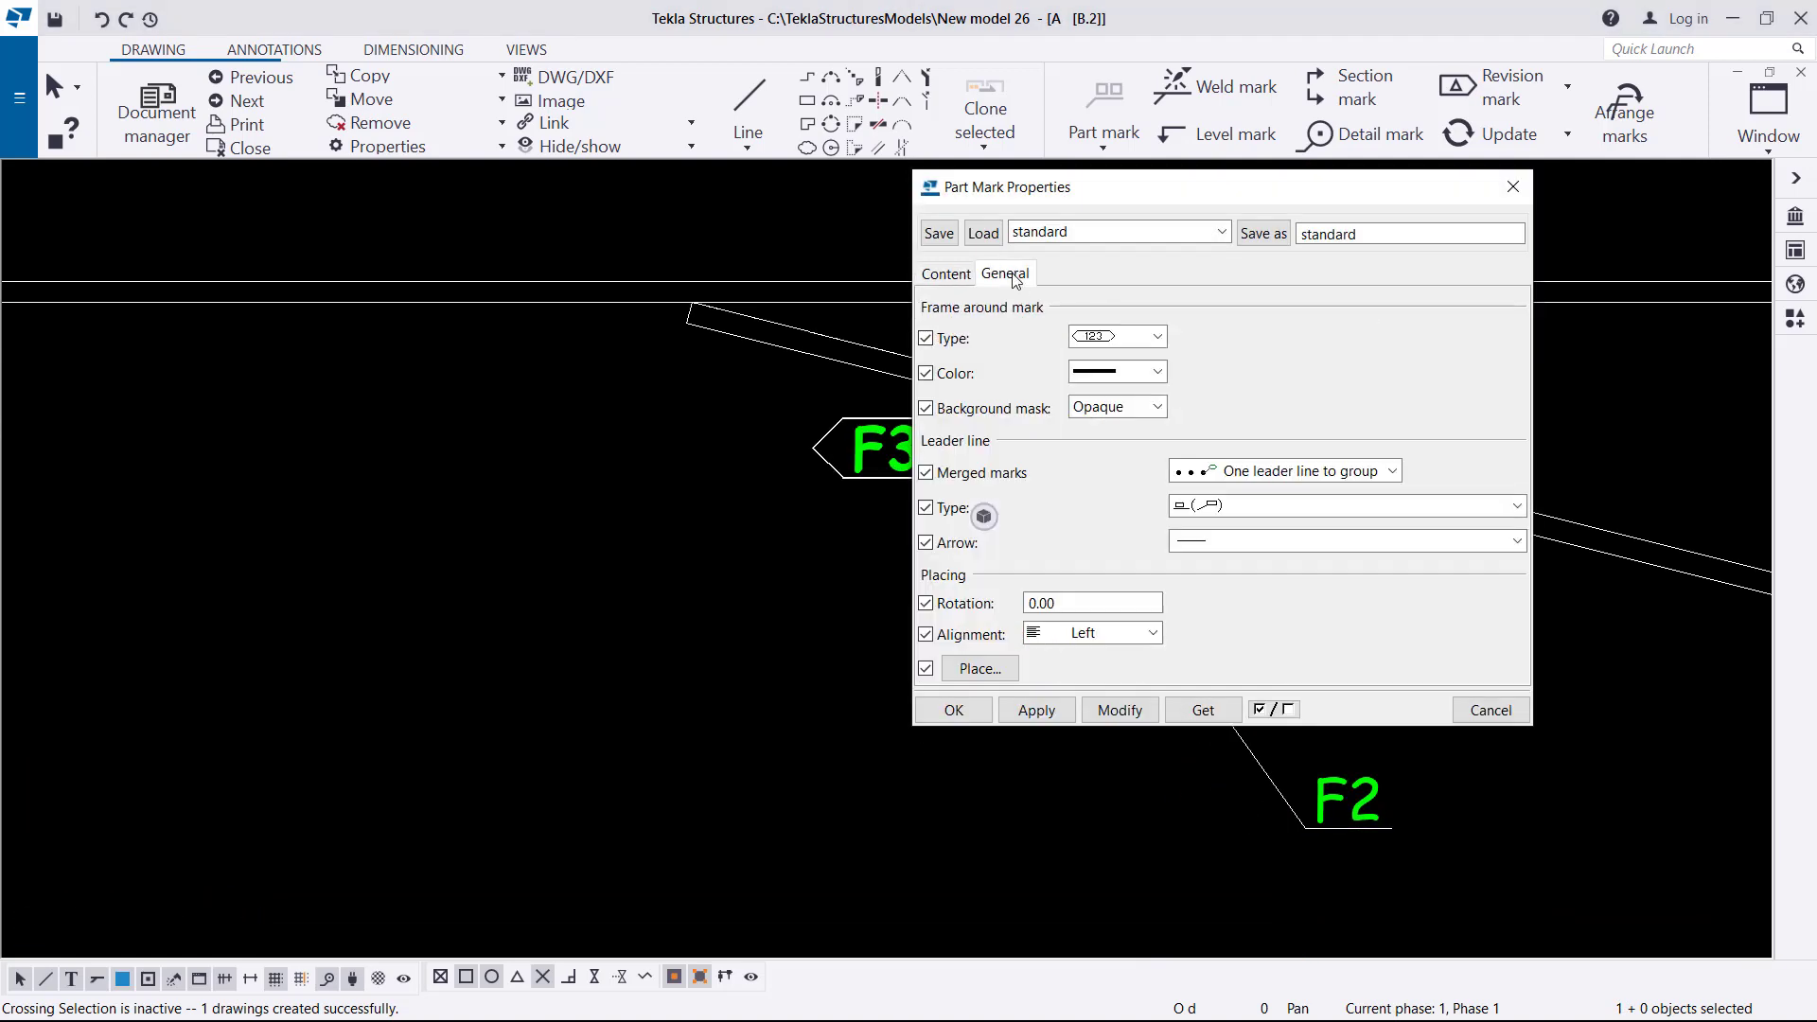
click(1148, 341)
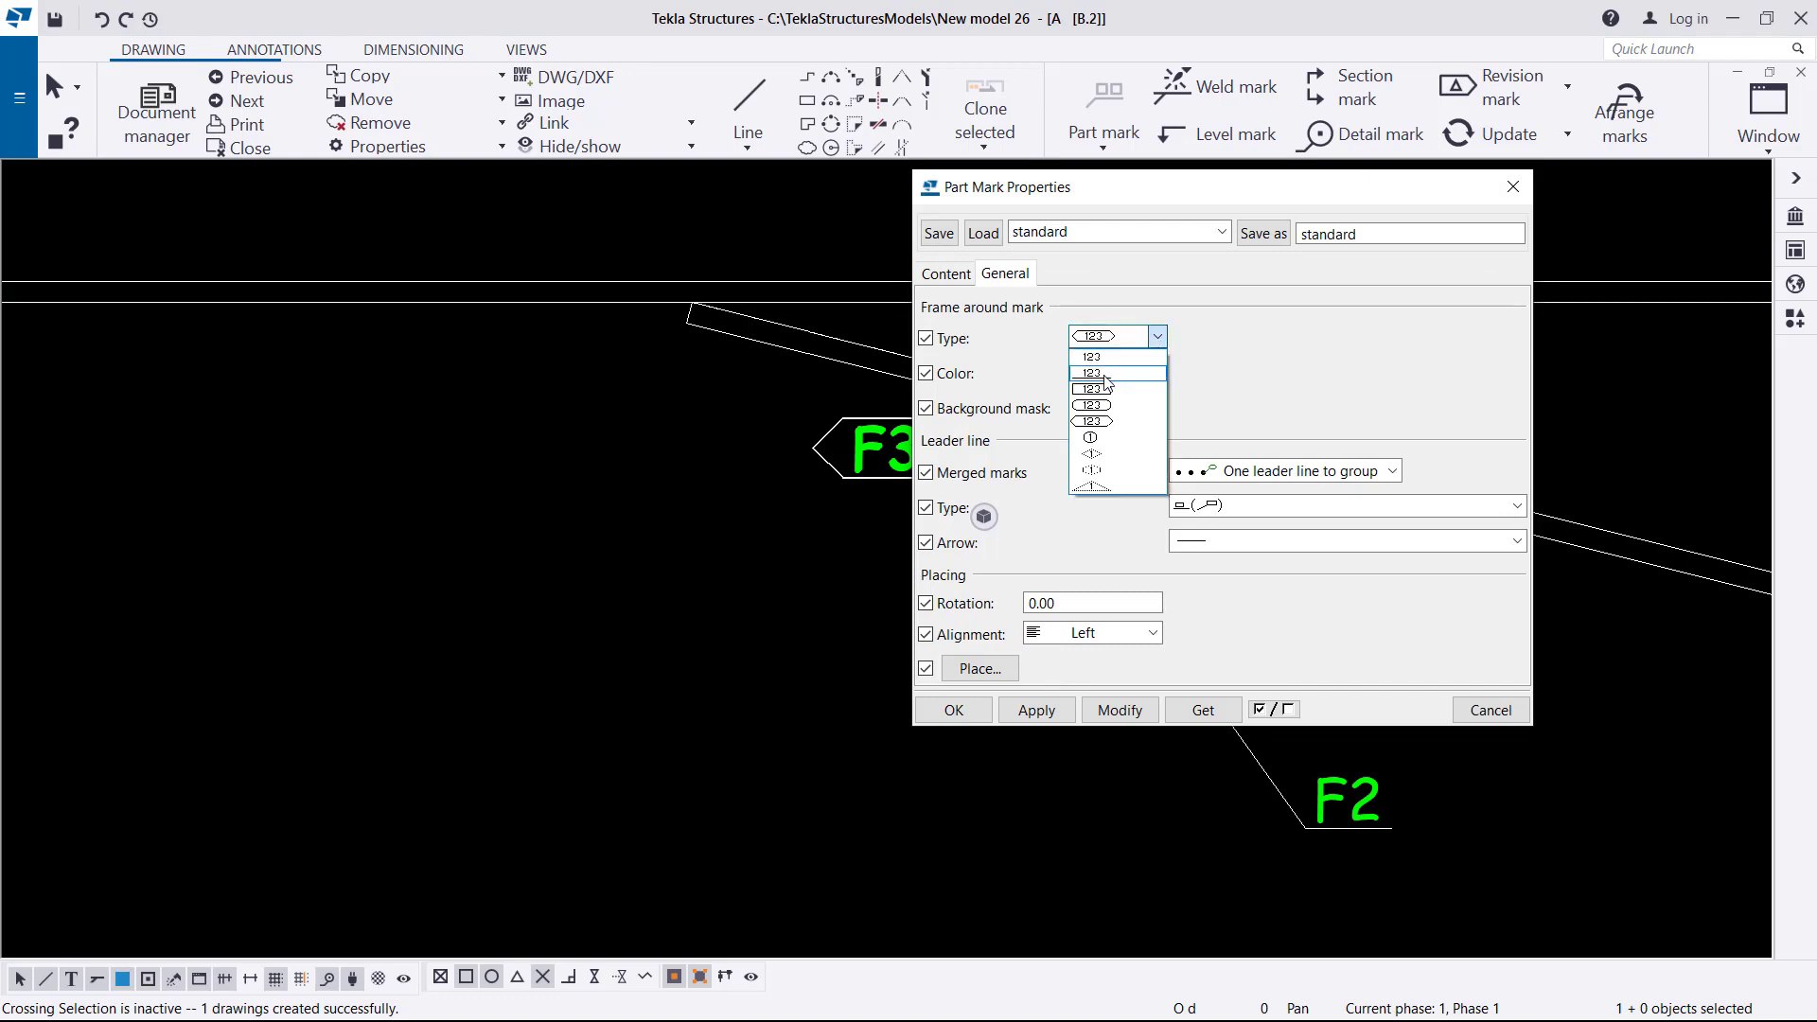
click(1106, 374)
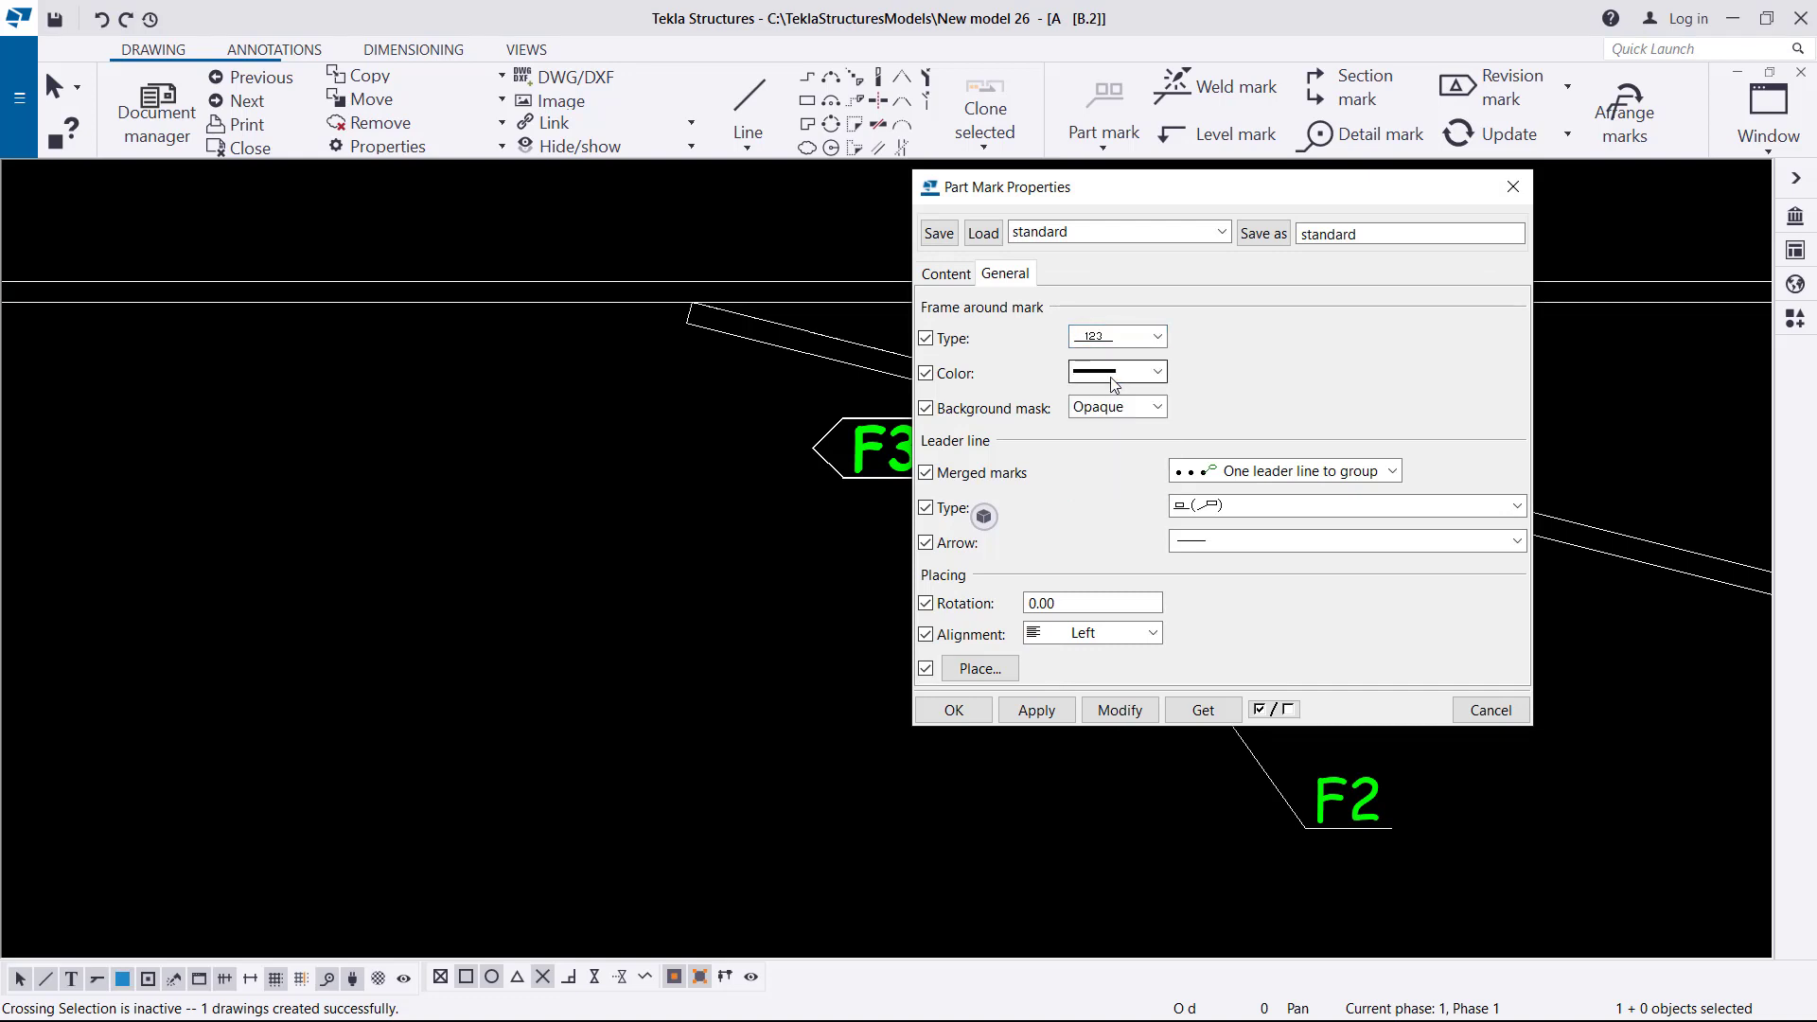
Step: Set the F3 mark's leader line to the leader-only type with a filled arrowhead and apply the changes to the mark
click(1451, 512)
click(1222, 535)
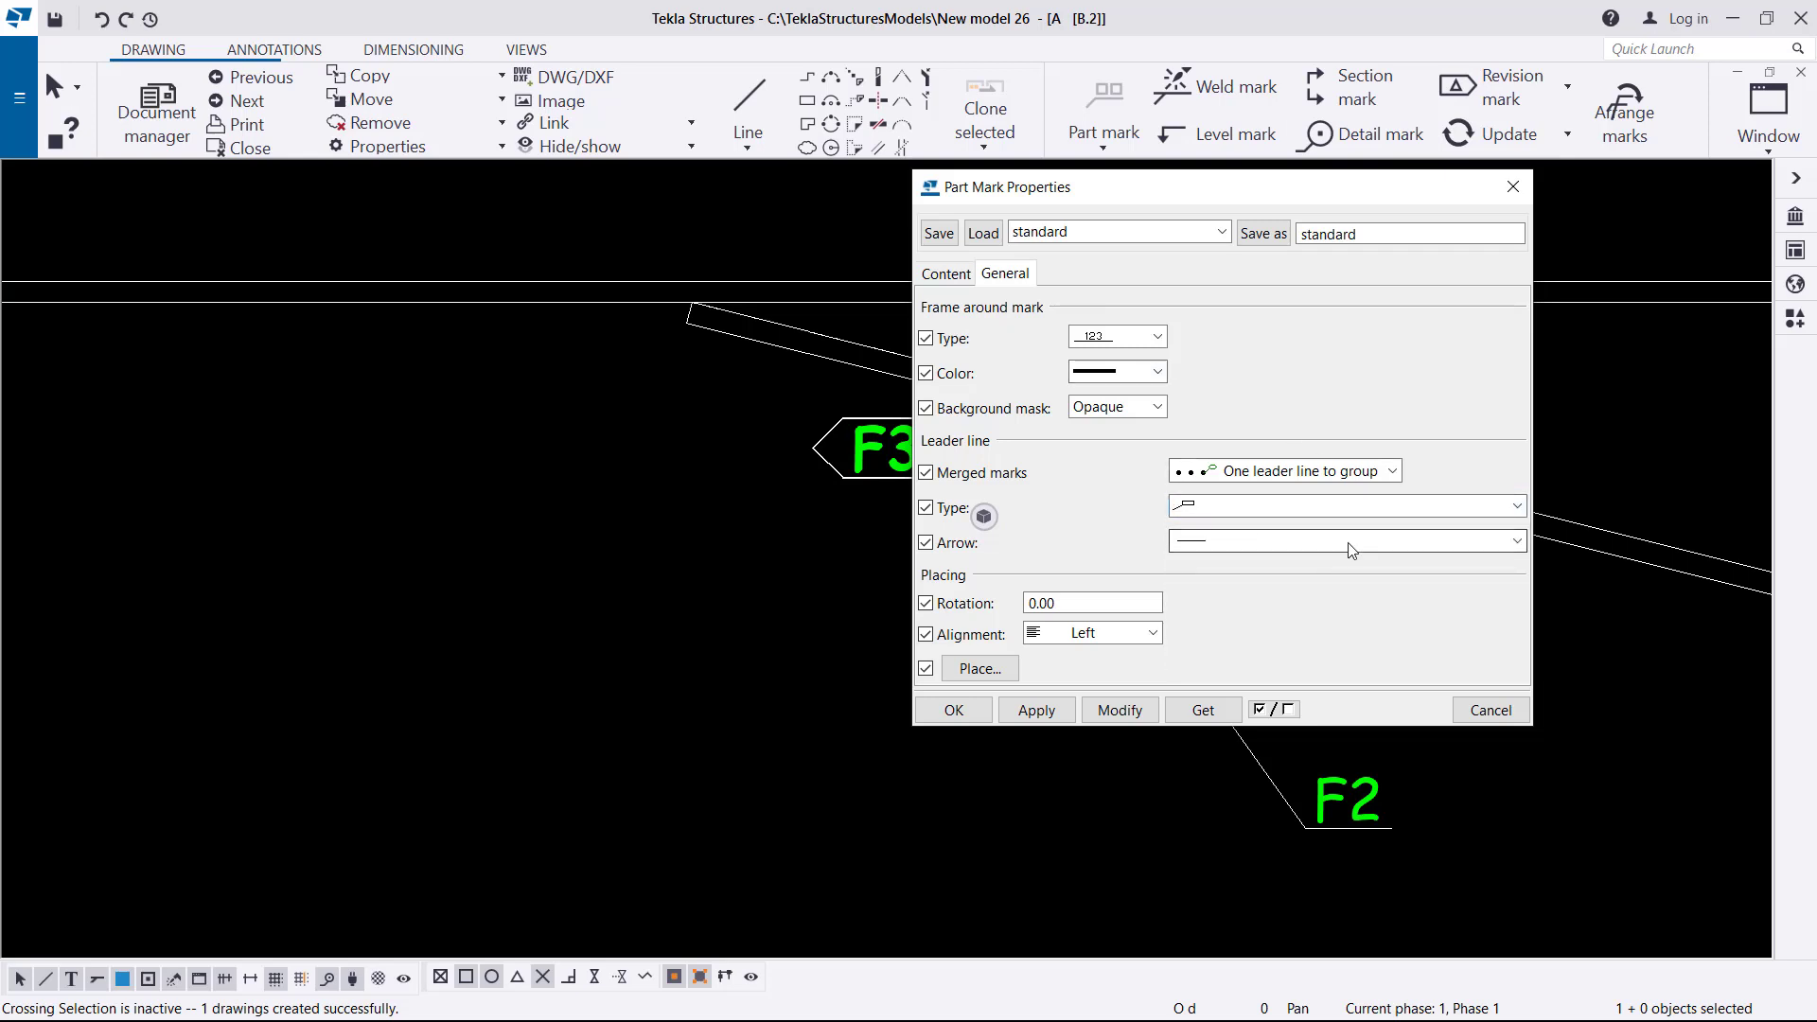
click(1264, 541)
click(1220, 607)
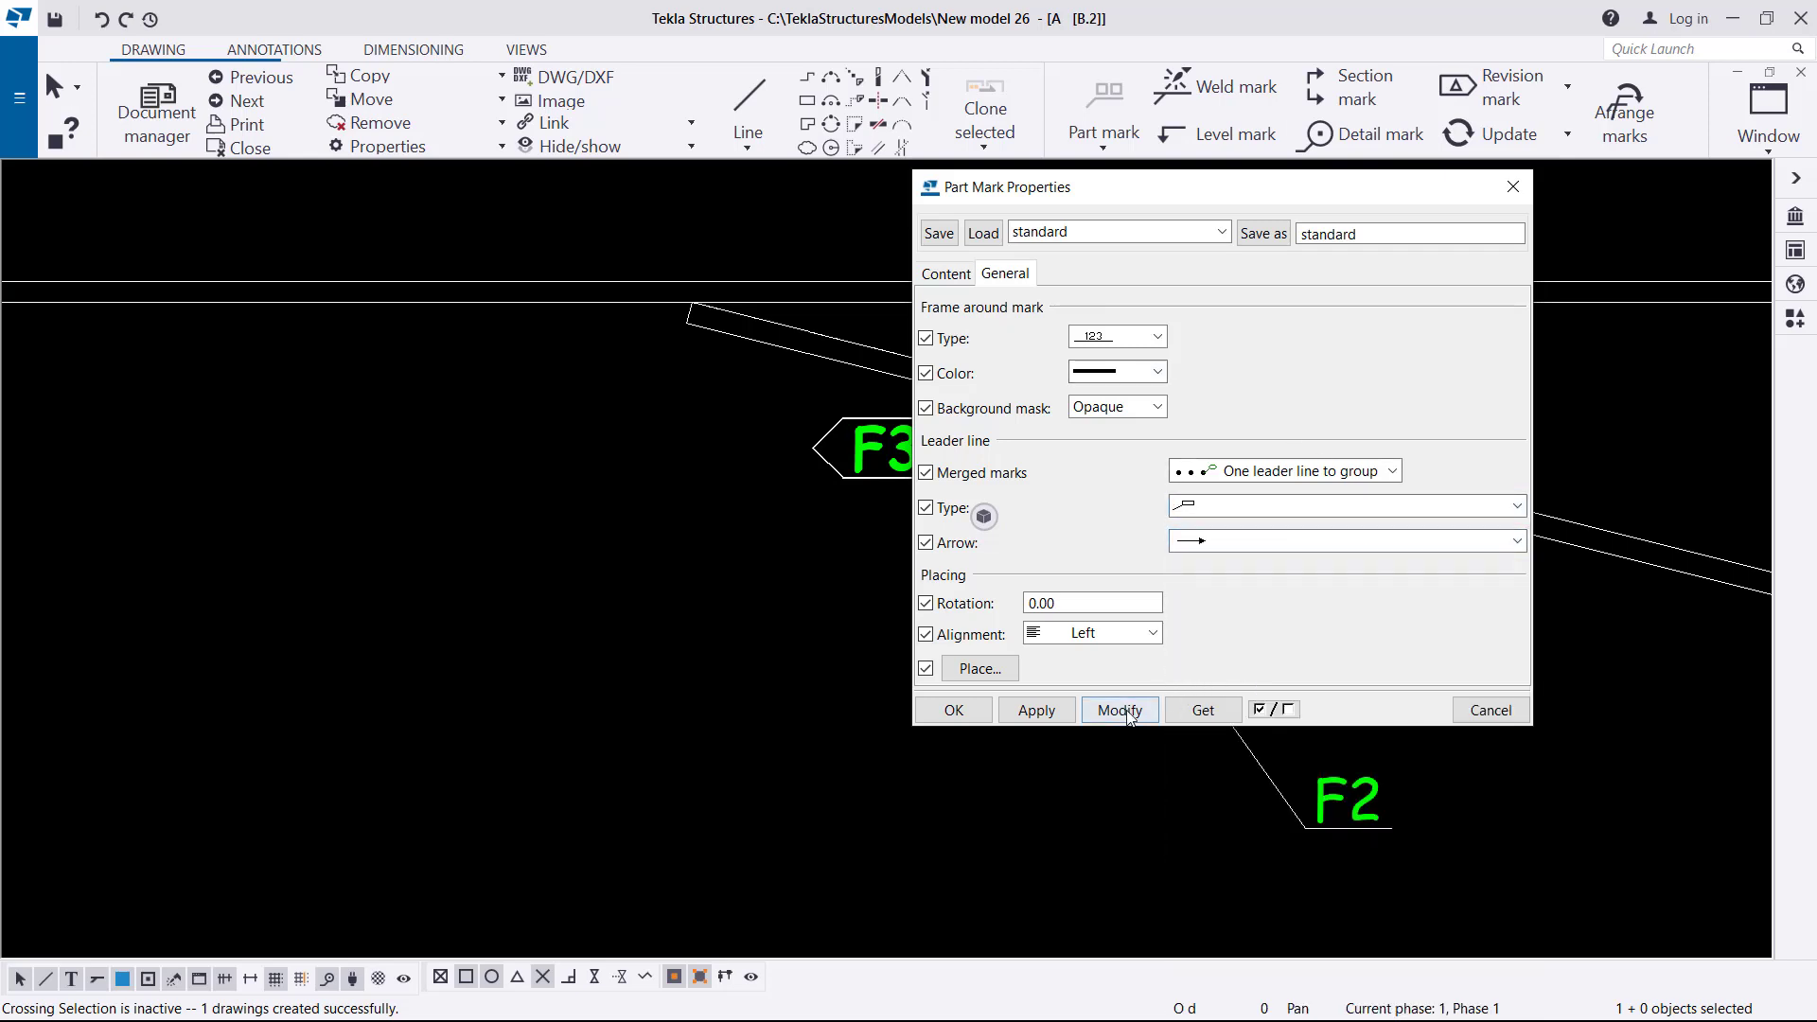
click(1036, 711)
click(952, 709)
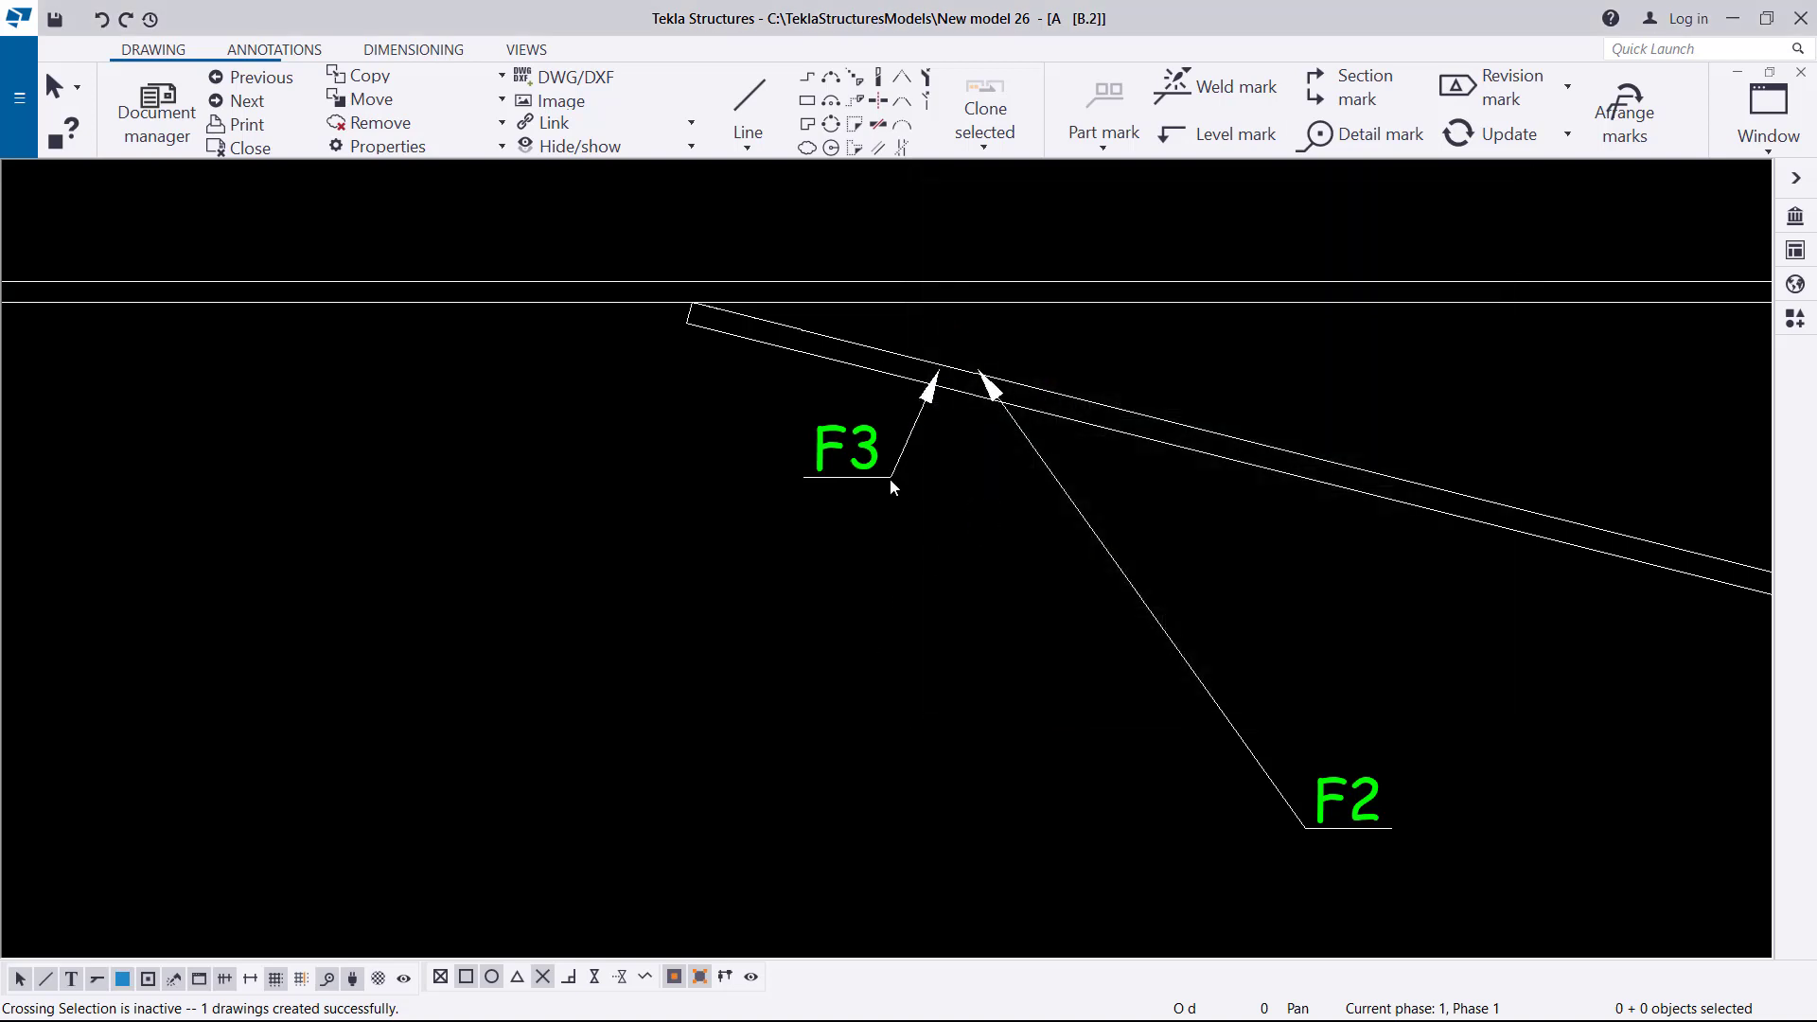
Step: Move the F3 mark down below the haunch flange, on the side opposite F2, with its leader still pointing to the flange
drag(894, 482, 641, 793)
click(892, 506)
scroll(892, 507, down, 5)
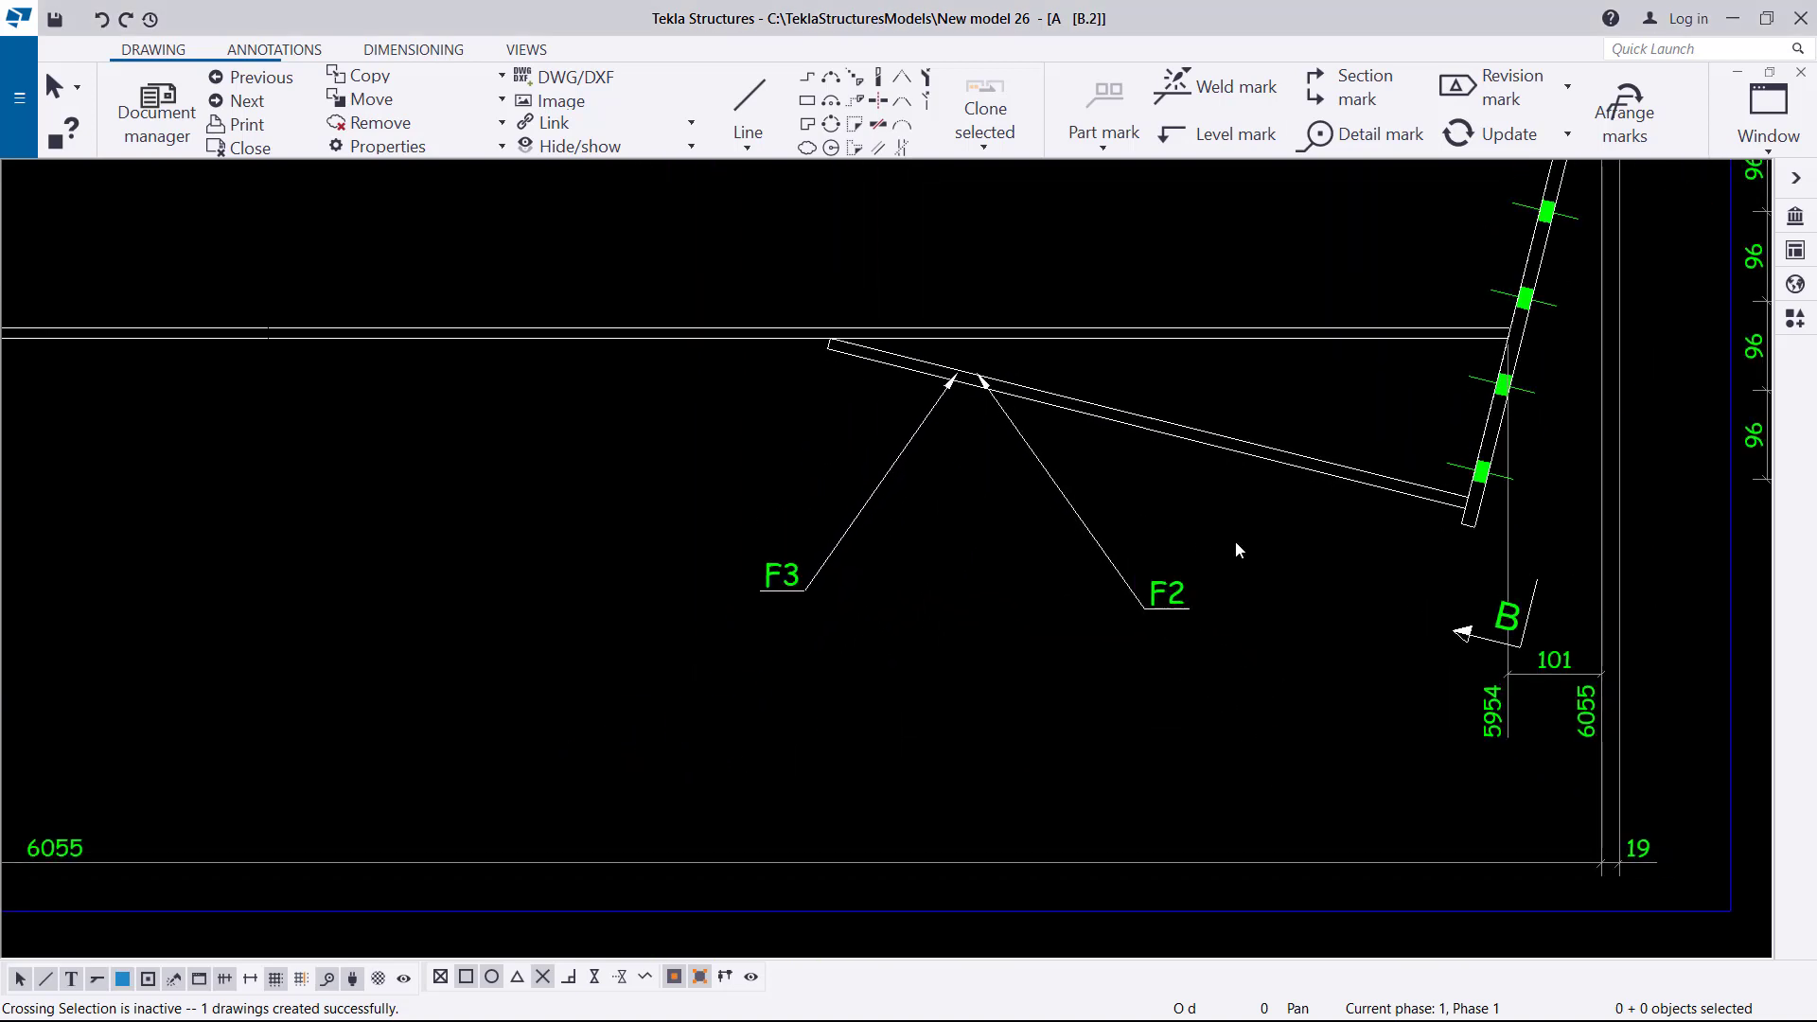
Step: Change the straight dimension type of the 101 dimension below section symbol B to relative only, without absolute values
scroll(1421, 728, up, 2)
scroll(1421, 727, up, 3)
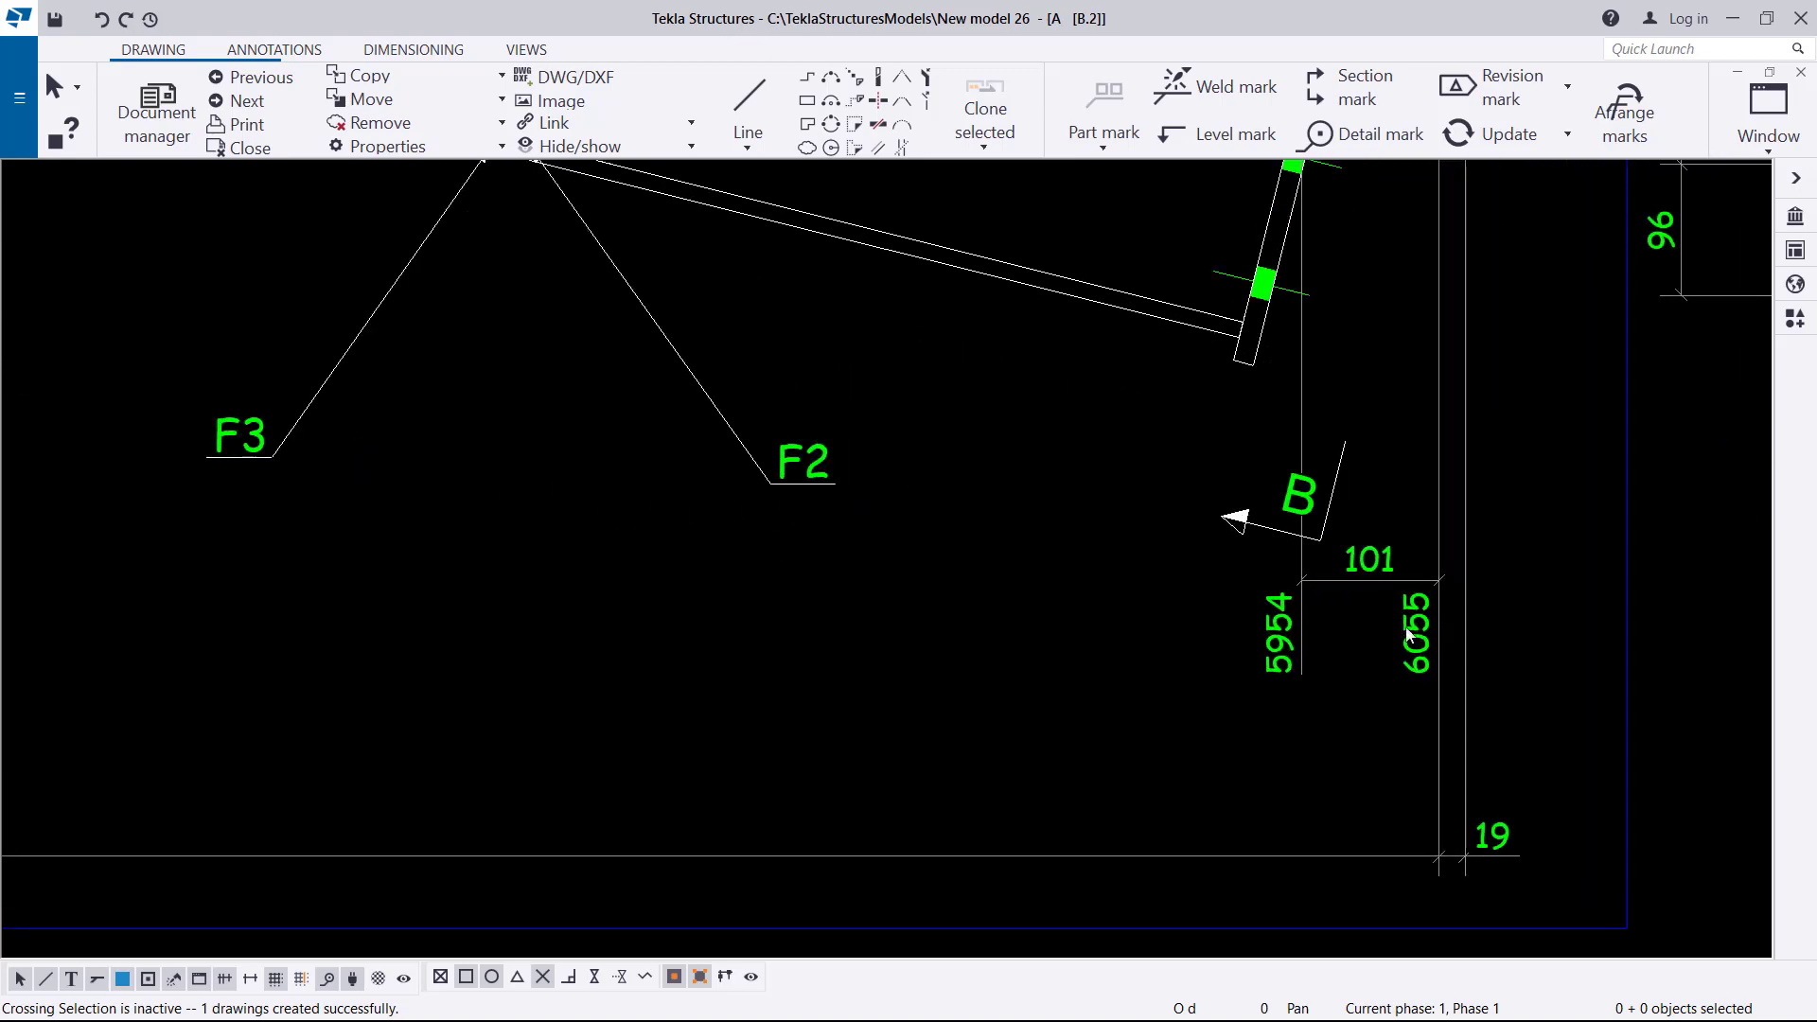
double_click(1387, 581)
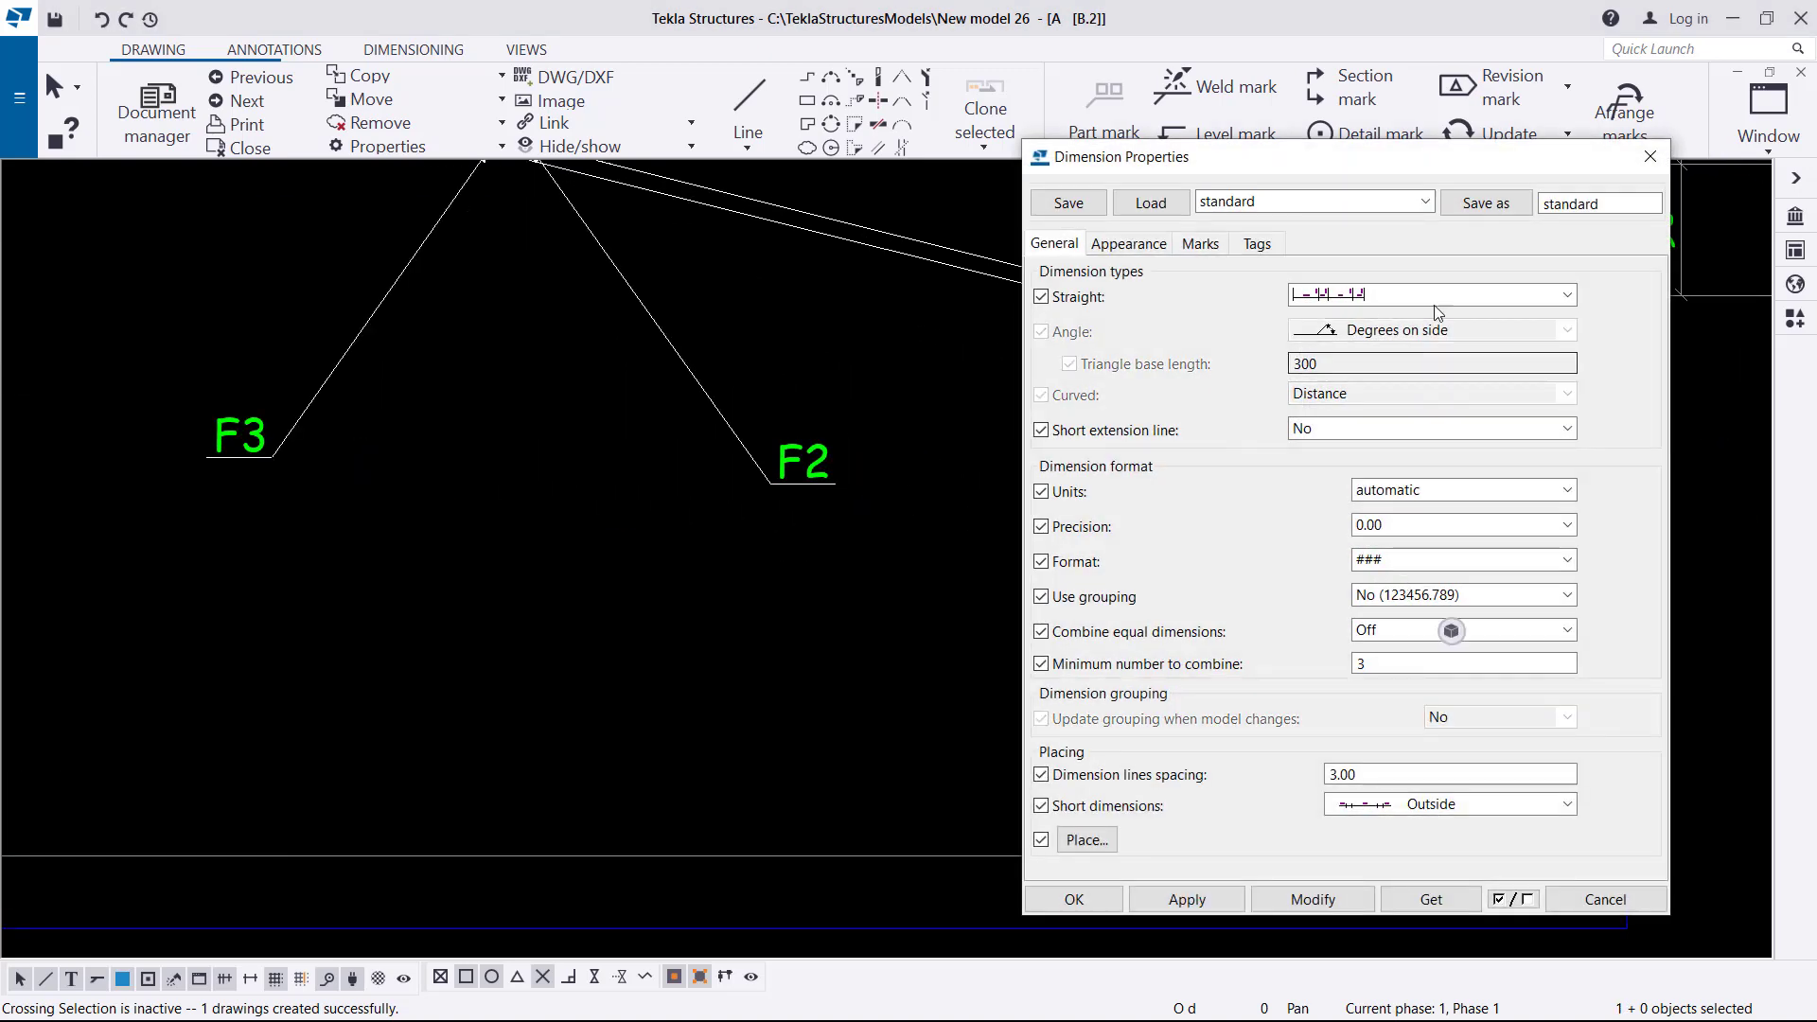
click(1475, 296)
click(1424, 324)
click(1311, 897)
click(1072, 899)
click(1397, 572)
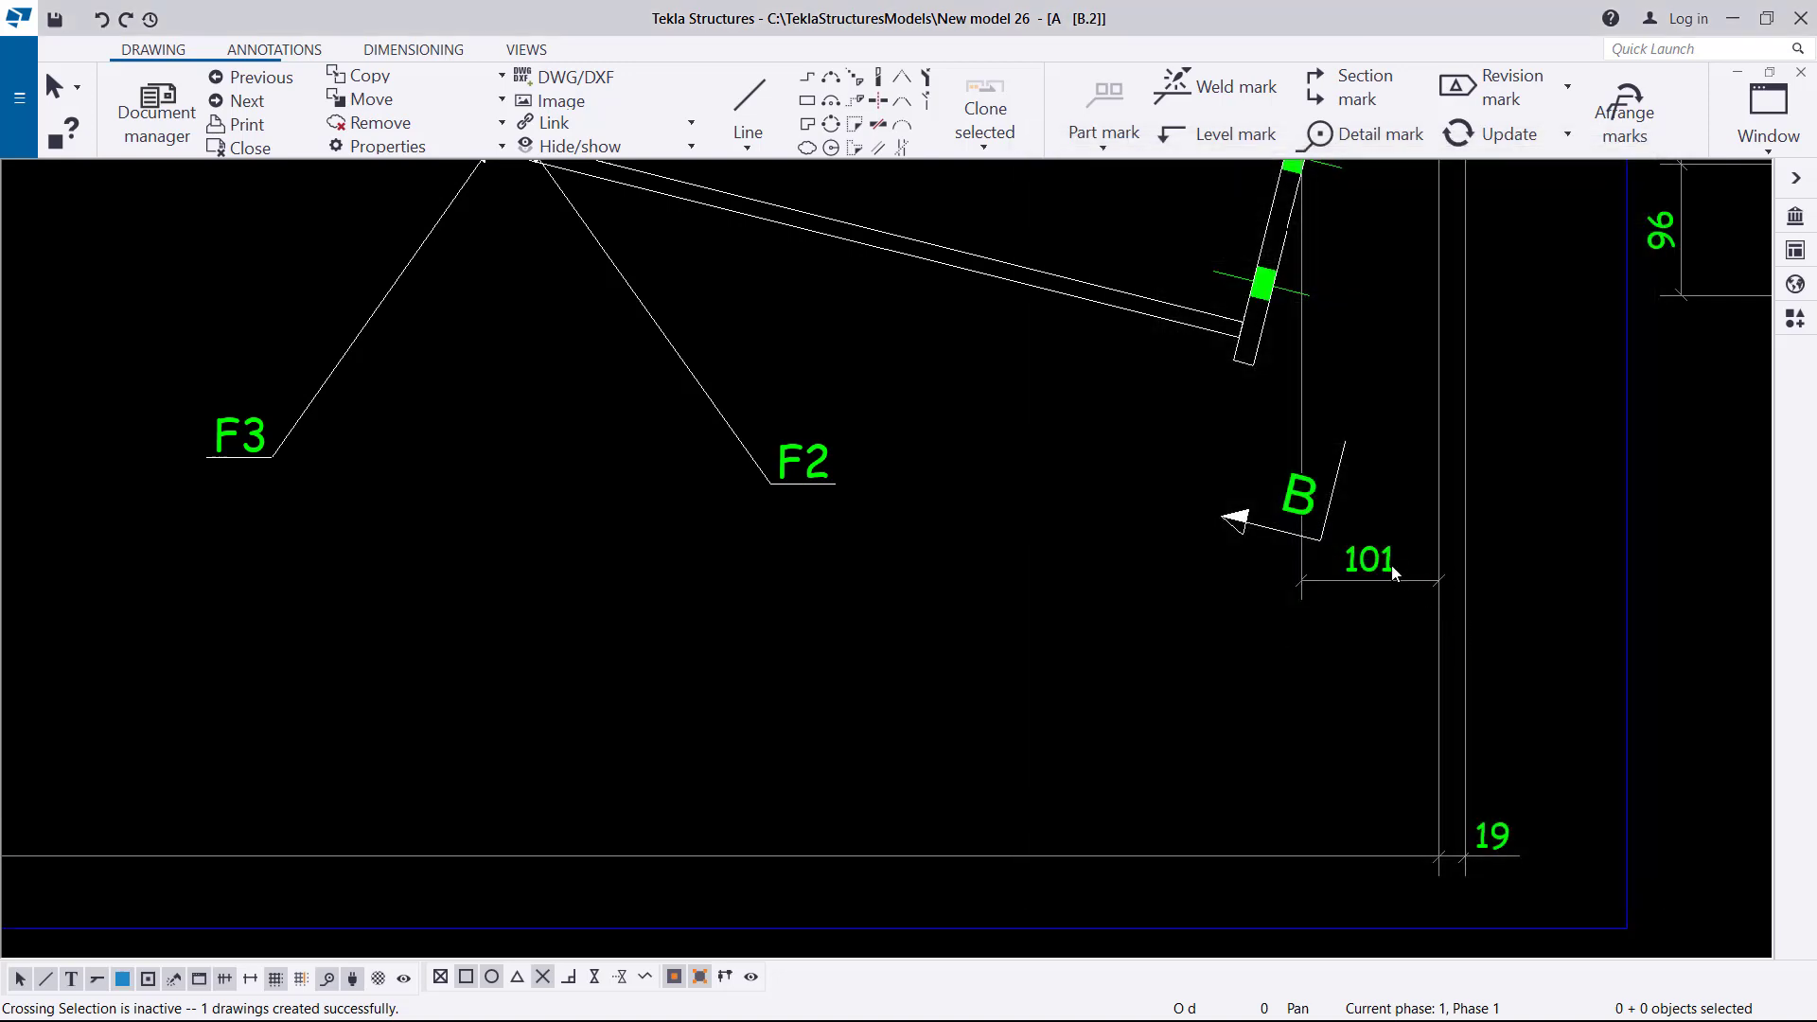
Step: Change the bolt representation of the bolt group in section view B-B to Symbol2 and apply it
scroll(1059, 687, down, 3)
scroll(1488, 440, down, 2)
scroll(1506, 229, up, 5)
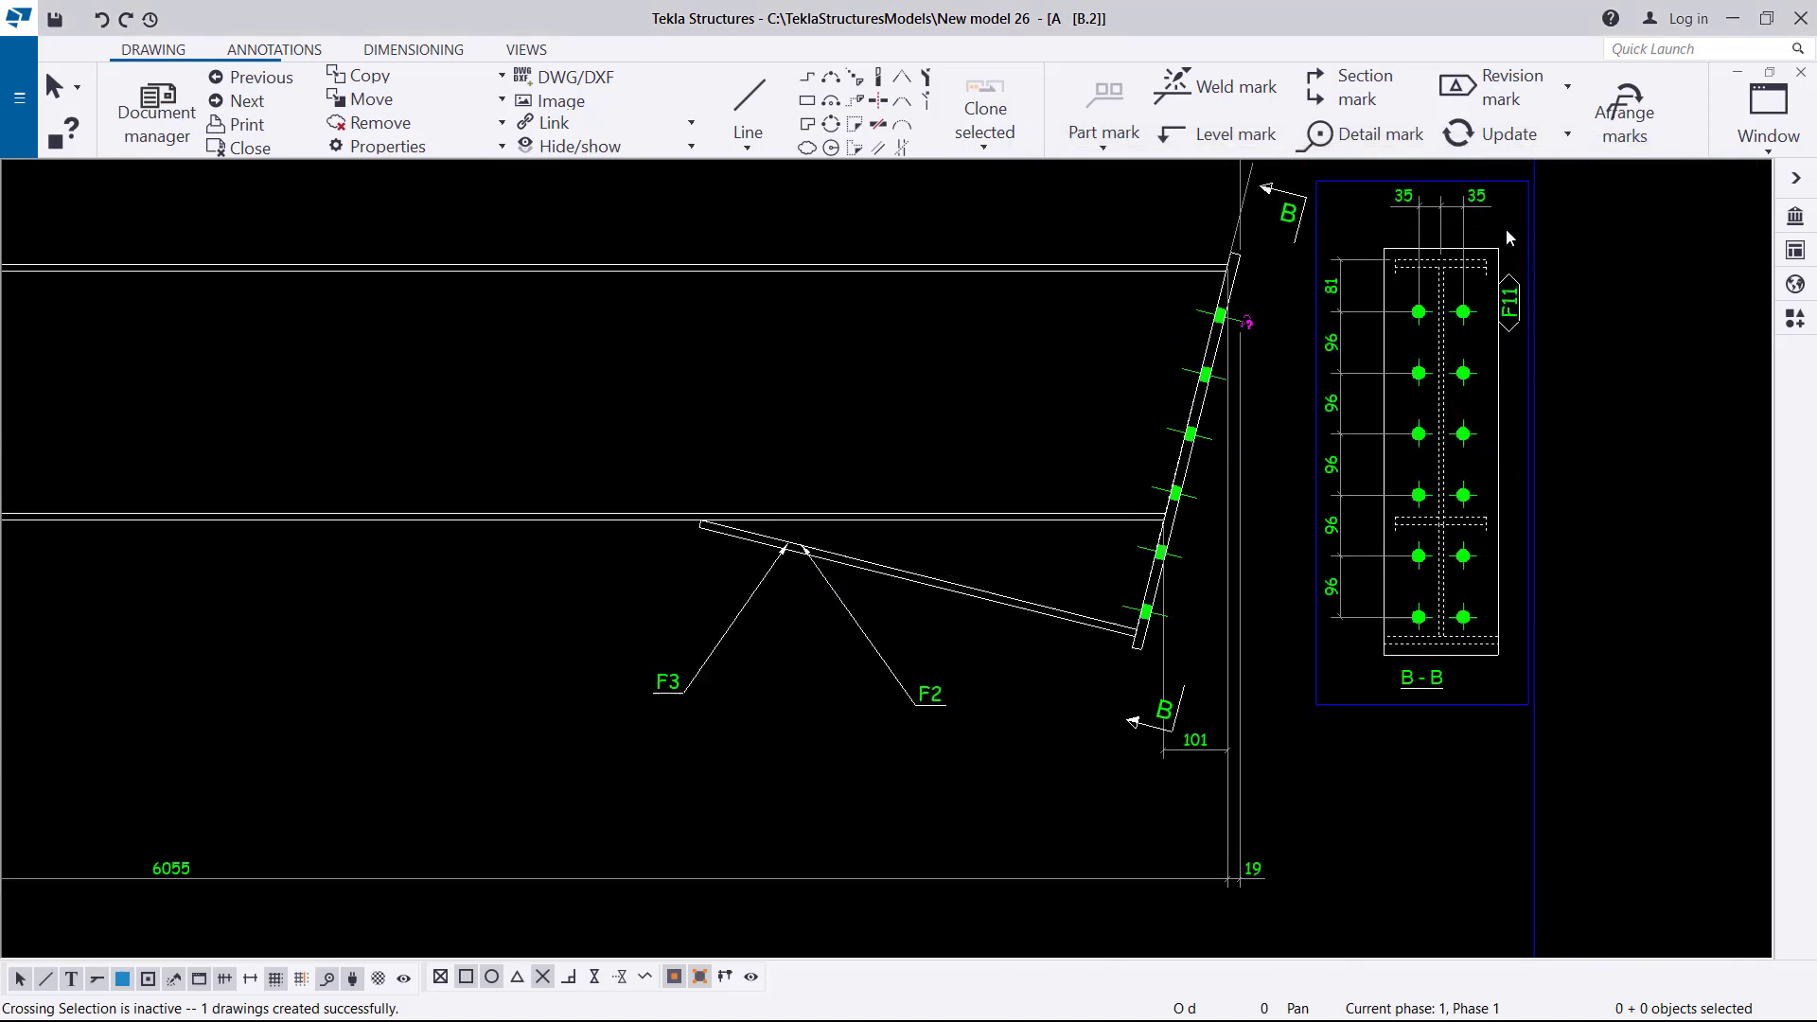
scroll(1462, 388, down, 2)
scroll(1186, 446, up, 3)
double_click(1189, 428)
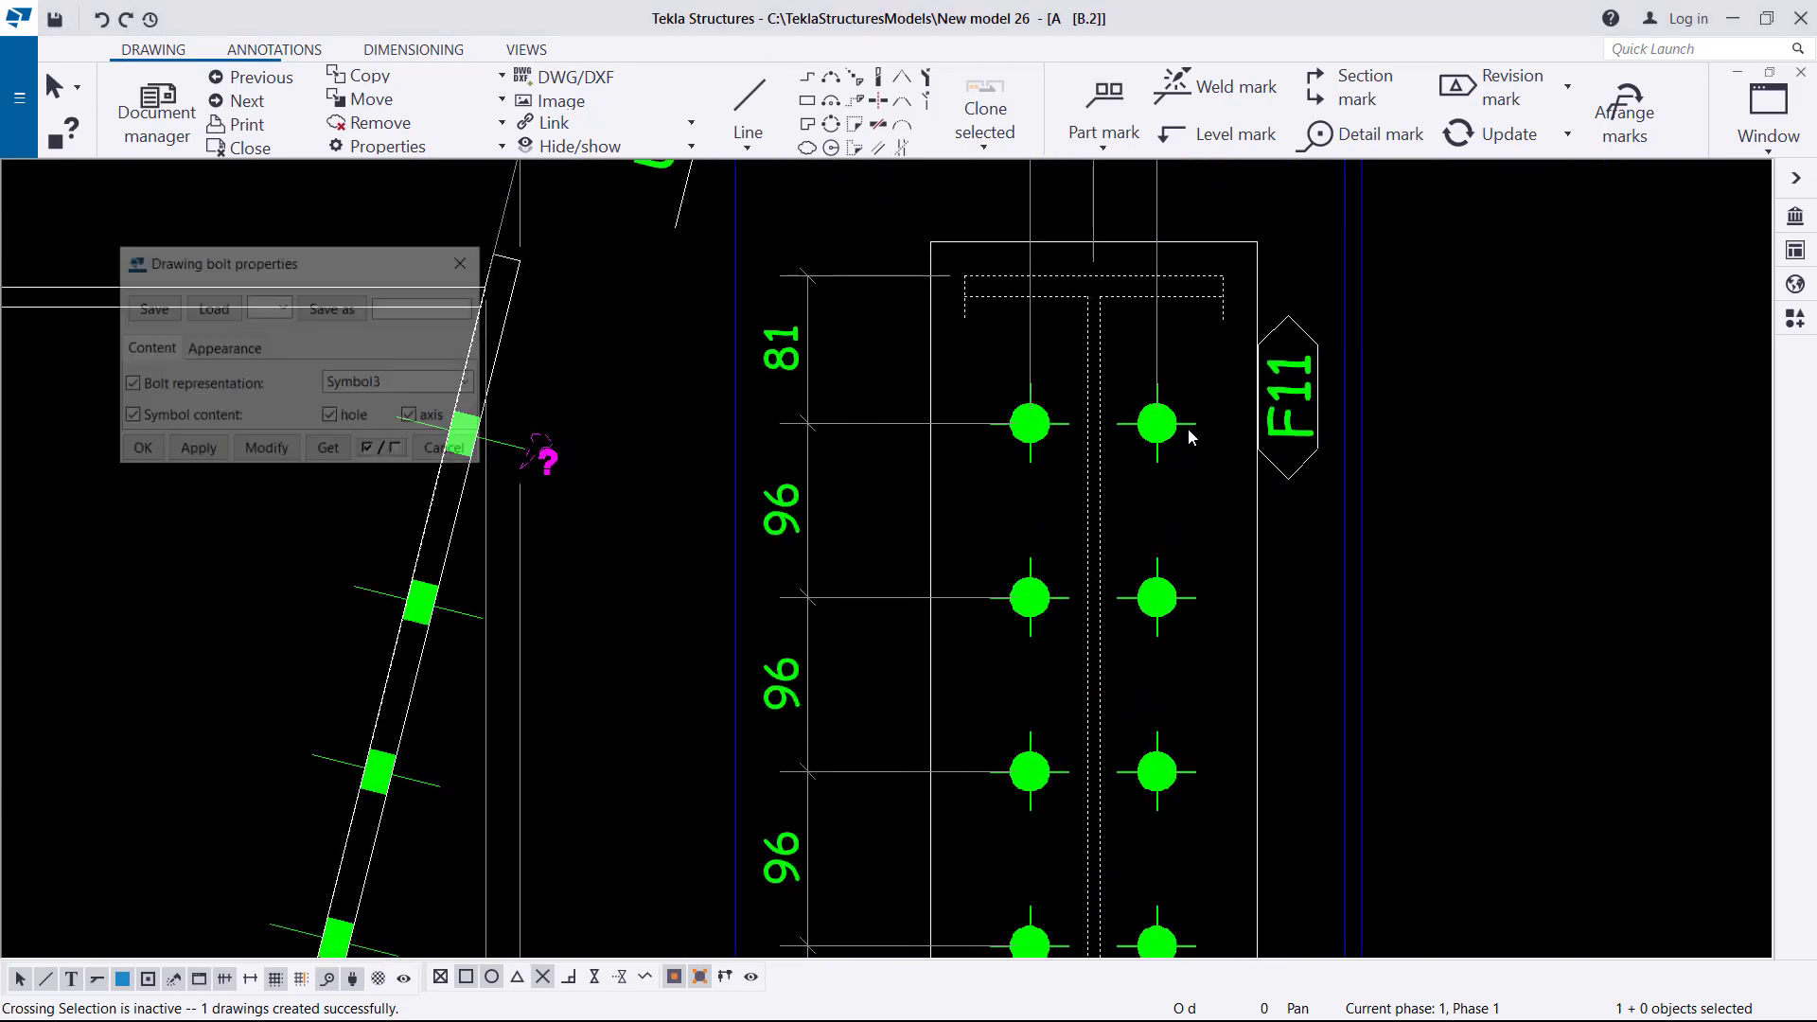
click(409, 389)
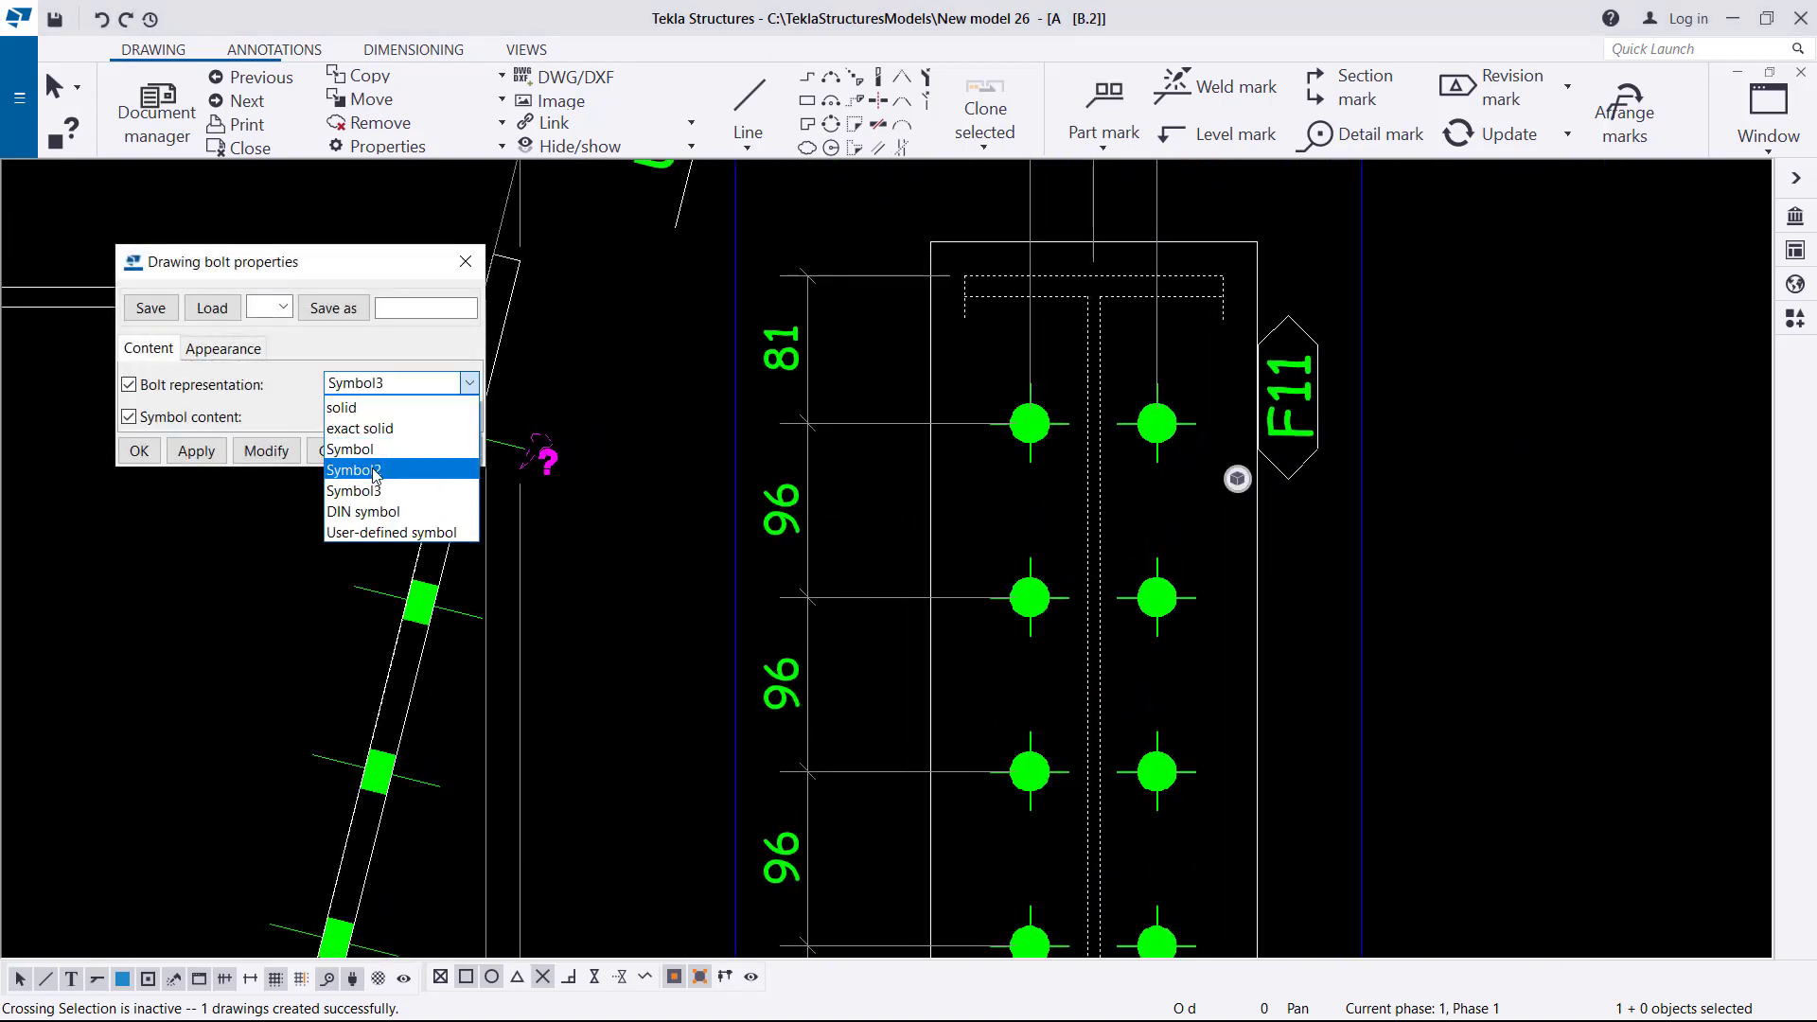
click(378, 461)
click(291, 460)
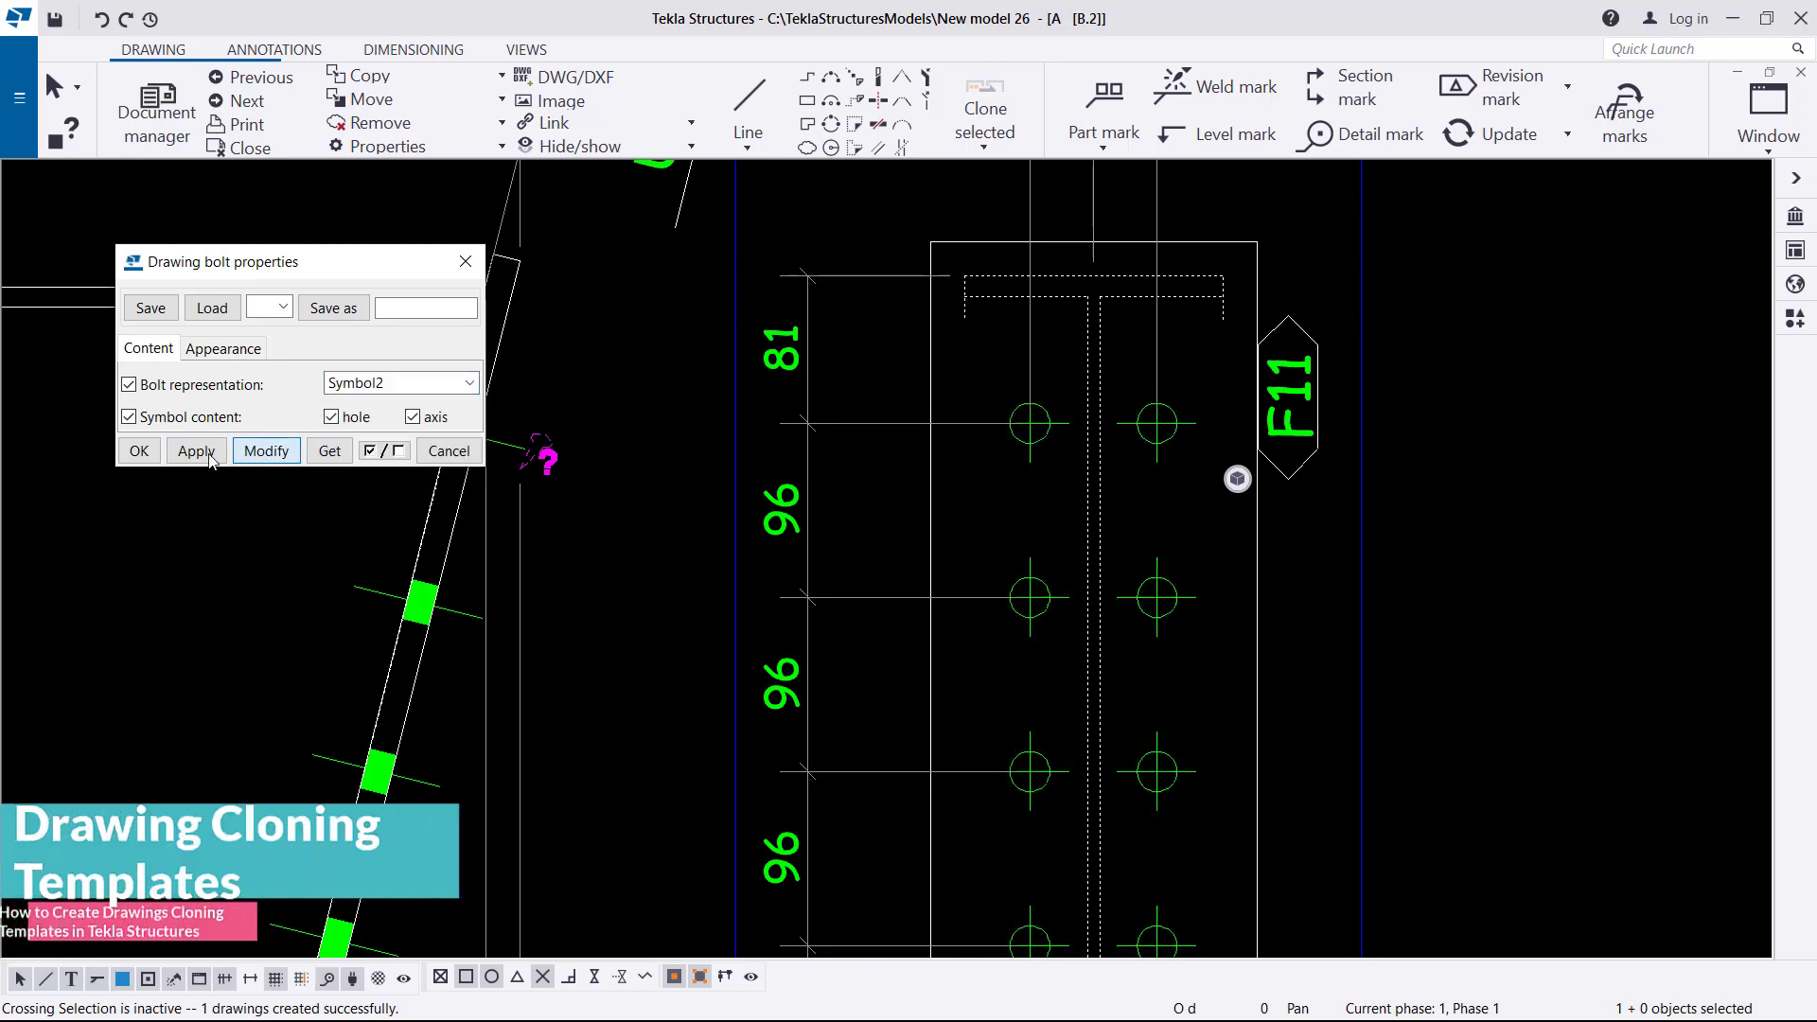
click(139, 451)
Step: In the properties of the F11 part mark in section view B-B, set the frame around the mark to the underline type
scroll(1152, 699, down, 2)
scroll(1150, 699, down, 3)
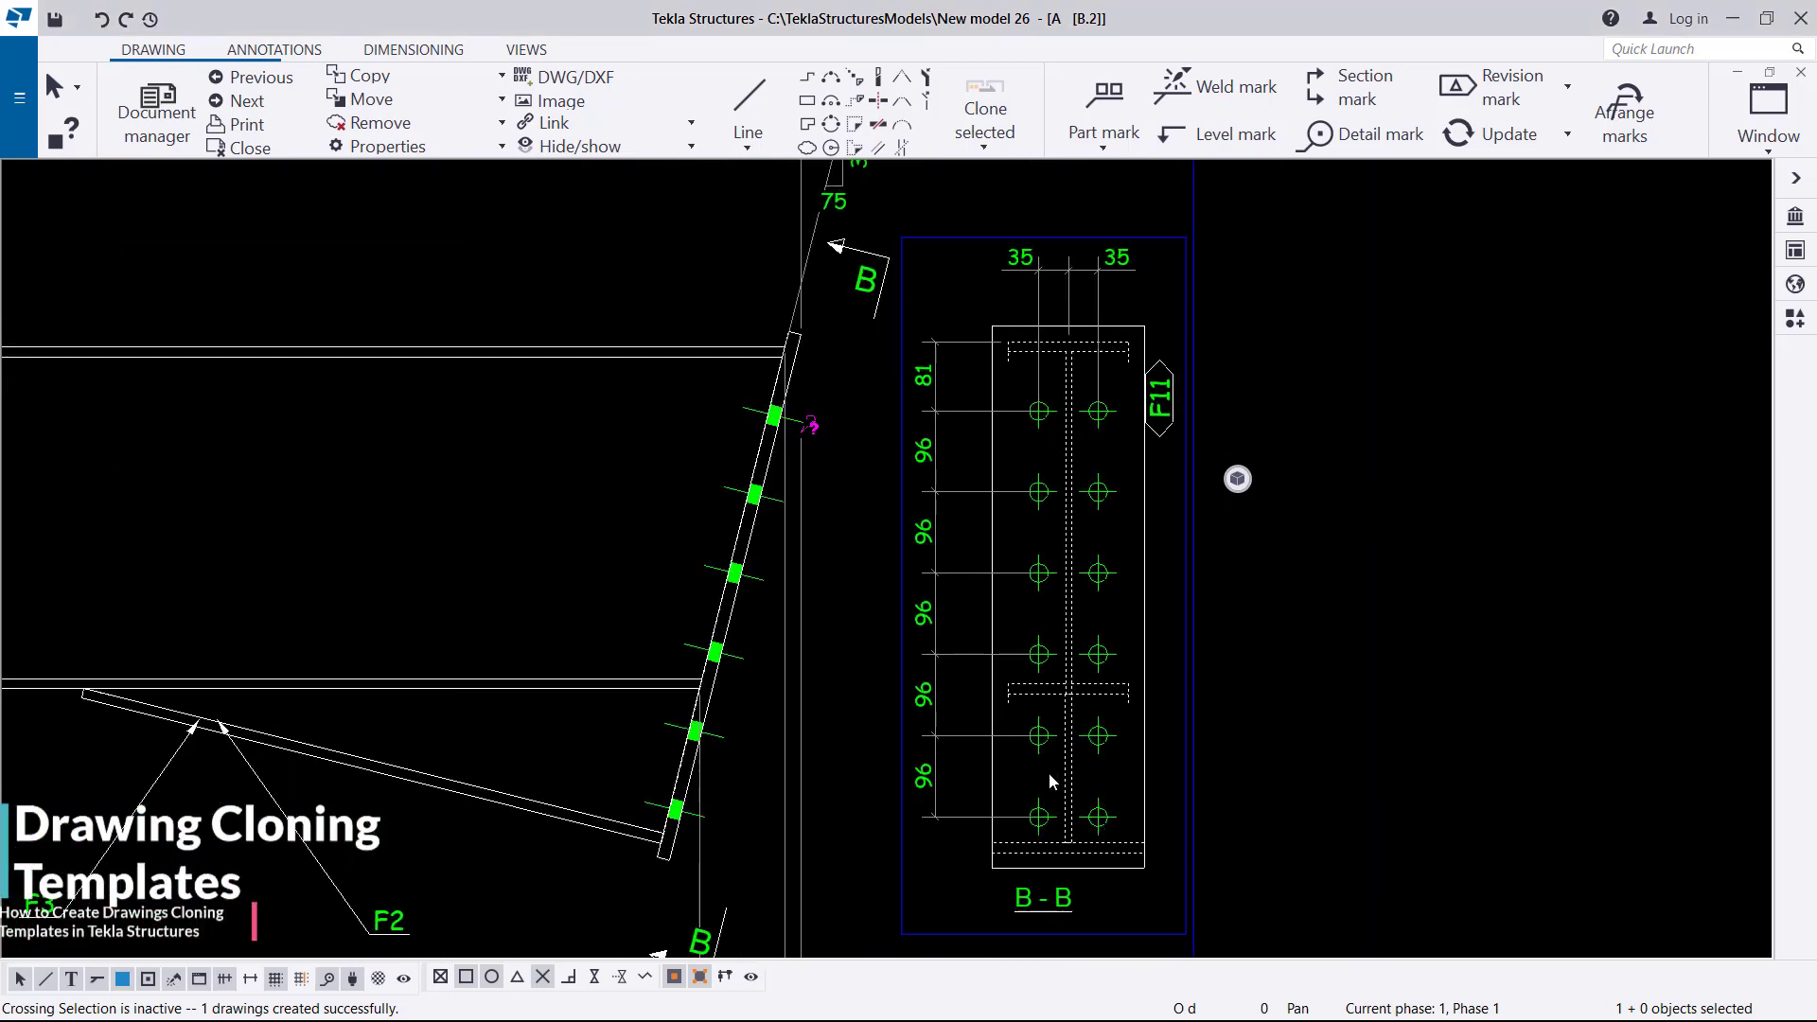
scroll(1084, 469, up, 3)
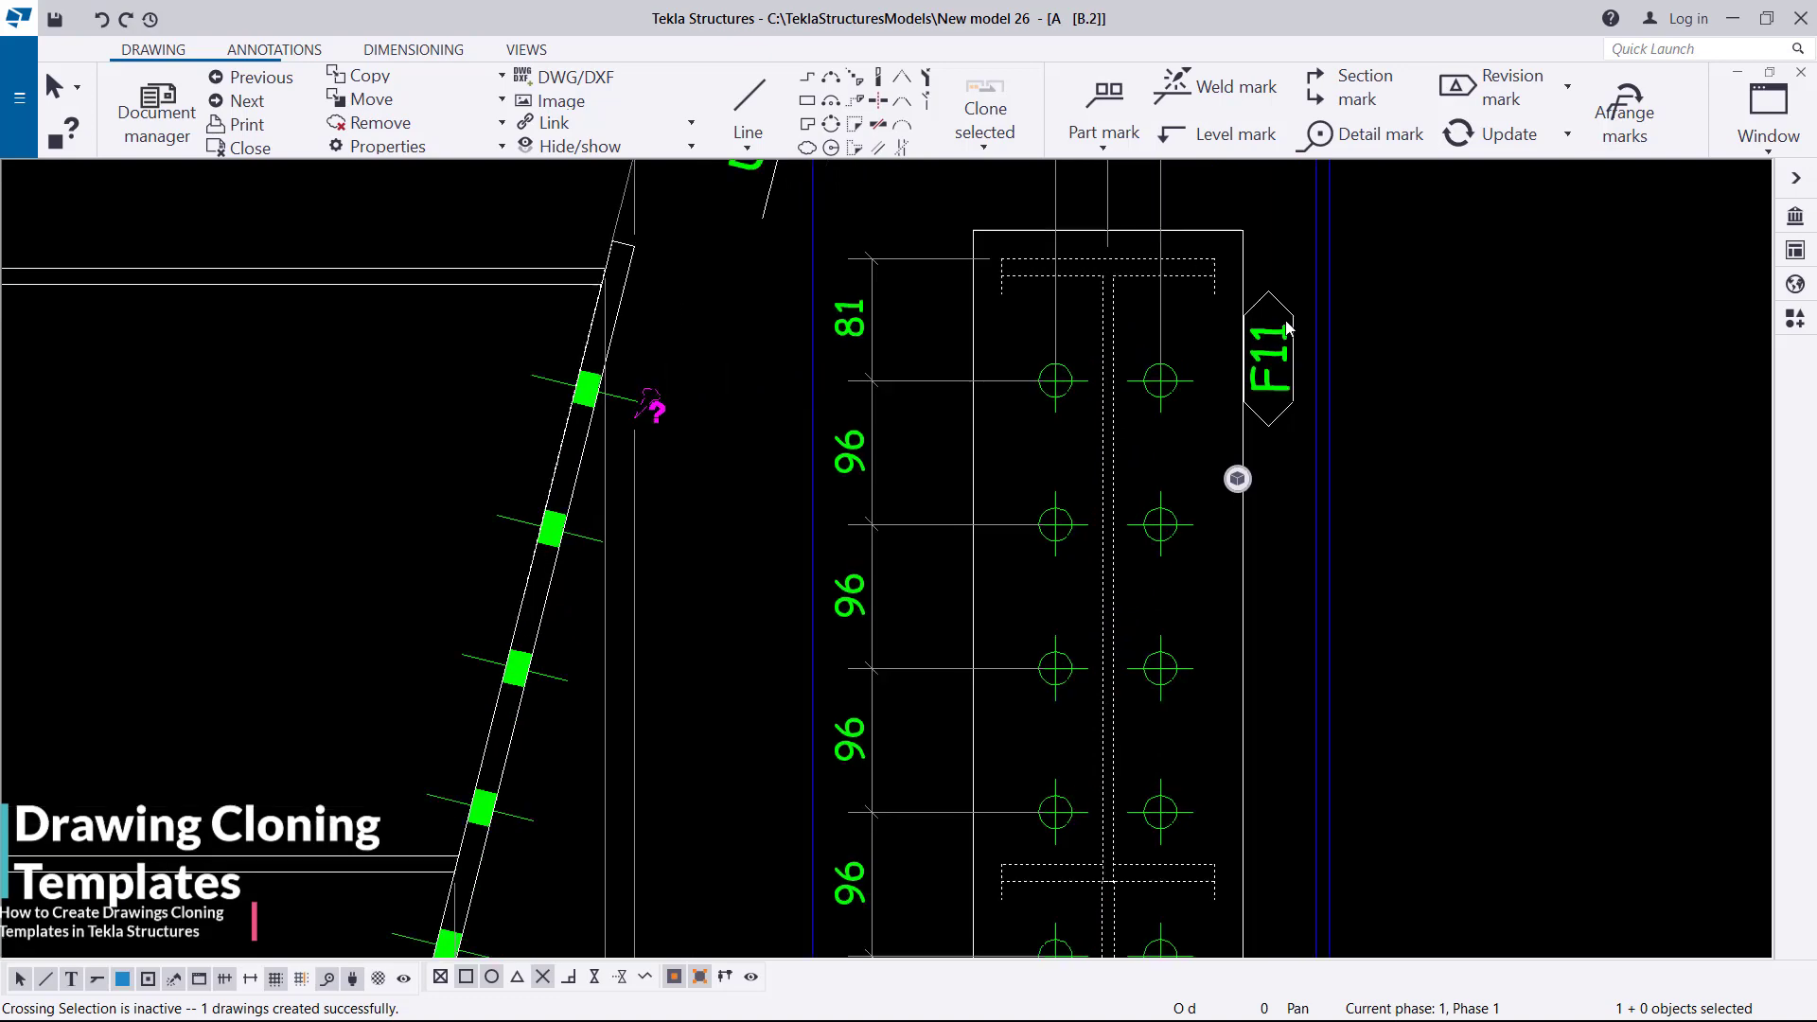
scroll(1353, 473, down, 3)
scroll(1332, 407, up, 6)
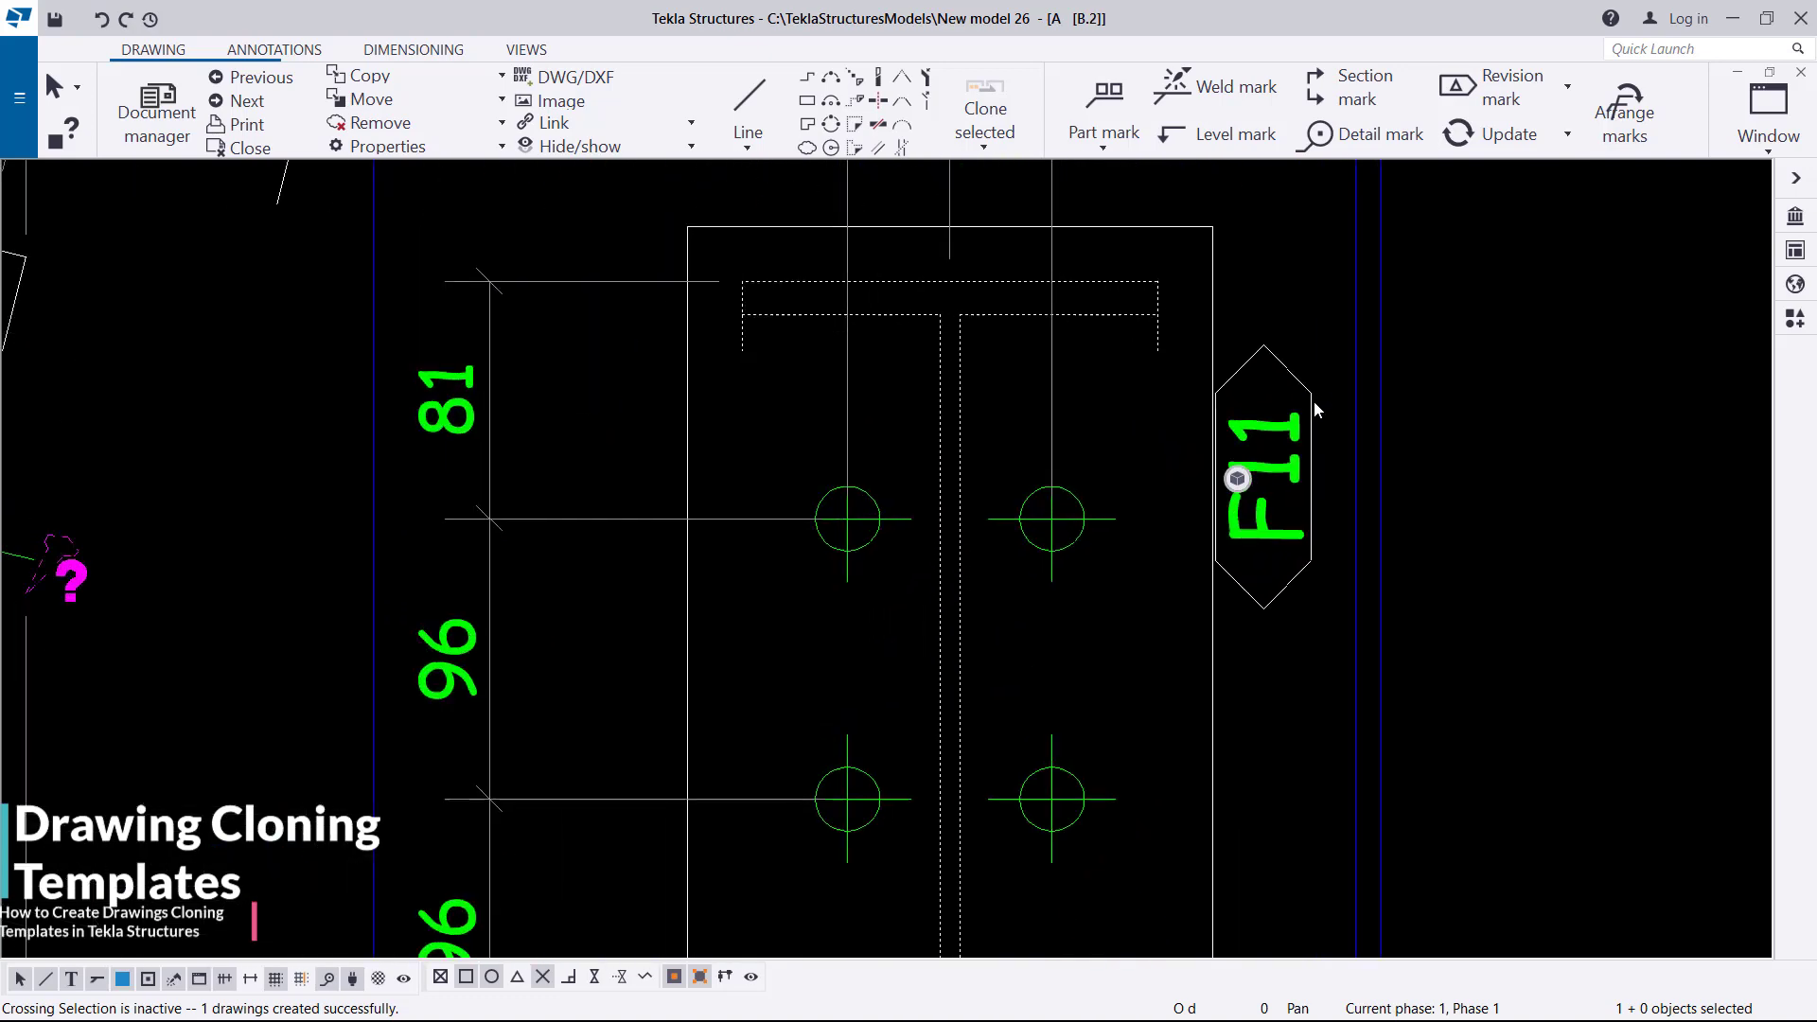
double_click(1258, 423)
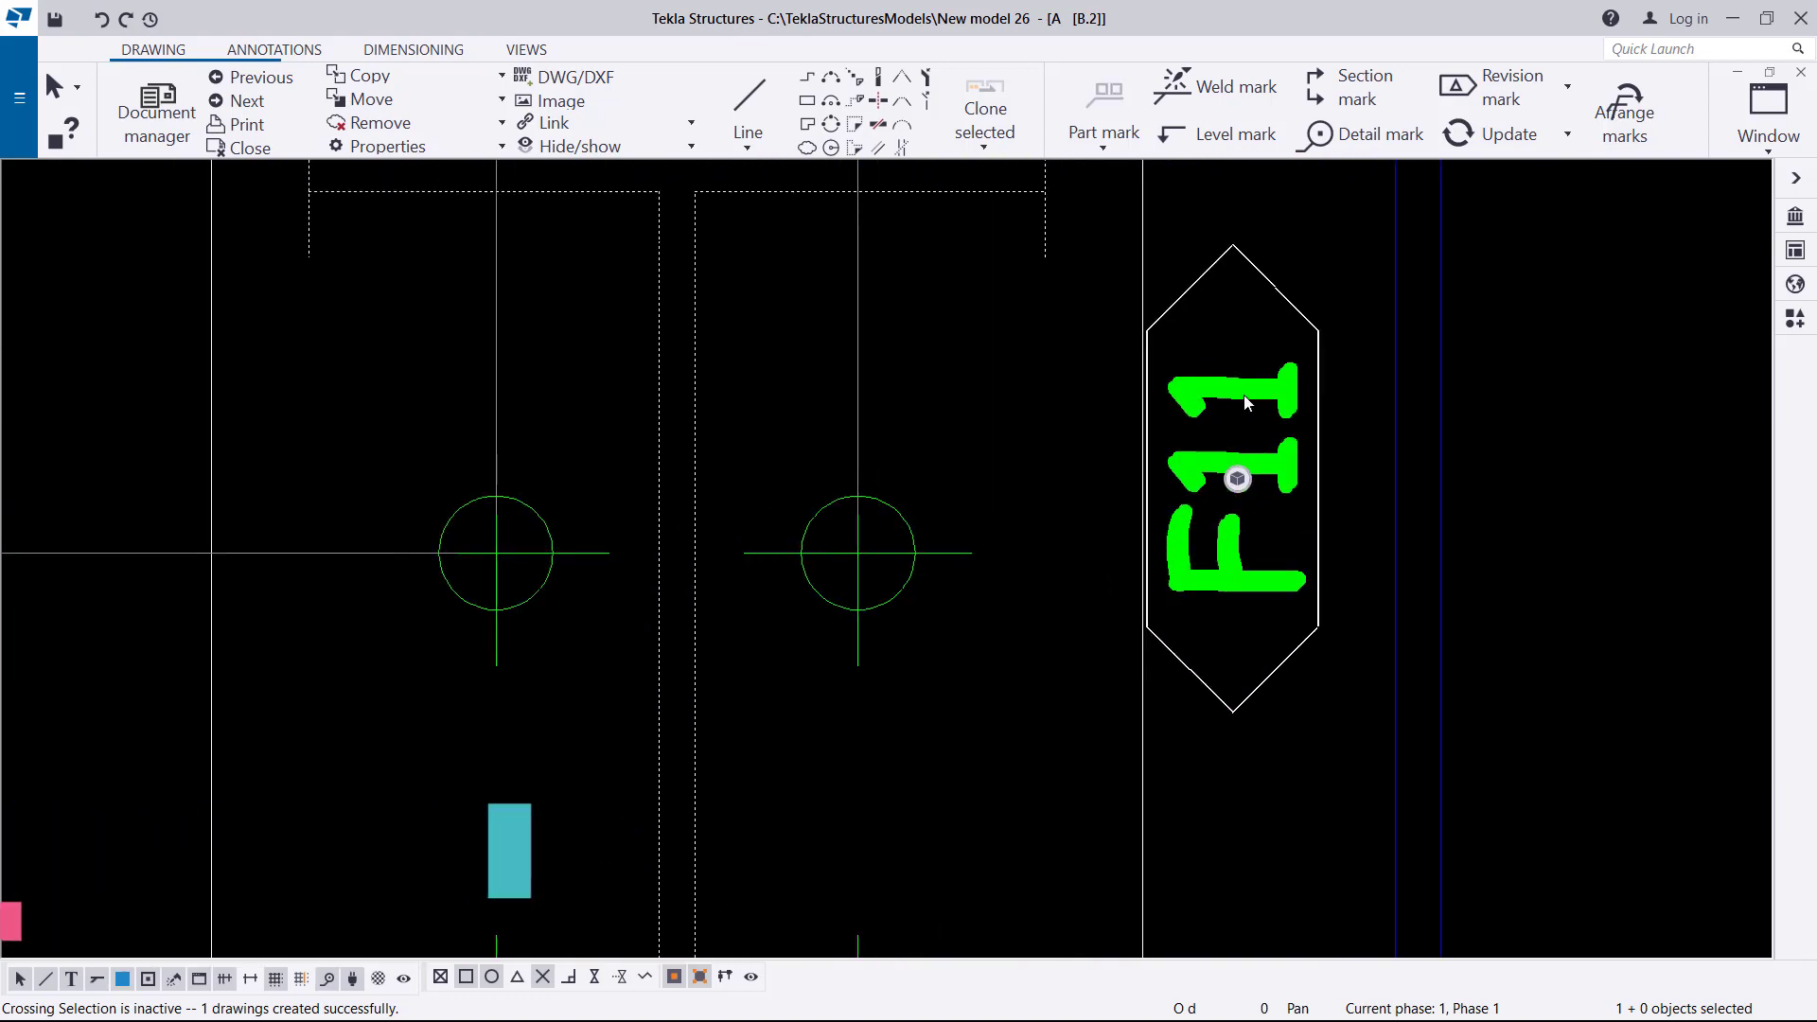
click(1005, 274)
click(1126, 337)
click(1112, 371)
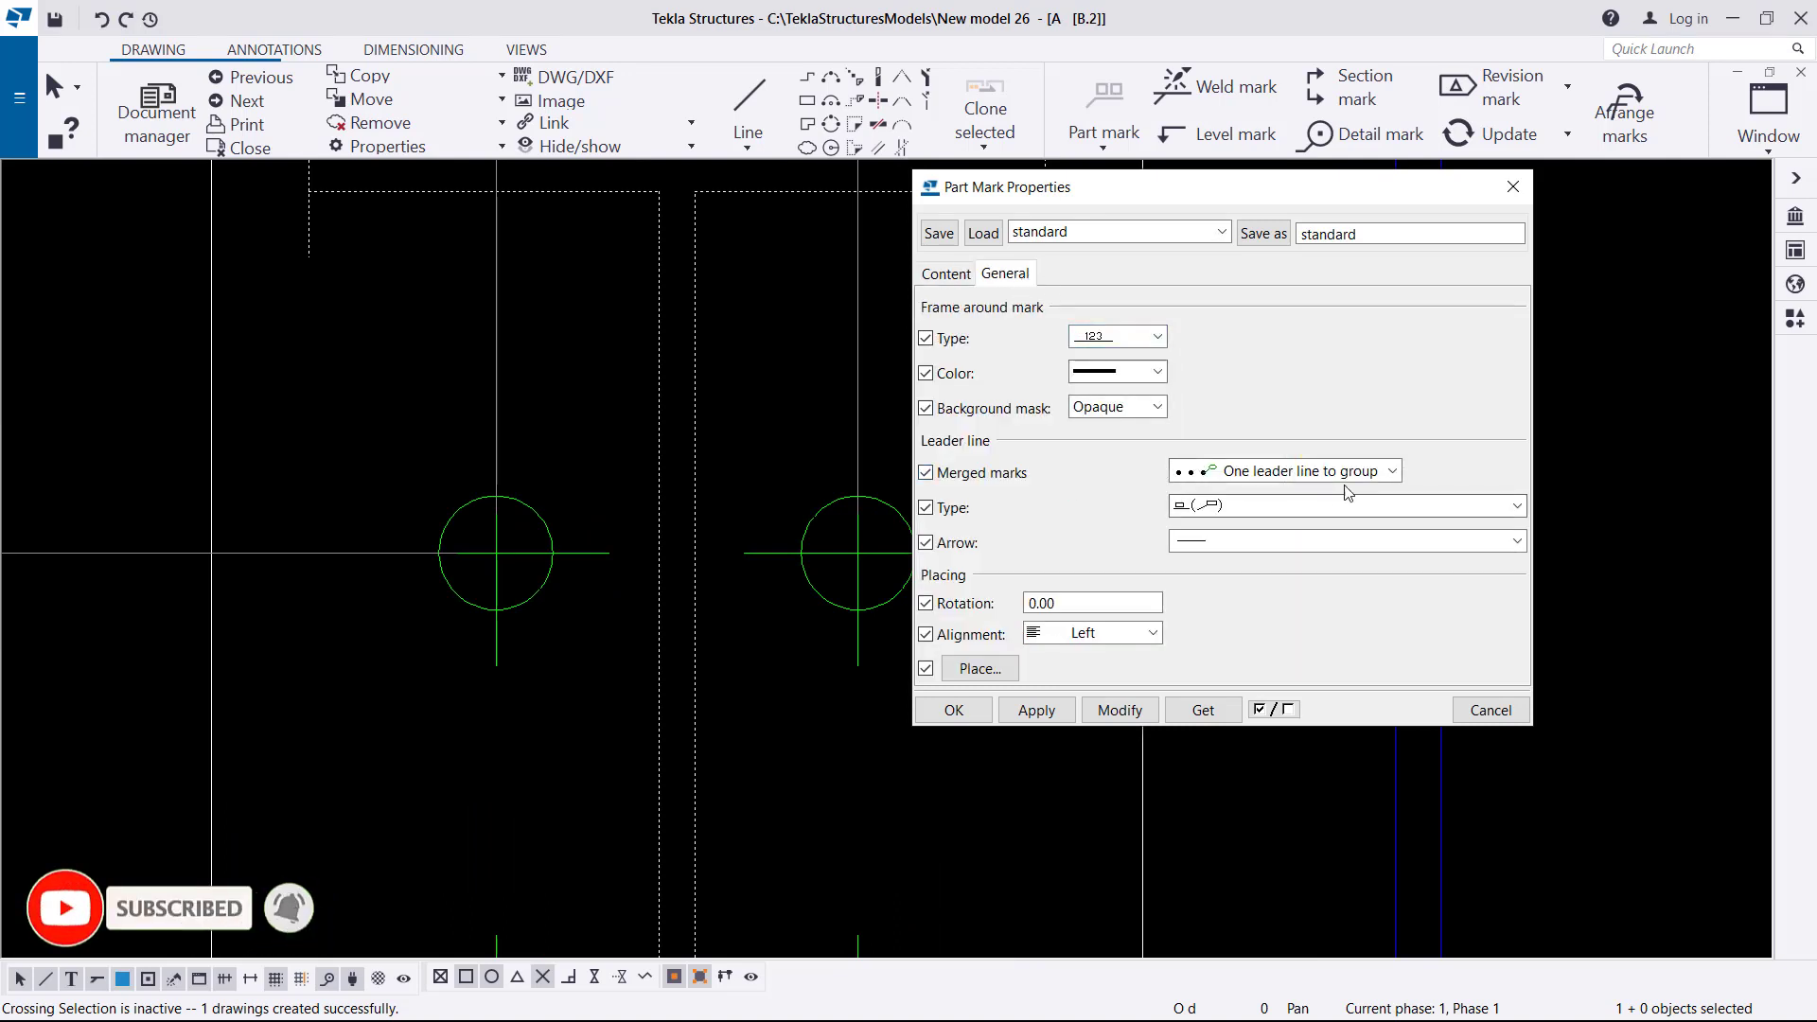
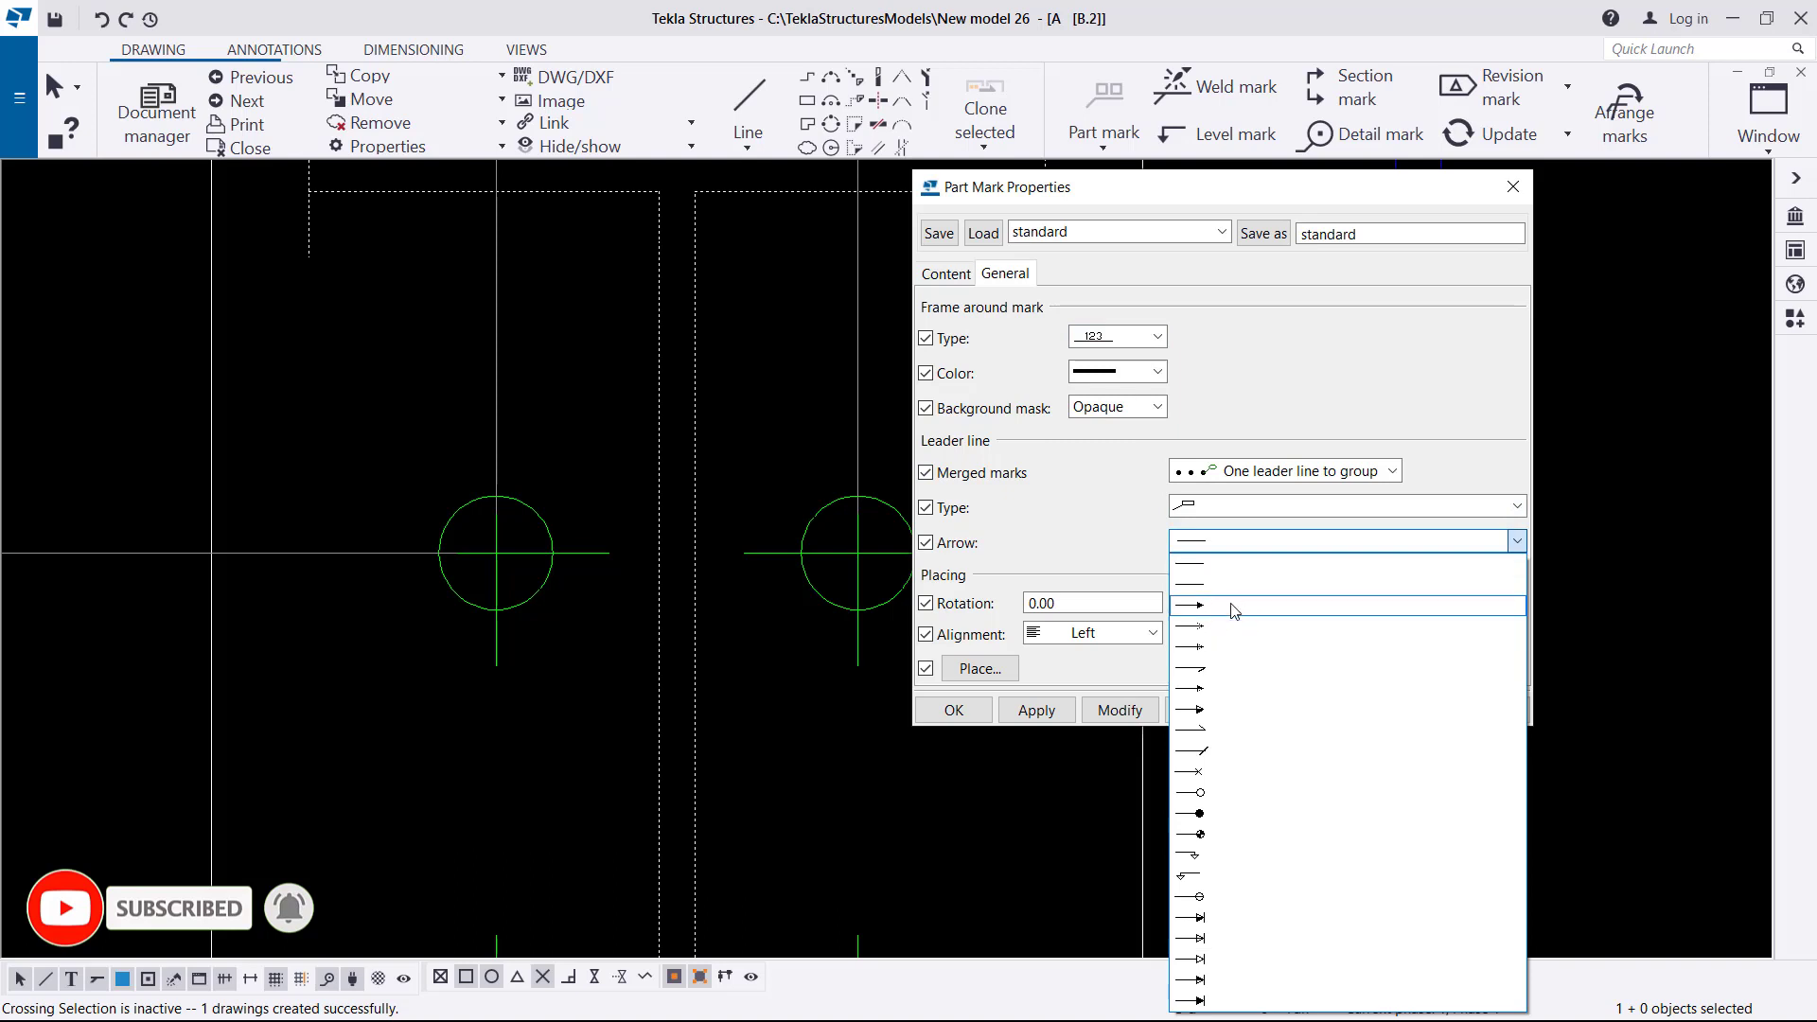
Step: Give the F11 mark's leader line a filled arrowhead and apply the mark properties
click(1235, 512)
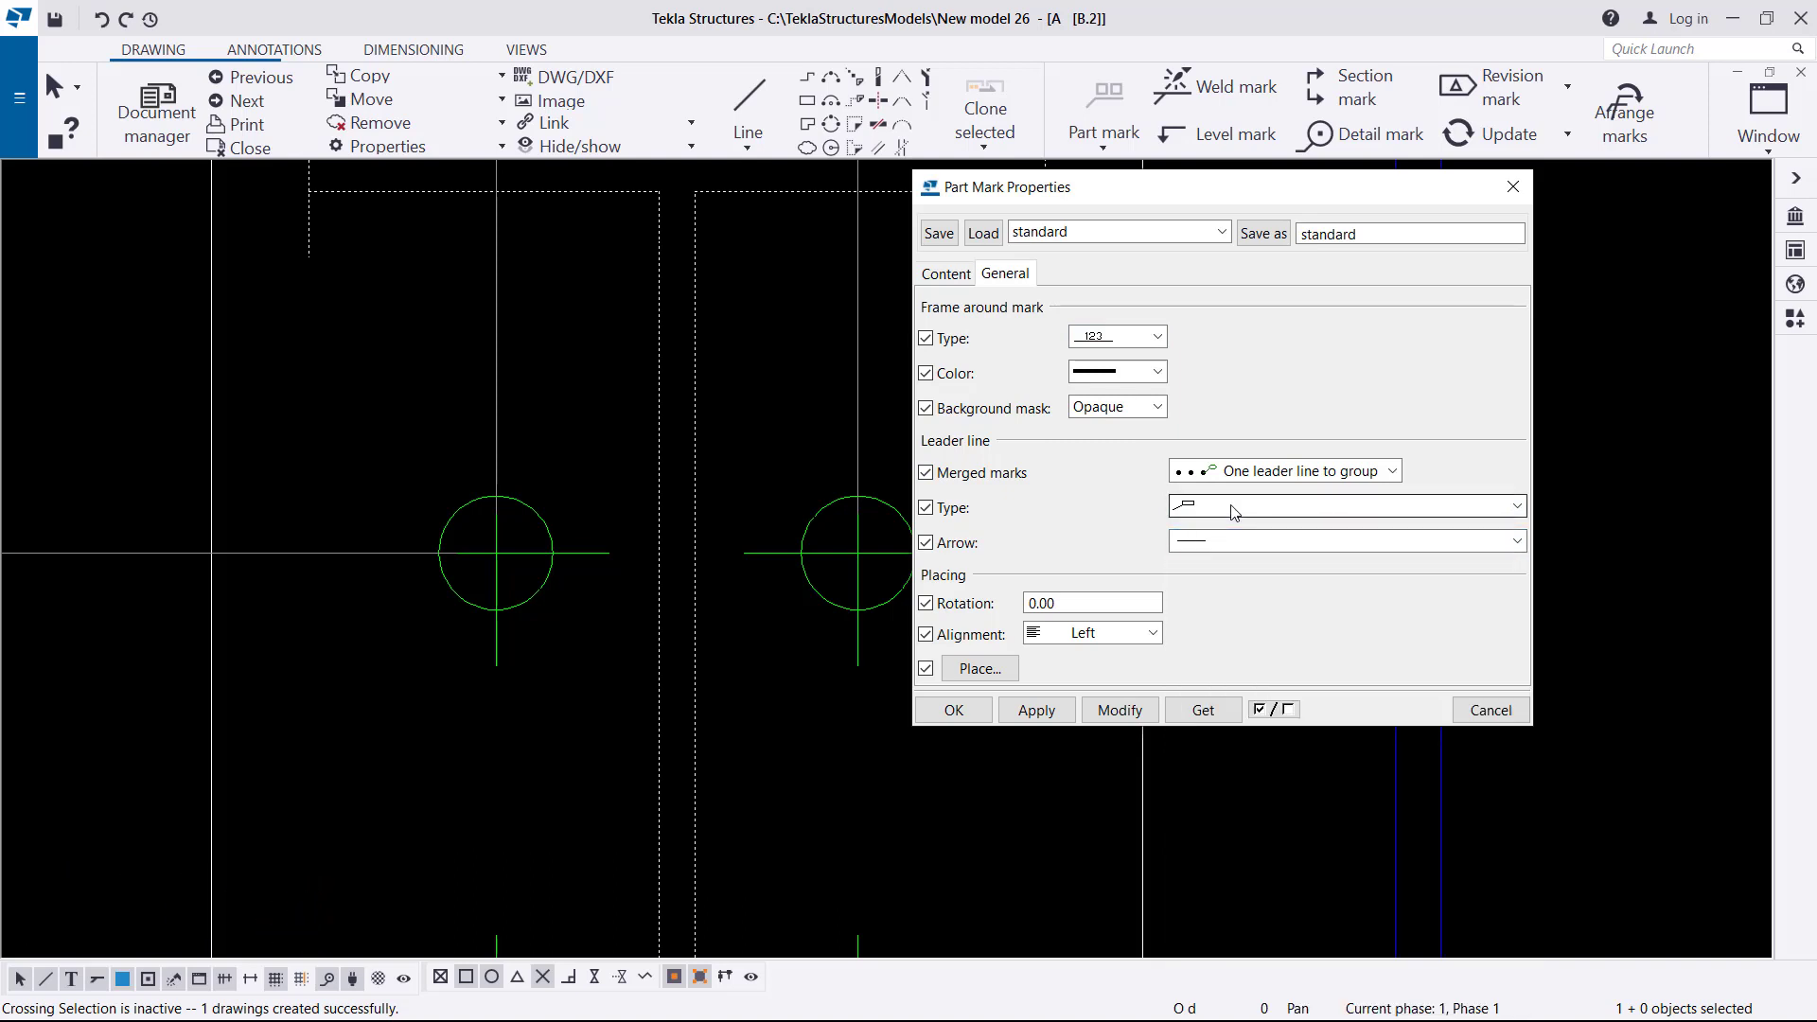
click(1236, 547)
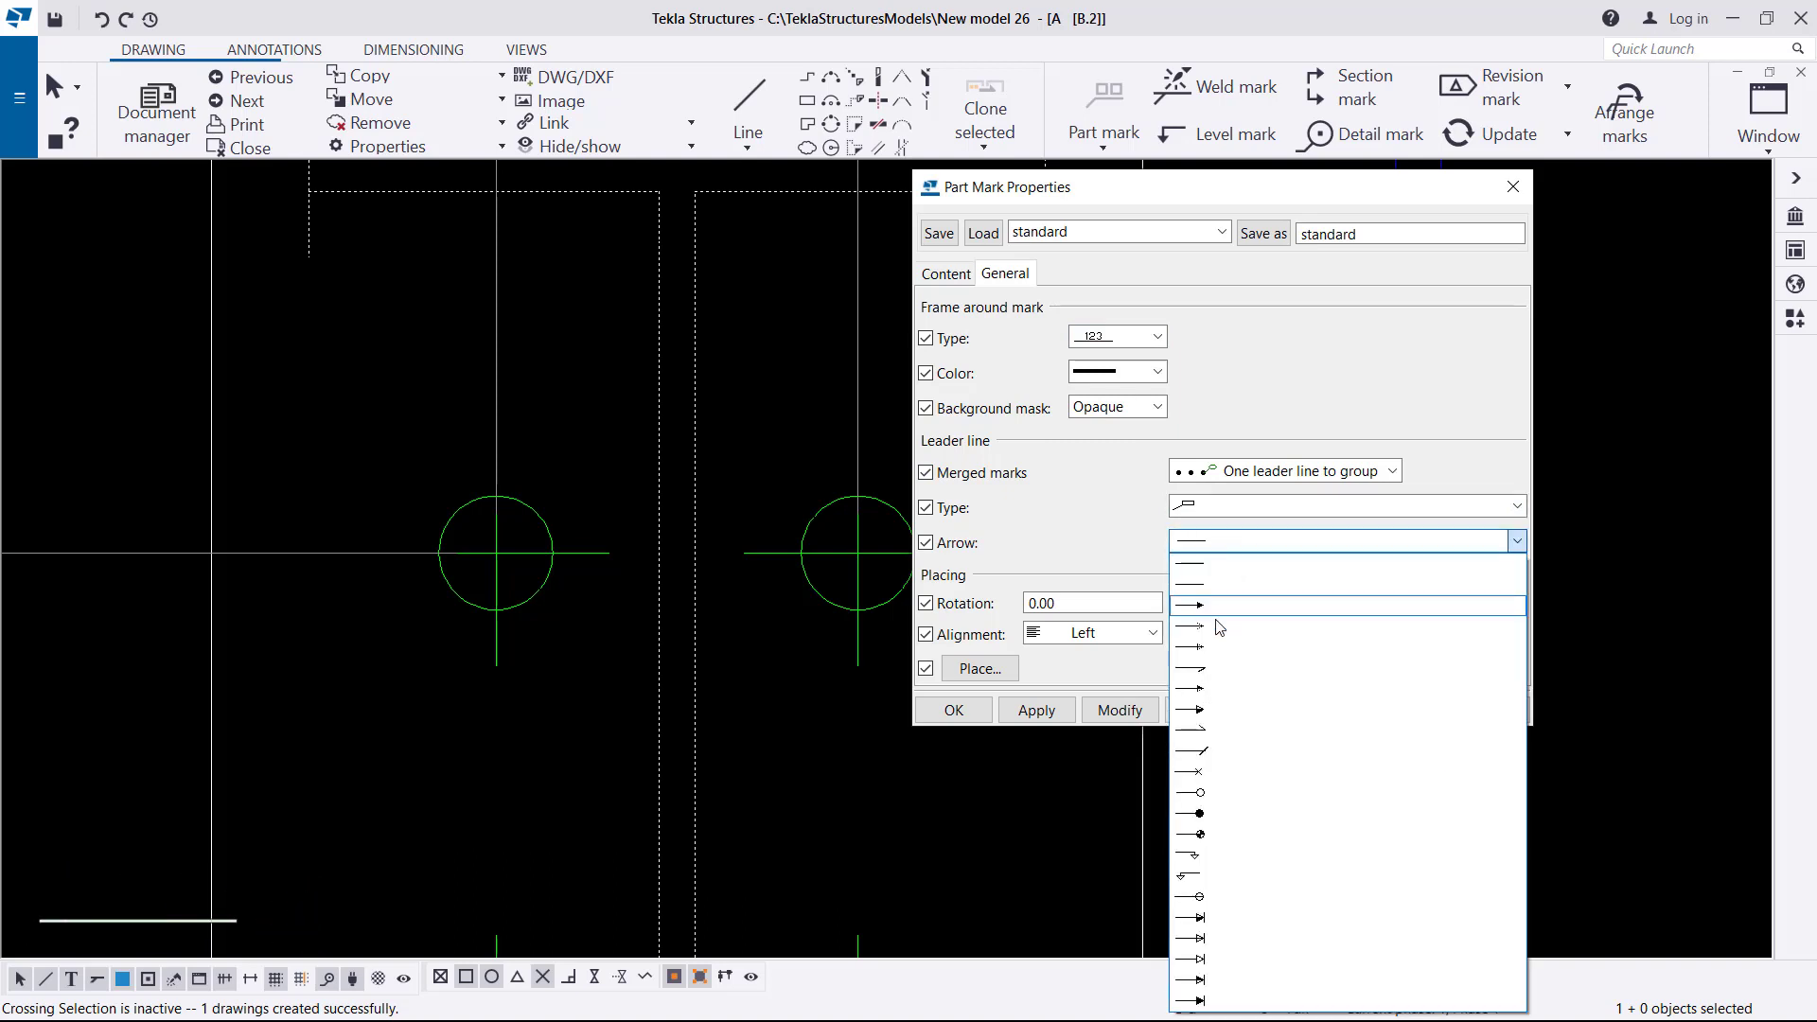
click(1190, 600)
click(1119, 709)
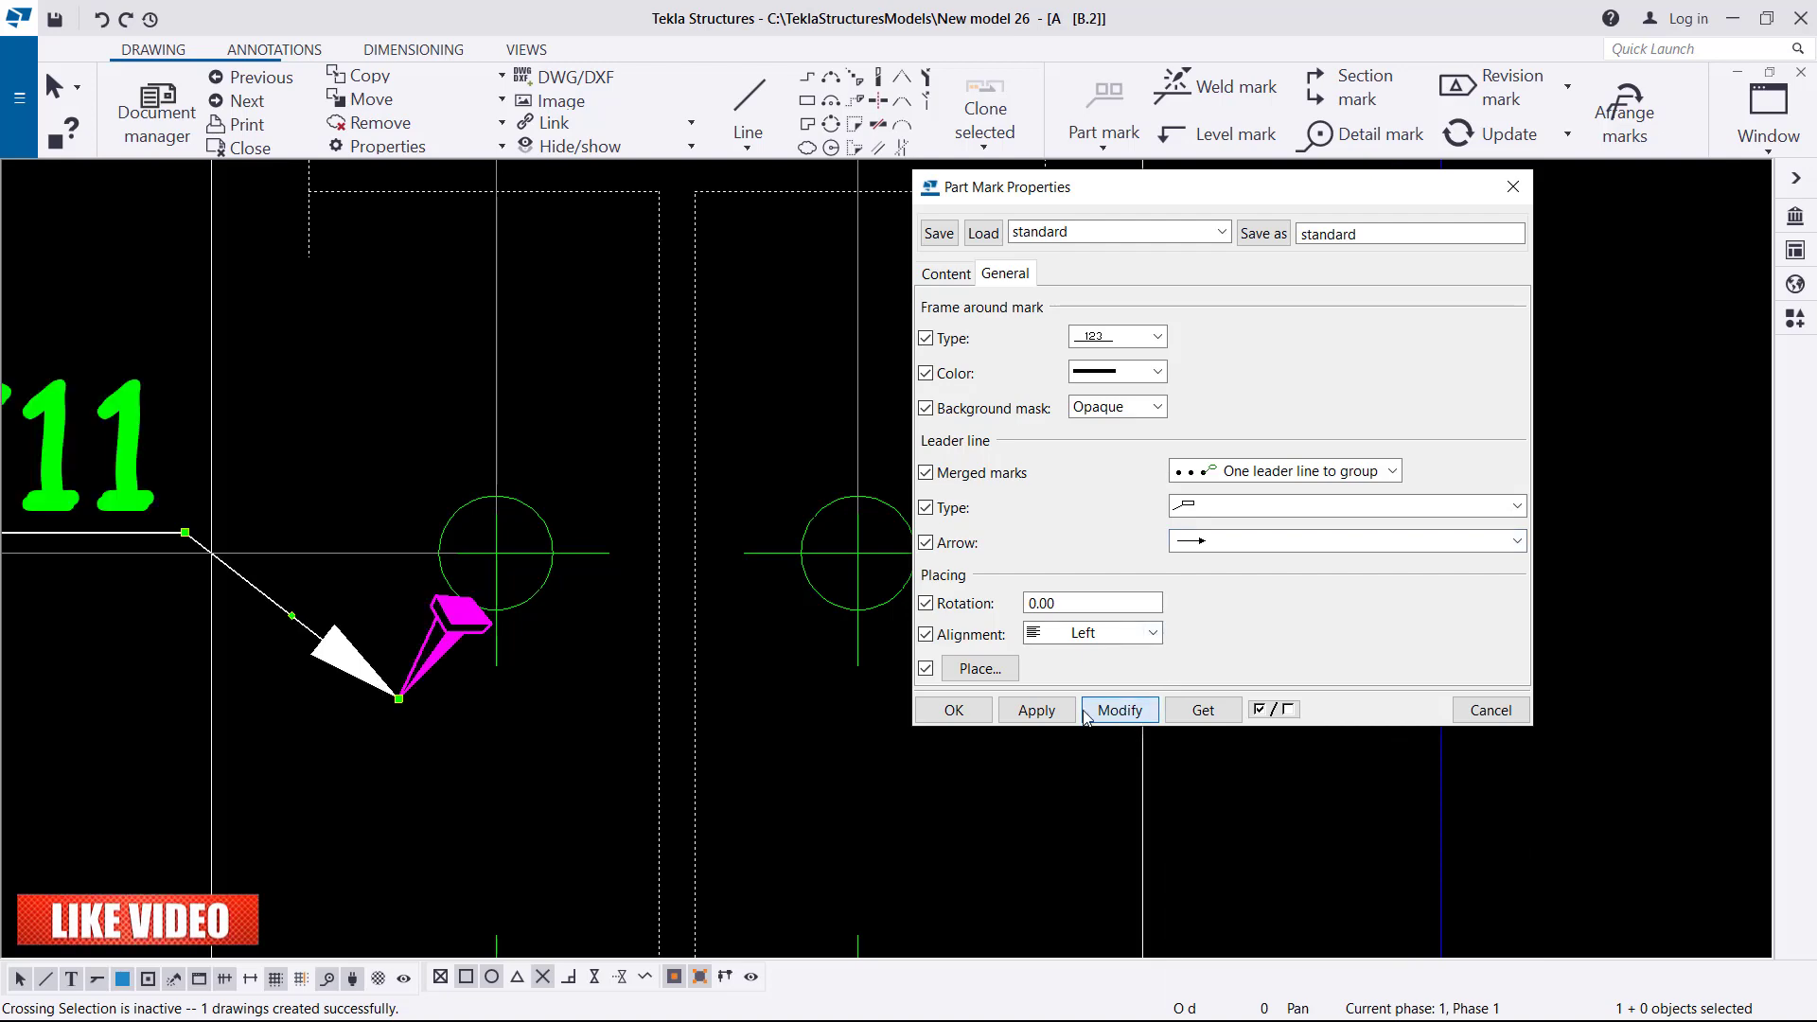
click(954, 709)
Step: Move the F11 mark above section view B-B, outside its dimensions, with the leader still pointing to the end plate
scroll(1197, 526, down, 5)
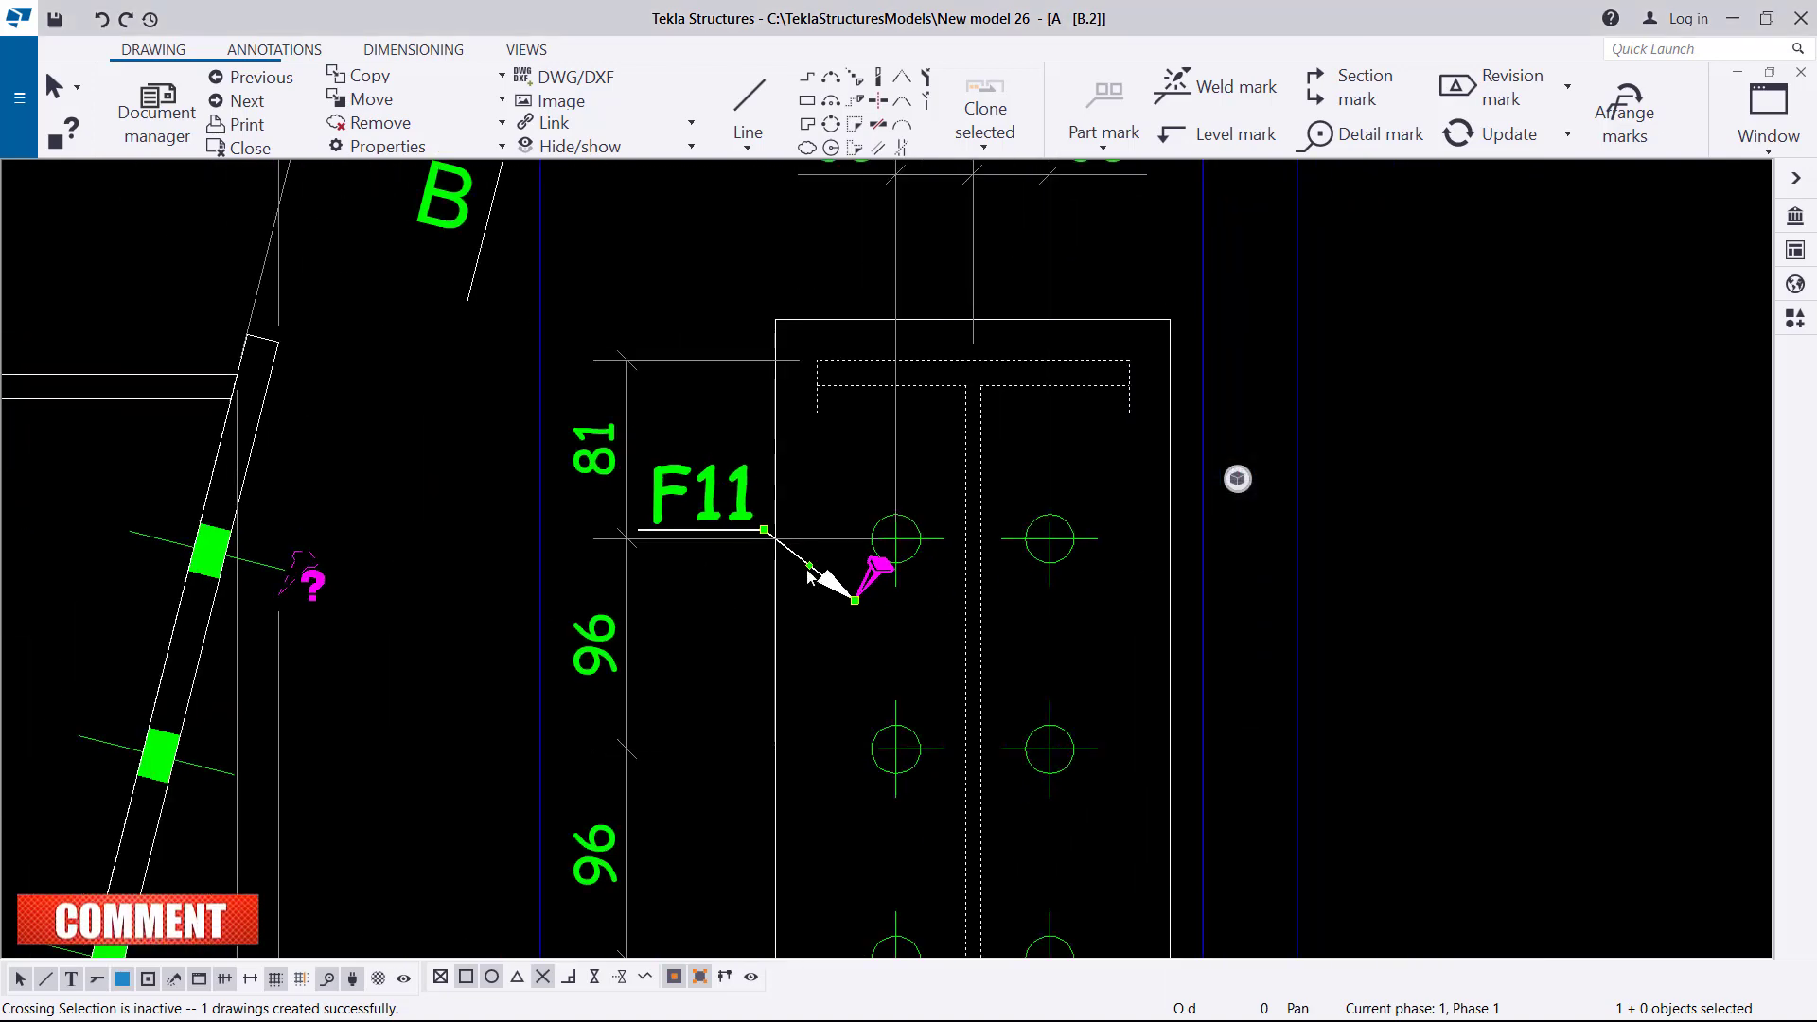
scroll(922, 594, down, 2)
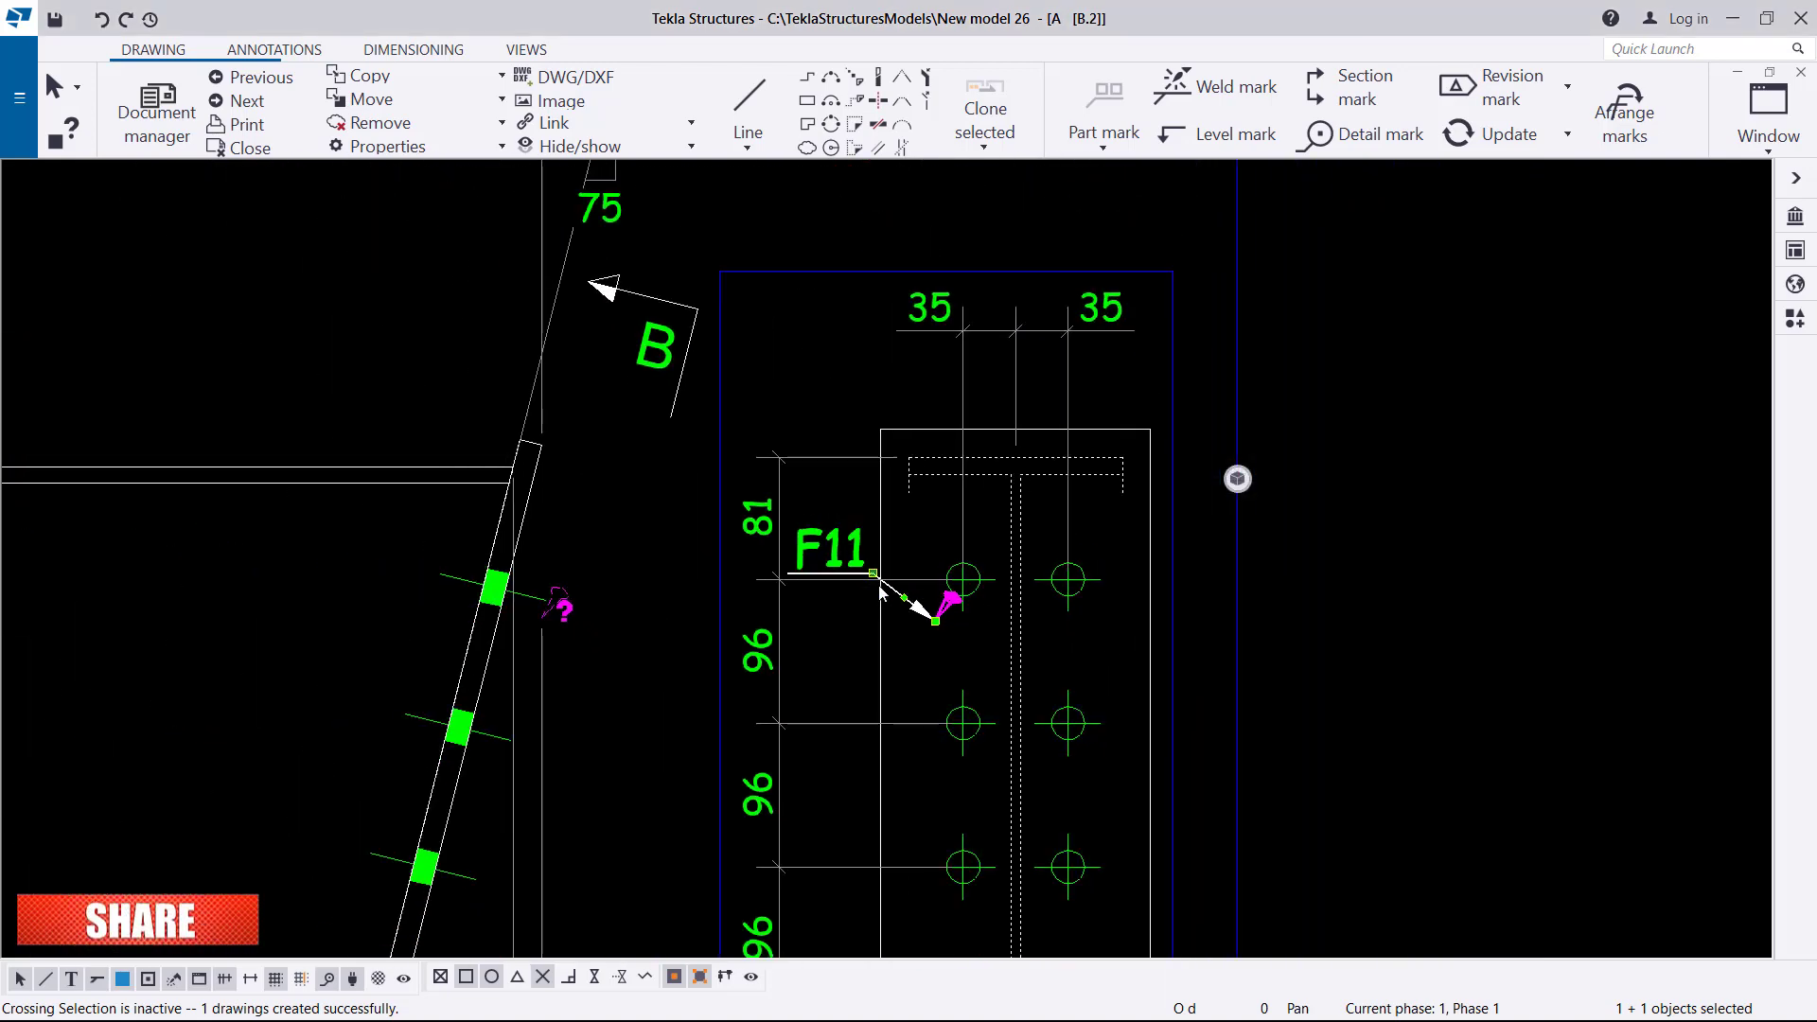
drag(871, 574, 775, 236)
scroll(917, 710, down, 2)
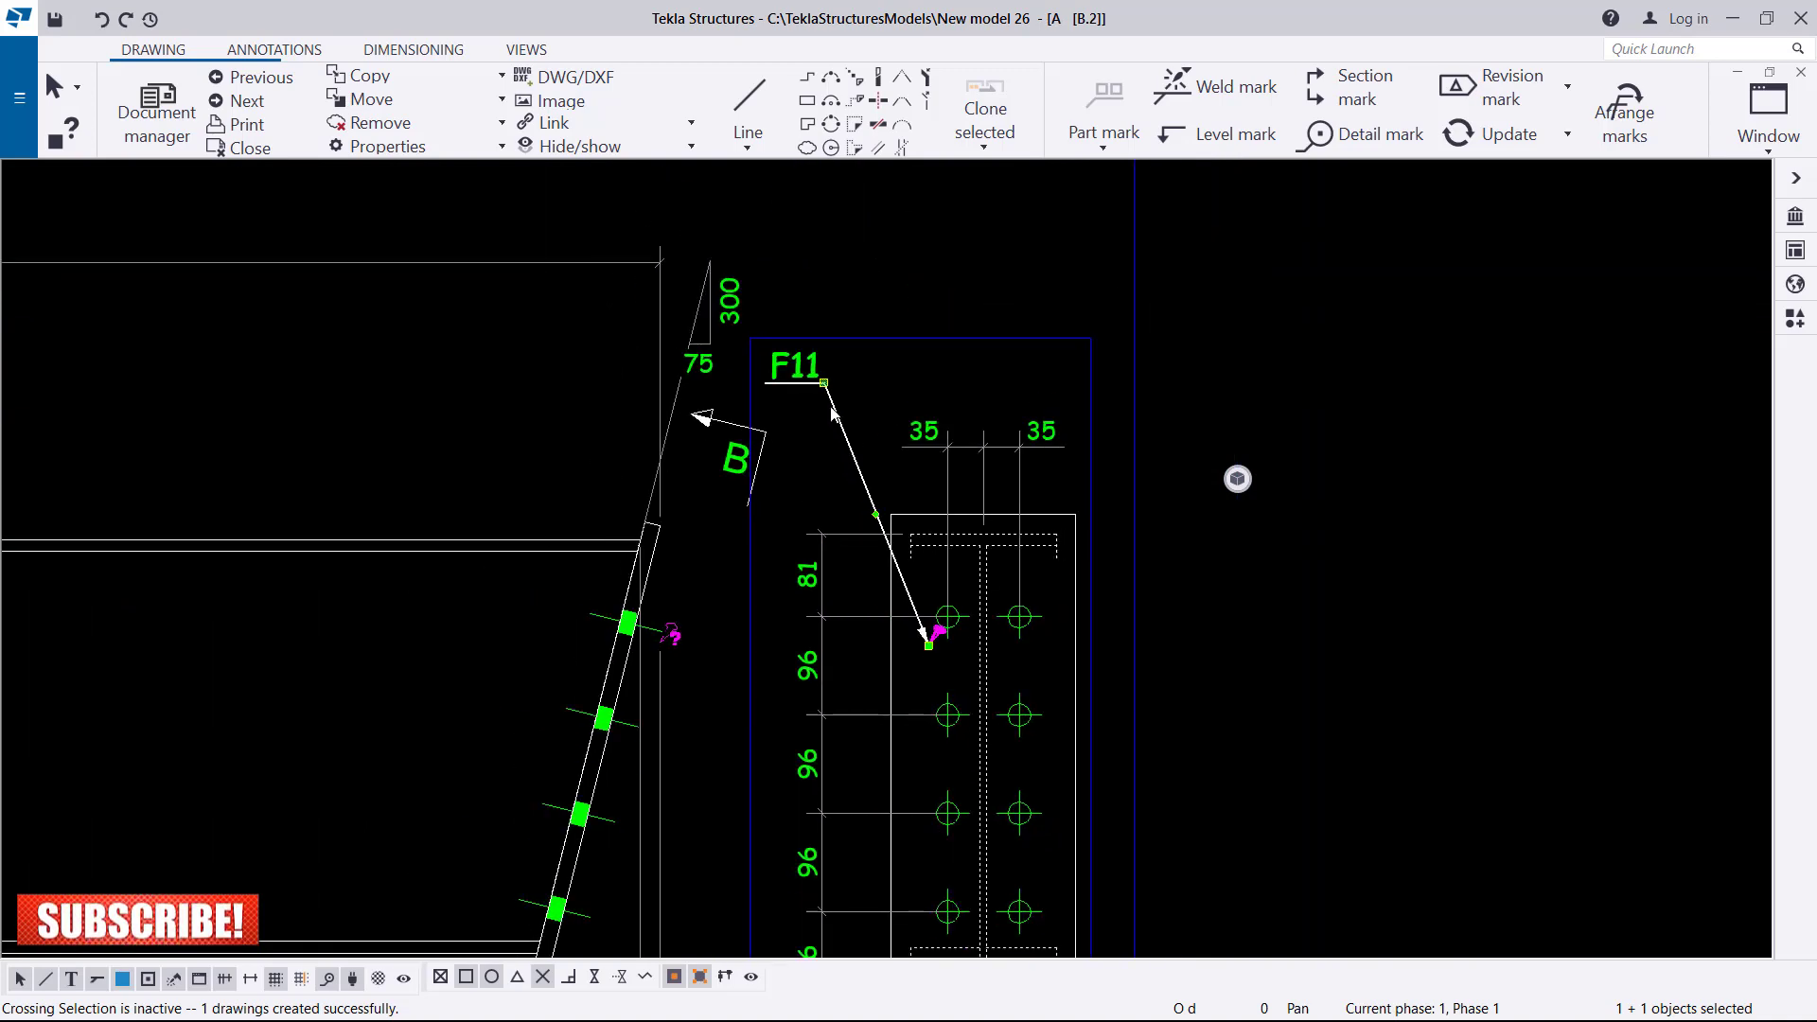
scroll(830, 383, up, 3)
mouse_move(823, 382)
mouse_down()
mouse_move(842, 369)
mouse_move(829, 357)
mouse_up()
click(1062, 383)
scroll(1241, 428, down, 5)
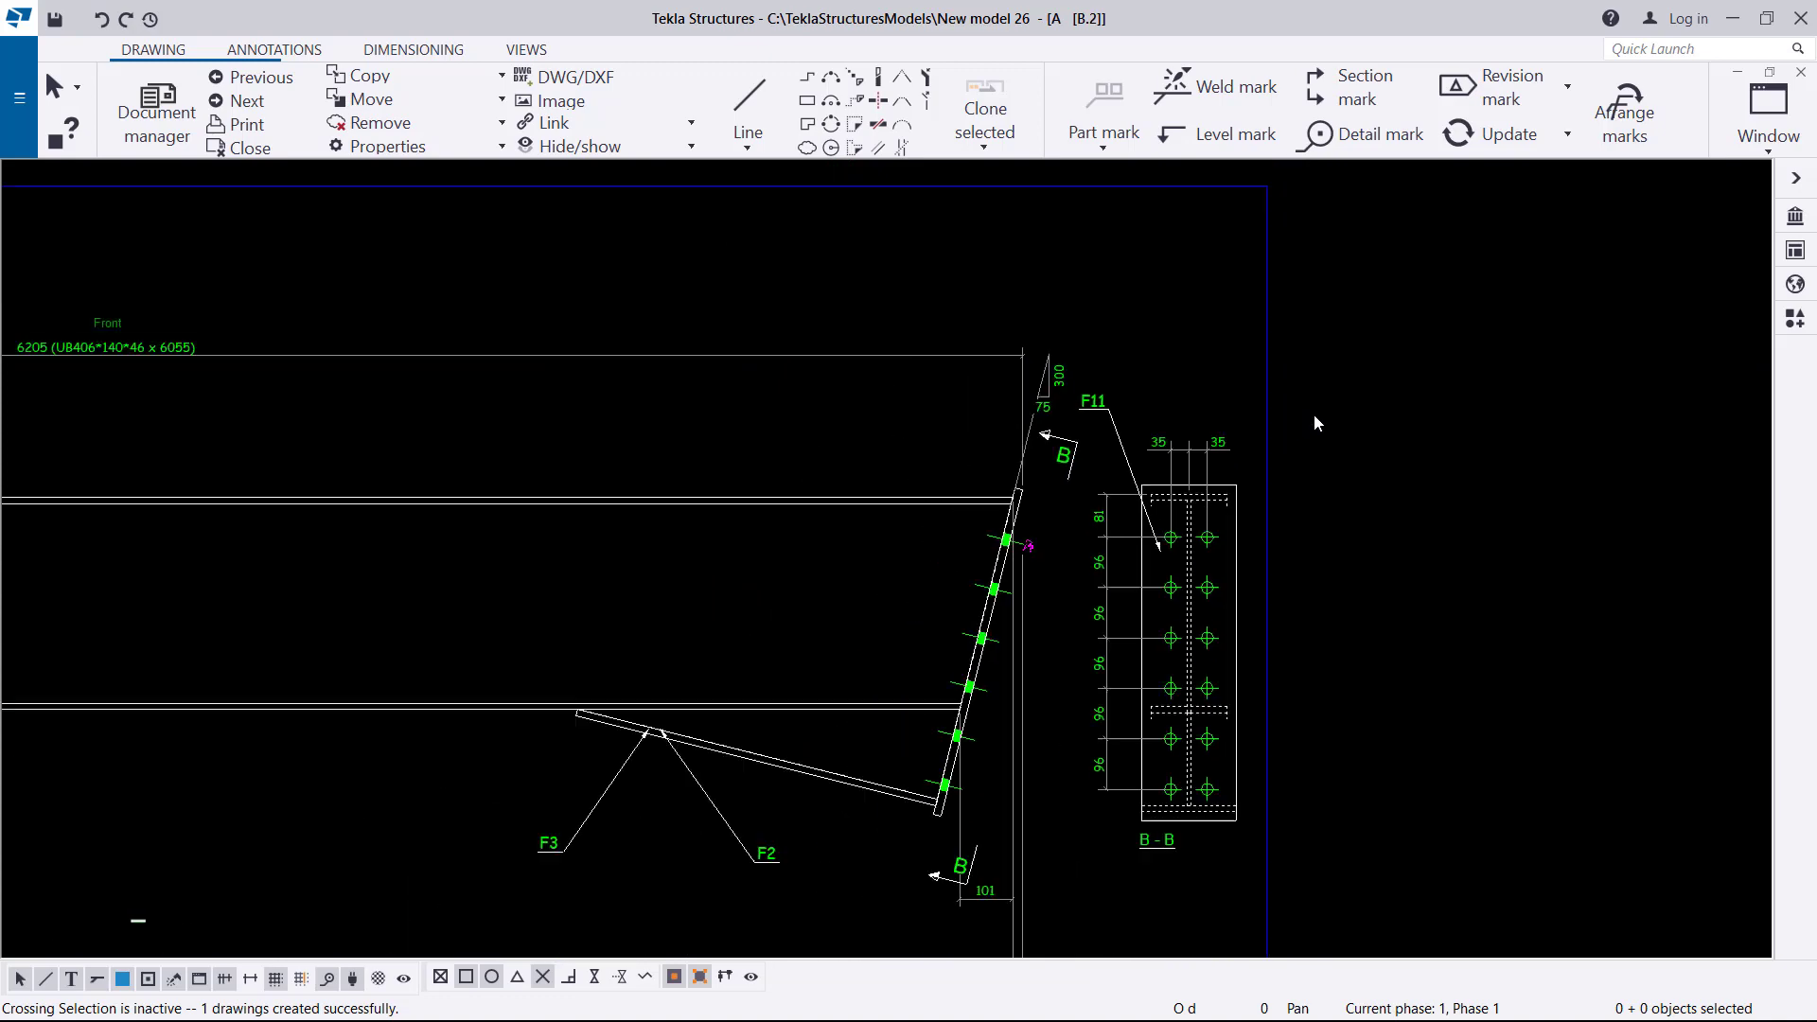
Step: Change the bolt representation of the upper bolt group in section view A-A to Symbol2 and apply it
scroll(675, 594, down, 3)
scroll(582, 615, up, 7)
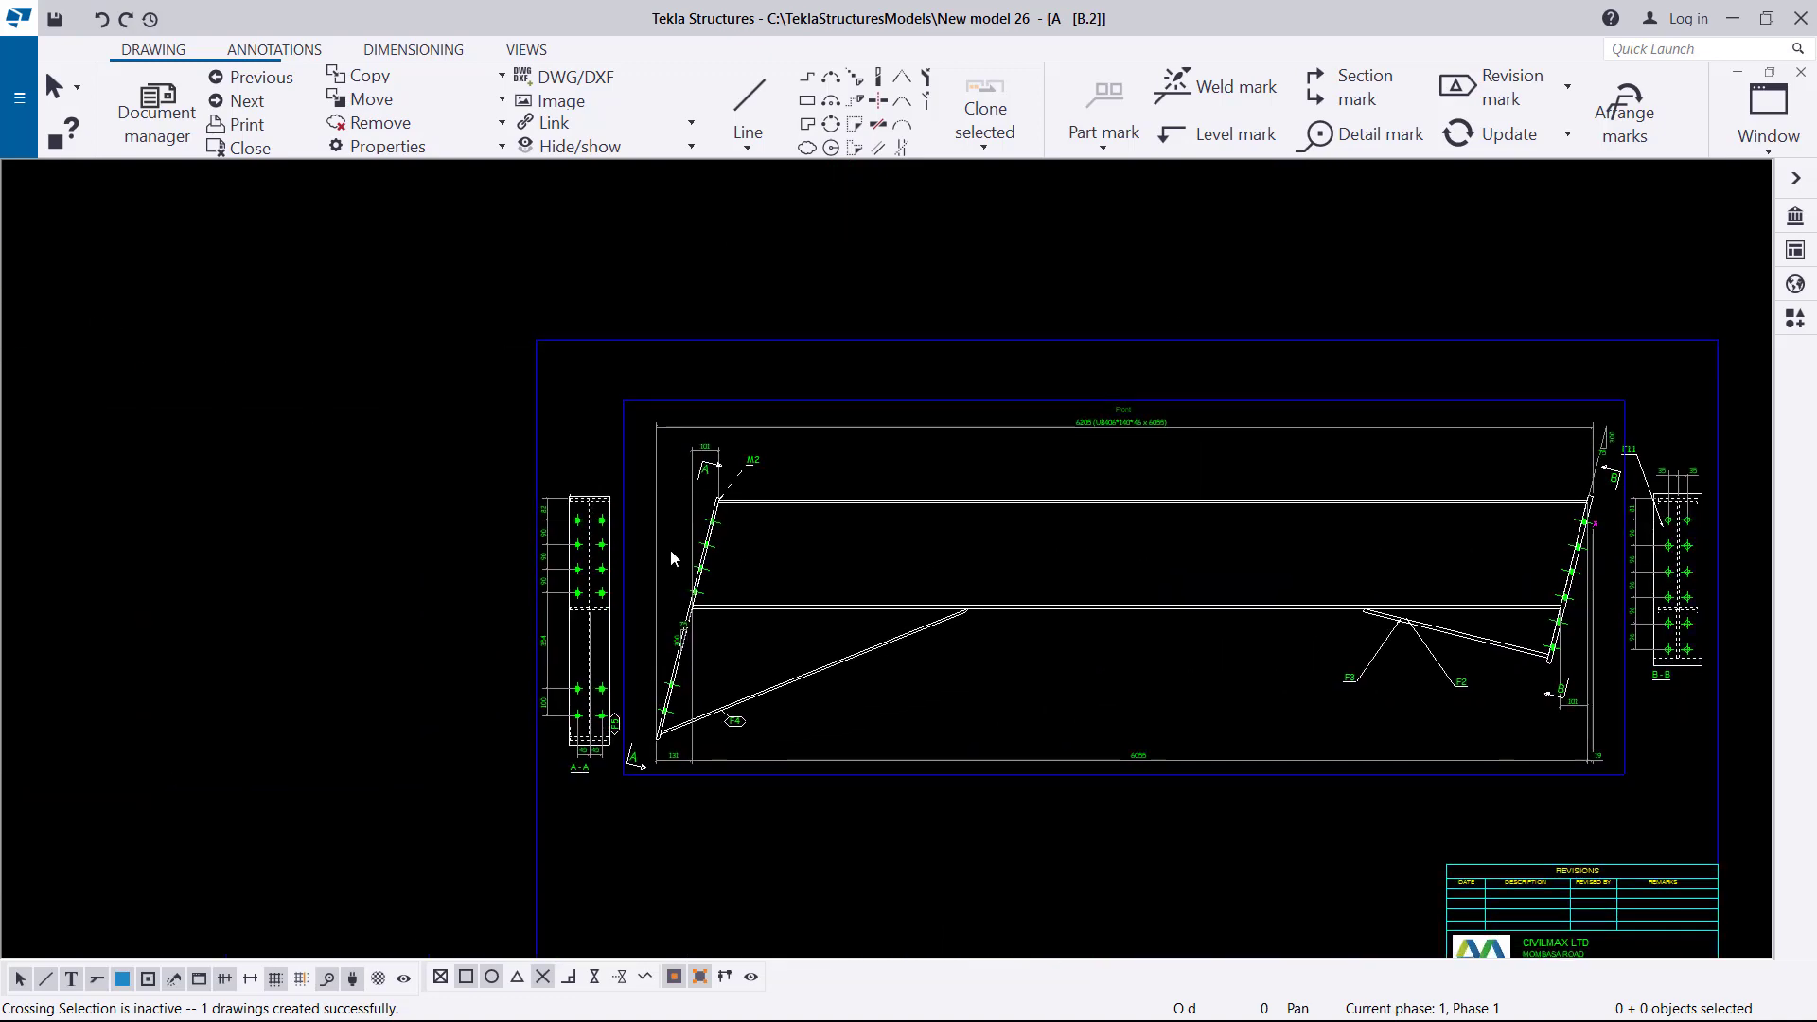
scroll(582, 615, up, 3)
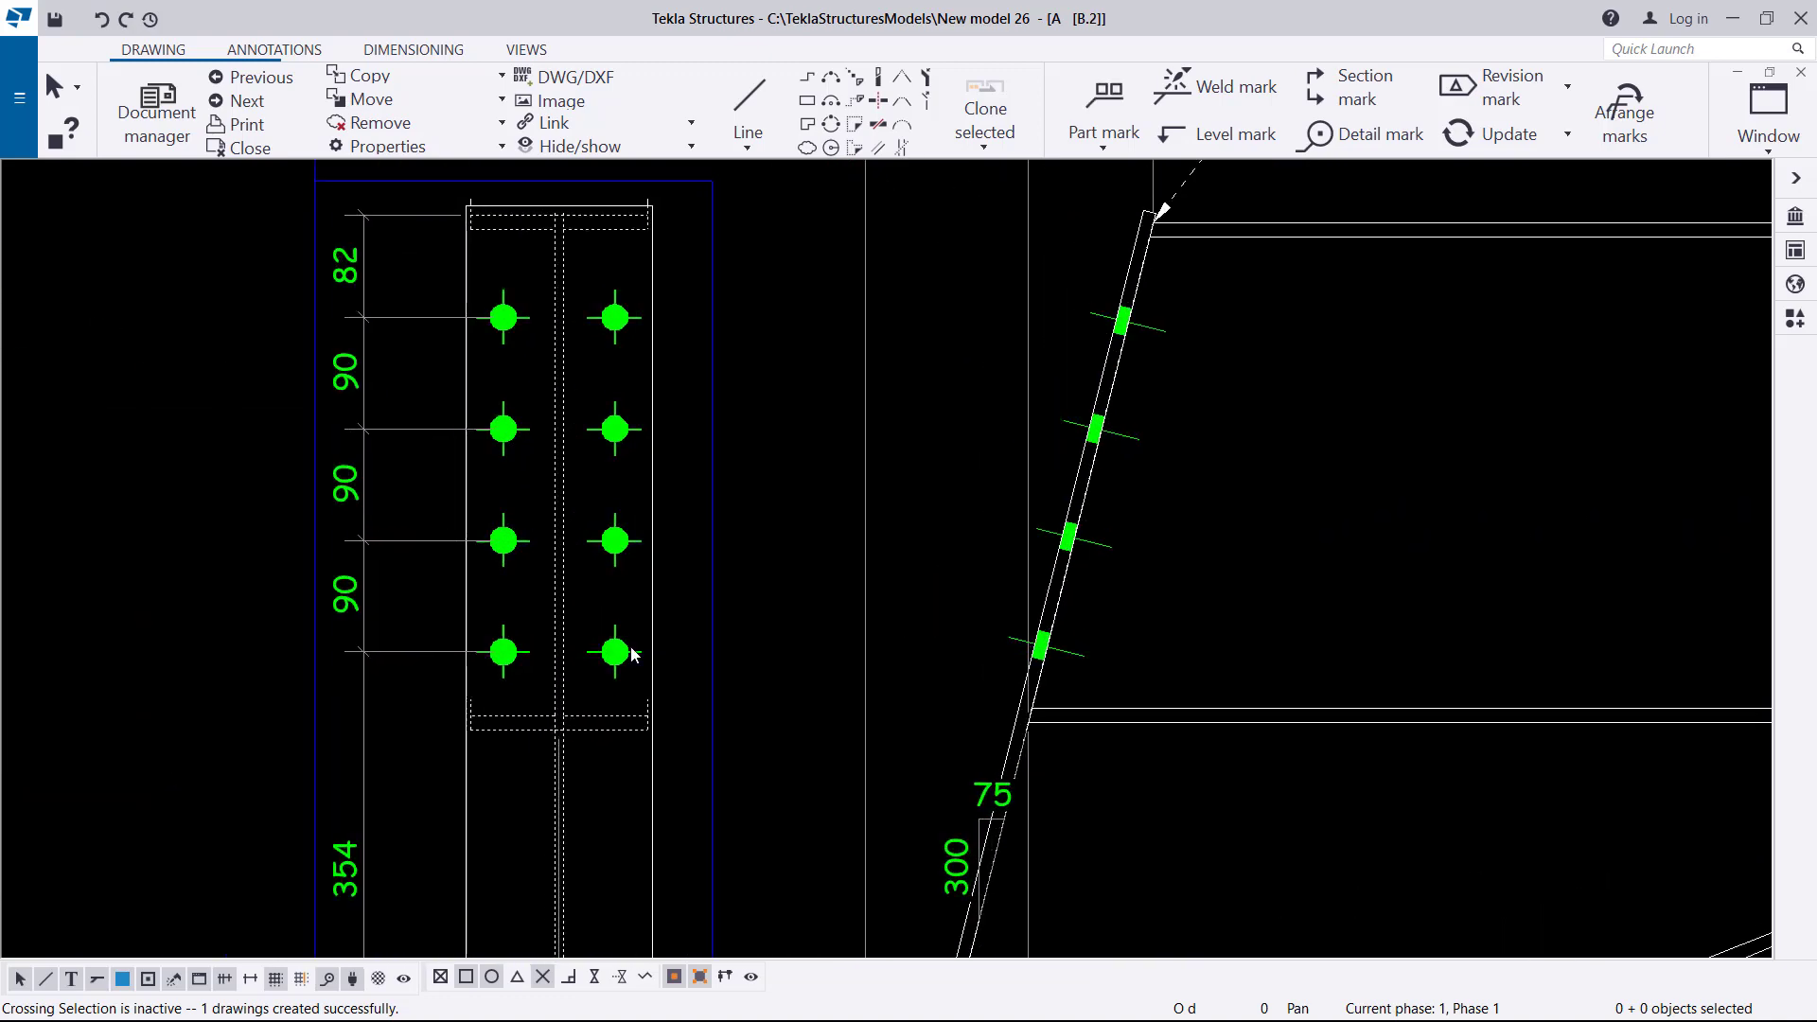
double_click(632, 653)
click(418, 379)
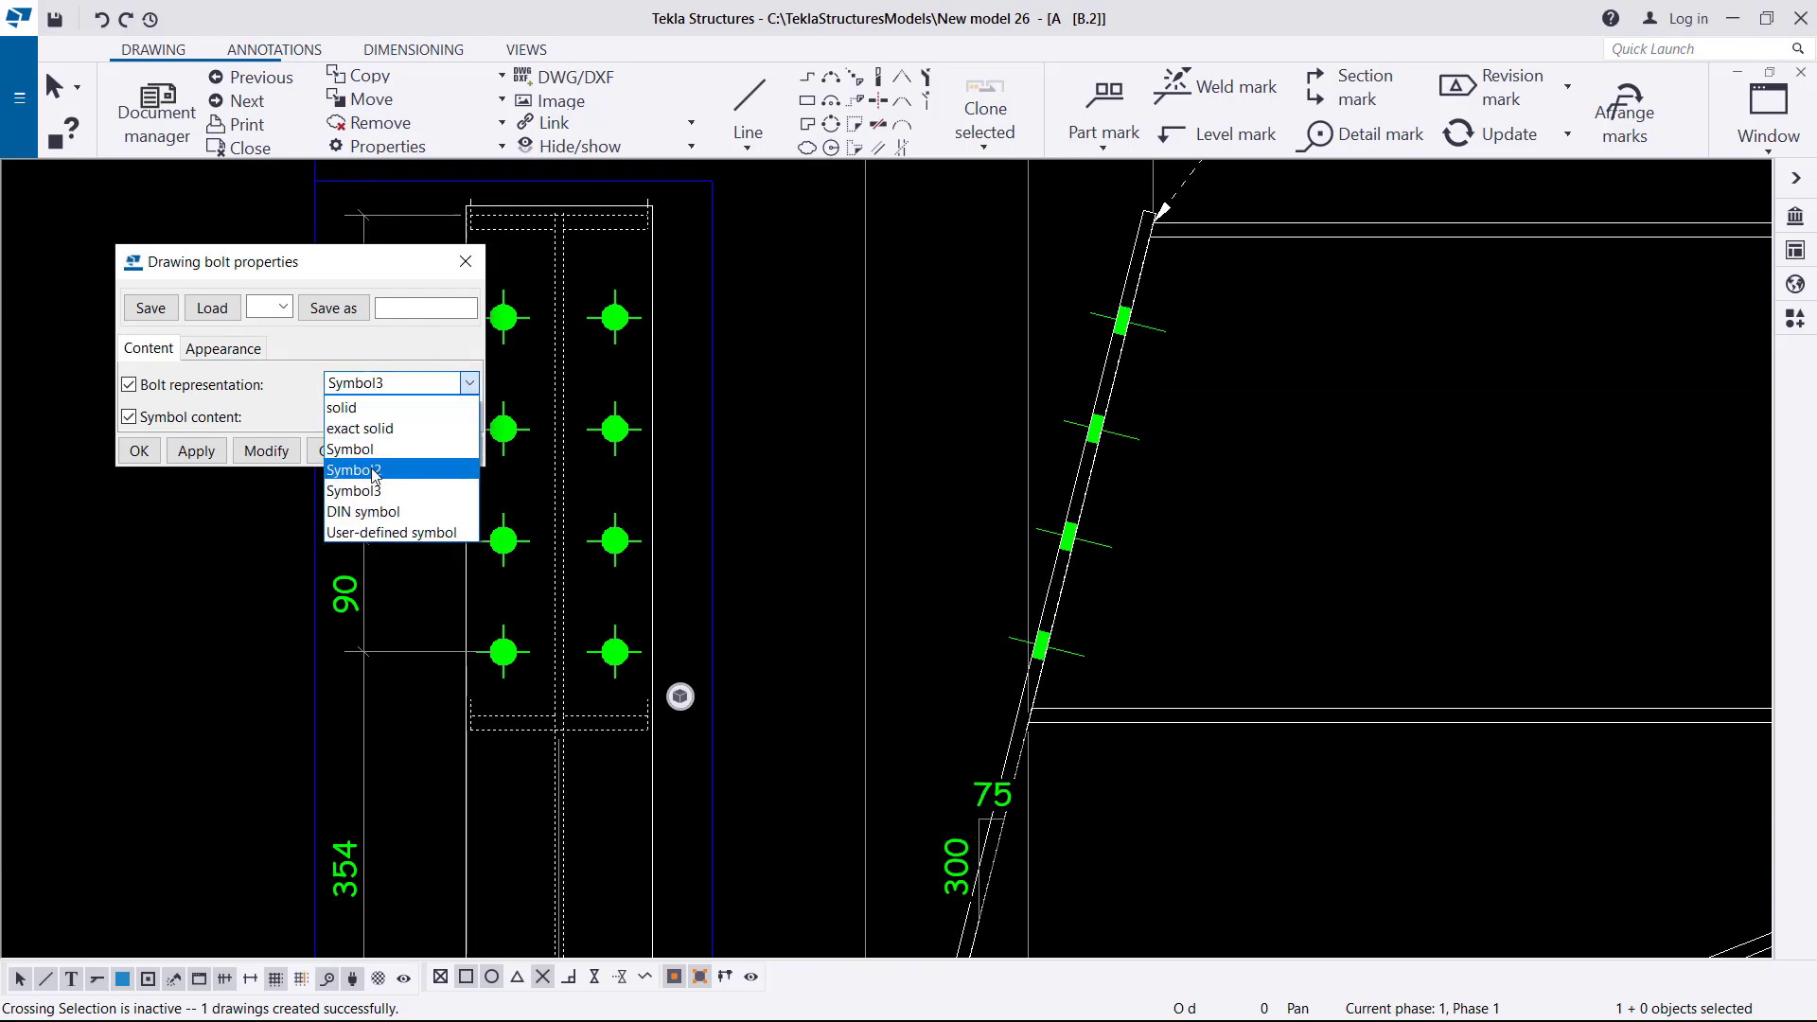
click(378, 454)
click(268, 451)
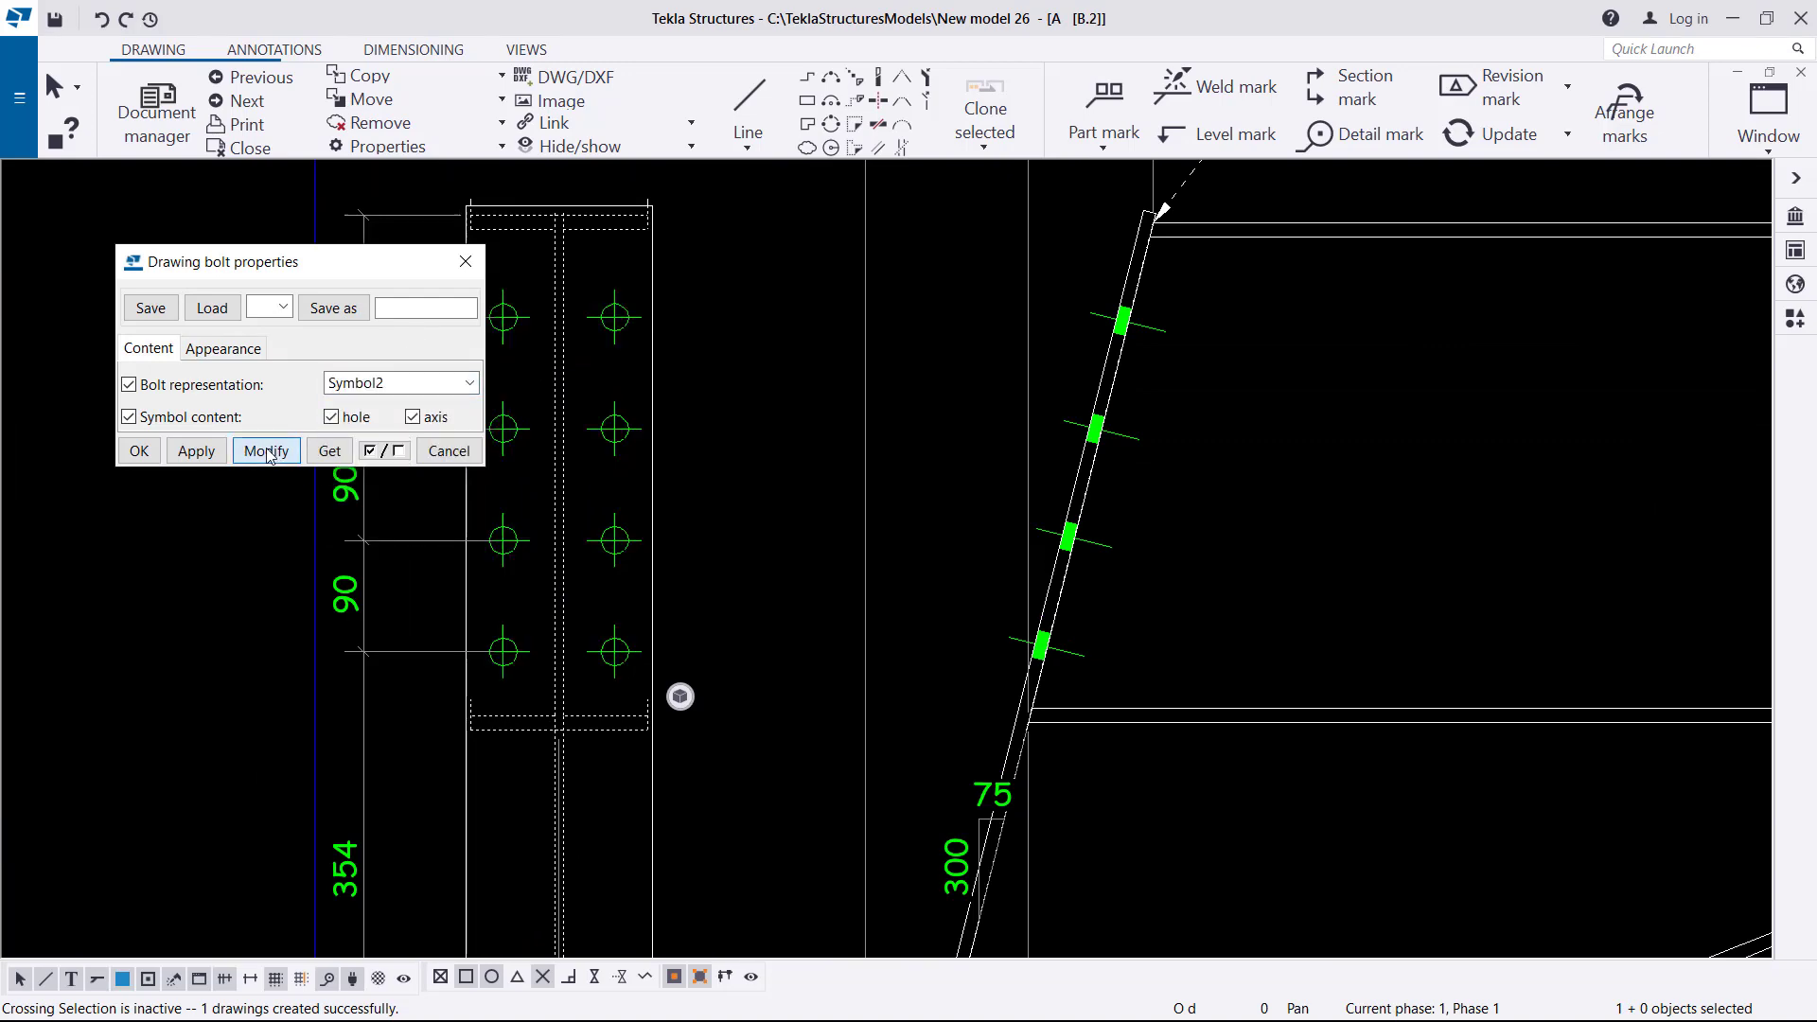
click(158, 452)
Step: In the properties of the F5 part mark in section view A-A, set the frame around the mark to the underline type
scroll(665, 396, down, 3)
scroll(677, 345, up, 2)
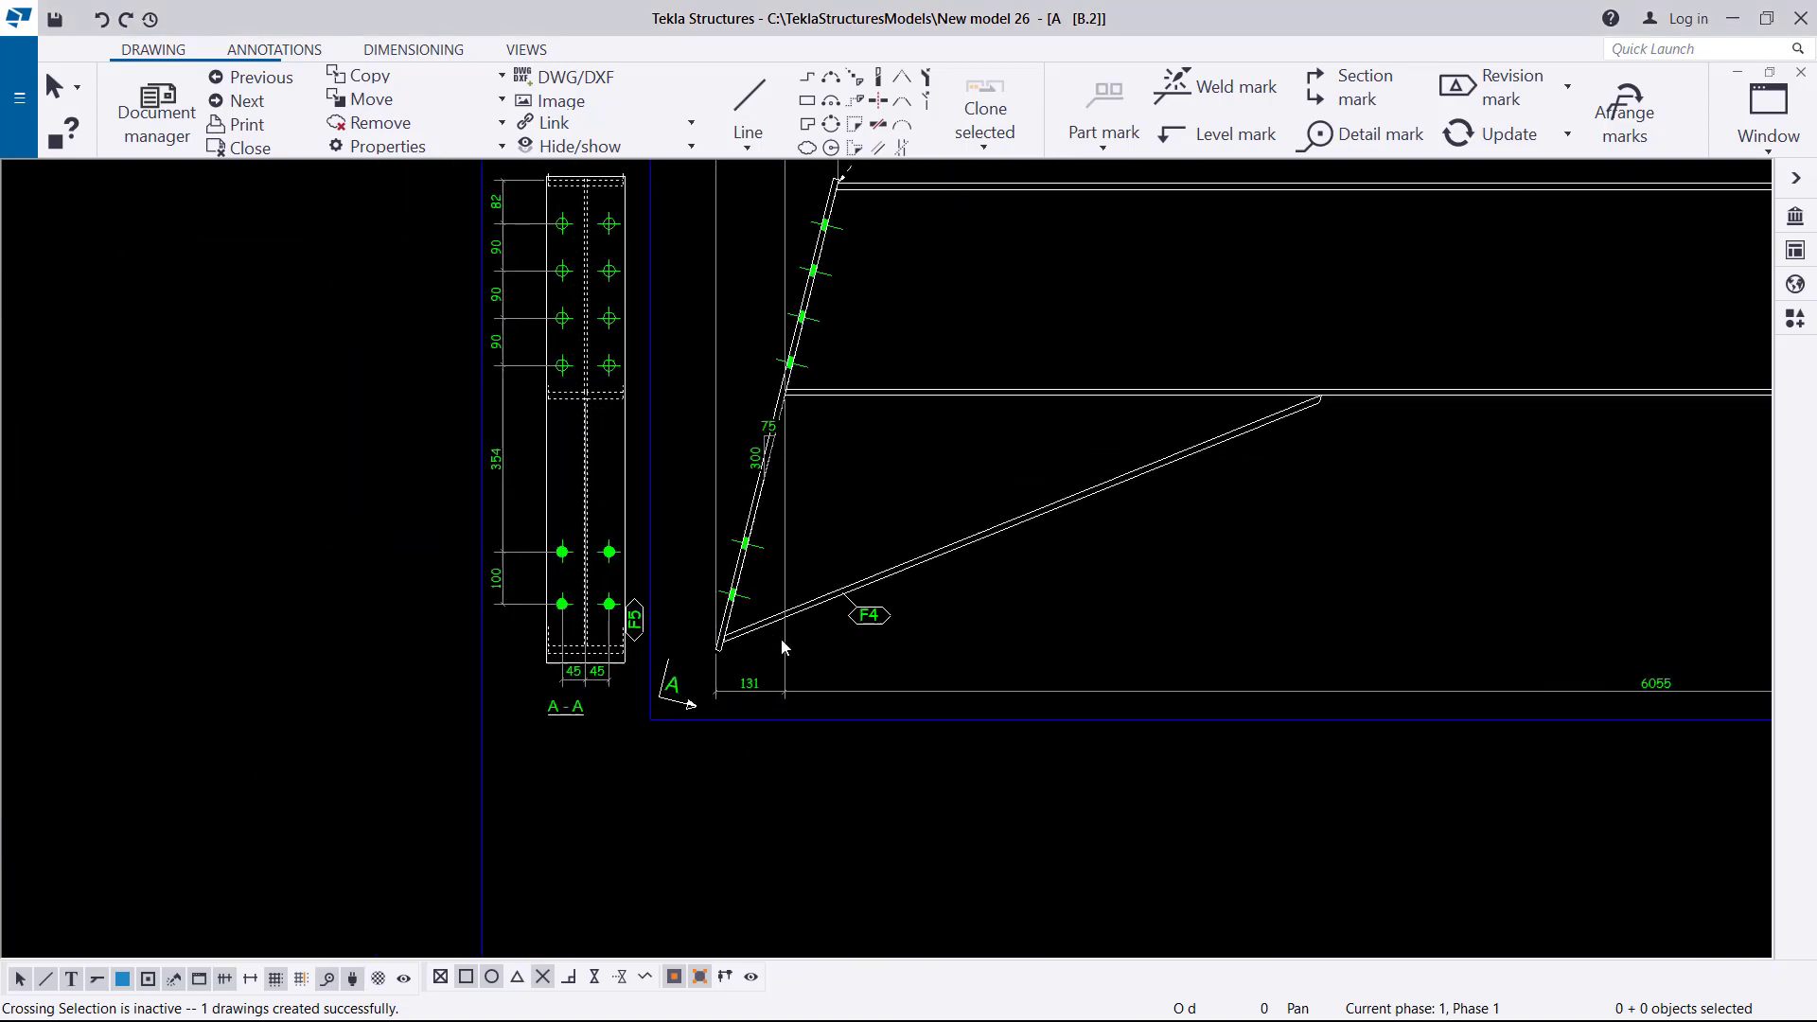
scroll(831, 632, up, 1)
scroll(632, 645, up, 3)
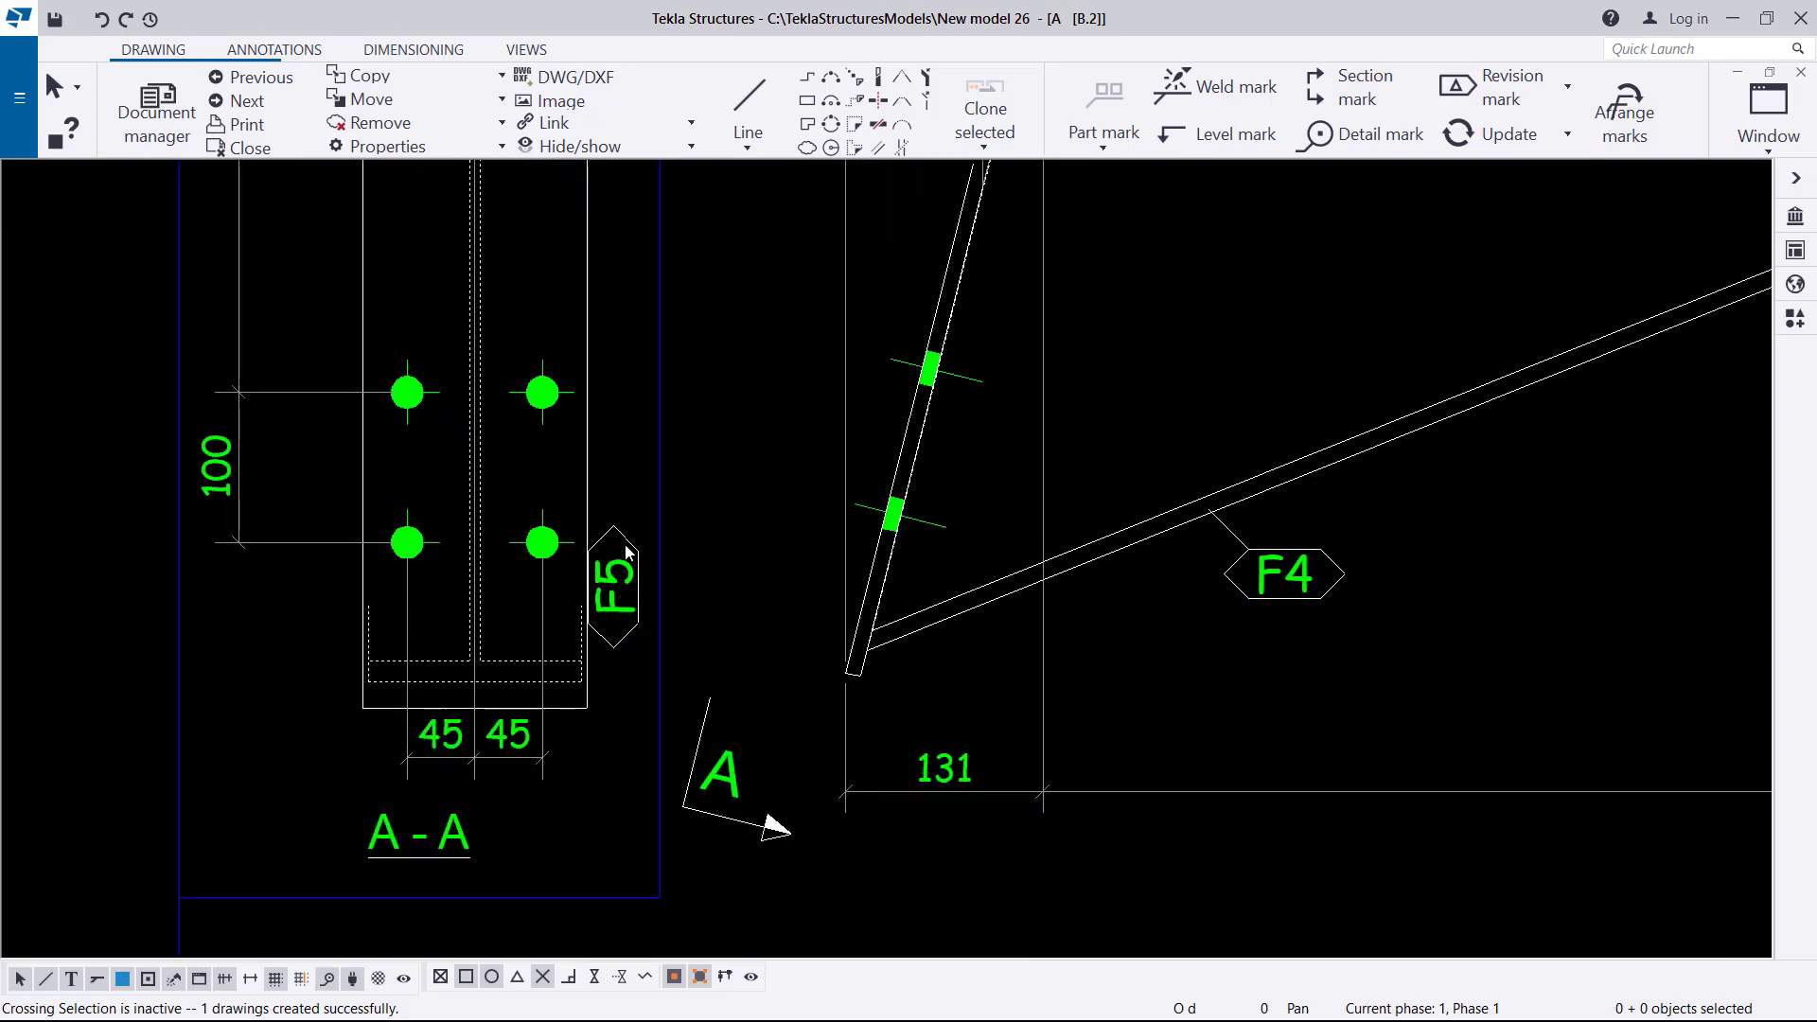
double_click(624, 544)
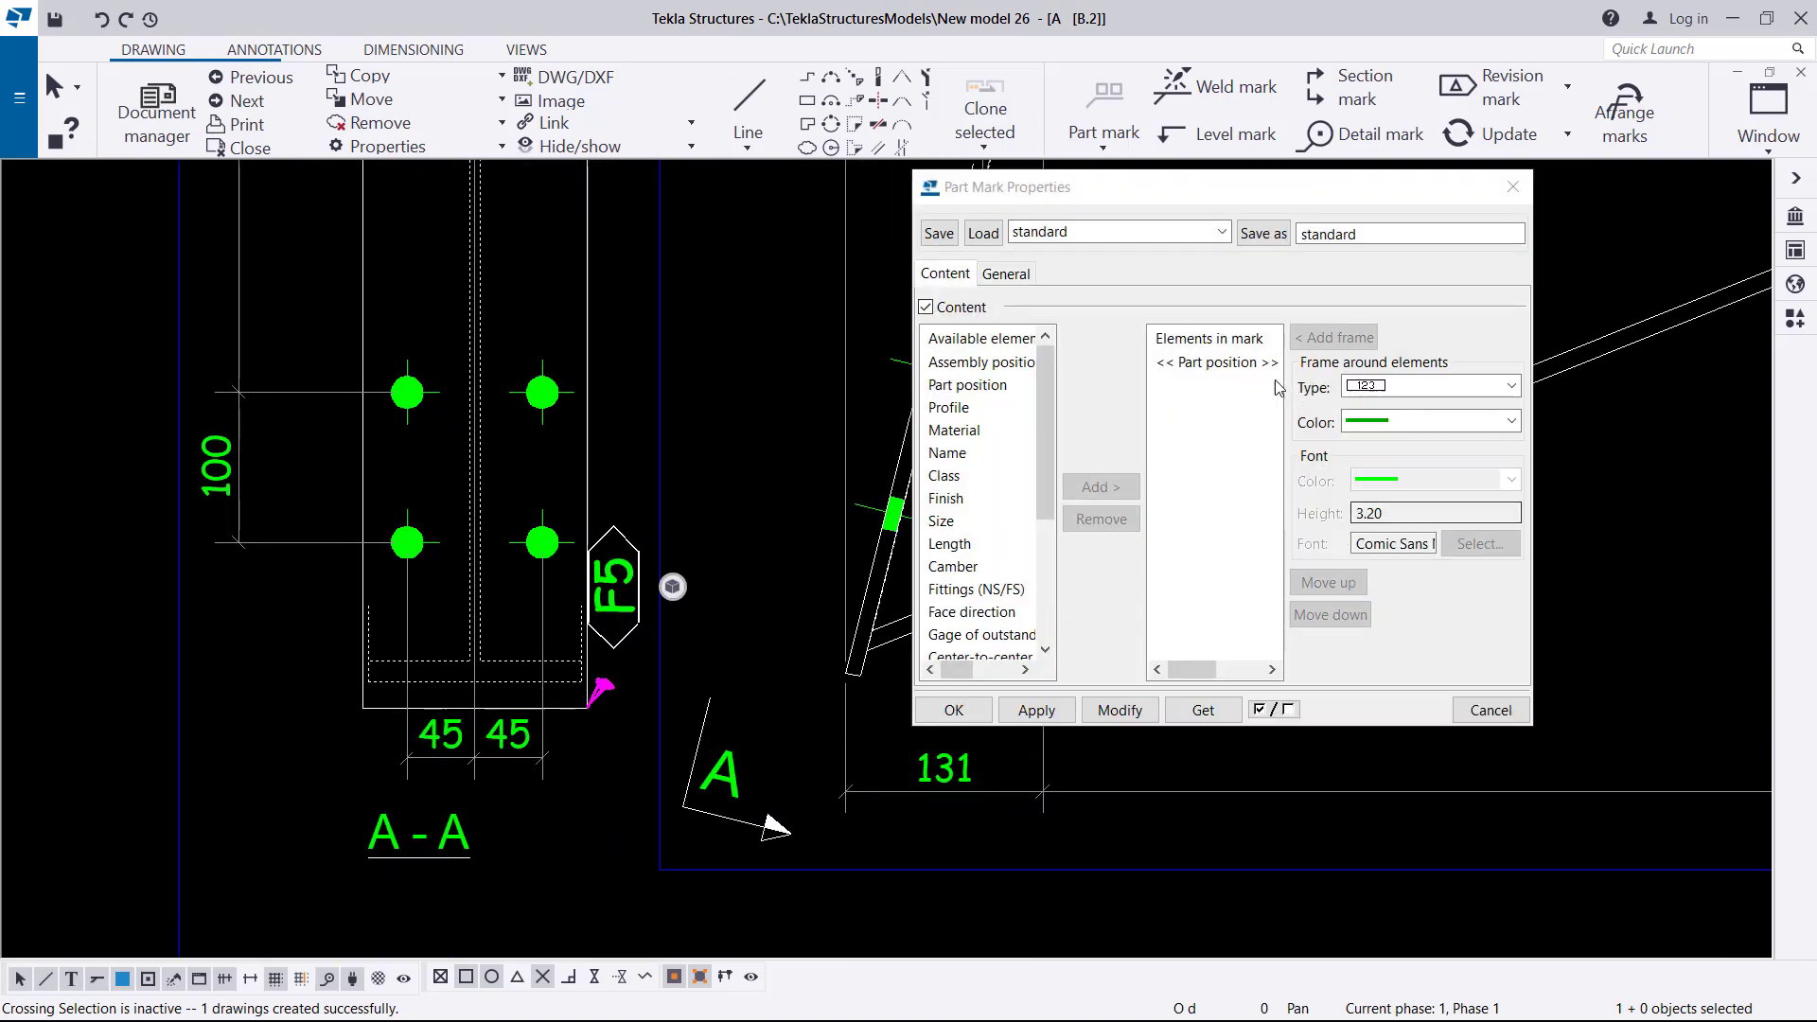
click(1009, 274)
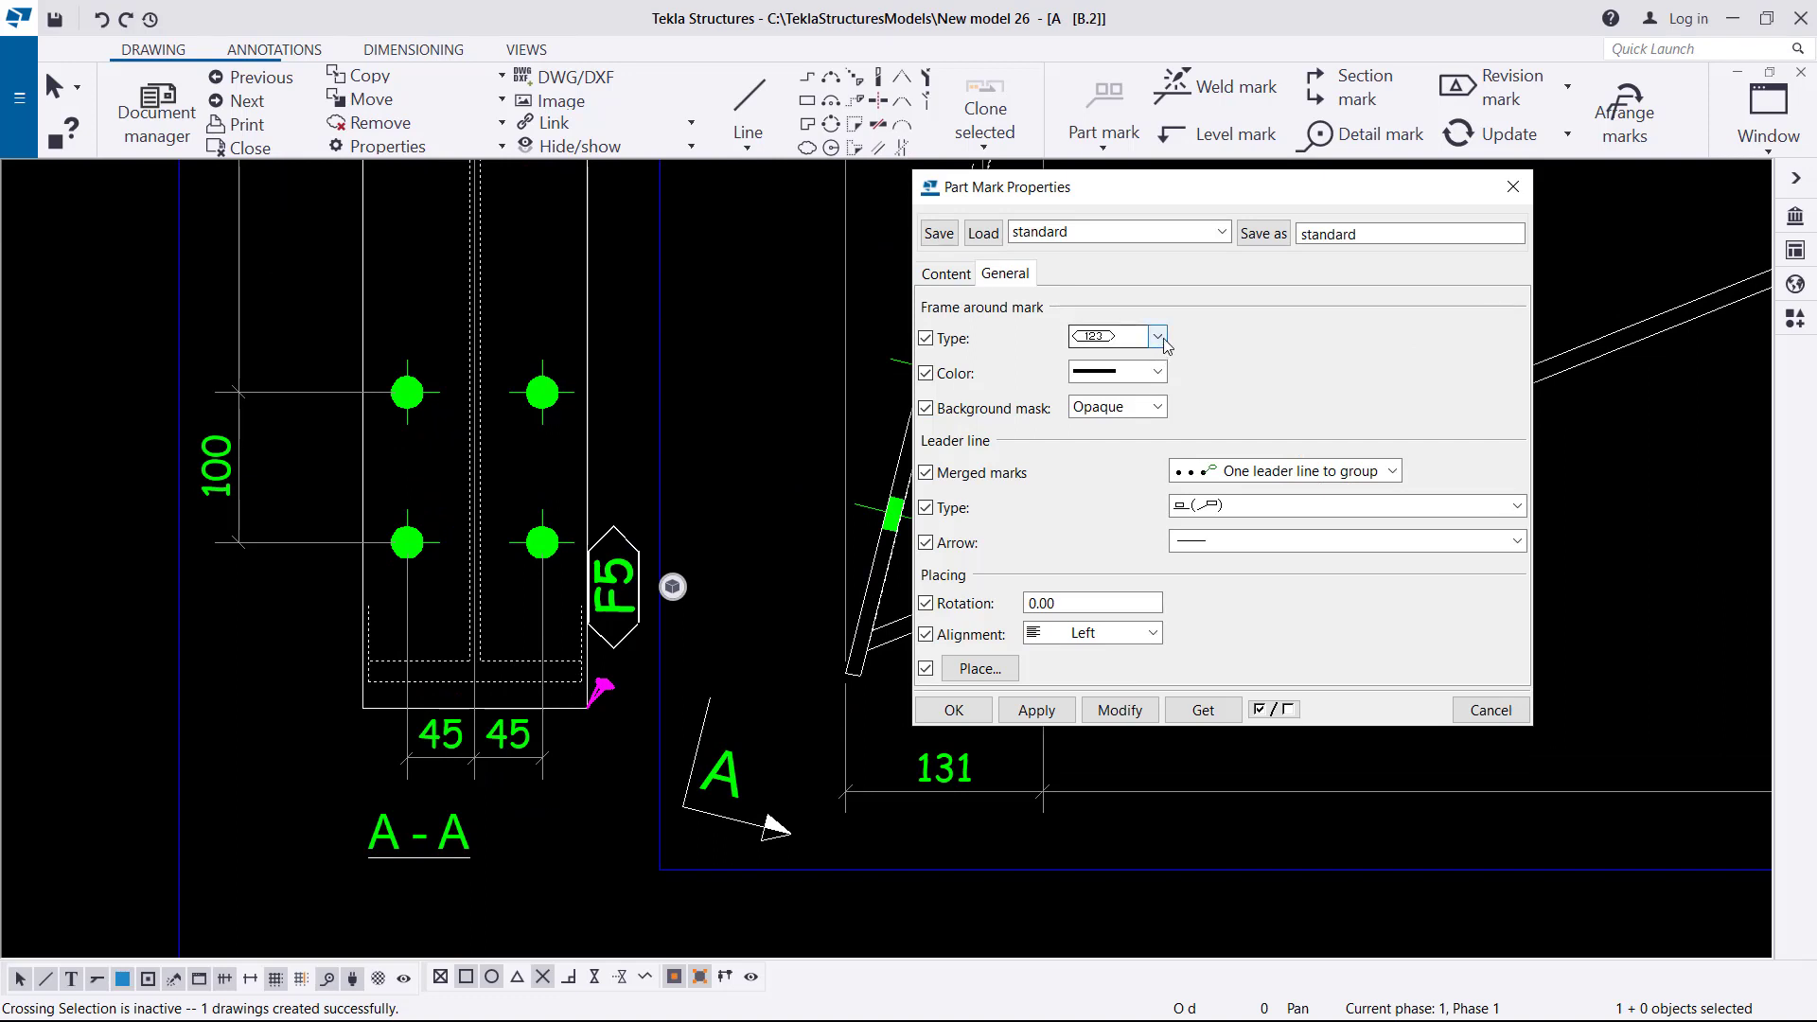
click(1157, 338)
click(1107, 374)
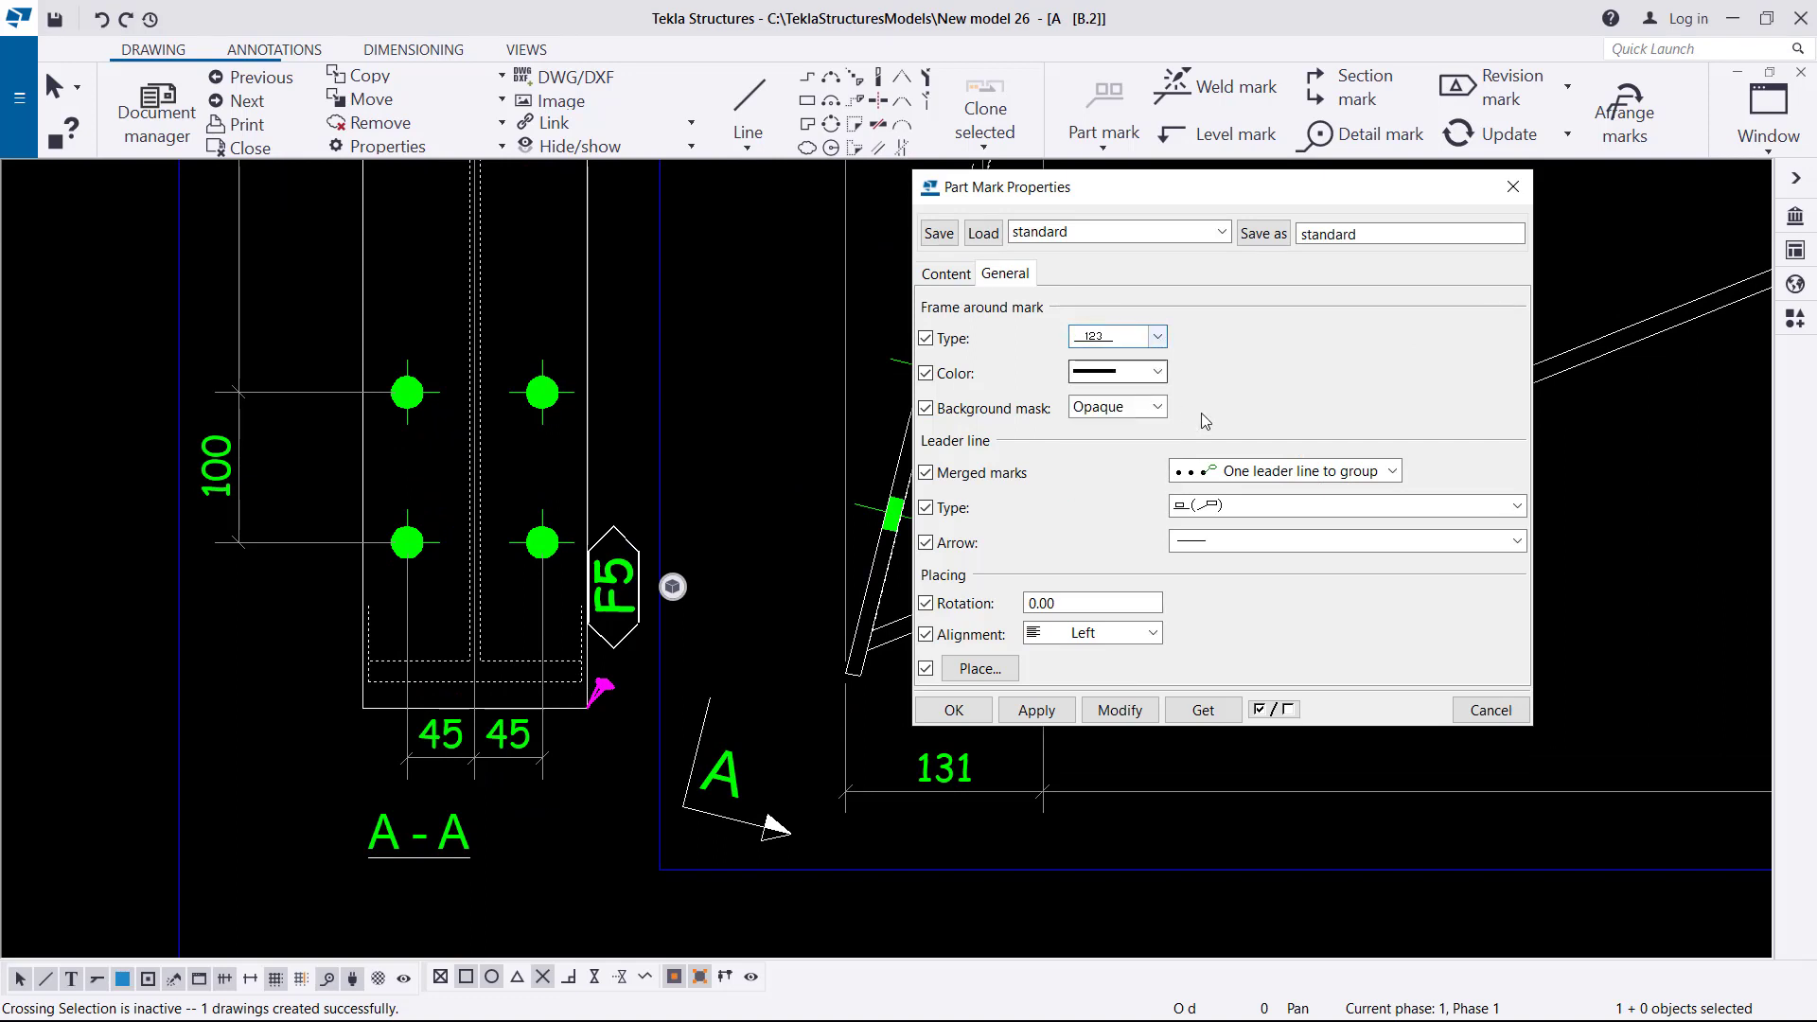
Step: Set the F5 mark's leader line to the angled type with a filled arrowhead and apply the properties
click(1367, 507)
click(1220, 530)
click(1188, 541)
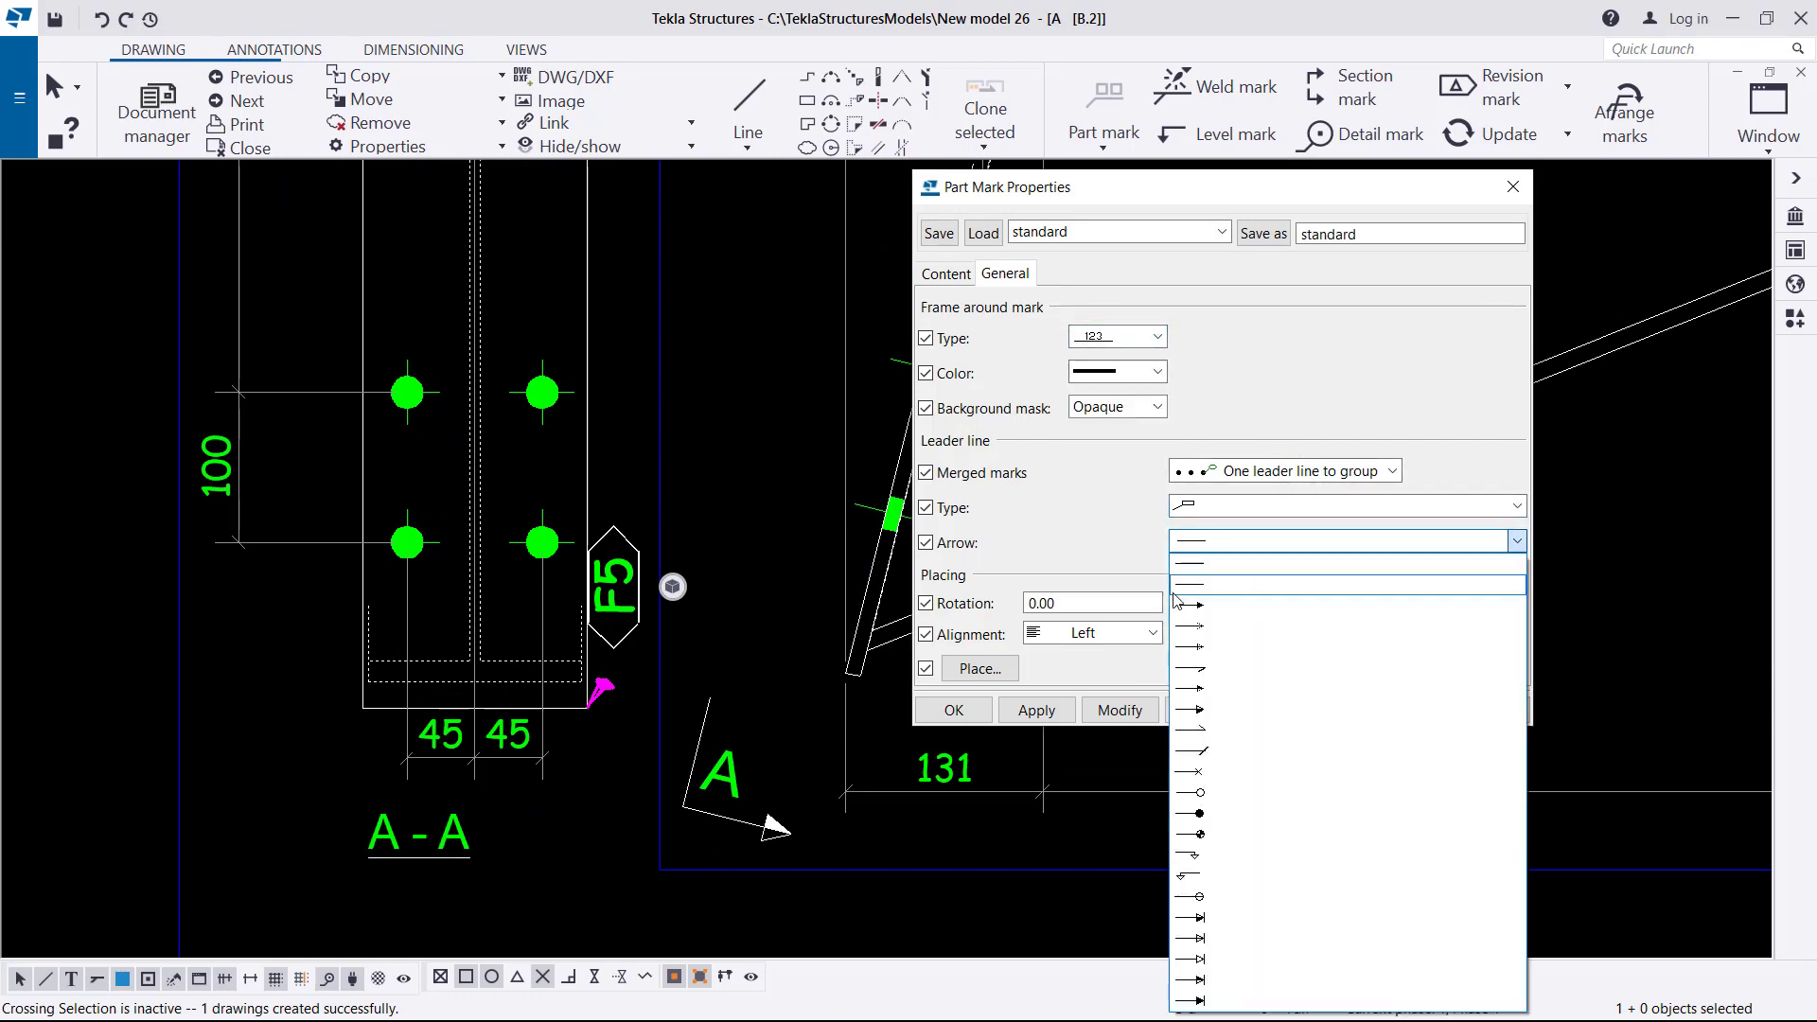
click(1202, 611)
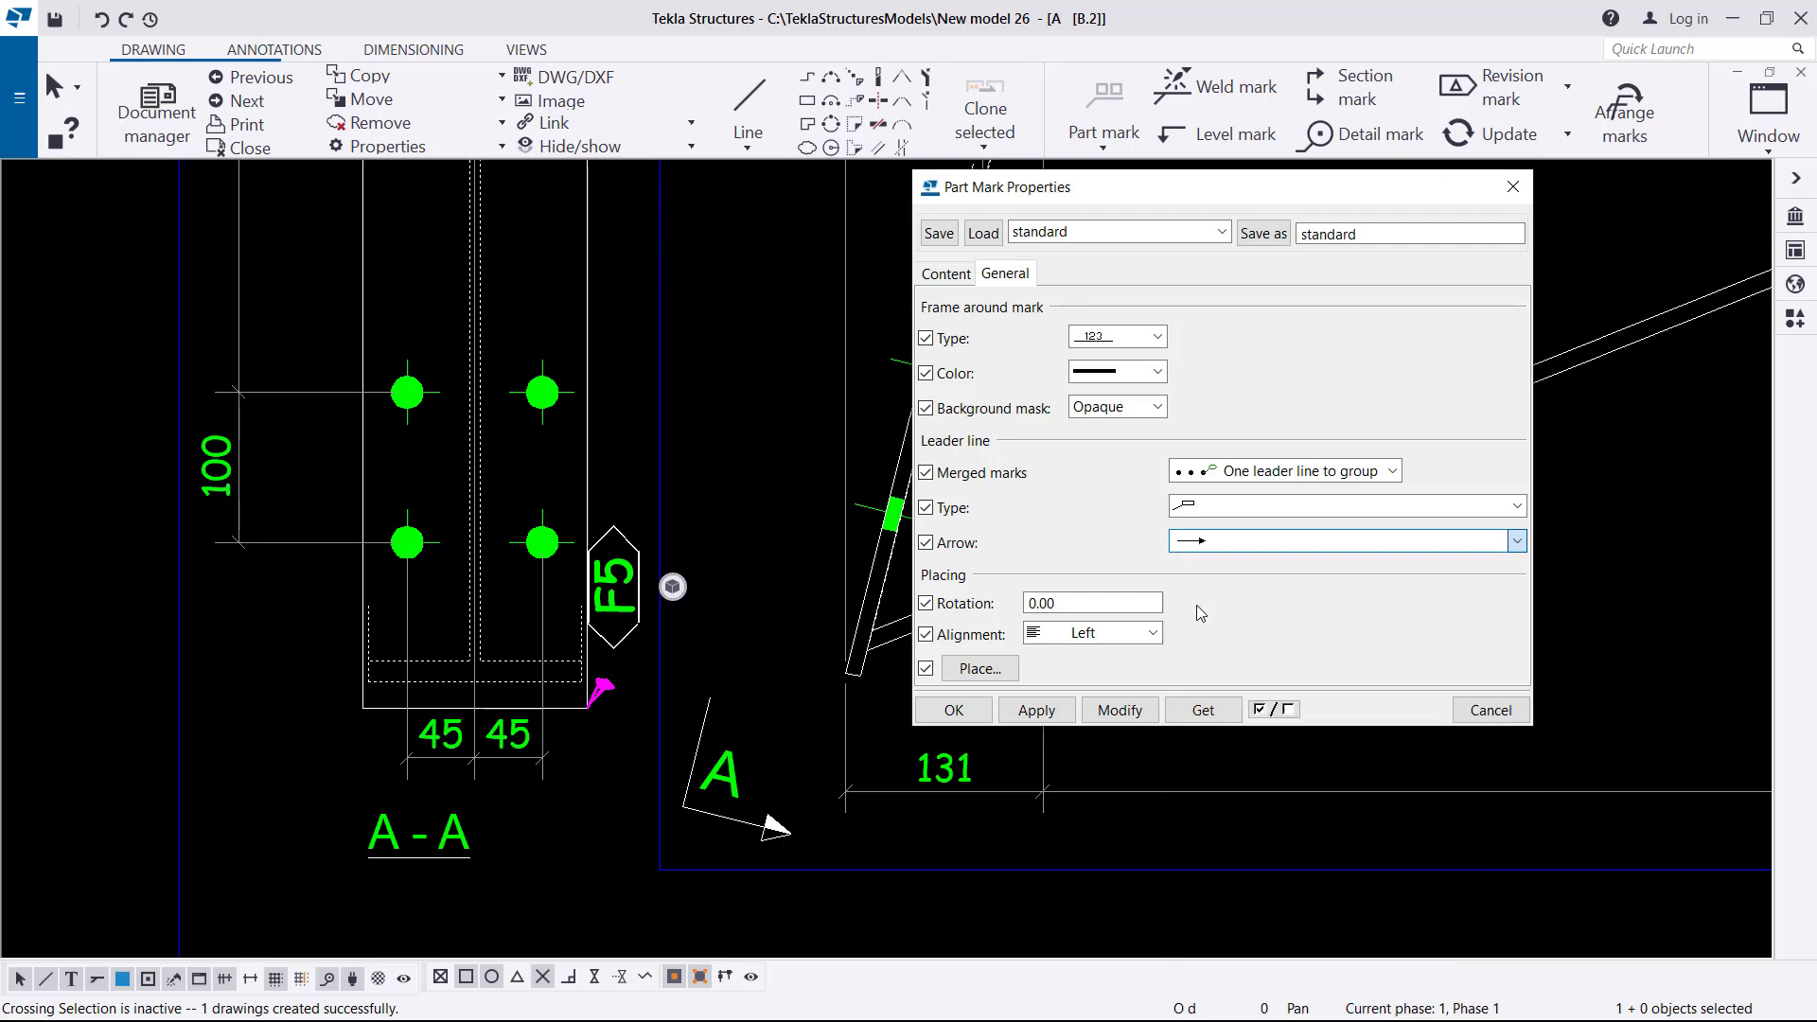
click(1113, 719)
click(954, 709)
Step: Move the F5 mark to the gap between section view A-A and the beam, near the top of the end plate
scroll(741, 738, up, 3)
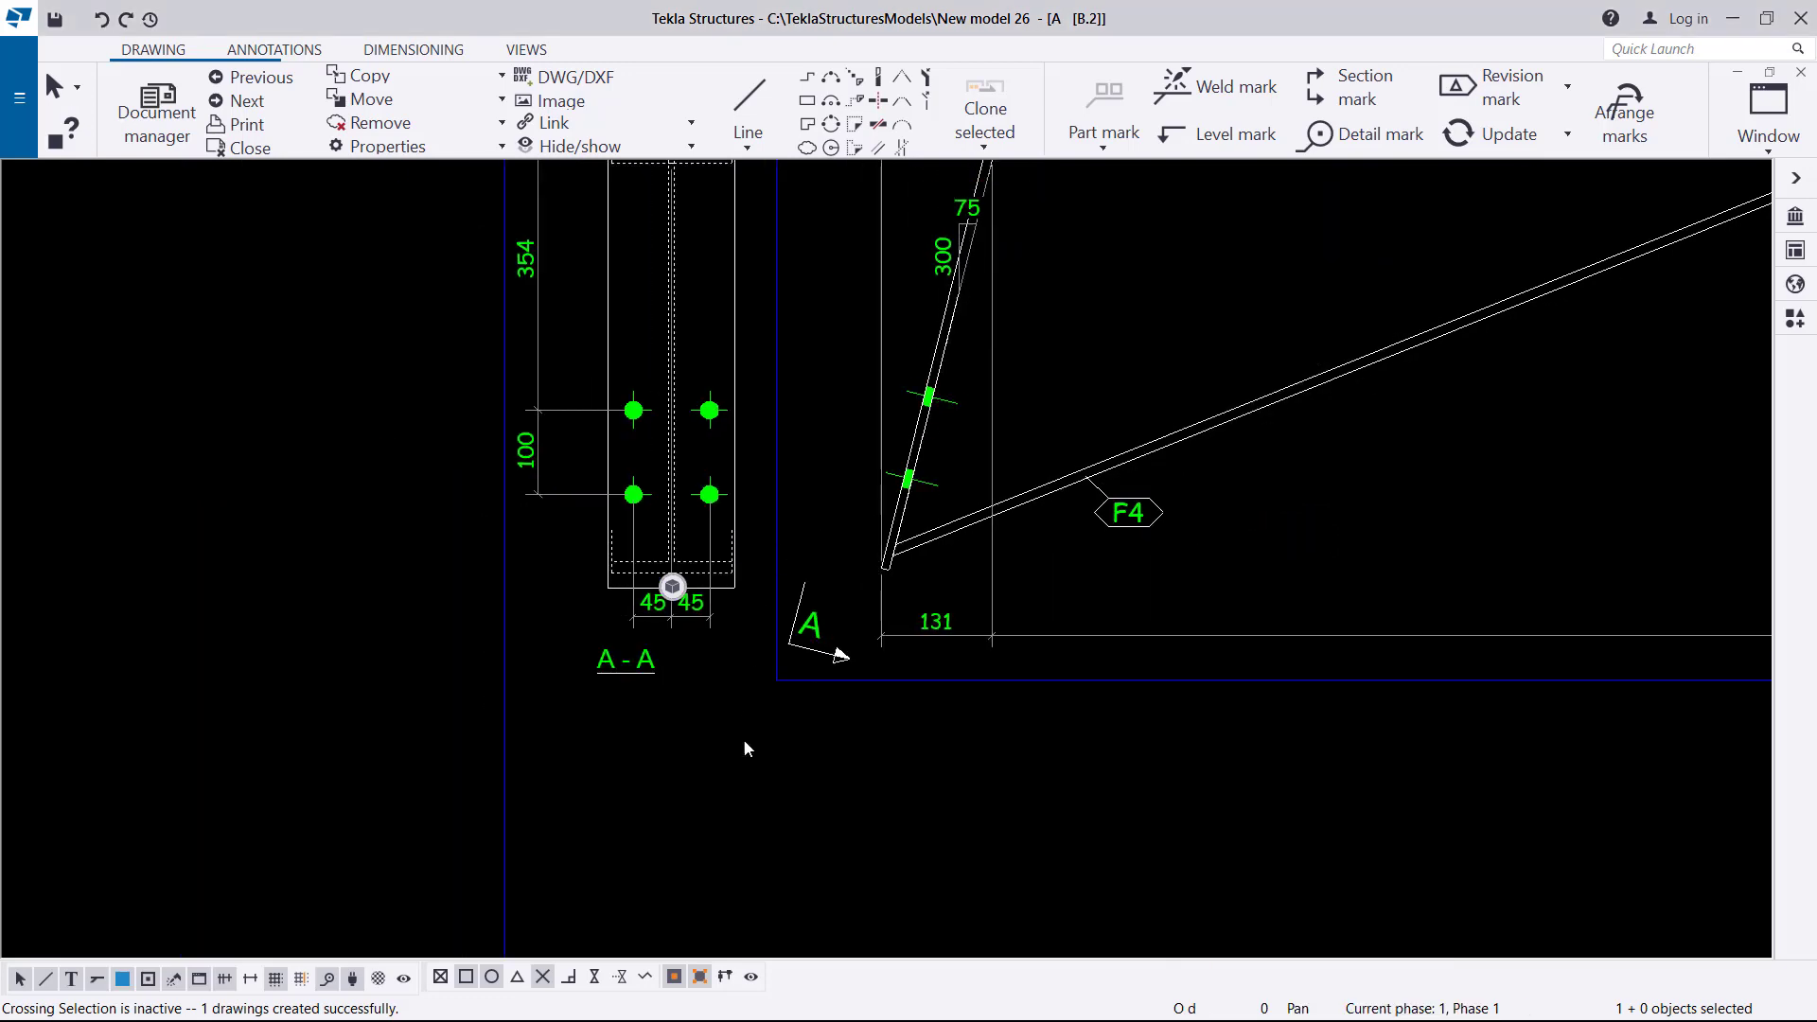
scroll(665, 233, up, 4)
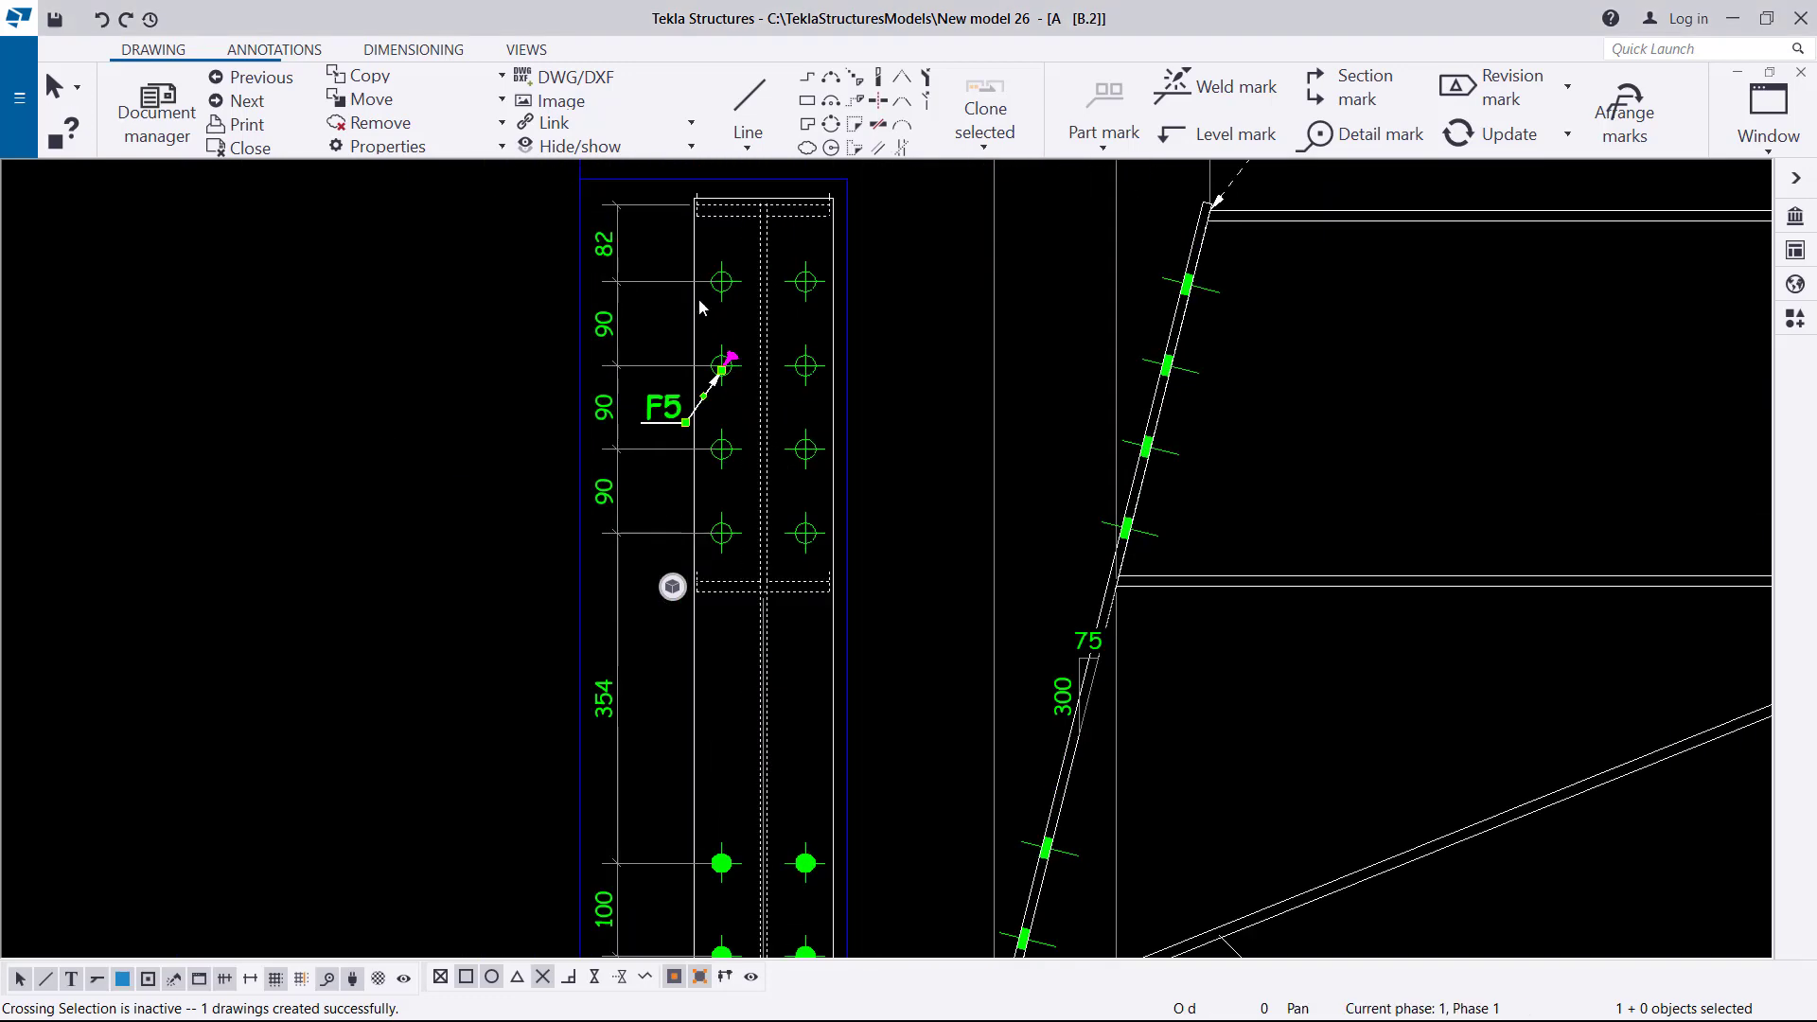
drag(682, 462, 994, 268)
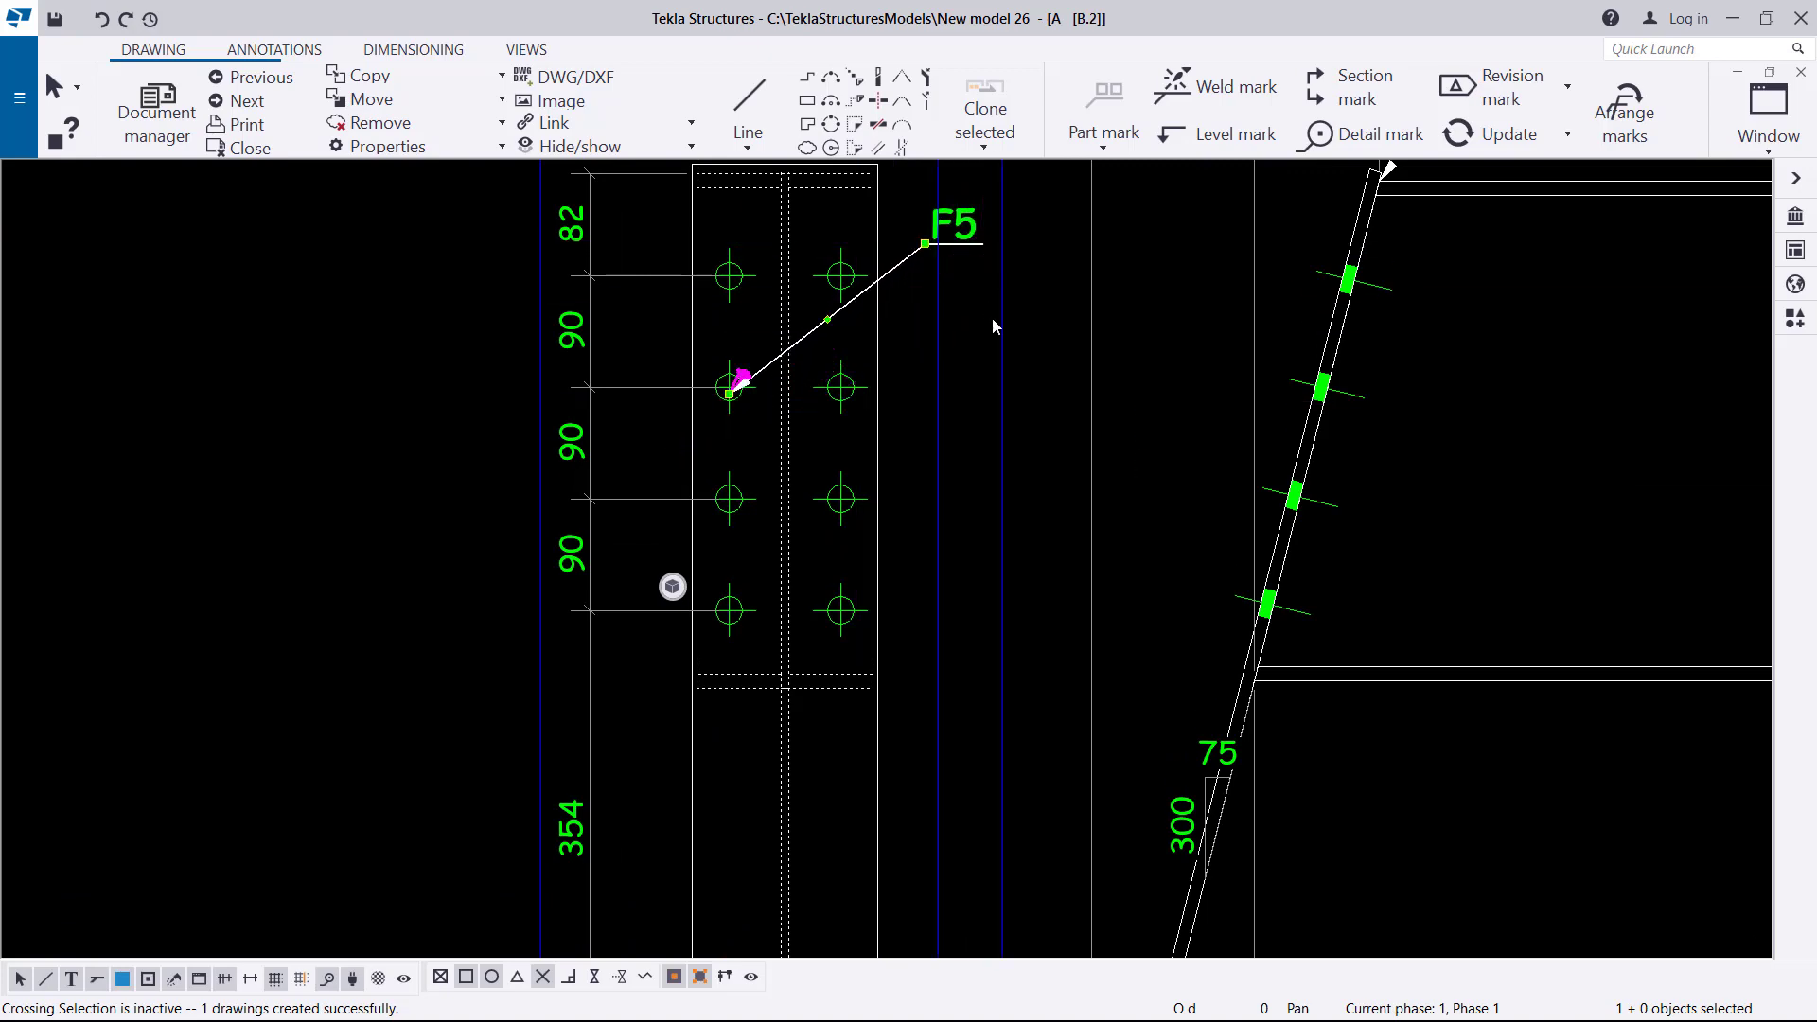
scroll(842, 355, down, 2)
Step: Change the bolt representation of the lower bolt group in section view A-A to Symbol2 and apply it
scroll(849, 361, down, 2)
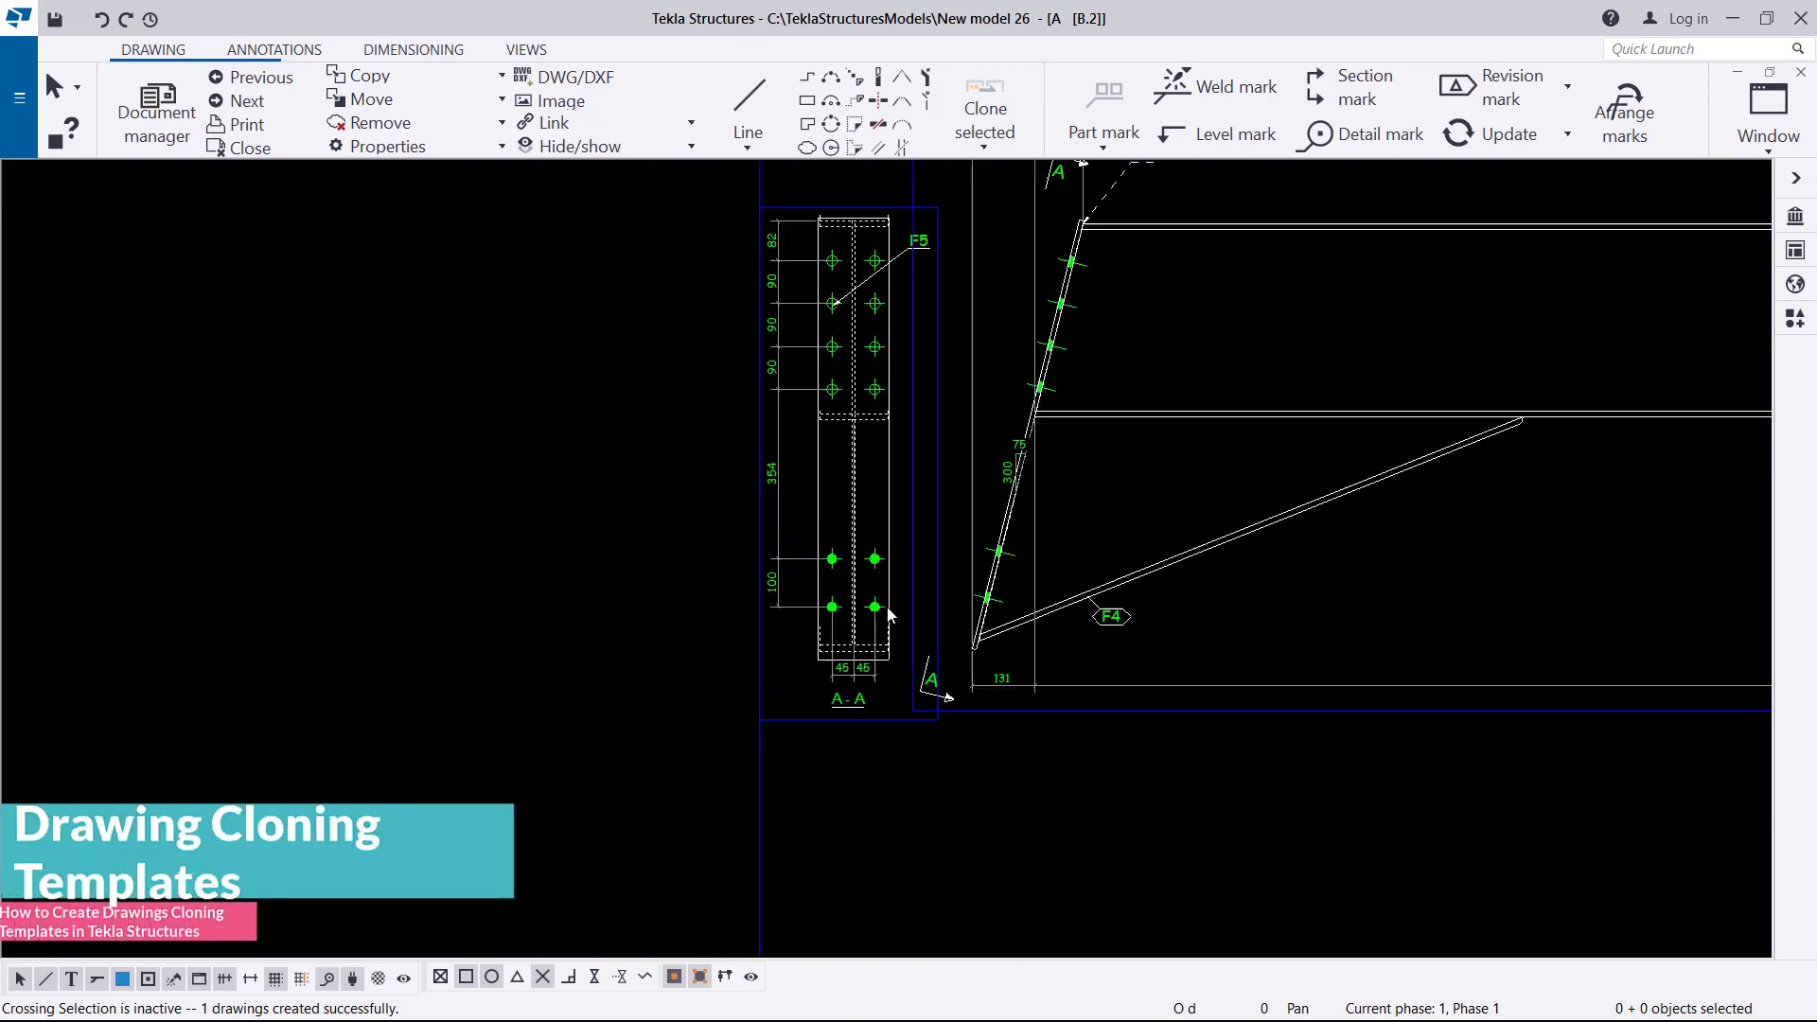
scroll(886, 522, up, 4)
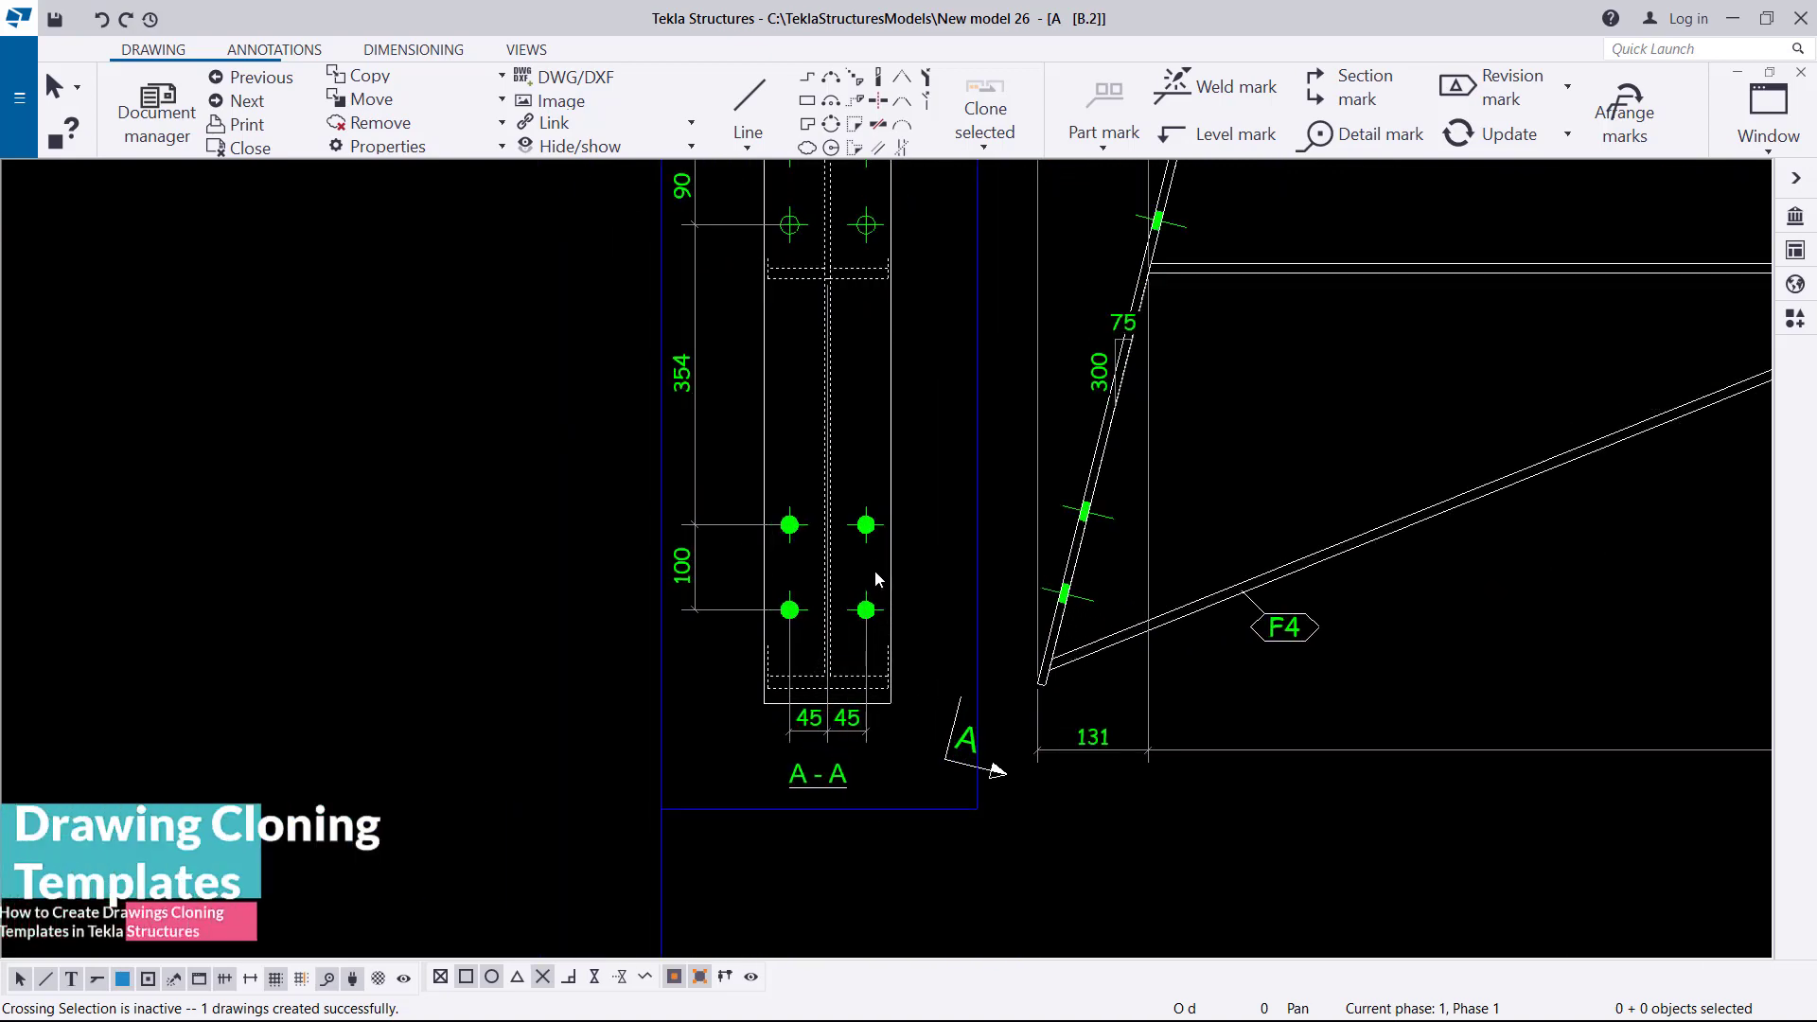
double_click(879, 512)
click(454, 383)
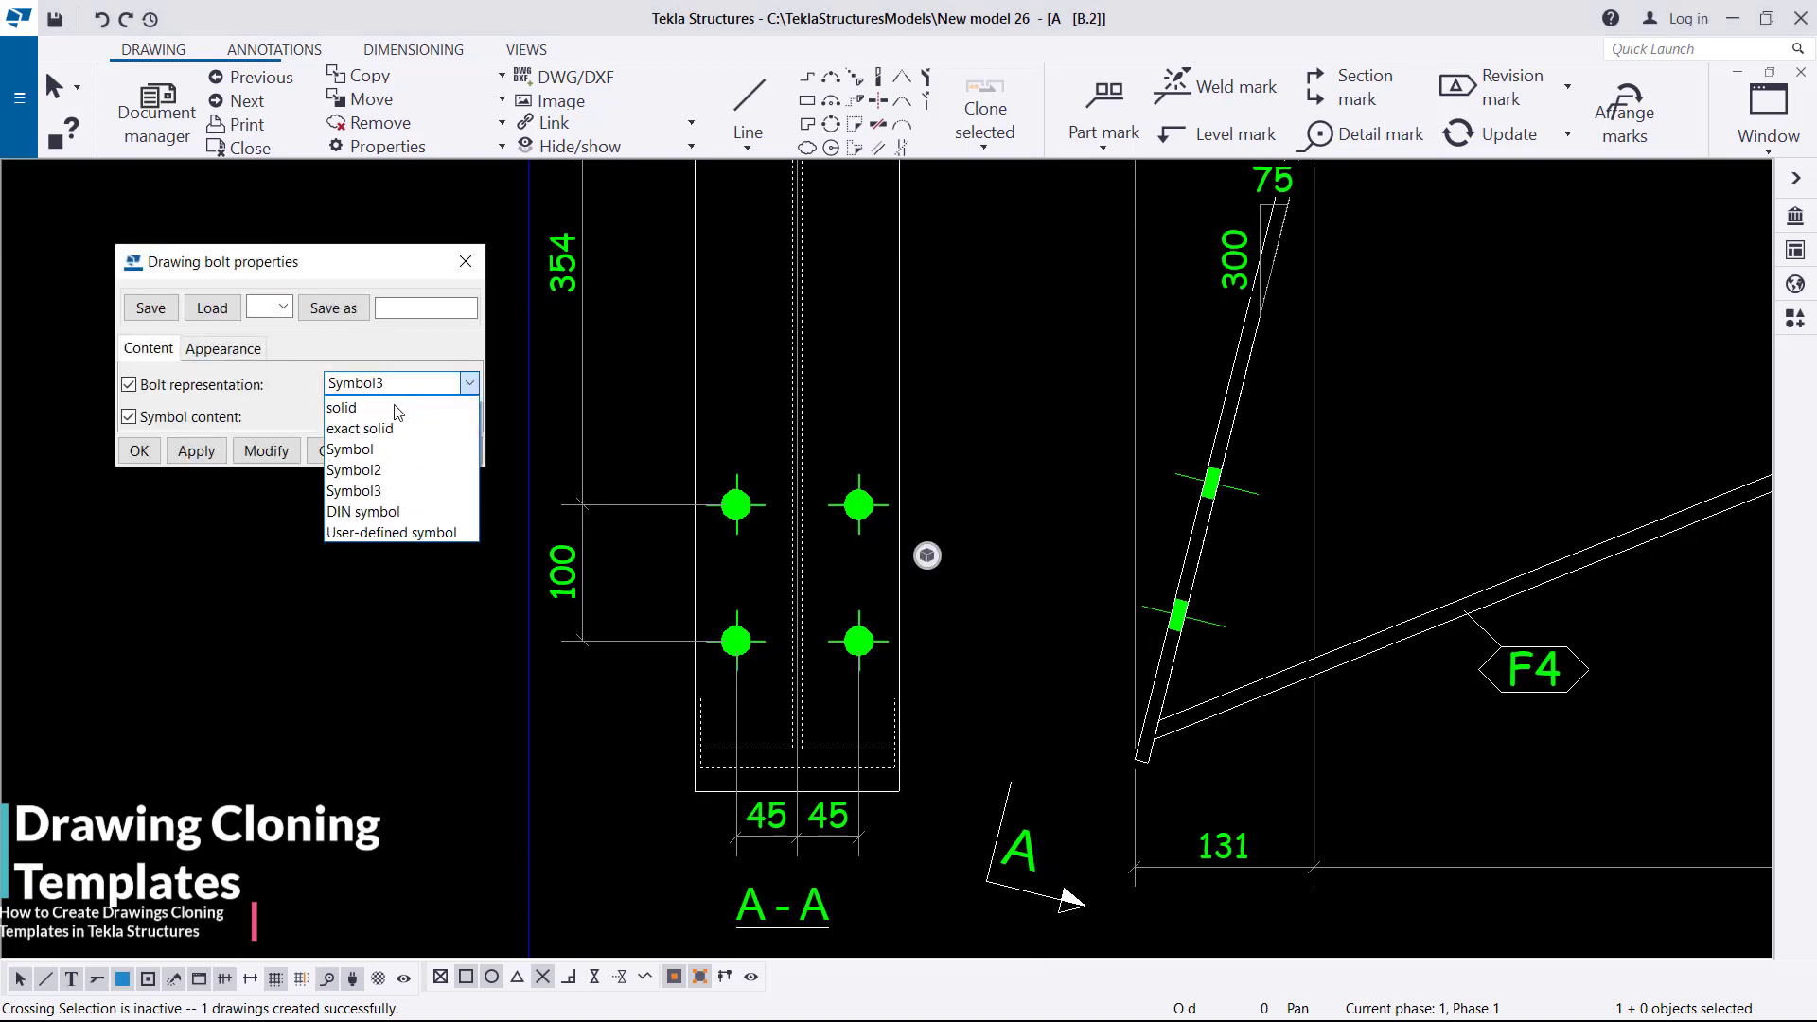
click(382, 463)
click(255, 452)
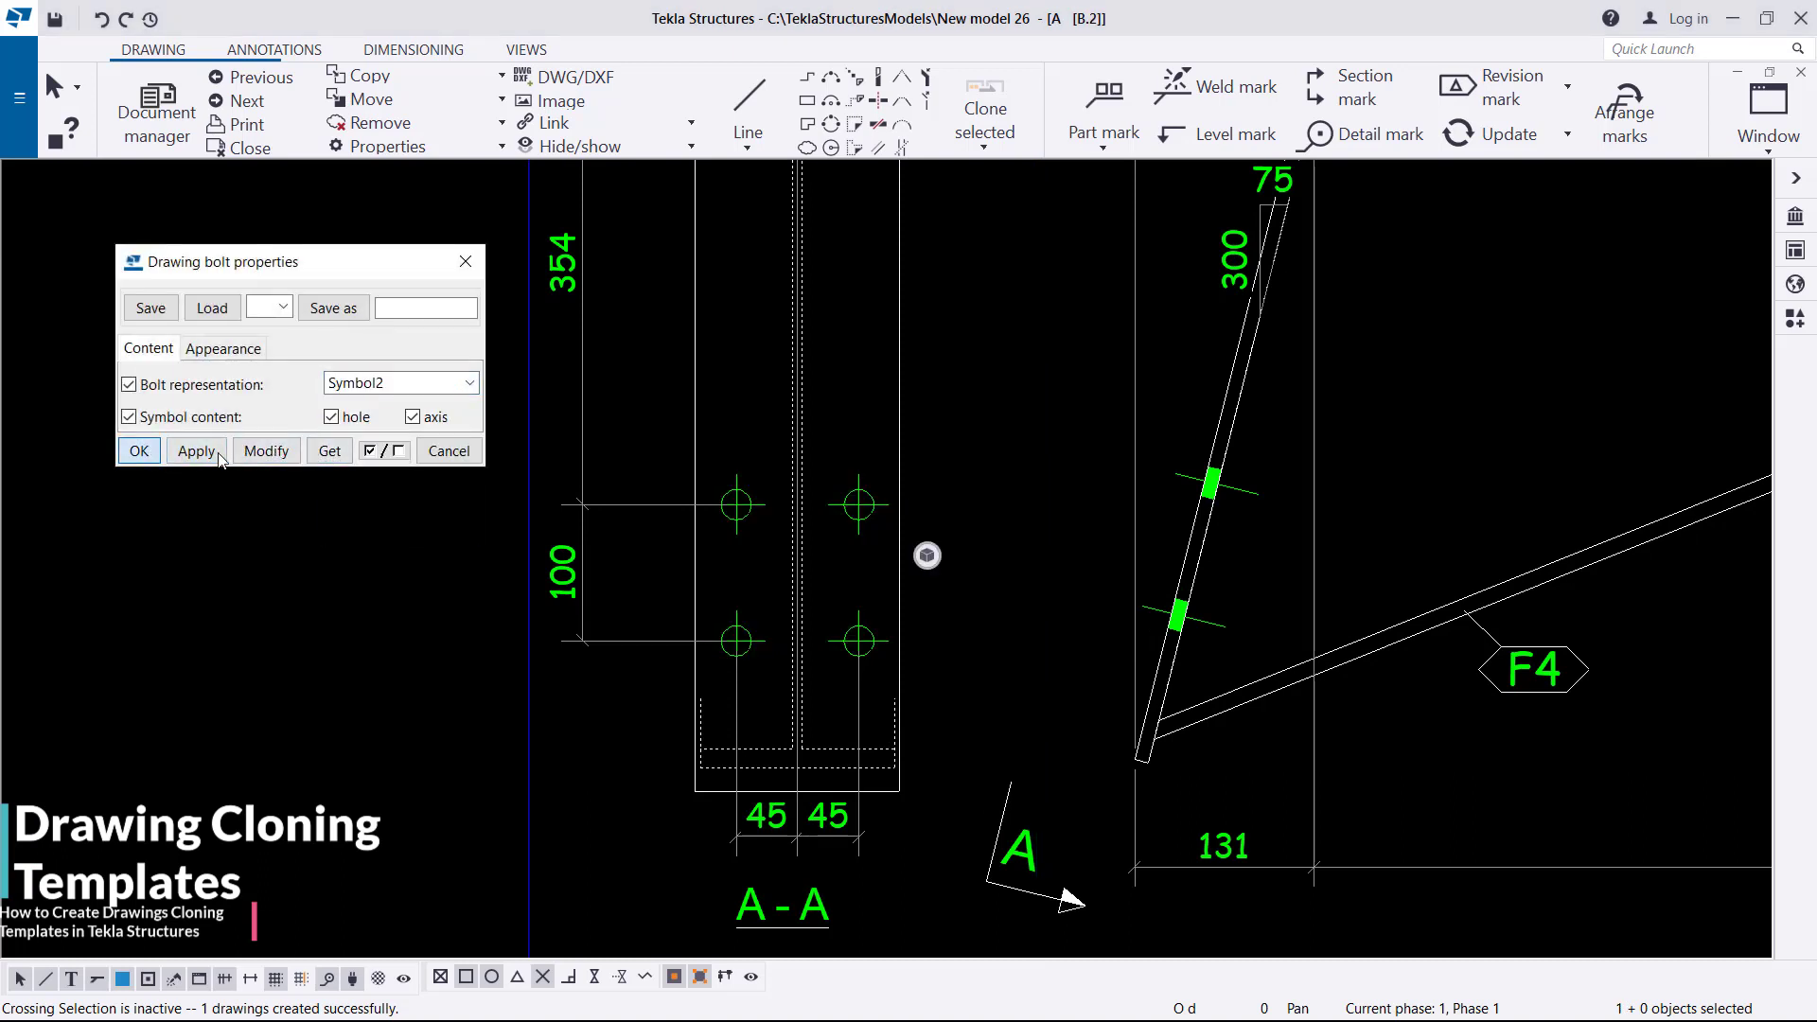
click(139, 451)
Step: In the properties of the F4 part mark on the long haunch flange, set the frame around the mark to the underline type
scroll(405, 494, down, 3)
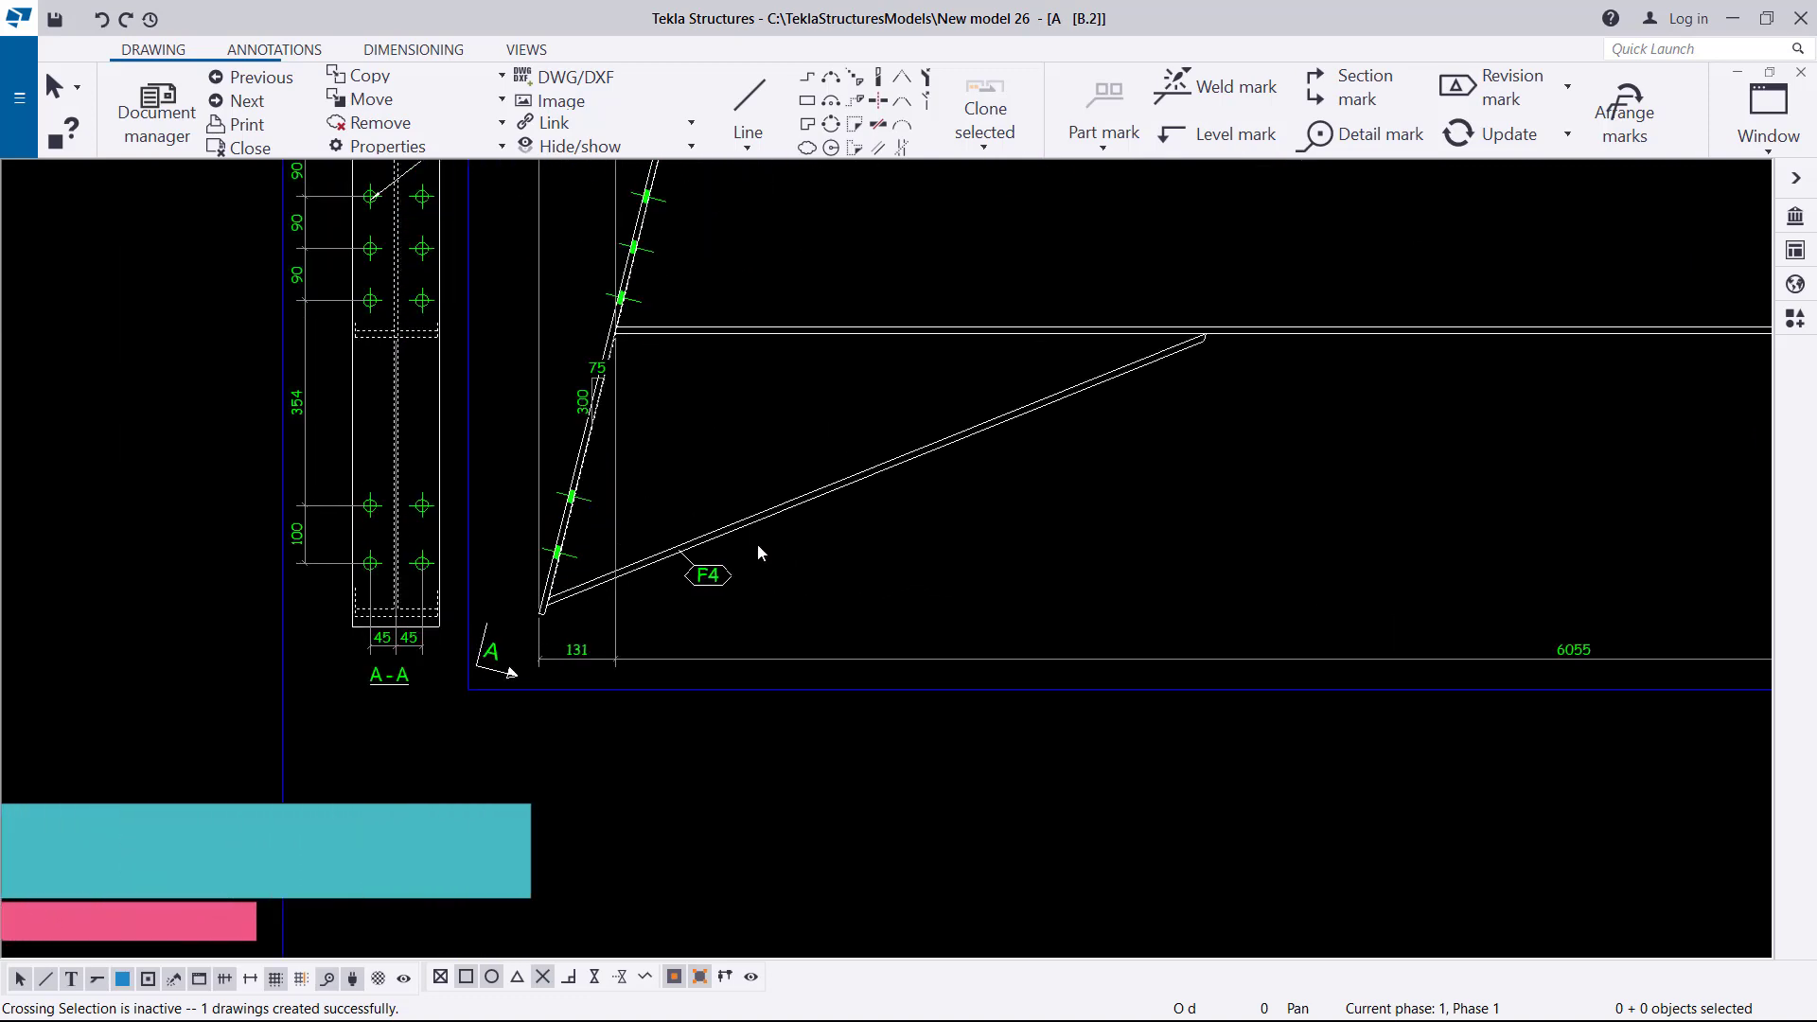
scroll(757, 543, up, 5)
double_click(660, 592)
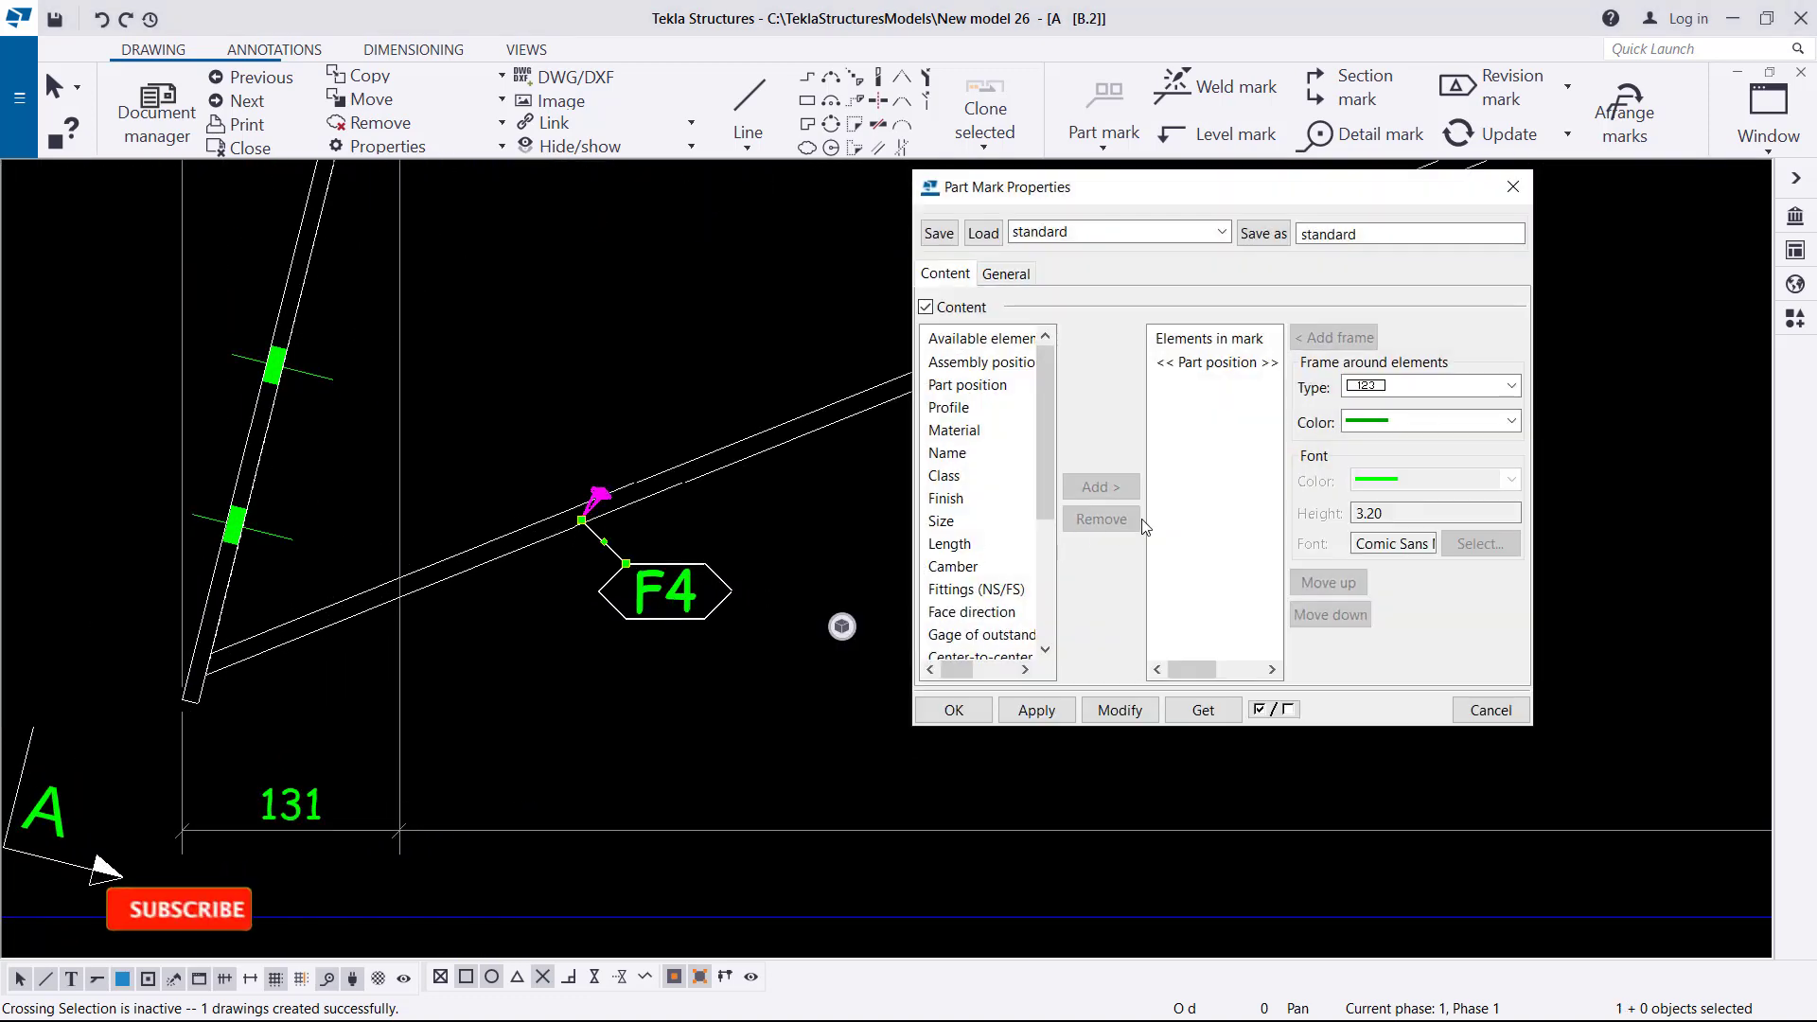
click(1004, 274)
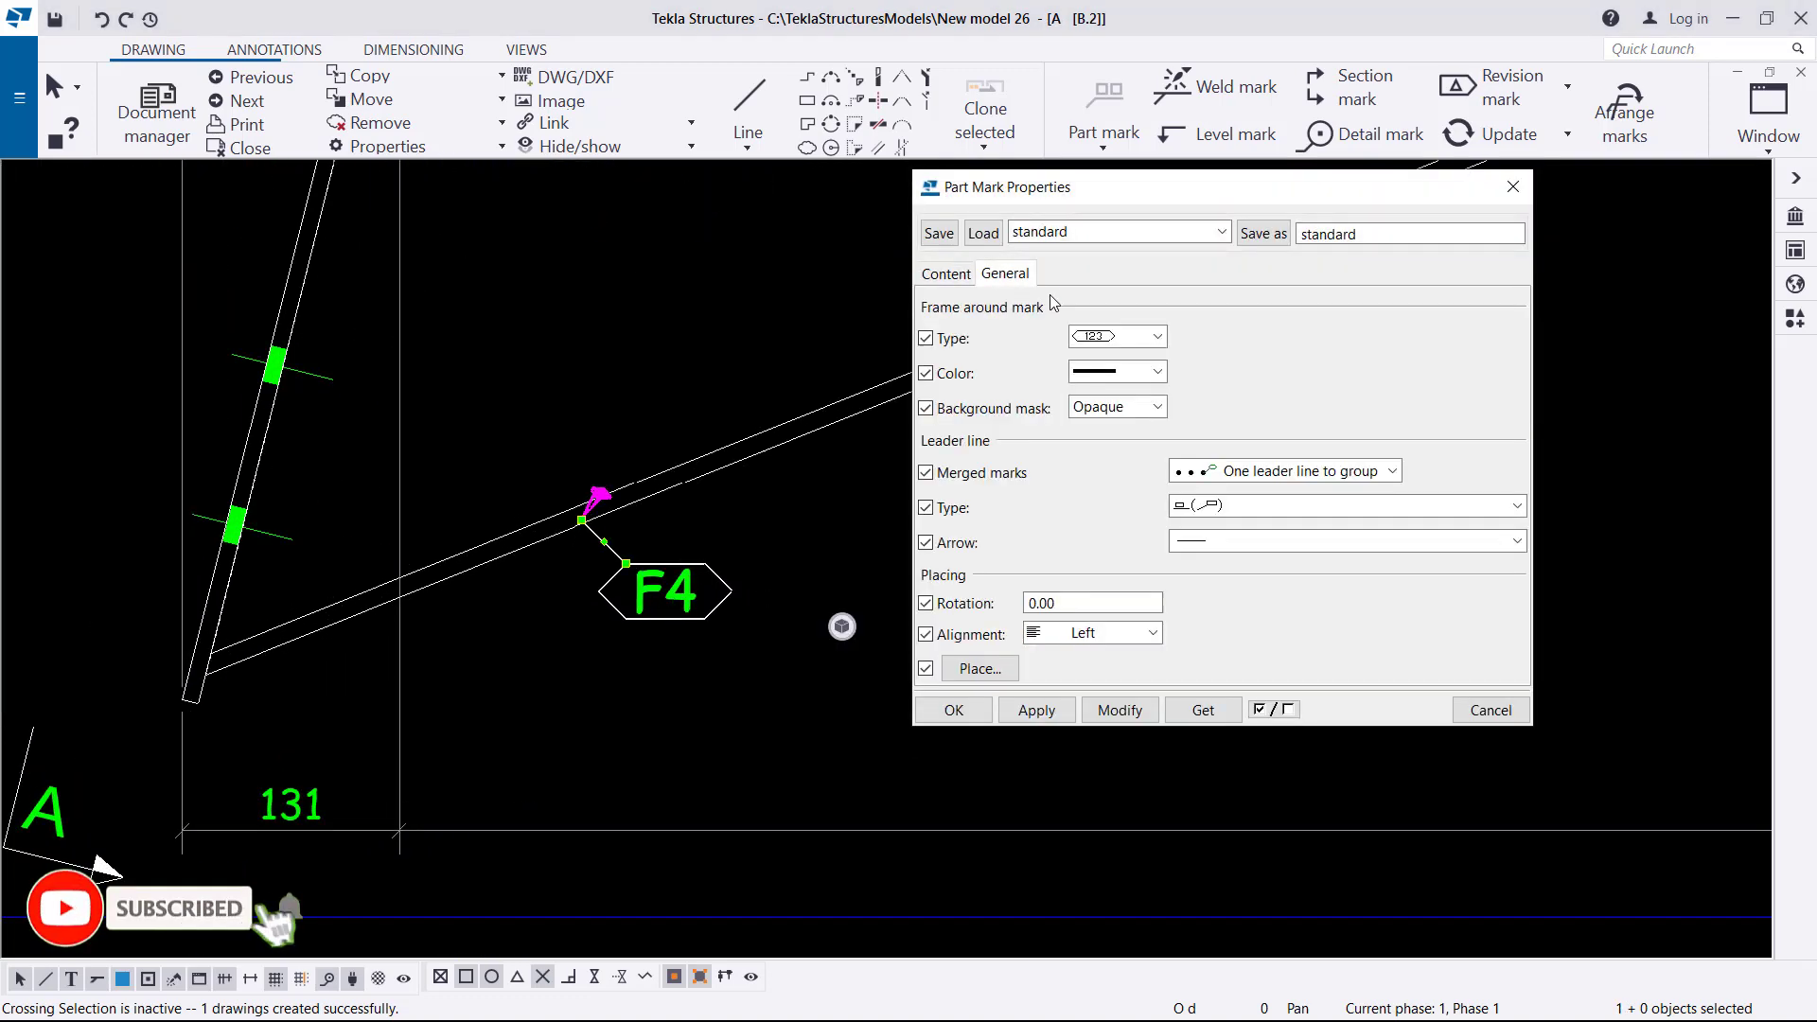
click(1156, 337)
click(1107, 373)
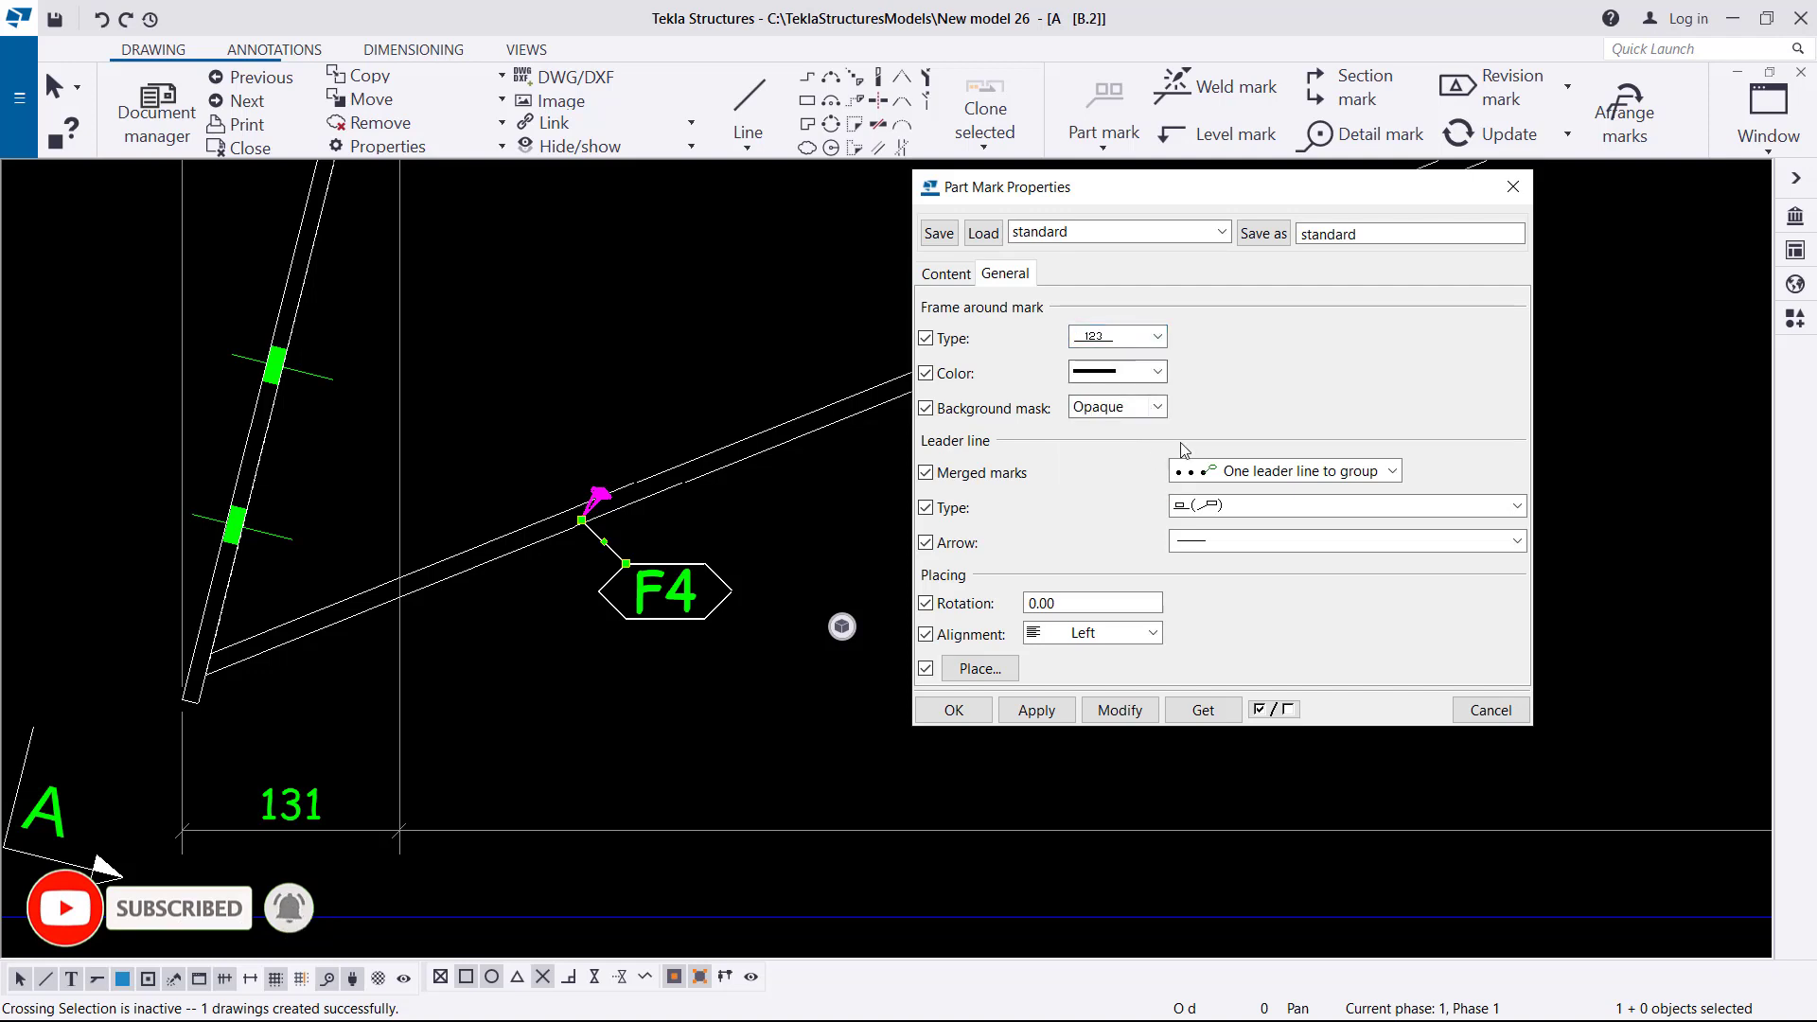
Step: Set the F4 mark's leader line to the angled type with a filled arrowhead and apply the properties
click(1334, 516)
click(1230, 538)
click(1258, 543)
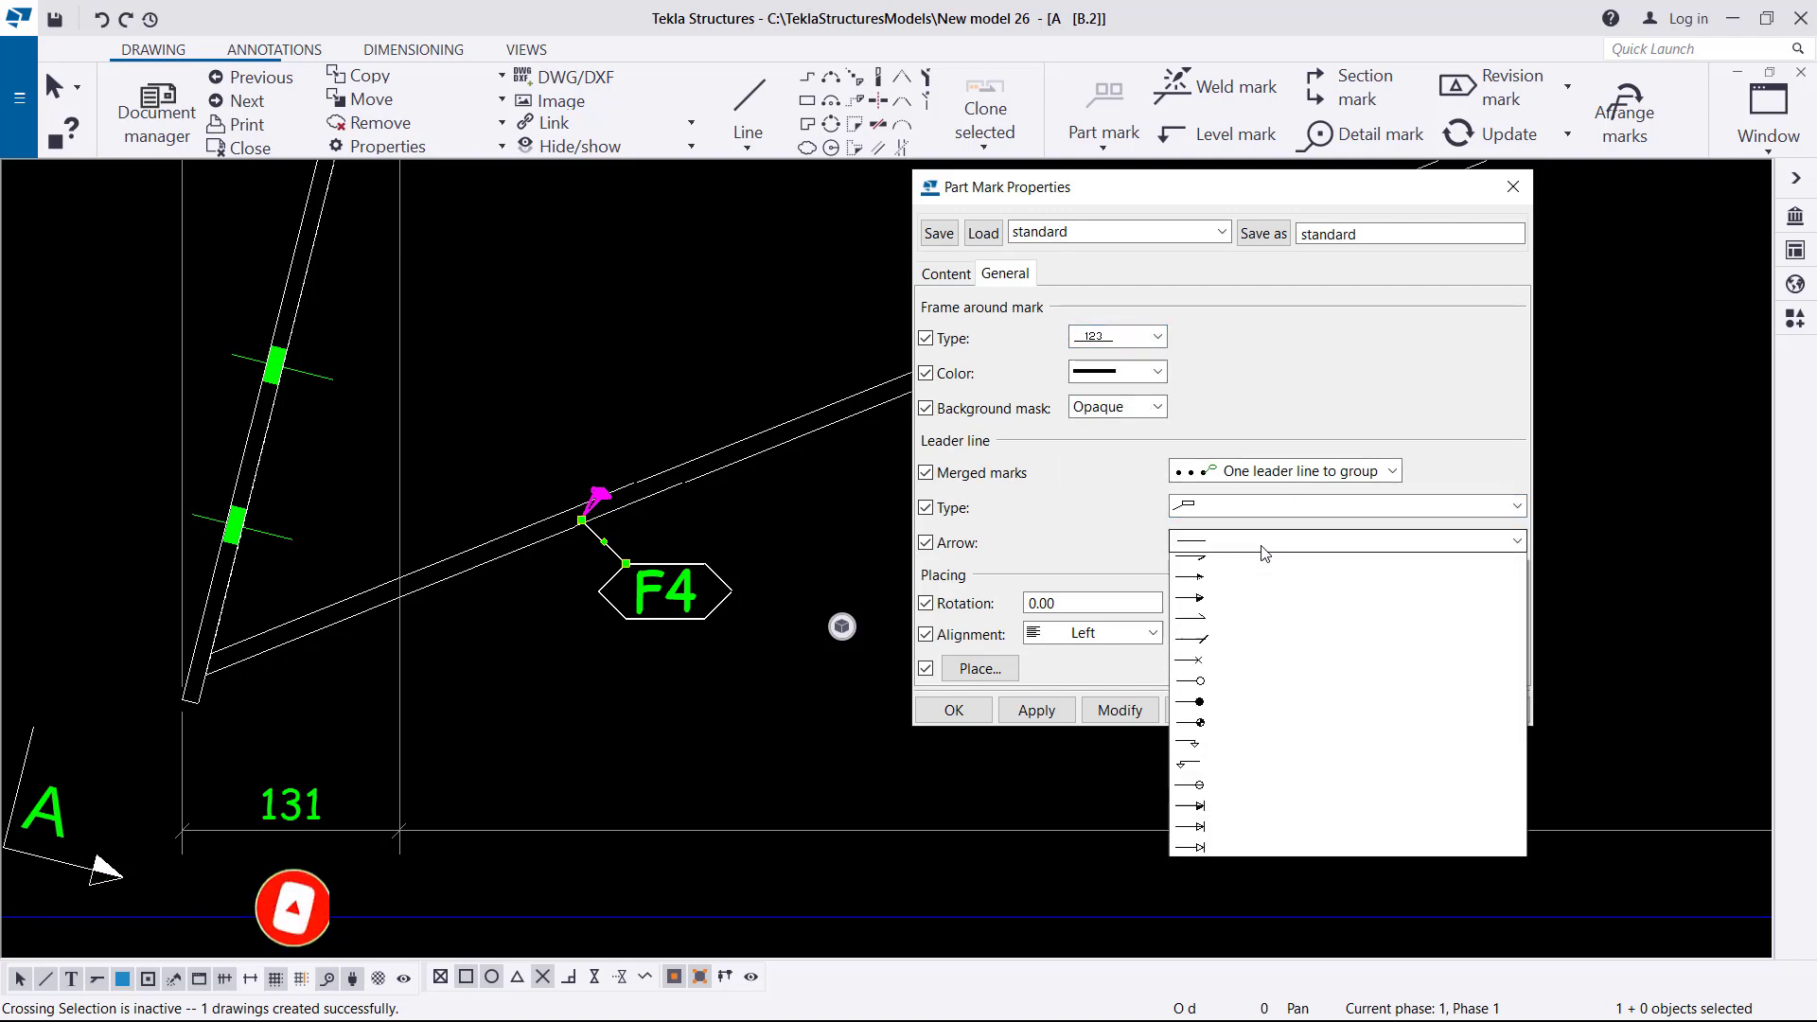
click(1212, 606)
click(1121, 712)
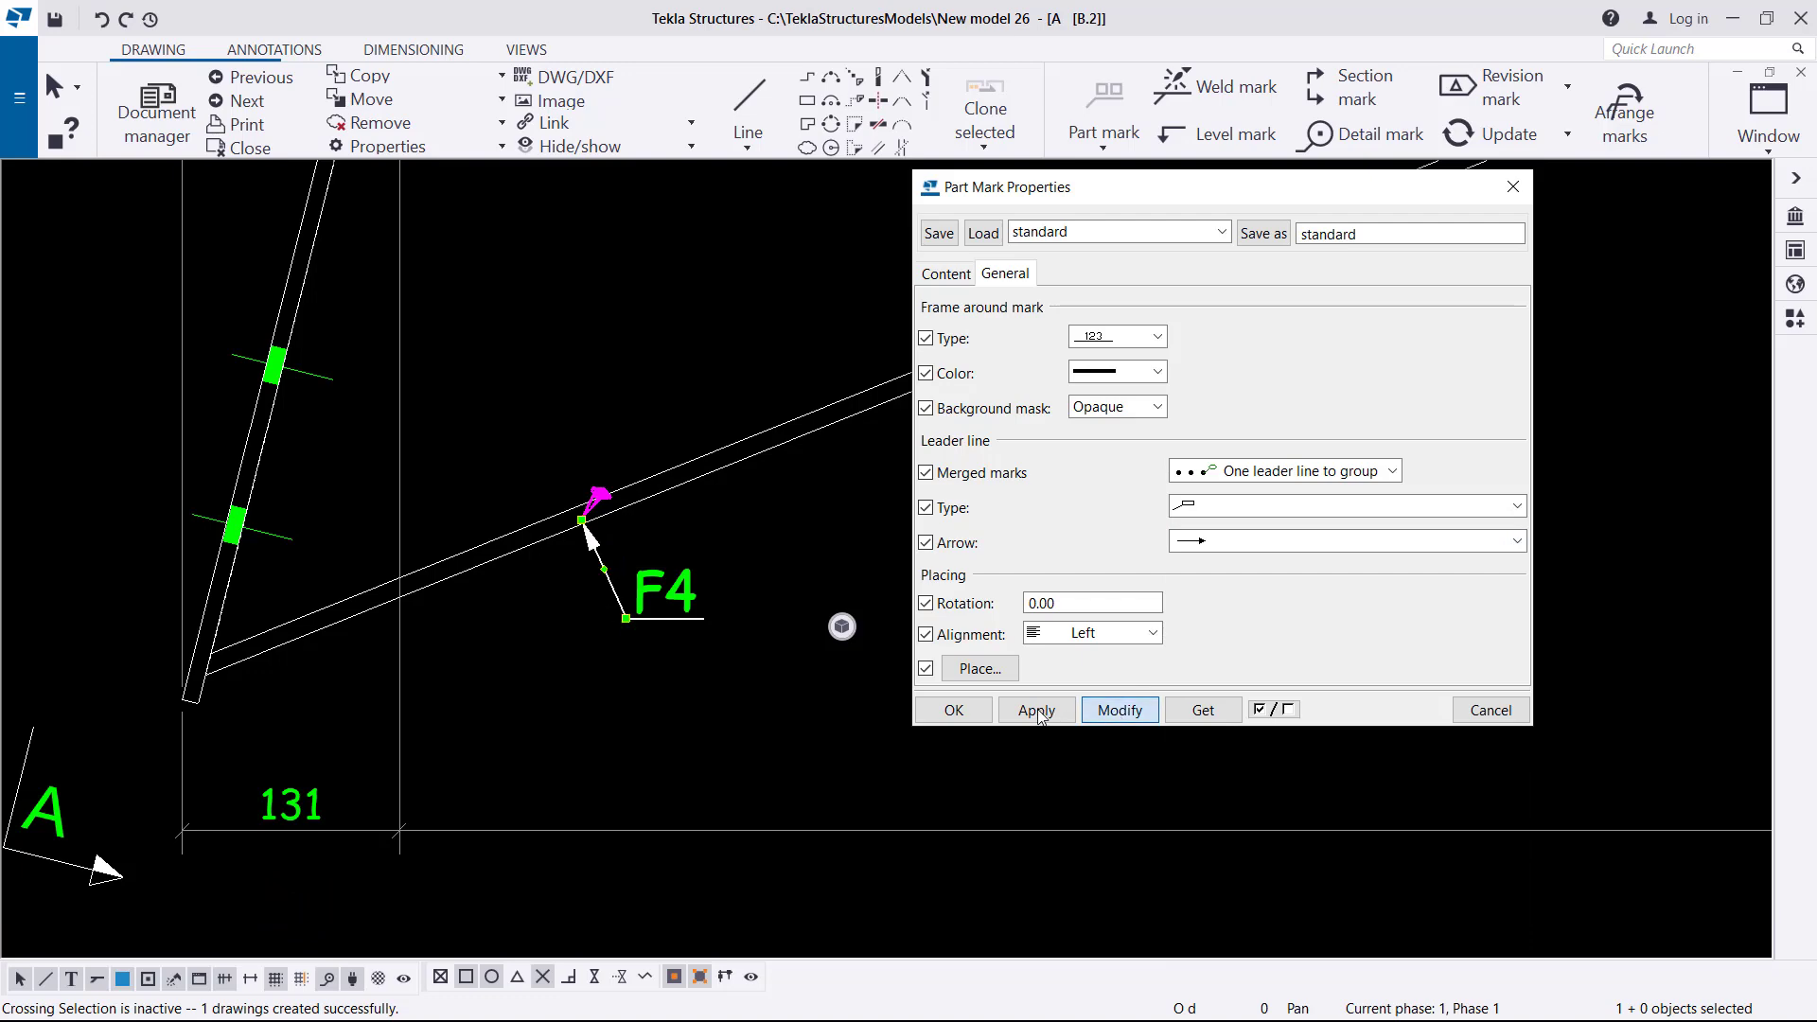
click(954, 710)
Step: Move the F4 mark away from the haunch flange into the free space below it, keeping its leader on the flange
drag(647, 634, 1249, 743)
scroll(629, 580, down, 5)
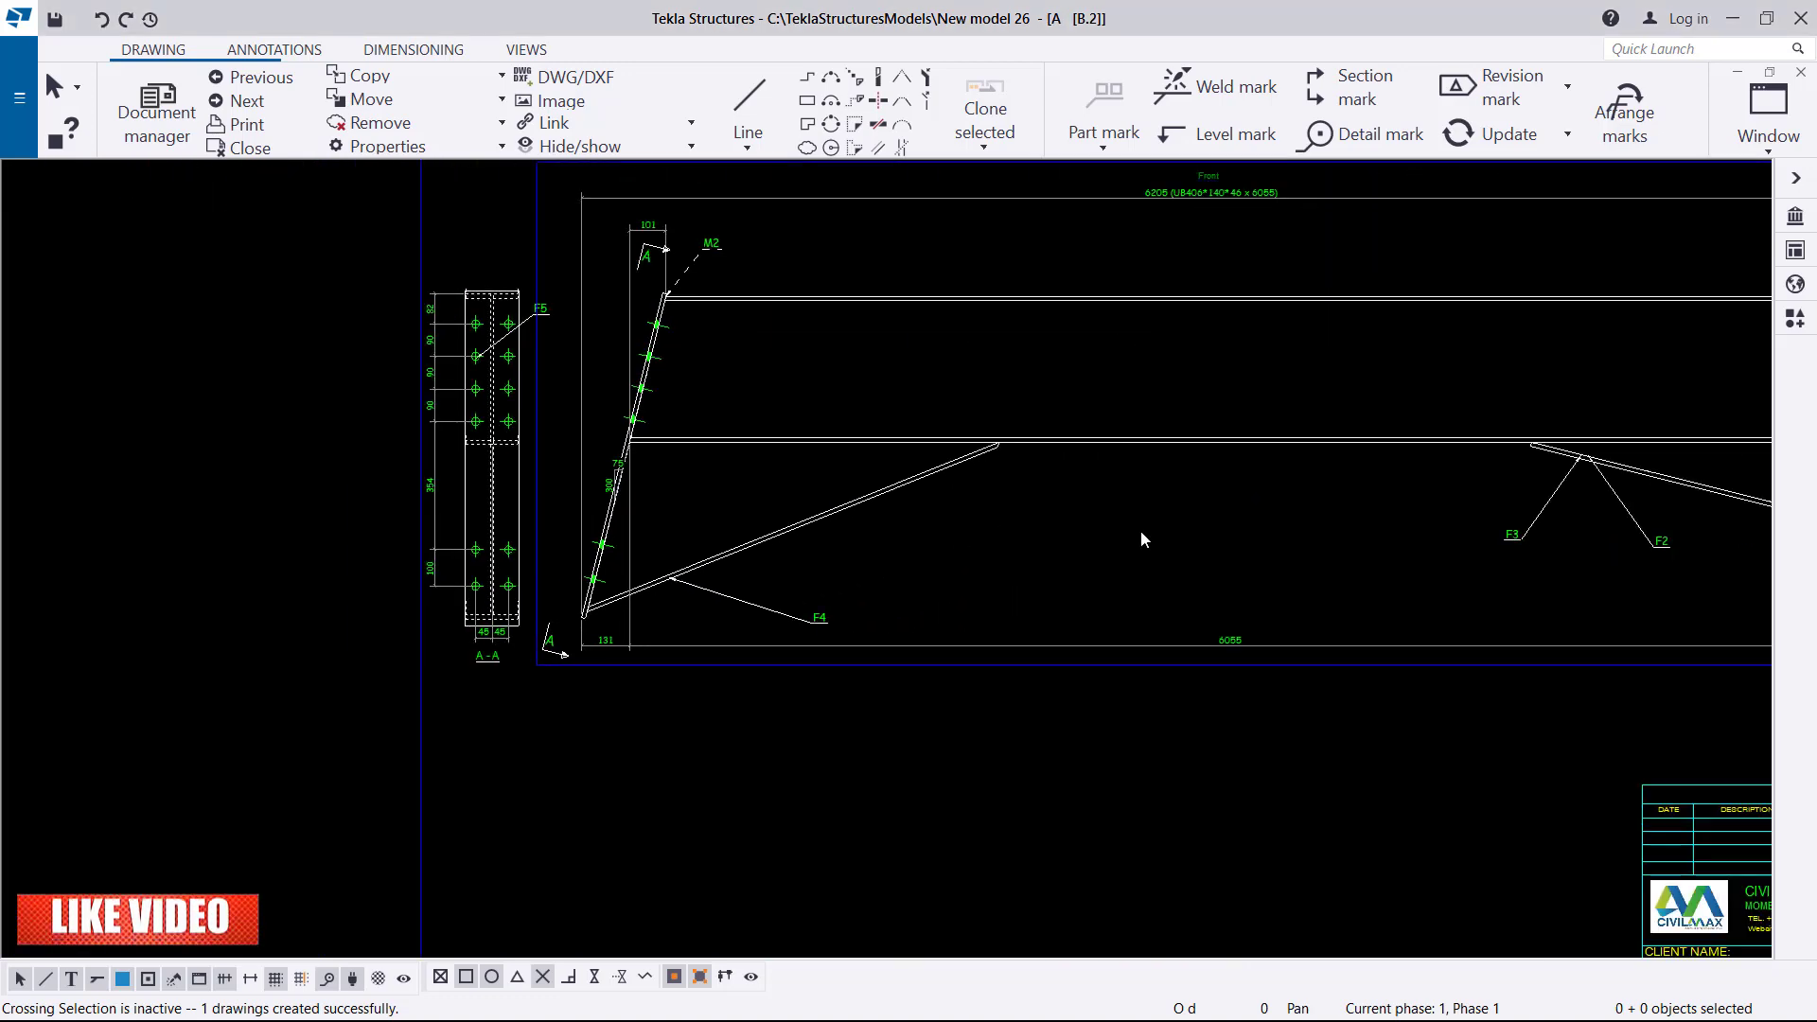
scroll(1141, 539, down, 2)
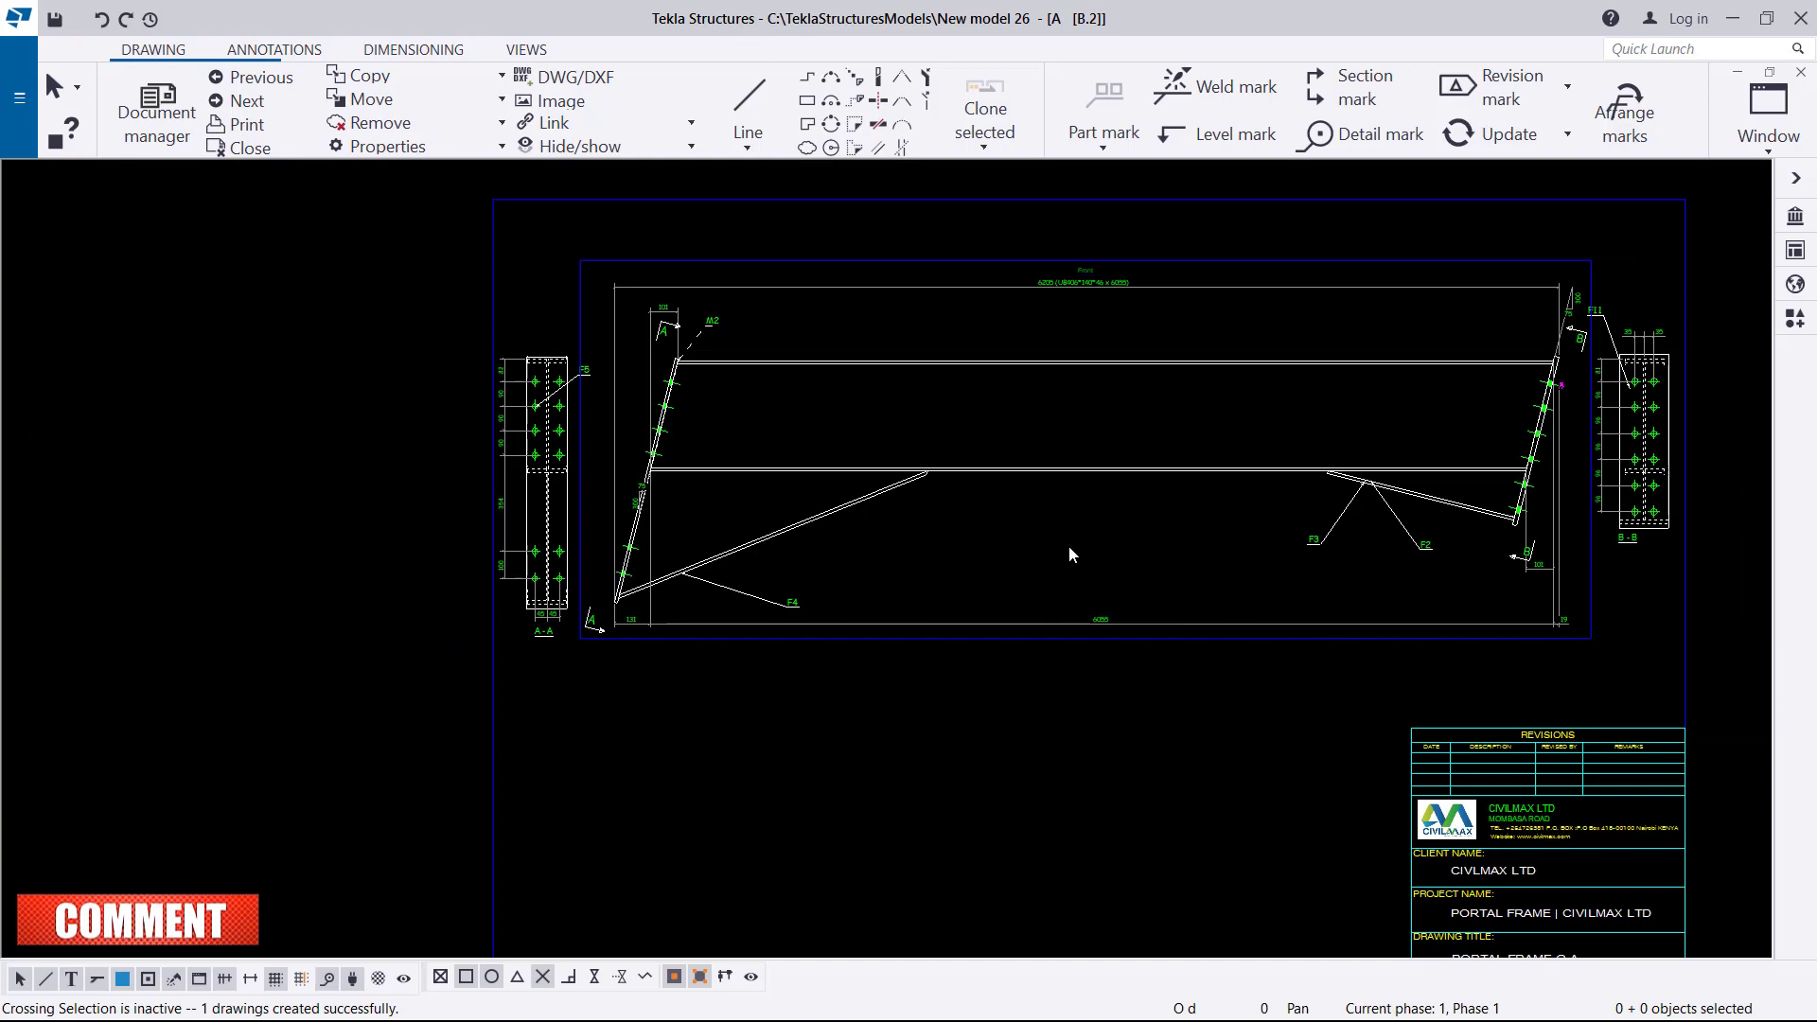
scroll(624, 606, up, 2)
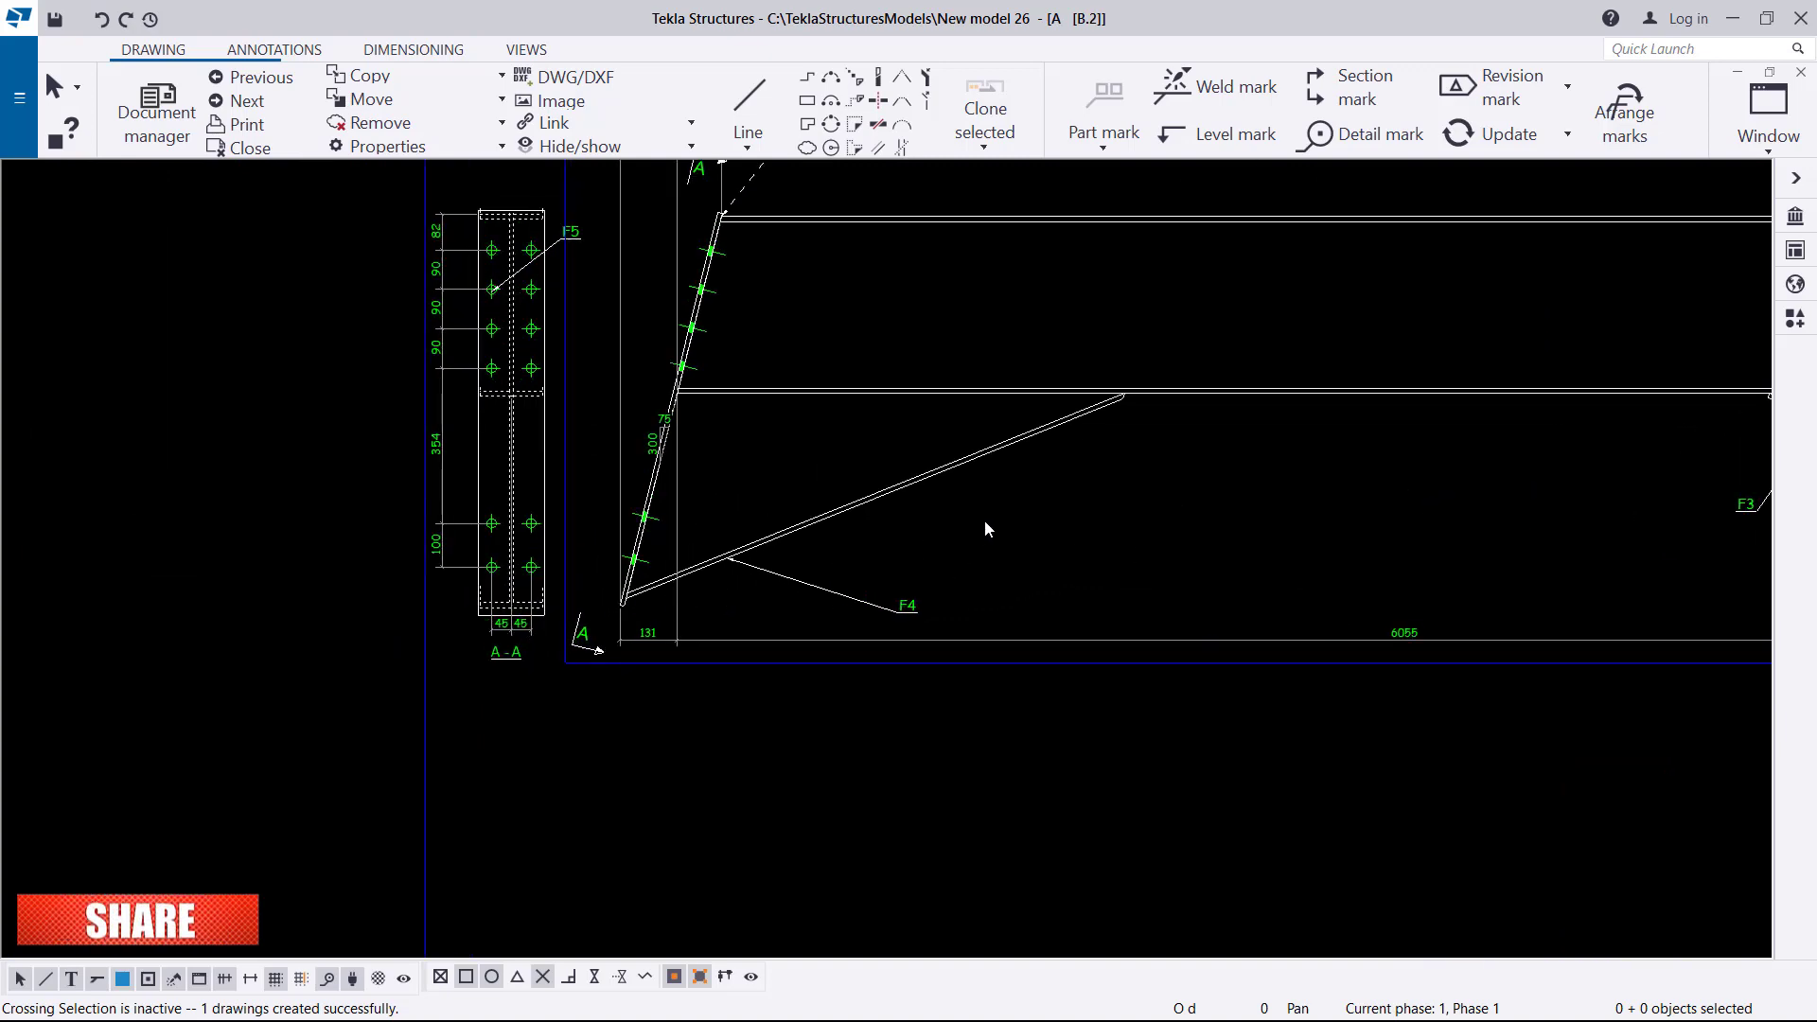
click(981, 454)
scroll(463, 556, down, 2)
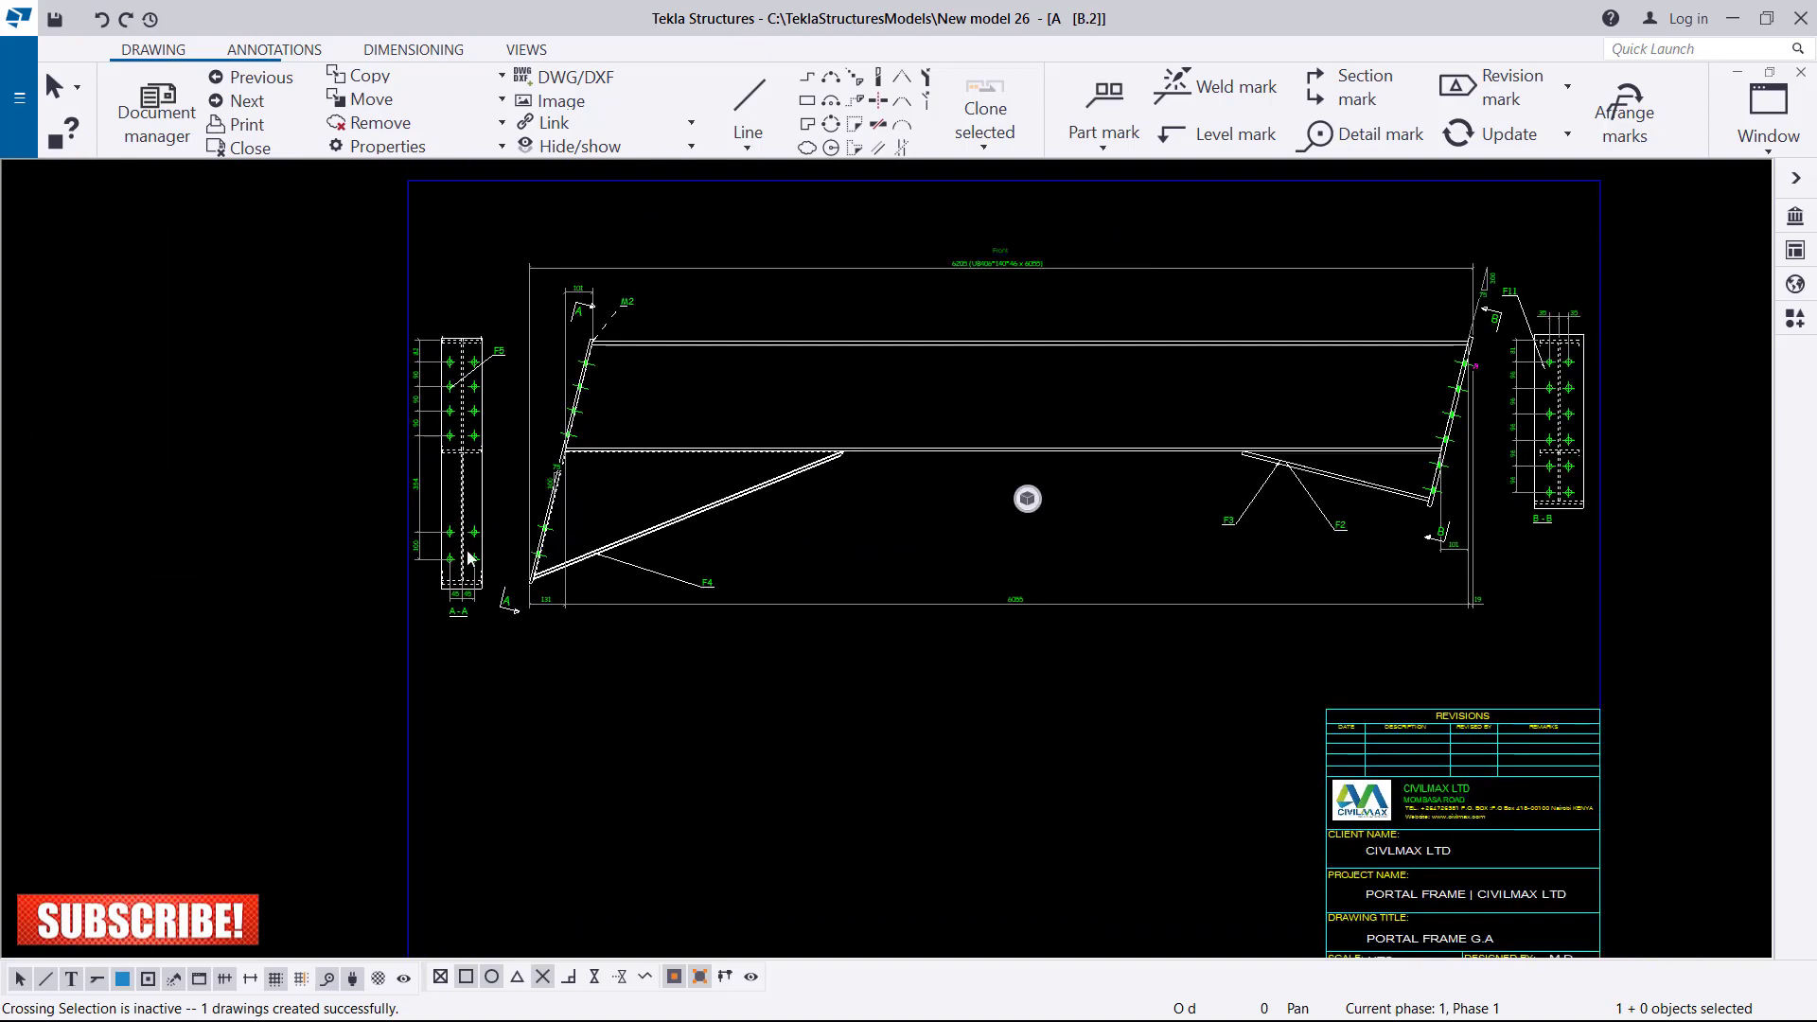
Step: Create single-part views of the long haunch flange marked F4 in the beam's front view
scroll(694, 518, up, 2)
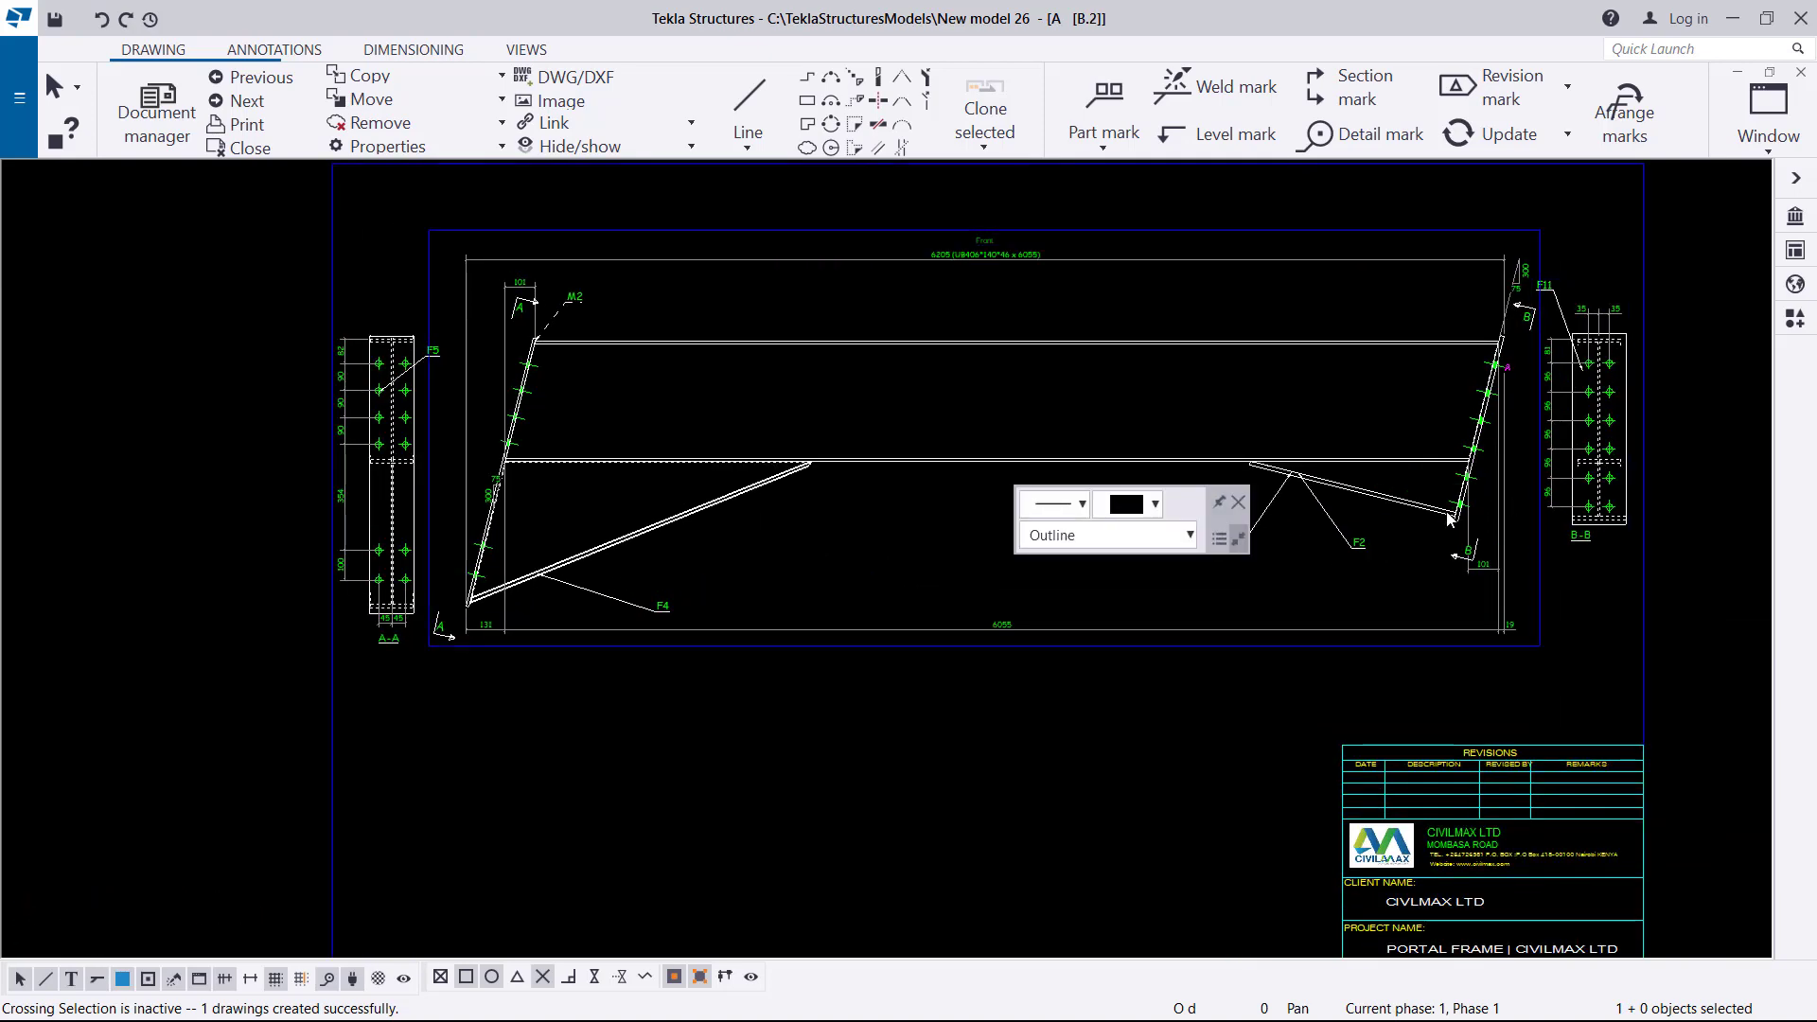
scroll(687, 565, up, 1)
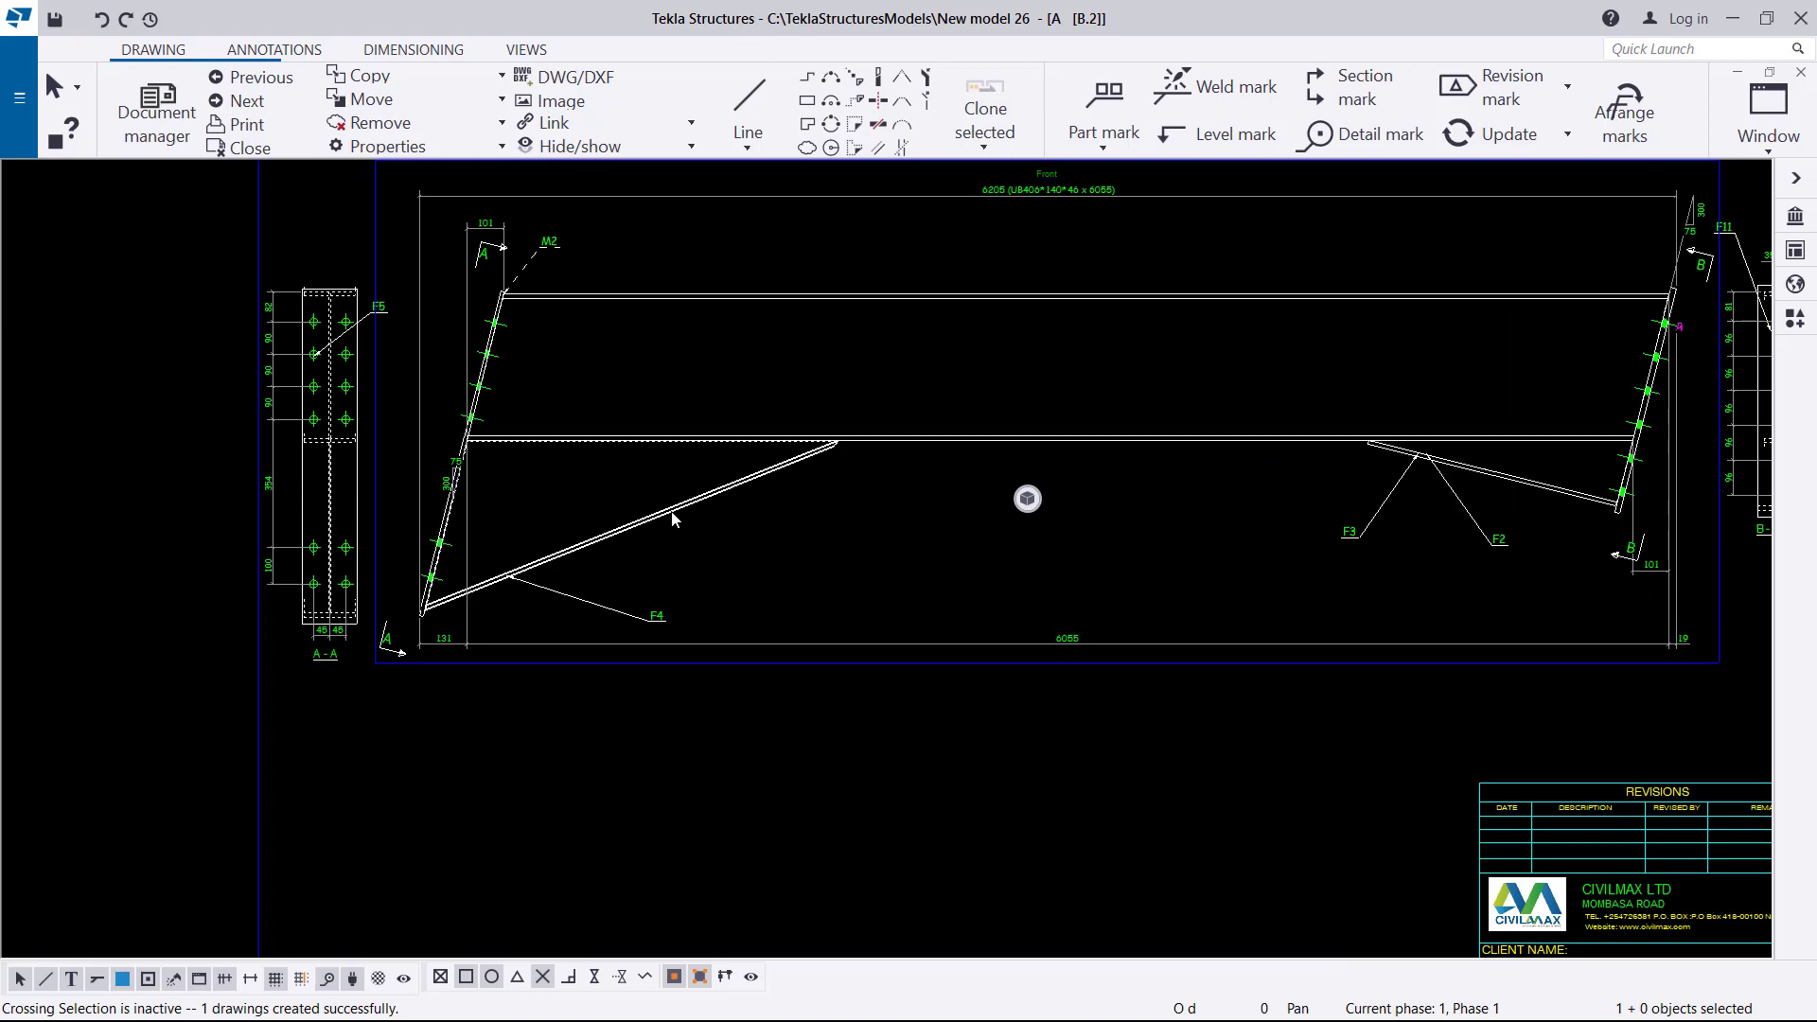
right_click(673, 517)
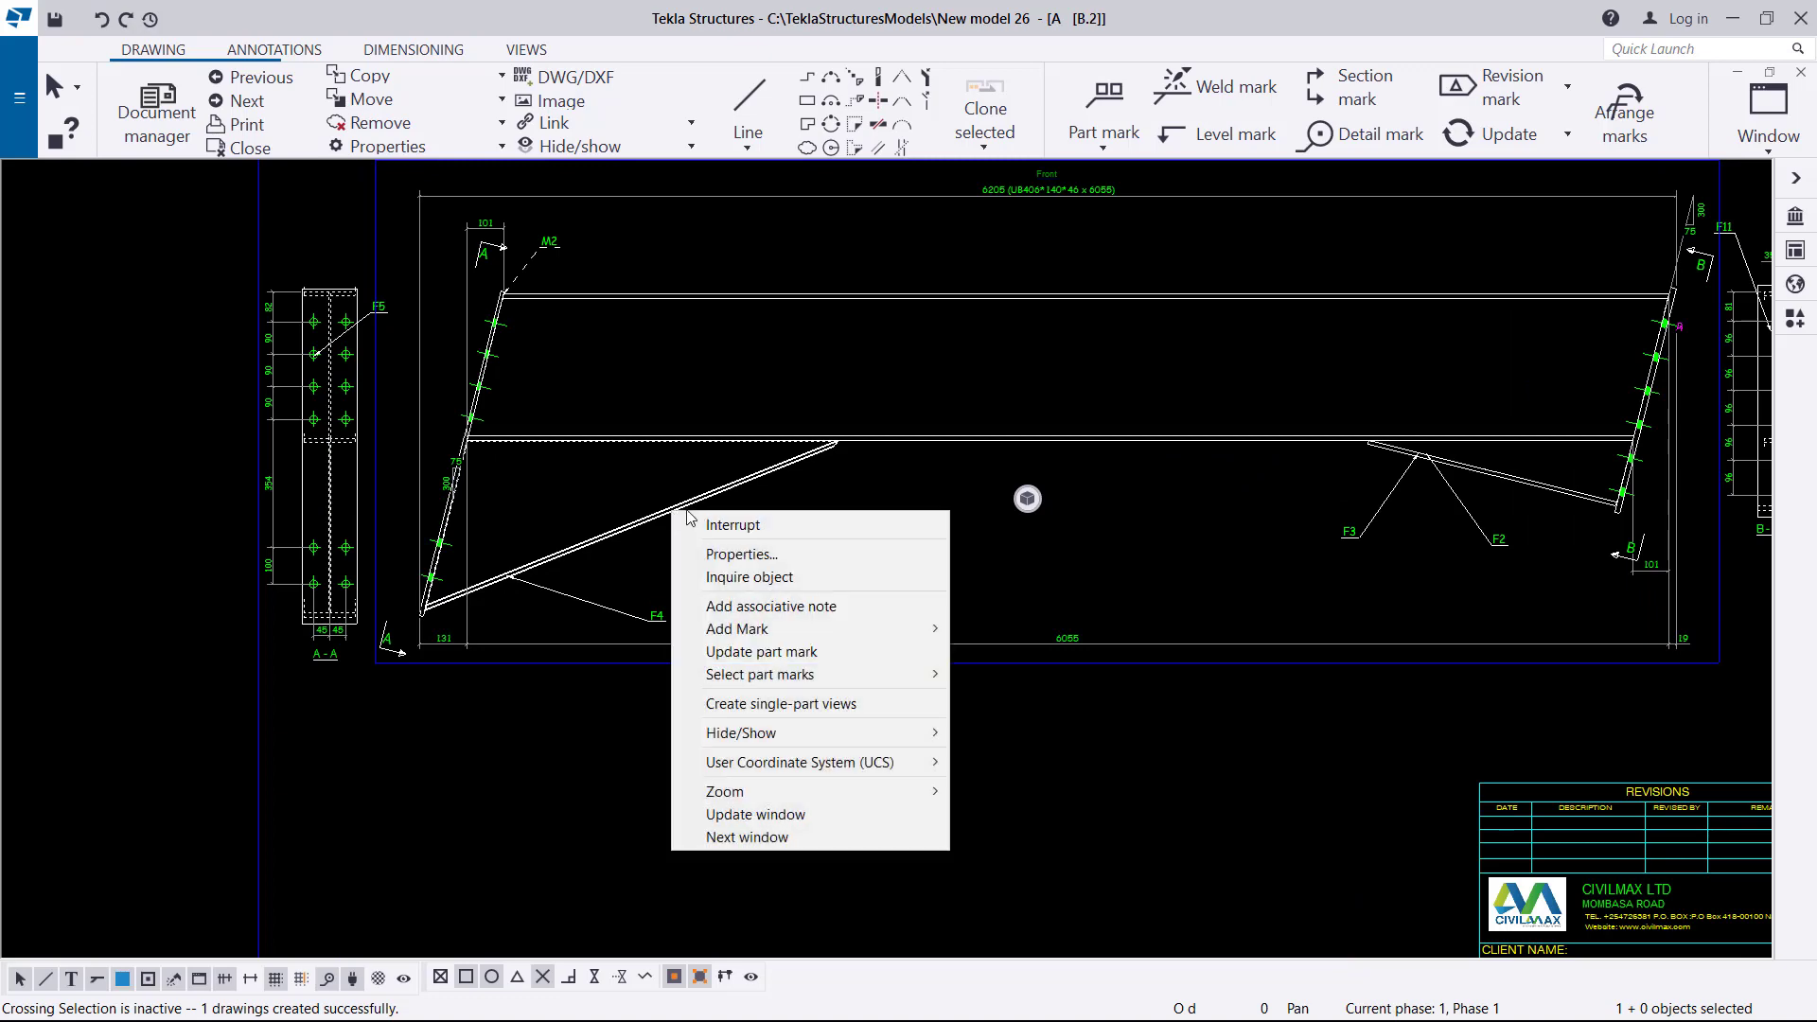
click(841, 706)
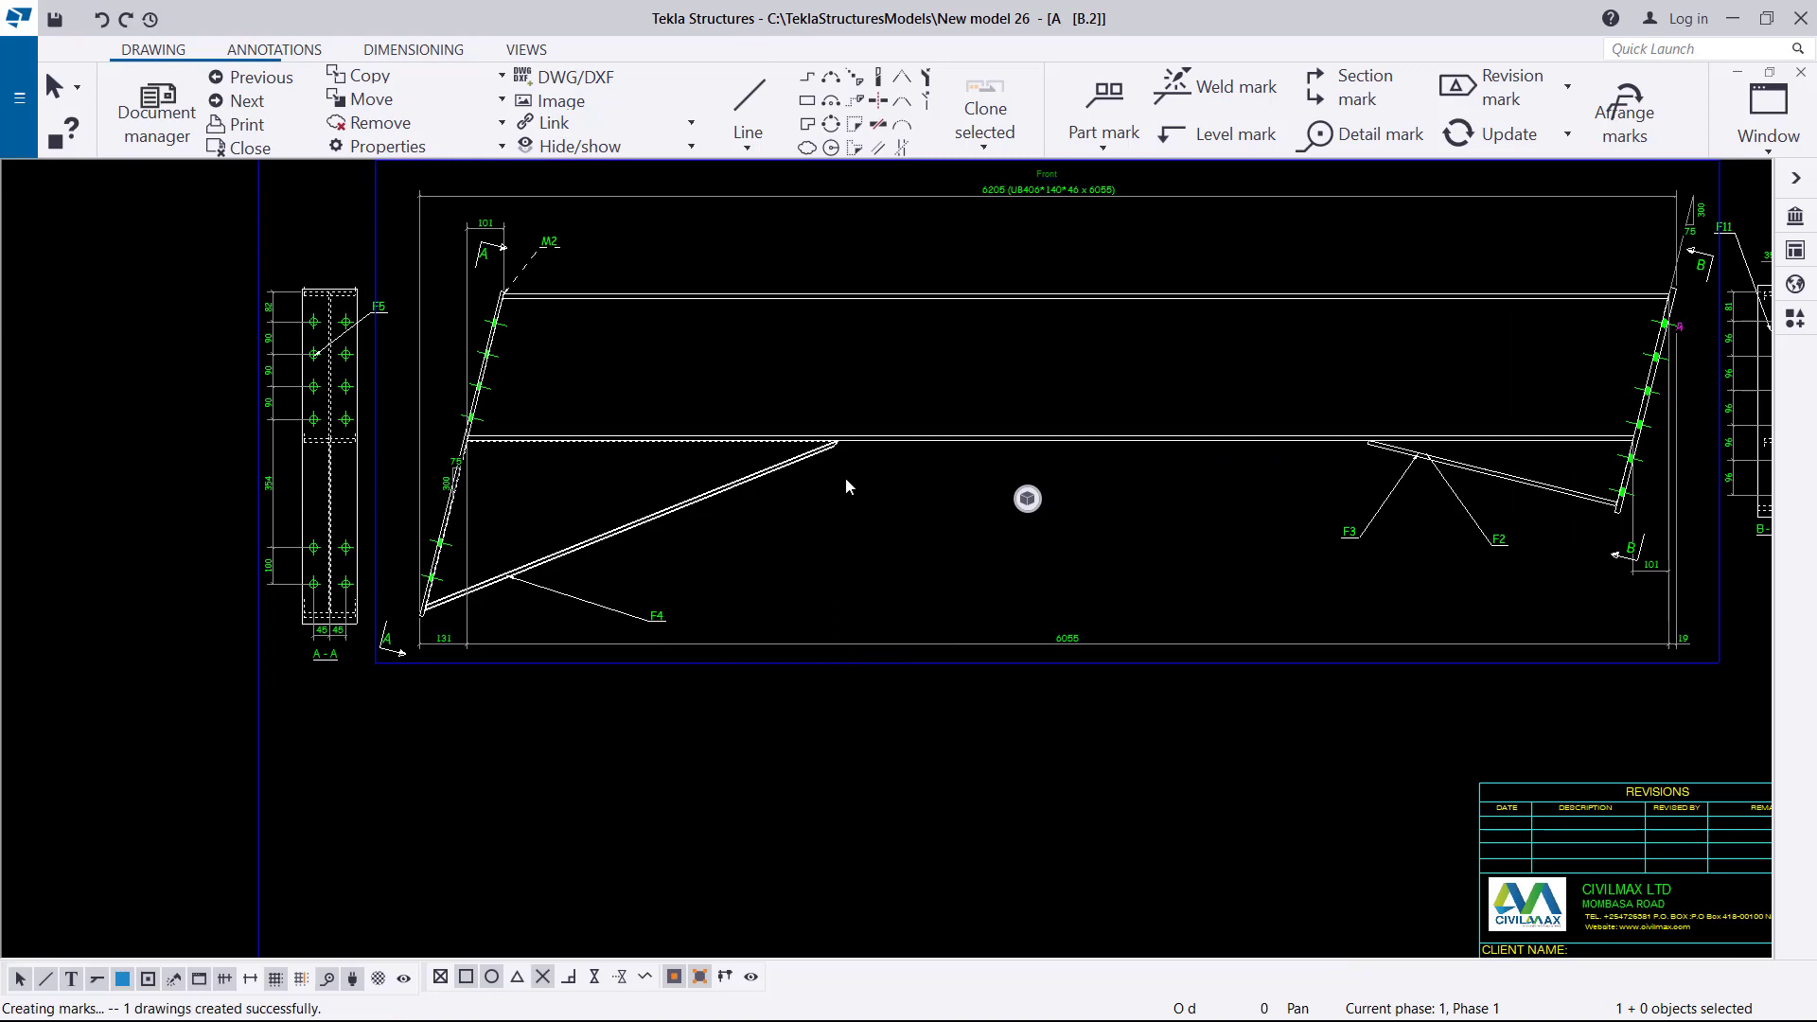
Step: Move the F4 single-part view up onto the sheet, into the free space below the beam's front view
scroll(692, 847, up, 3)
click(769, 830)
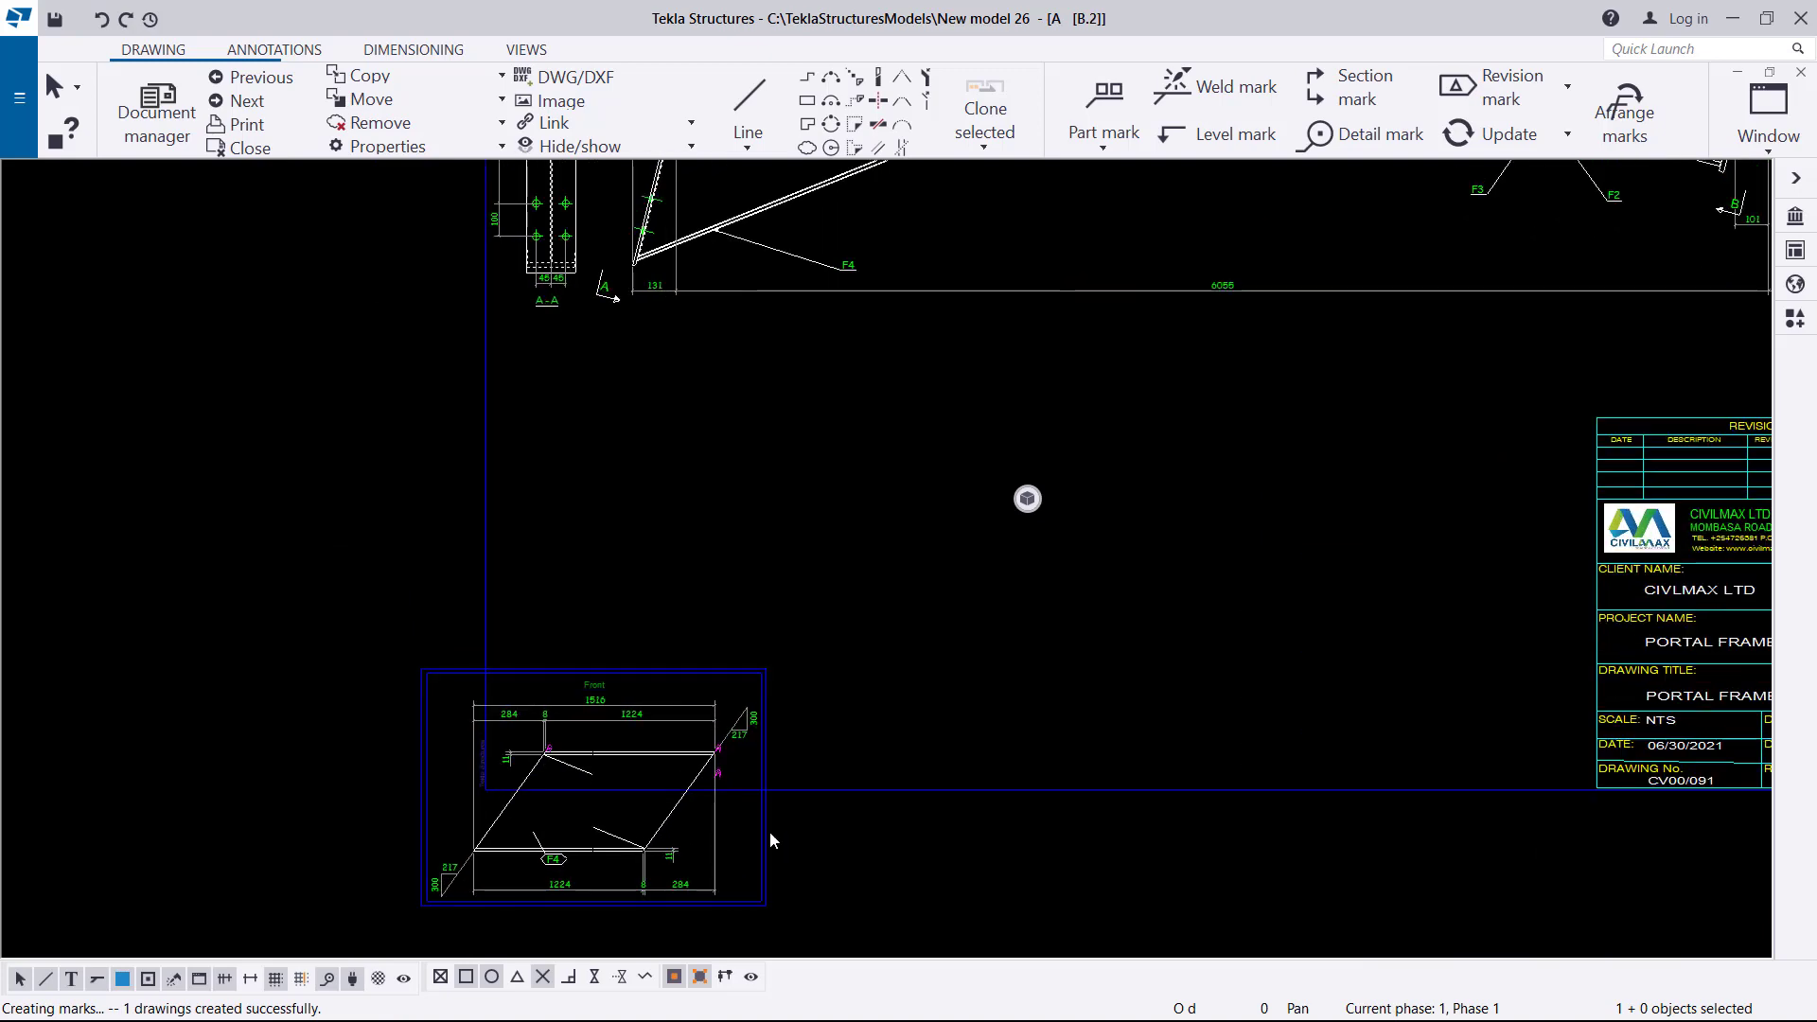
drag(800, 770, 910, 495)
Step: Create single-part views of the short haunch plate marked F2 near the beam's section B-B end
scroll(524, 628, down, 1)
scroll(1406, 327, up, 1)
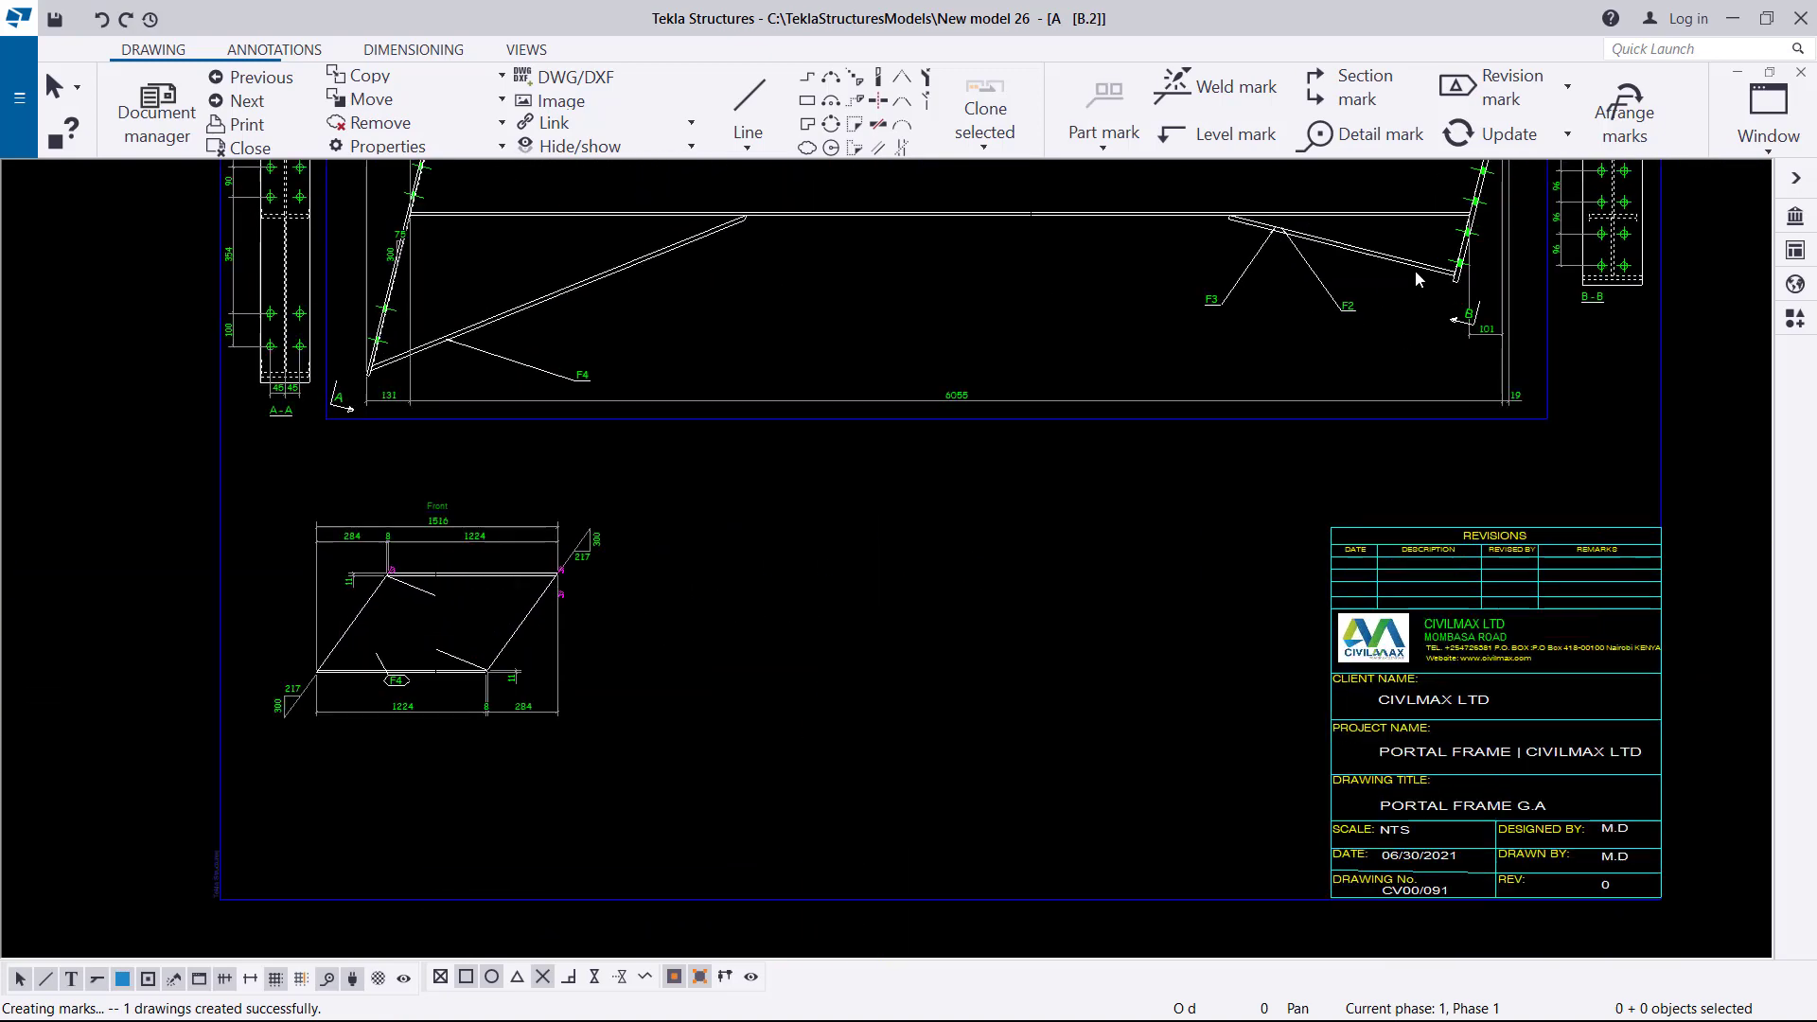
scroll(1383, 263, up, 2)
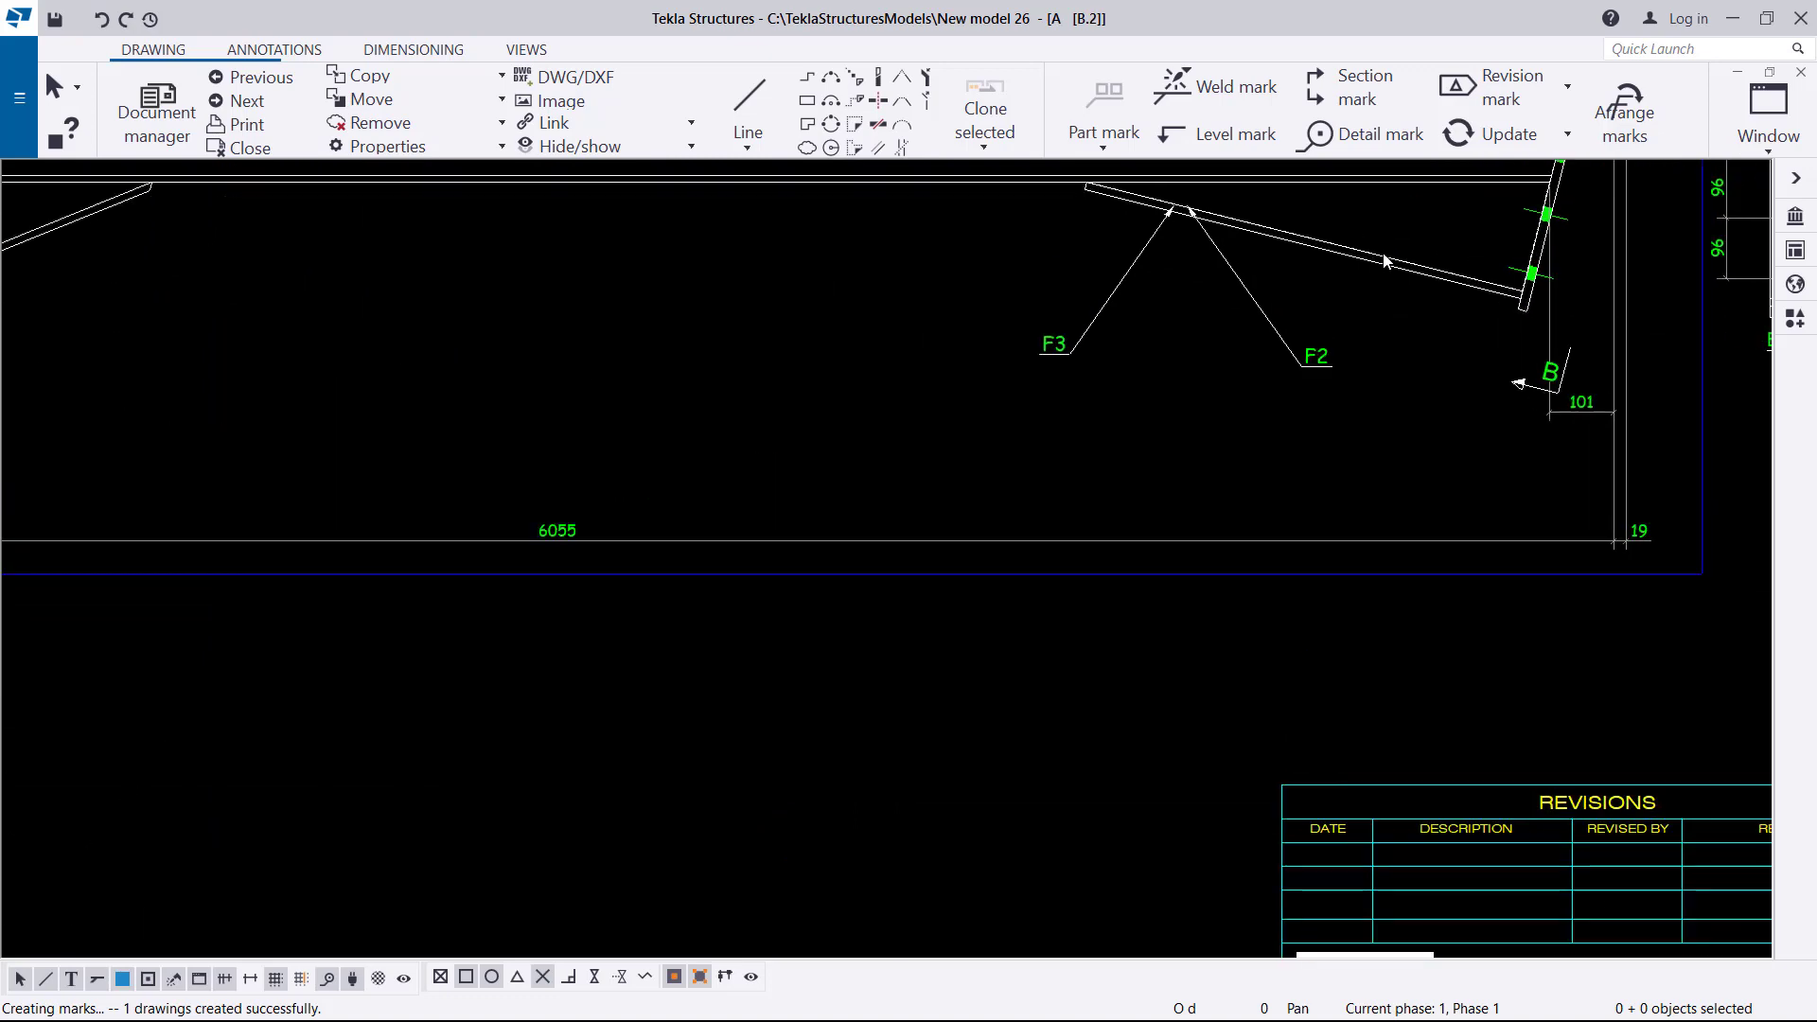
right_click(1366, 254)
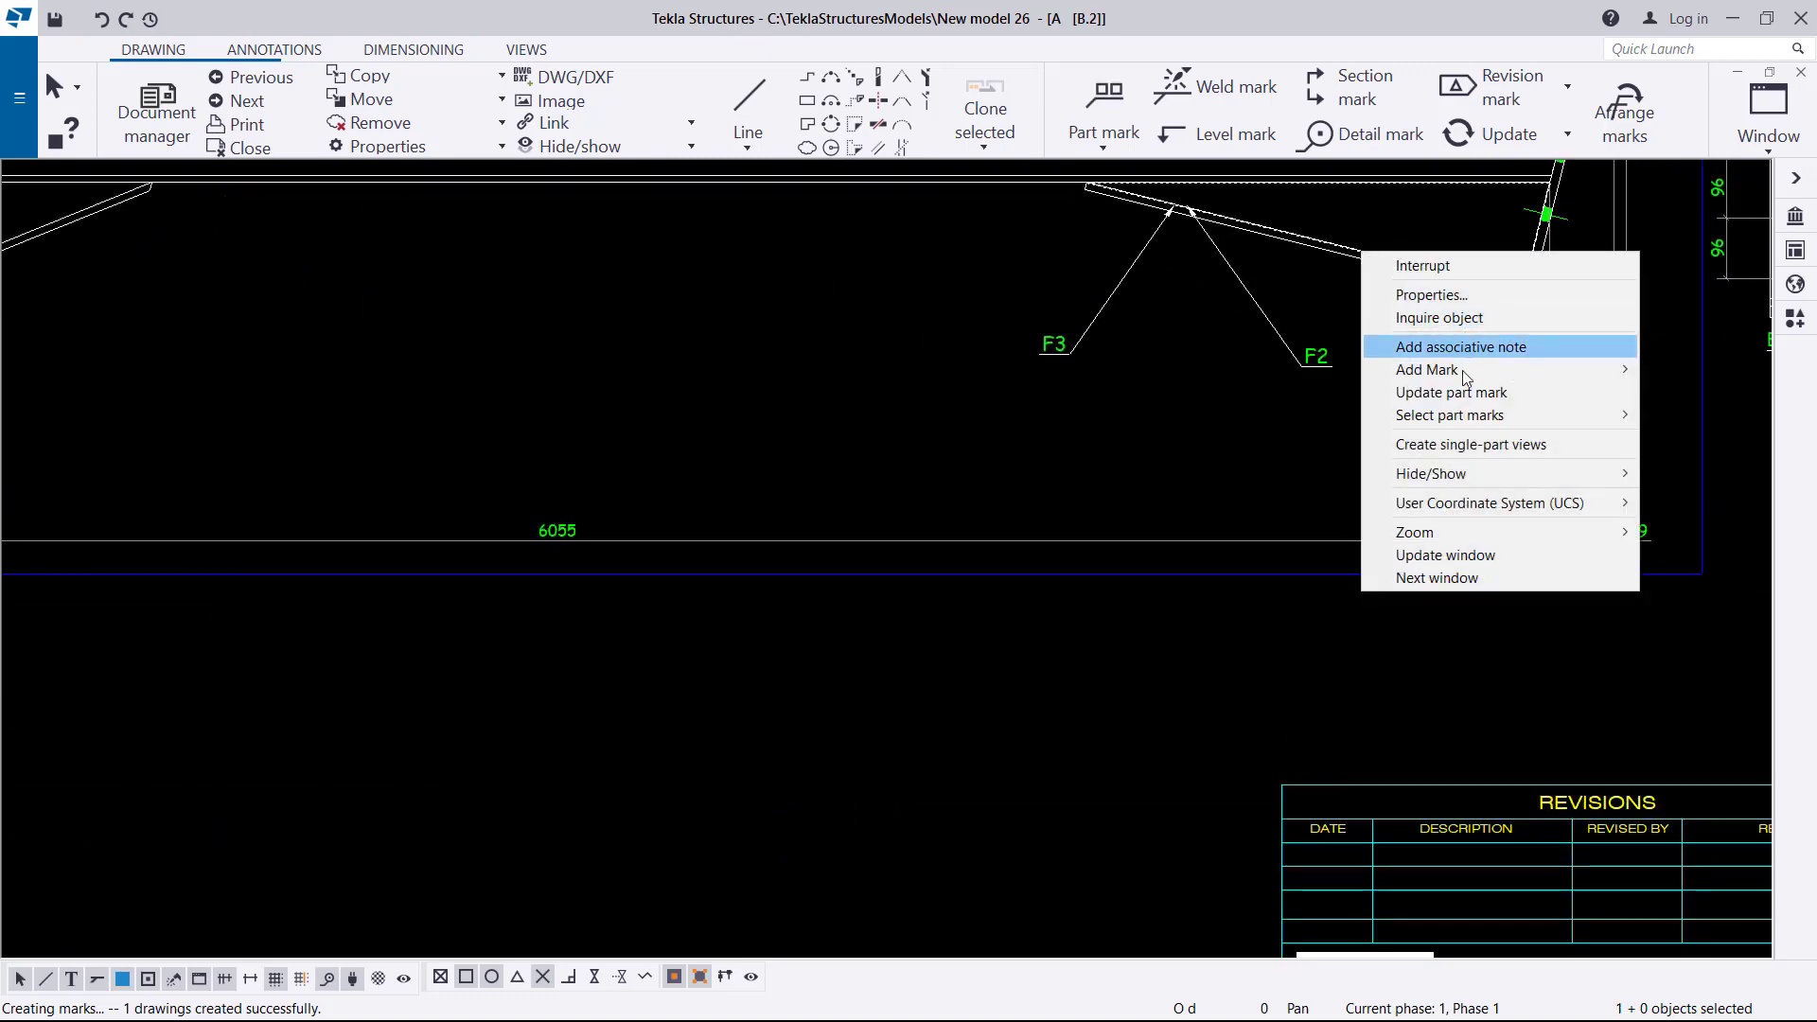
click(1460, 451)
Step: Move the F2 single-part views down into the free space between the F4 view and the title block
scroll(1241, 354, down, 3)
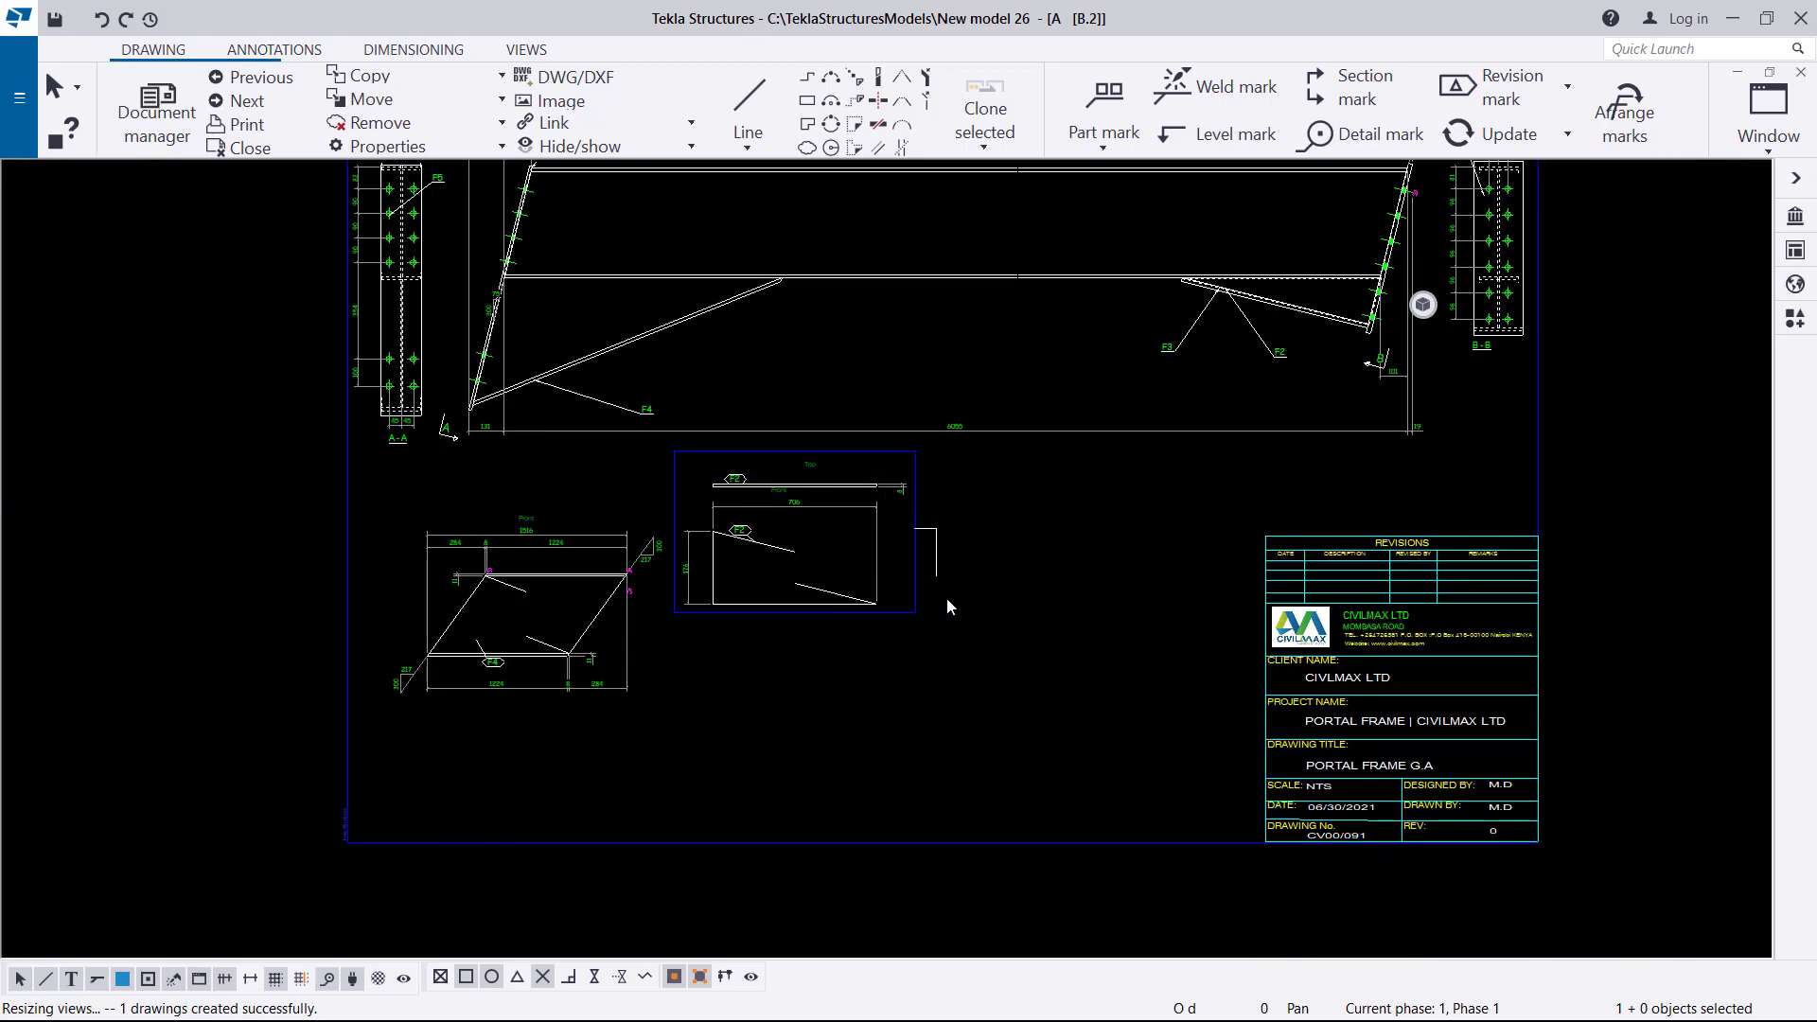
click(941, 571)
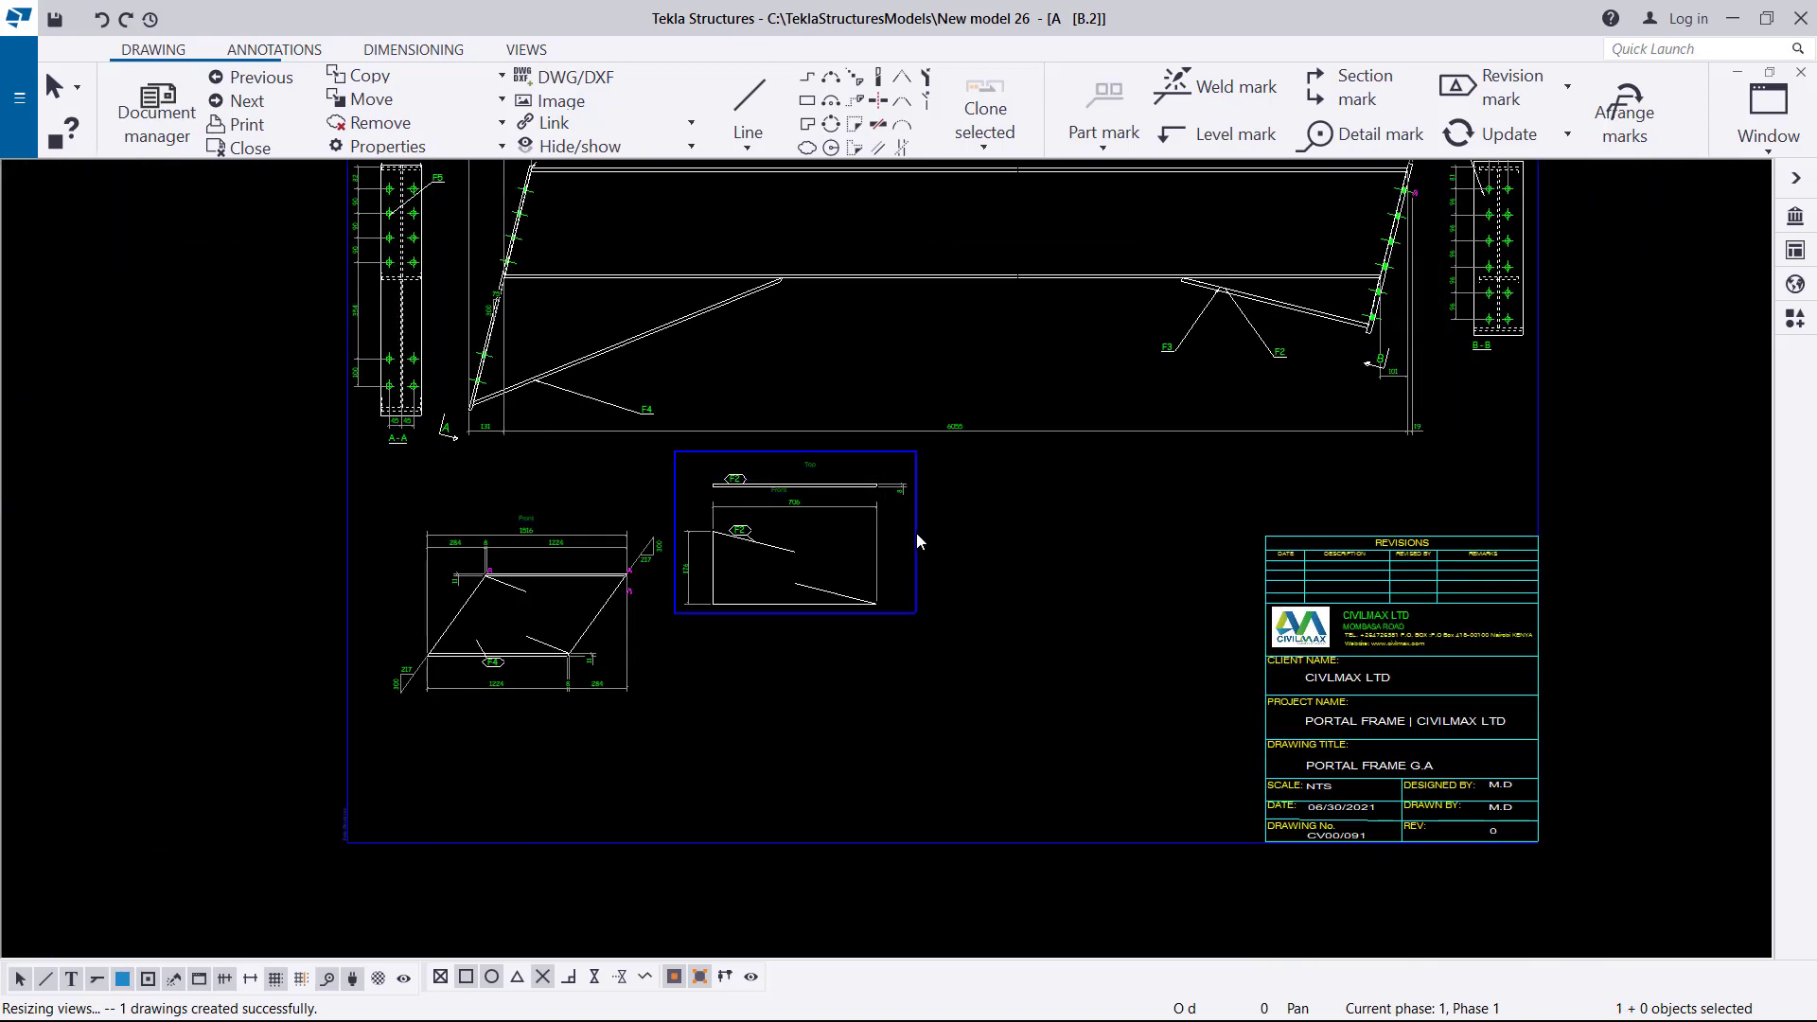
drag(916, 531, 958, 651)
Step: Delete the Top view from the F2 single-part views, leaving only its Front view
scroll(797, 613, up, 1)
scroll(797, 613, up, 3)
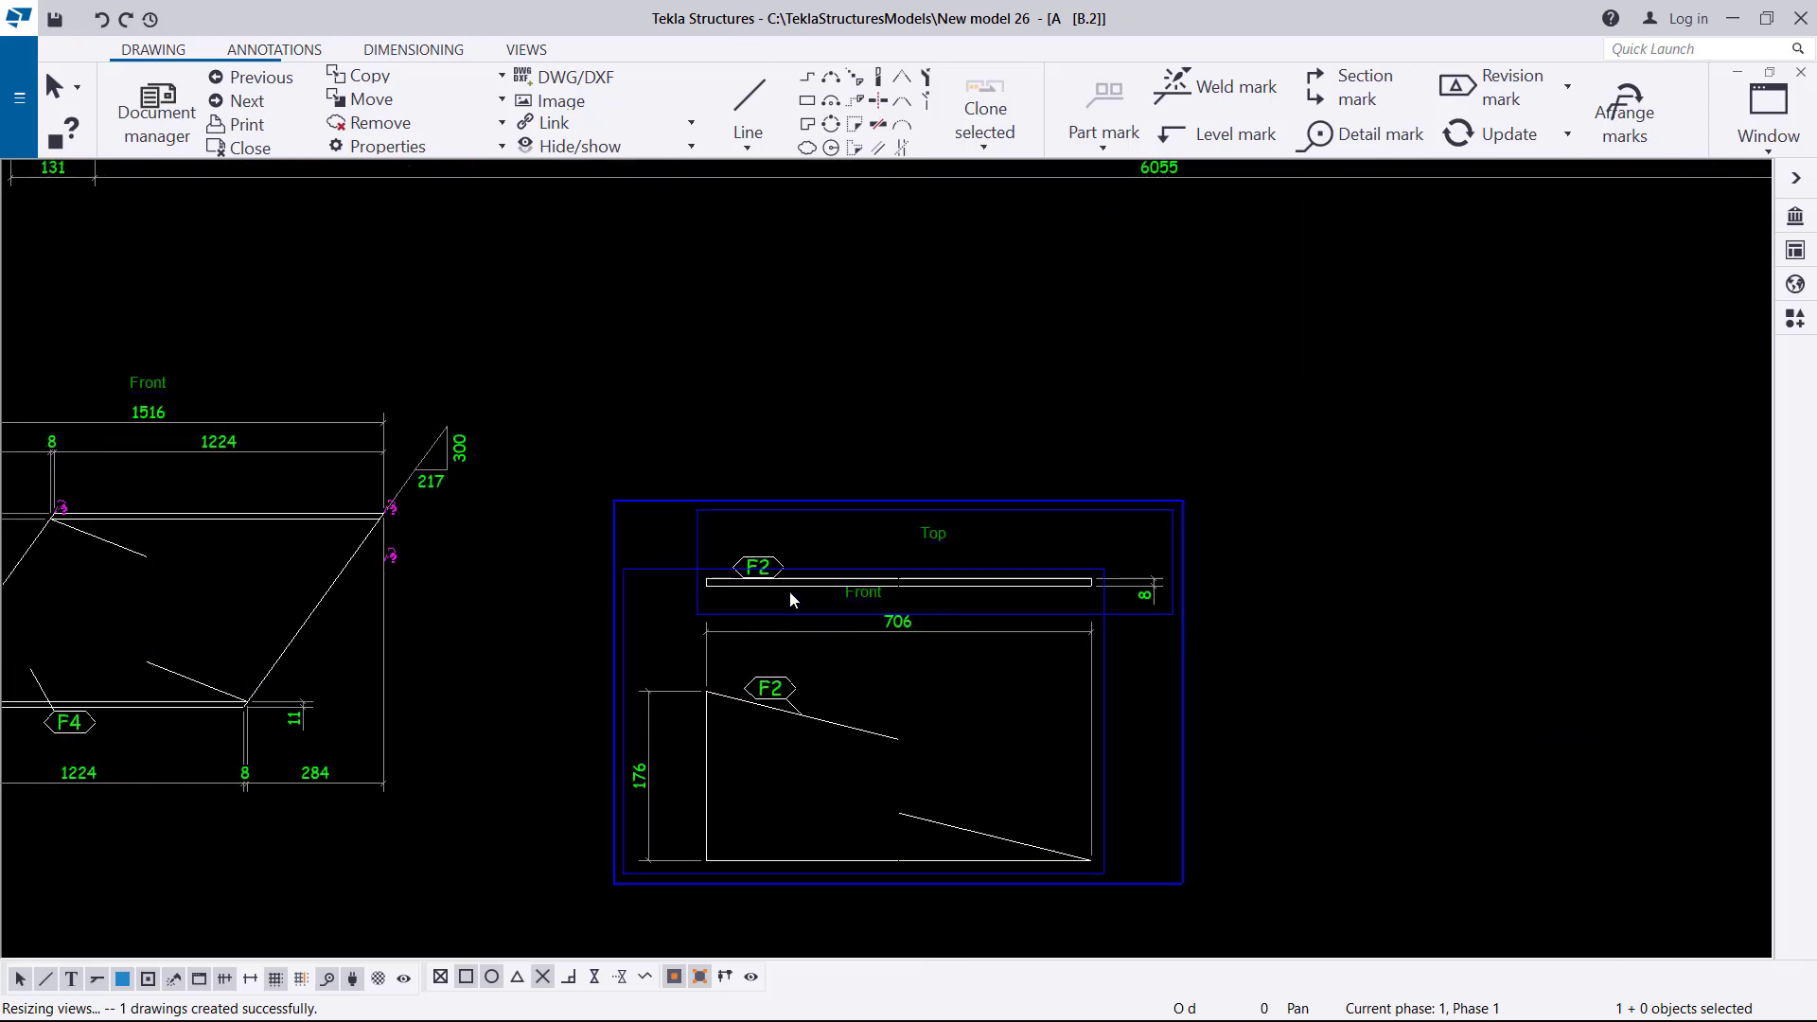
click(1407, 520)
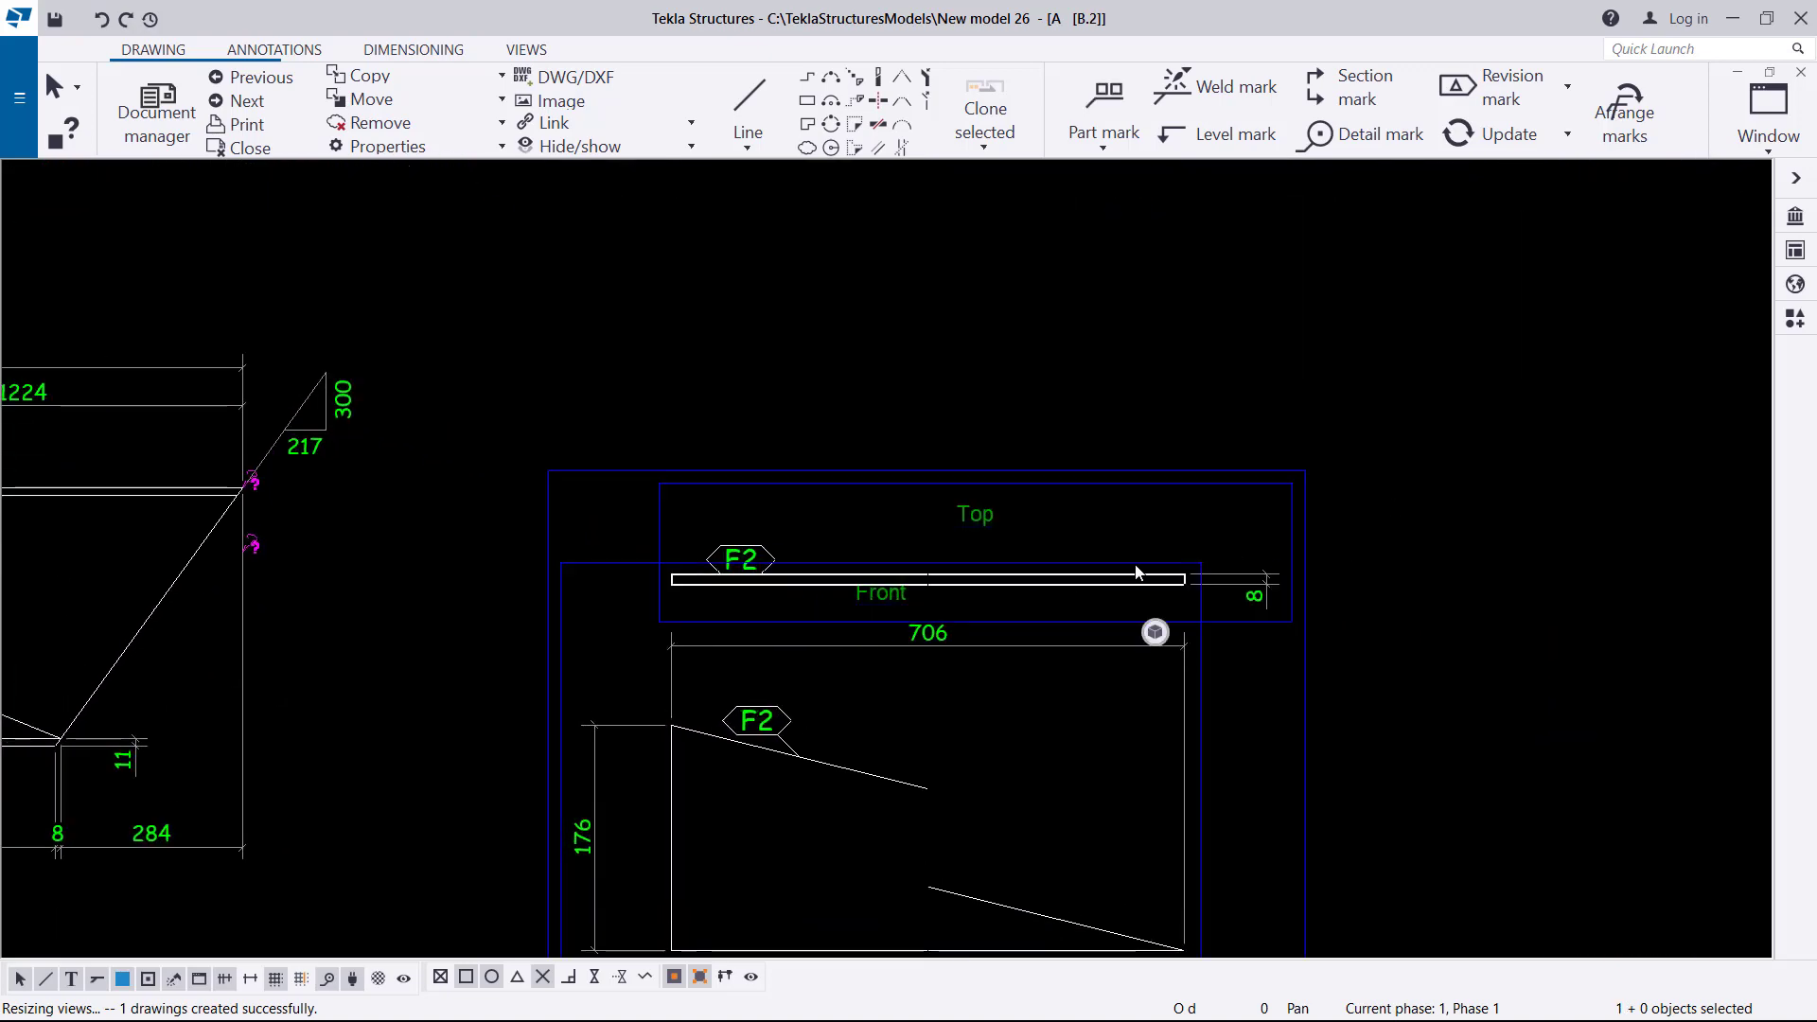
scroll(762, 552, up, 2)
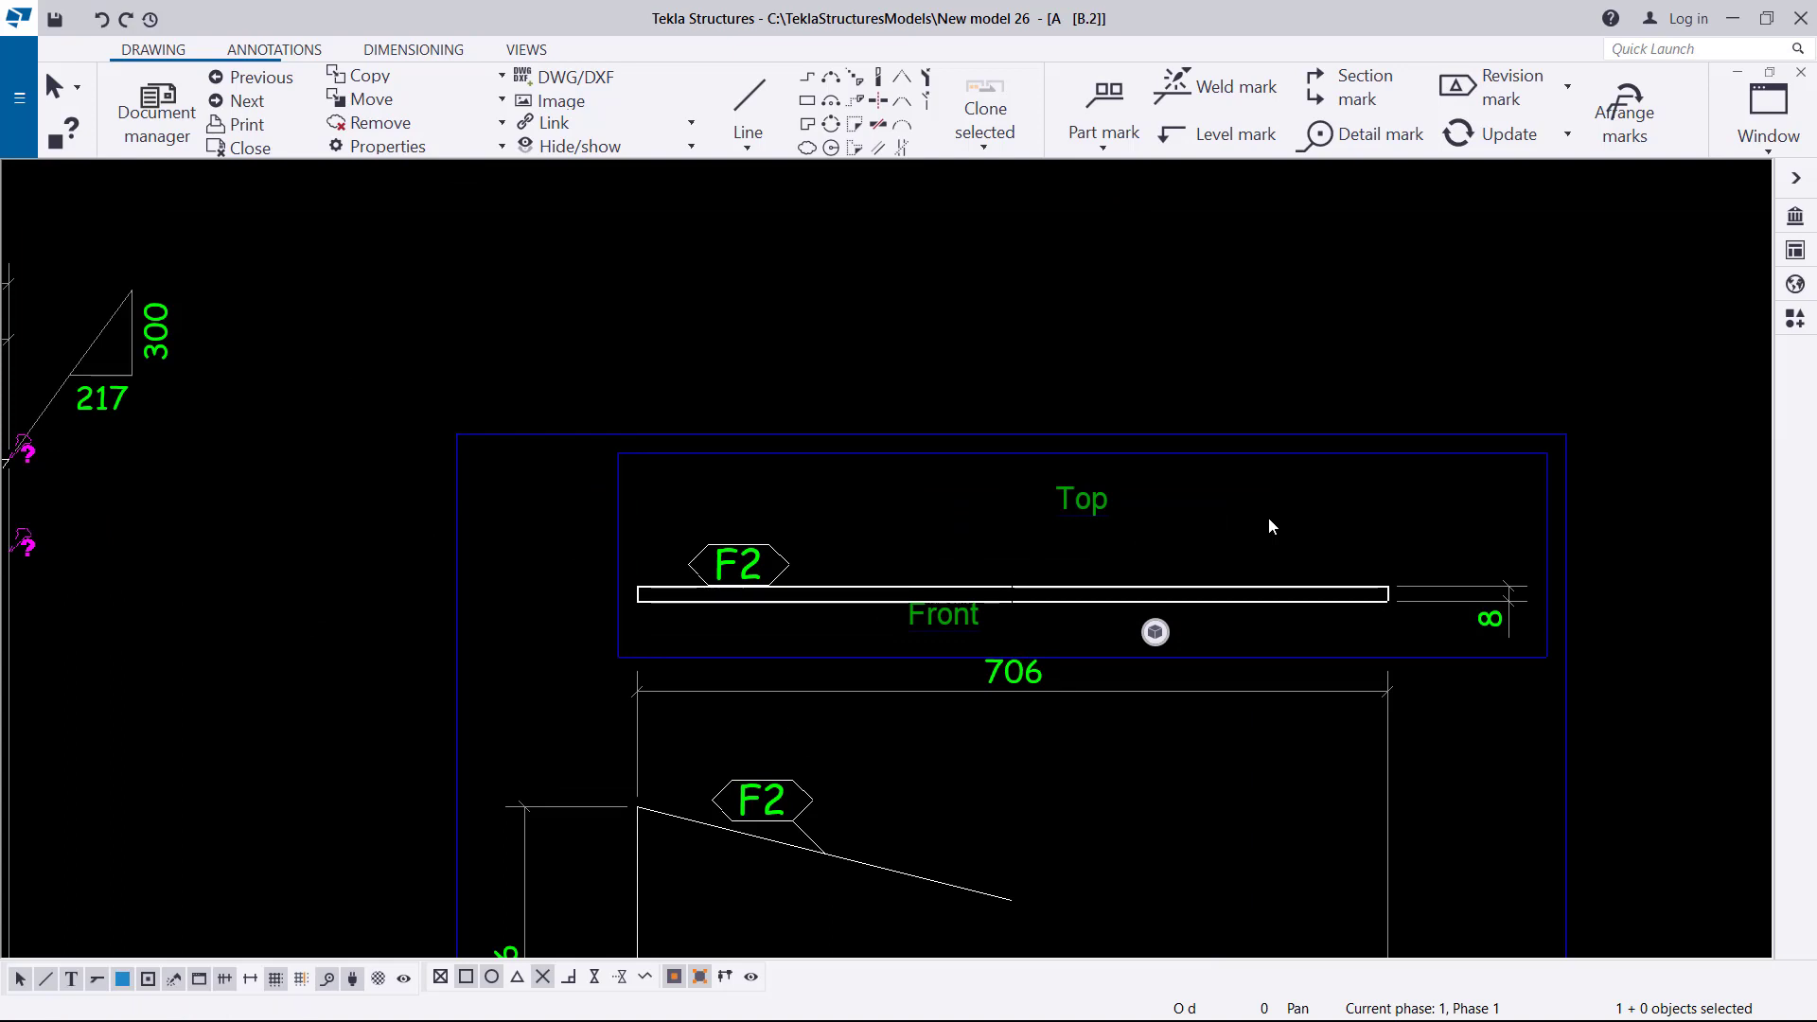
click(620, 468)
right_click(621, 469)
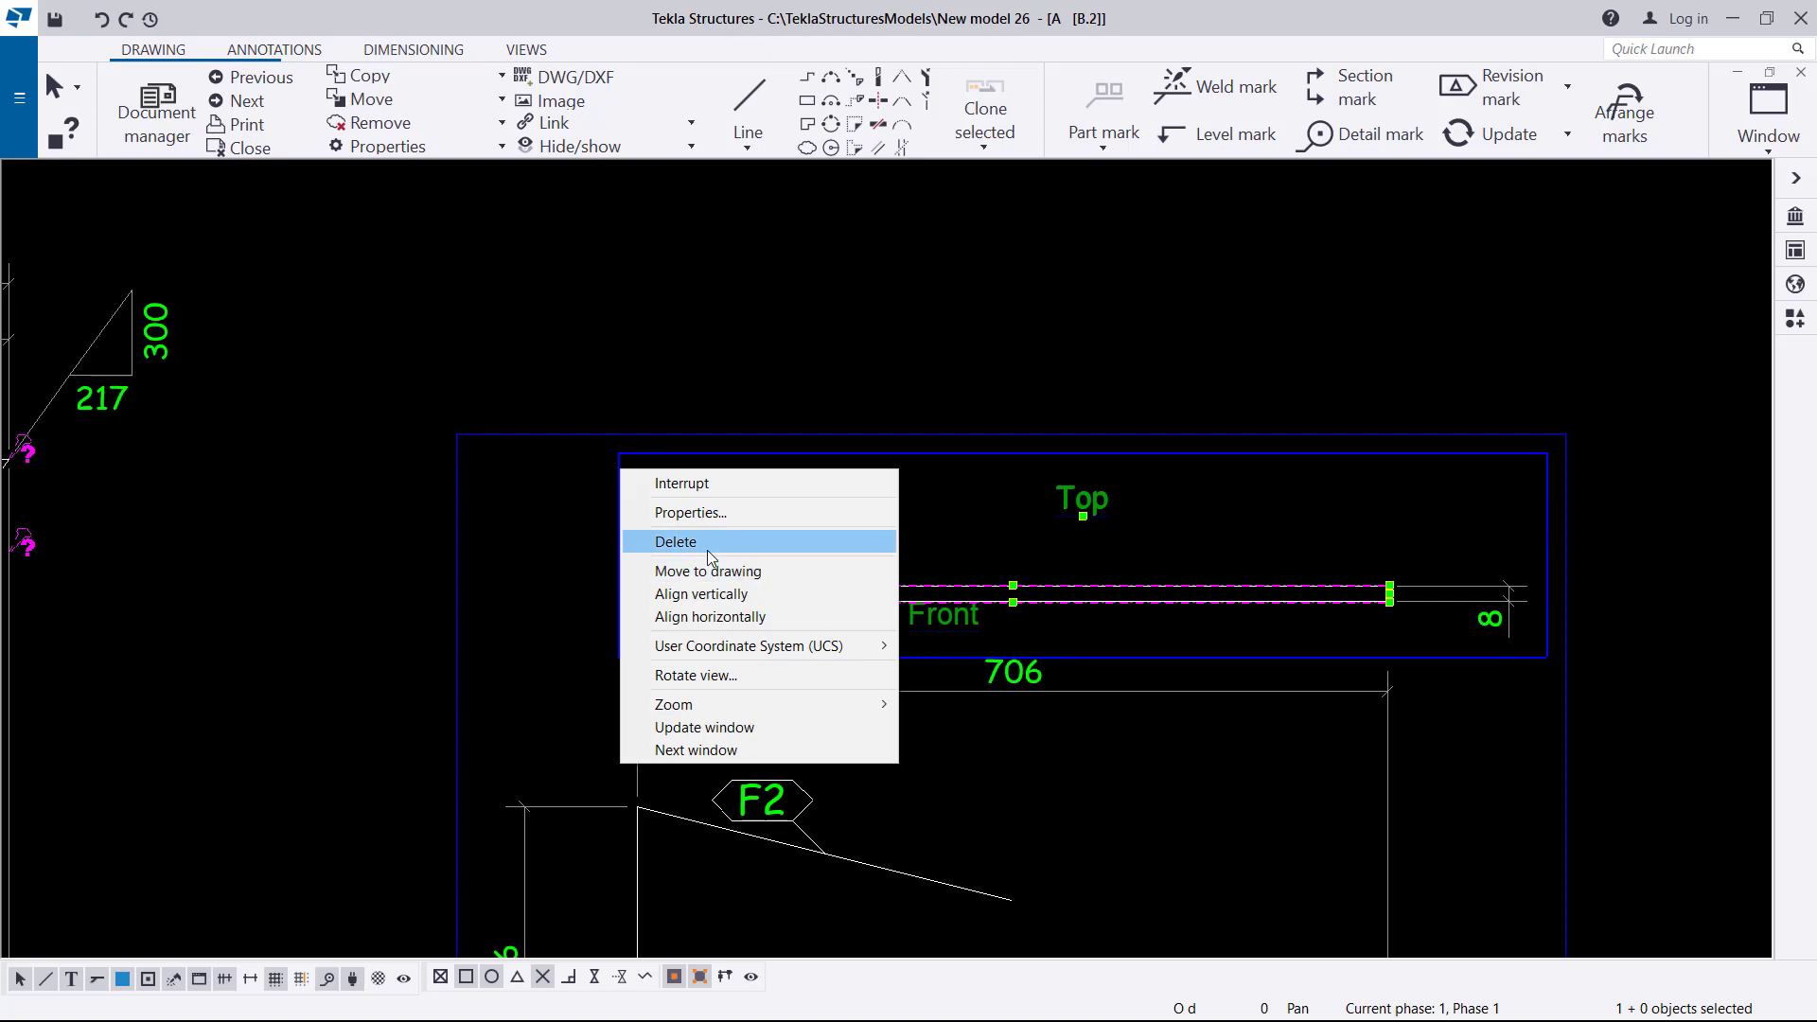
click(708, 541)
Step: Create single-part views of the sloped bolted end plate at the beam's section B-B end
scroll(1154, 456, down, 5)
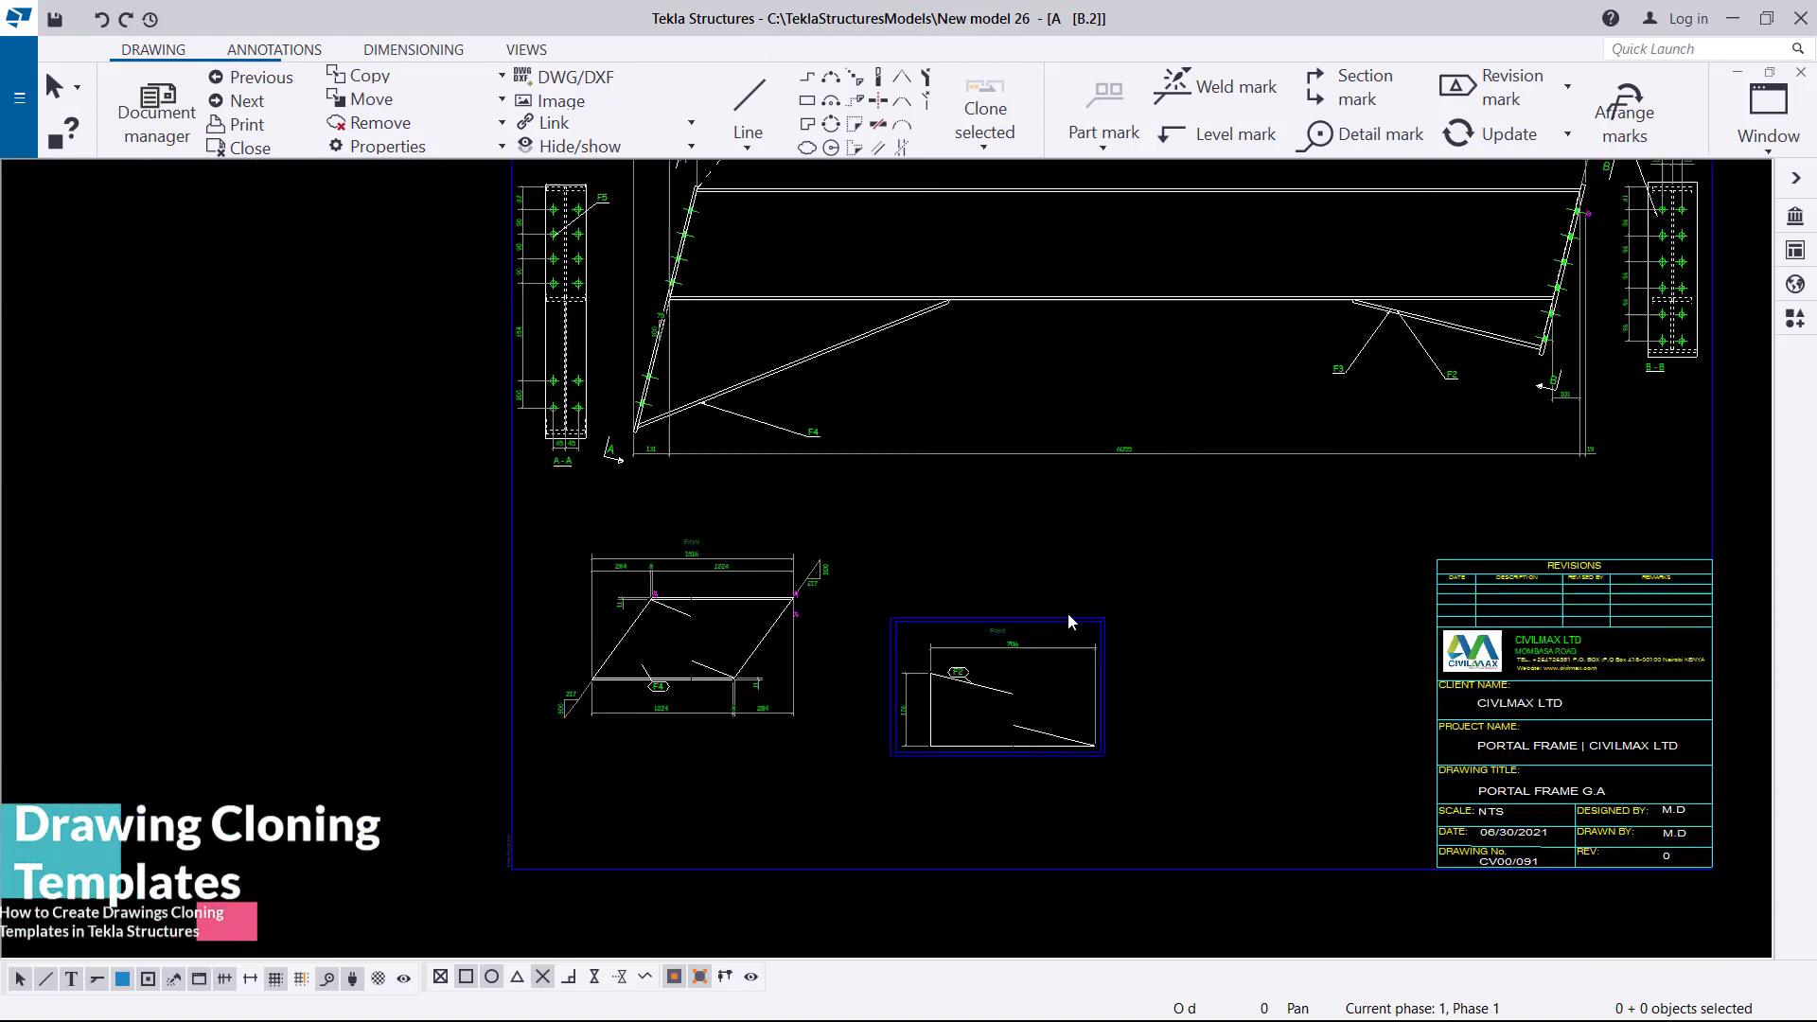
scroll(1484, 458, up, 8)
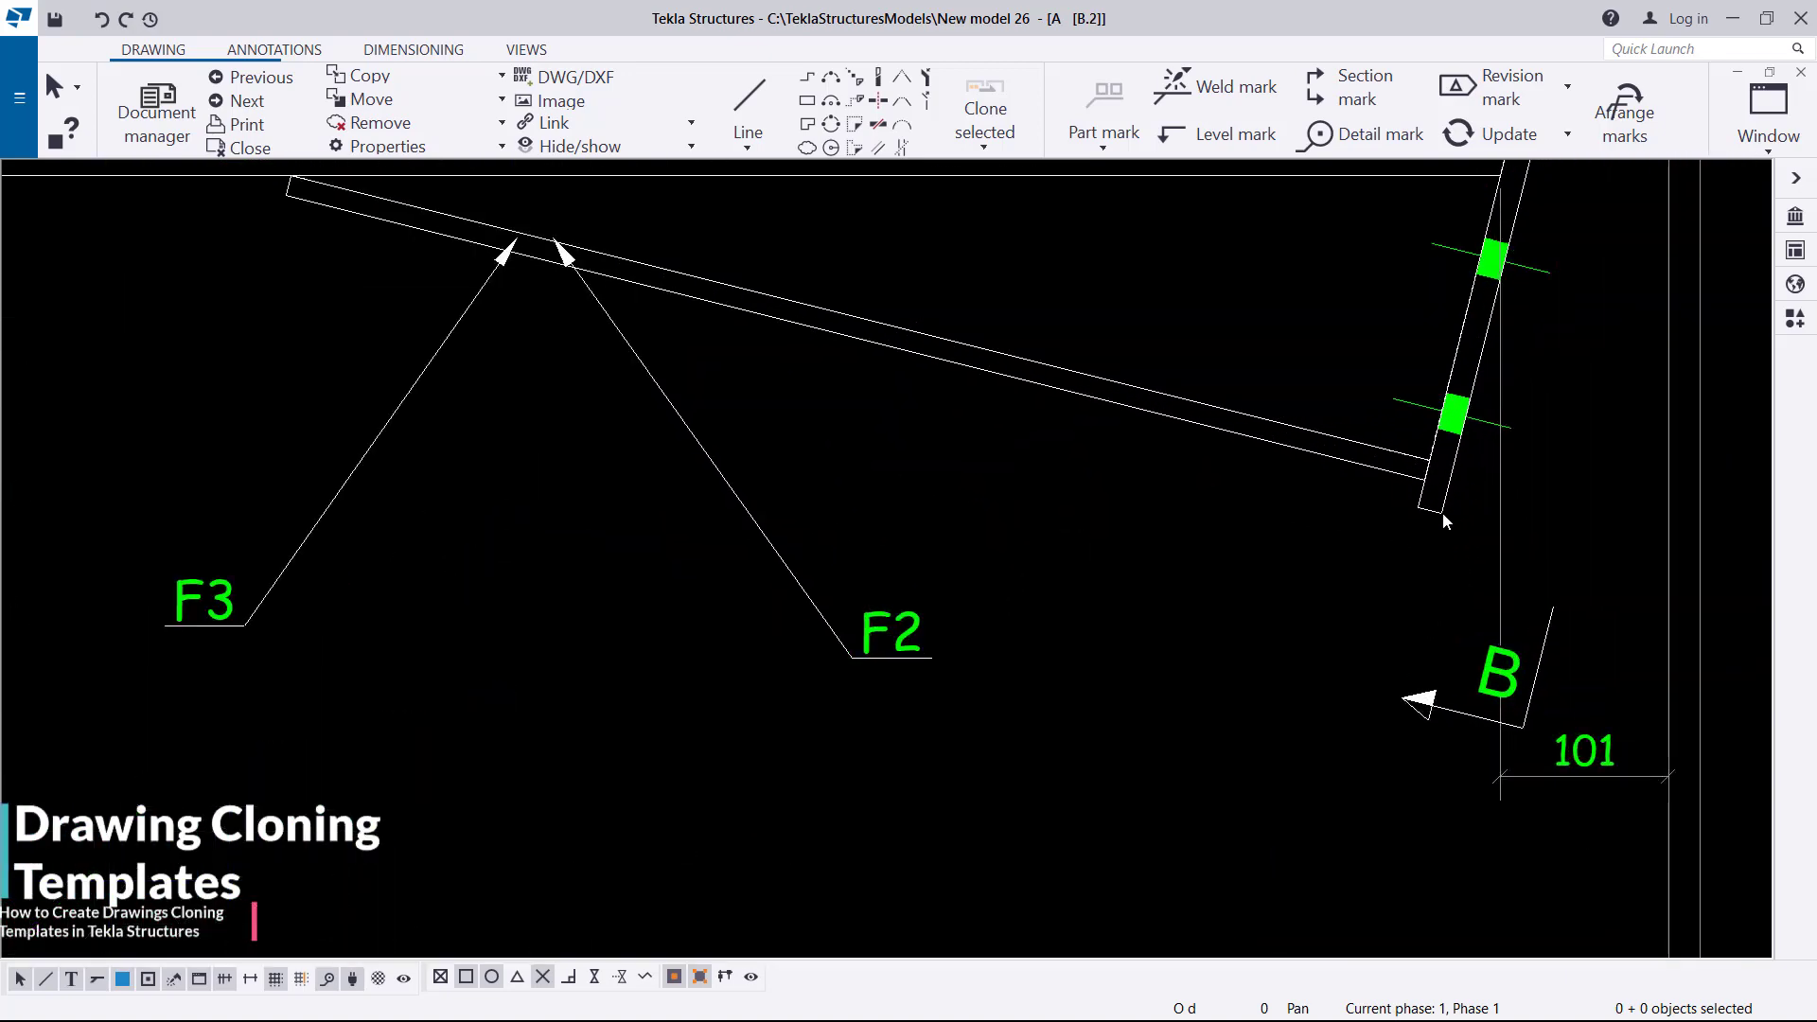
click(1442, 513)
right_click(1441, 511)
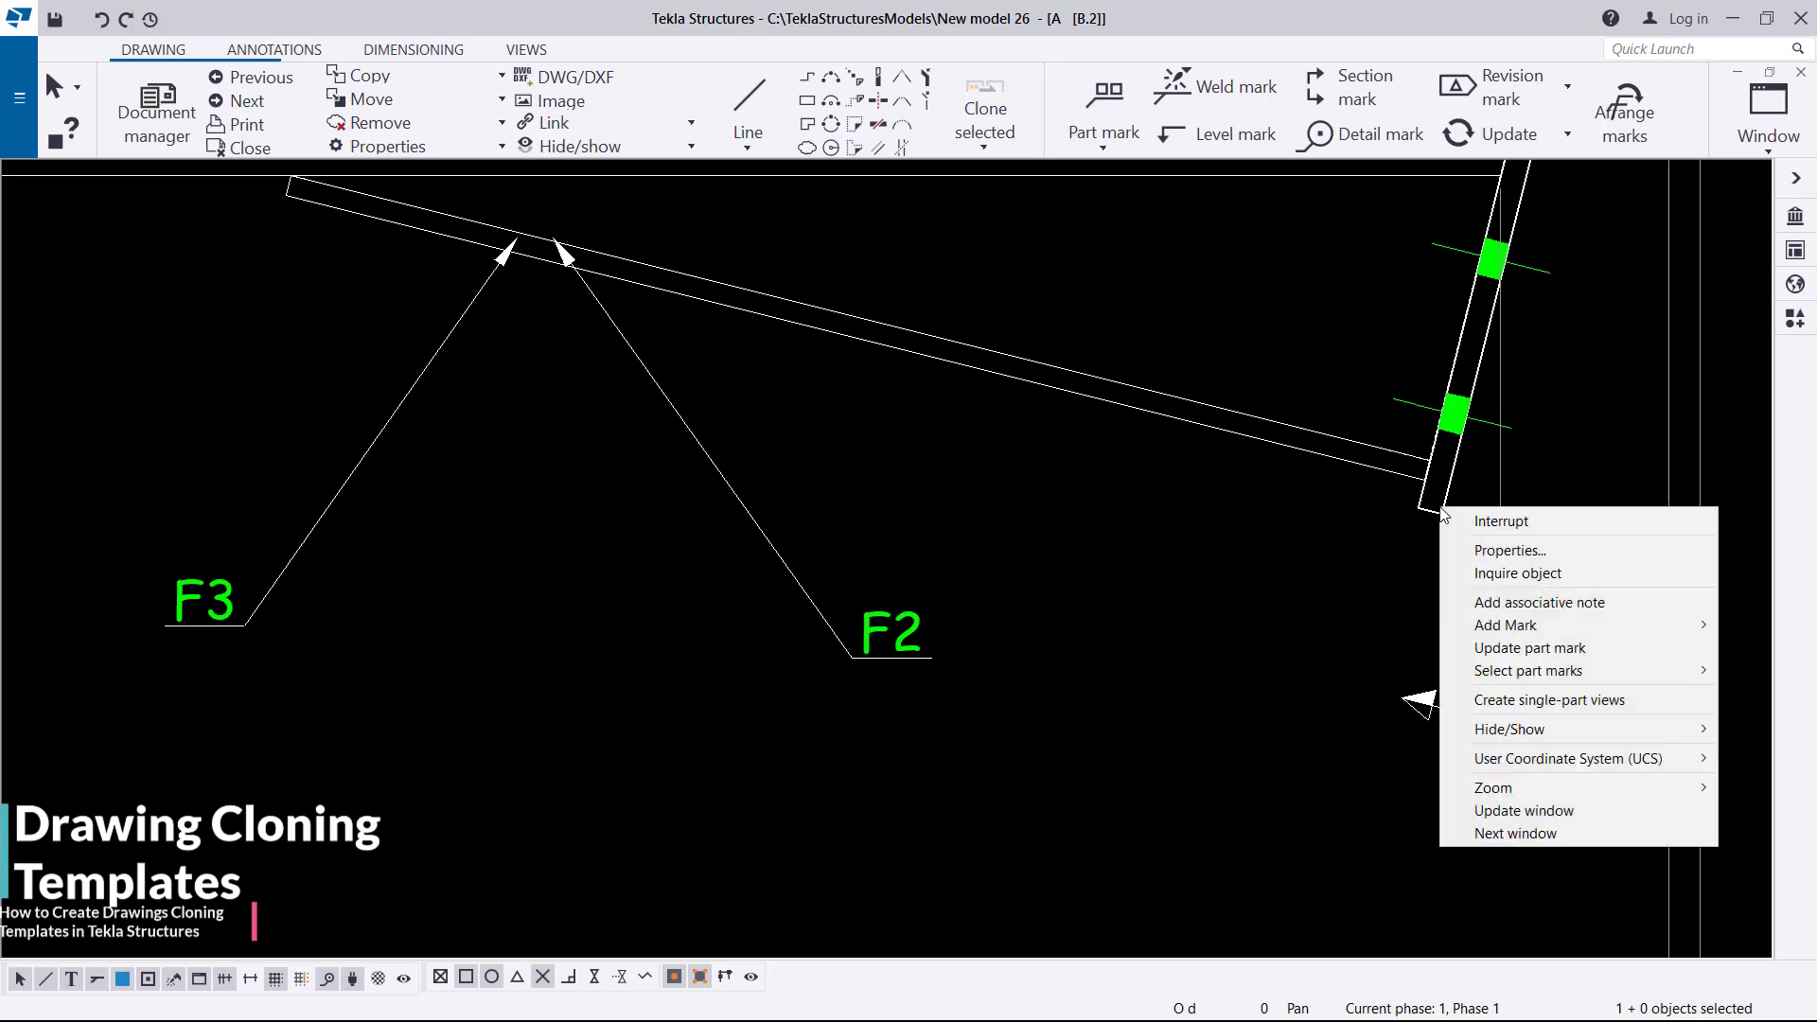
click(1476, 701)
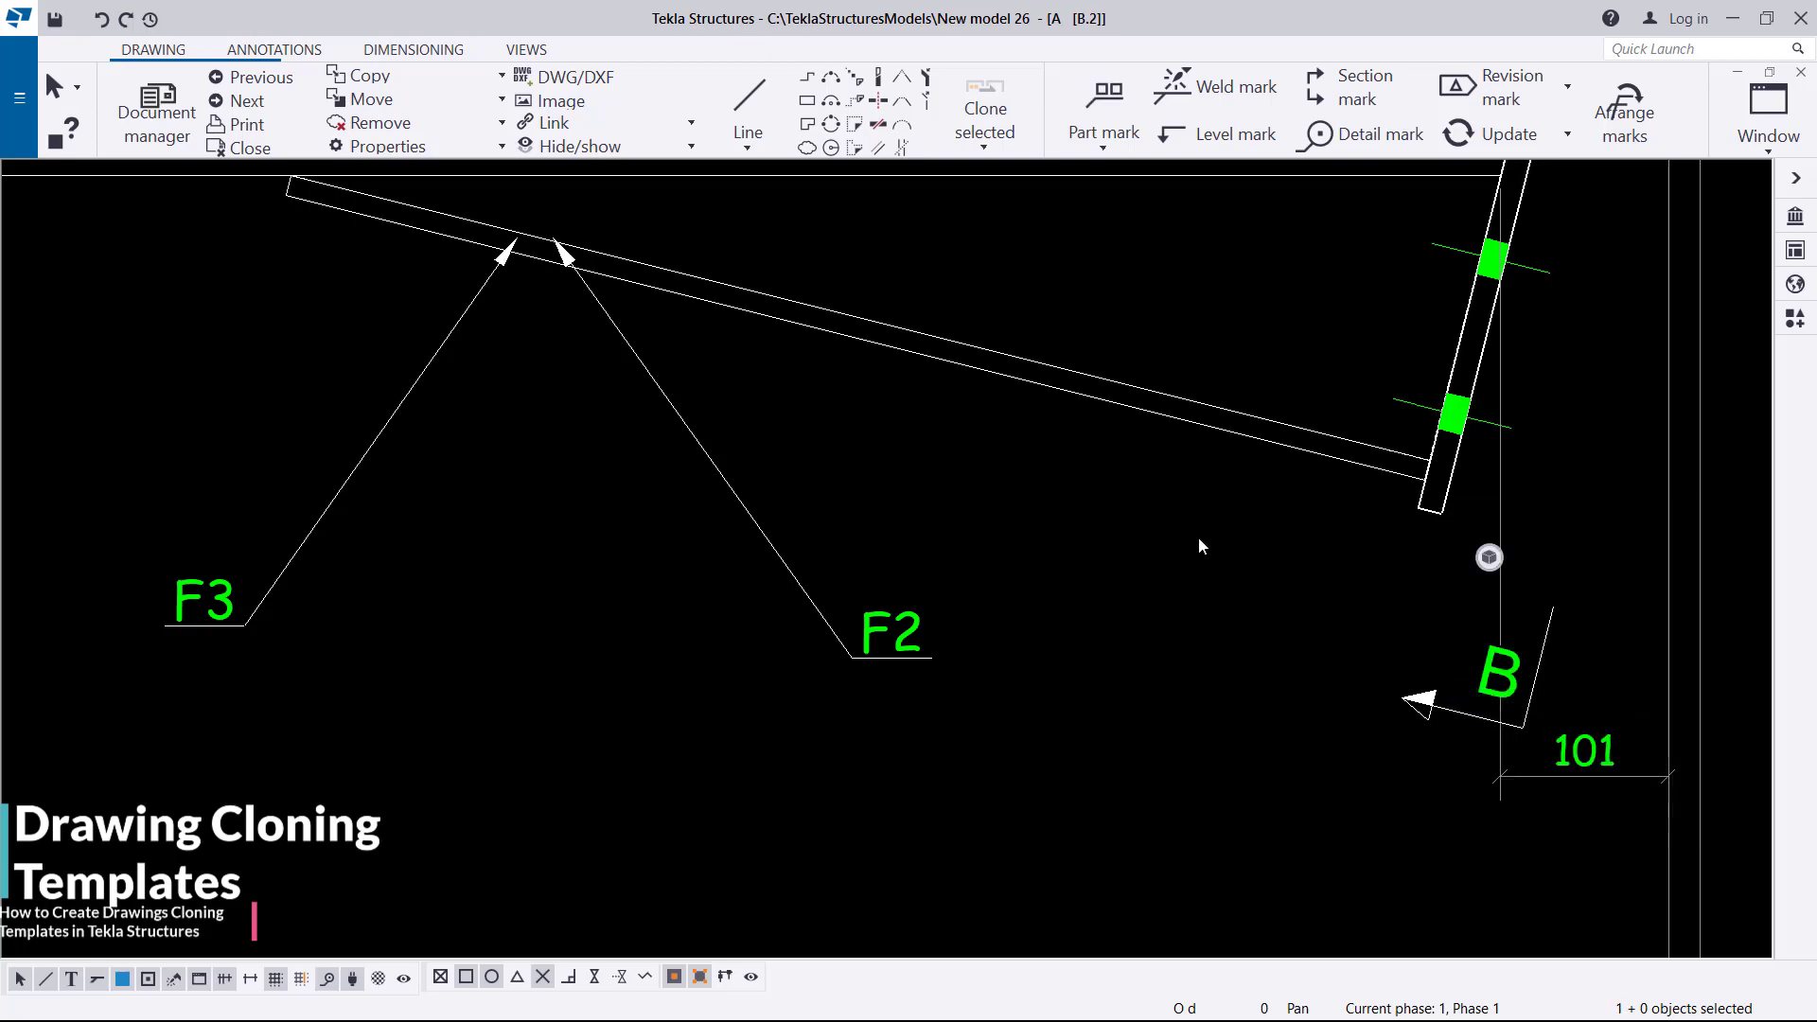
Step: Move the F2 view up below the beam's front view and the F11 end plate views down into the free space beneath it
scroll(978, 554, down, 8)
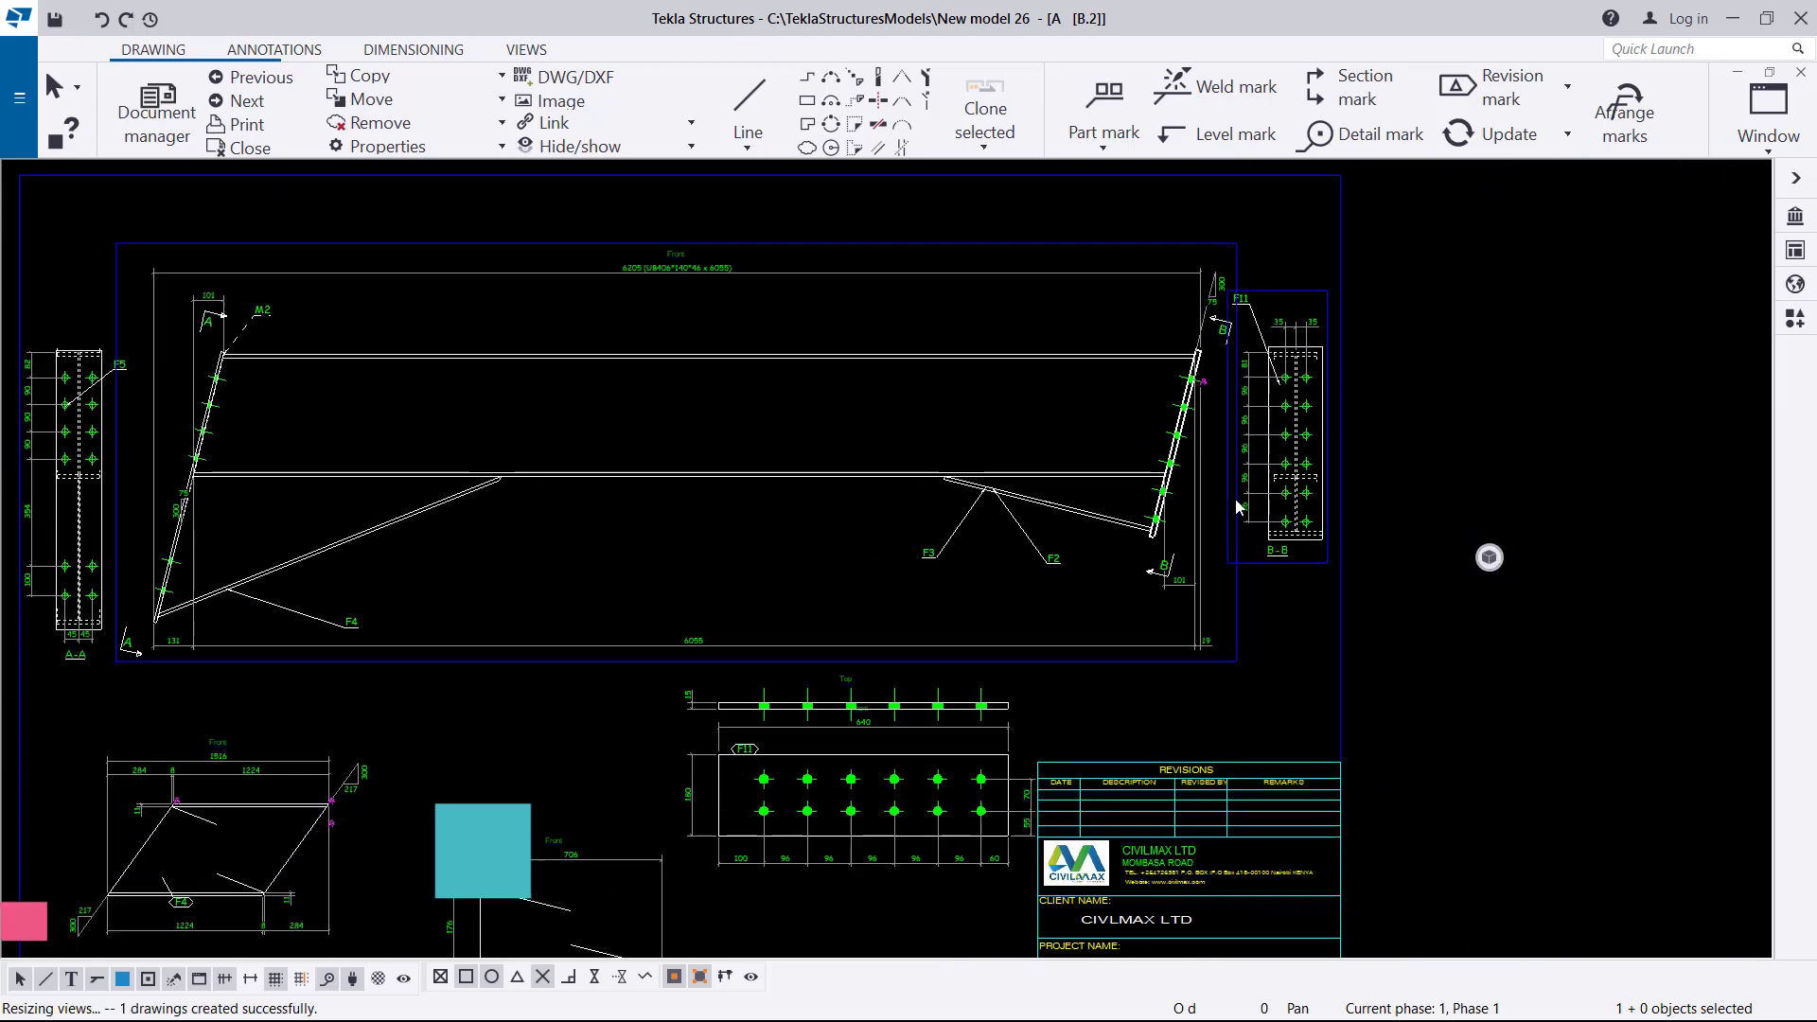
scroll(918, 773, down, 2)
scroll(852, 804, up, 4)
scroll(776, 838, down, 2)
scroll(800, 799, up, 3)
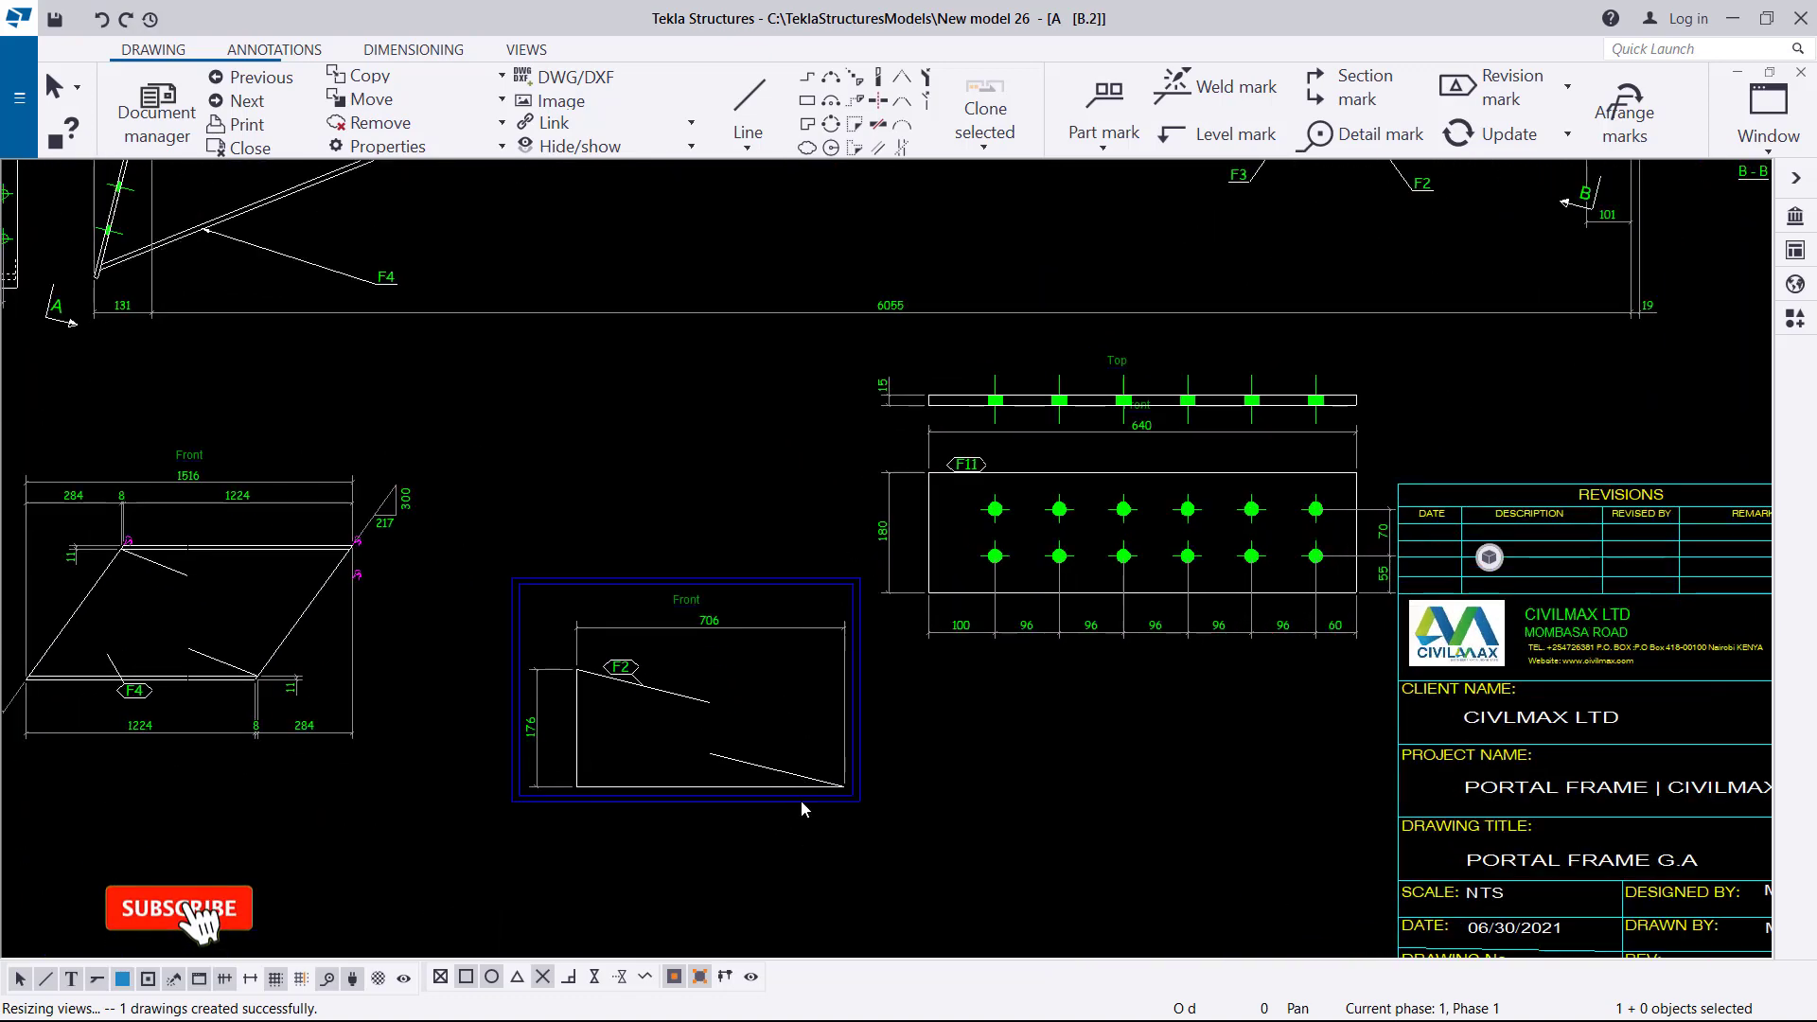
drag(787, 802, 752, 544)
click(912, 653)
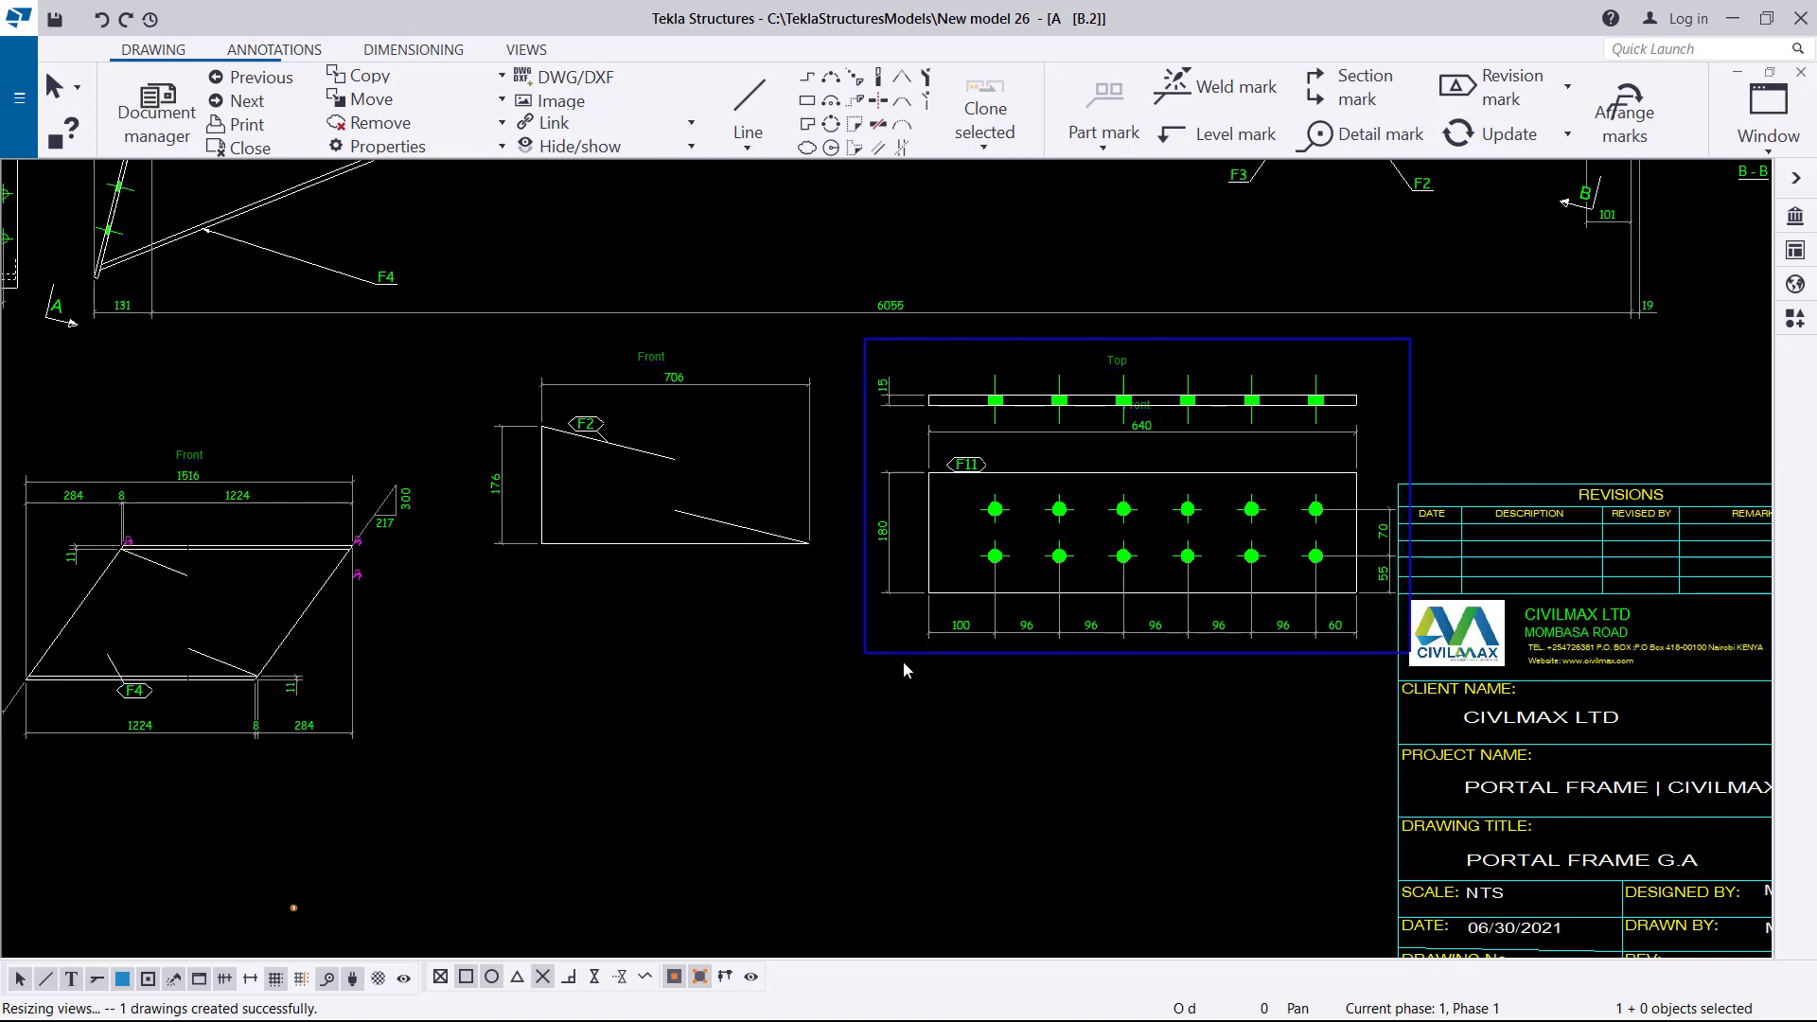
drag(898, 650, 716, 877)
Step: Change the bolt representation in the Front view of end plate F11 to Symbol2, apply it and close the bolt properties
scroll(885, 823, up, 3)
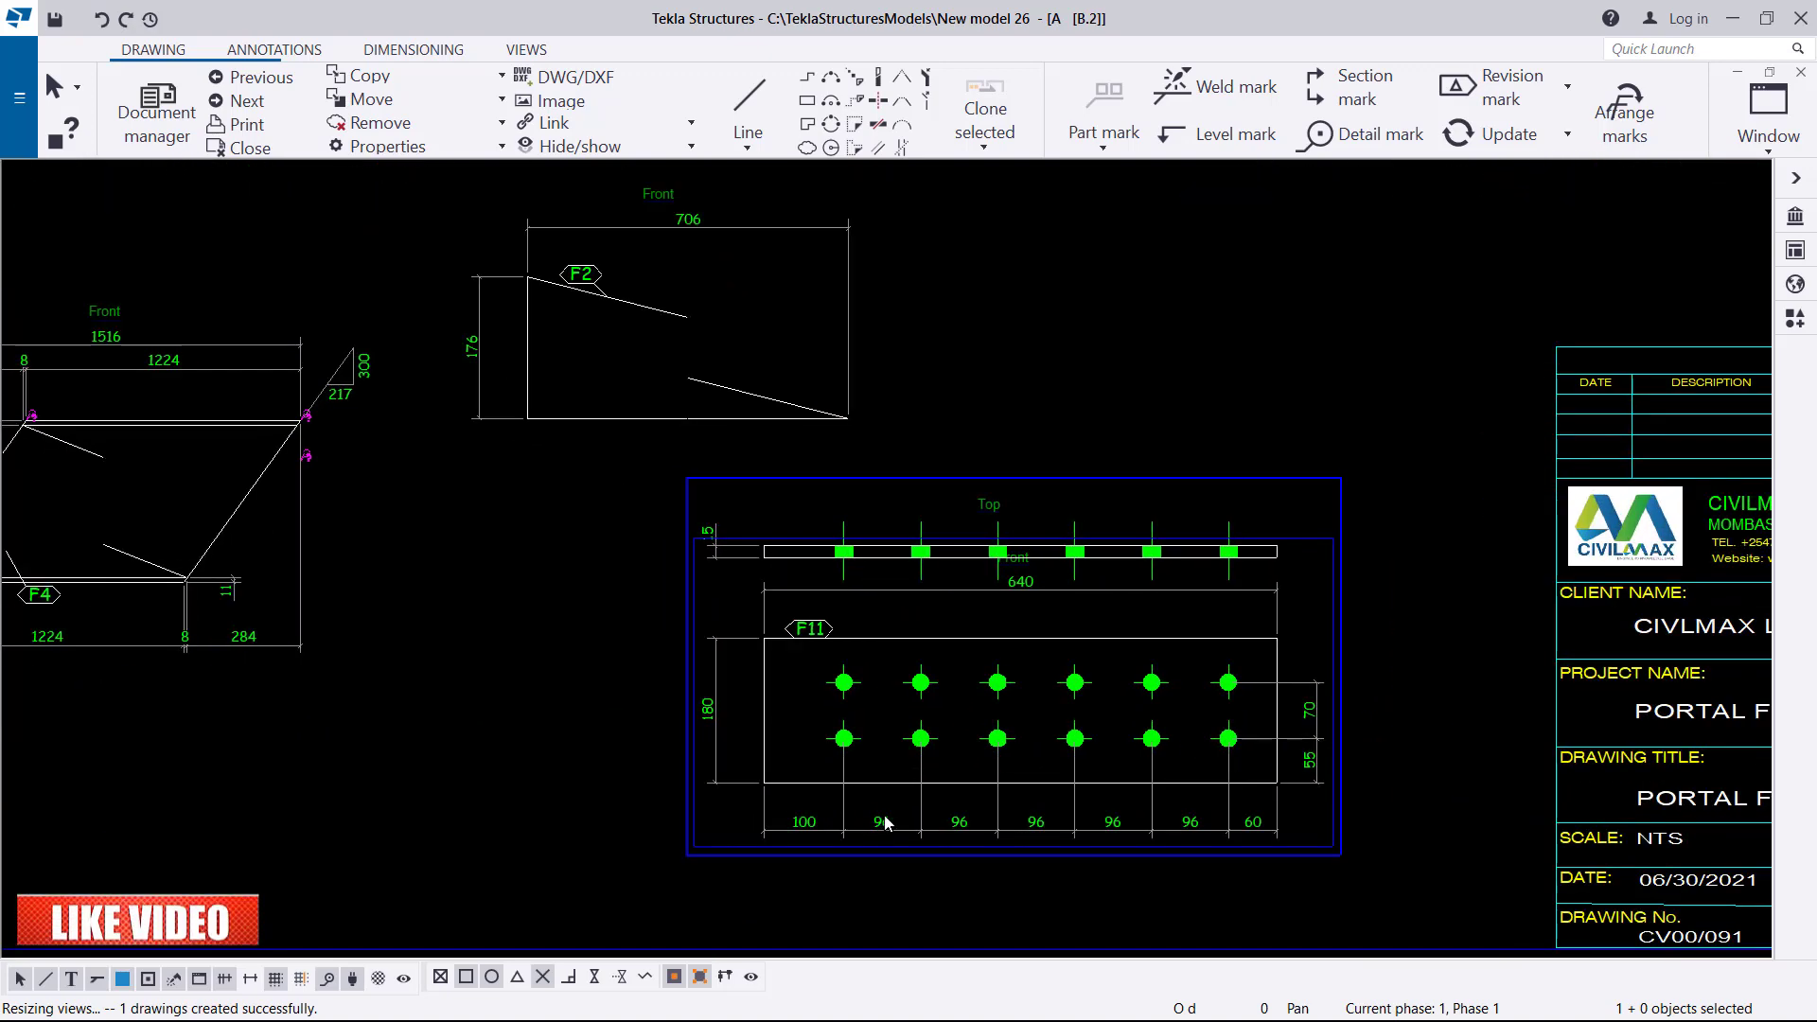
scroll(880, 823, up, 2)
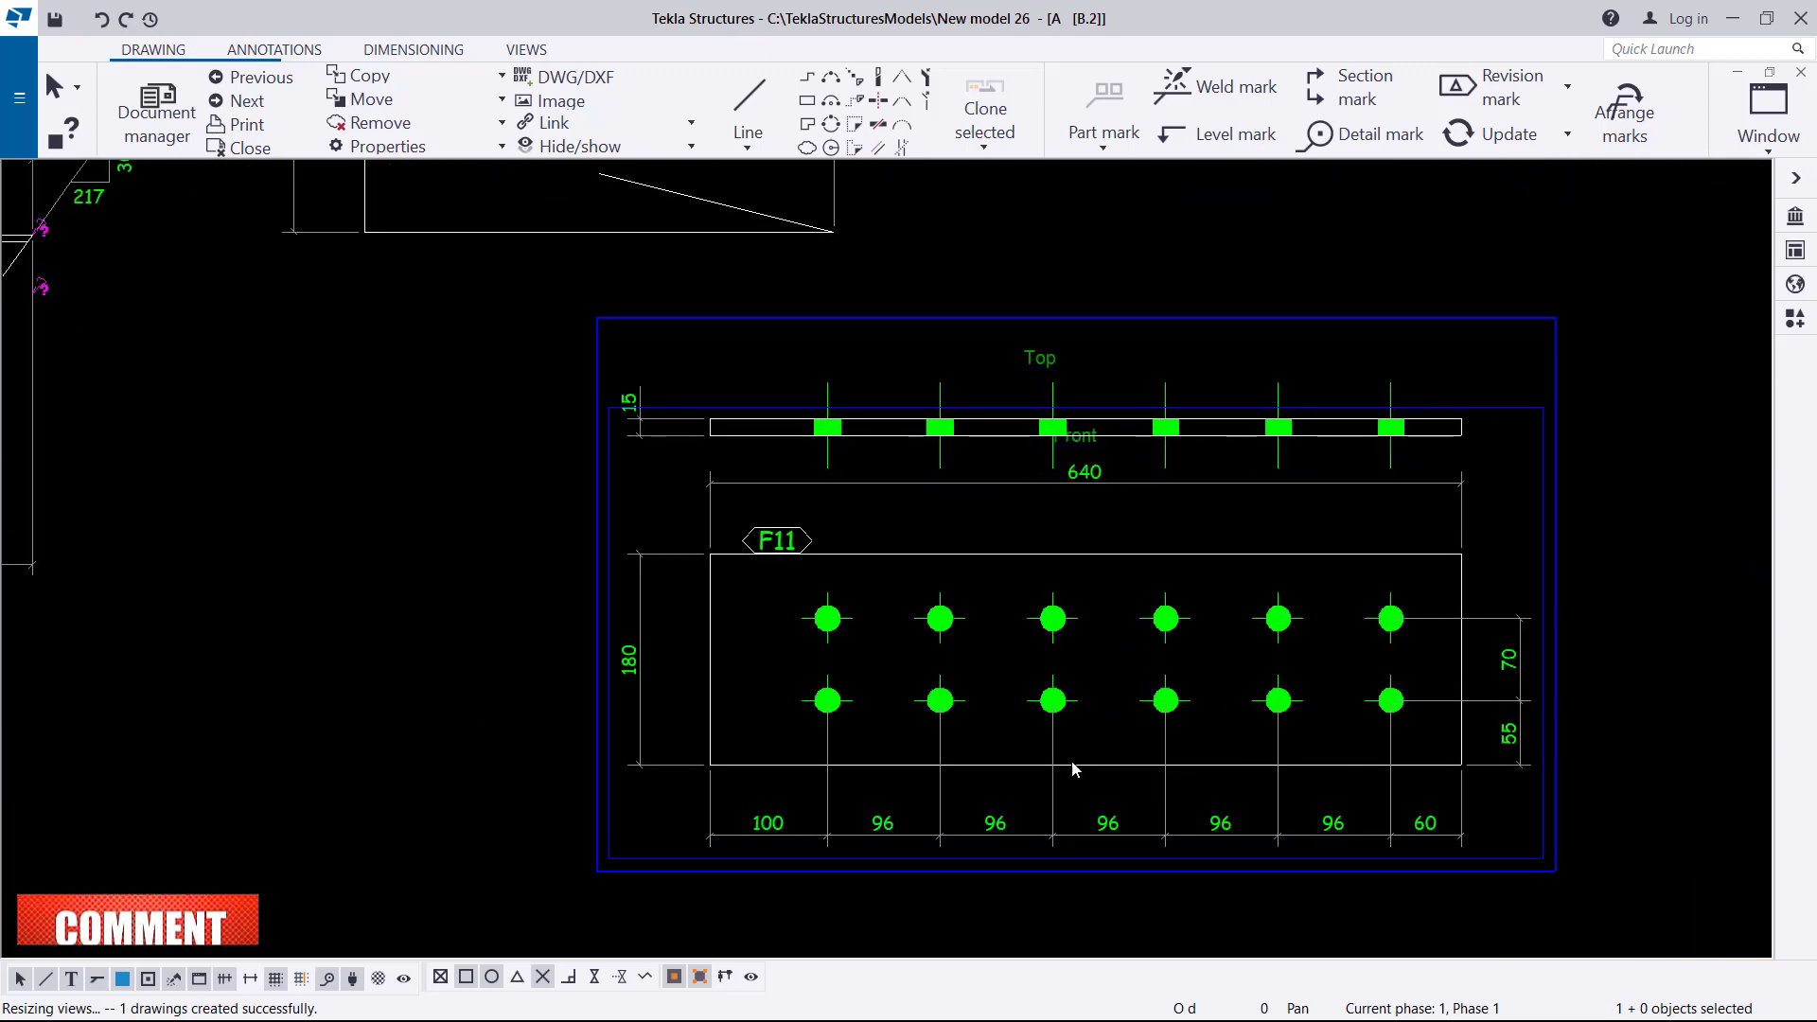
scroll(1405, 658, up, 1)
double_click(1385, 695)
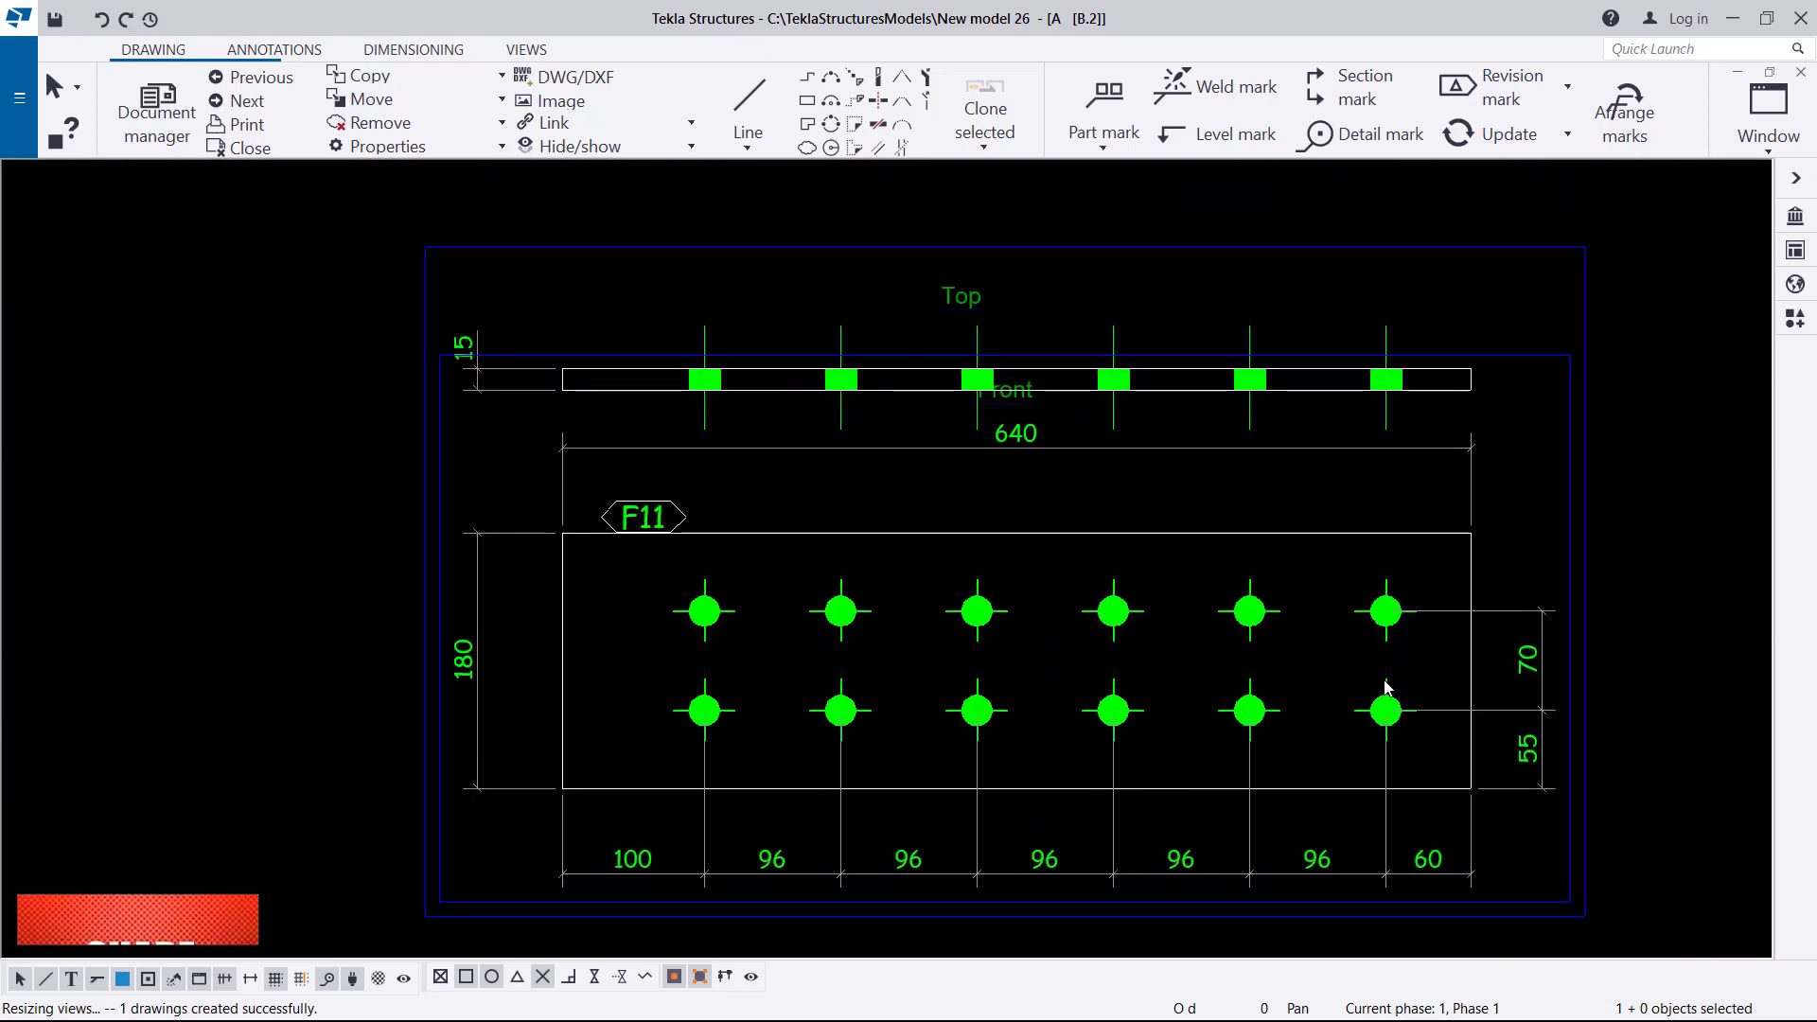
click(438, 386)
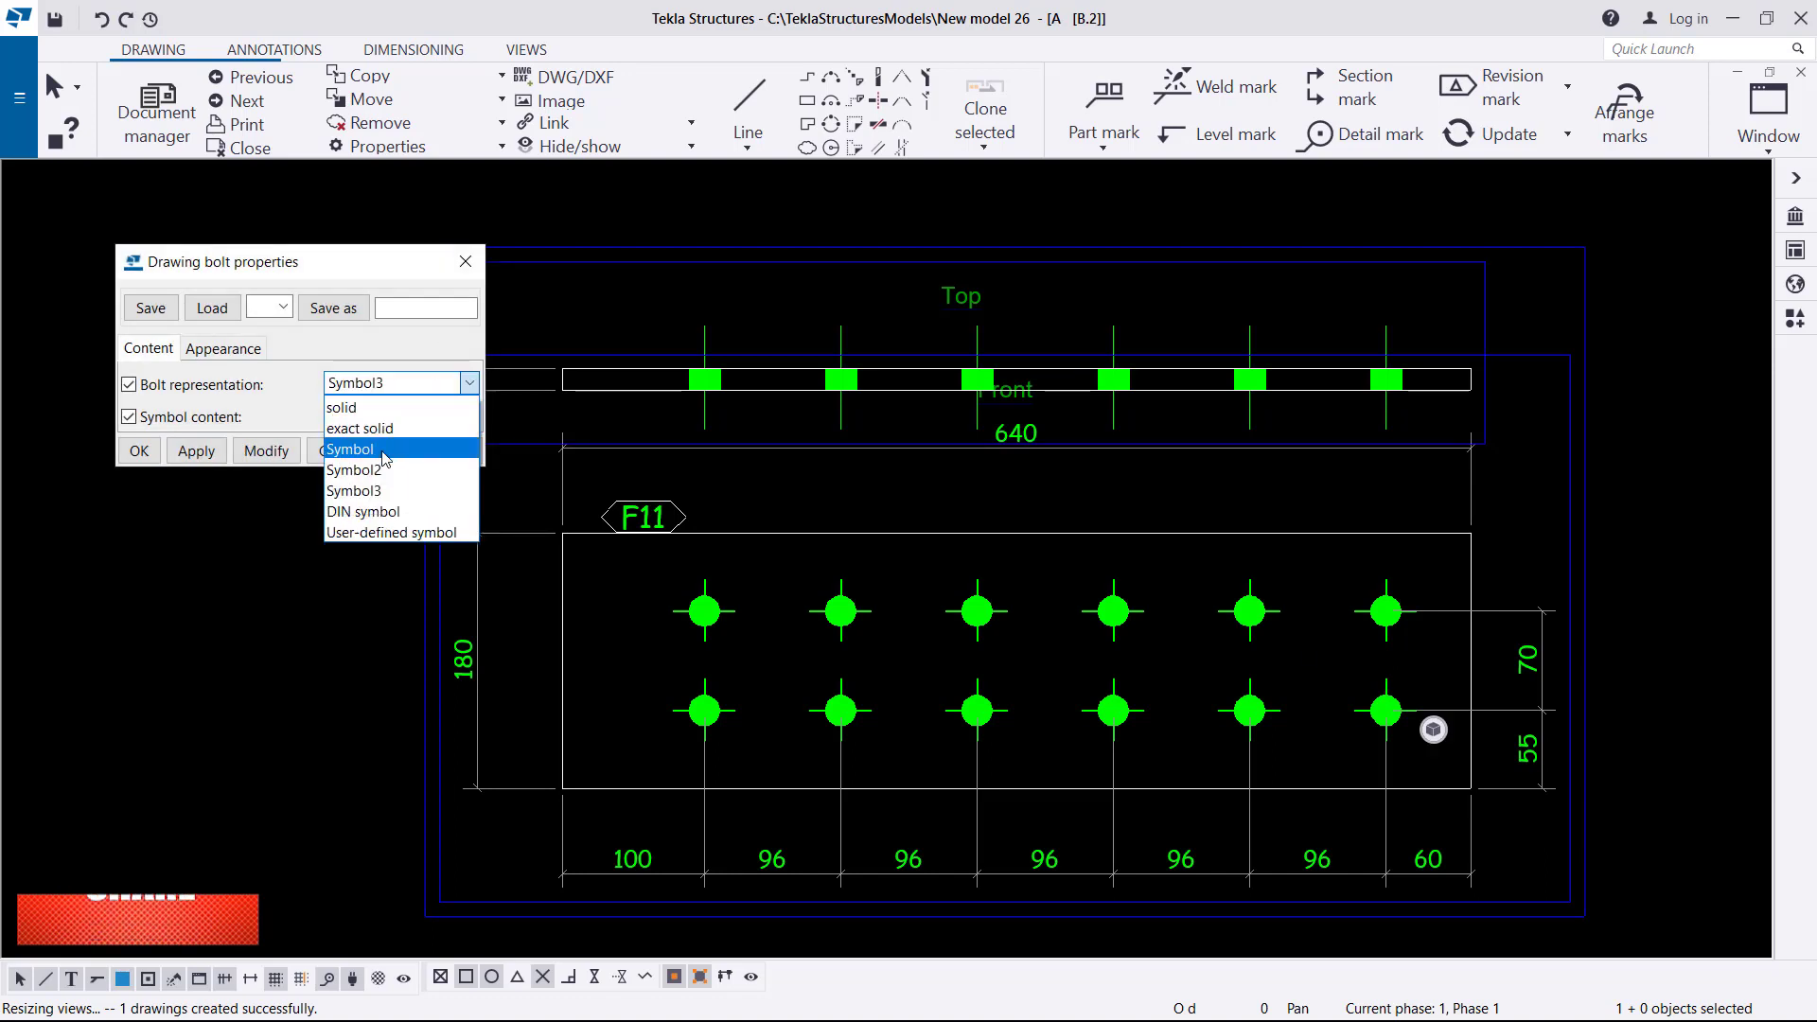
click(364, 478)
click(268, 451)
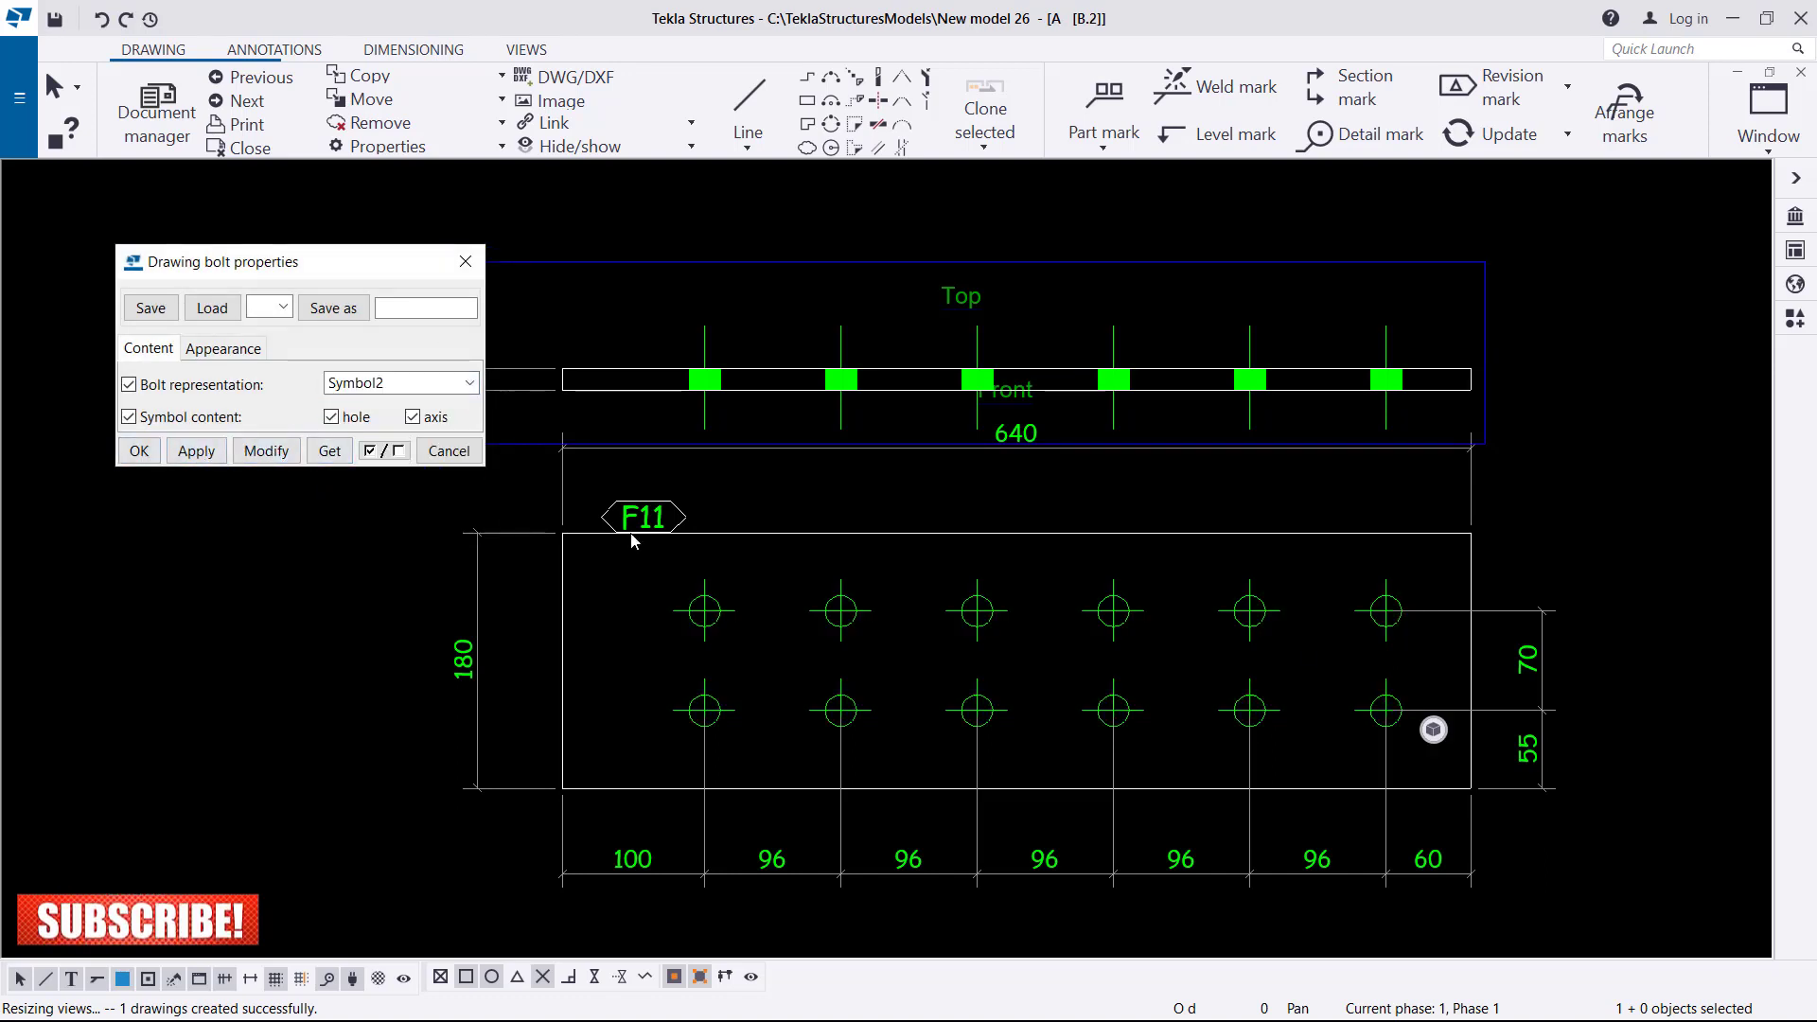
click(924, 597)
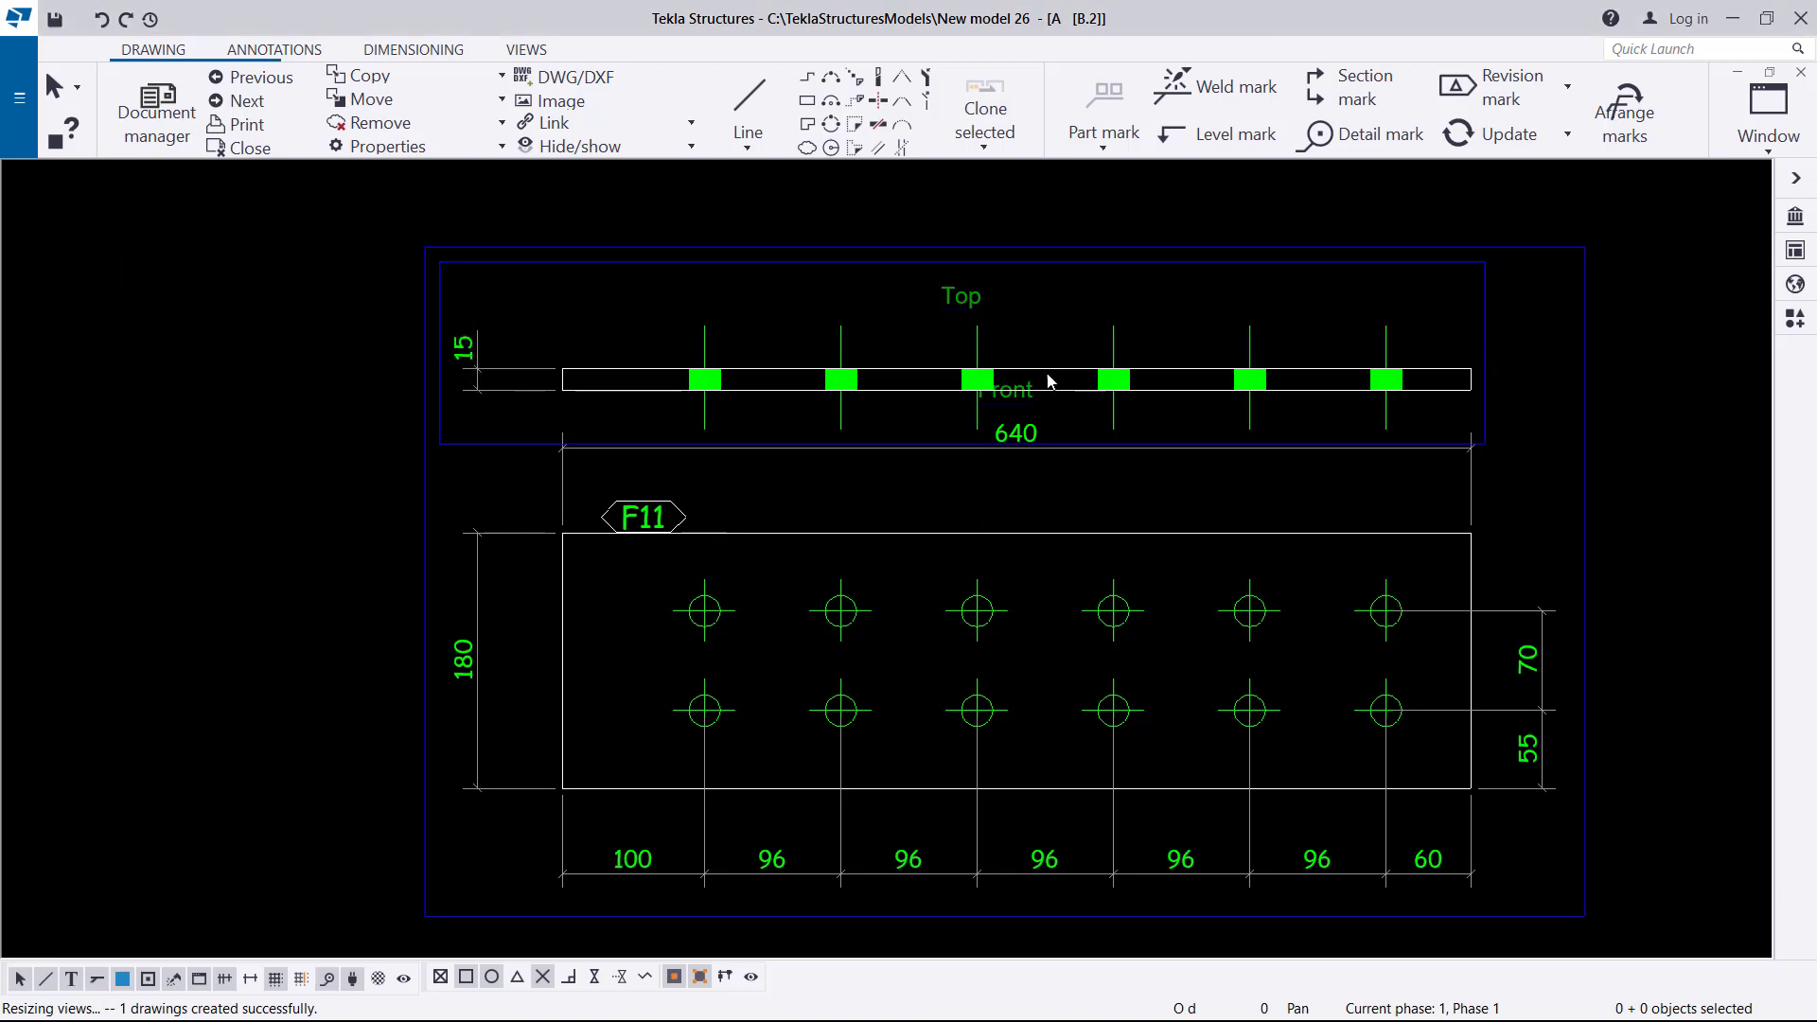
Step: Delete the Top view from the F11 end plate's single-part views
scroll(1047, 381, up, 3)
scroll(910, 518, down, 2)
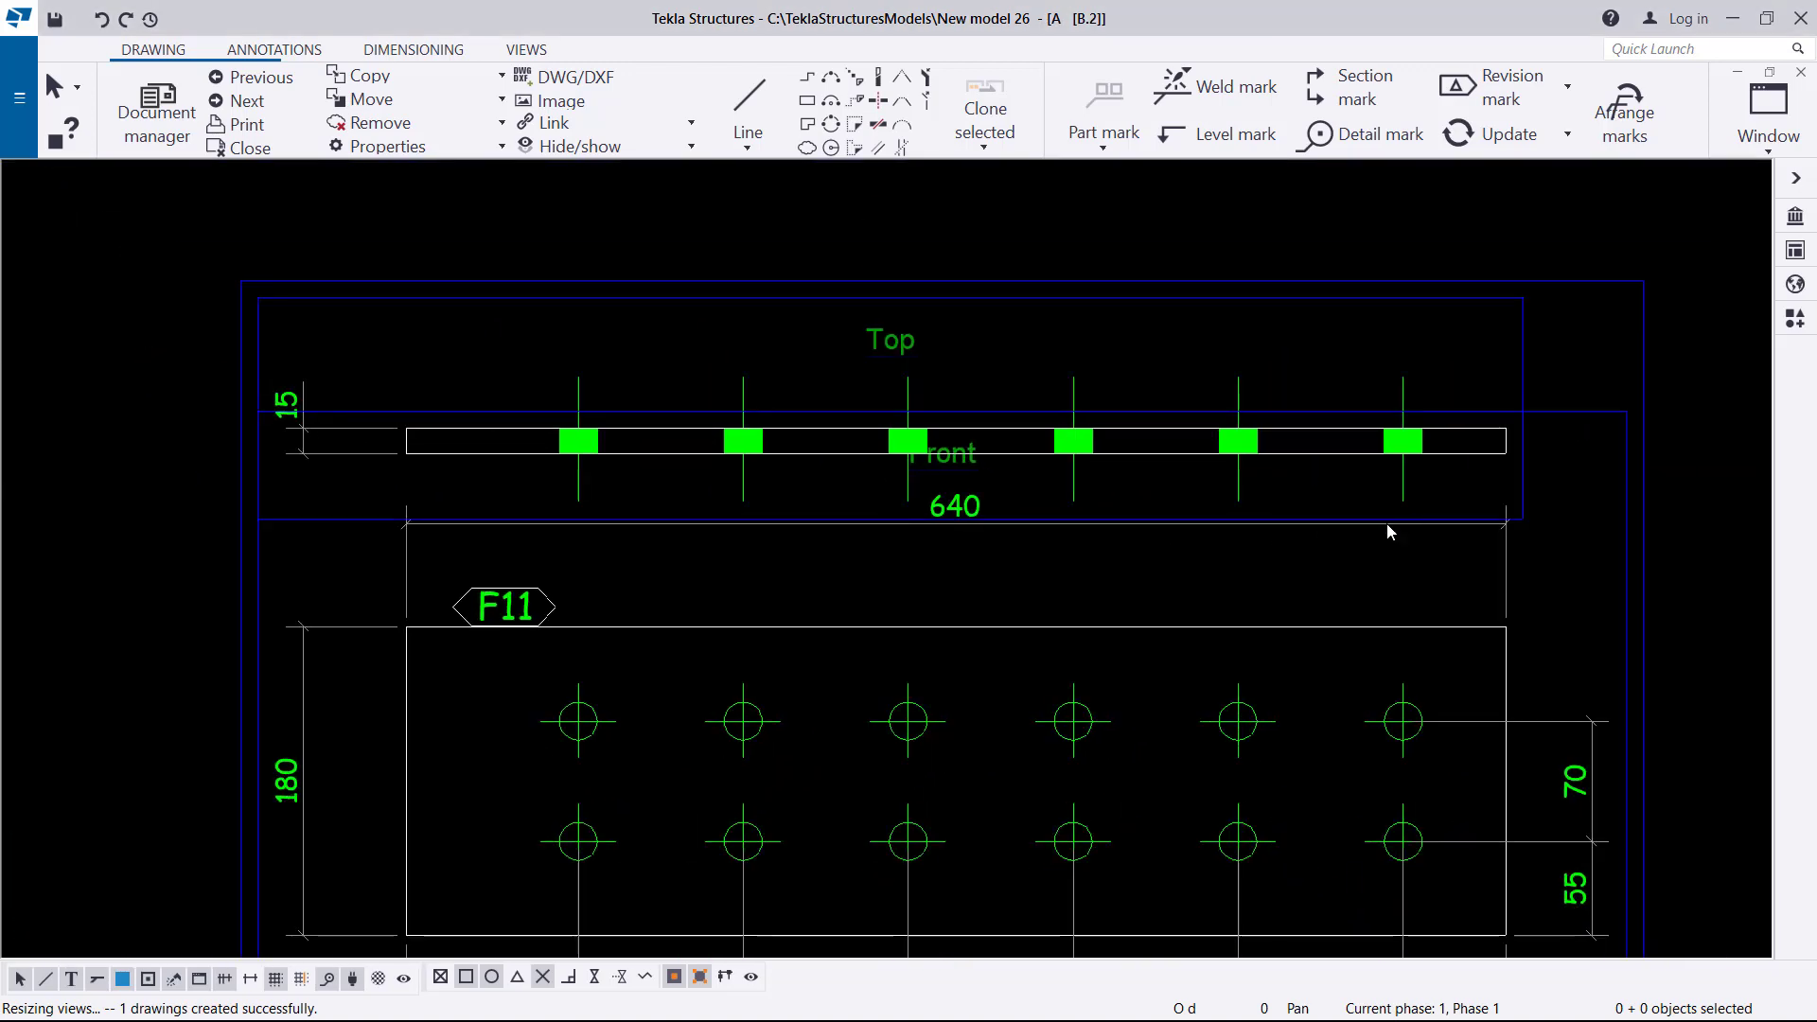
scroll(877, 537, down, 2)
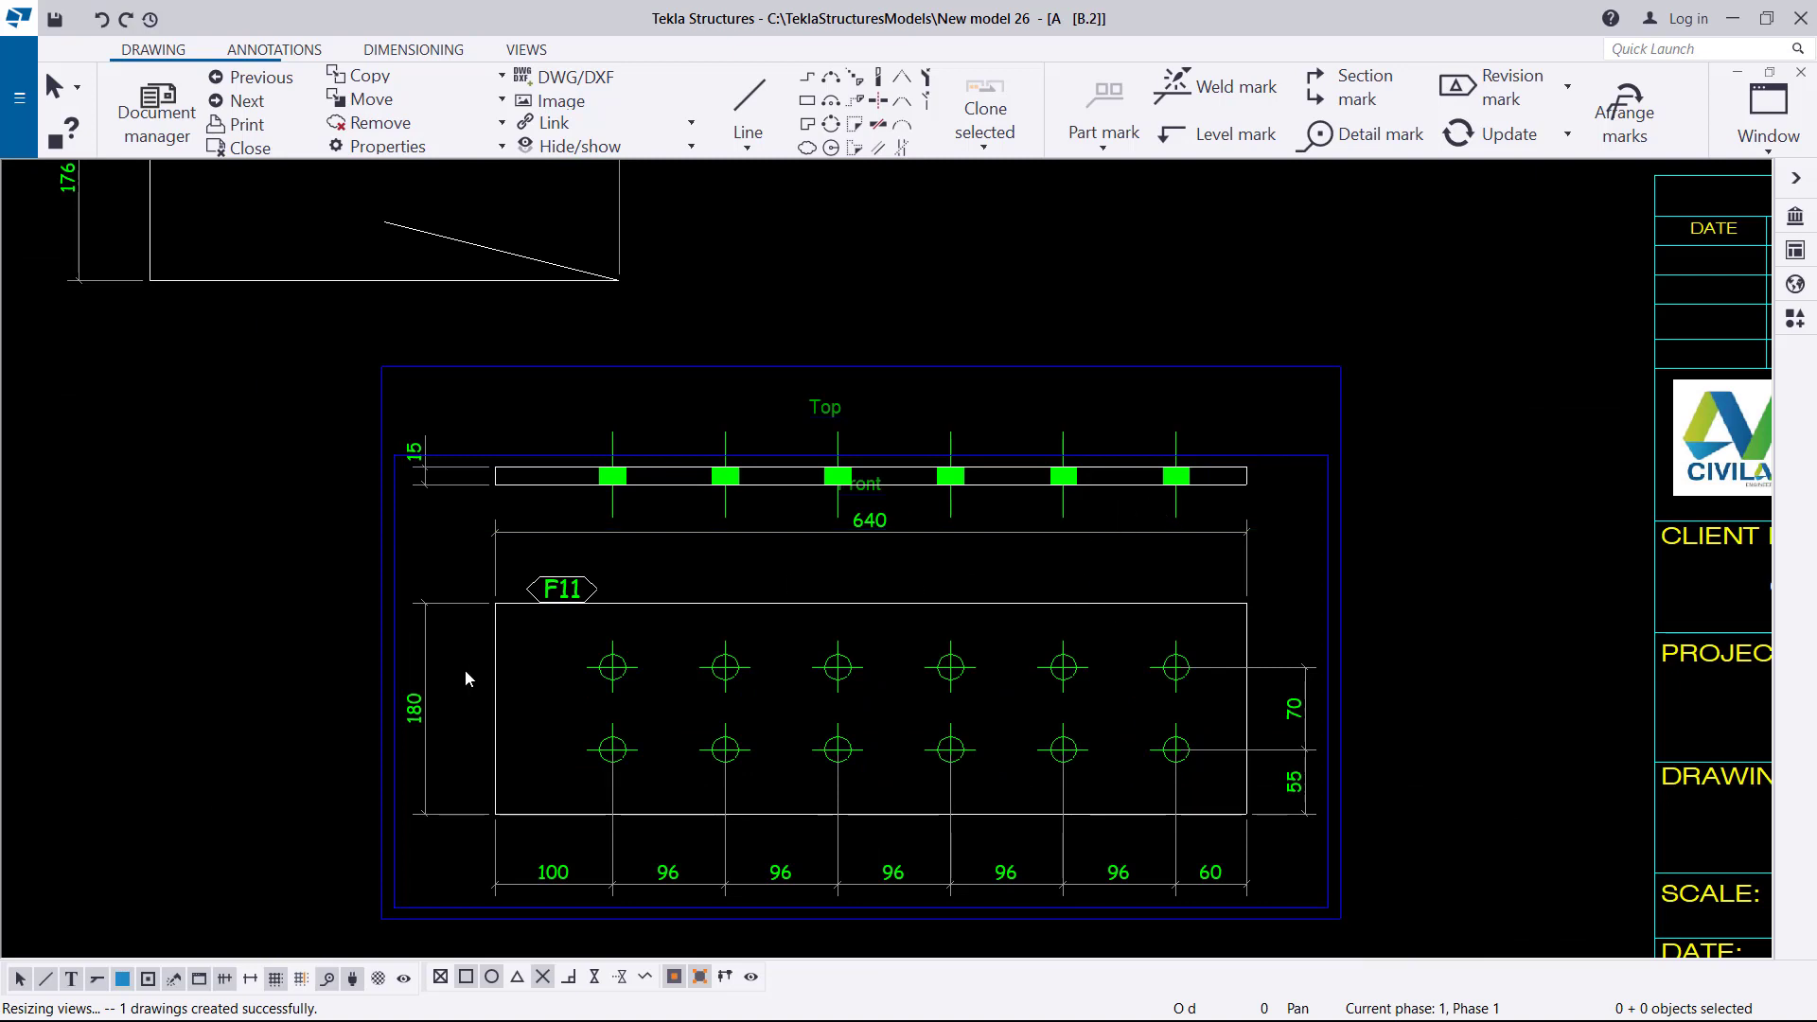
scroll(963, 607, down, 1)
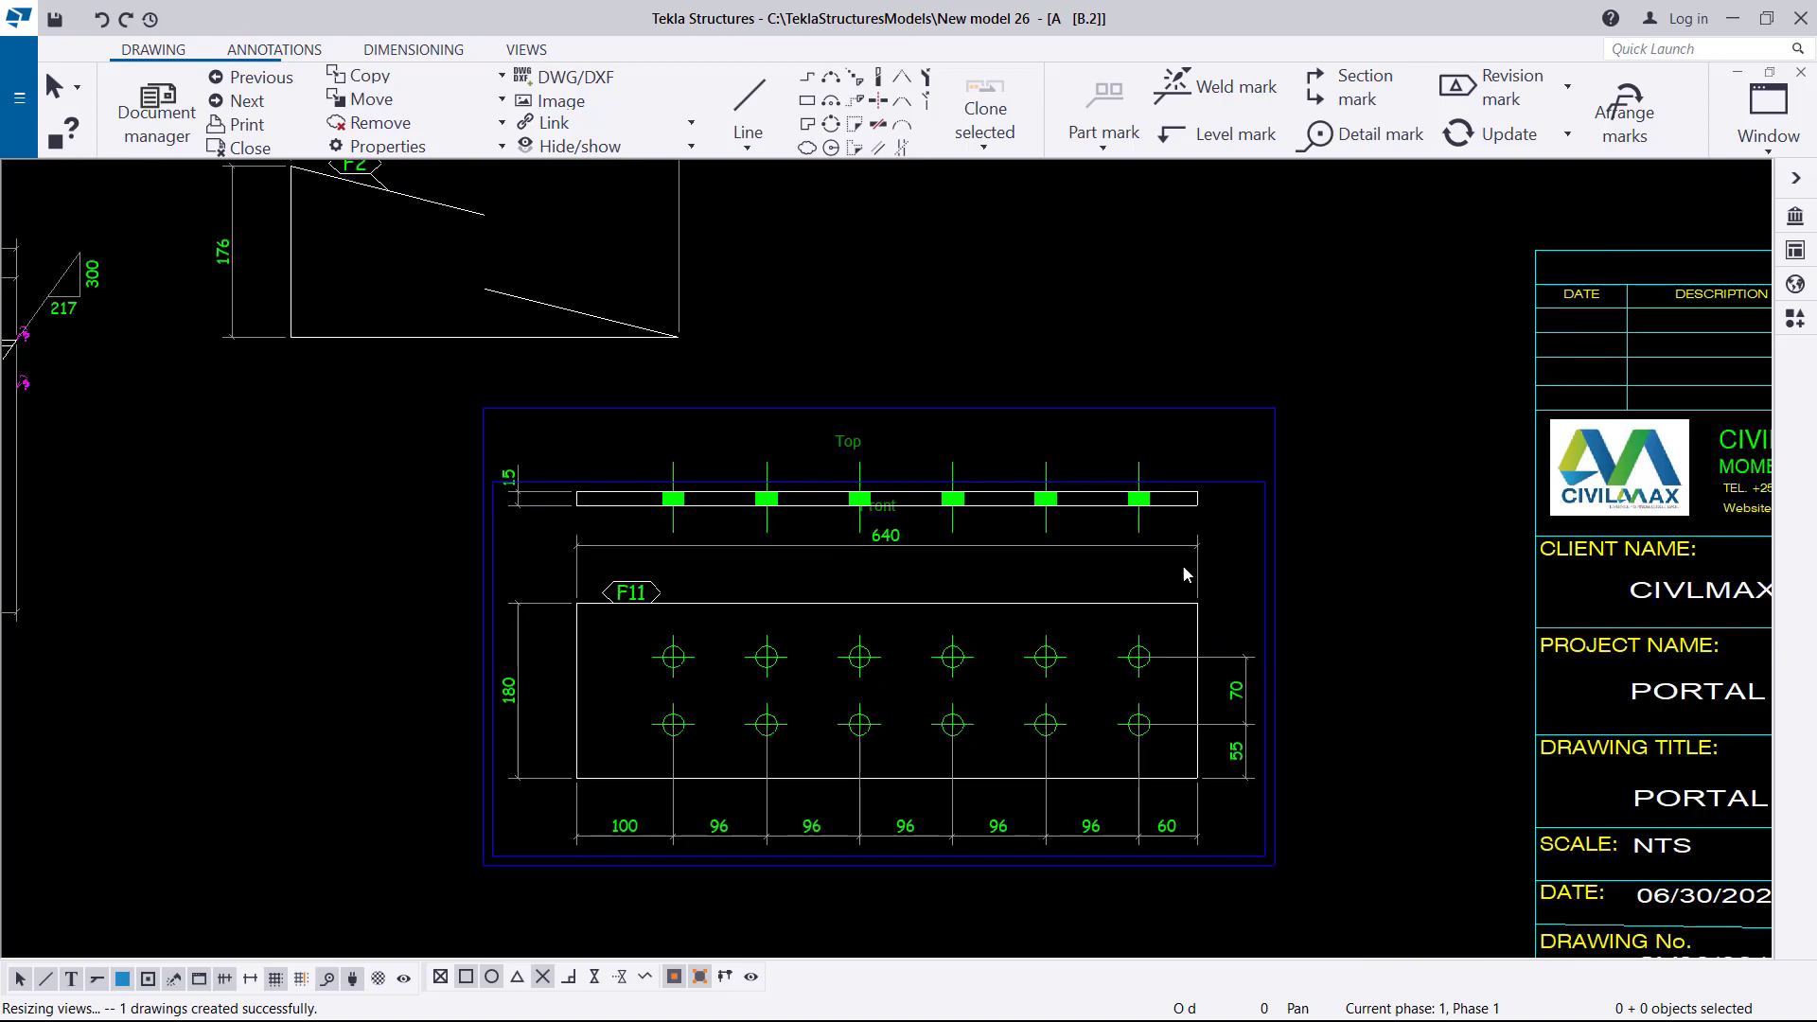
scroll(1217, 507, up, 2)
click(1205, 520)
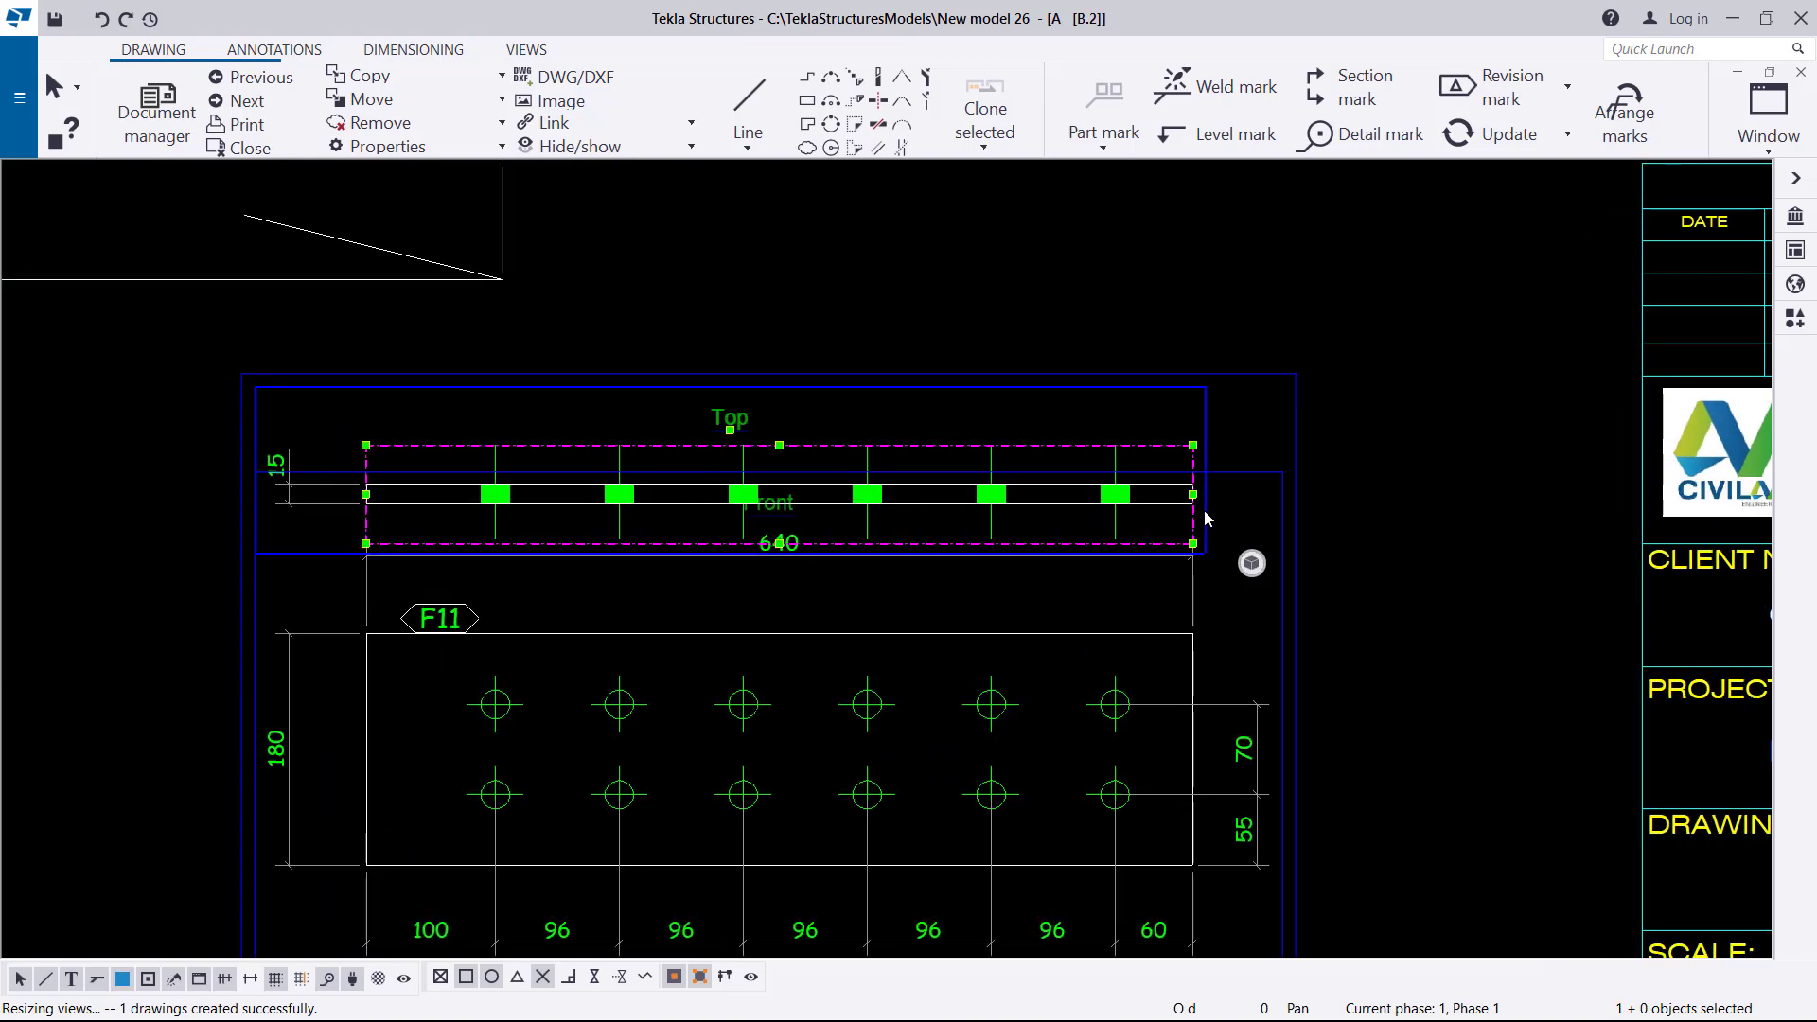
right_click(1209, 502)
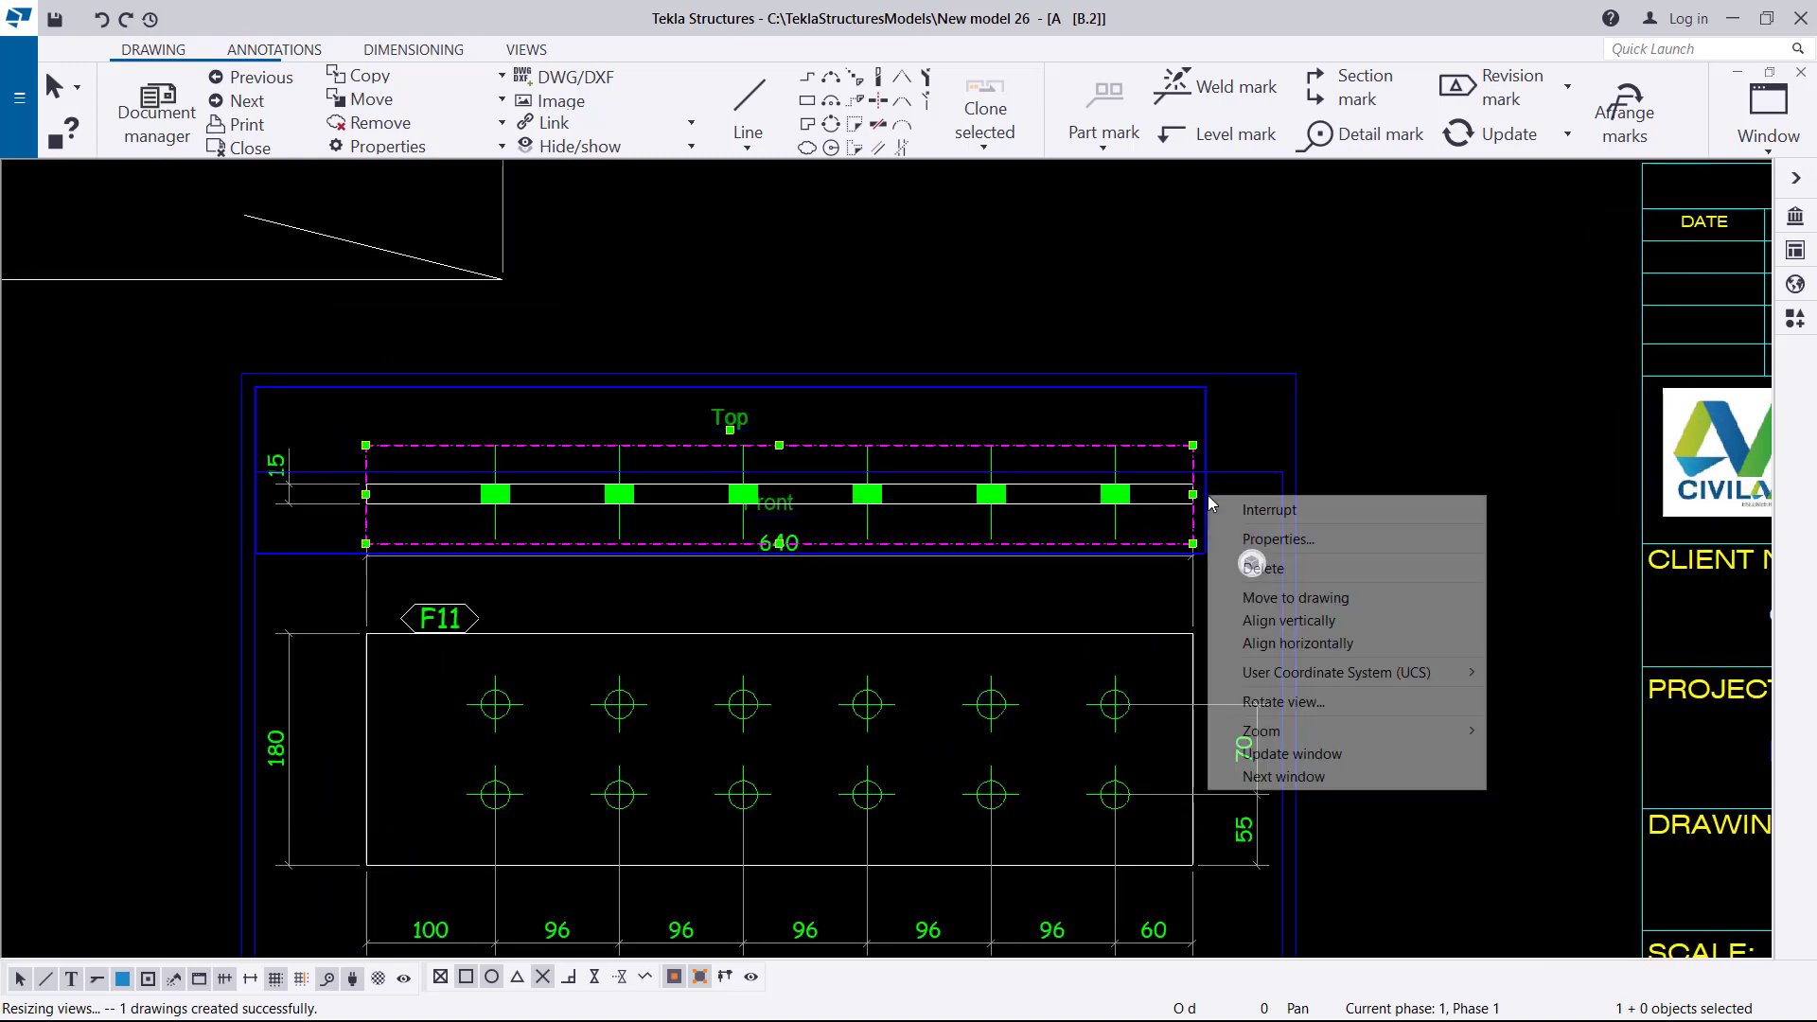
click(1267, 566)
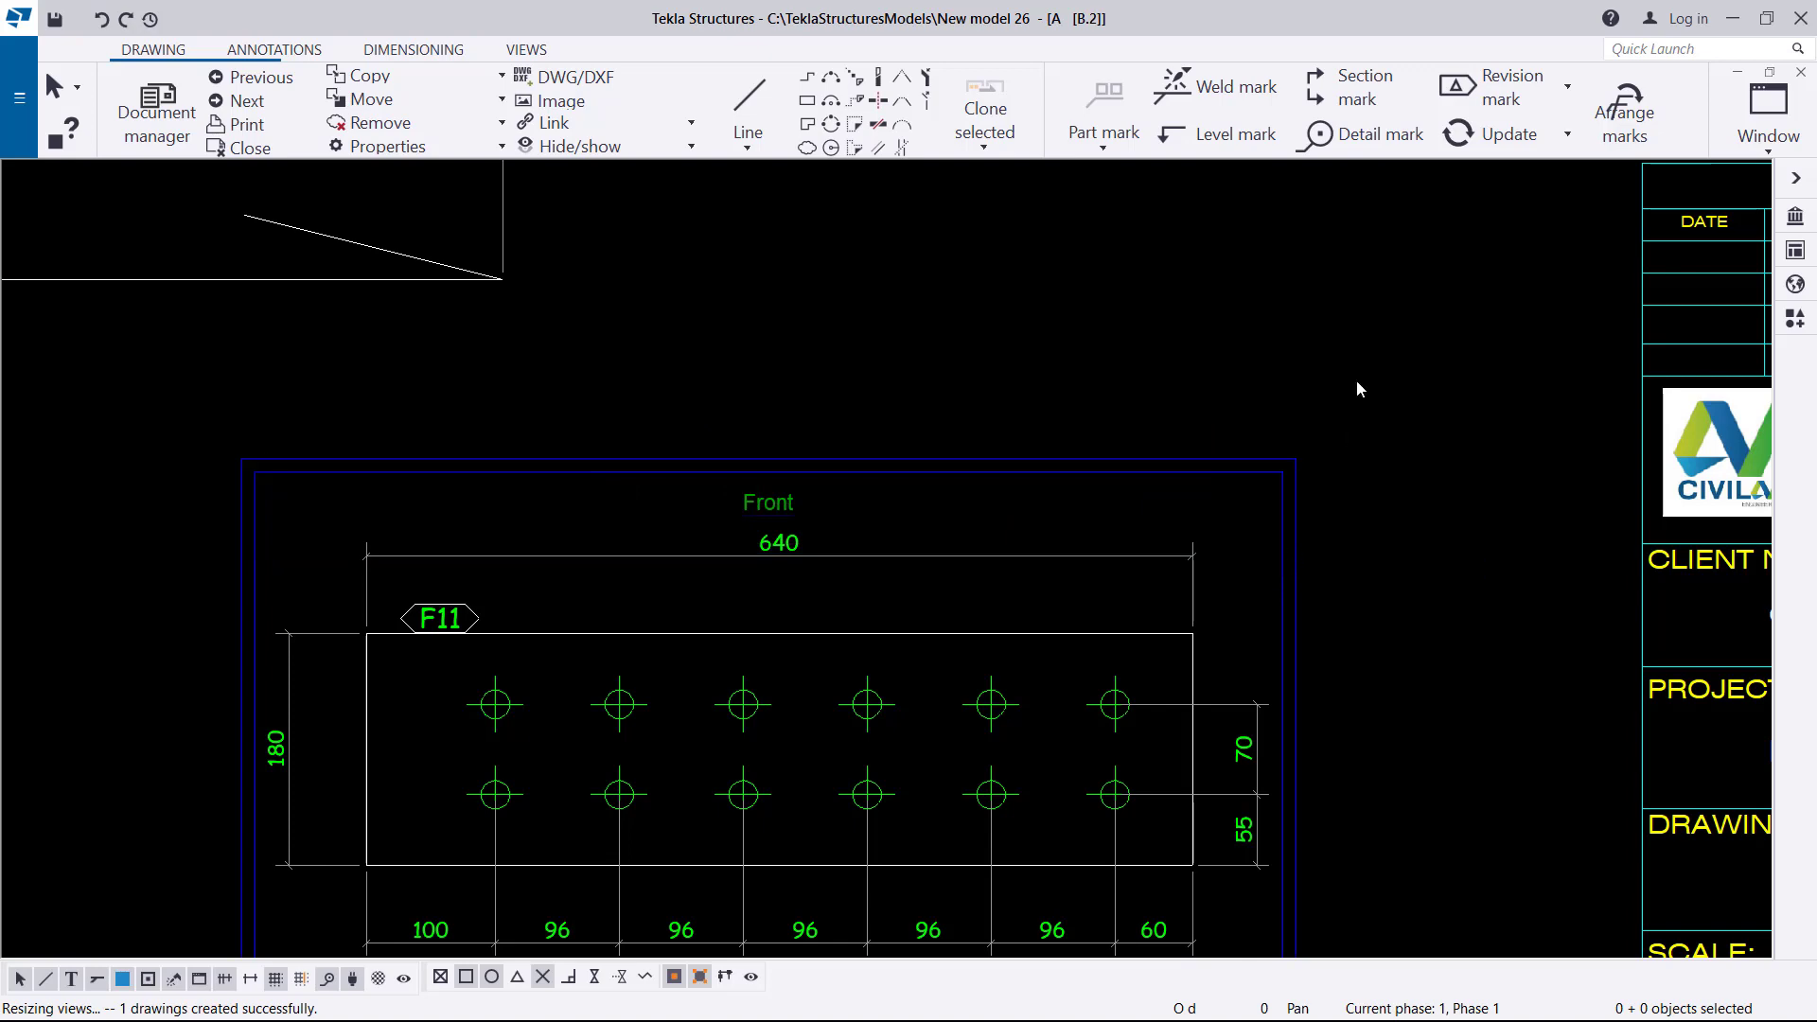
Step: Open the properties of the F11 part mark in its Front view and set the mark's frame type to underlined
scroll(1197, 393, down, 1)
scroll(1019, 651, up, 3)
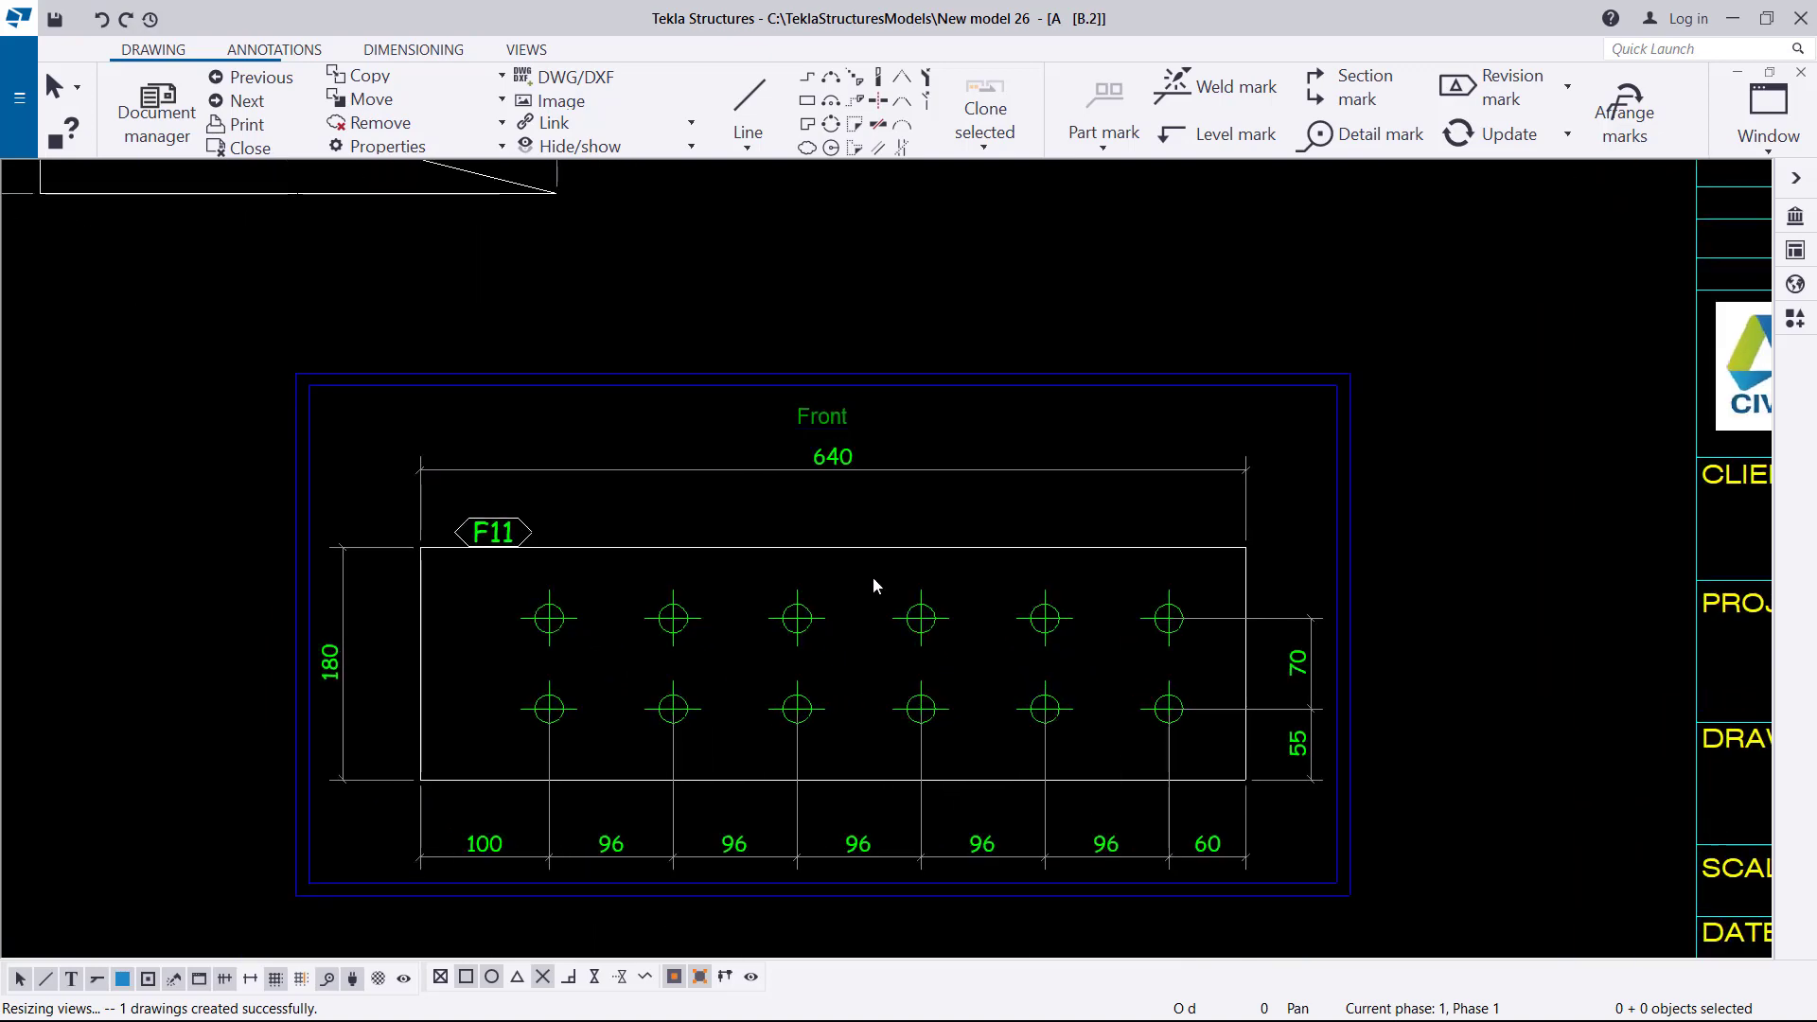
right_click(502, 536)
click(516, 570)
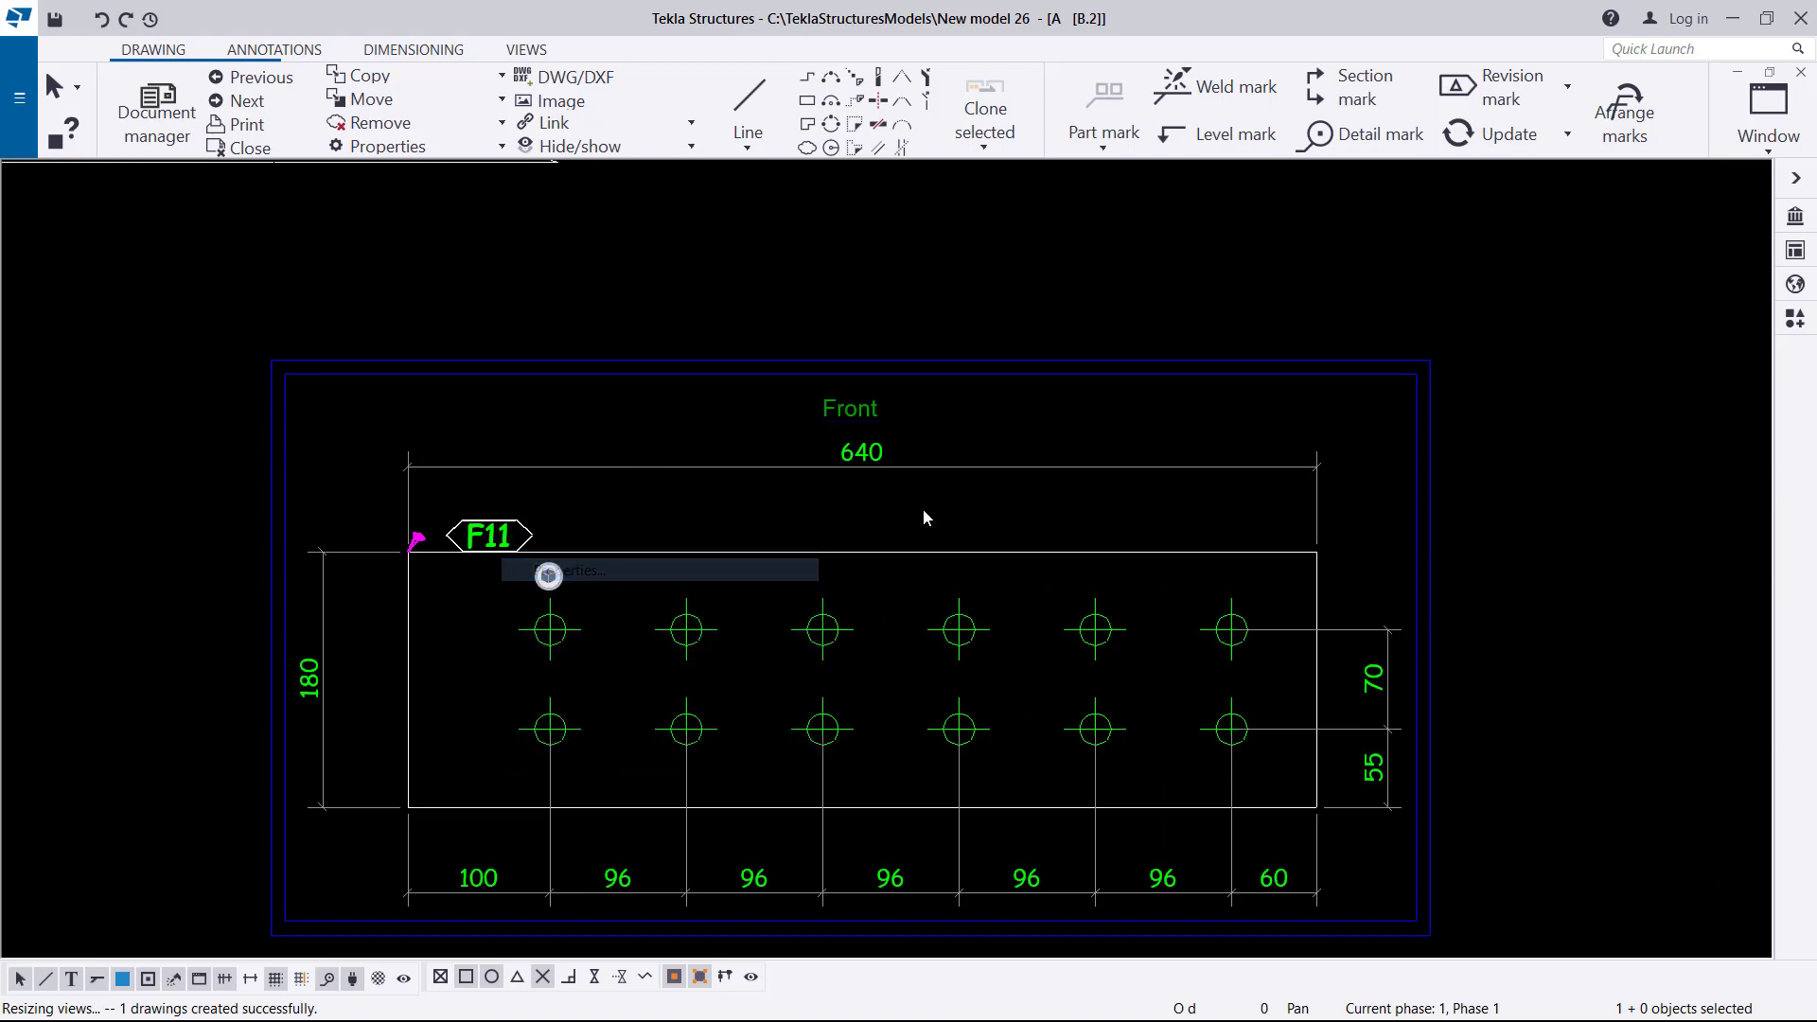
click(1005, 275)
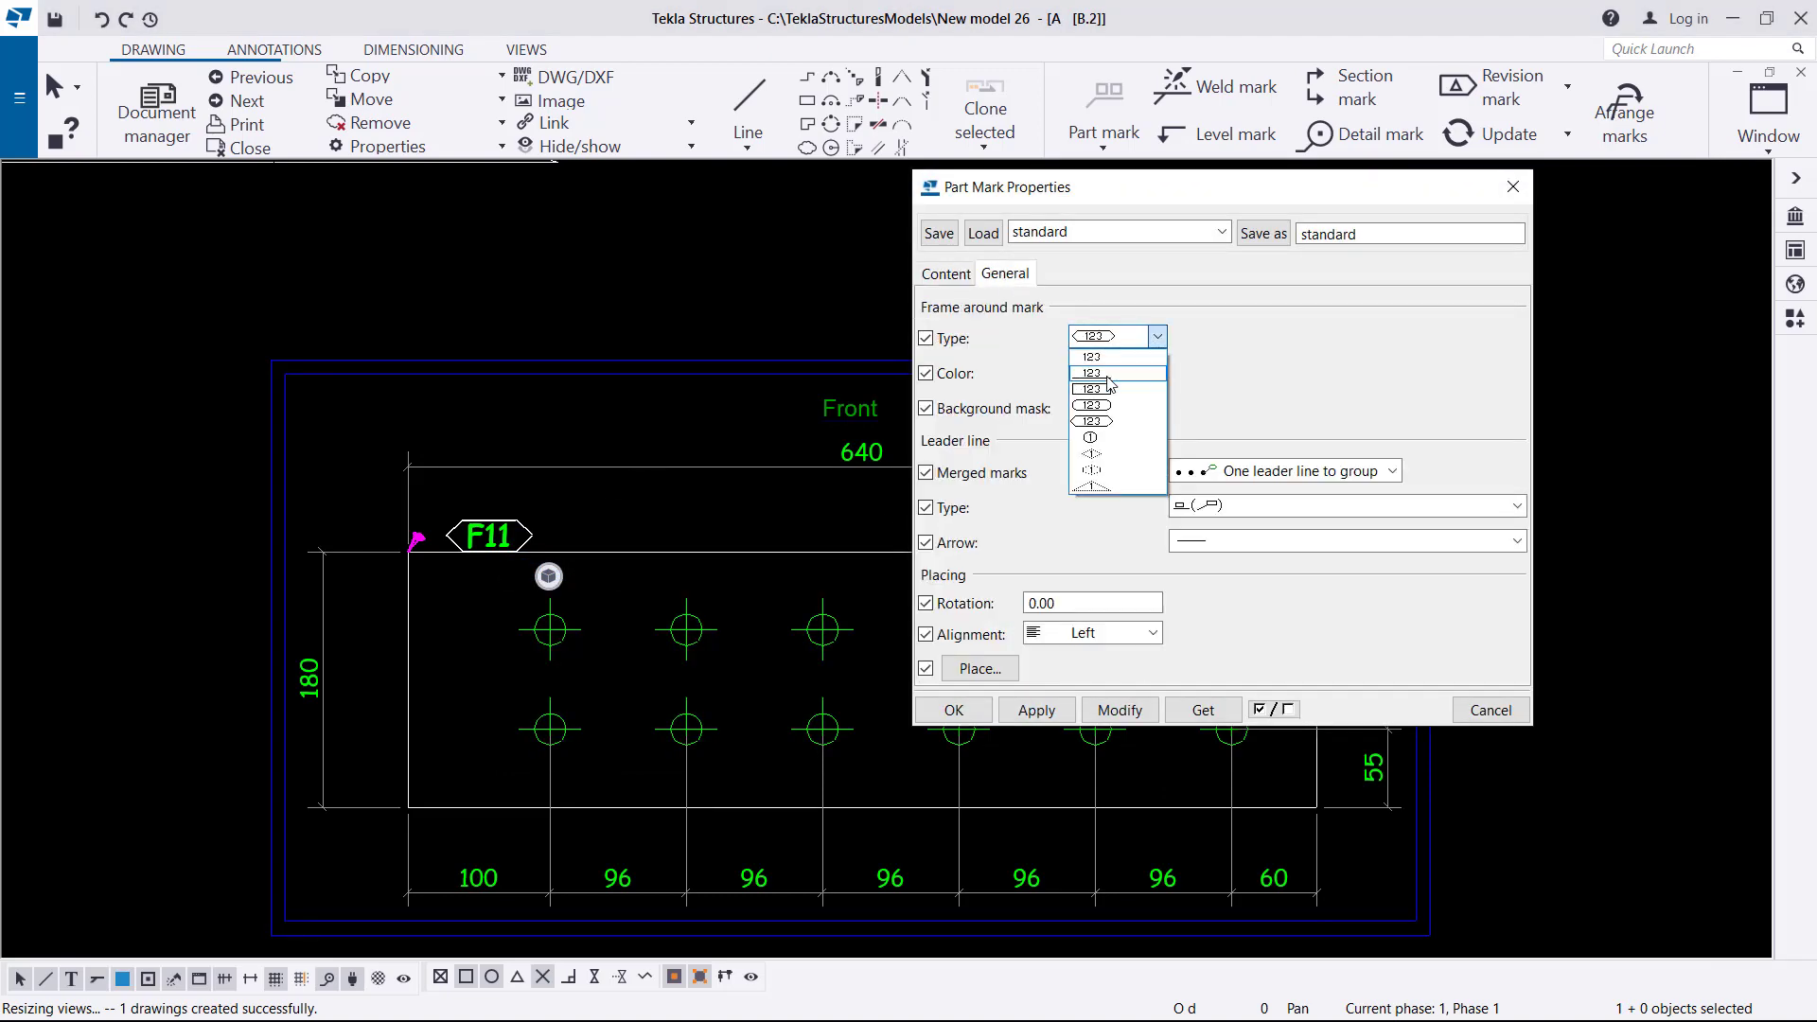
click(1108, 374)
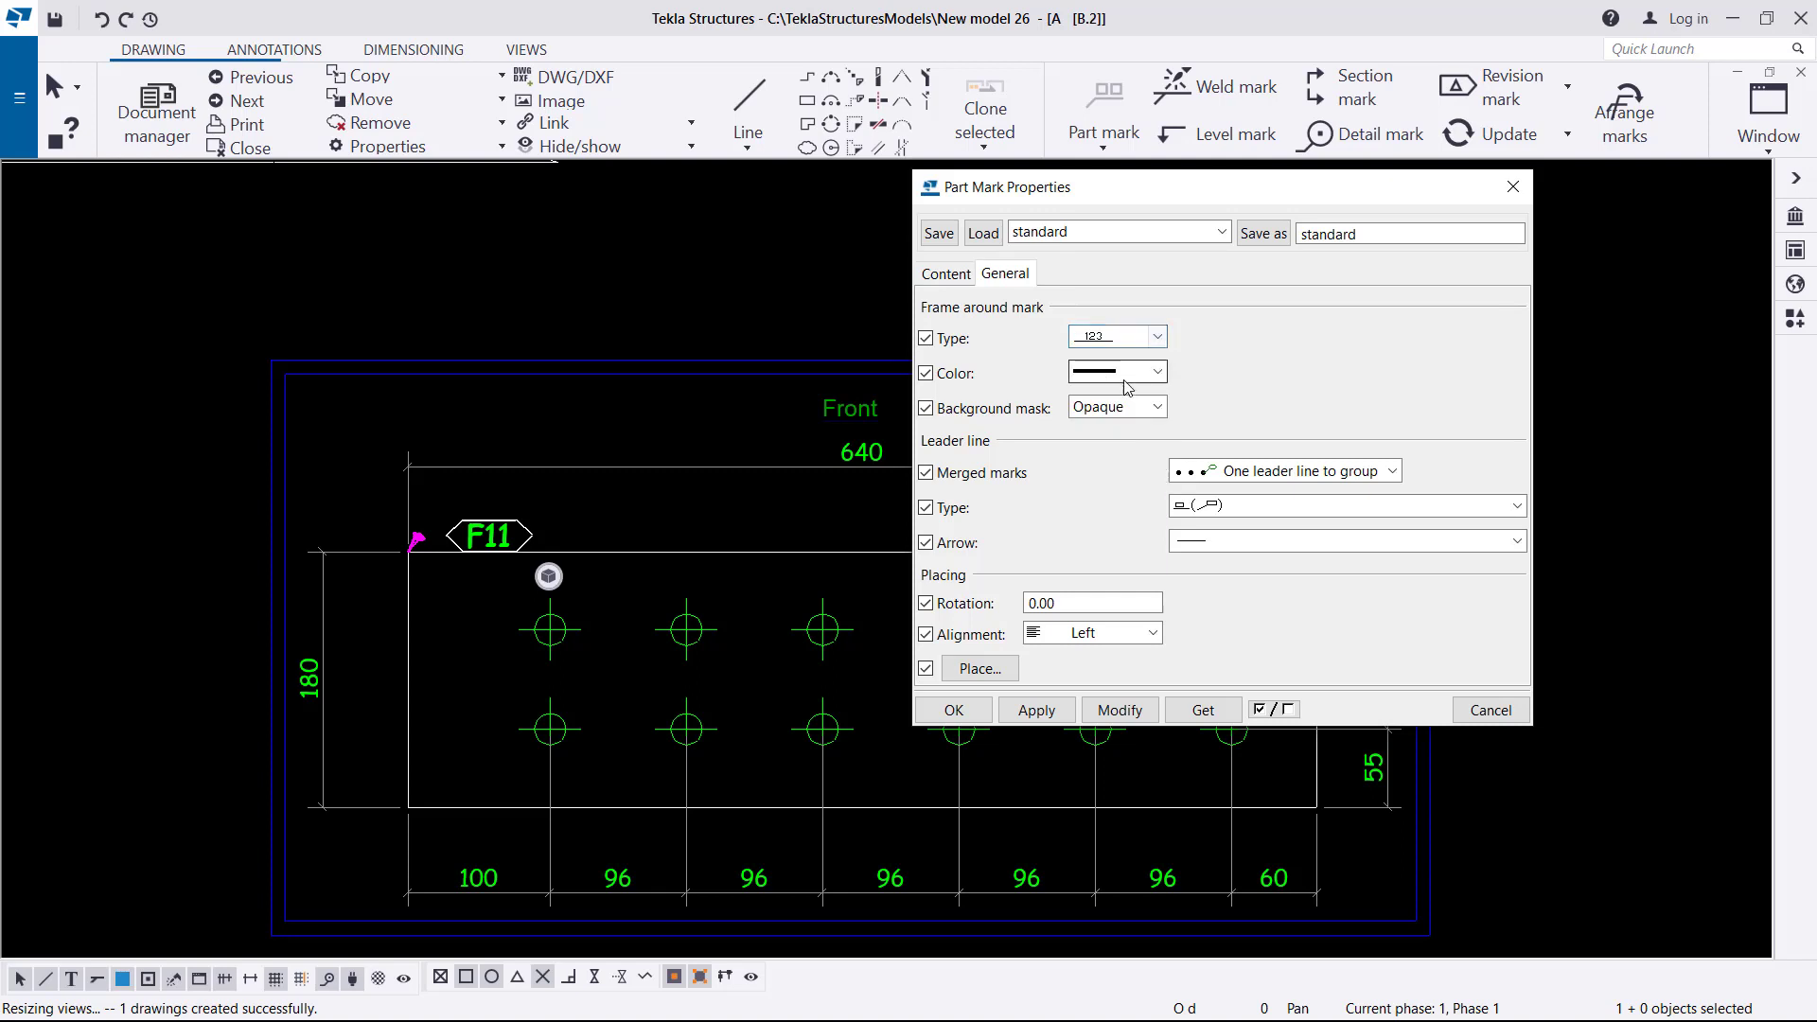
Step: Set the F11 mark's leader line to the always-leader type with a filled arrowhead, apply the changes and close the mark properties
click(1269, 511)
click(1205, 529)
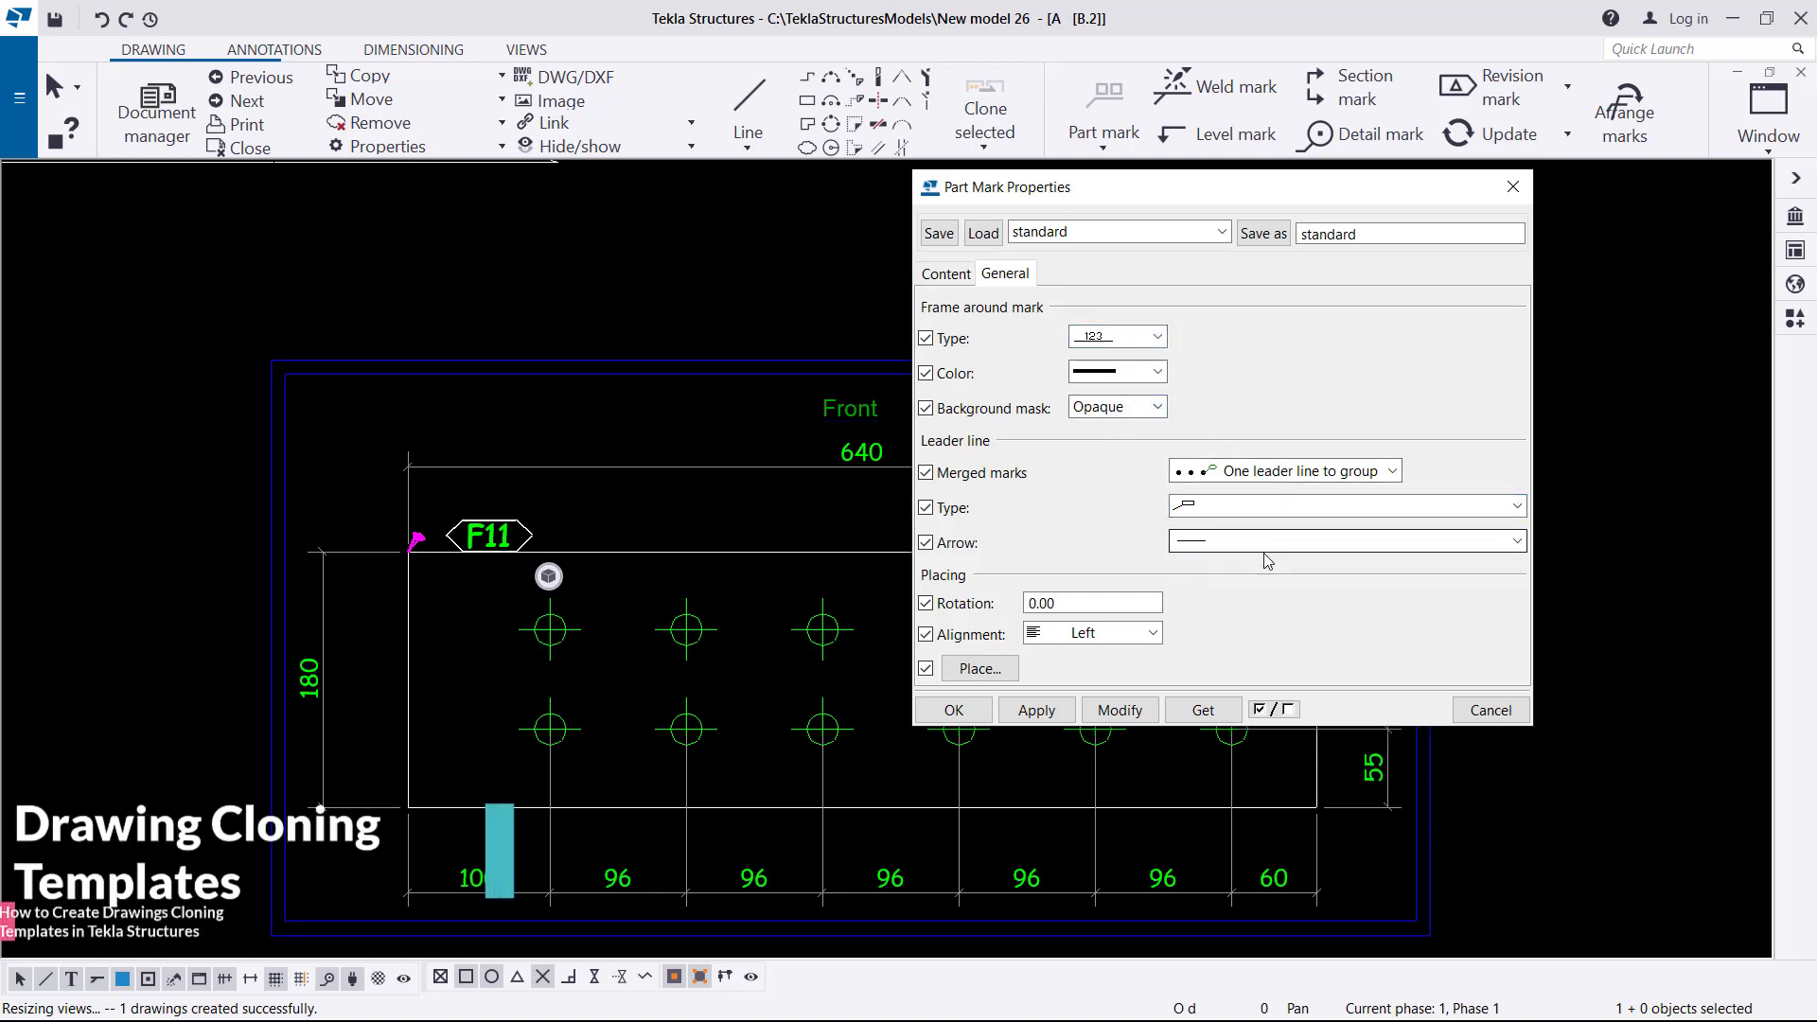
click(1259, 541)
click(1200, 606)
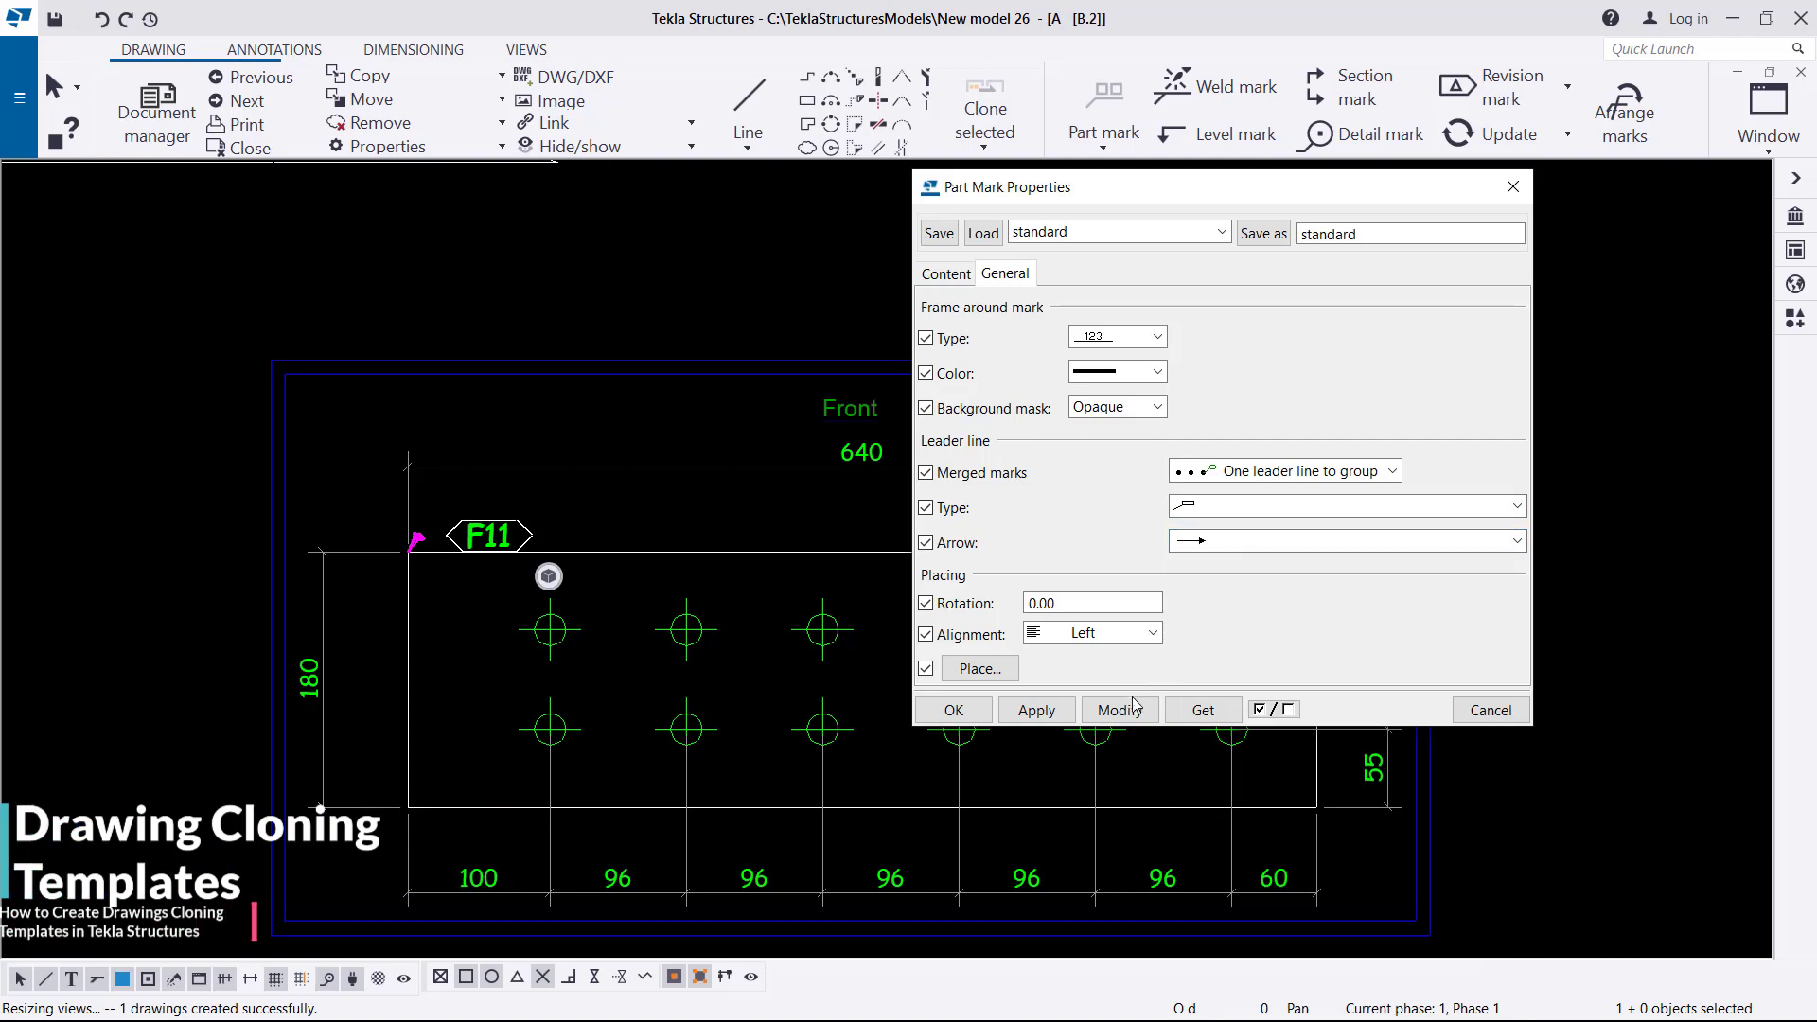
click(1121, 712)
click(984, 714)
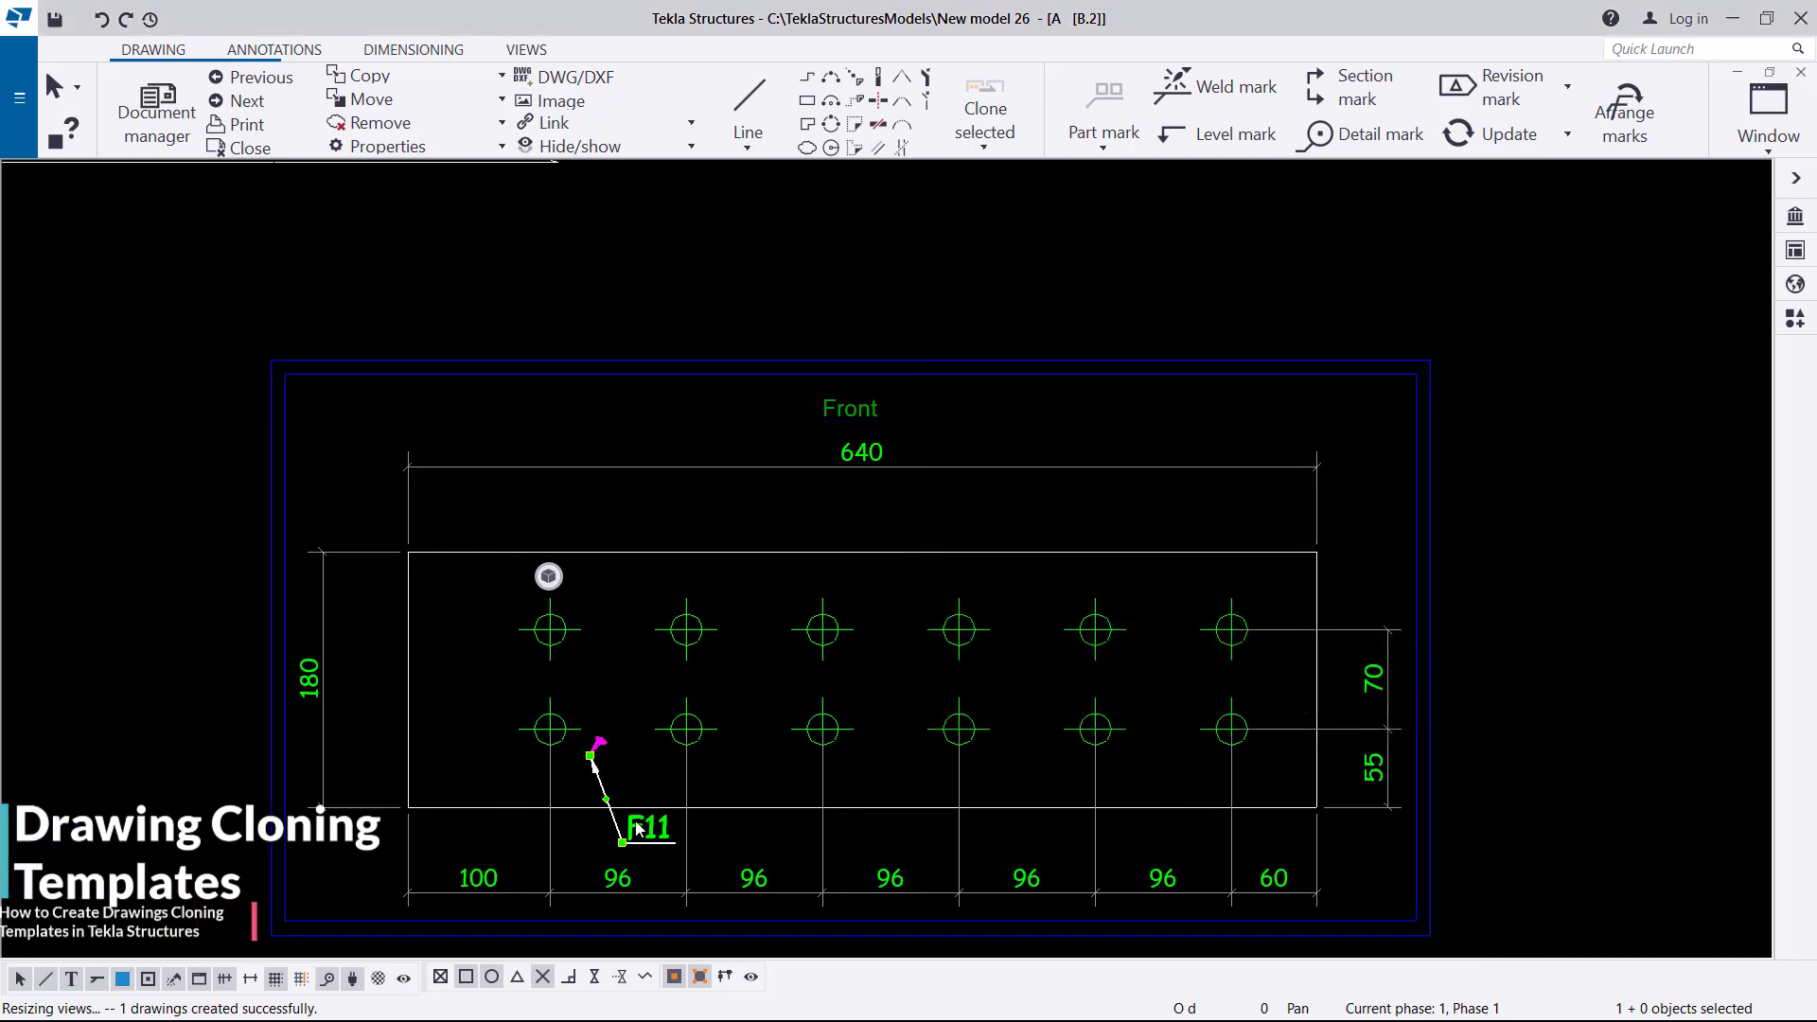
Step: Move the F11 mark above the plate's upper edge, just under the overall length dimension, and deselect it
mouse_move(631, 844)
mouse_down()
mouse_move(605, 757)
mouse_move(746, 448)
mouse_move(740, 509)
mouse_move(856, 502)
mouse_move(683, 506)
mouse_up()
scroll(746, 531, up, 2)
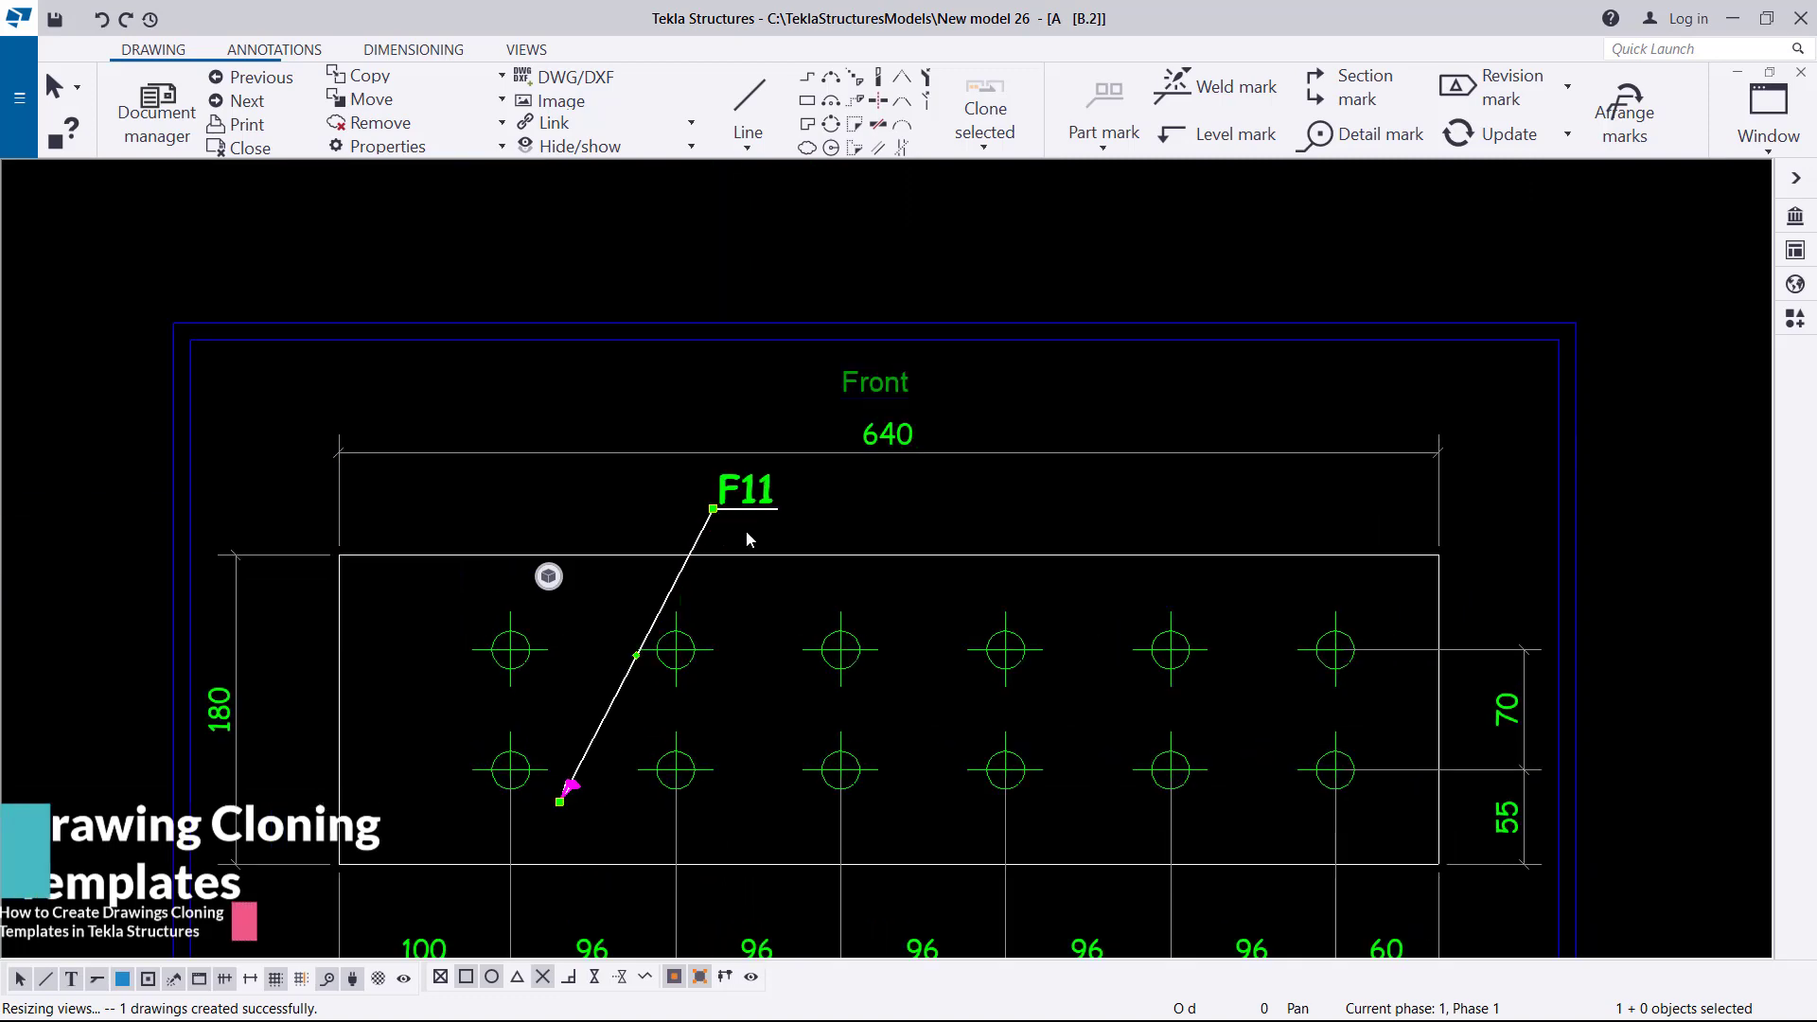
click(906, 503)
scroll(754, 549, up, 1)
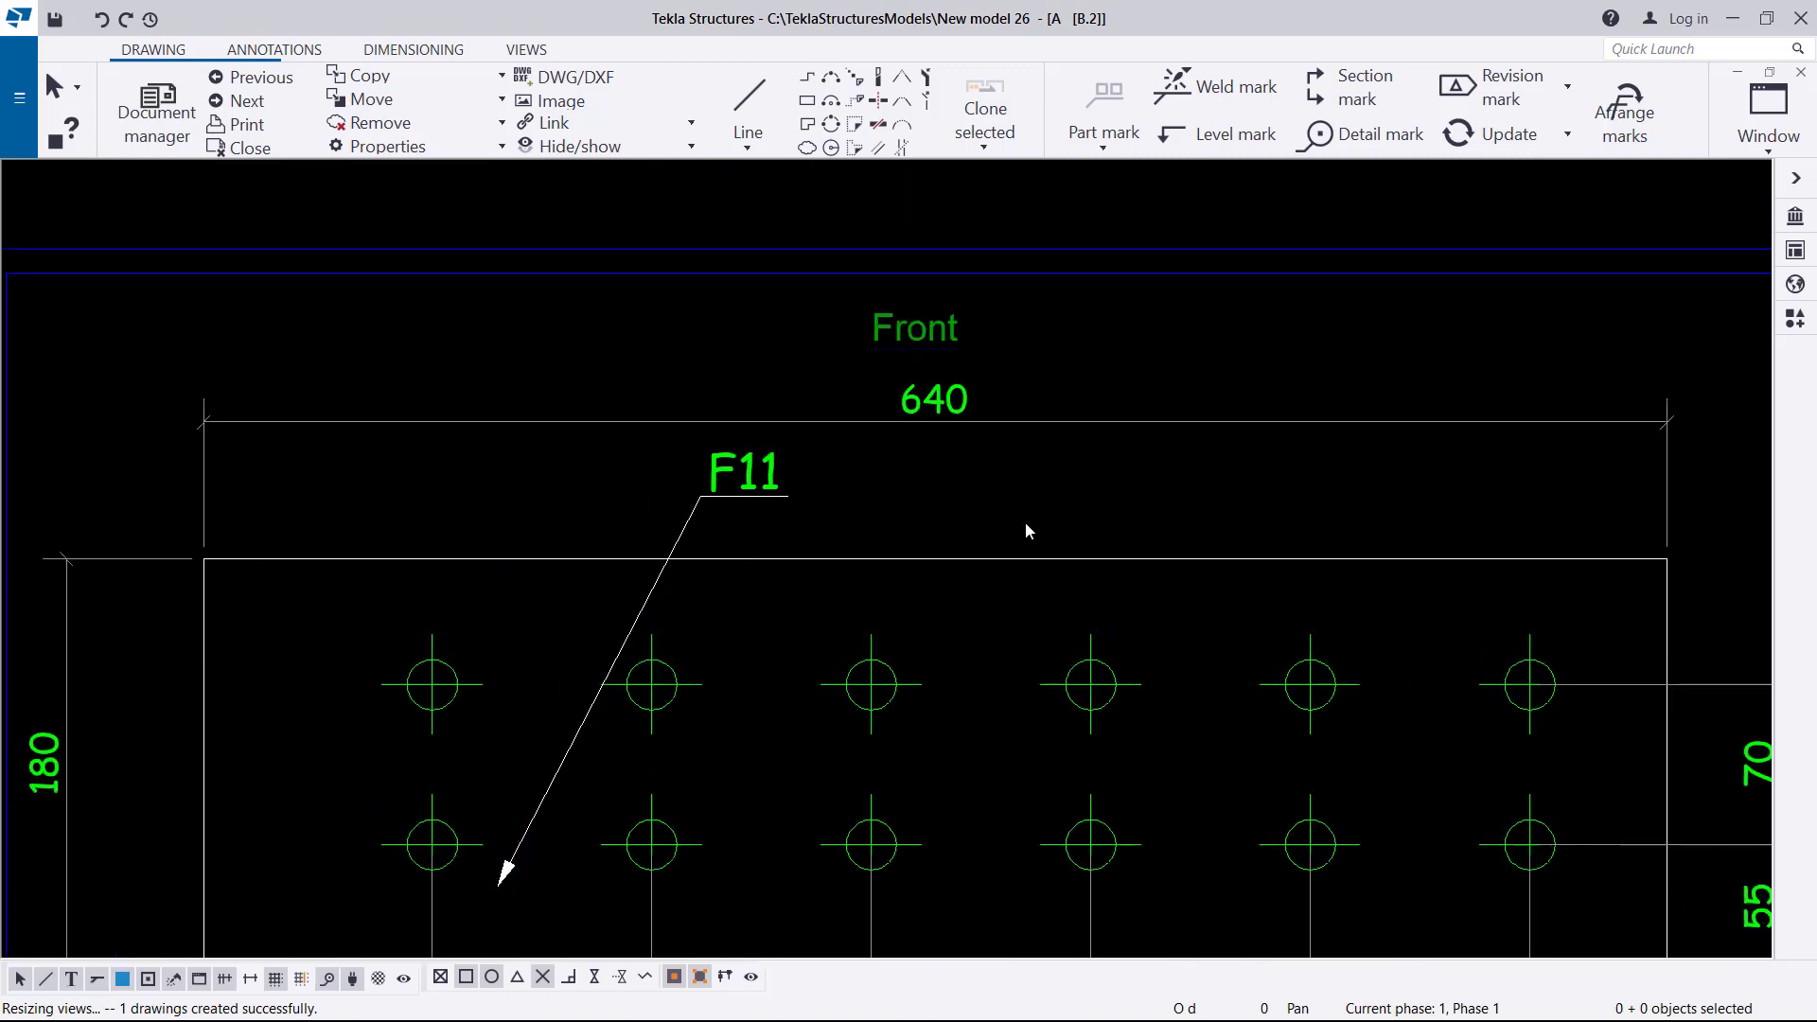
Step: Create single-part views of the sloped bolted end plate at the beam's section A-A end
scroll(1025, 525, down, 3)
scroll(1005, 570, down, 4)
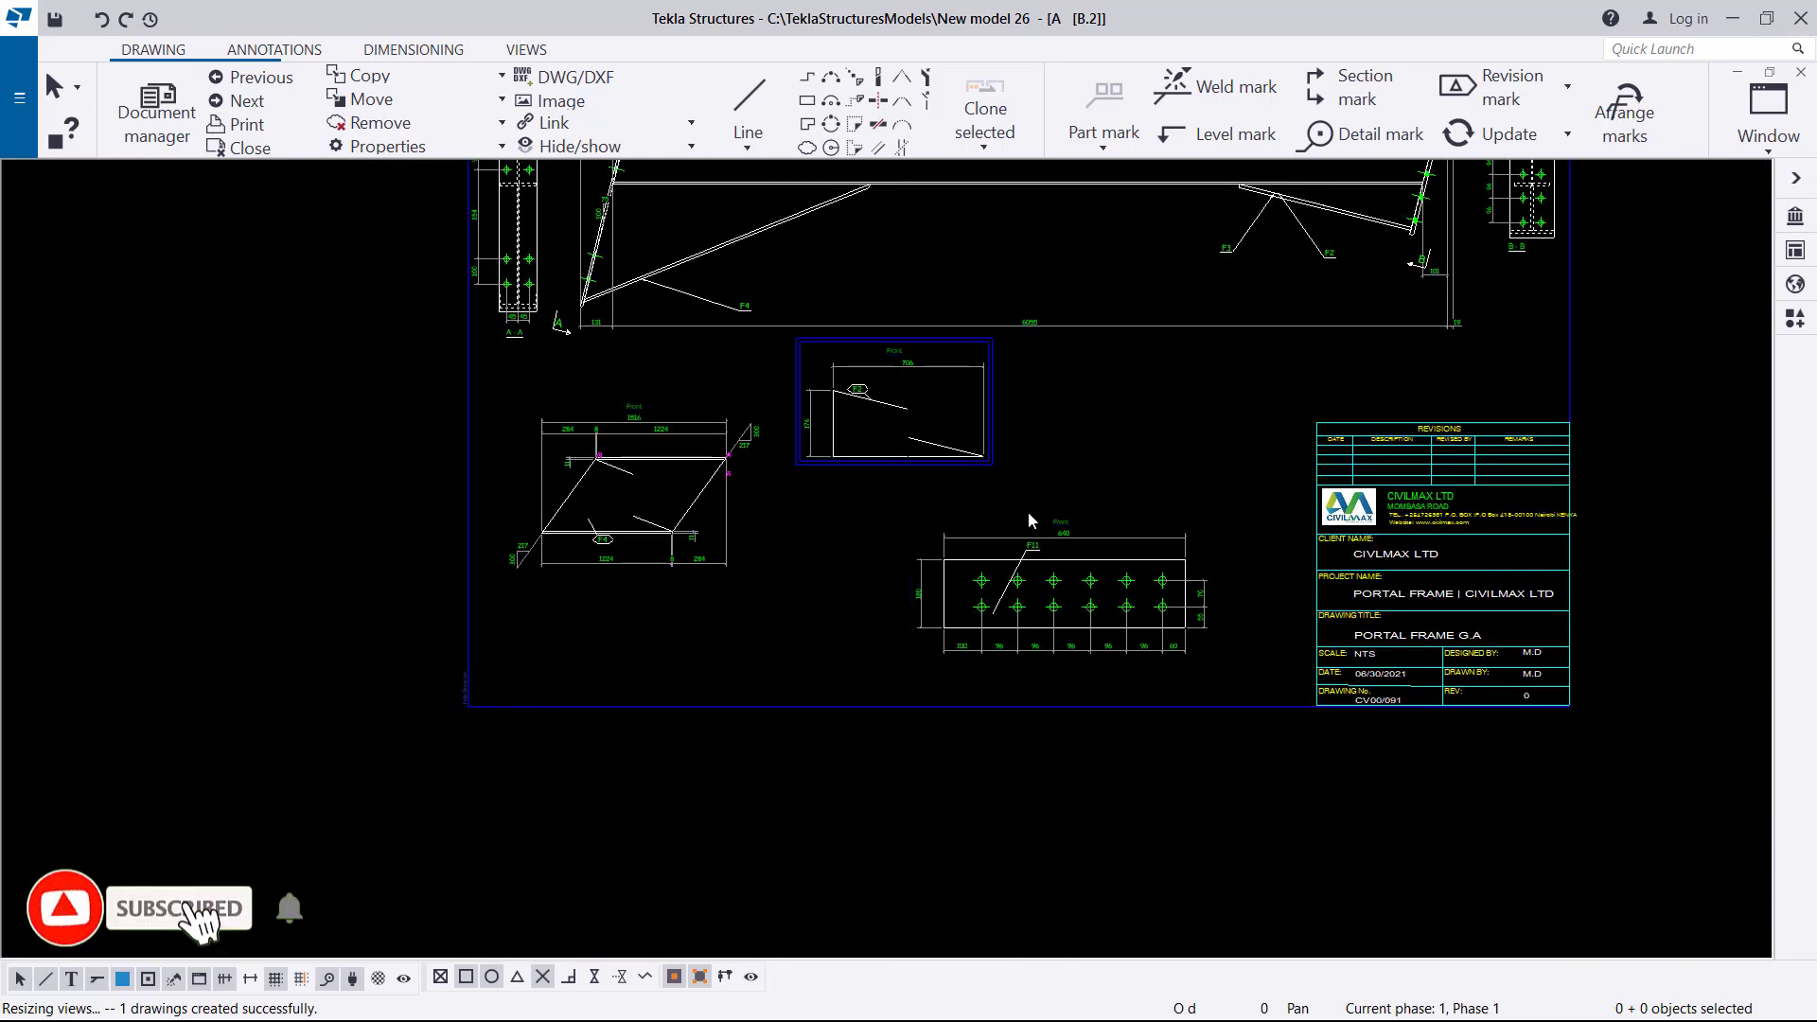
scroll(926, 390, down, 1)
scroll(926, 390, up, 3)
scroll(914, 375, down, 2)
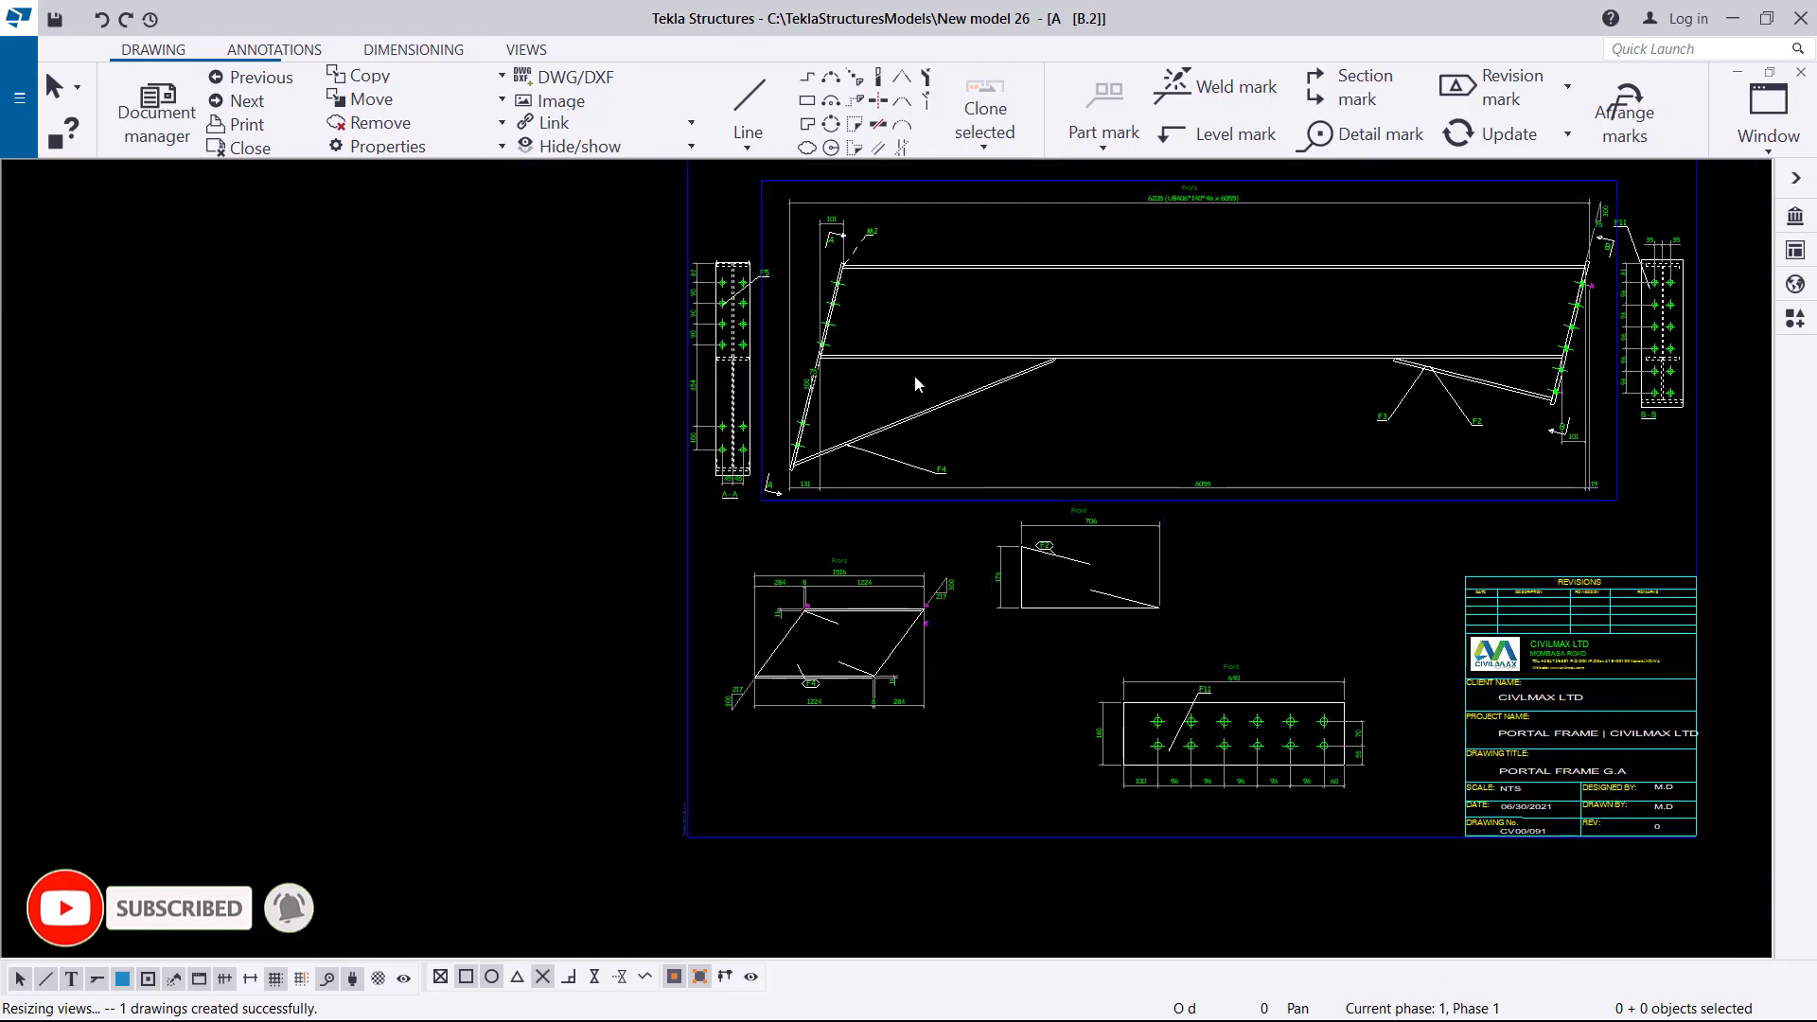
scroll(774, 280, up, 4)
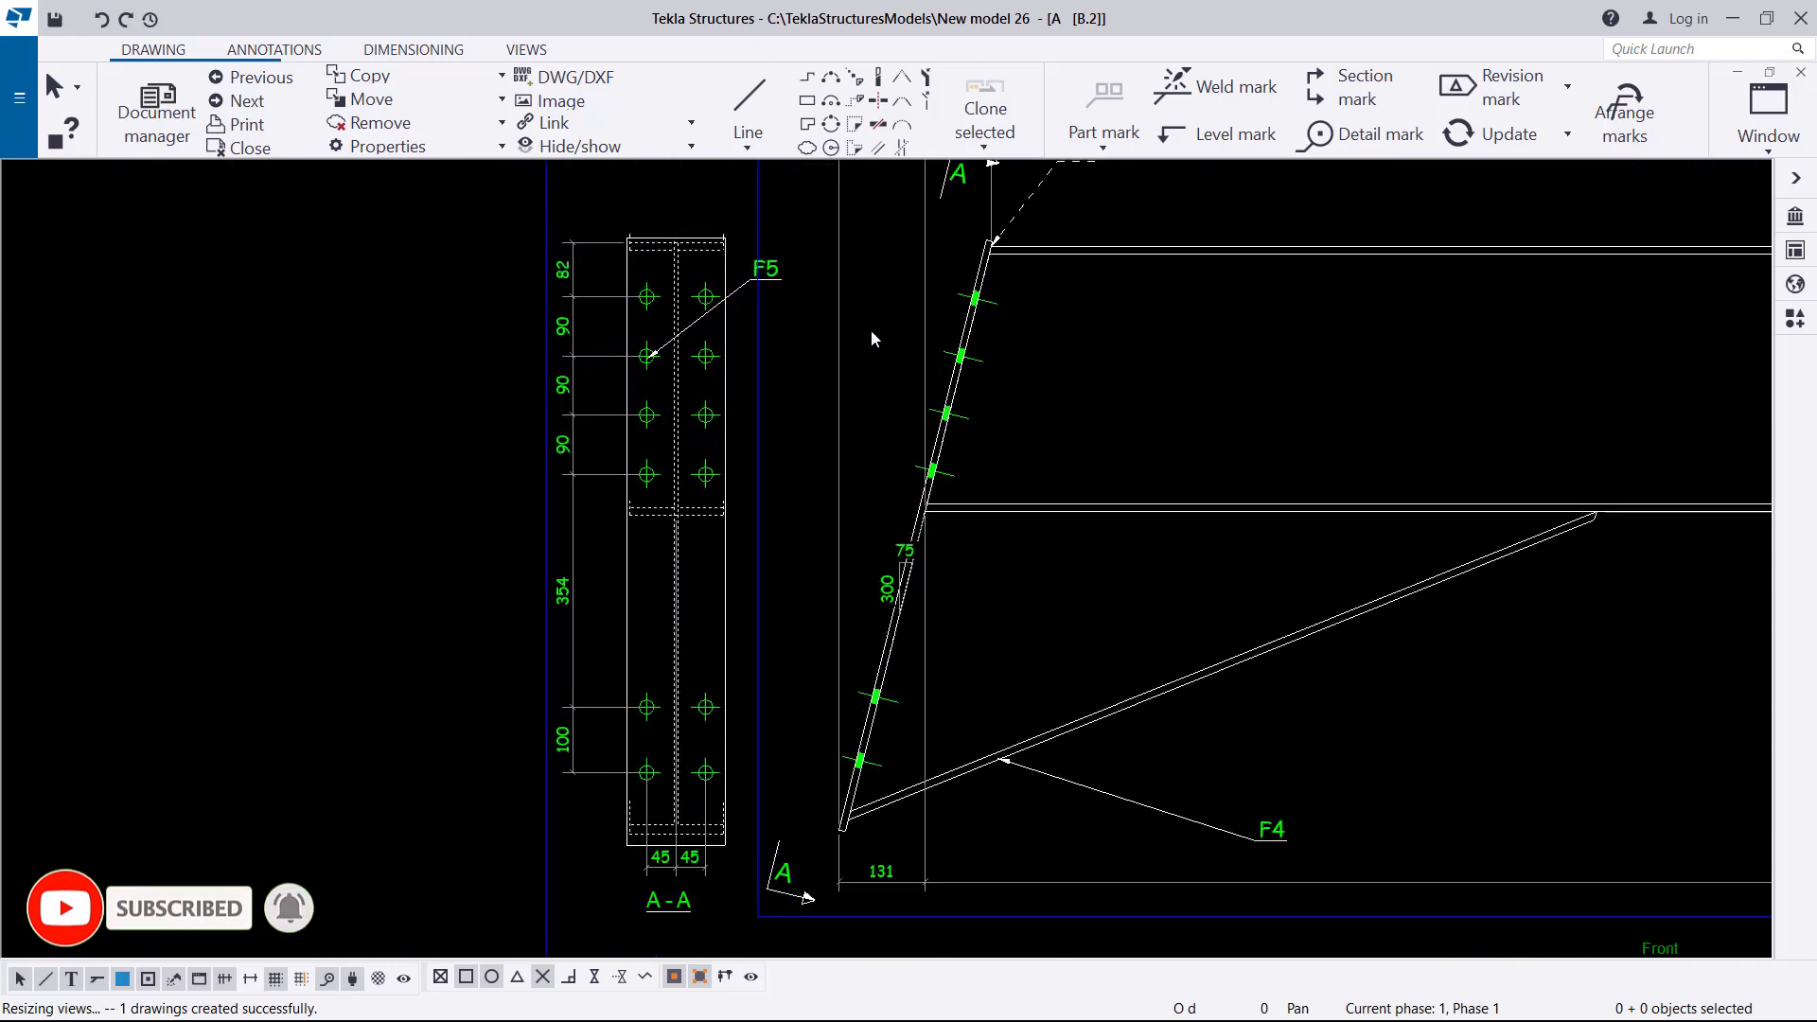
scroll(994, 243, up, 3)
click(984, 267)
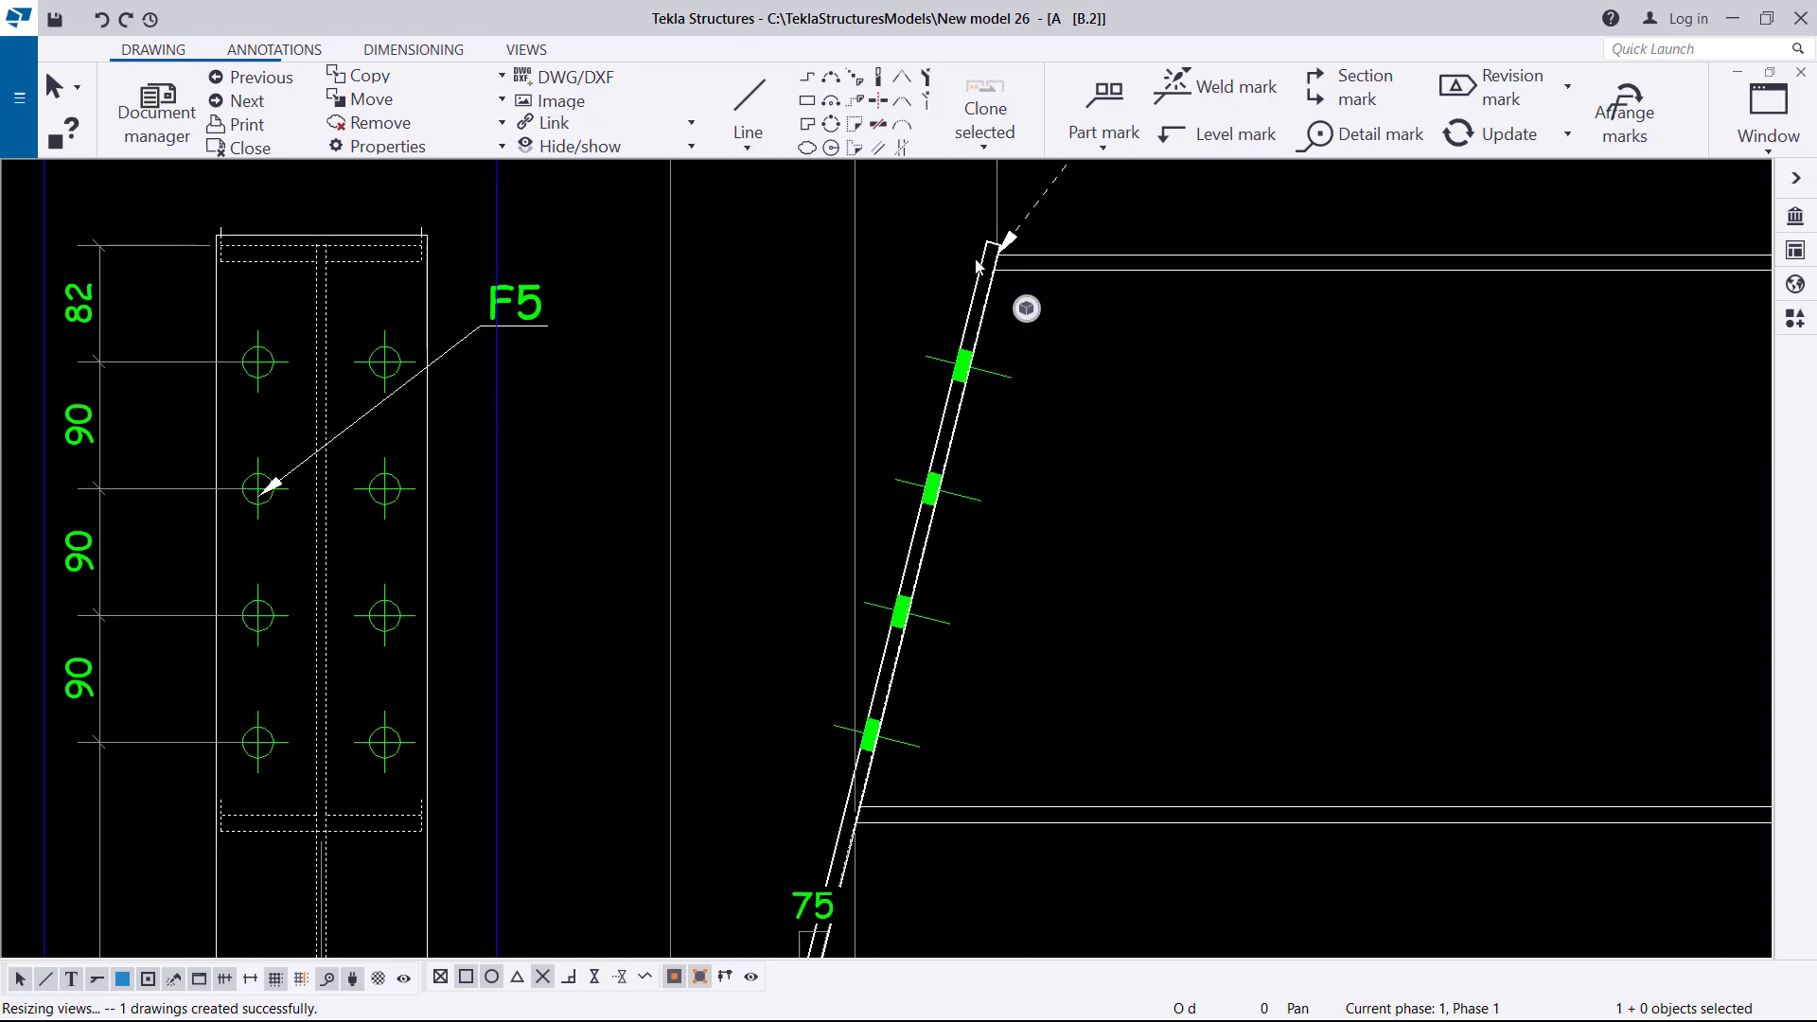
right_click(986, 270)
click(1084, 451)
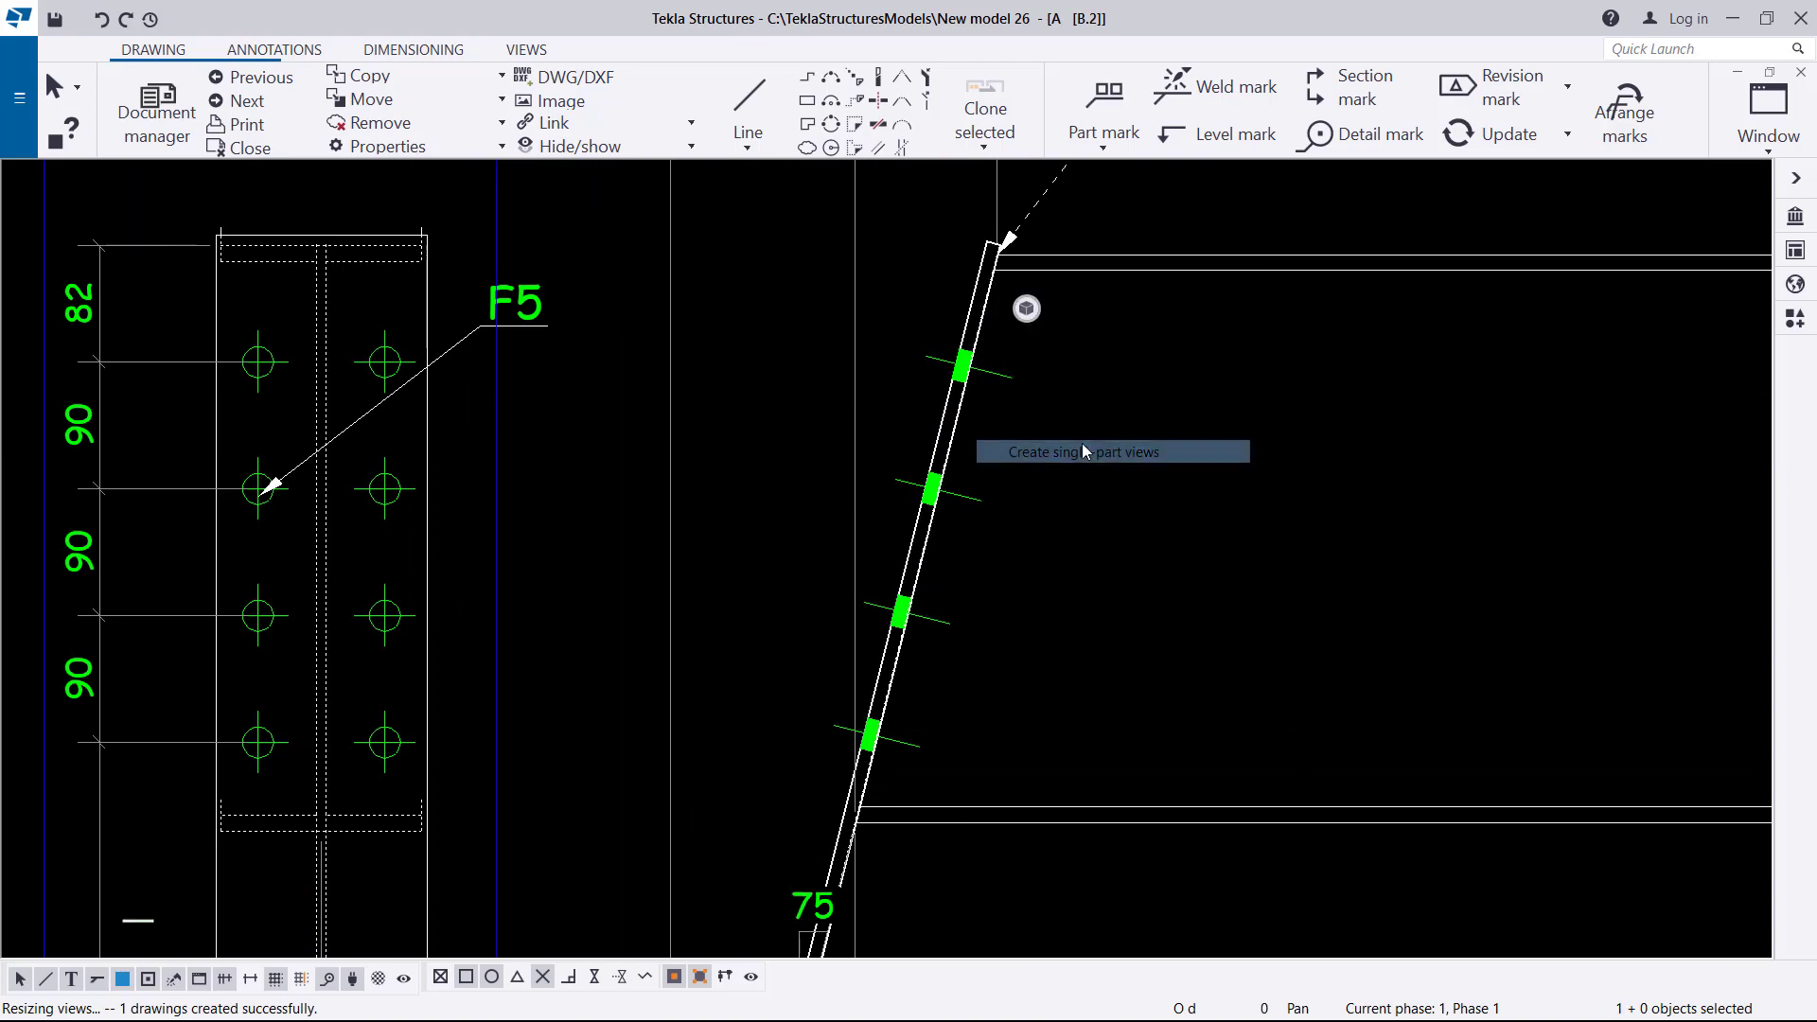
Step: Delete the Top view from the F5 end plate's single-part views
scroll(829, 409, down, 10)
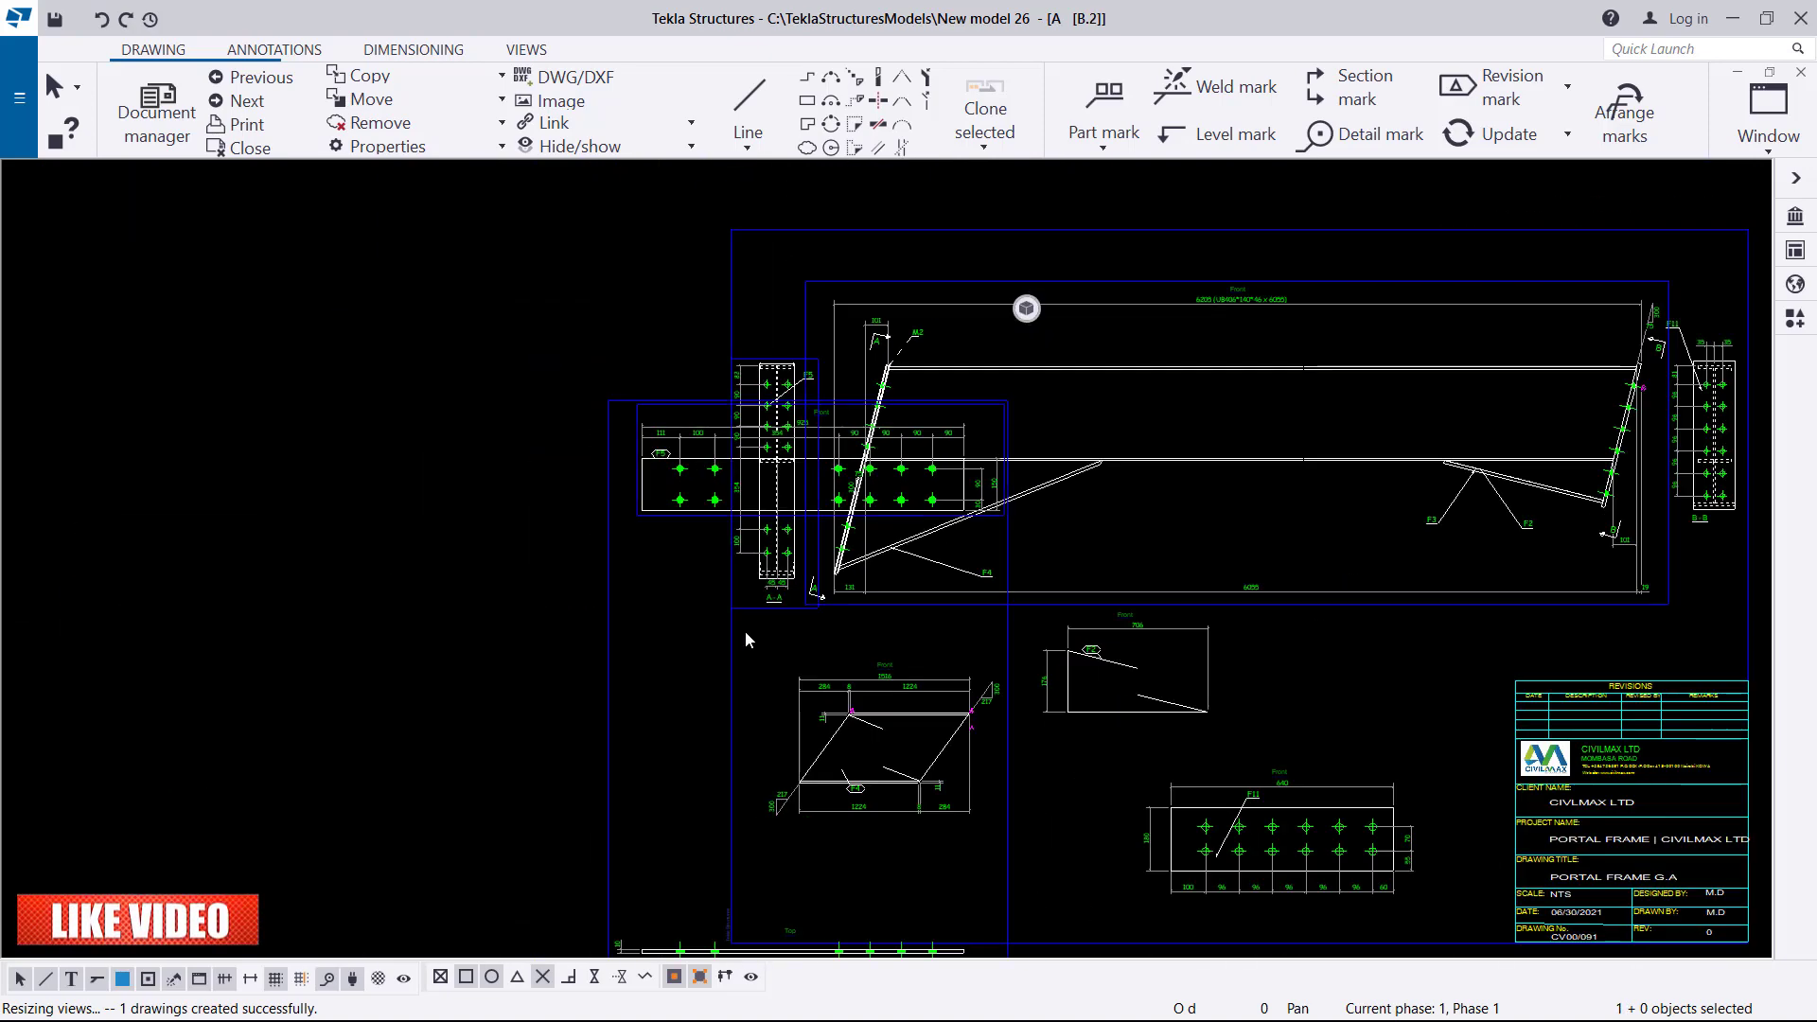
scroll(916, 694, up, 6)
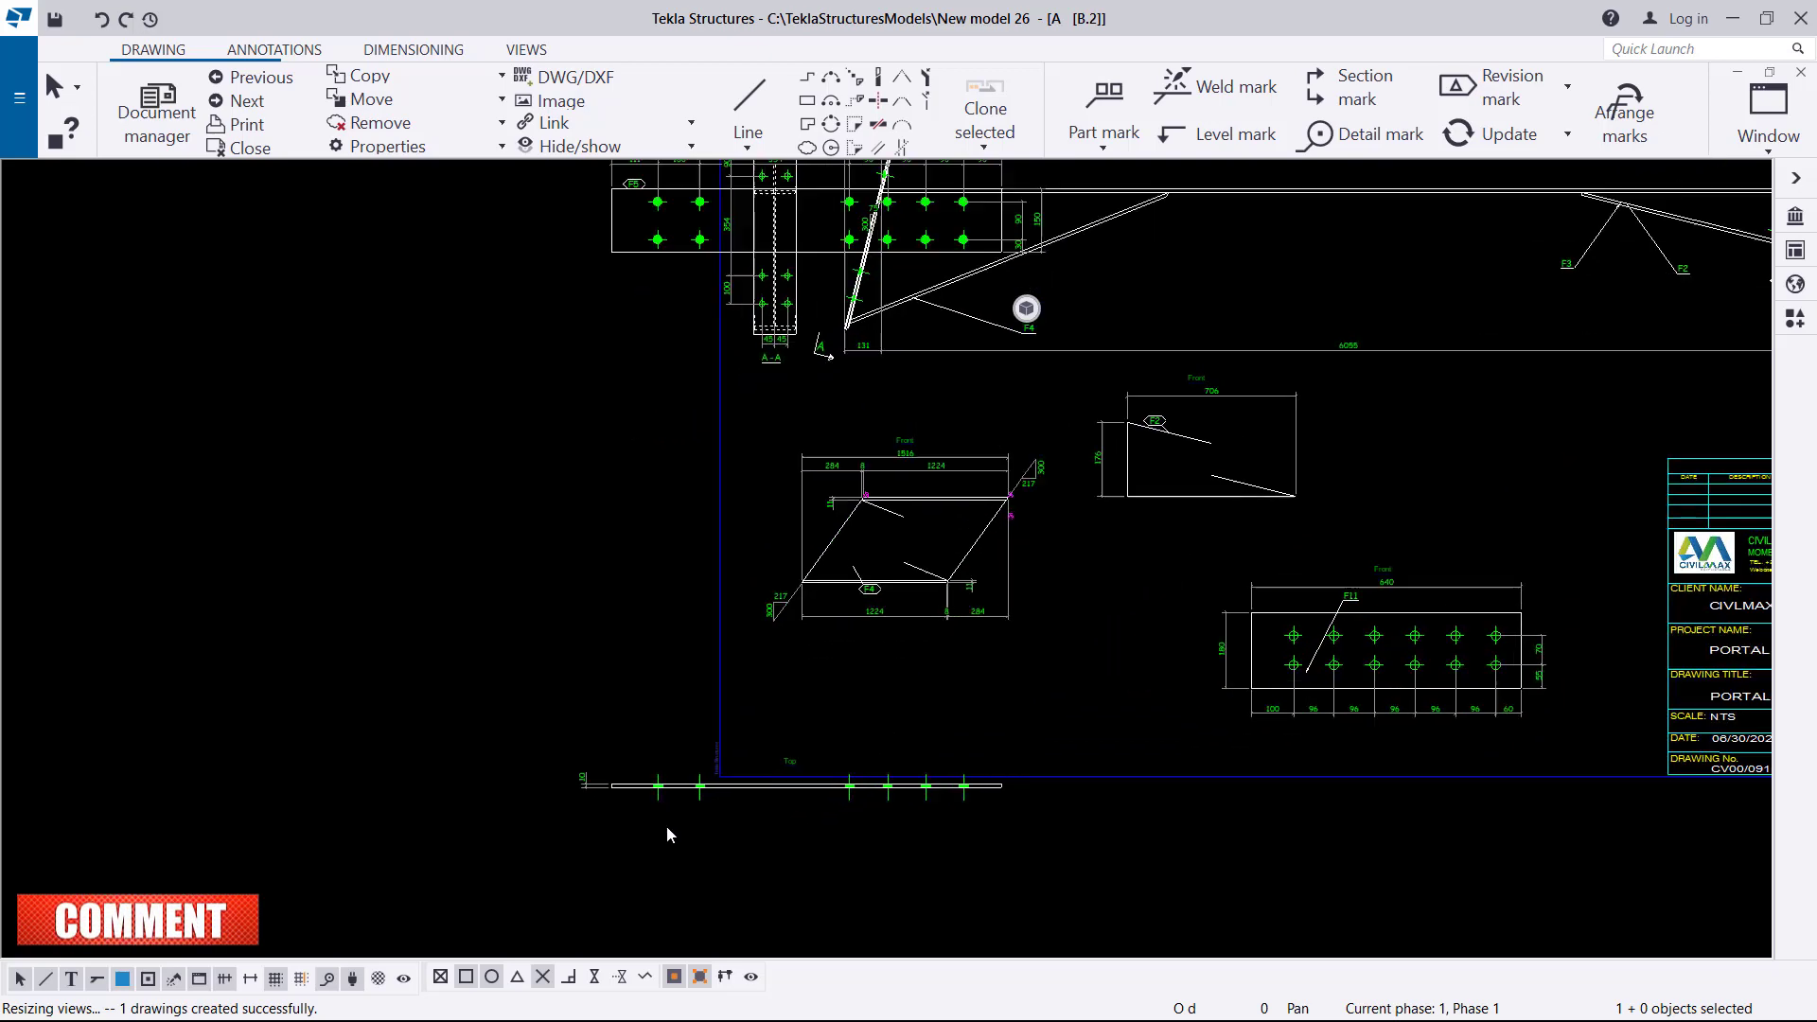
scroll(660, 799, up, 2)
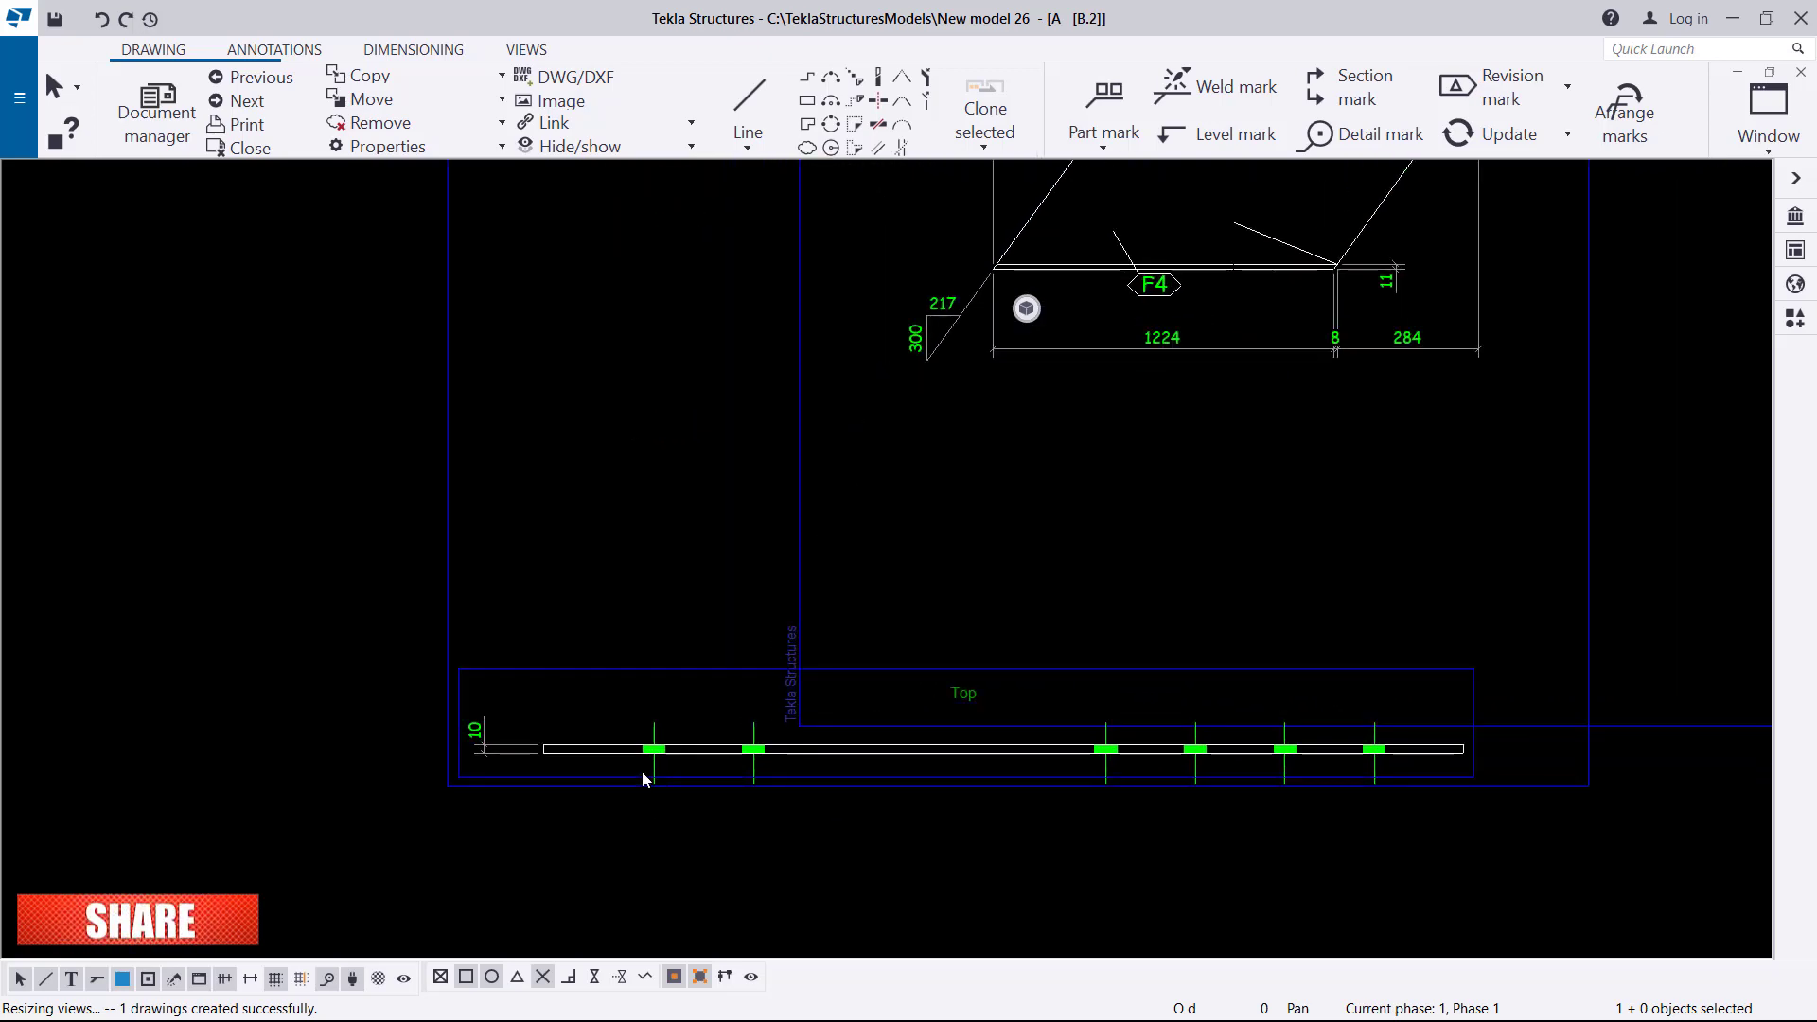
click(660, 745)
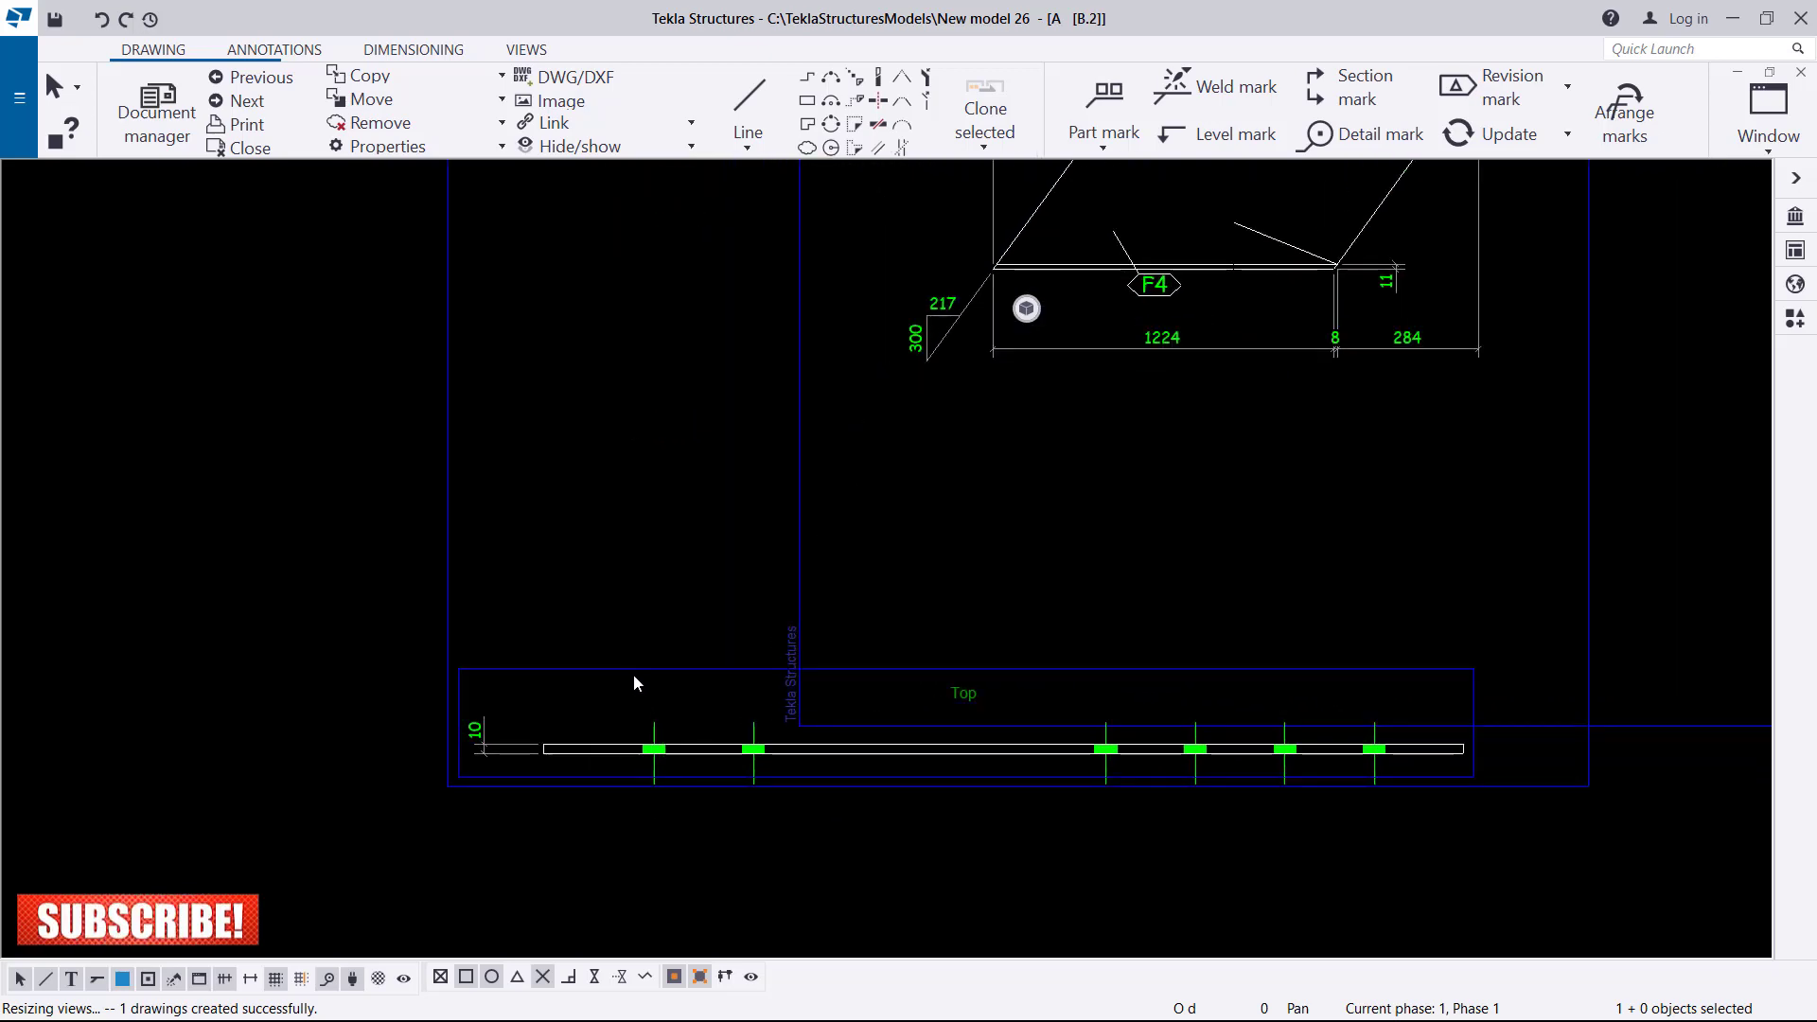
right_click(634, 671)
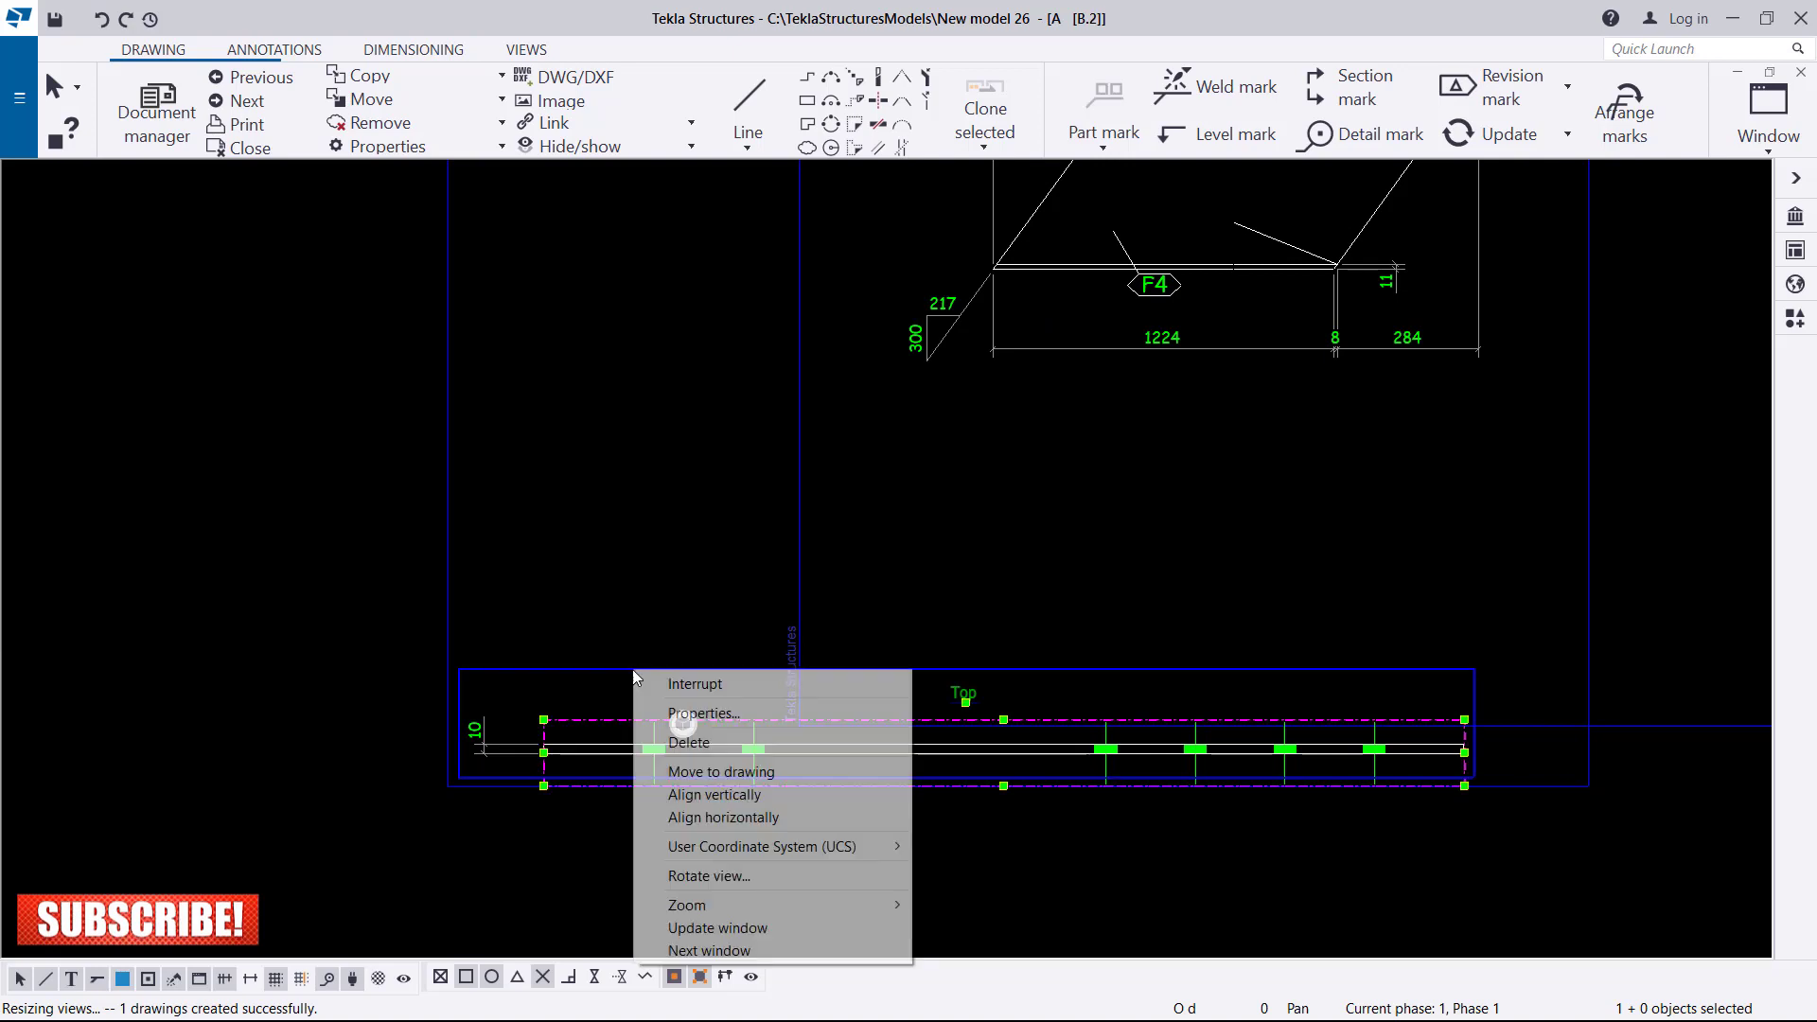
click(731, 746)
scroll(812, 784, down, 3)
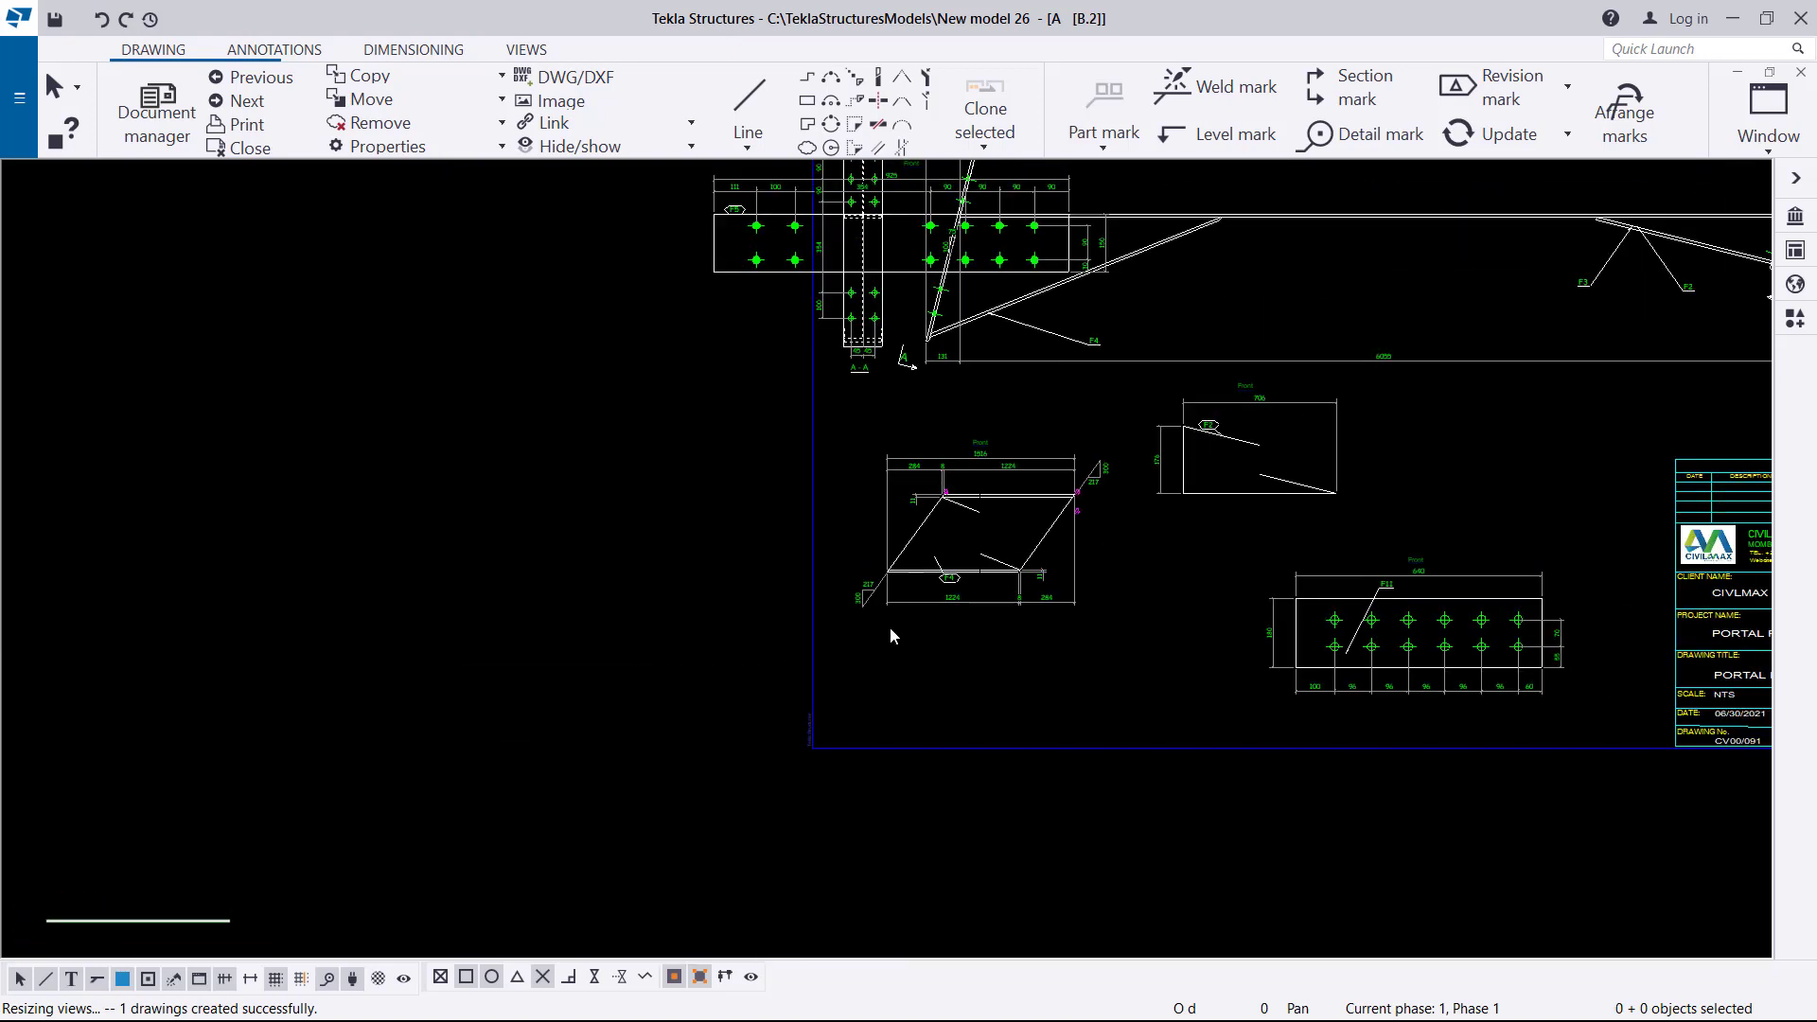
Step: Move the F11 view up beside the F2 view and the F5 Front view down into the free space beneath them
click(736, 640)
scroll(736, 640, down, 3)
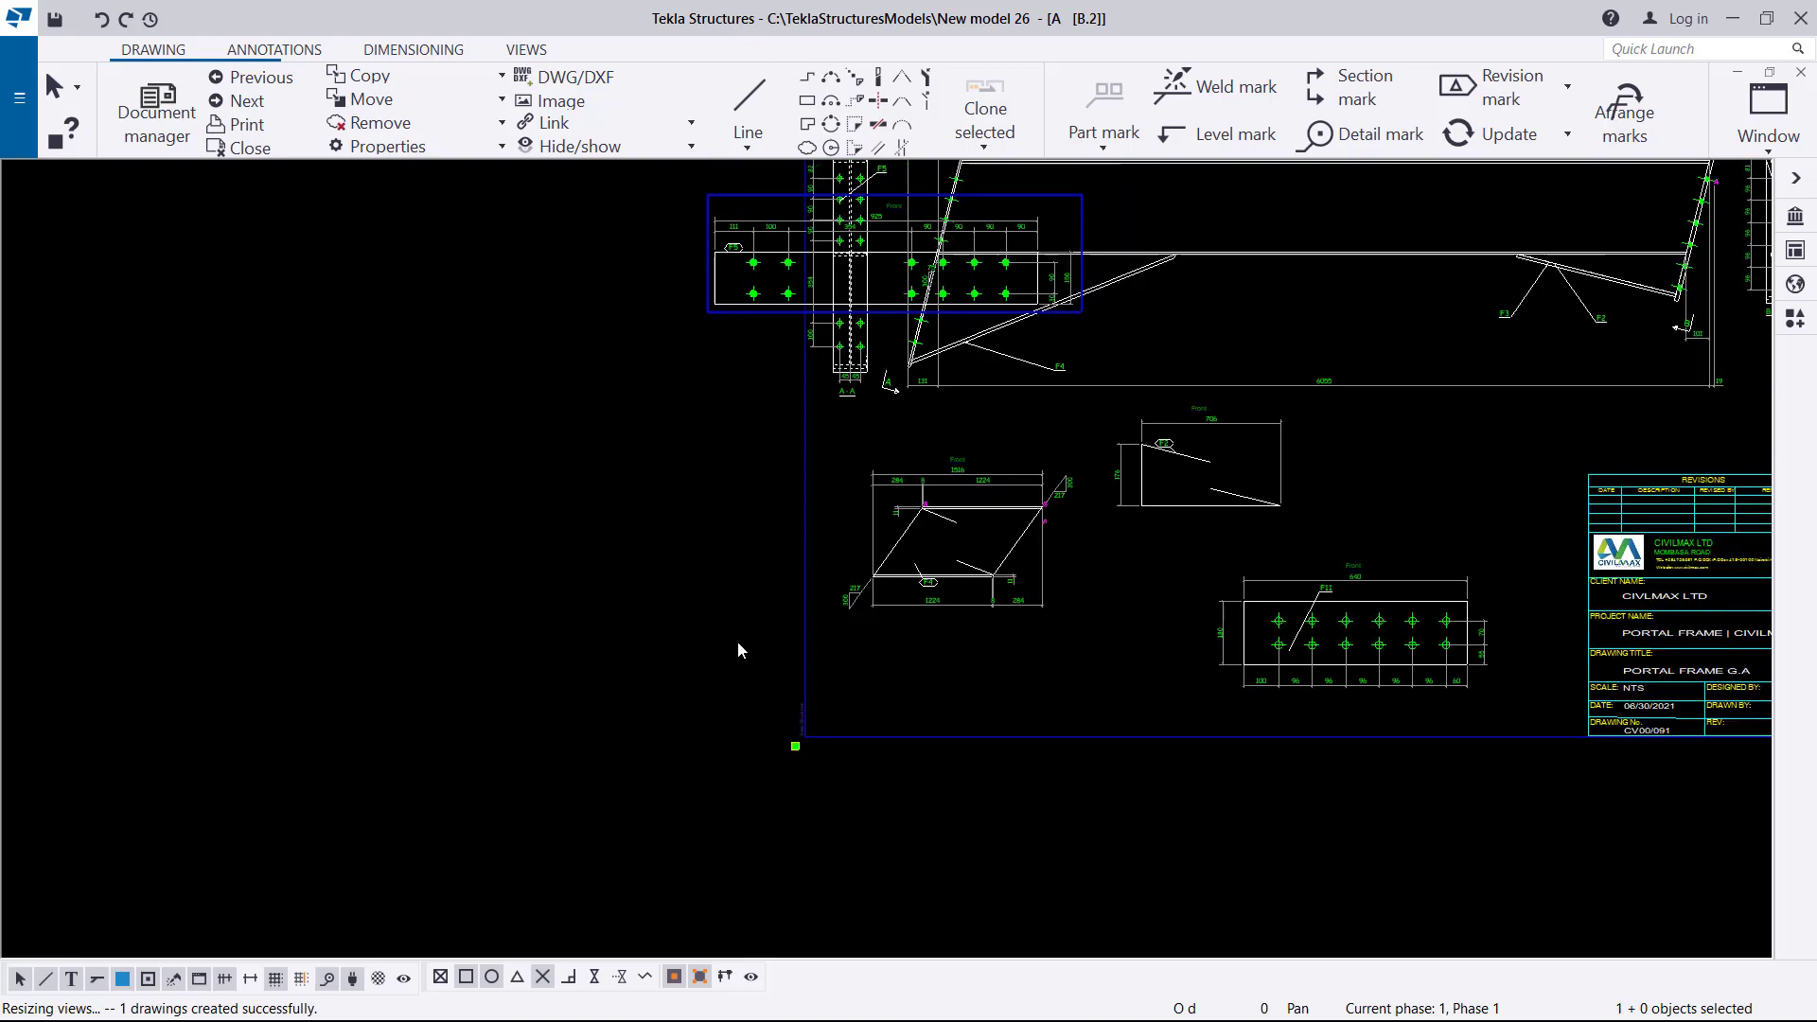
scroll(1295, 600, up, 2)
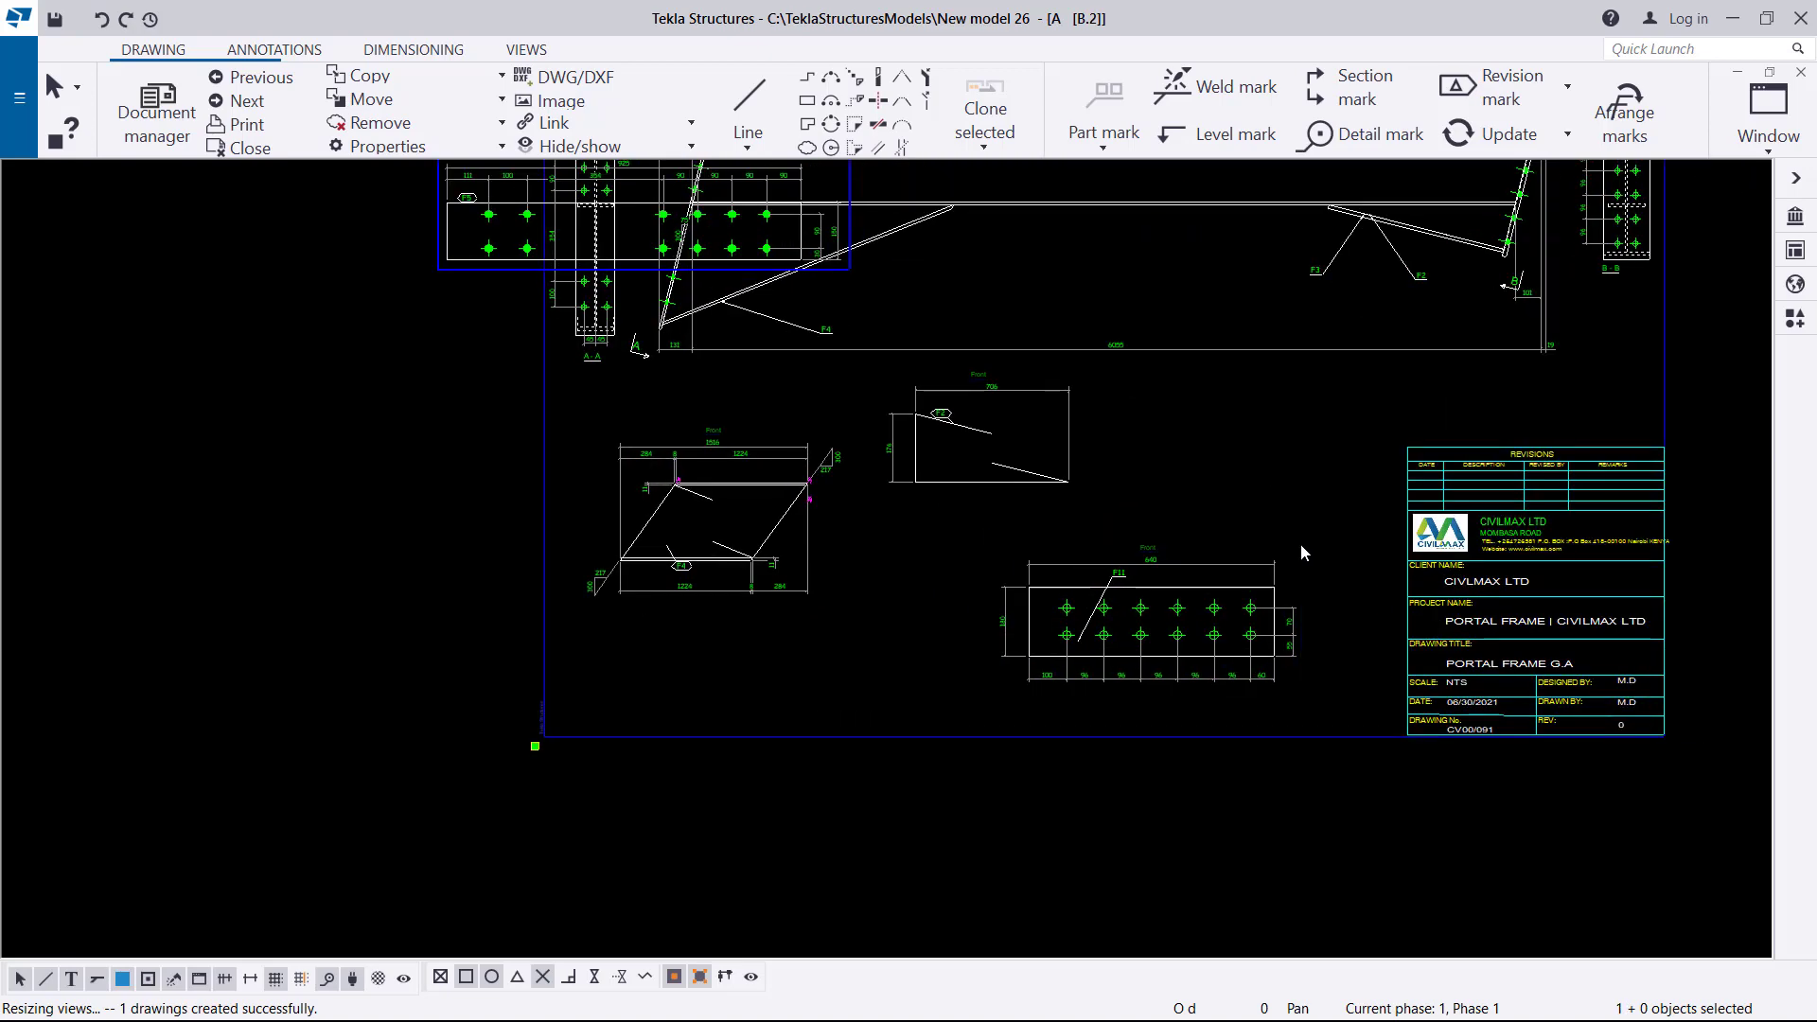
click(1305, 546)
drag(1308, 545, 1382, 407)
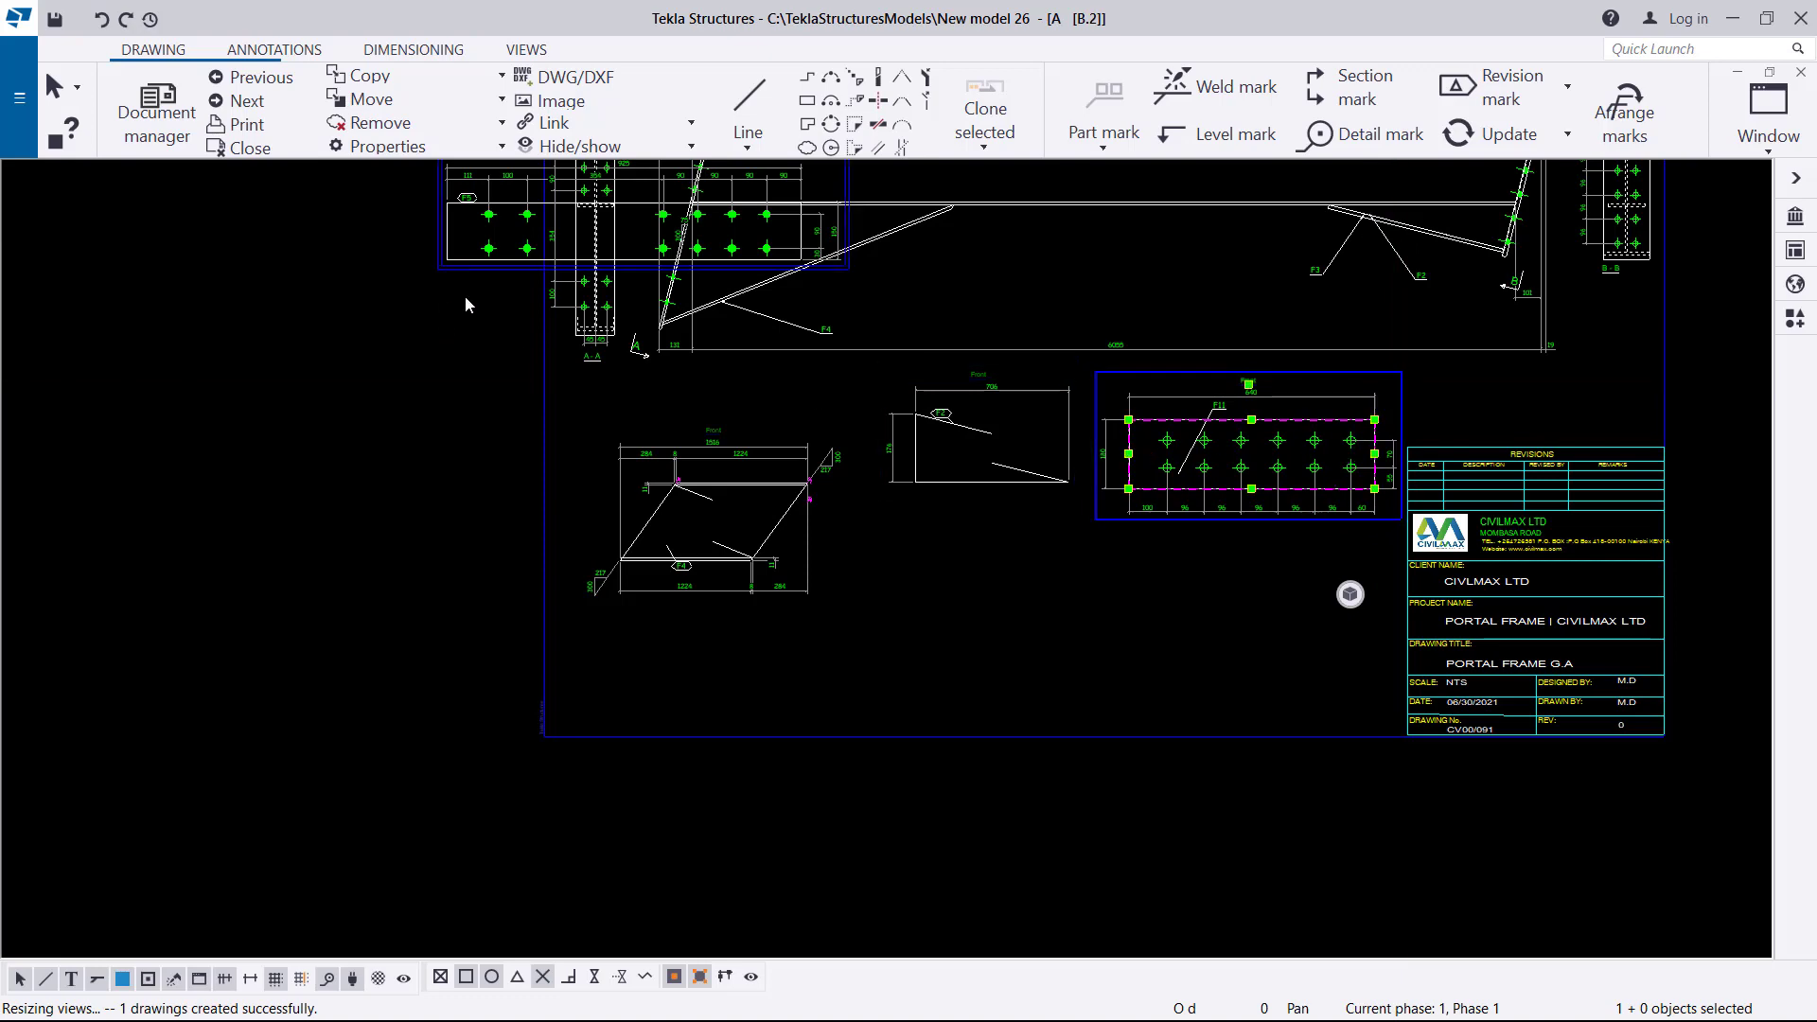
click(461, 269)
mouse_move(462, 269)
mouse_down()
mouse_move(558, 431)
mouse_move(901, 681)
mouse_up()
Step: Change the representation of both bolt groups in the F5 Front view to Symbol2, apply it and close the bolt properties
scroll(1115, 677, up, 5)
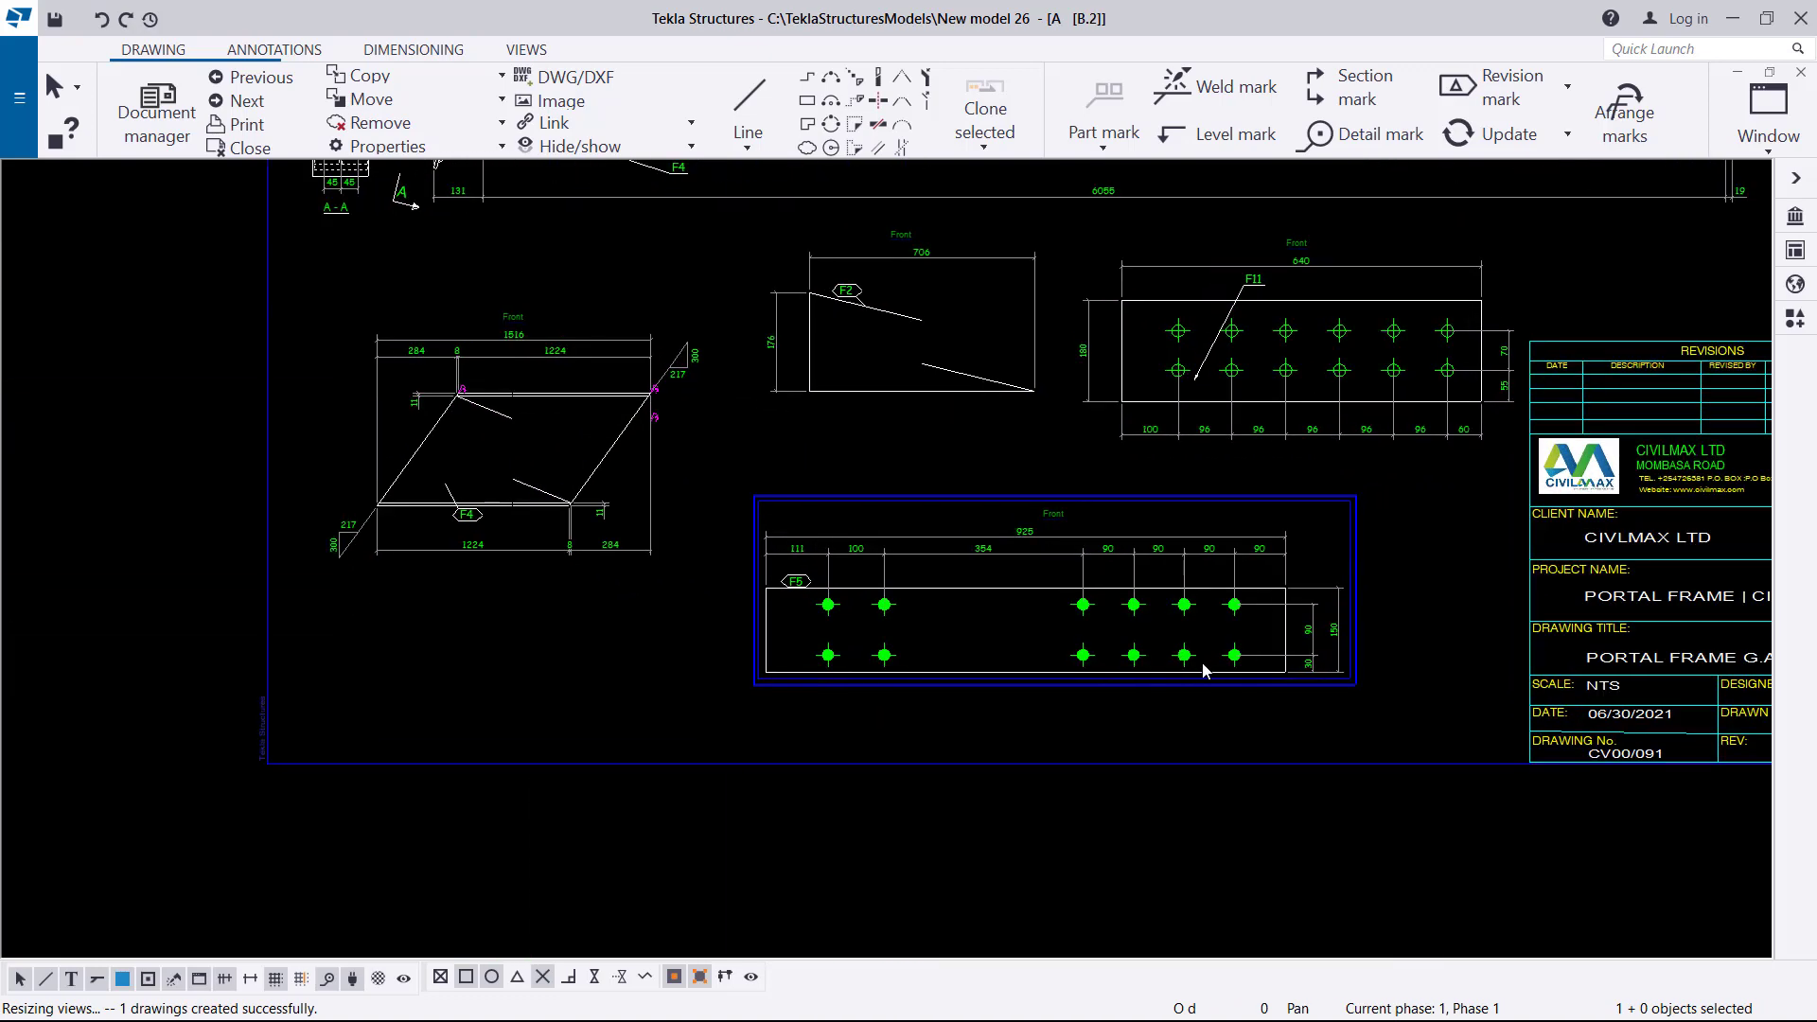
scroll(1018, 642, up, 1)
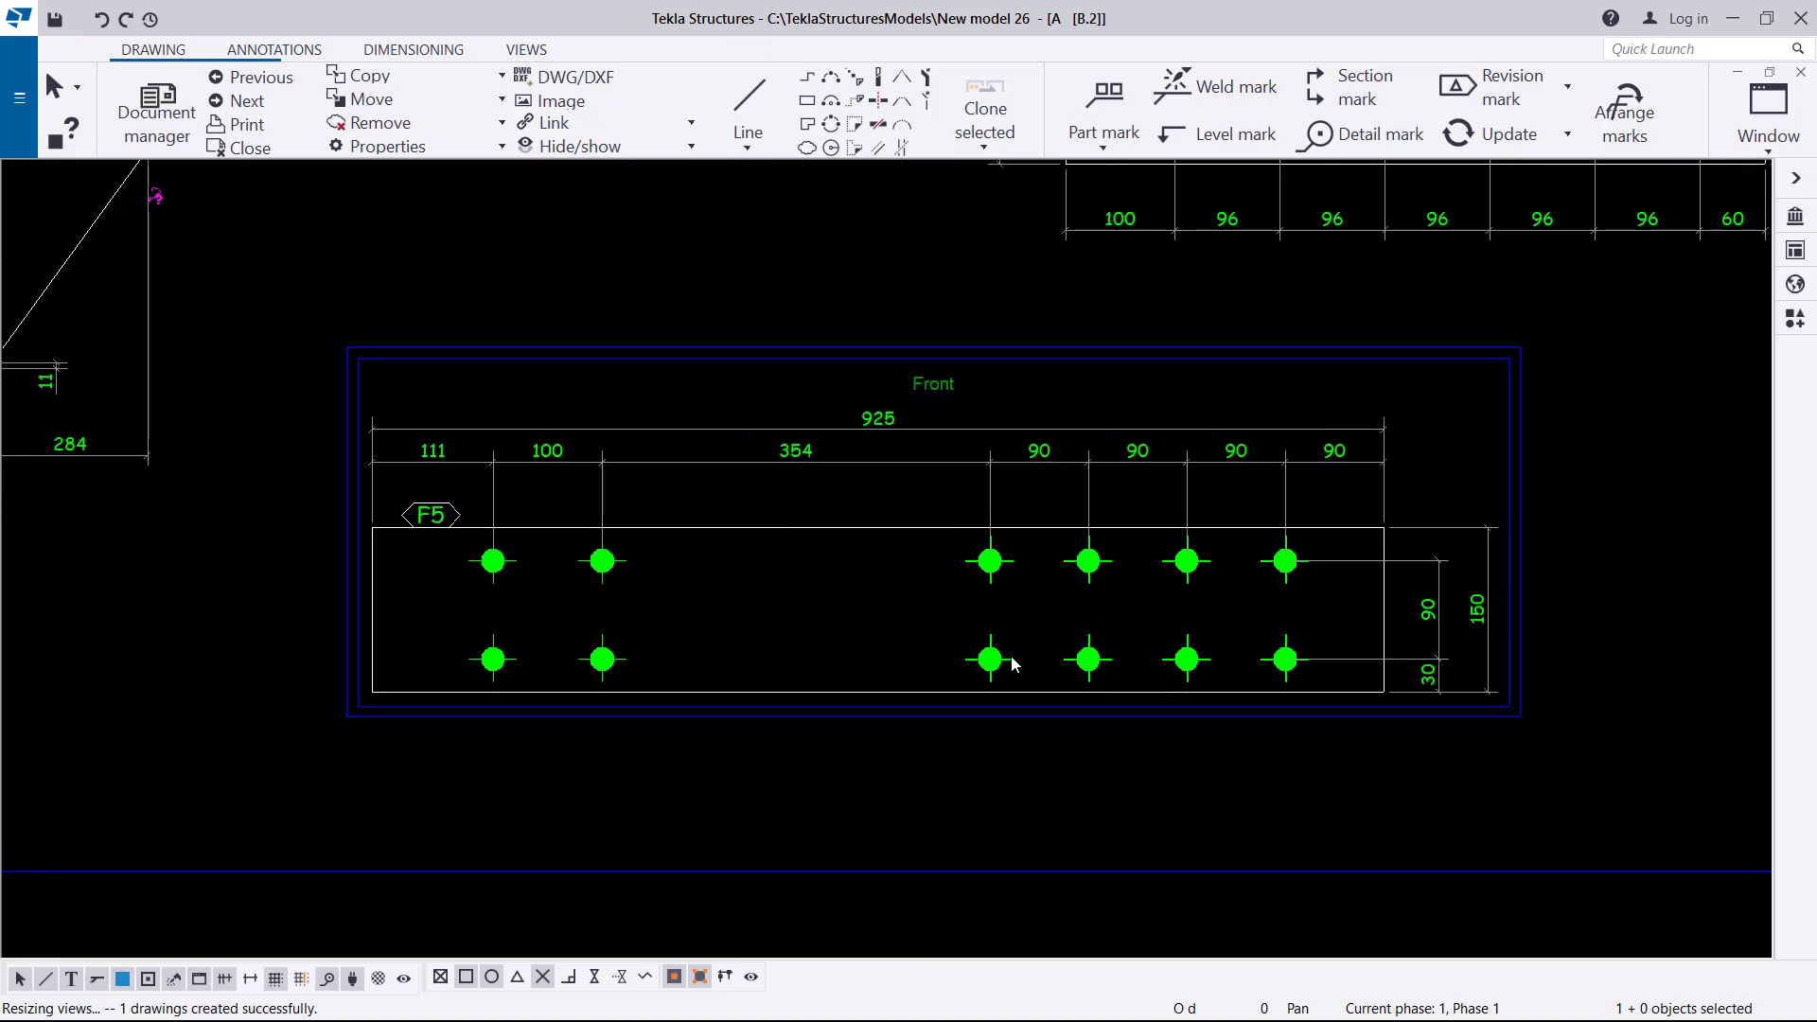
double_click(1011, 661)
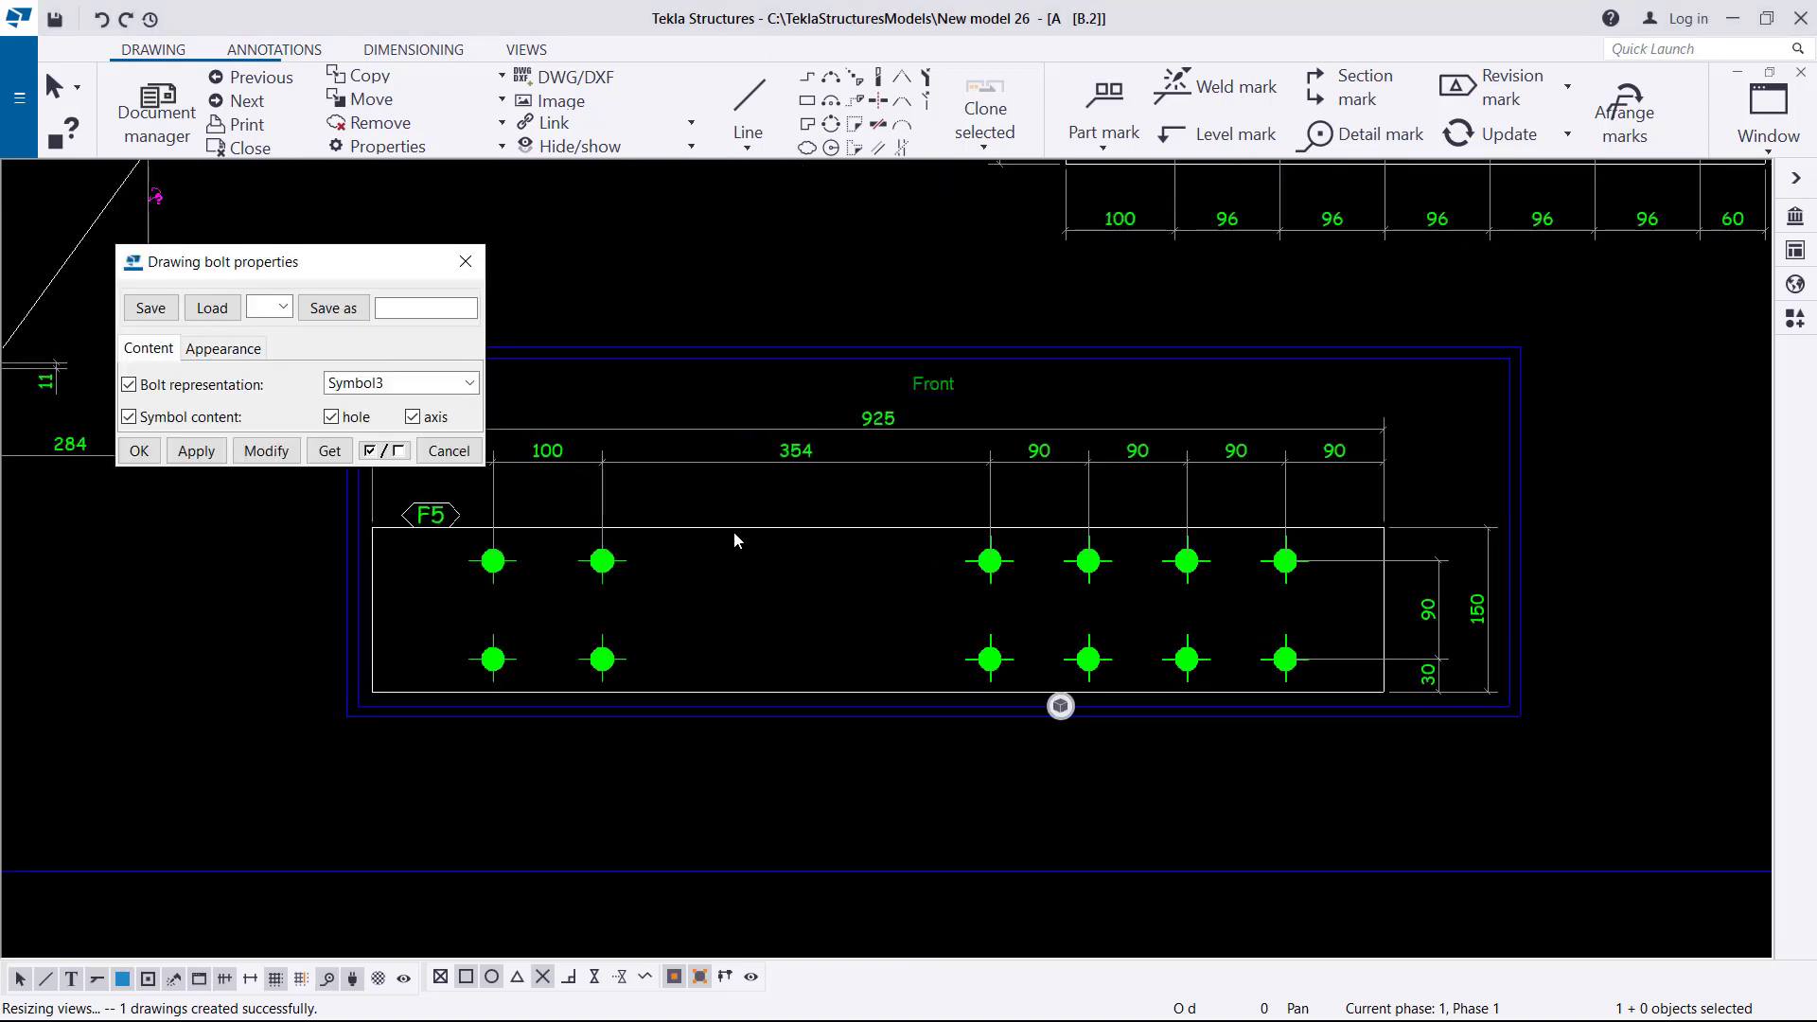
click(465, 261)
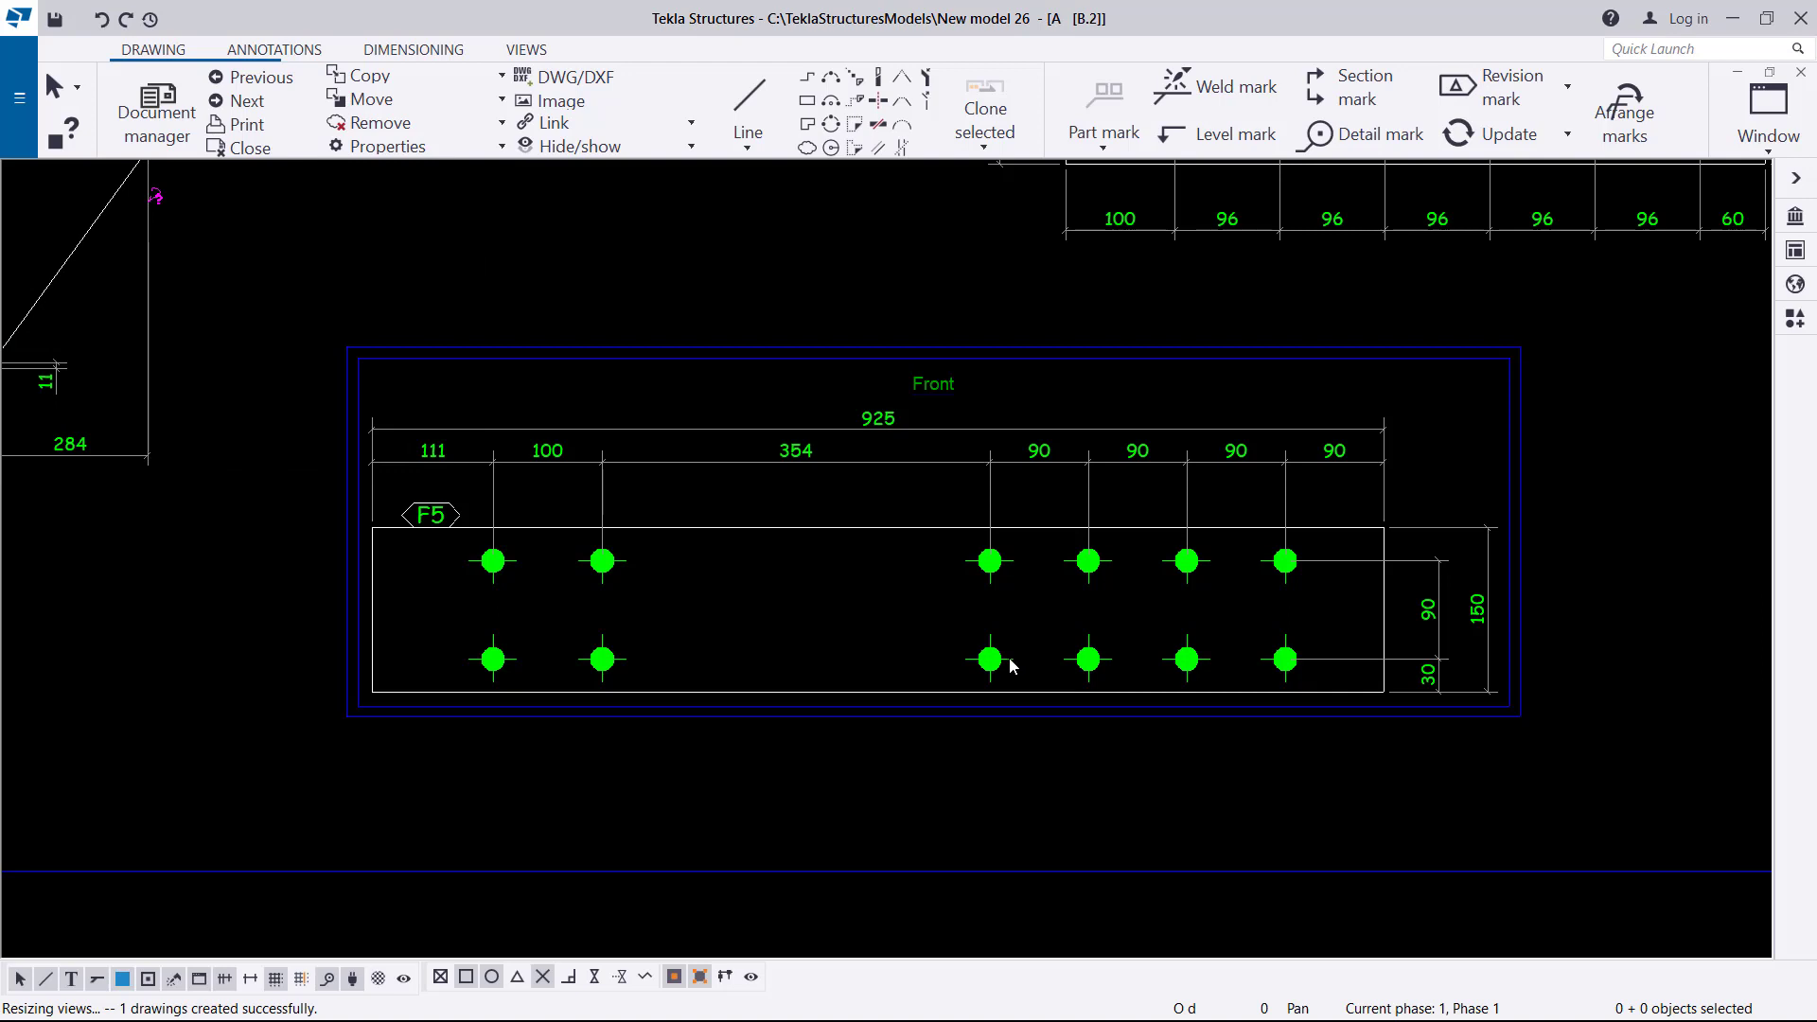
double_click(628, 568)
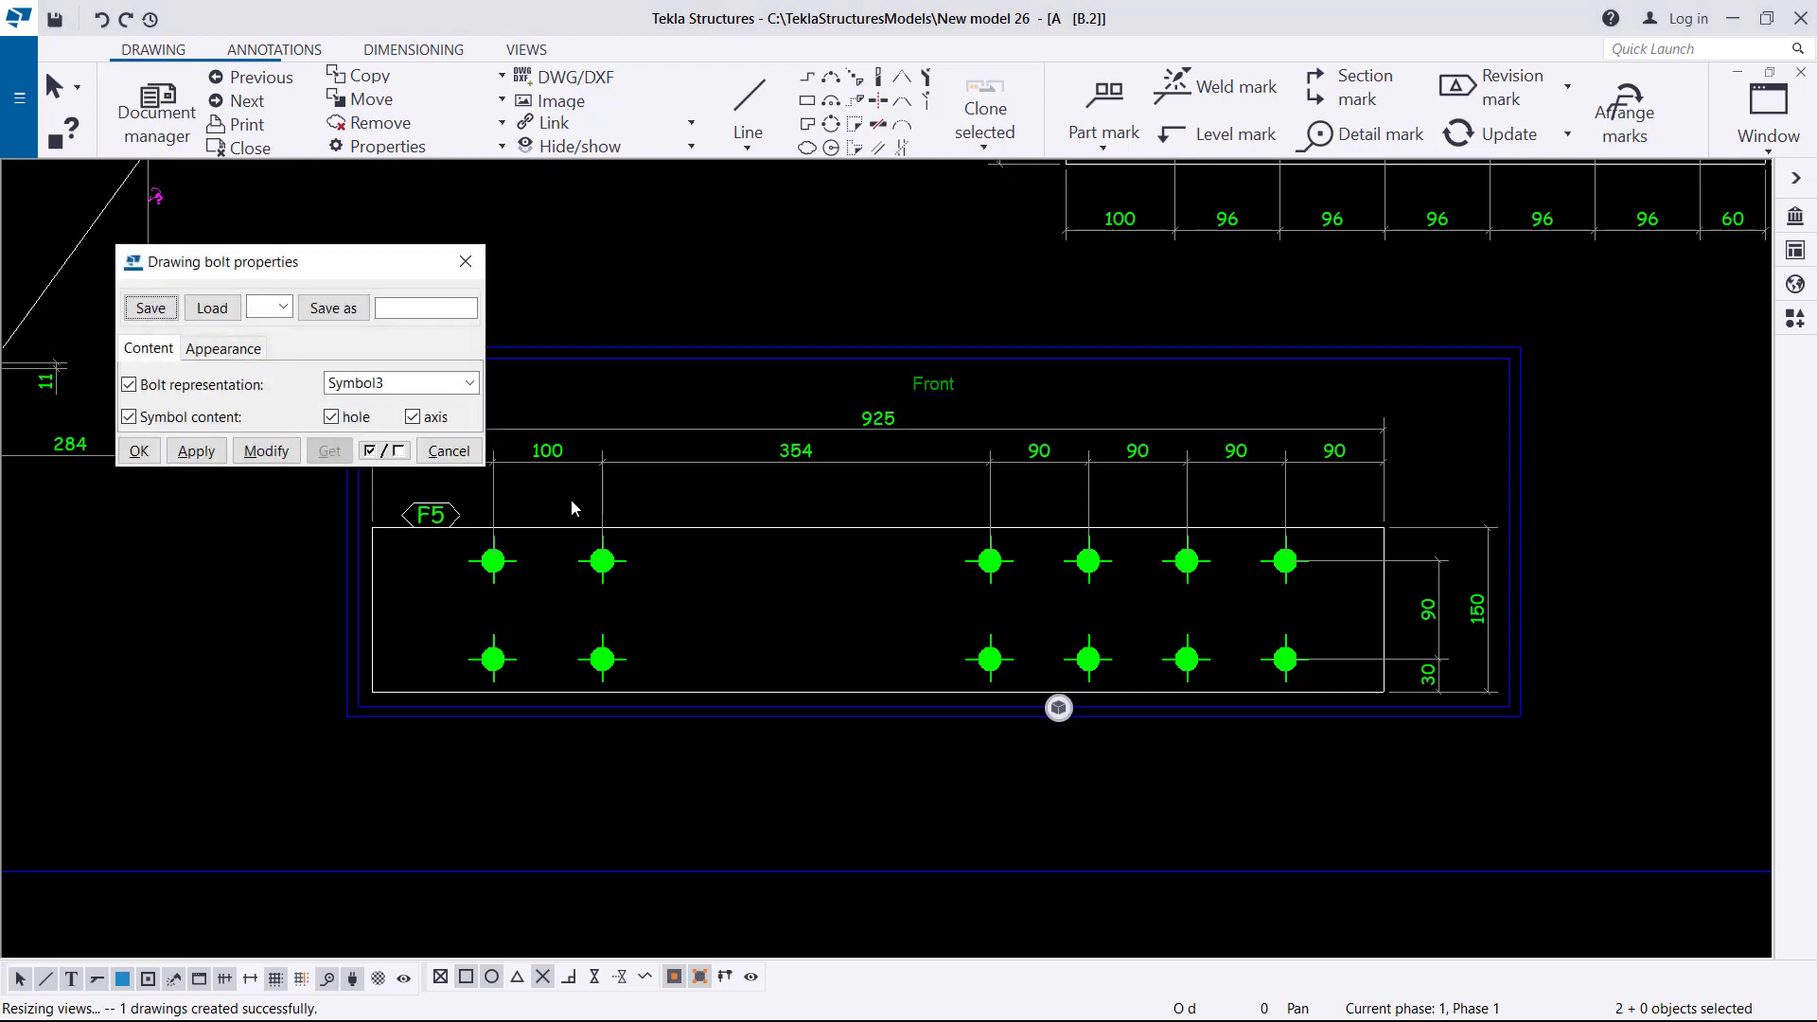
click(469, 385)
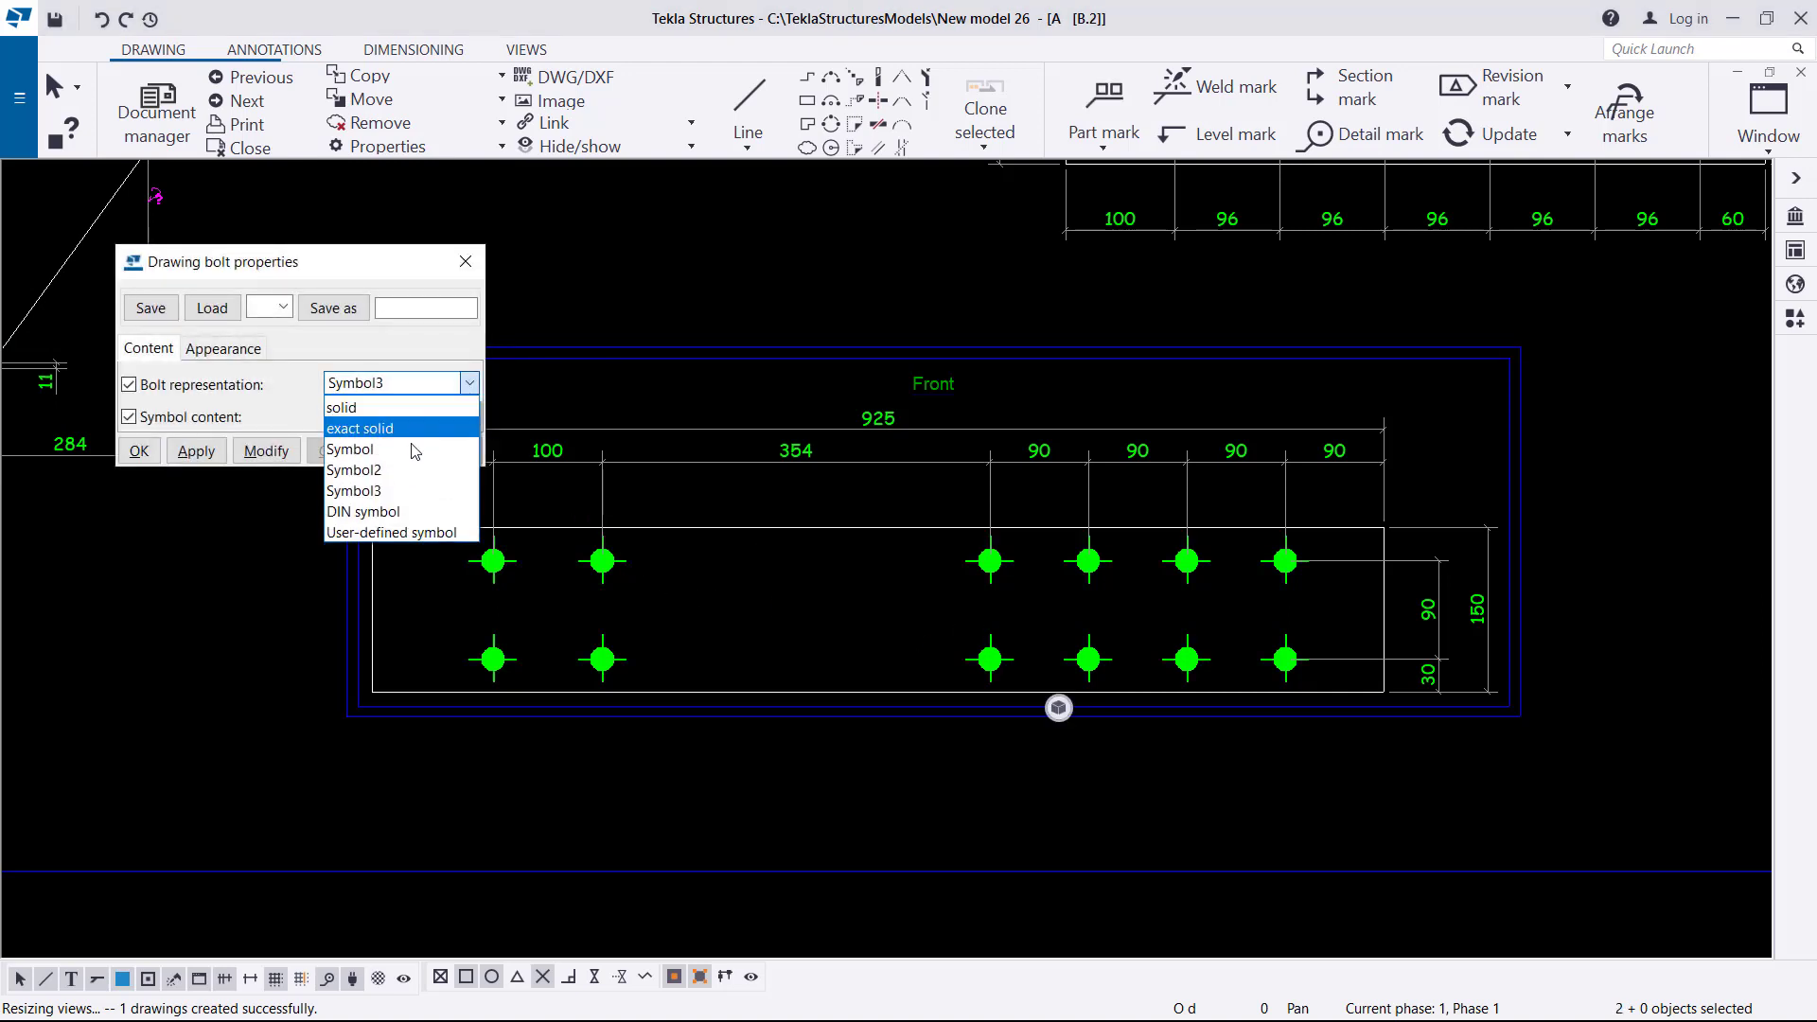
click(330, 468)
click(268, 451)
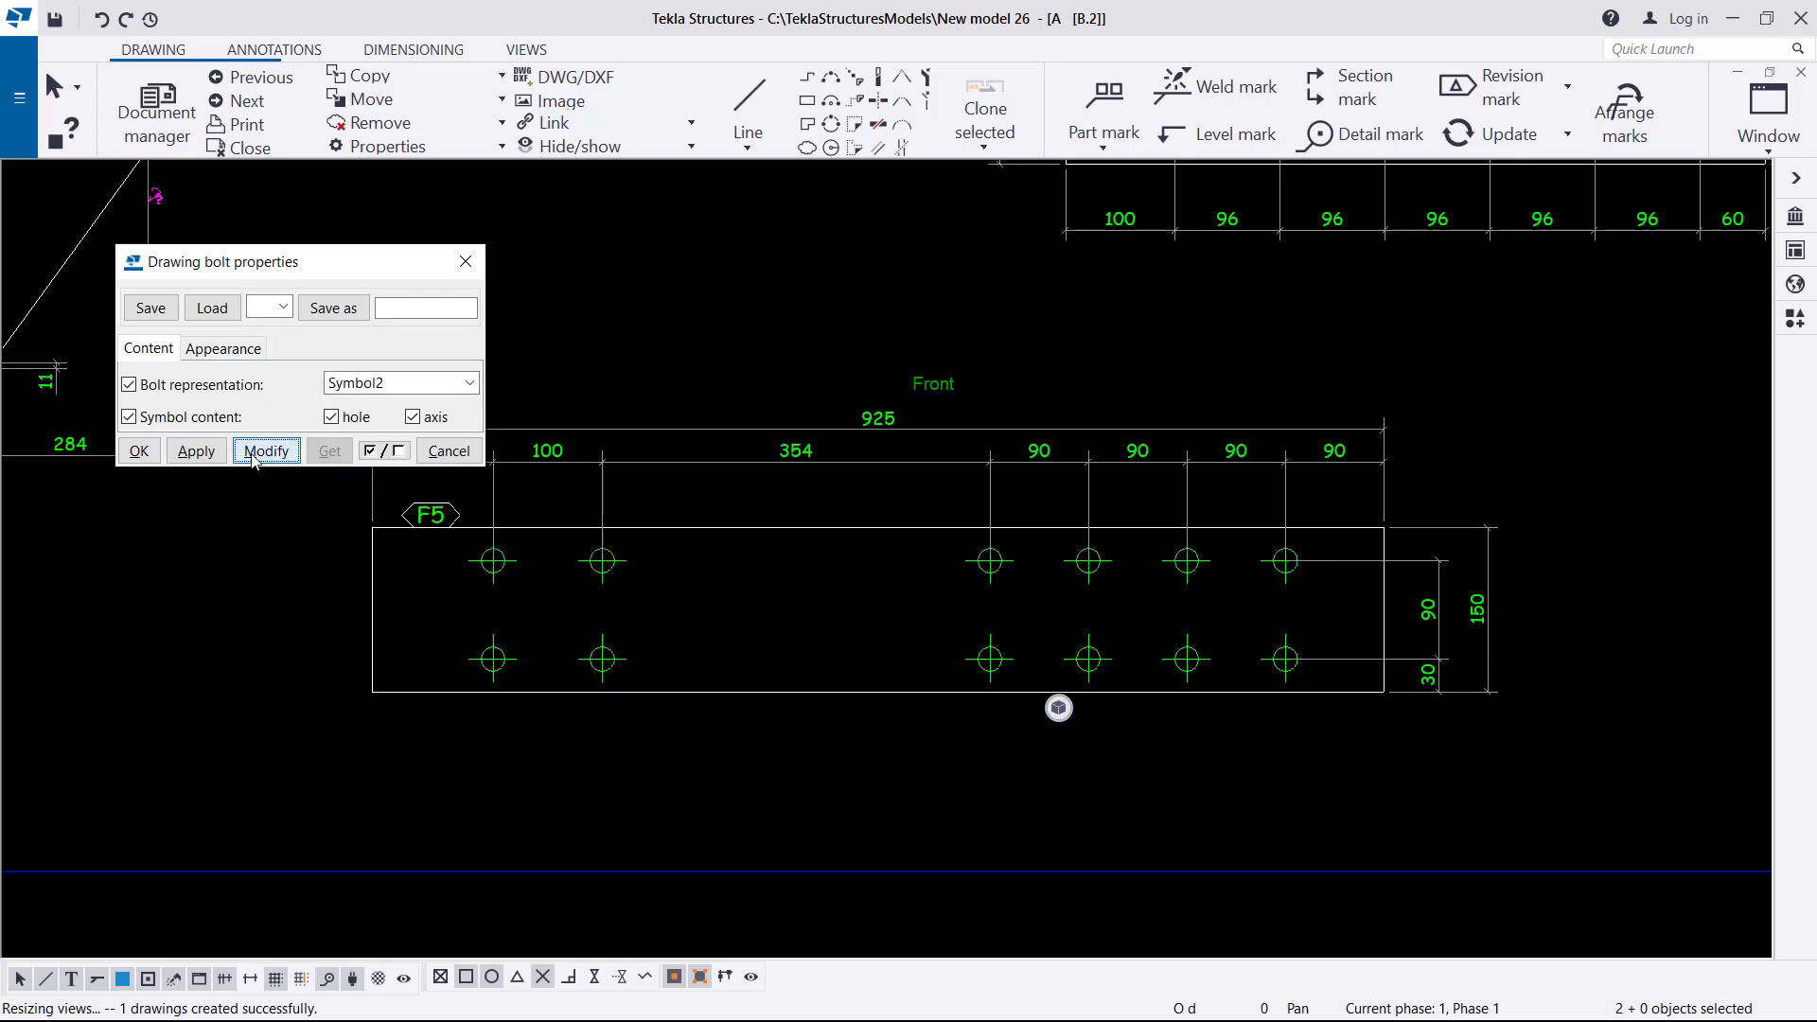
click(202, 452)
click(139, 451)
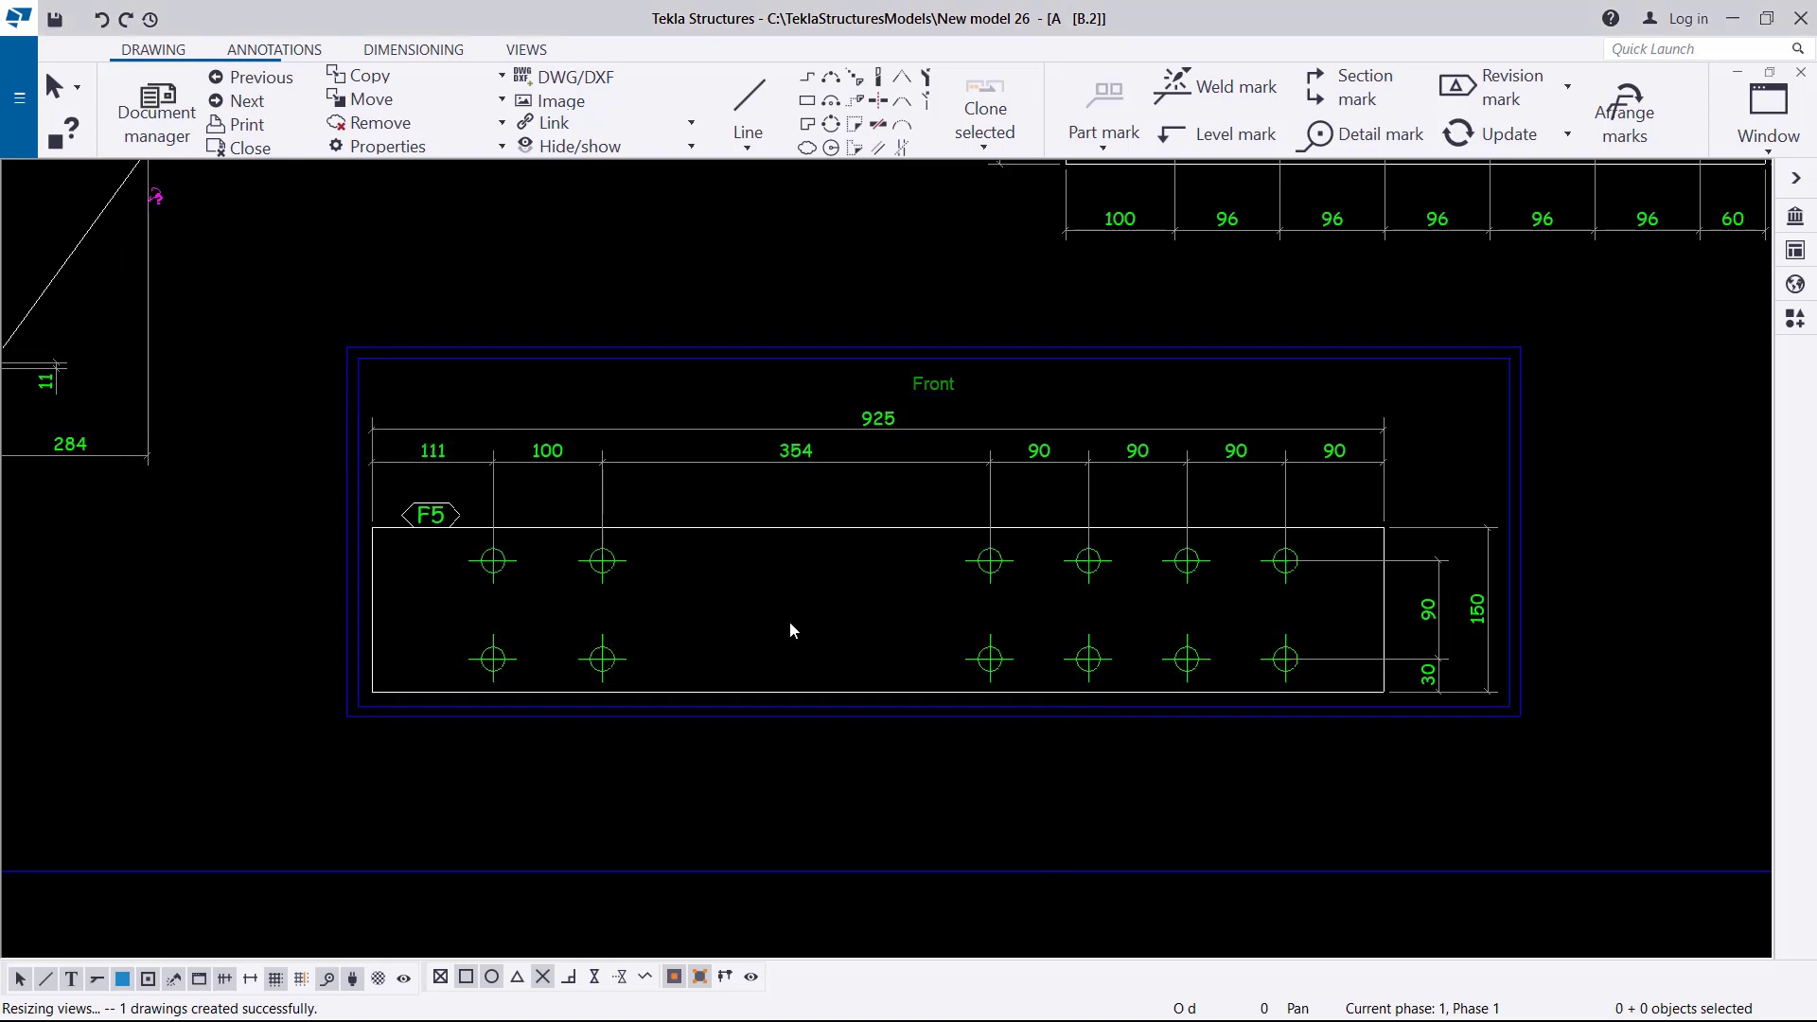
Step: Open the properties of the F5 part mark in the F5 Front view and set its surrounding frame to the underline type
scroll(438, 526, up, 2)
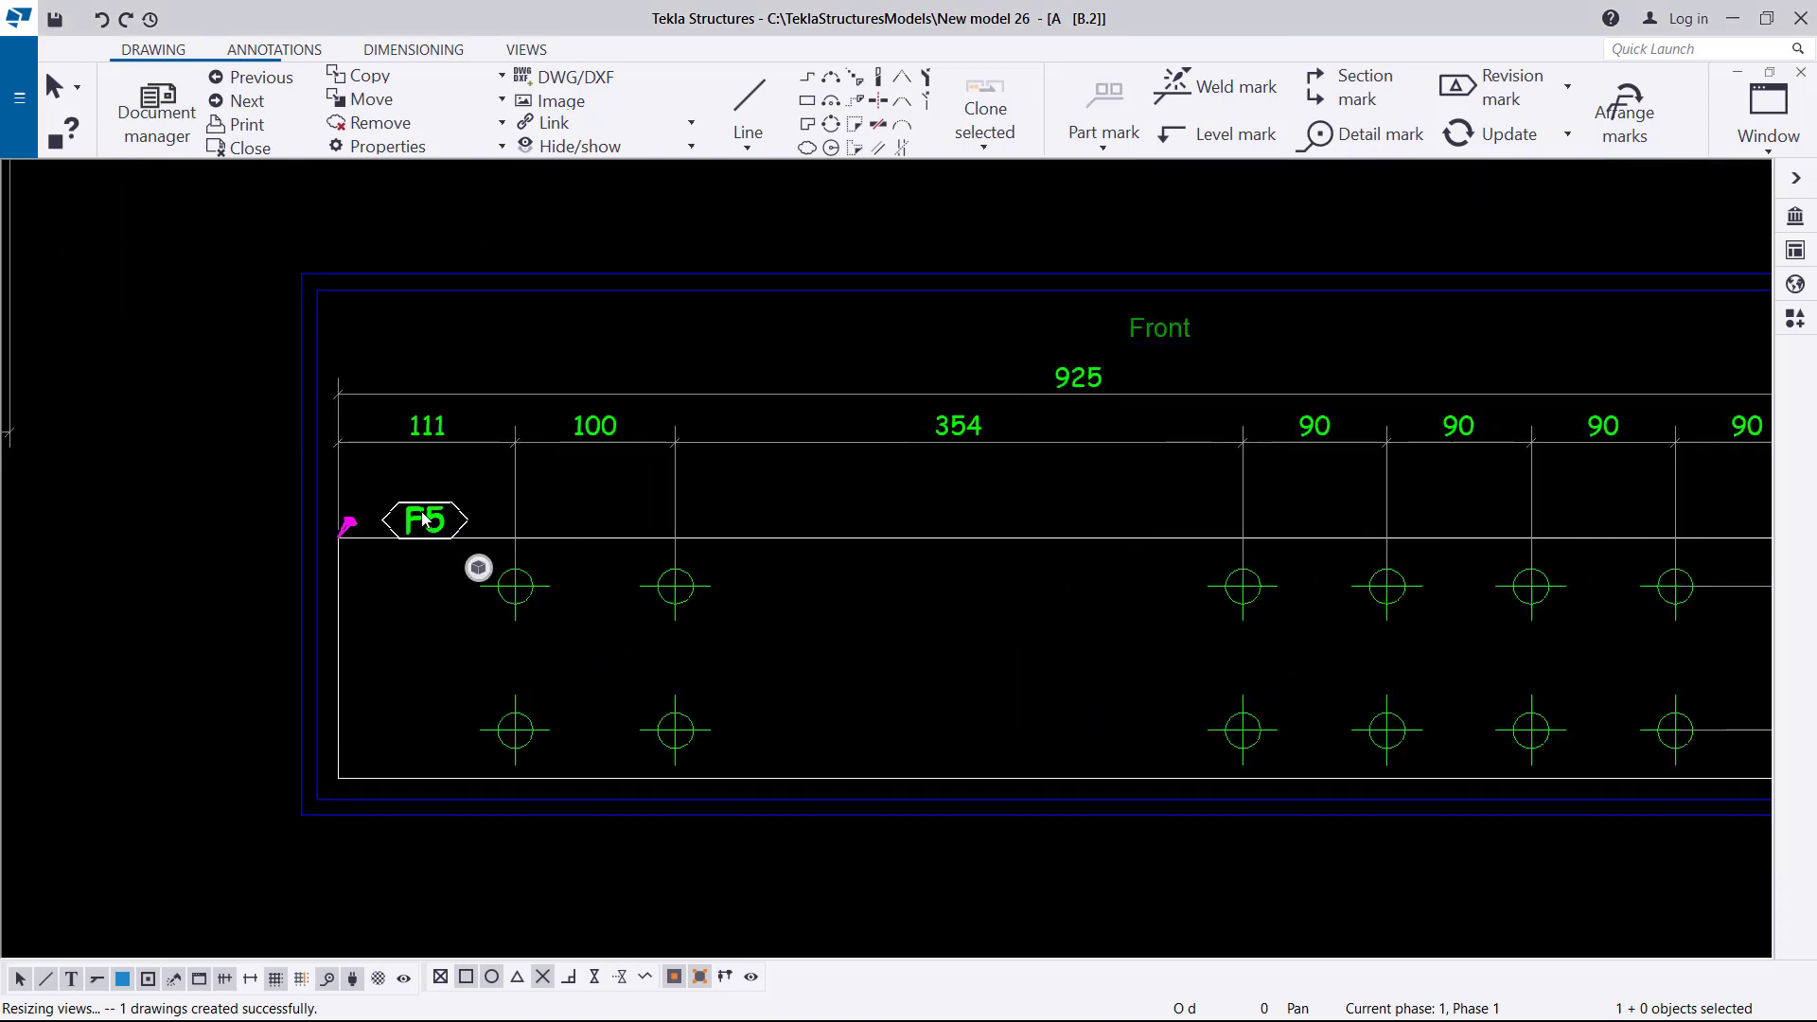
right_click(424, 519)
click(477, 556)
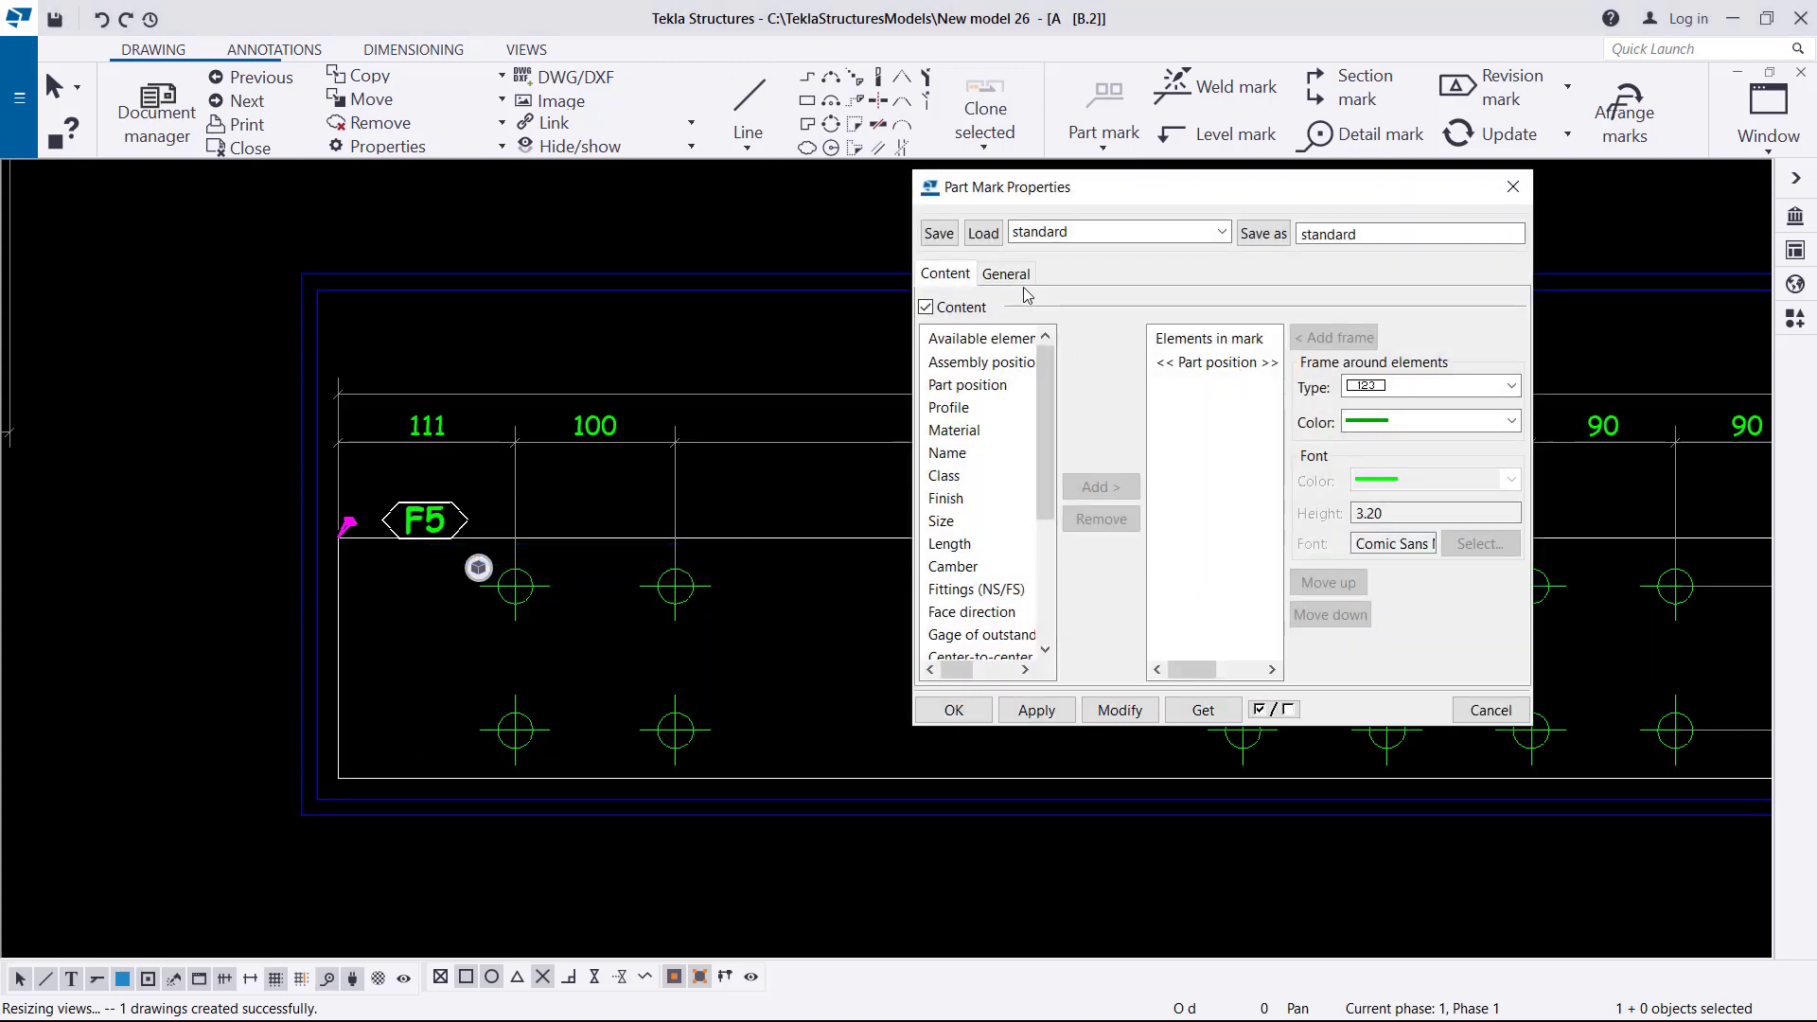
click(1005, 275)
click(1146, 351)
click(1105, 366)
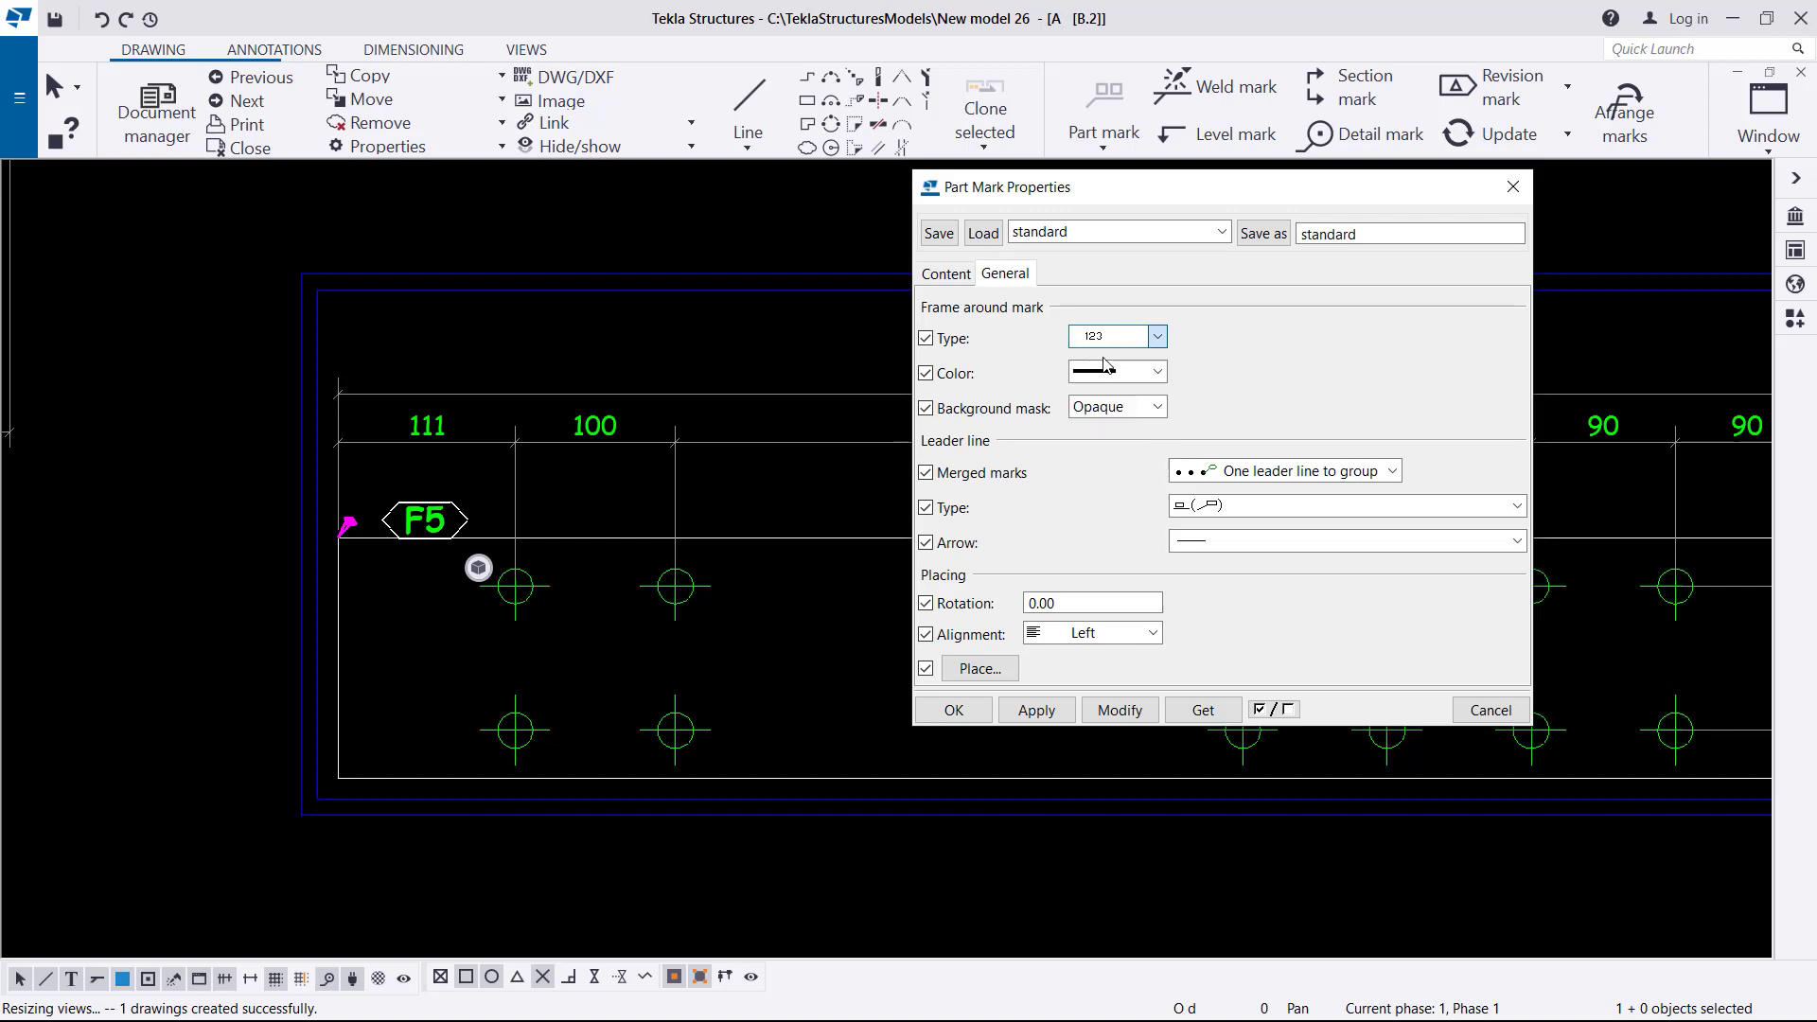
click(1156, 337)
click(1105, 375)
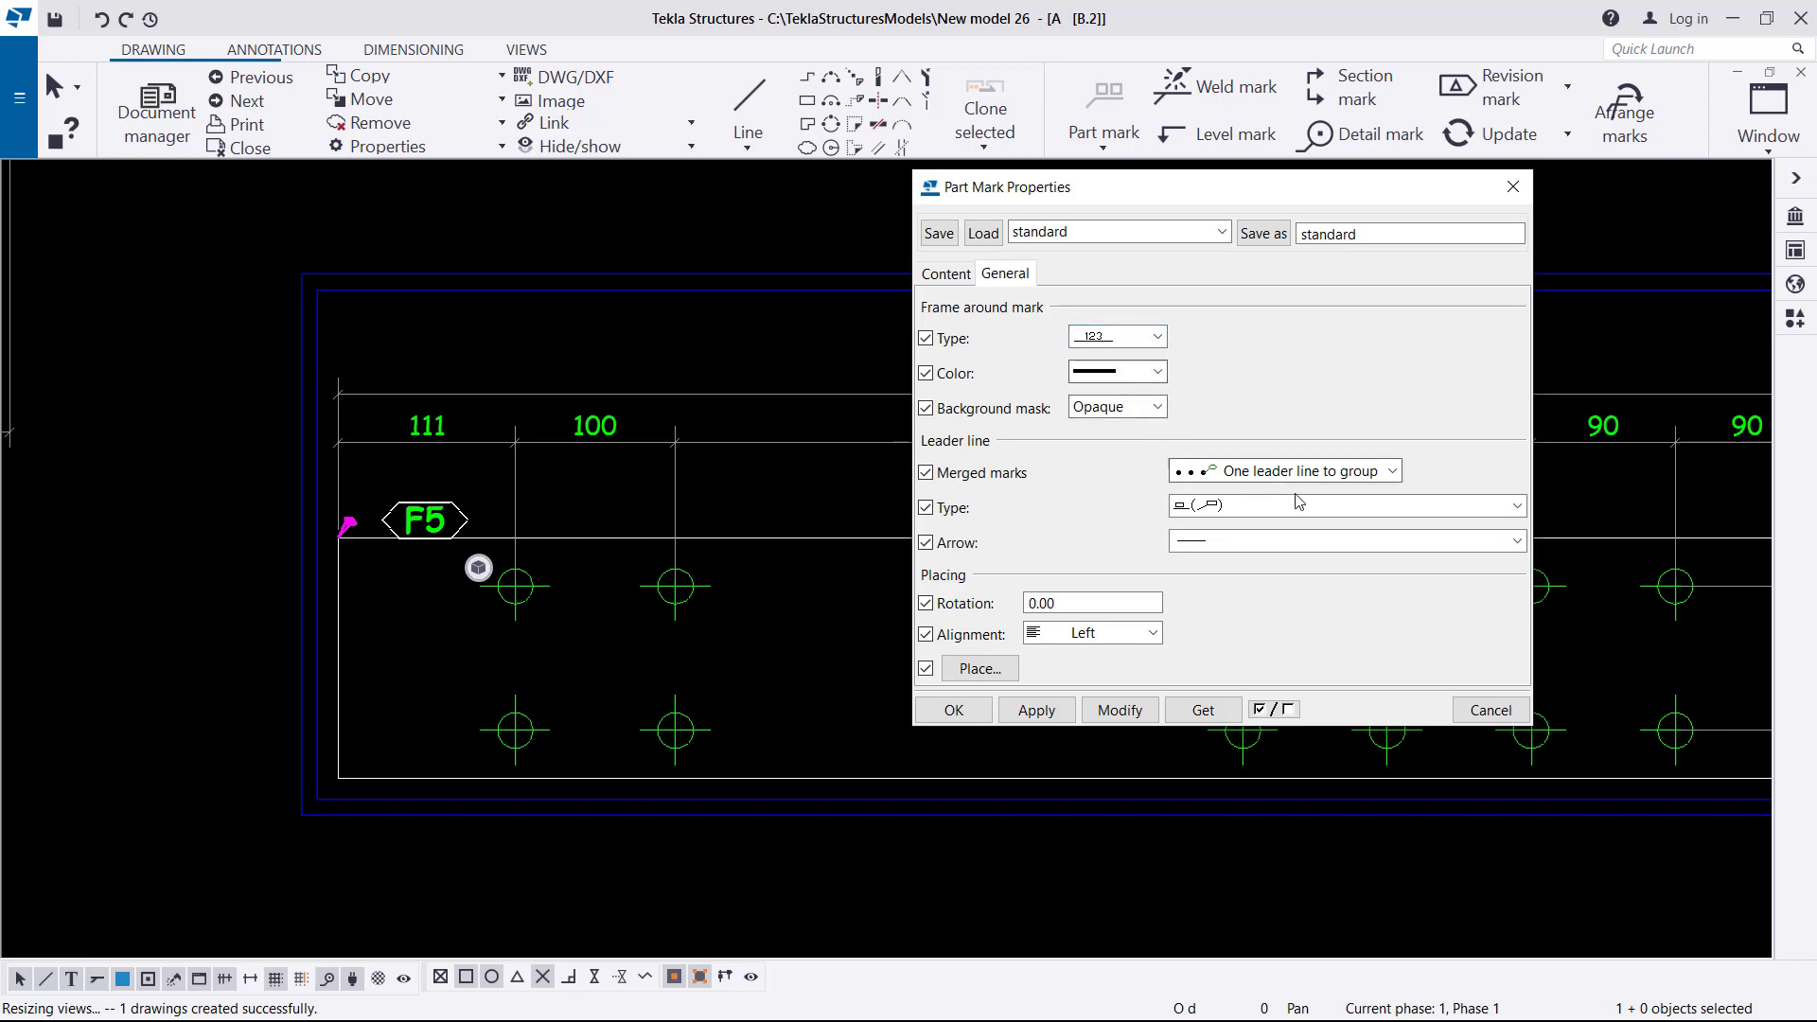
Step: Give the F5 mark an angled leader line with a filled arrowhead, apply it and close the mark properties
click(1233, 505)
click(1234, 528)
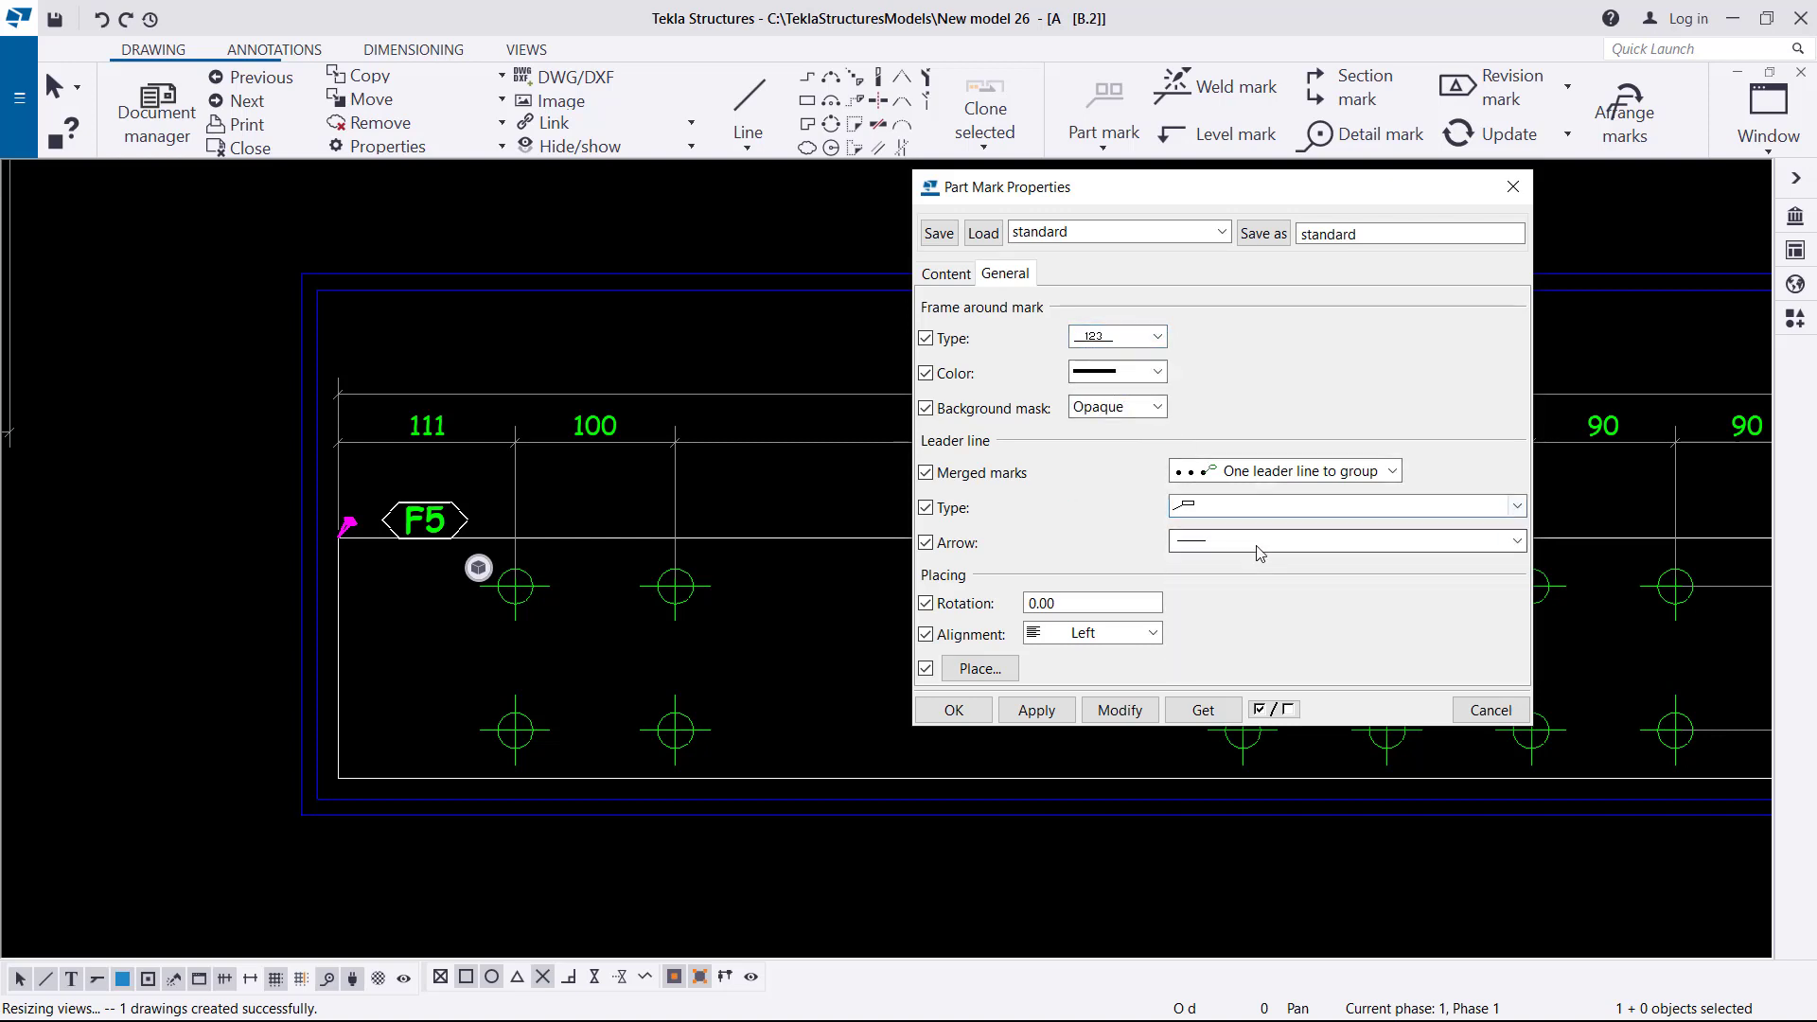
click(1244, 541)
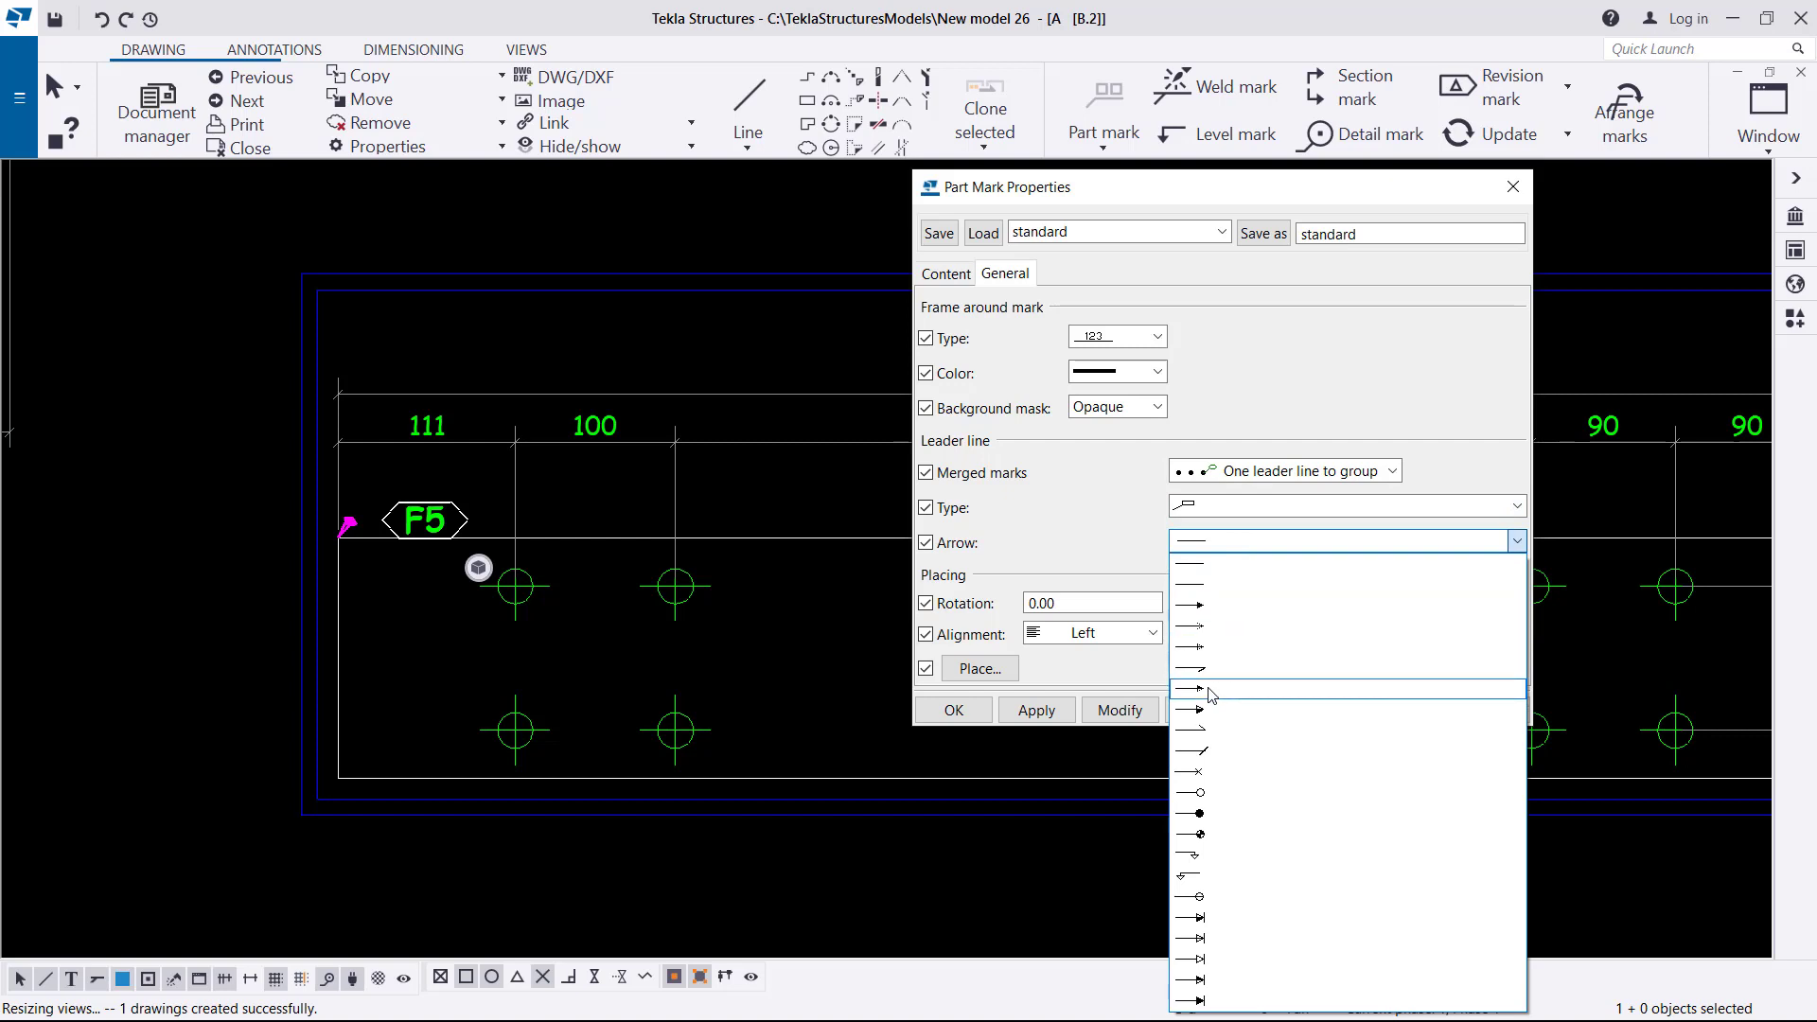
click(1215, 605)
click(1096, 719)
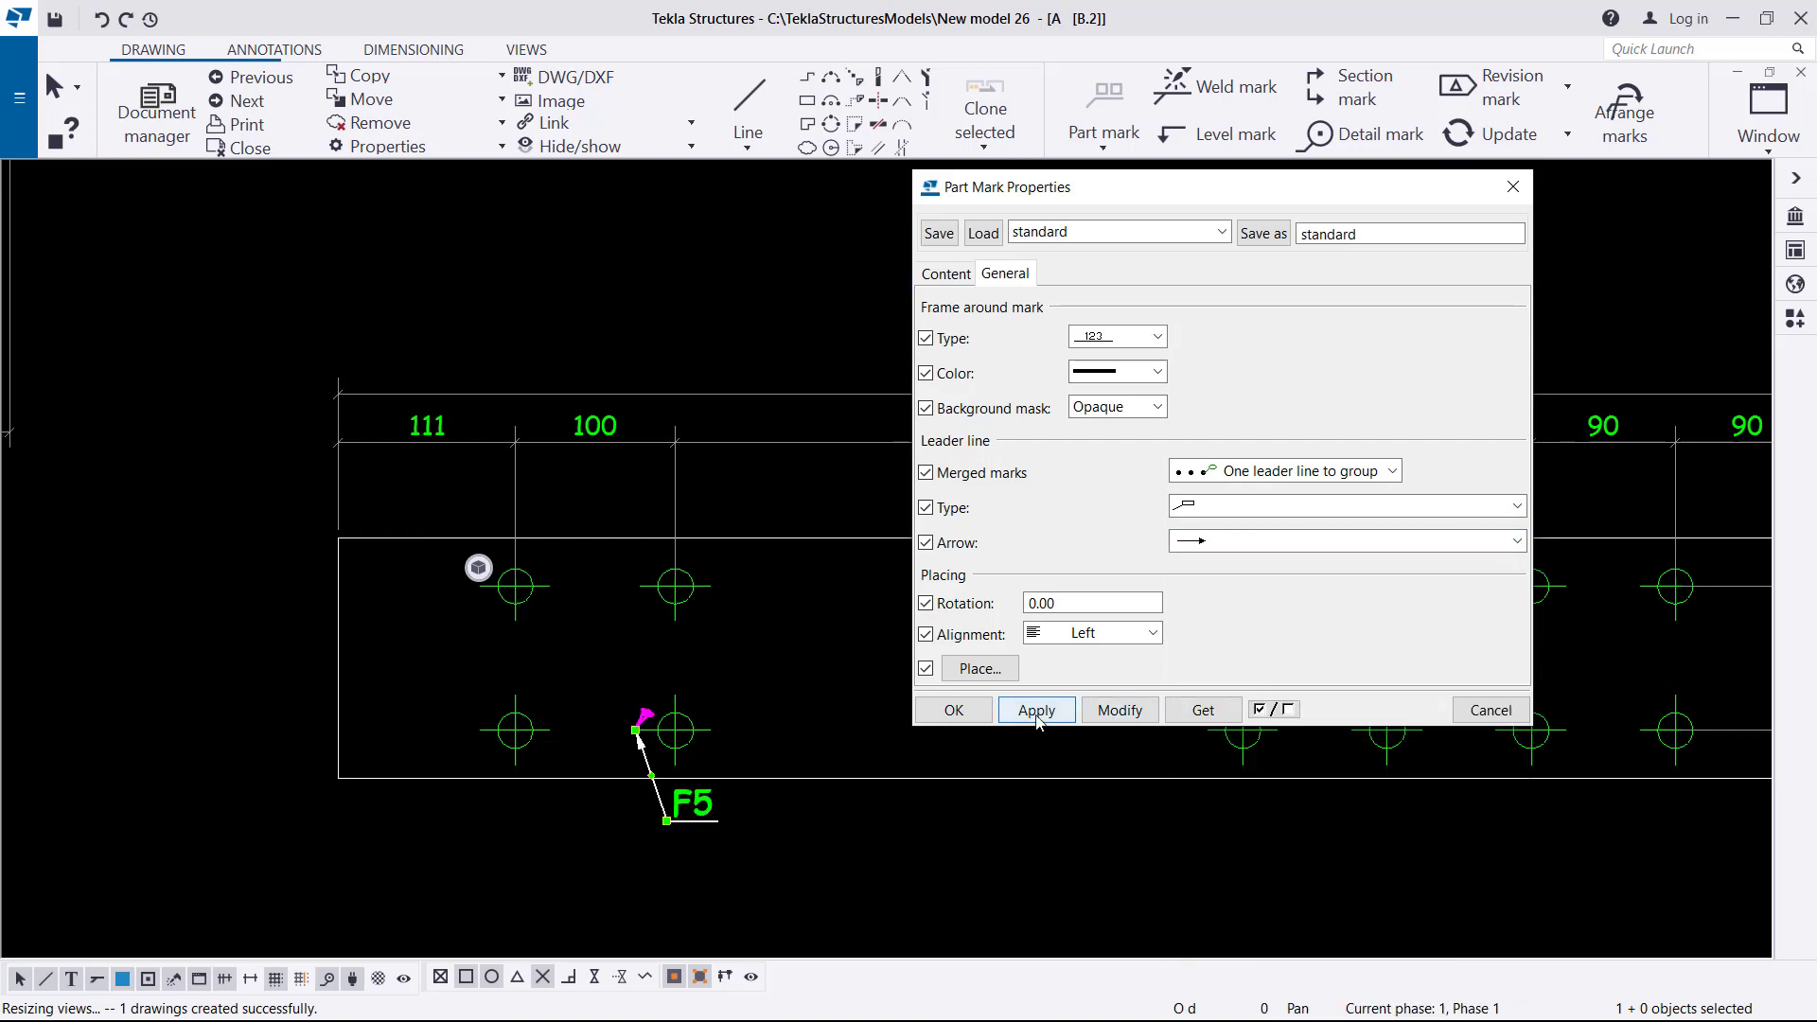
click(952, 710)
Step: Move the F5 mark above the Front view's overall length dimension and save the drawing
mouse_move(691, 804)
mouse_down()
mouse_move(795, 398)
mouse_move(832, 333)
mouse_up()
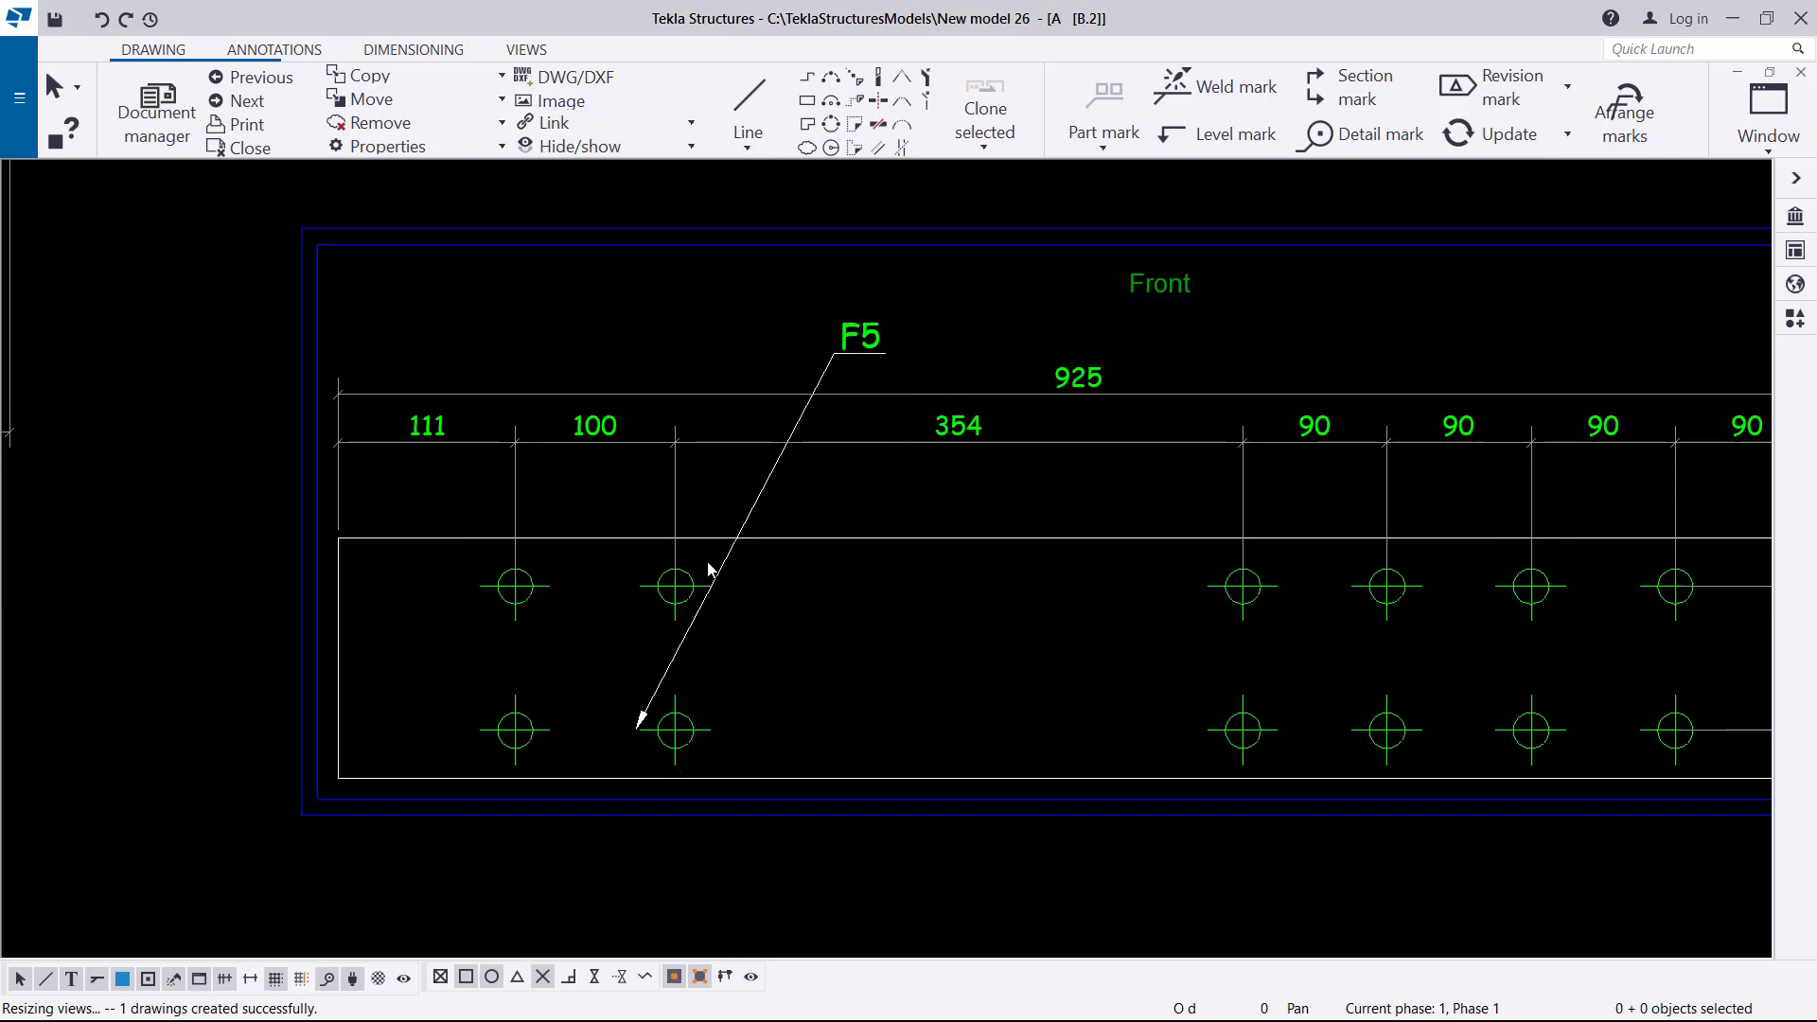
scroll(861, 657, down, 3)
scroll(1072, 705, down, 4)
scroll(811, 440, up, 2)
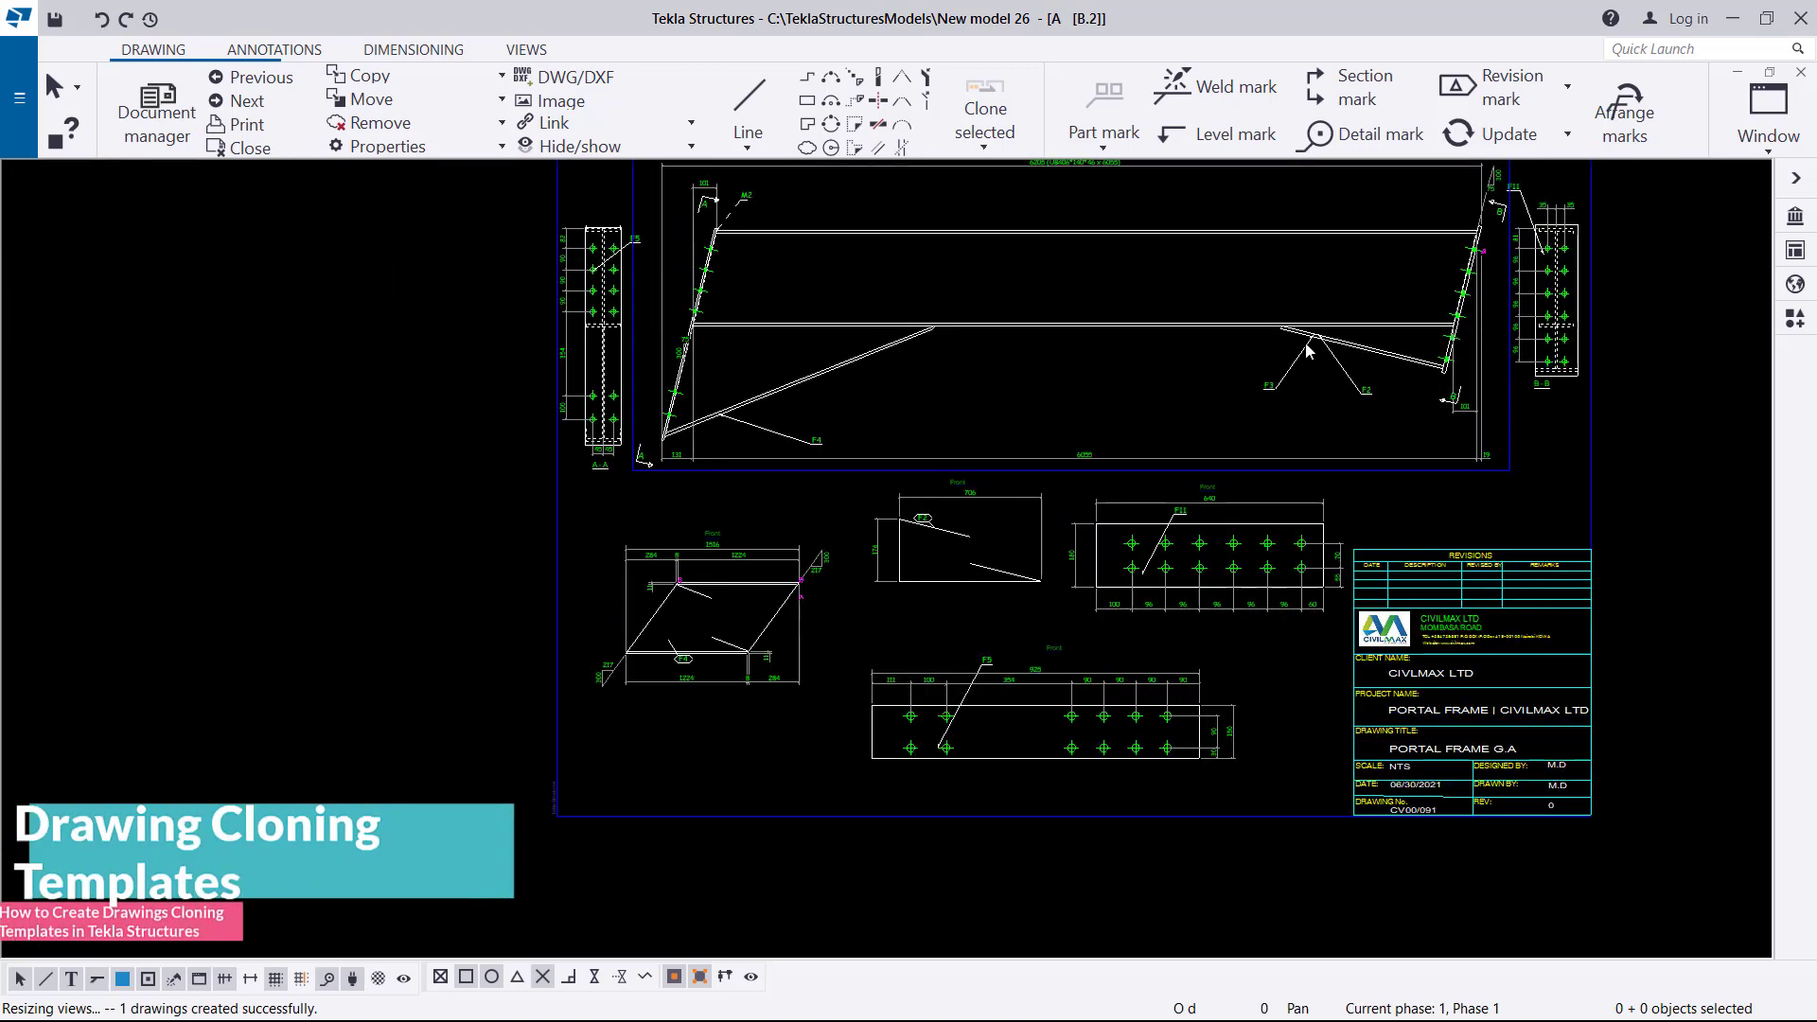
key(ctrl+s)
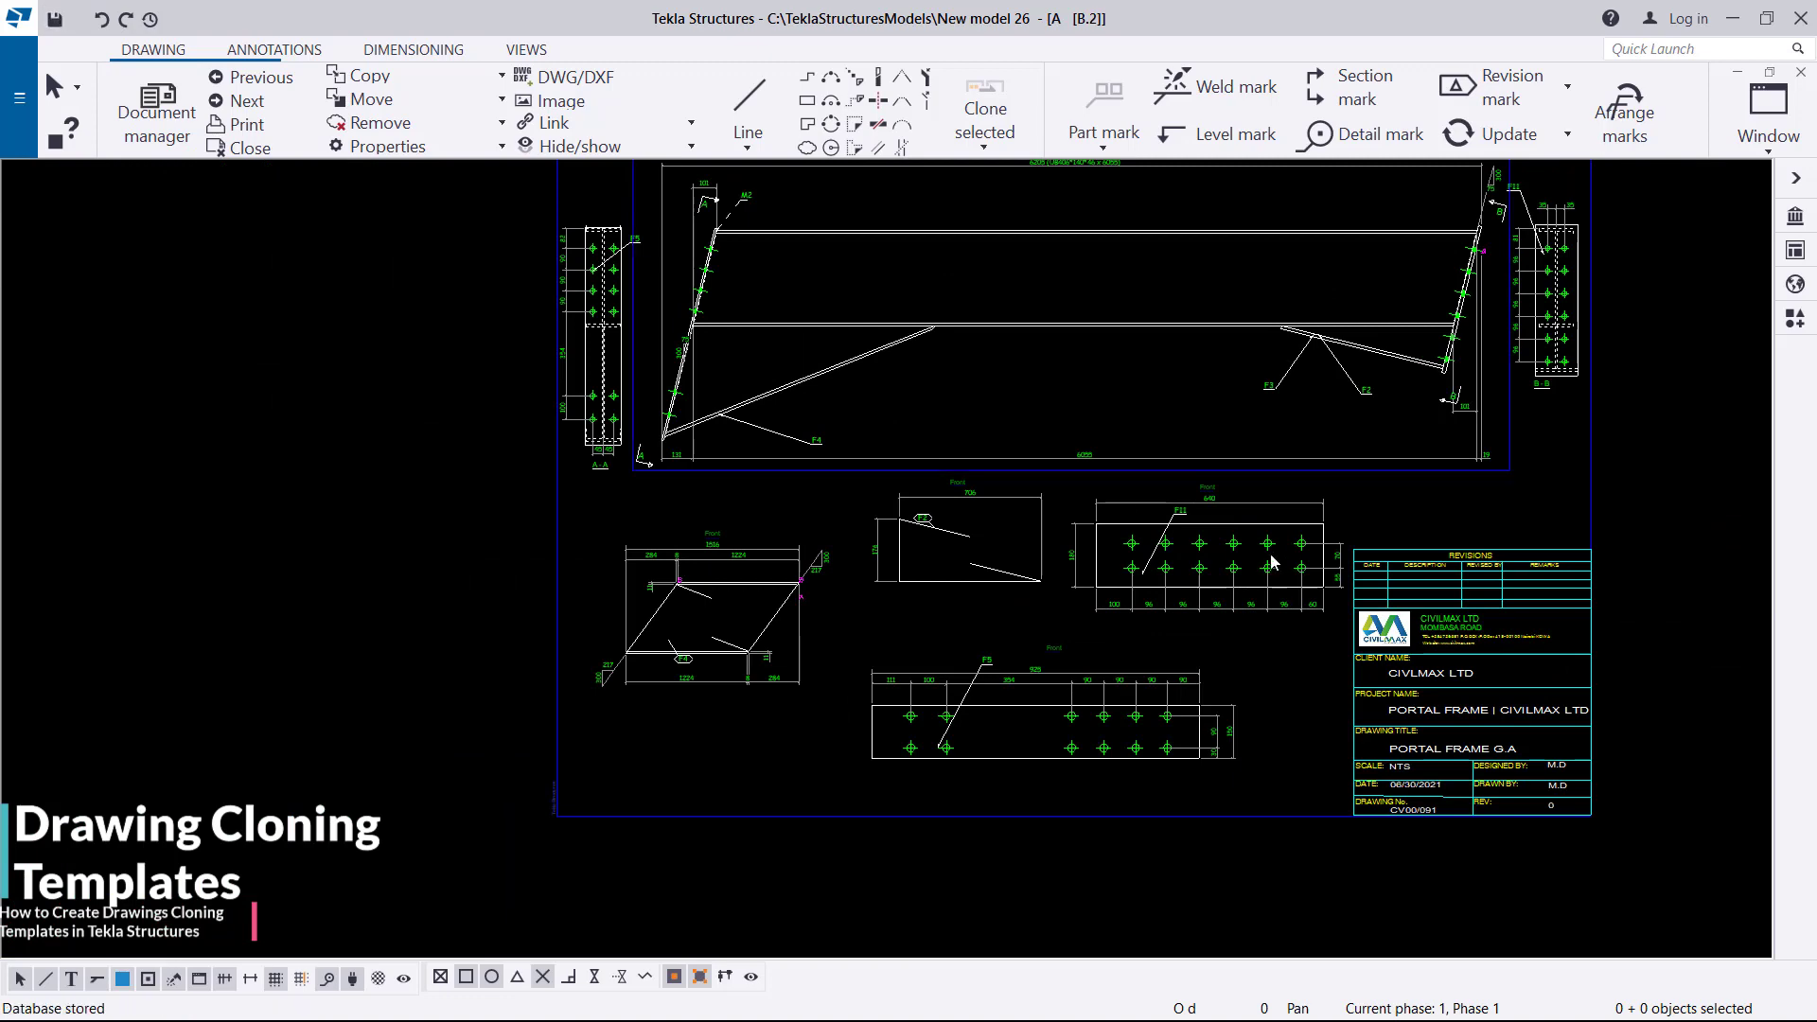
Step: Minimise the drawing window and maximise the 3D model view around the portal-frame beams
scroll(1127, 404, up, 3)
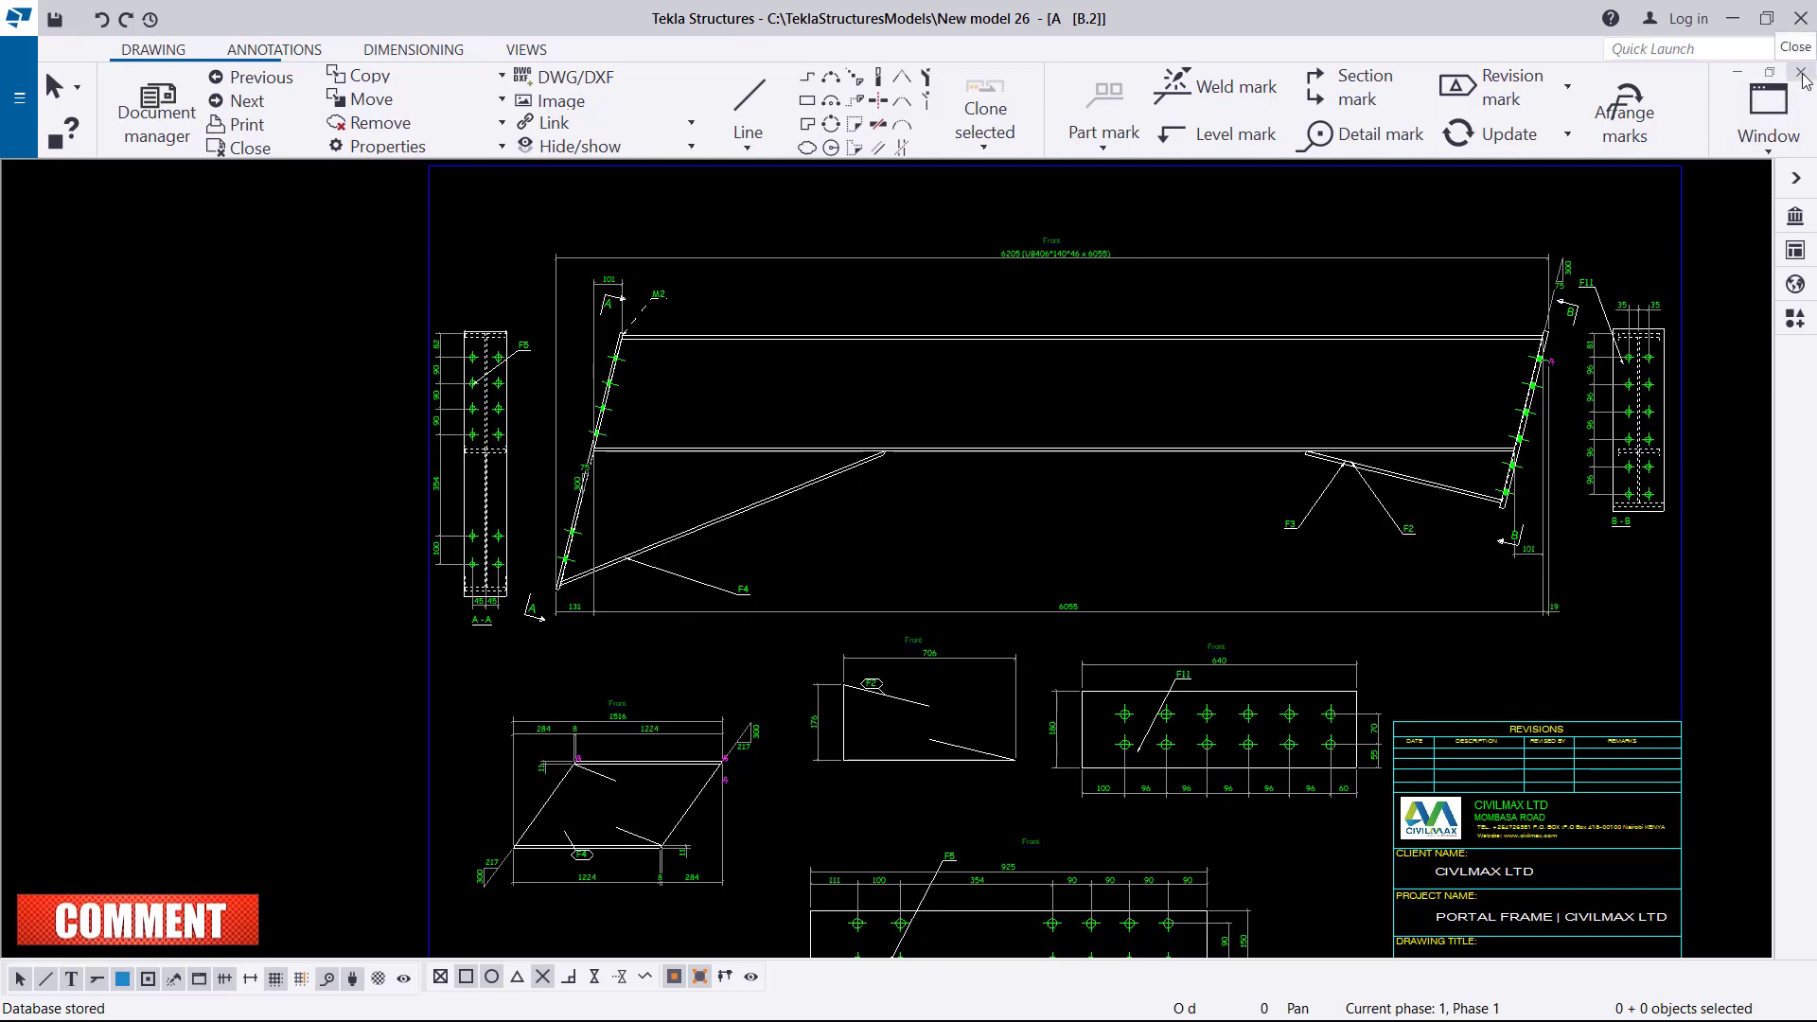
click(1737, 75)
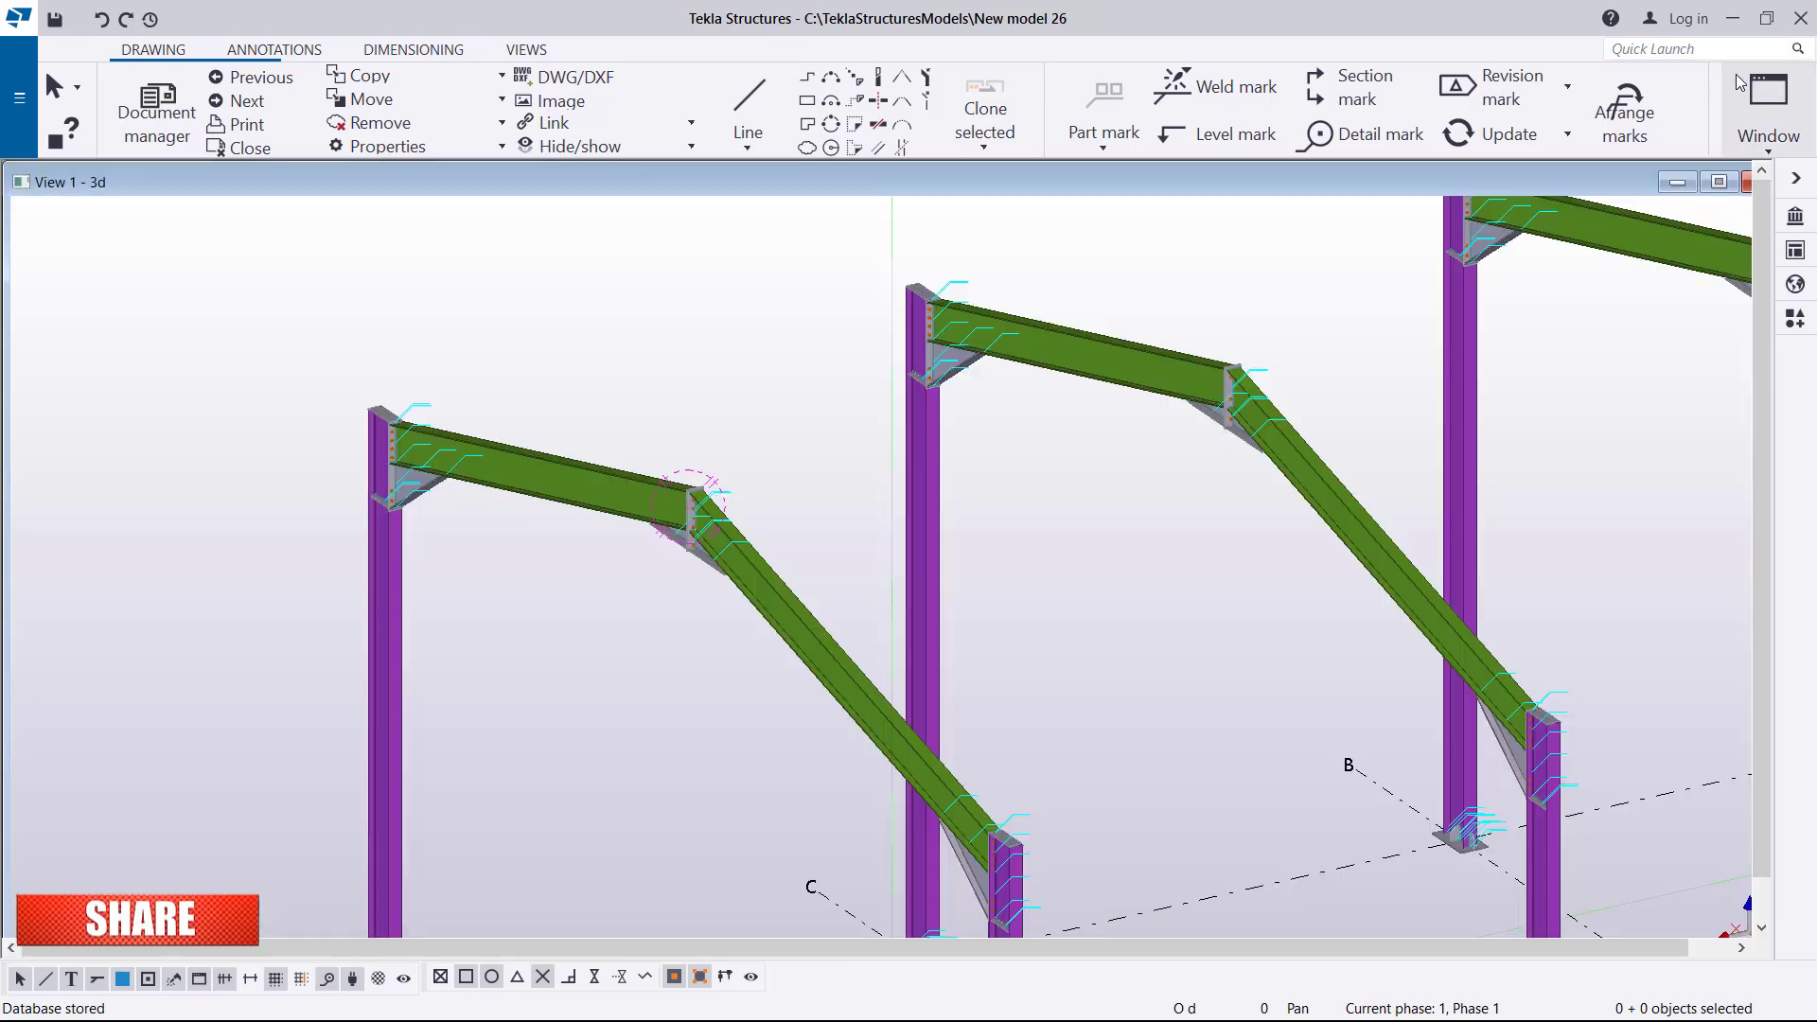
click(1718, 182)
scroll(824, 393, down, 5)
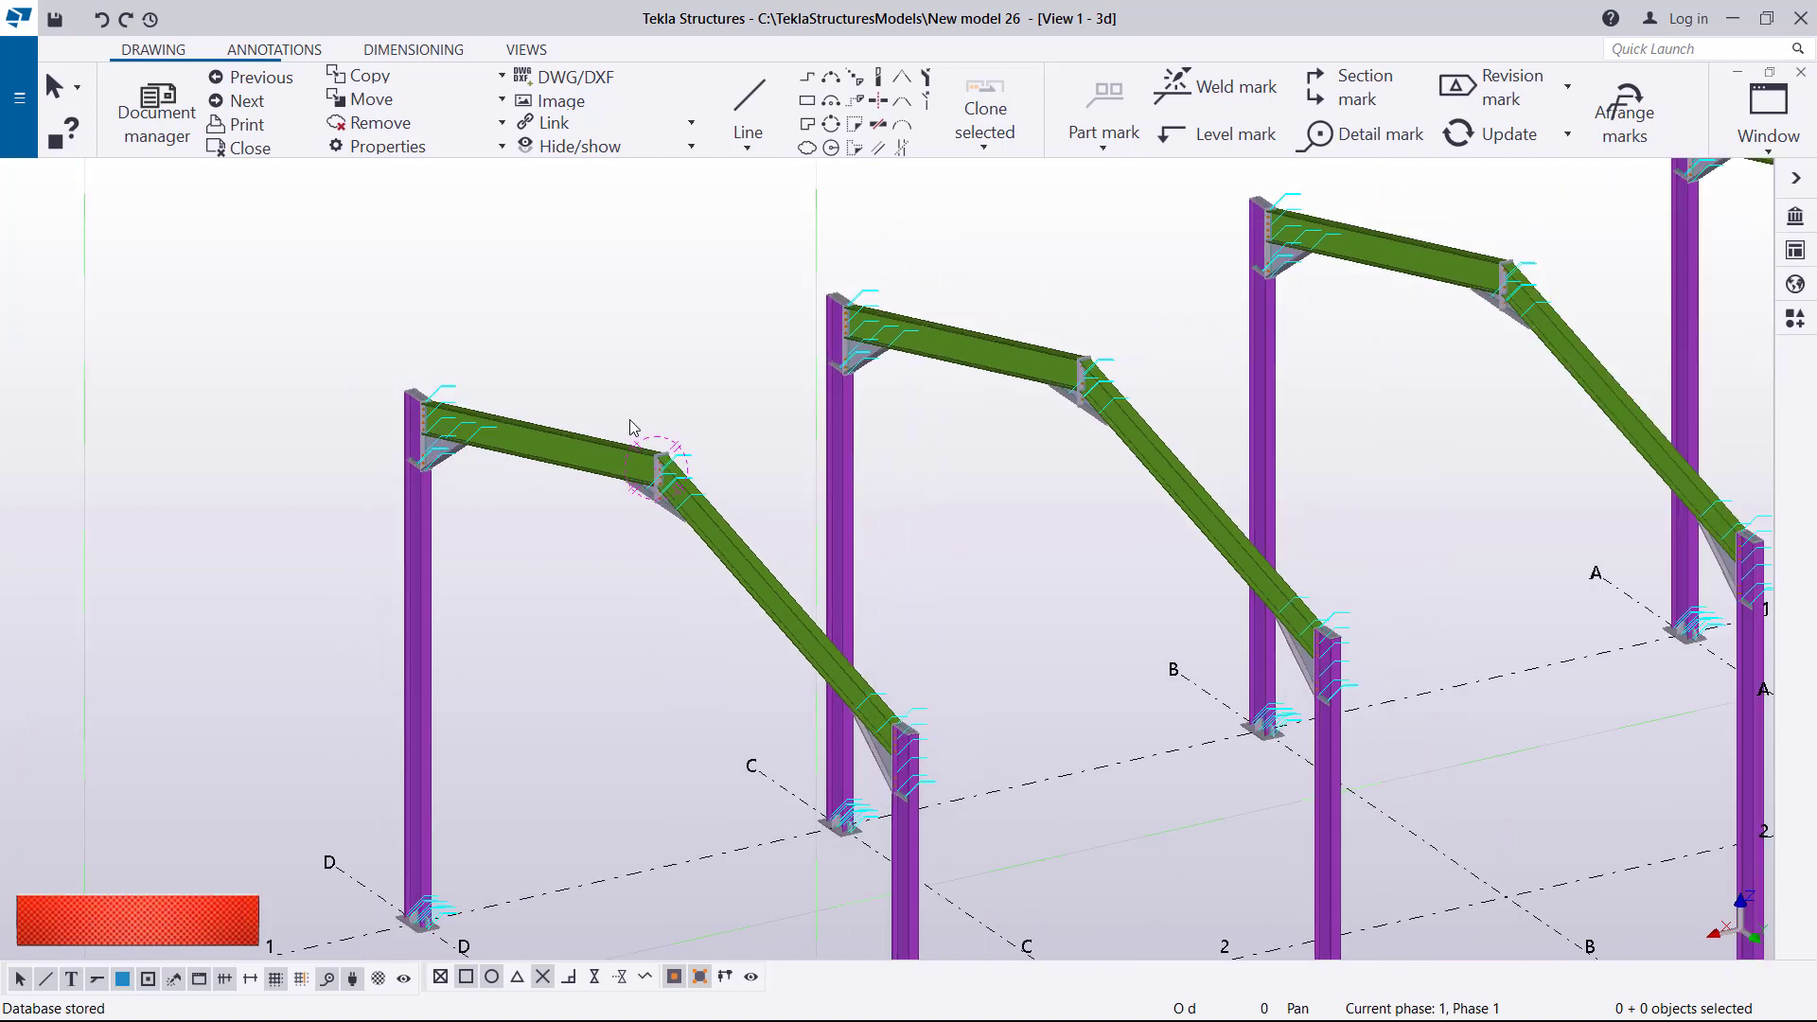
scroll(586, 474, up, 1)
scroll(519, 455, up, 2)
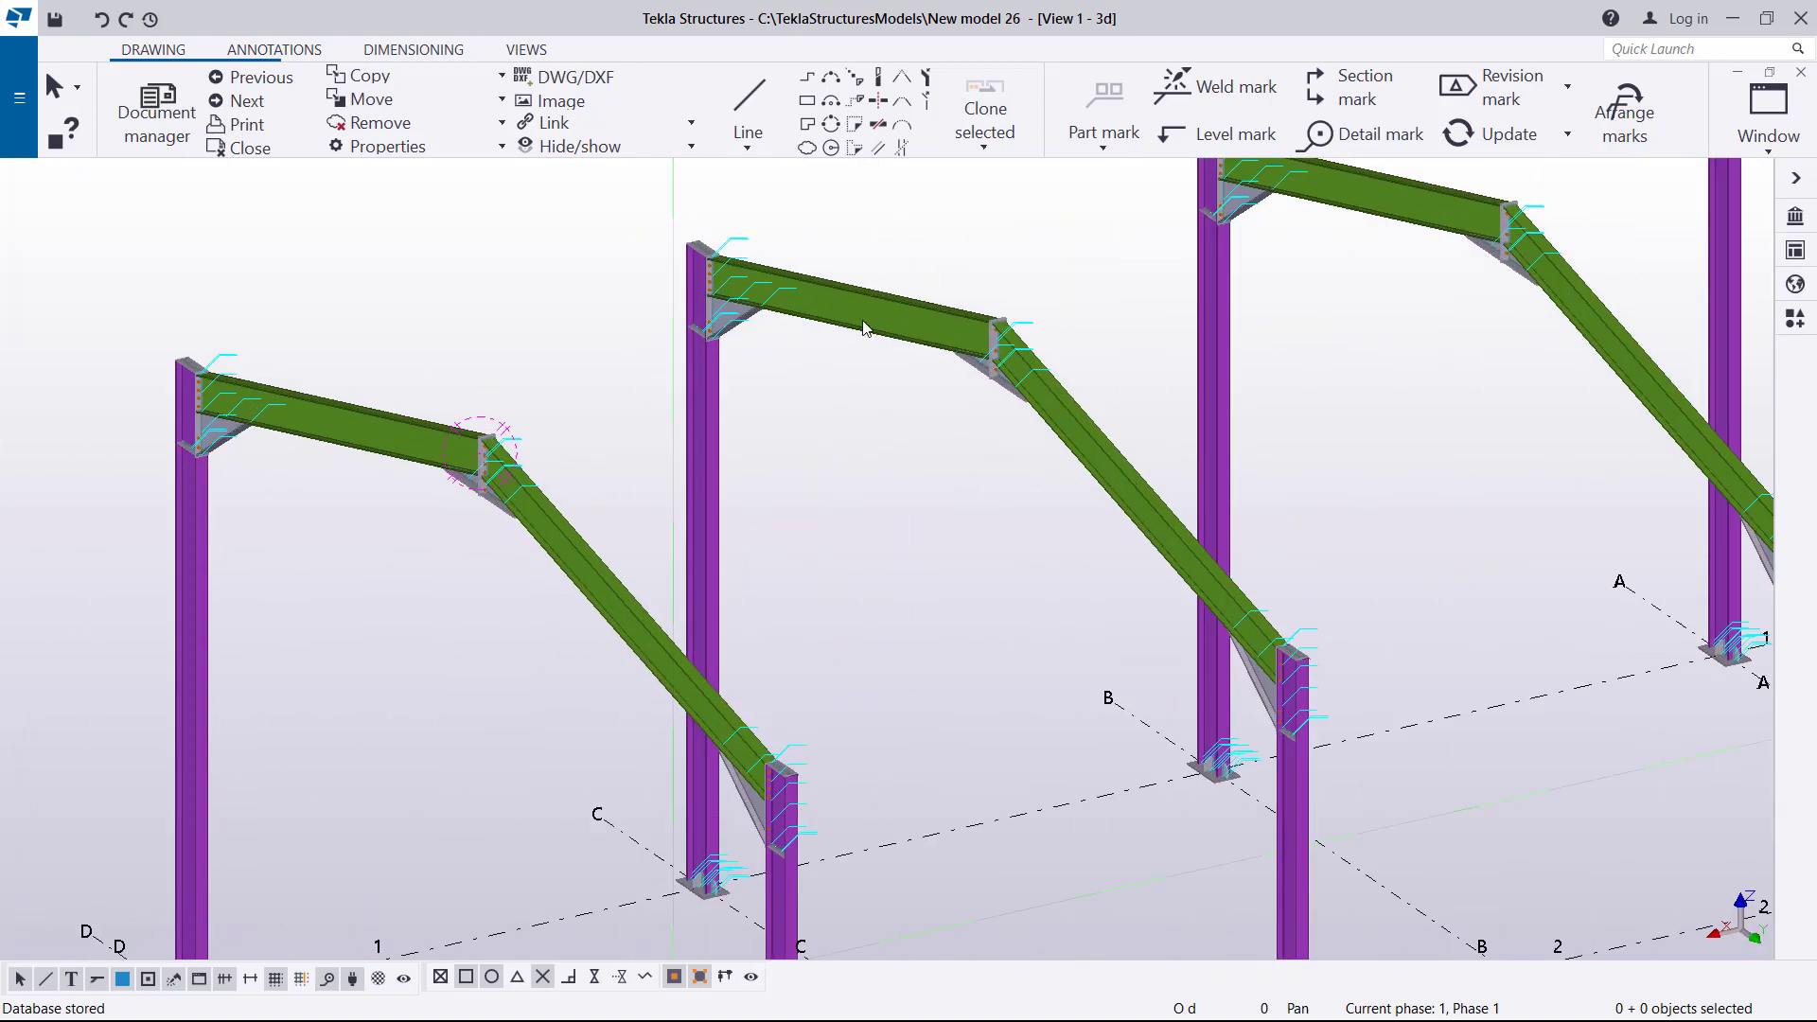
scroll(880, 312, up, 2)
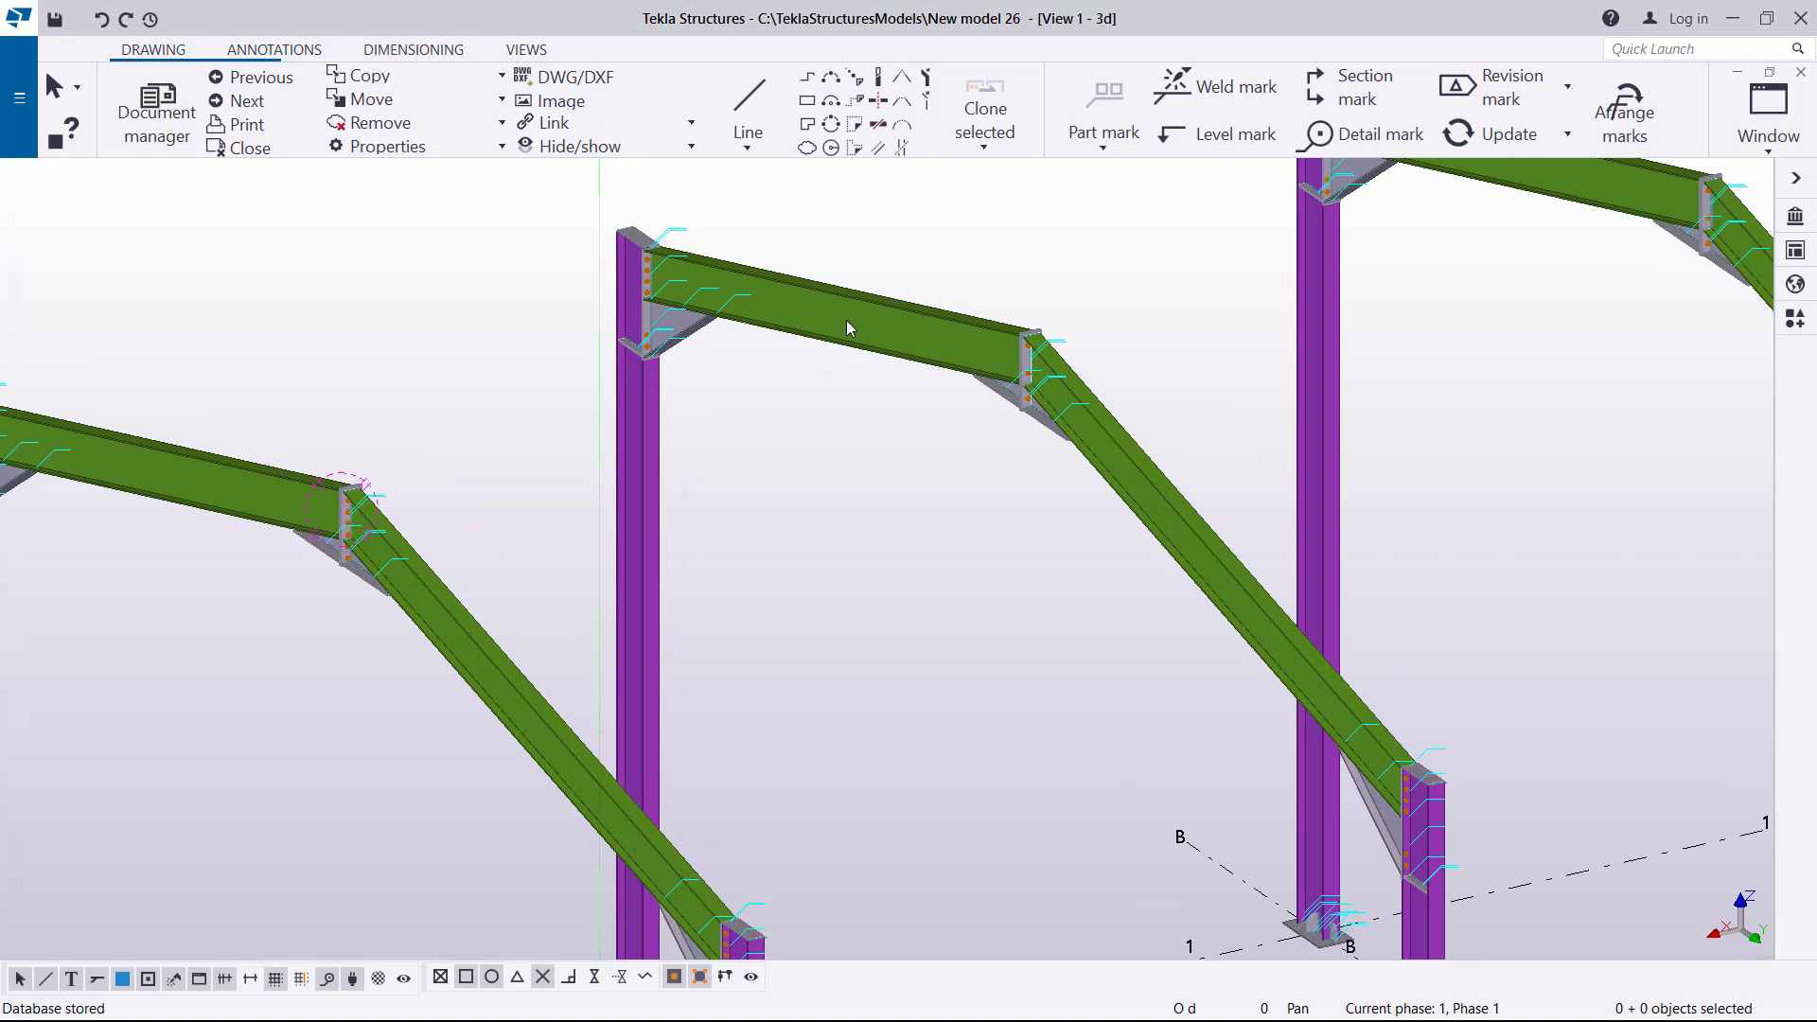
right_click(1018, 256)
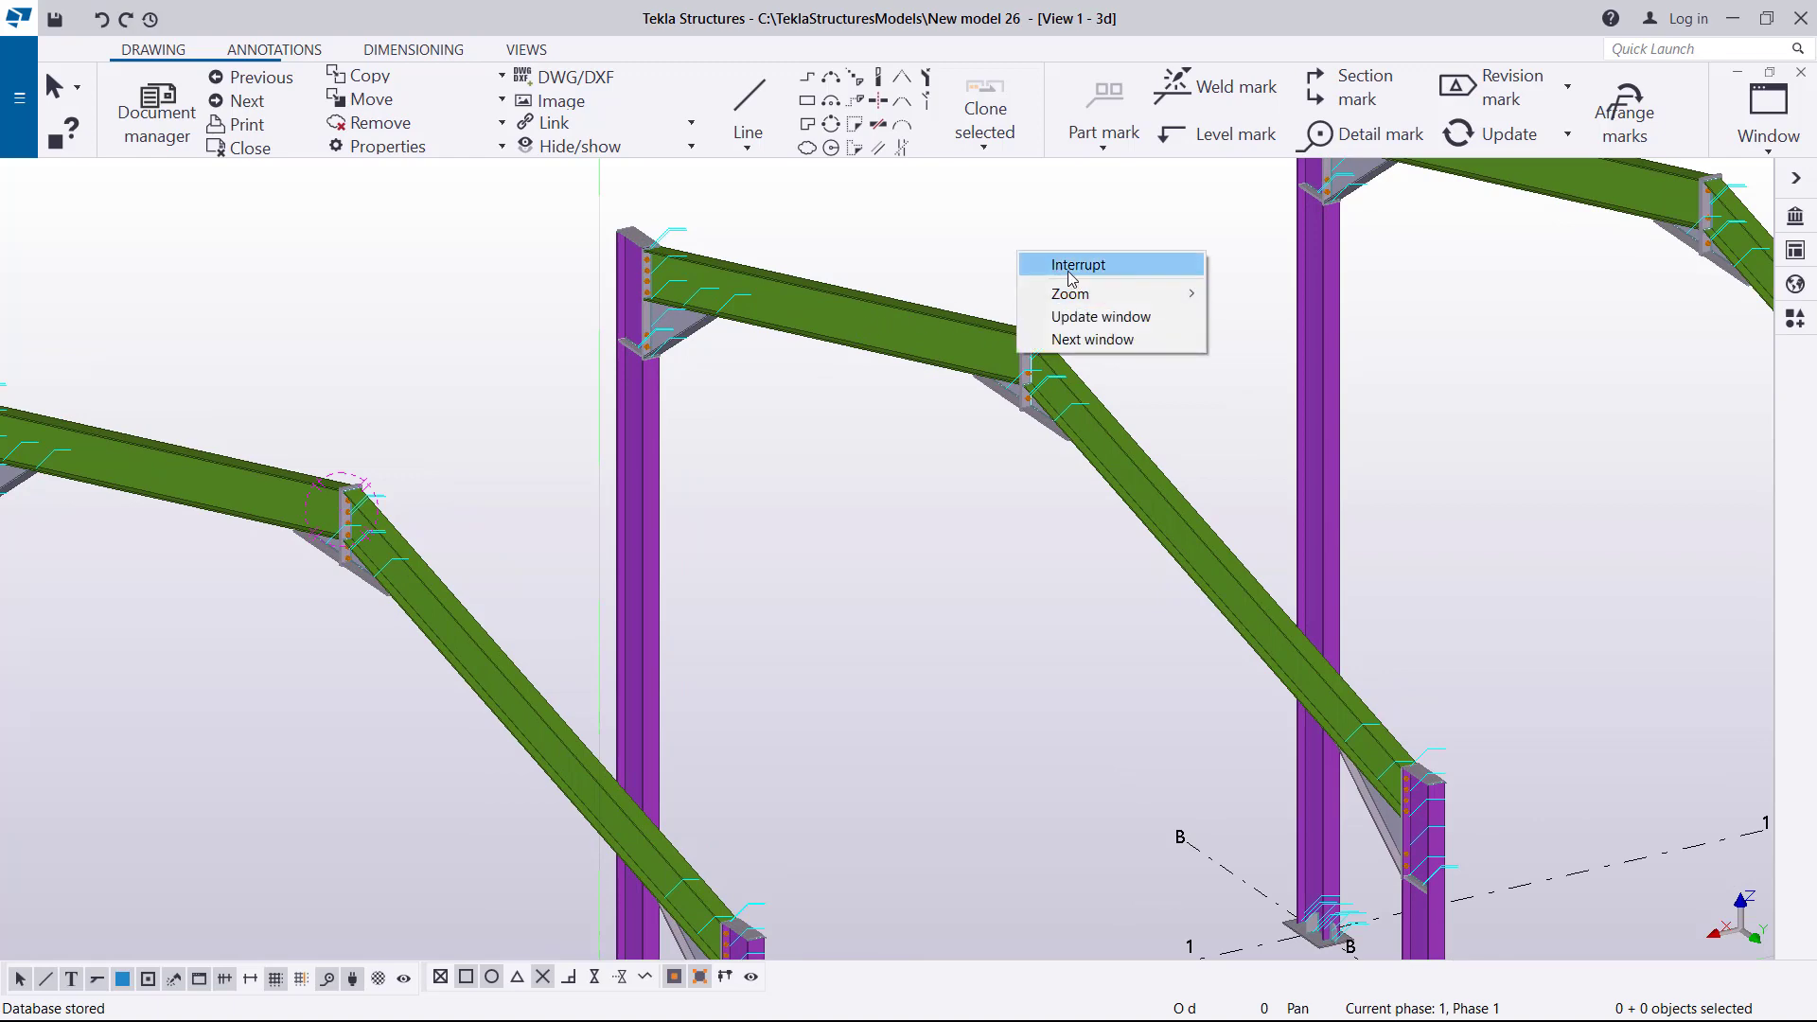
click(906, 245)
Step: Open the Document manager over the model, maximise it, try opening the [B.2] assembly drawing from its list, and minimise the manager
click(156, 112)
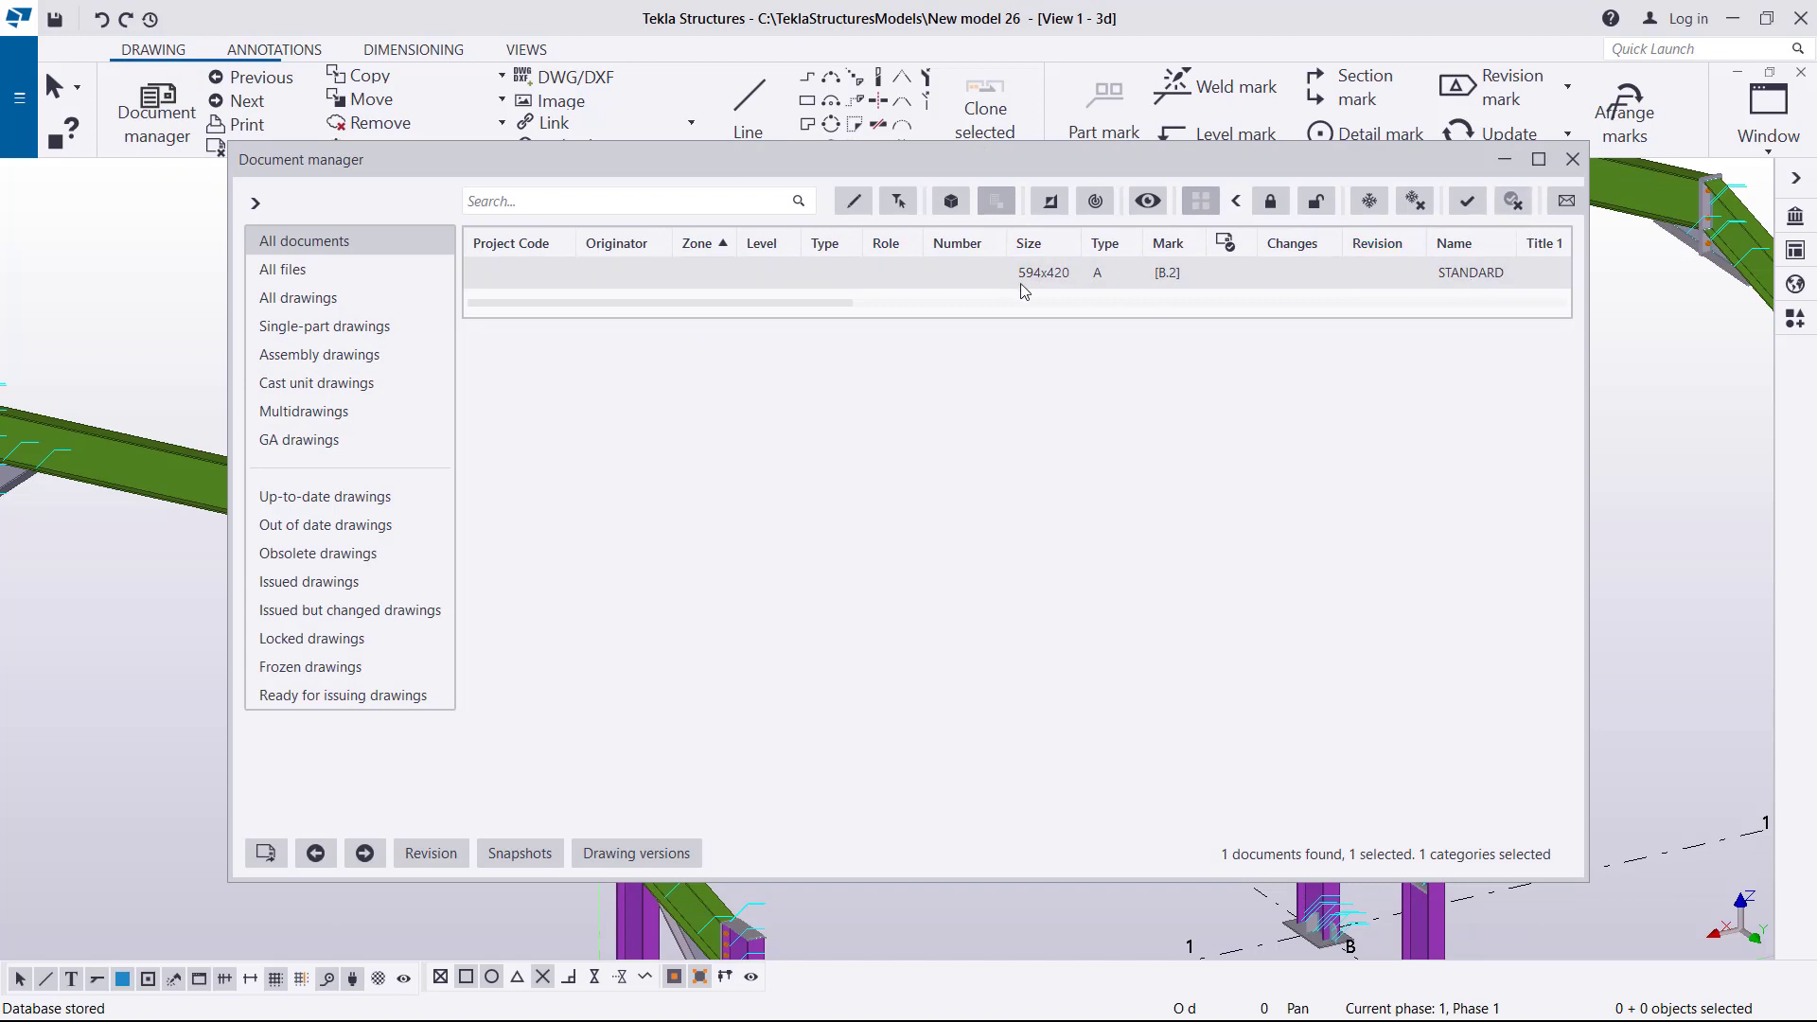
drag(995, 166, 1548, 159)
scroll(168, 446, down, 3)
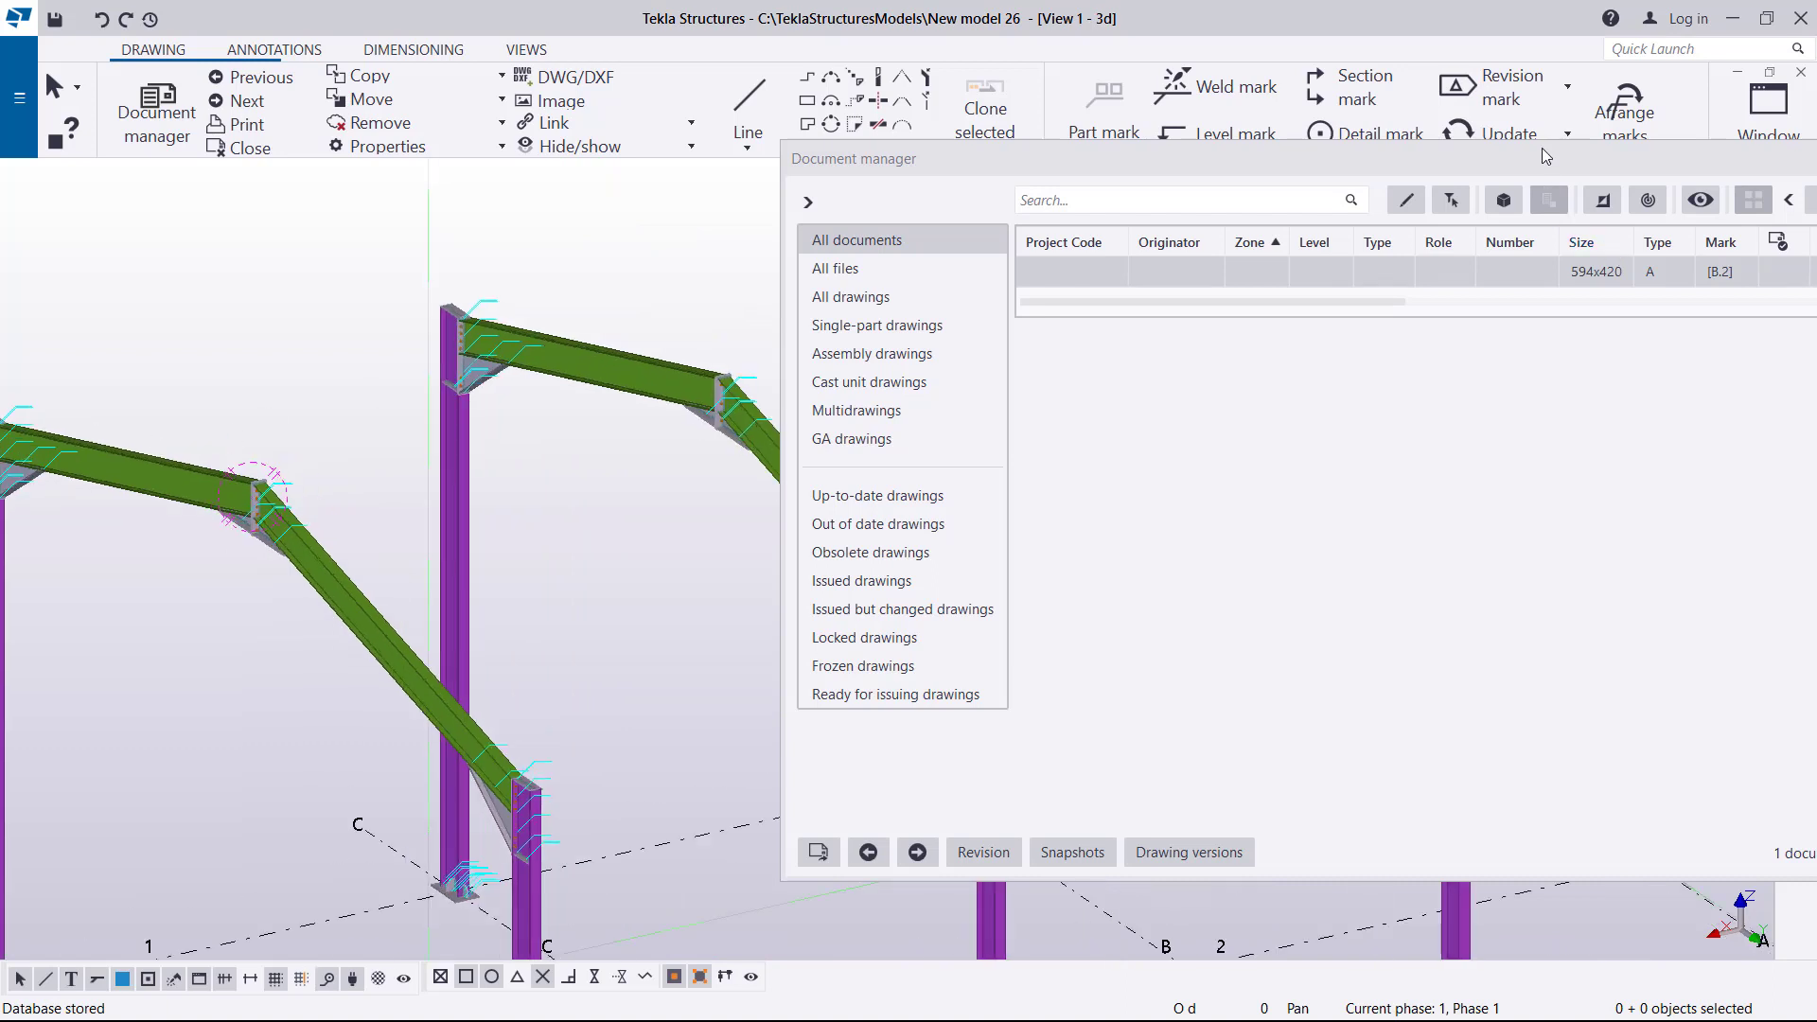
drag(1545, 156, 1079, 180)
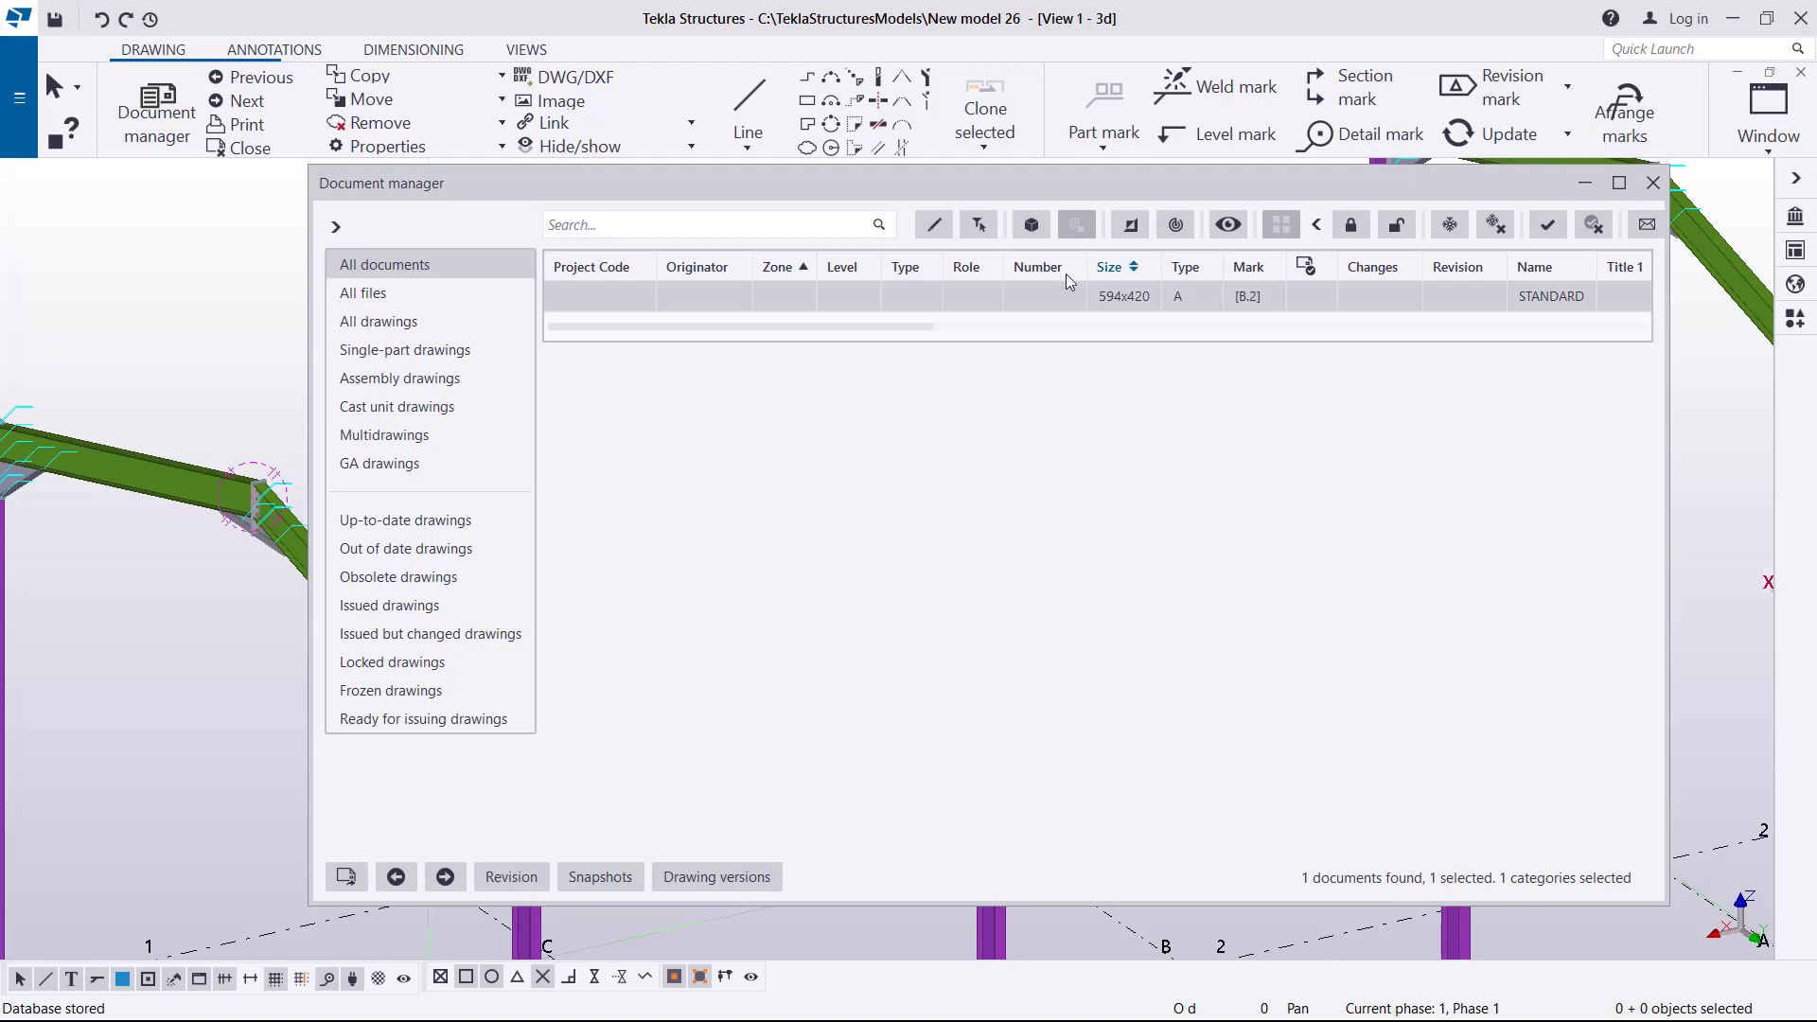
click(1618, 184)
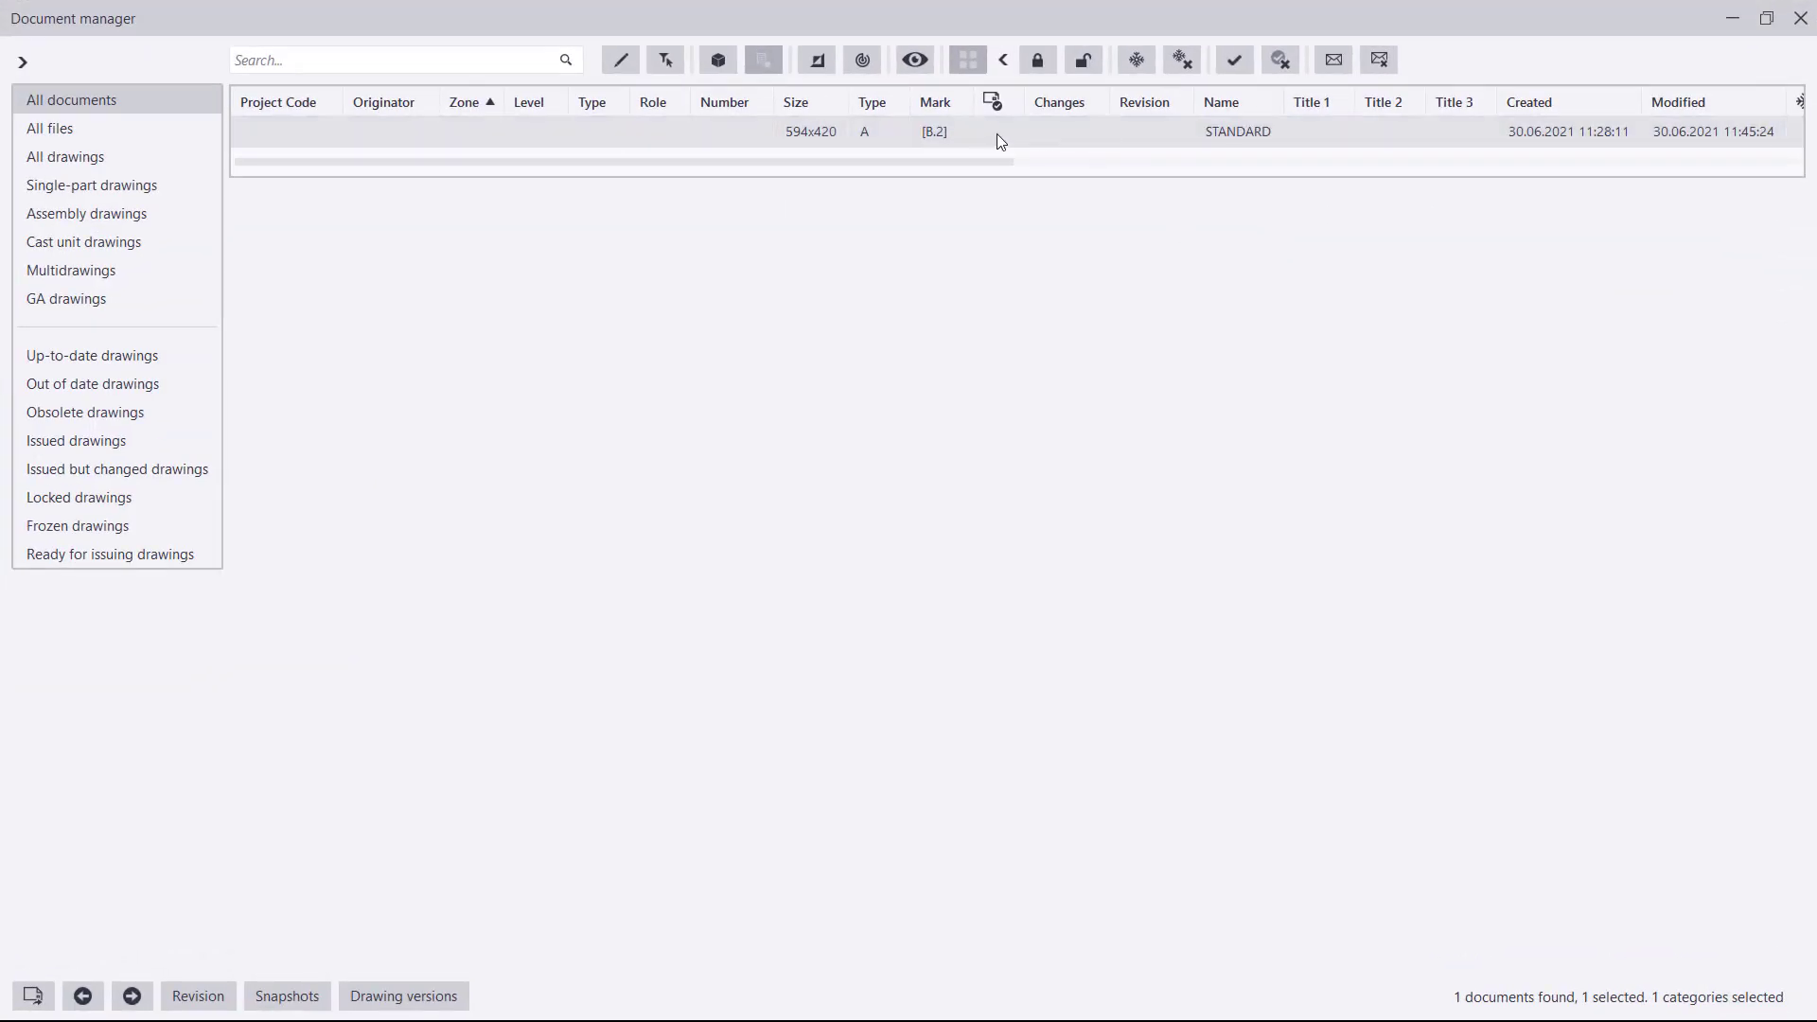
double_click(951, 137)
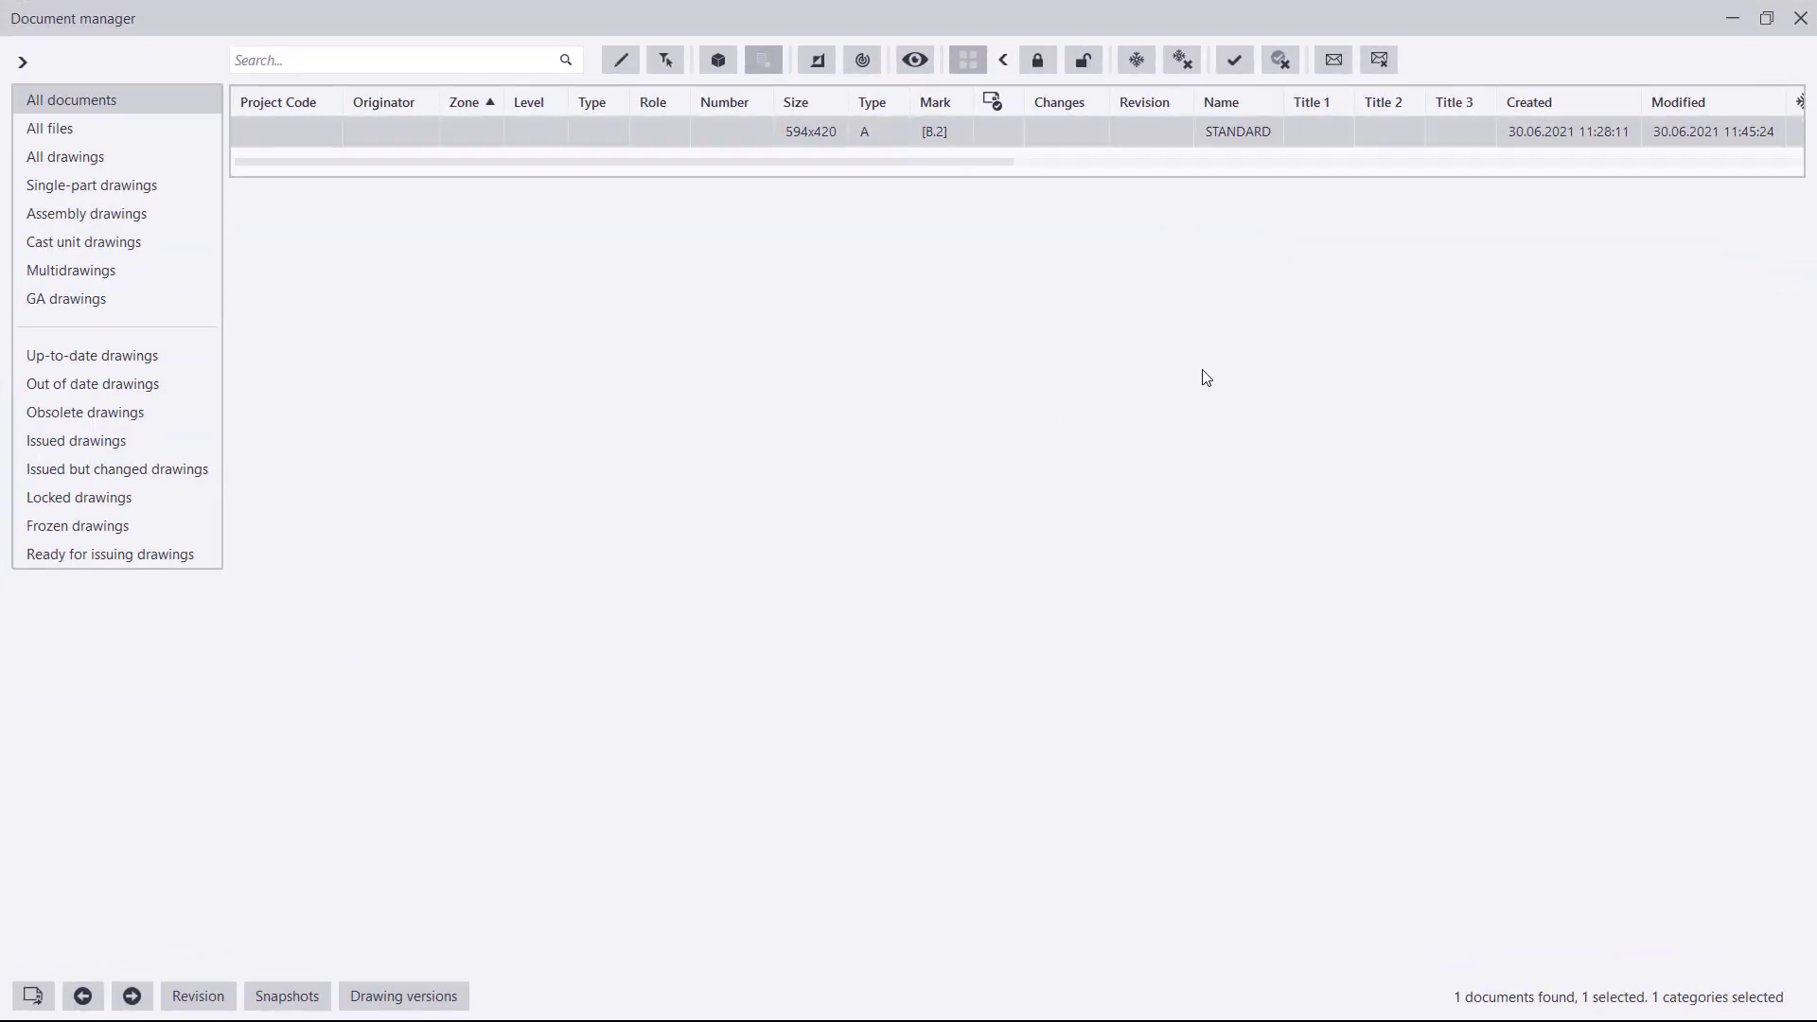
click(1739, 26)
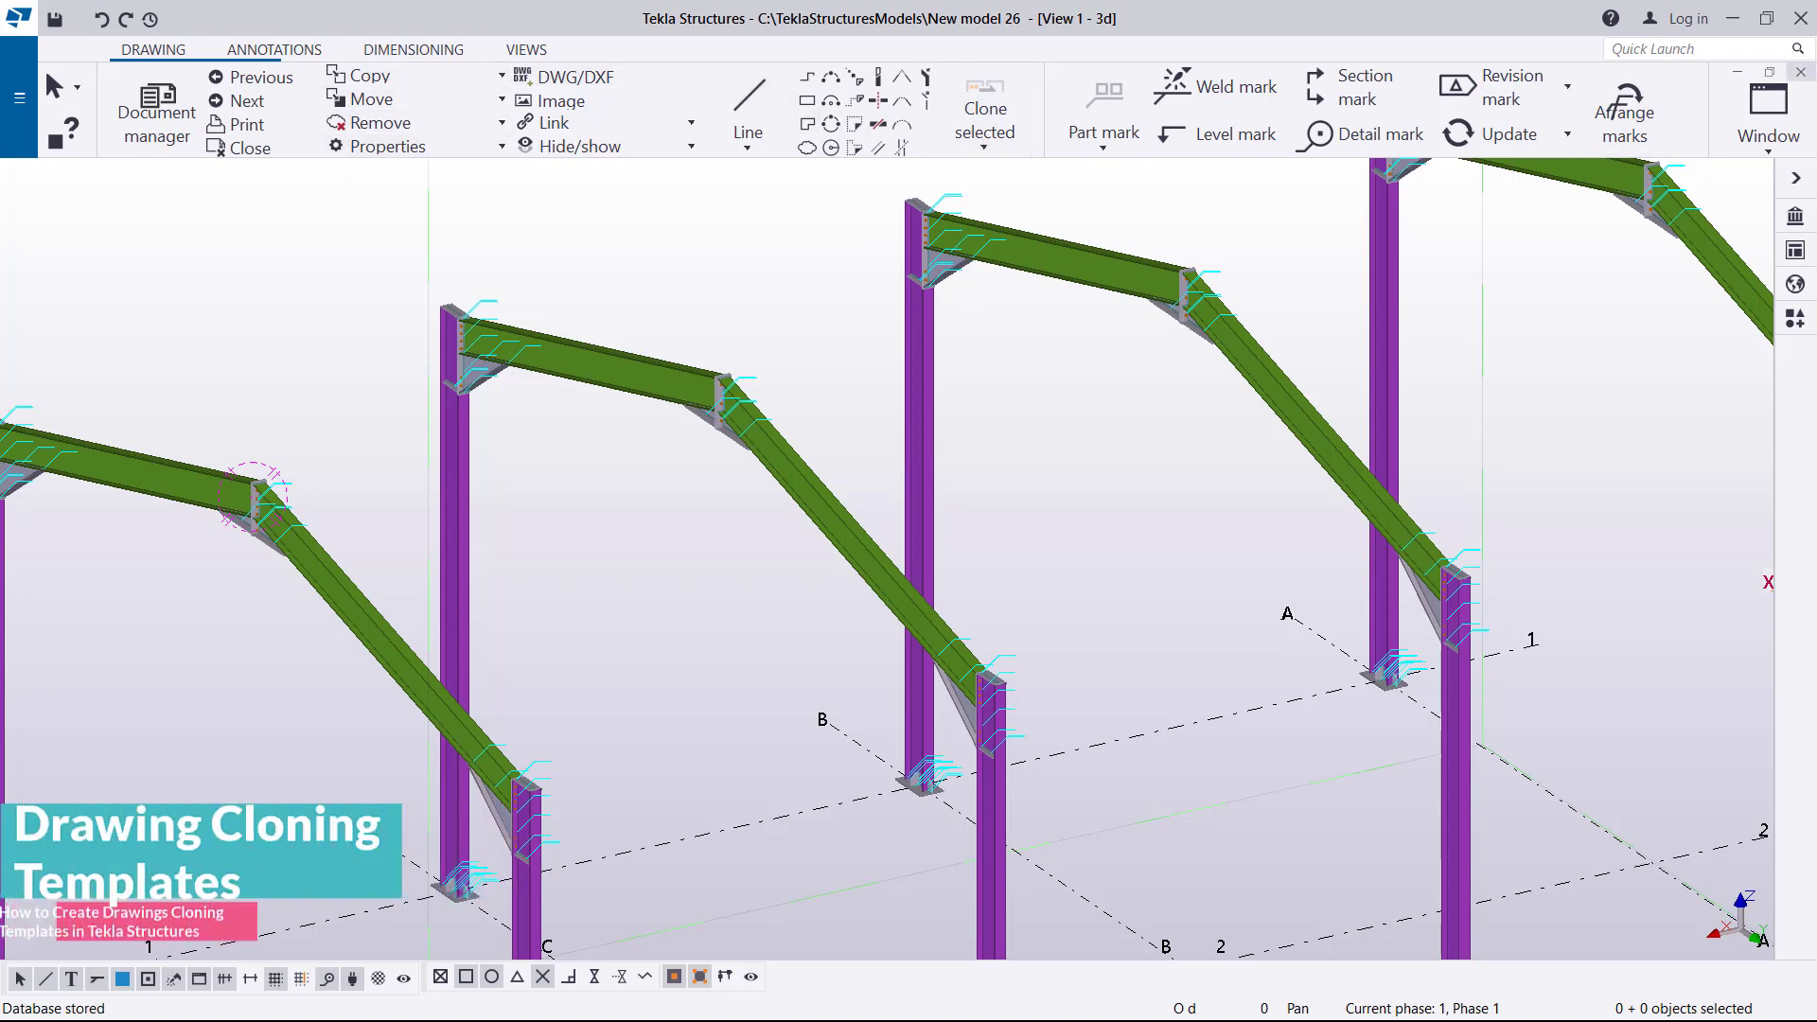
Step: Close the [B.2] drawing to return to the model and make the 3d view visible and maximised
click(1799, 72)
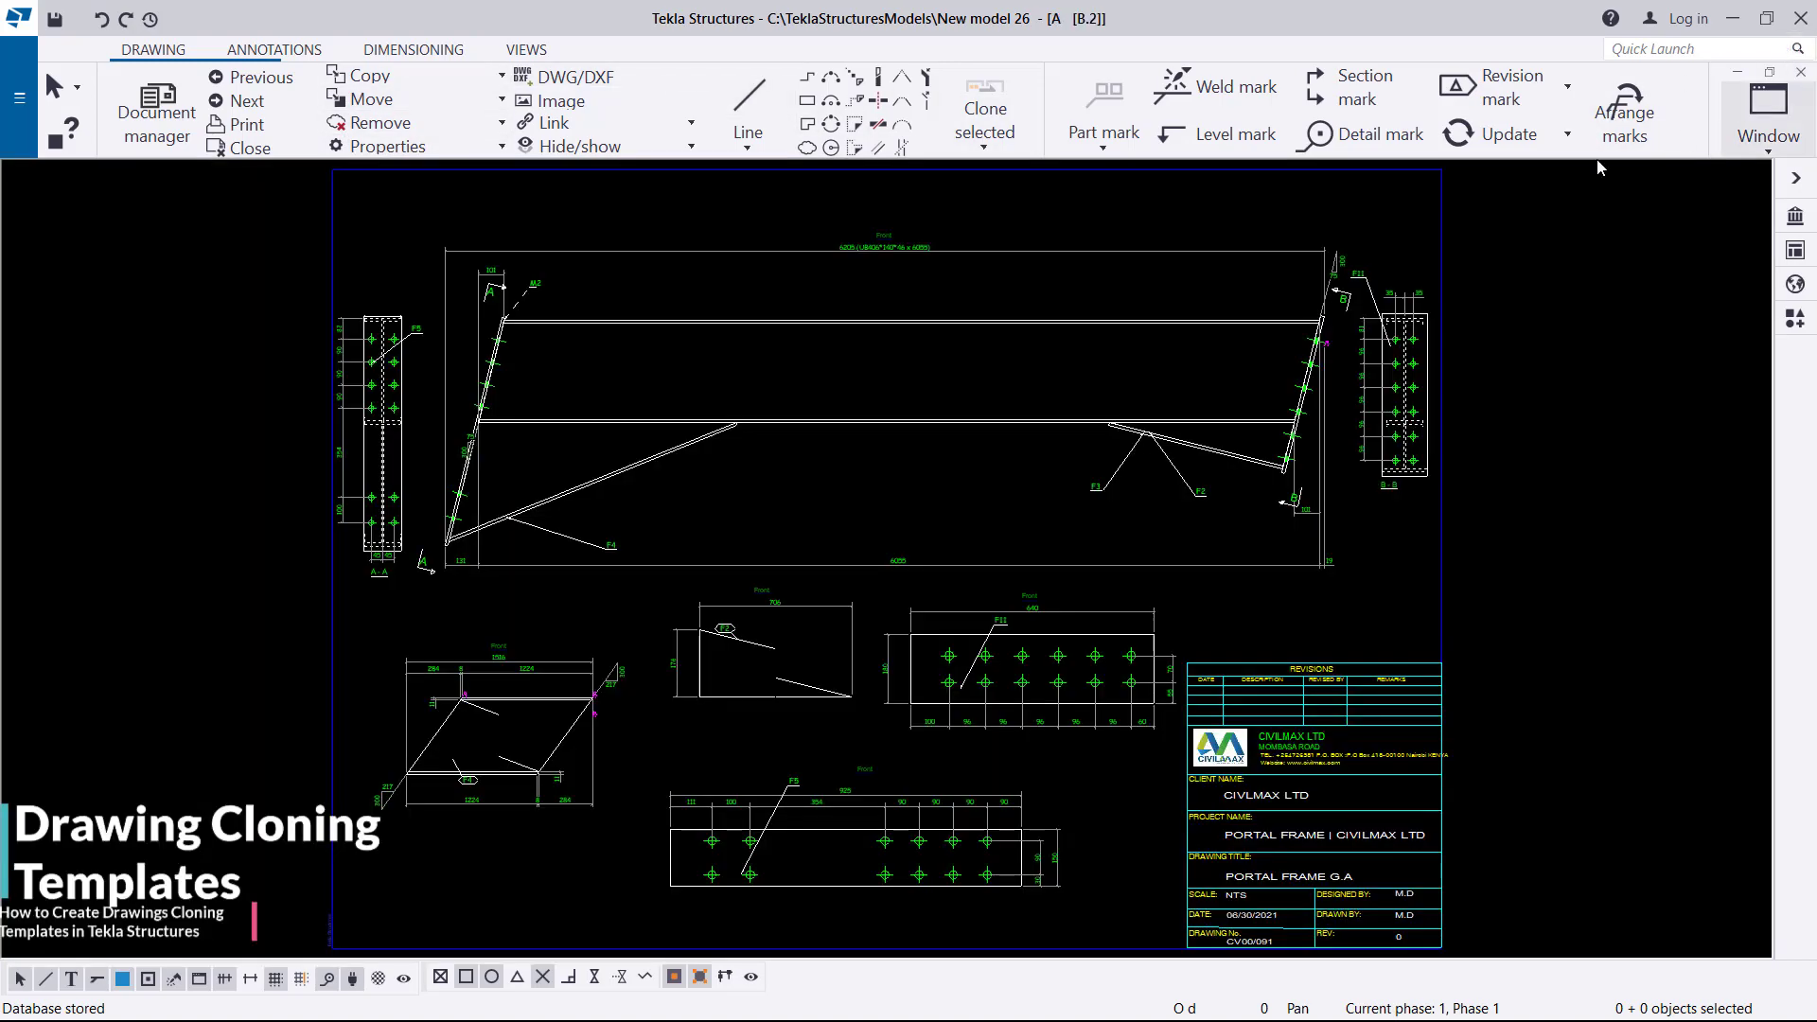
click(1801, 73)
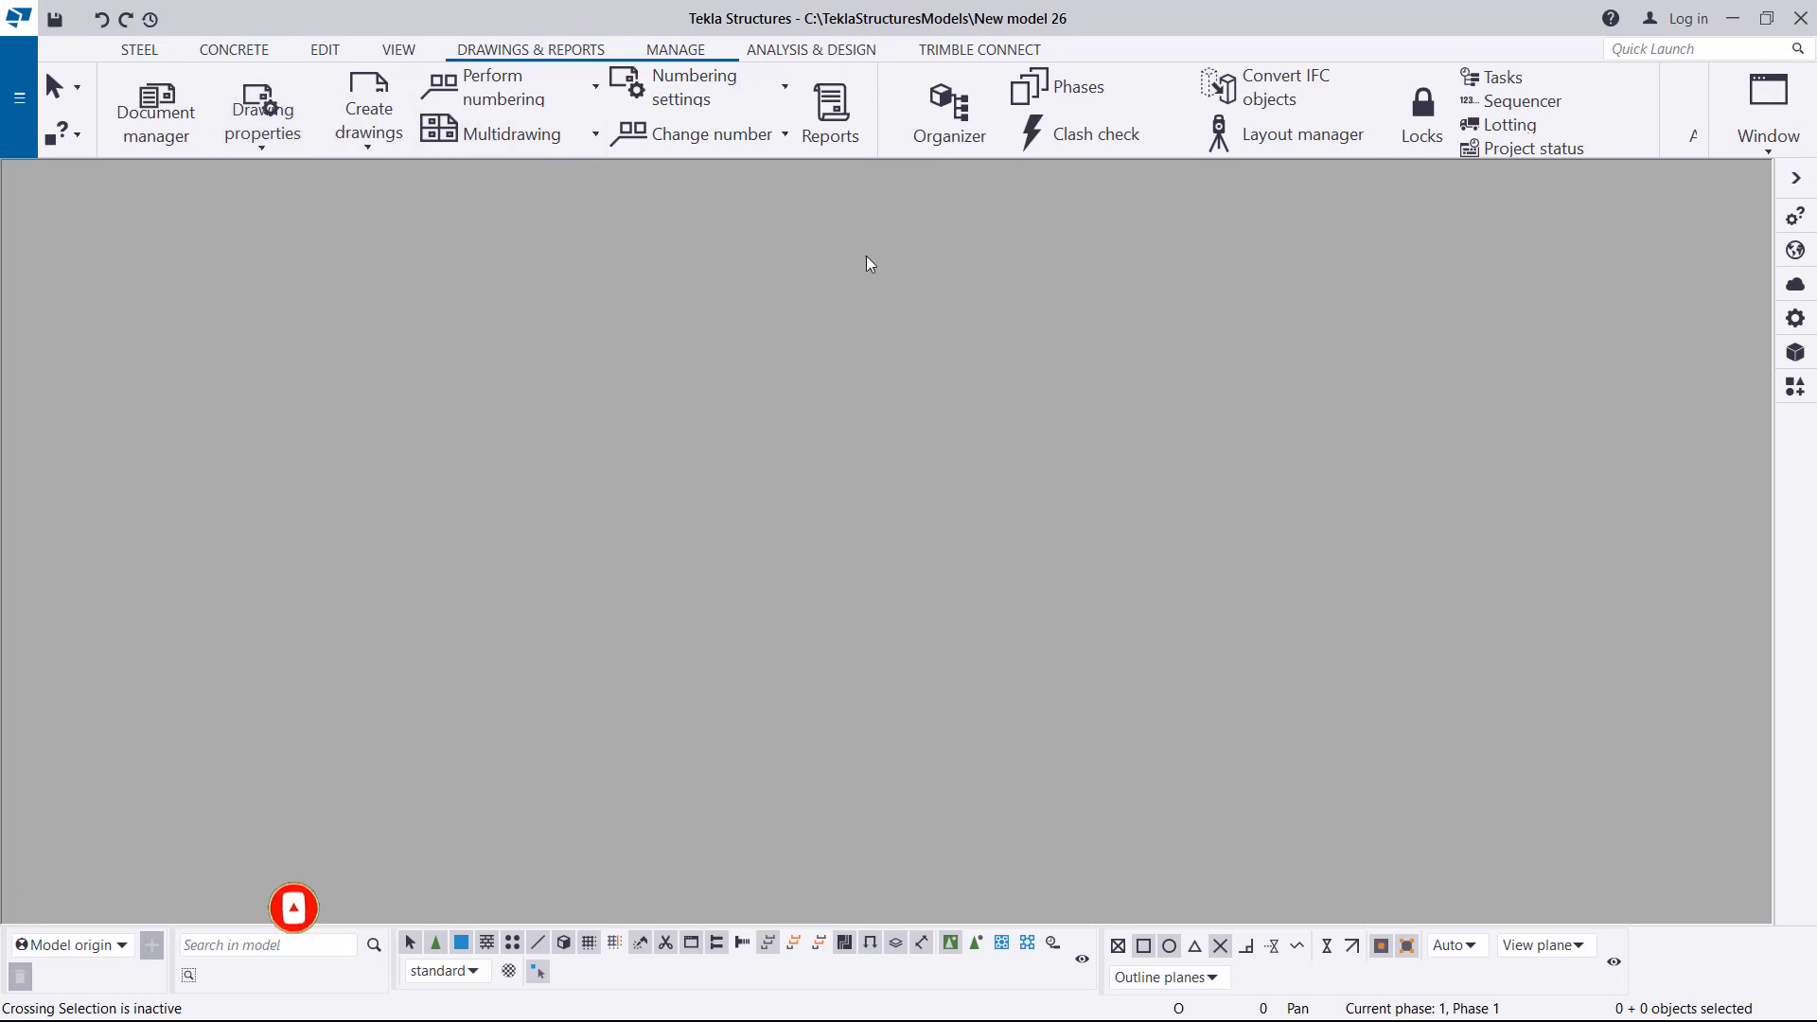
click(400, 52)
click(163, 139)
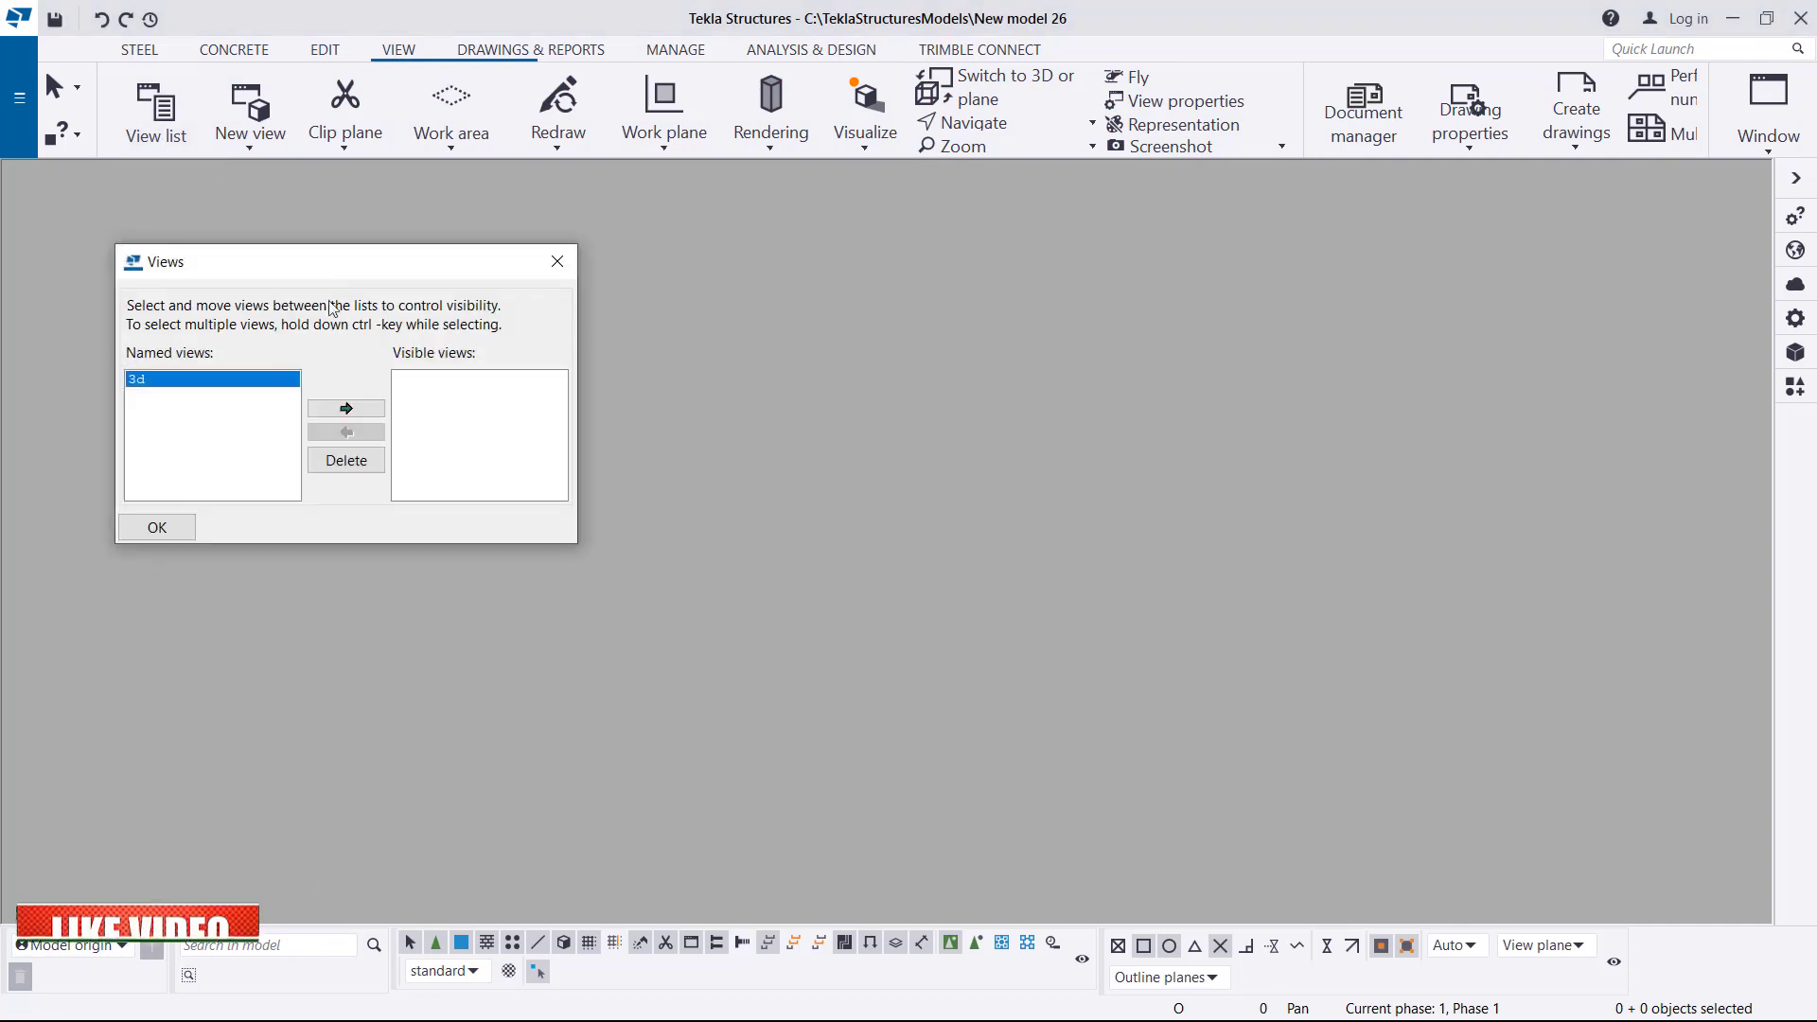
click(346, 408)
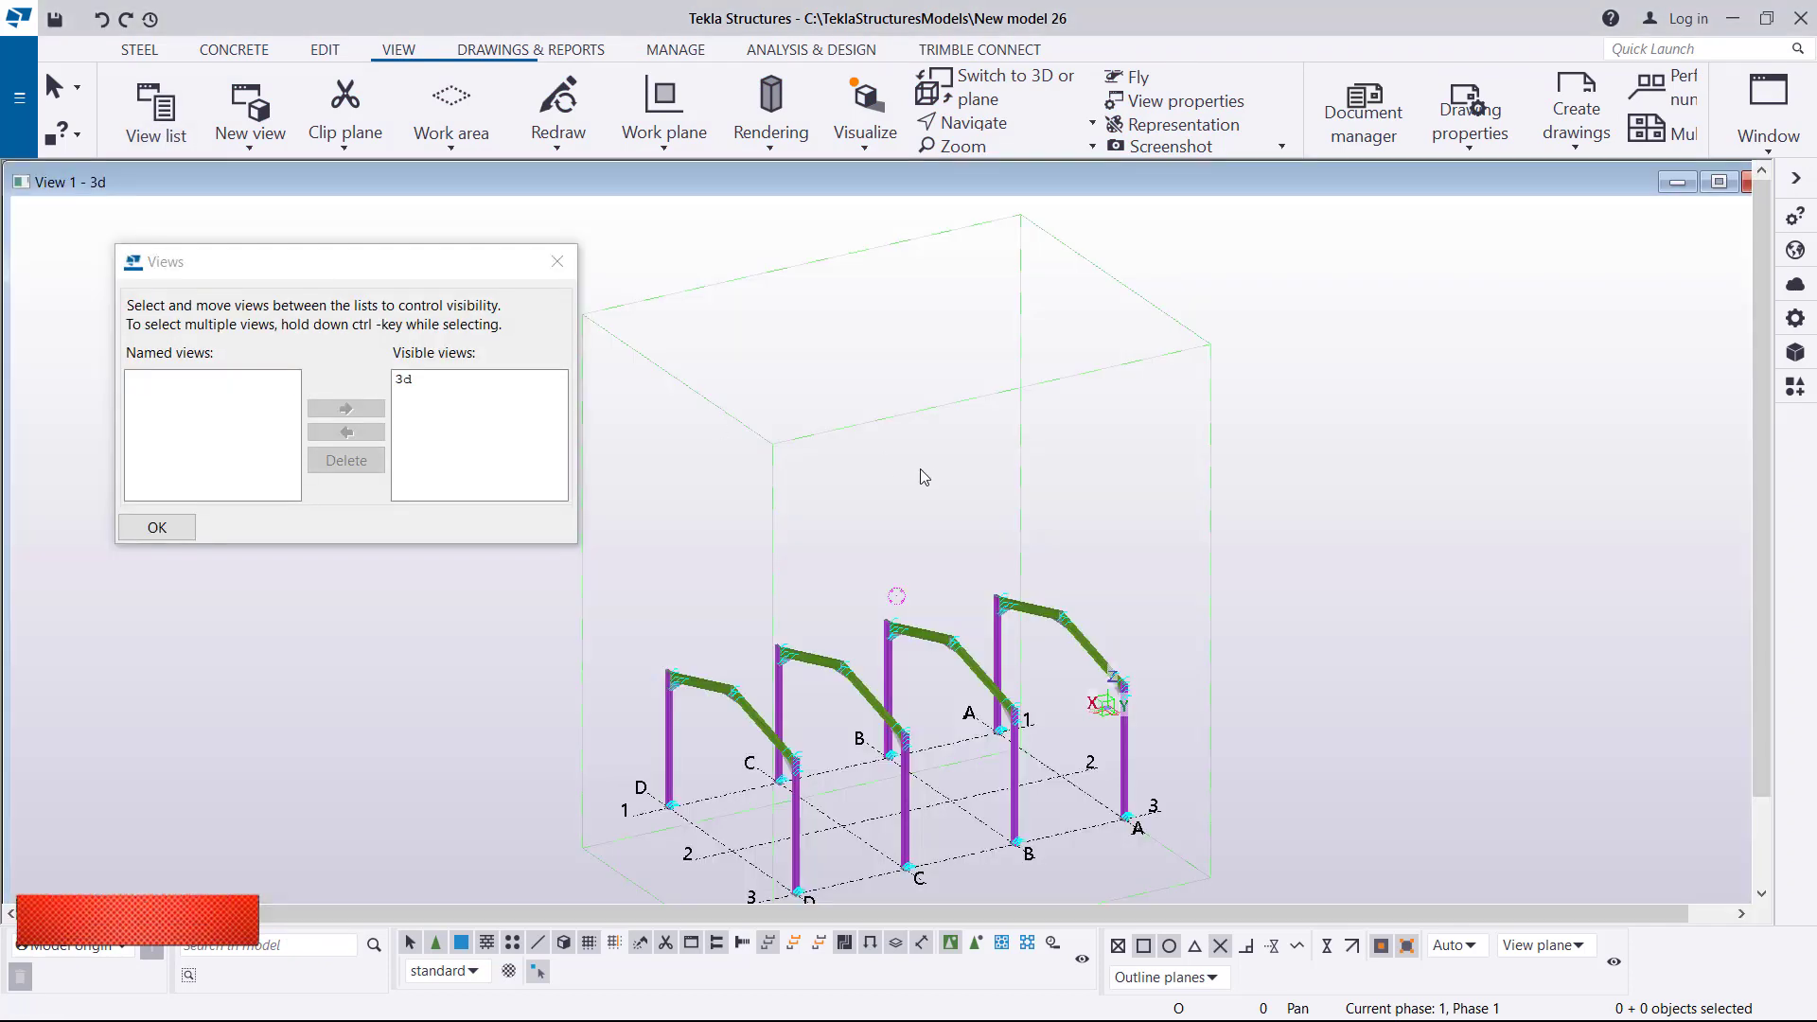
click(157, 528)
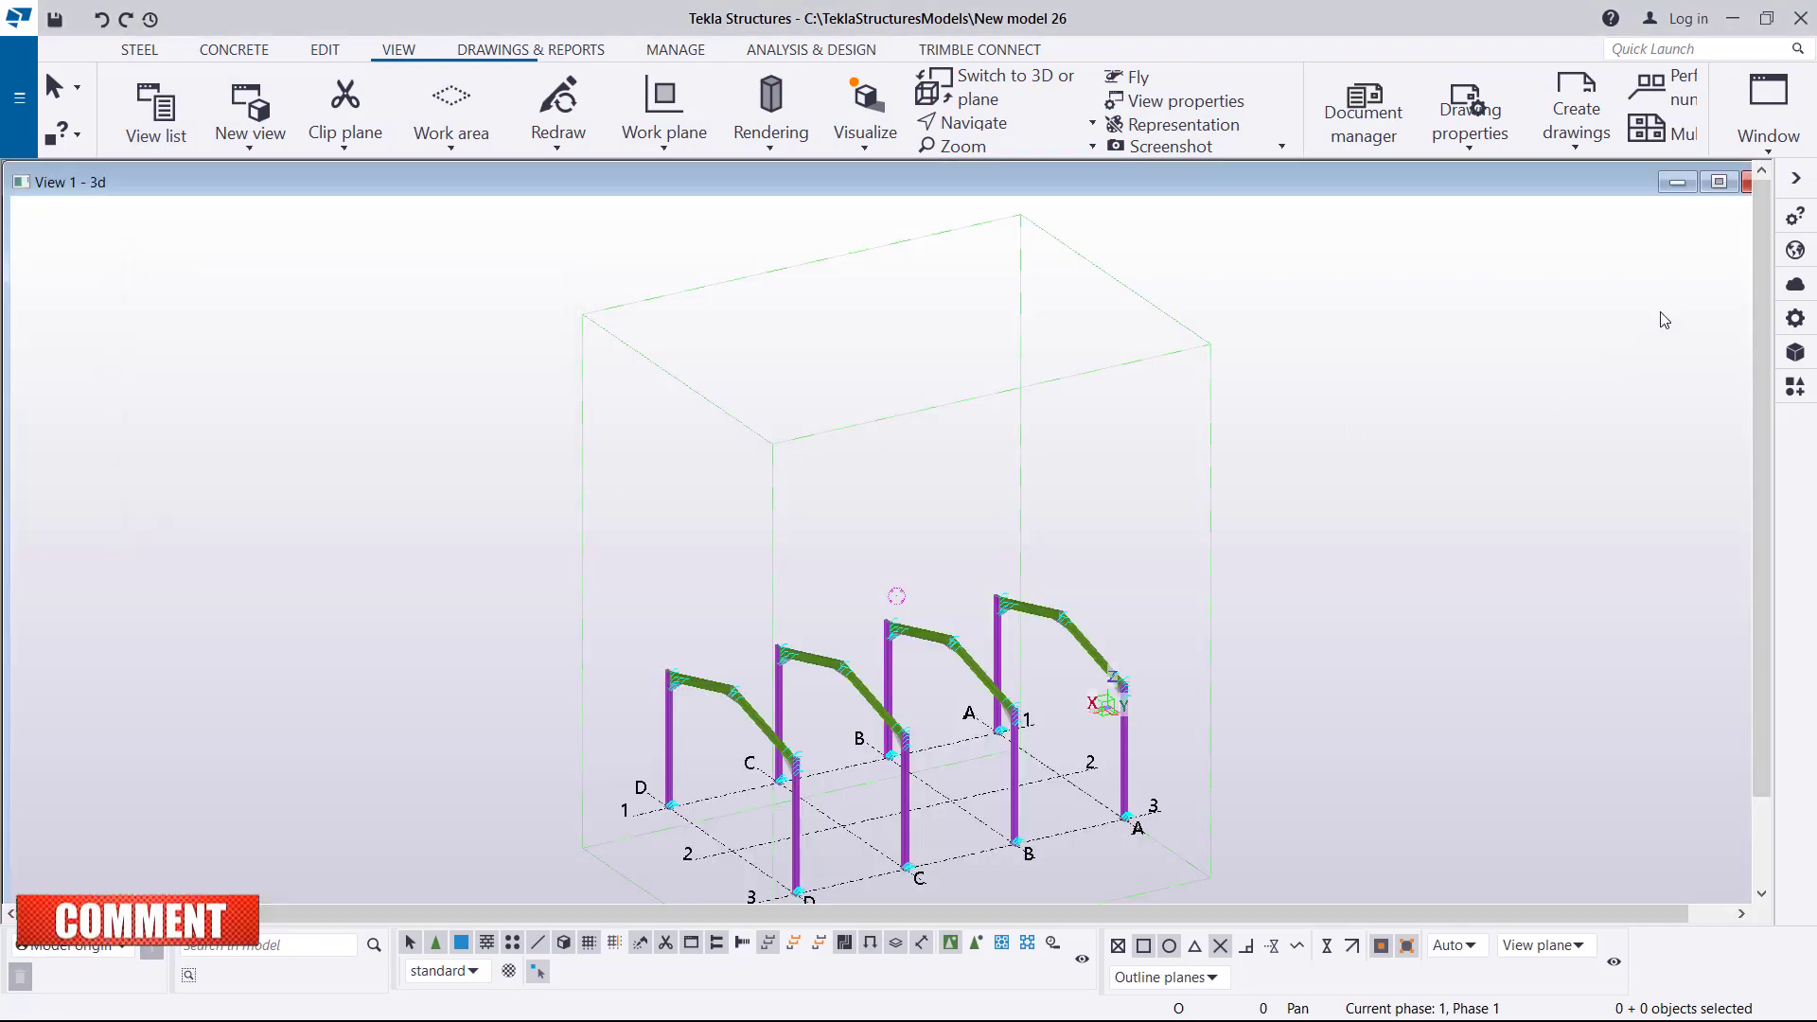
click(1718, 182)
Step: Select the sloped beam on the grid 1 side of the grid C portal frame, leaving its context commands unused
scroll(686, 786, up, 5)
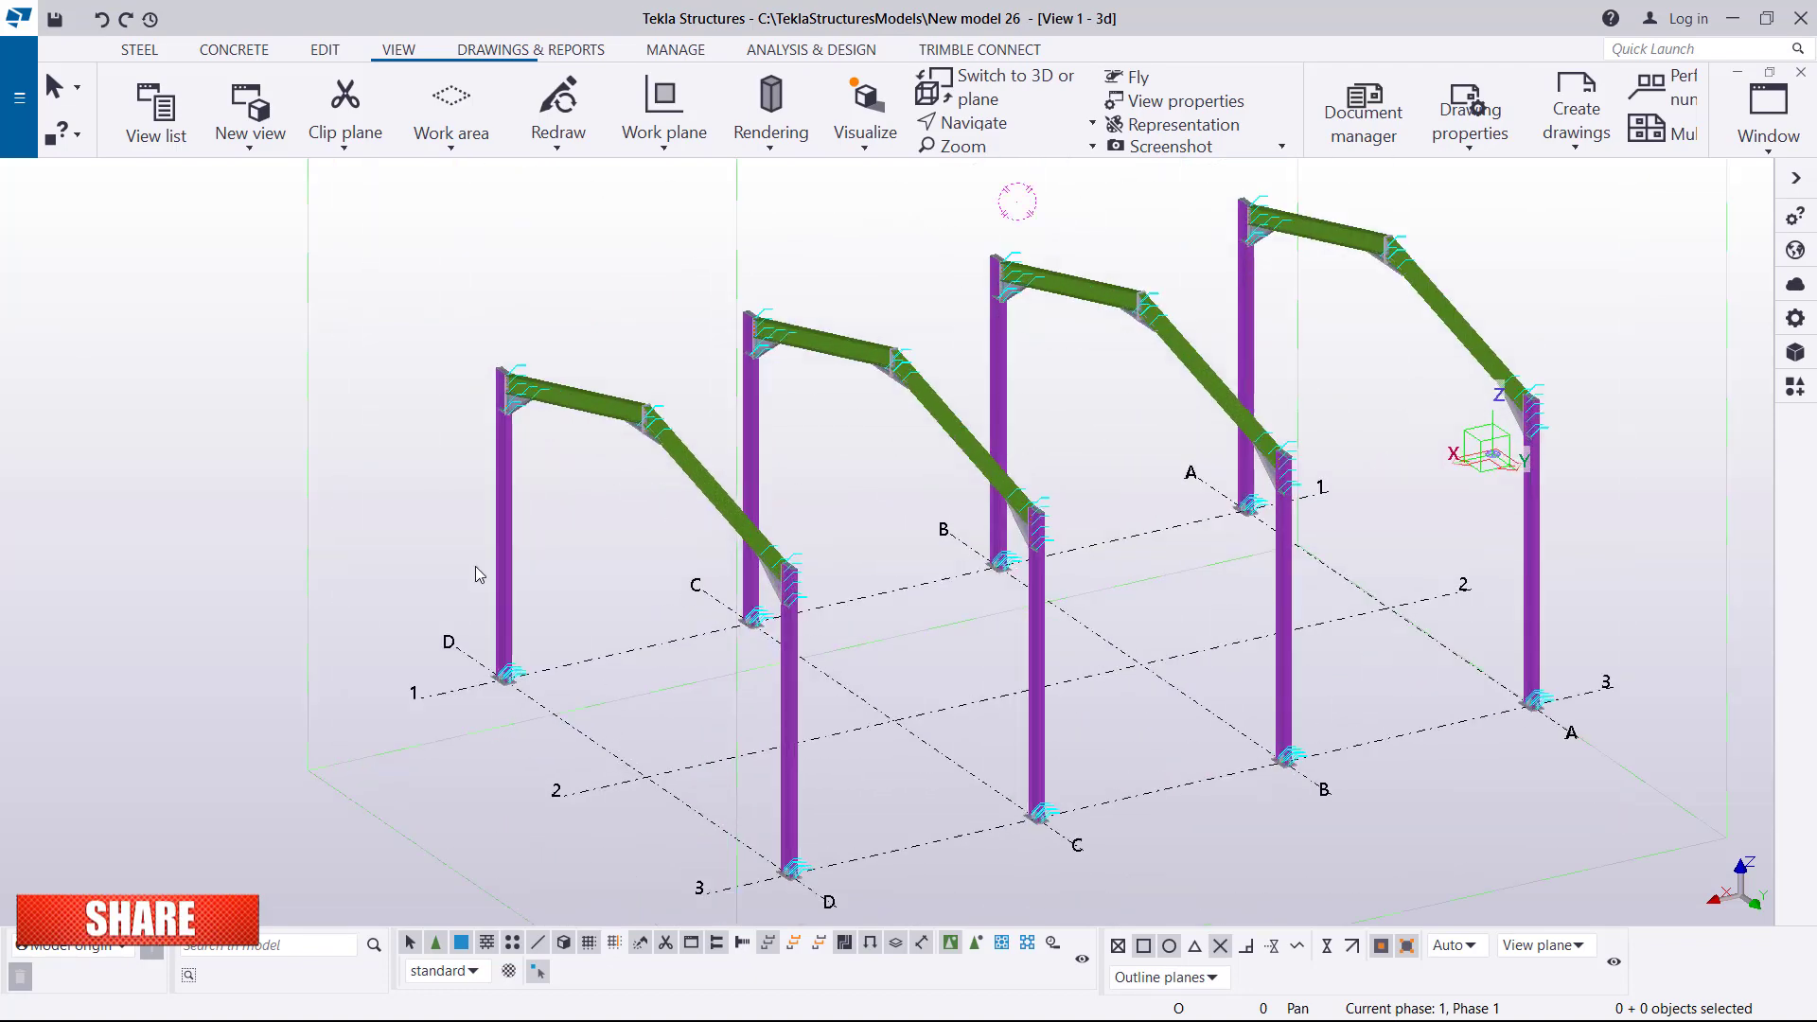
scroll(626, 420, up, 4)
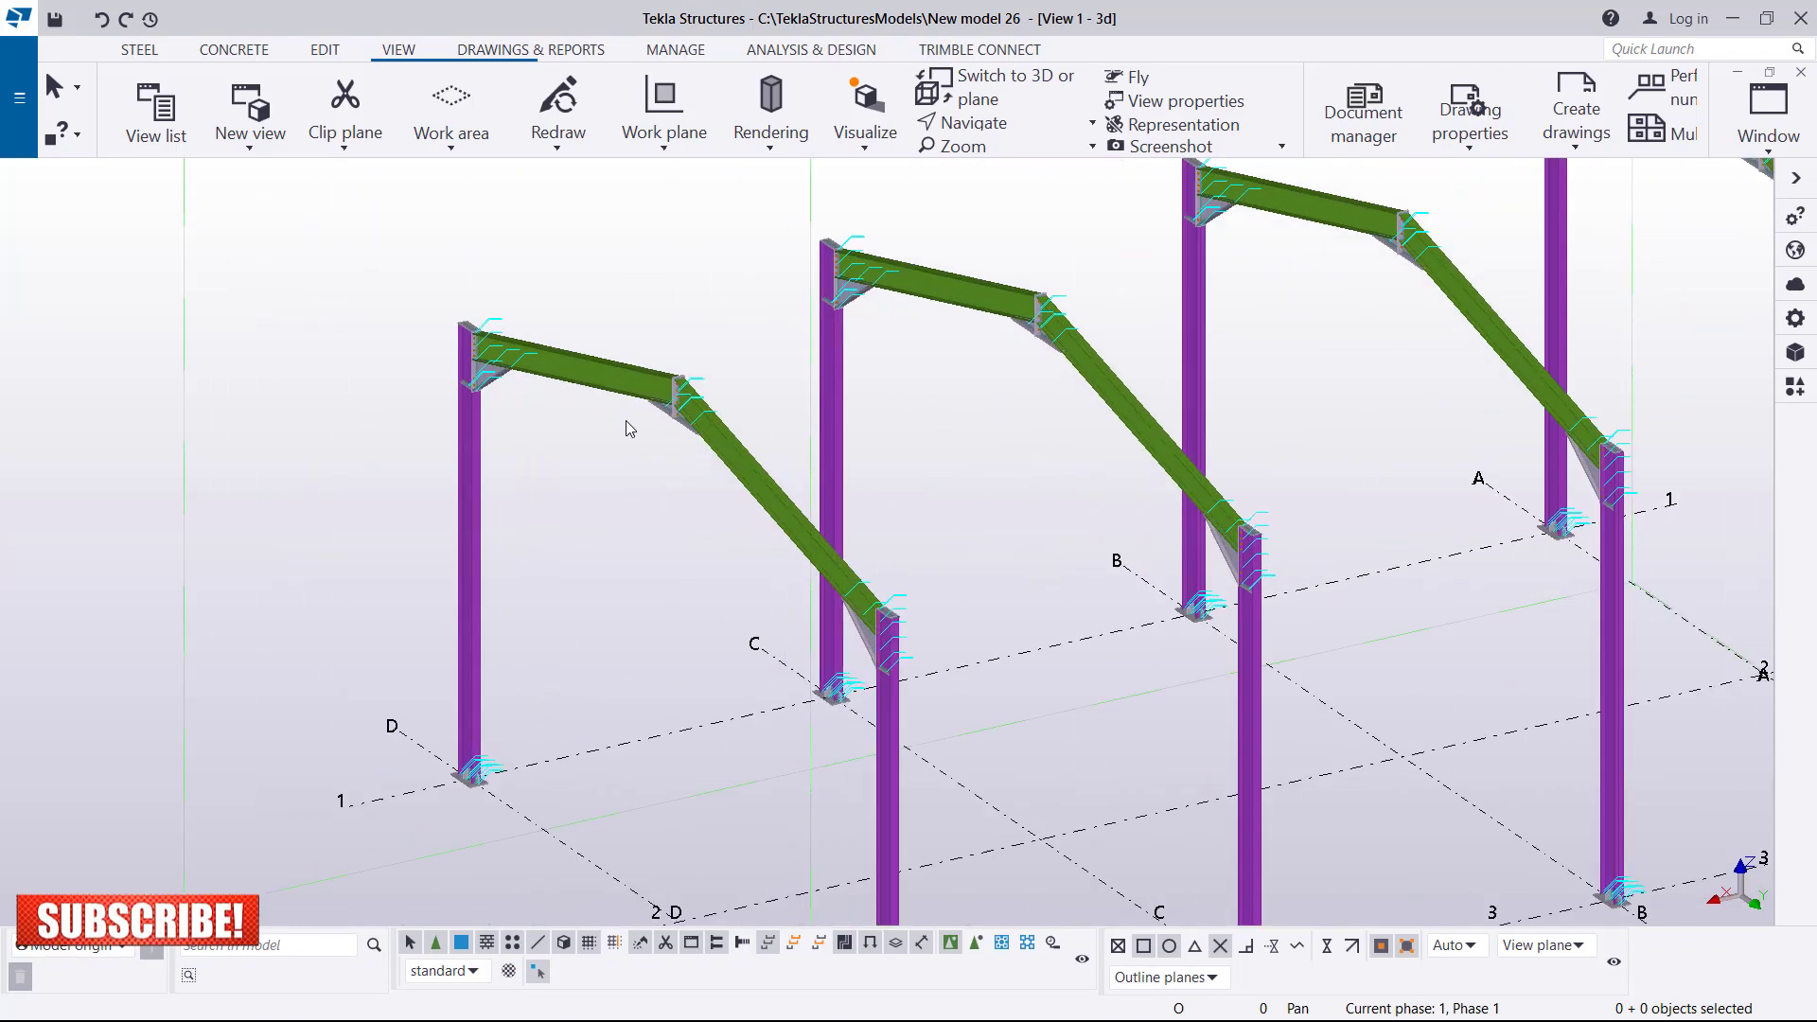
click(1132, 220)
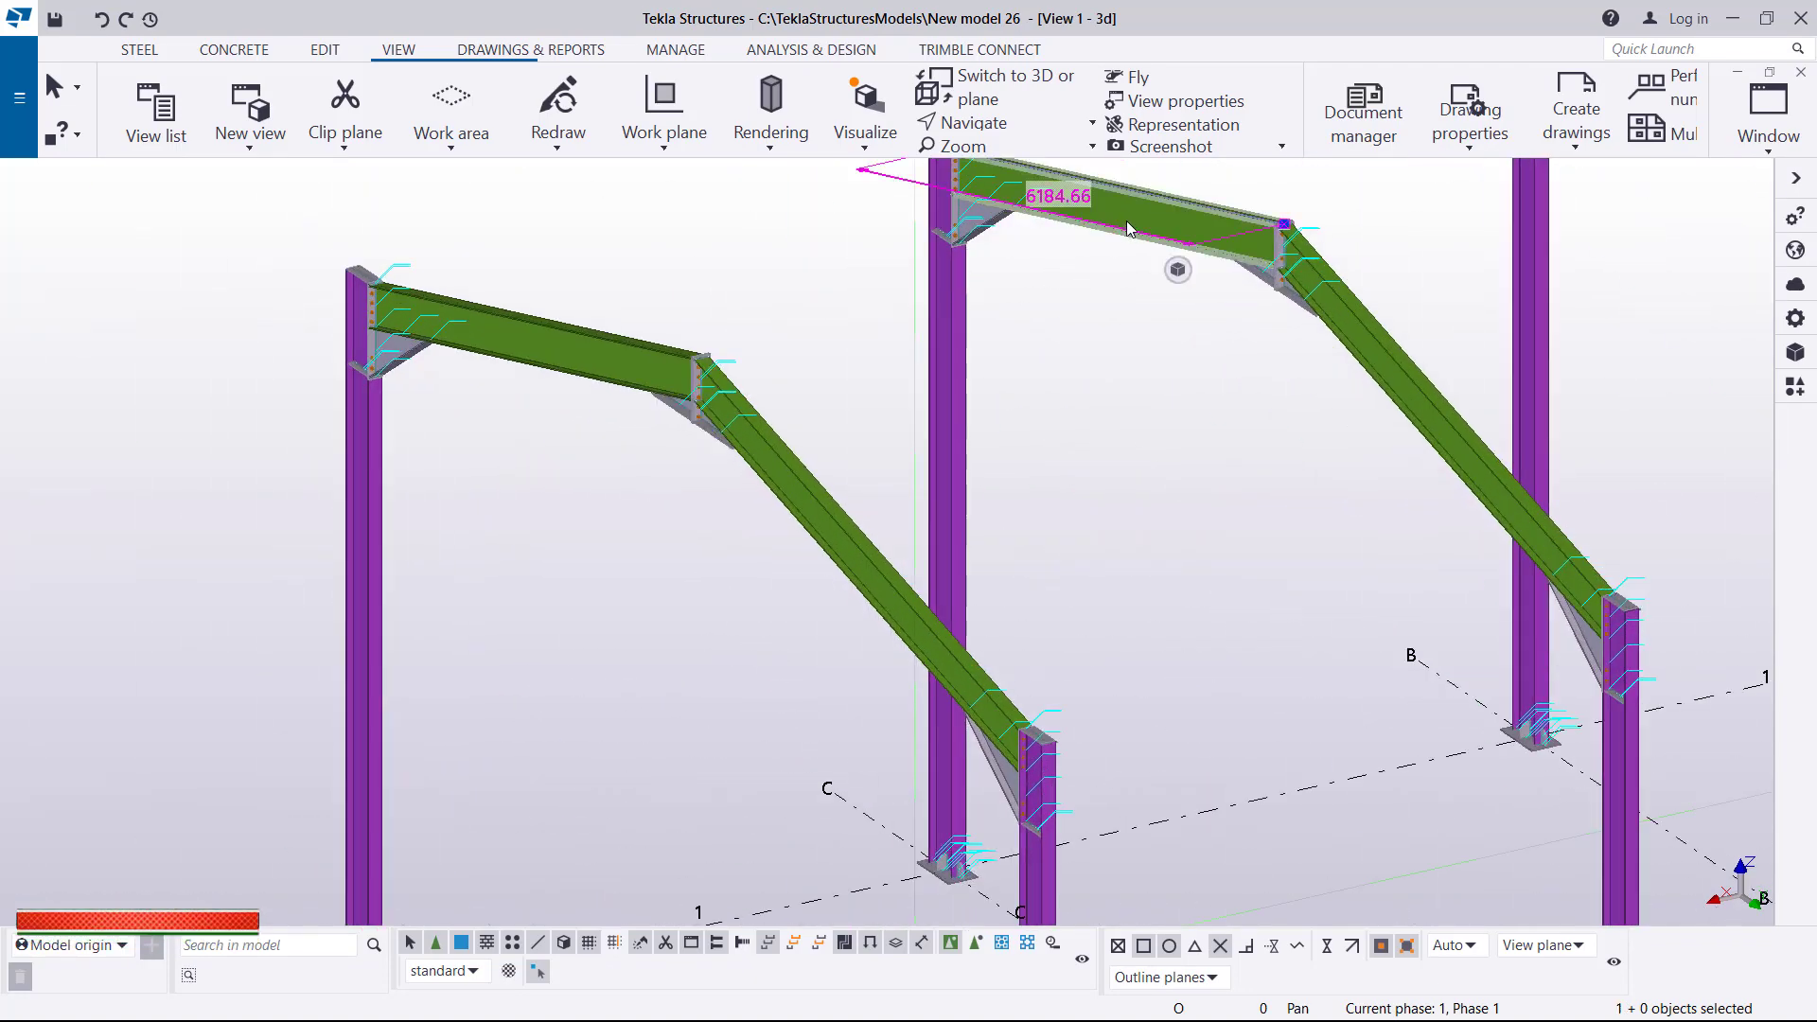
right_click(1131, 220)
mouse_move(1273, 425)
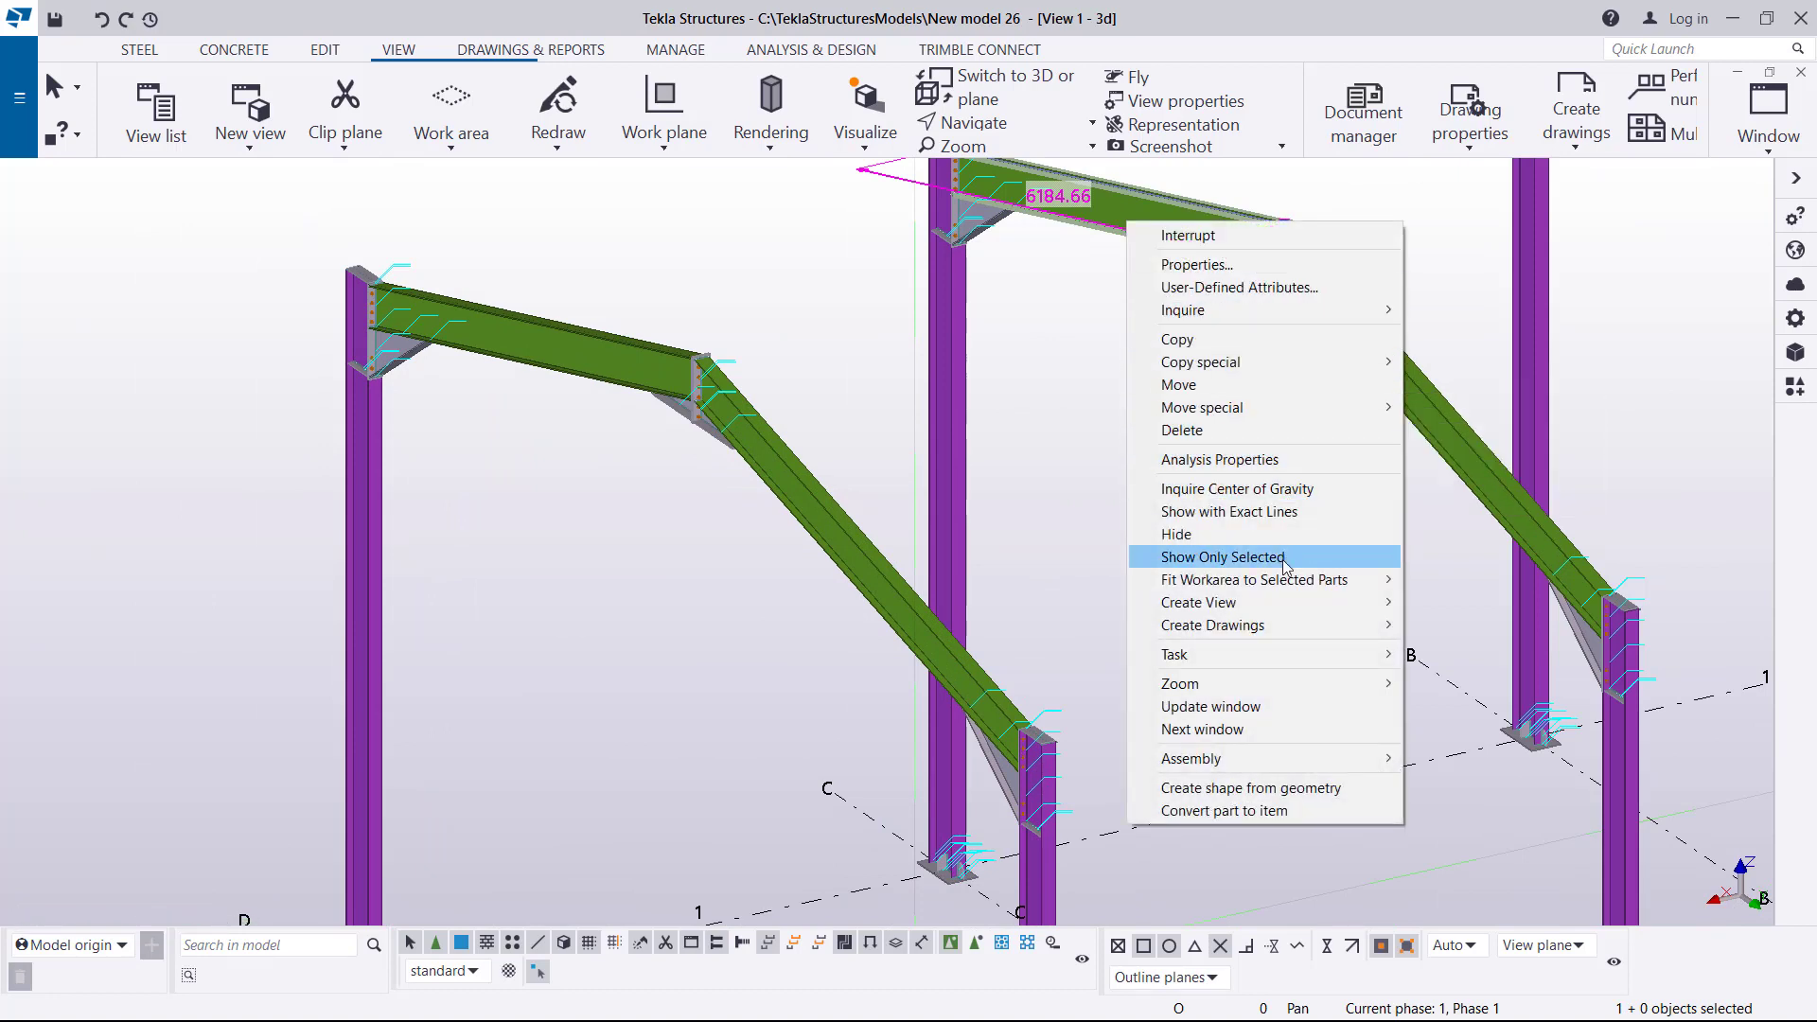
click(1044, 350)
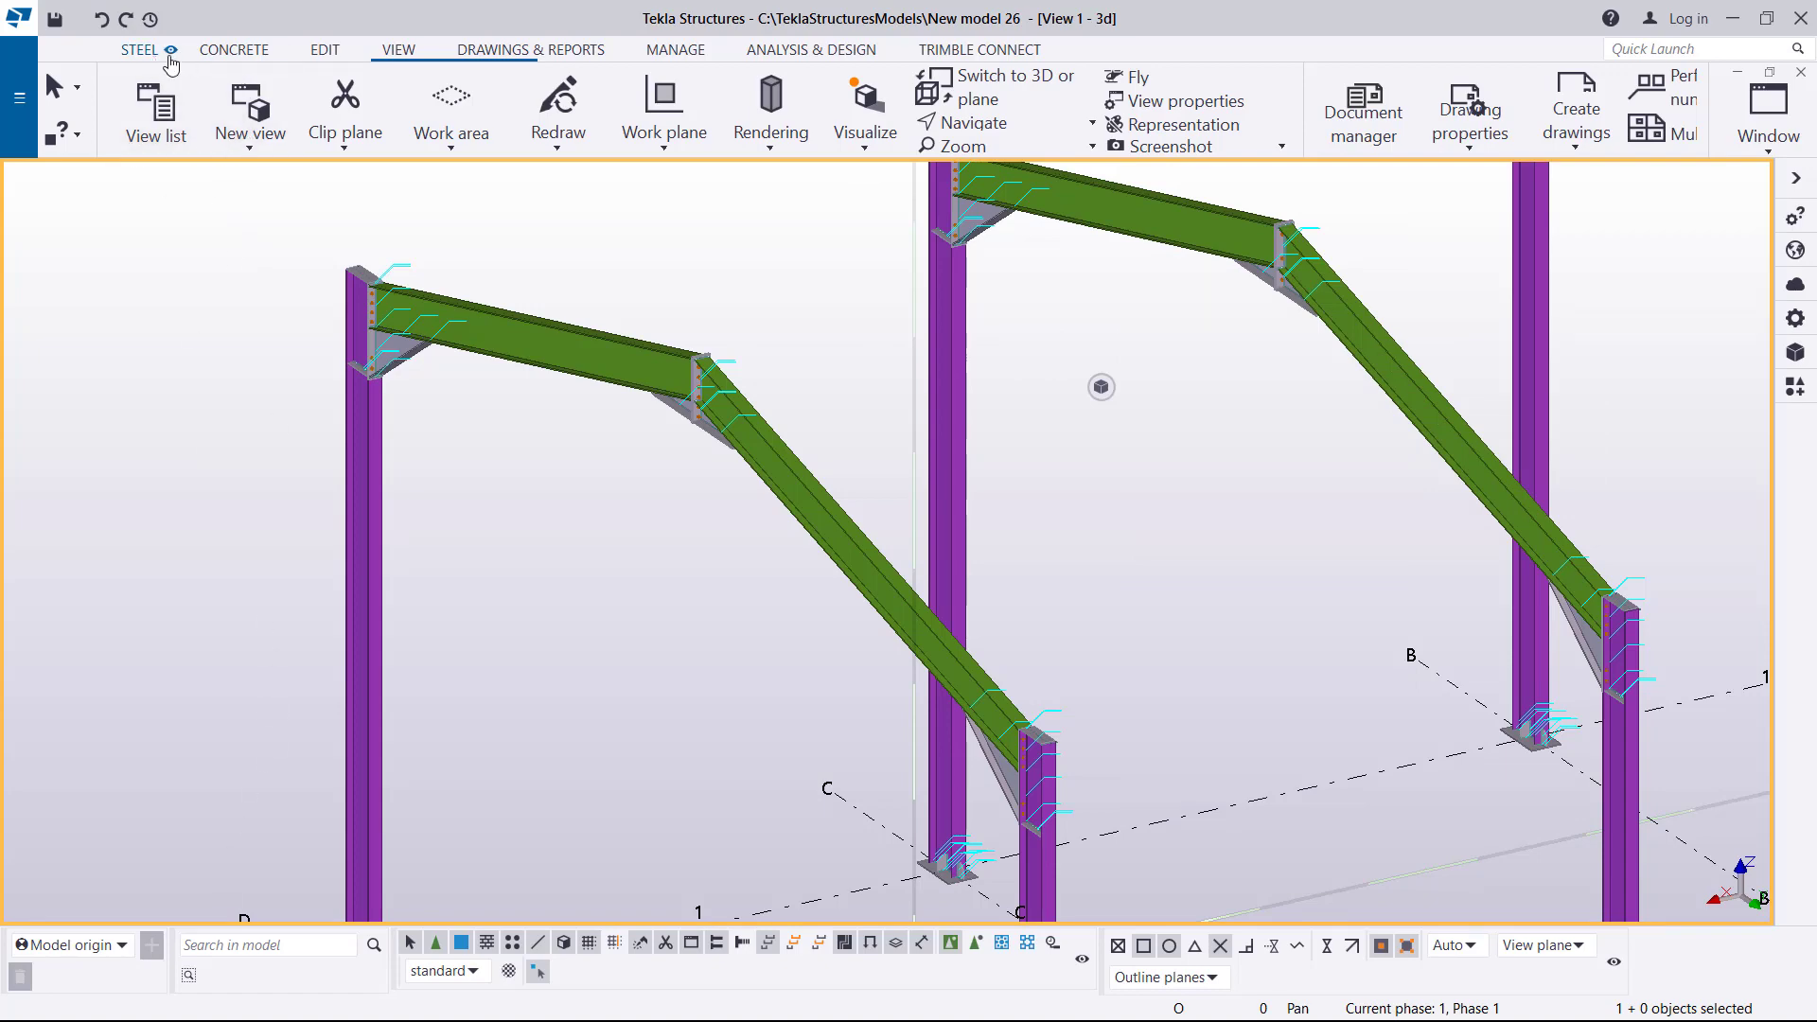
Step: Open the Document manager, restore it to a smaller window and place it clear of the selected beam
click(483, 52)
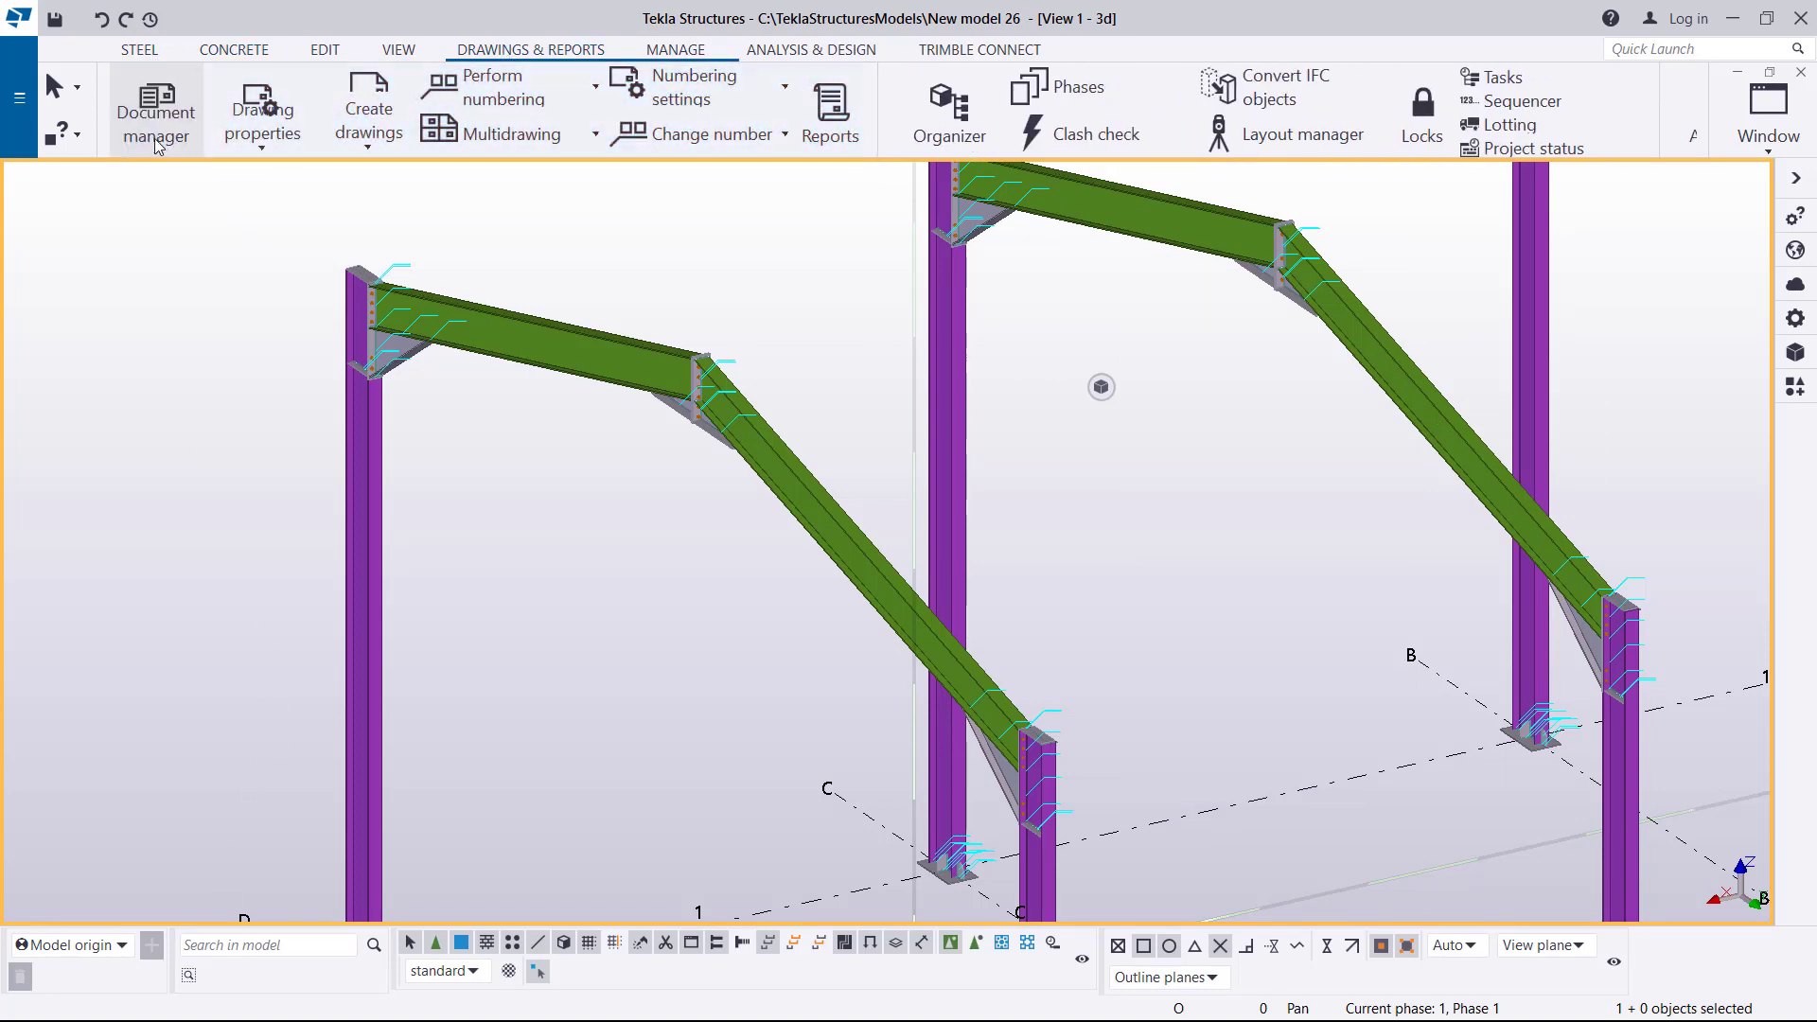
click(162, 133)
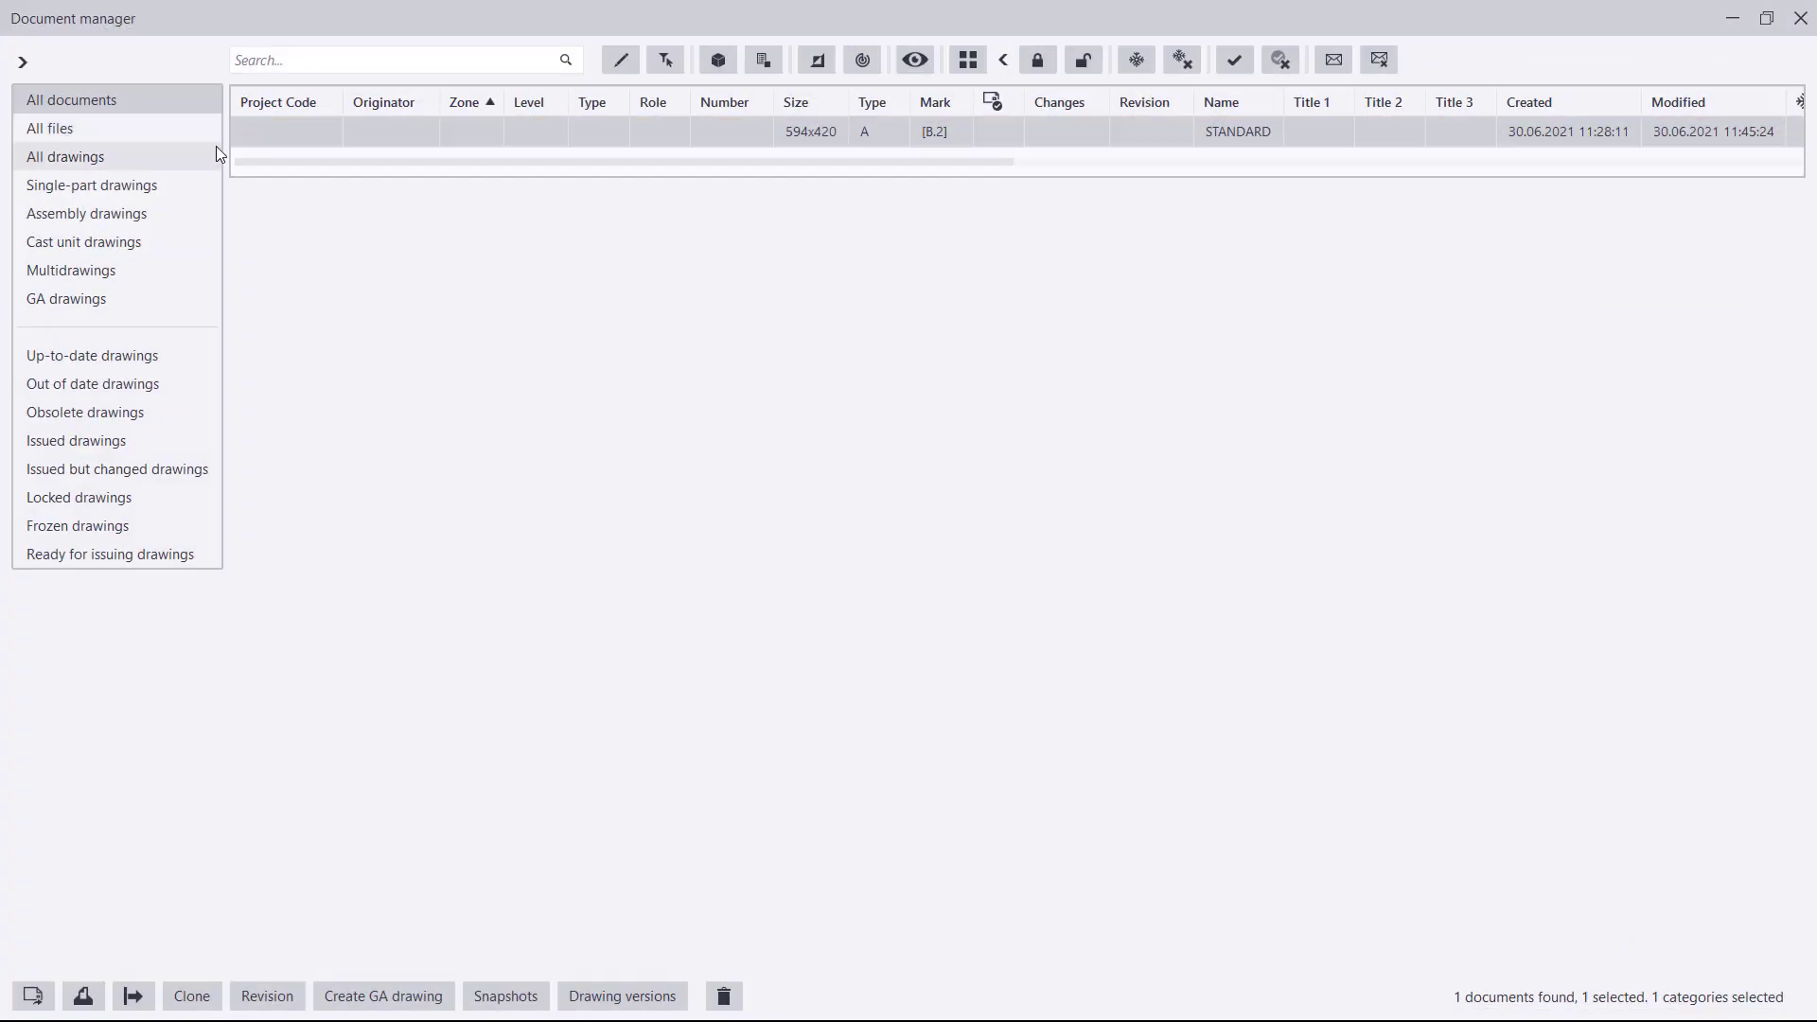
click(1766, 19)
drag(1020, 199, 1503, 467)
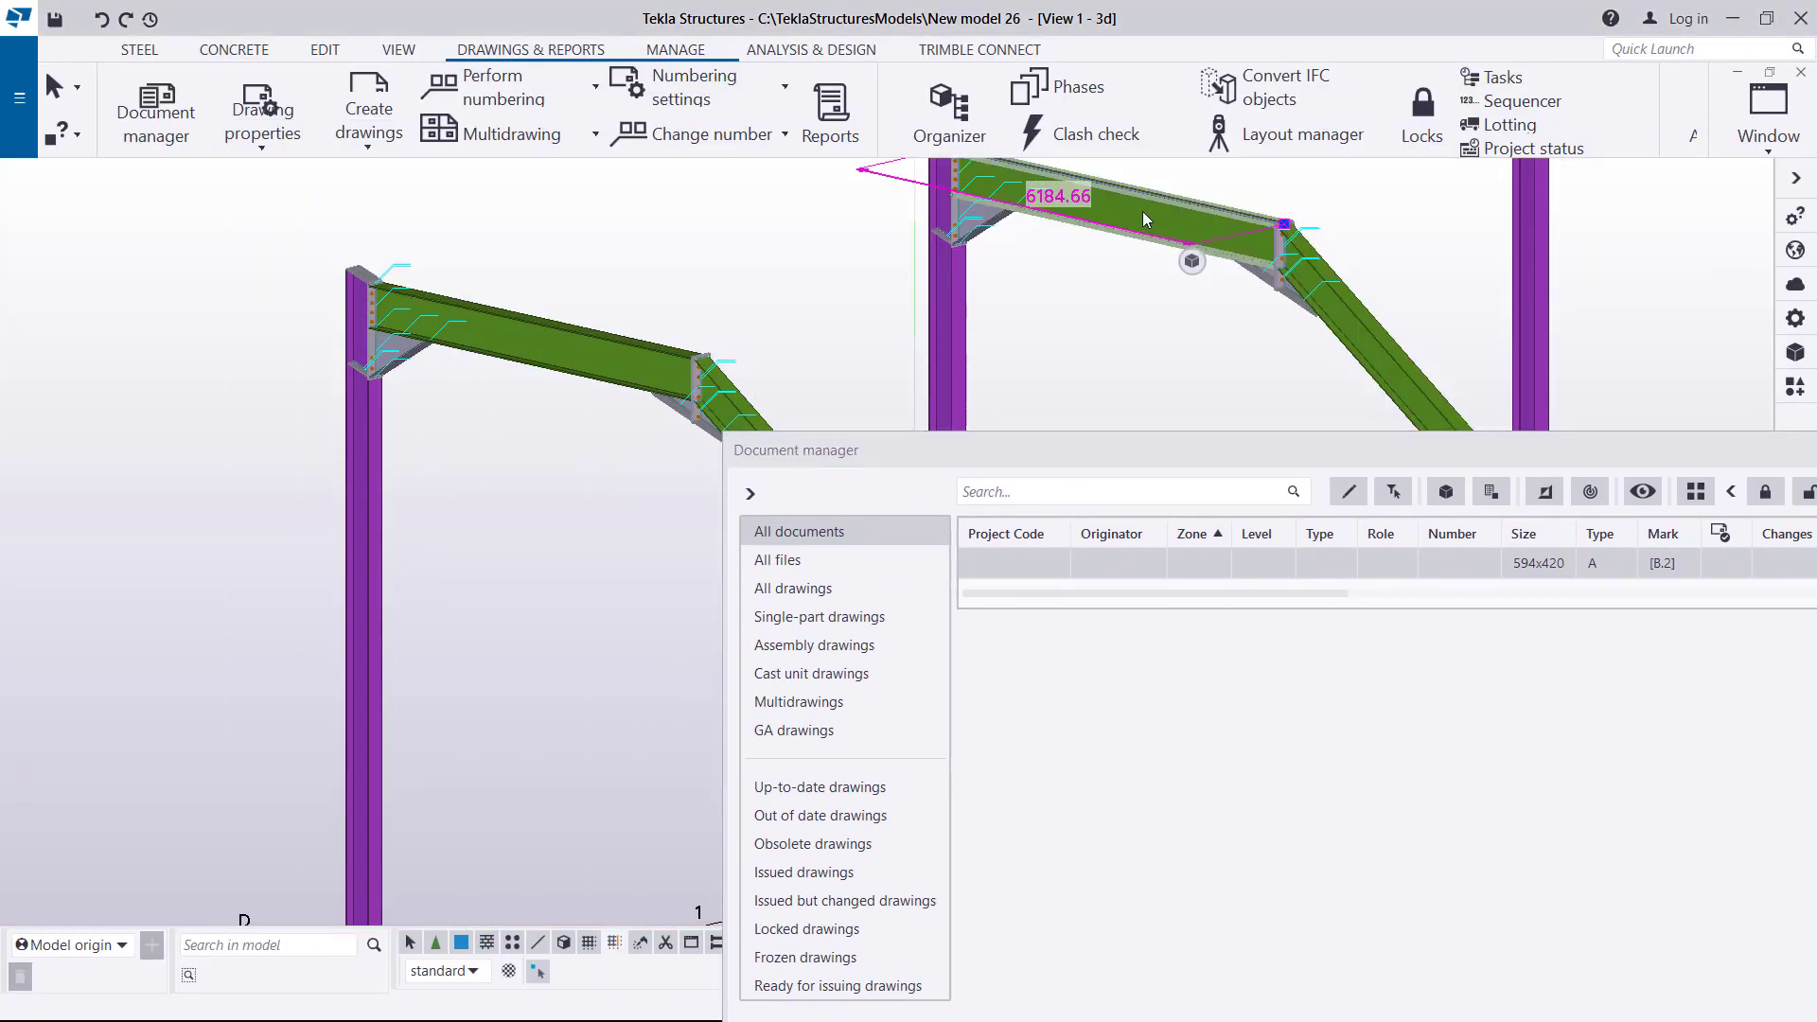
drag(1114, 453, 883, 303)
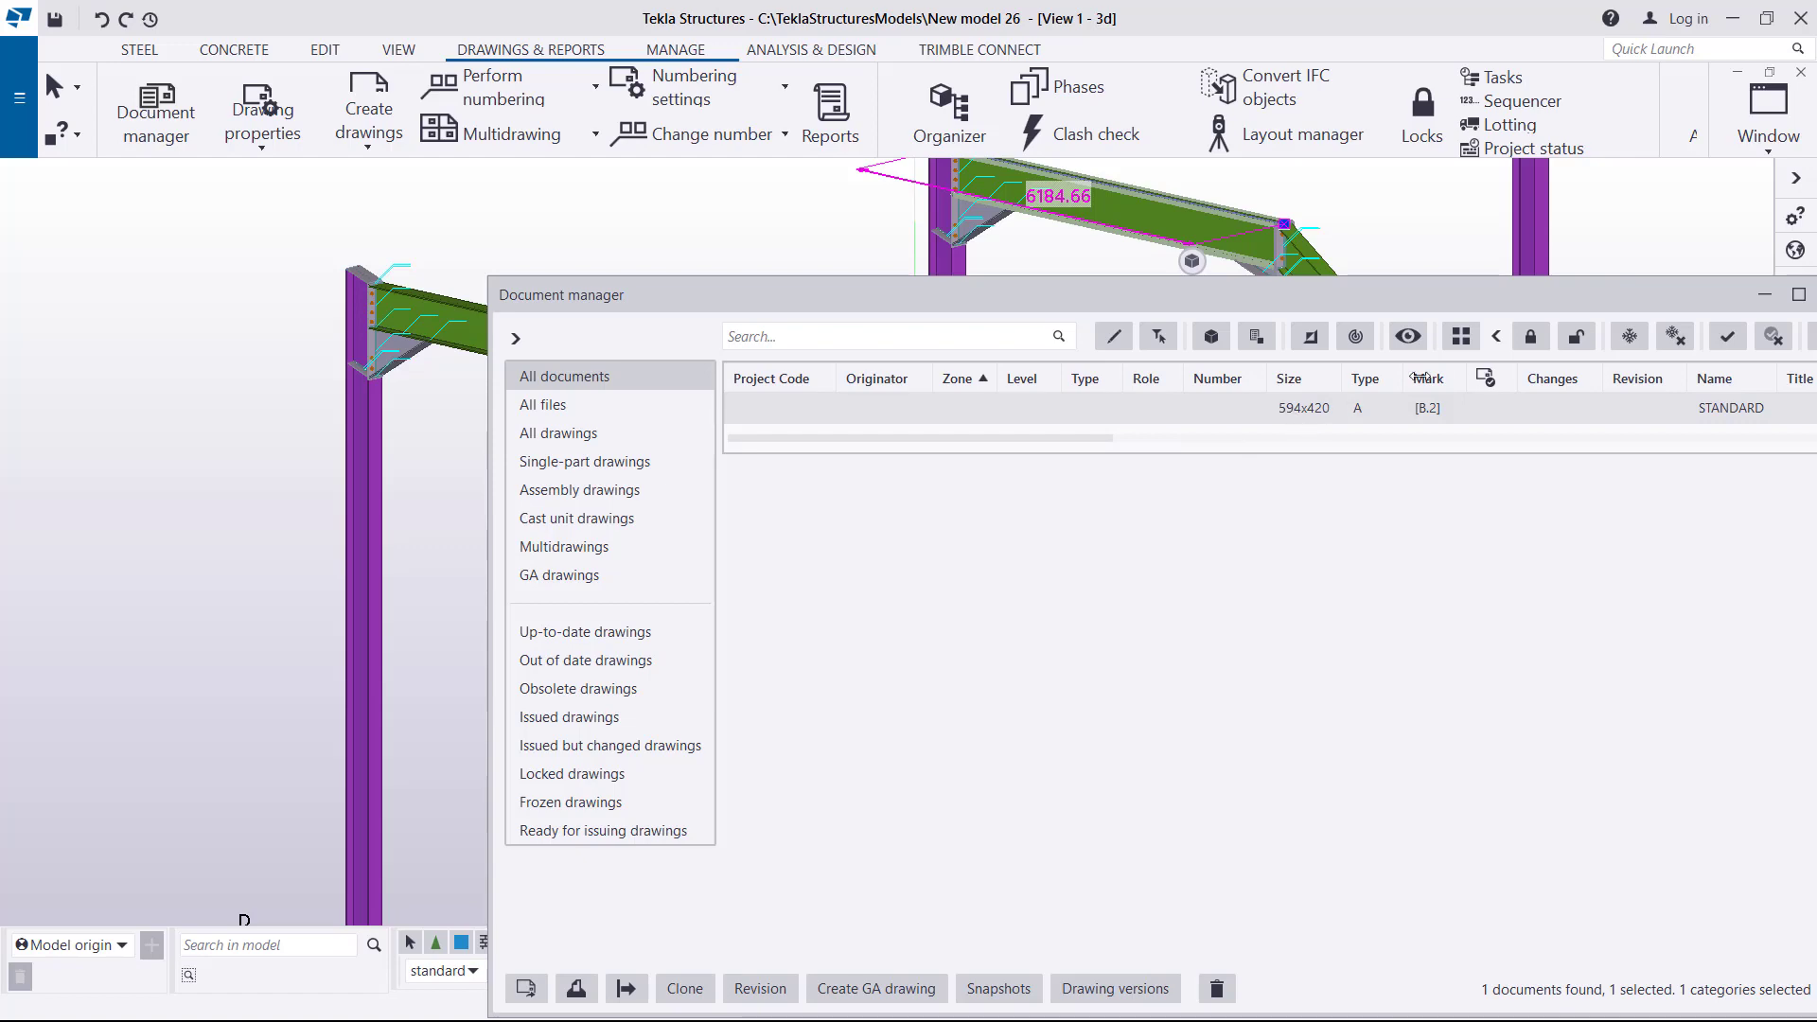
drag(1485, 299, 869, 348)
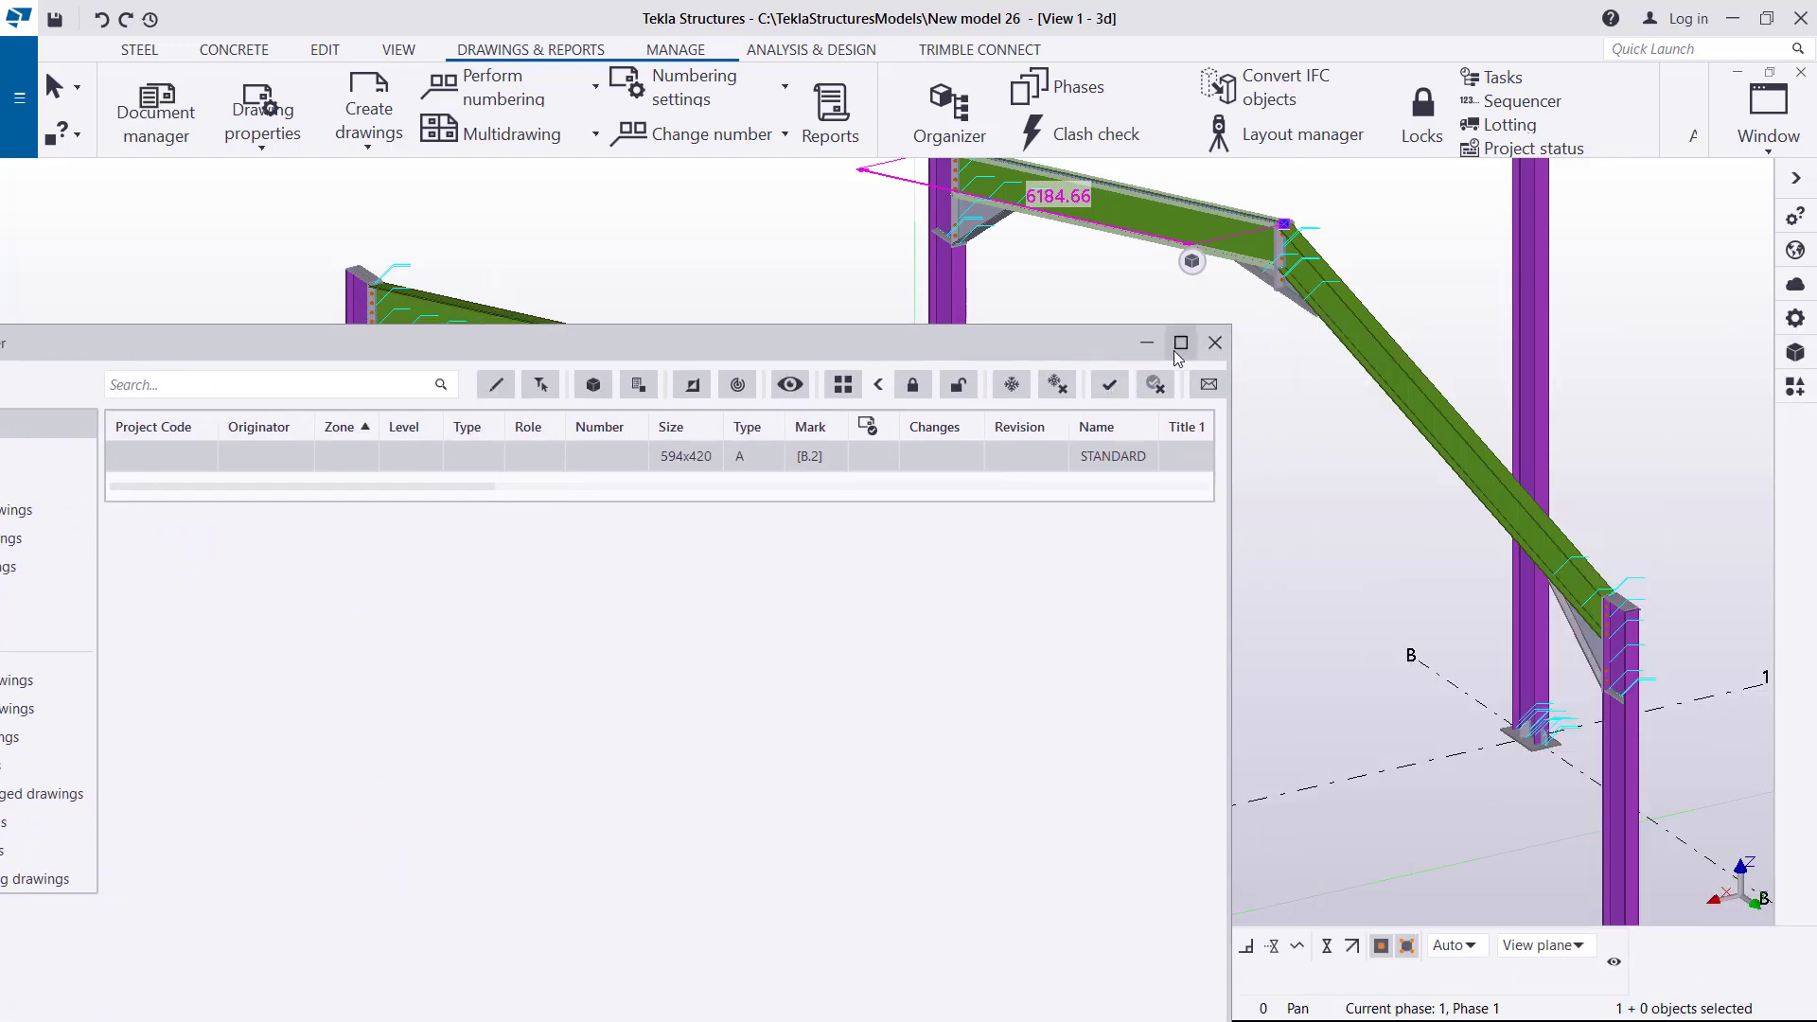
click(1215, 342)
right_click(1121, 214)
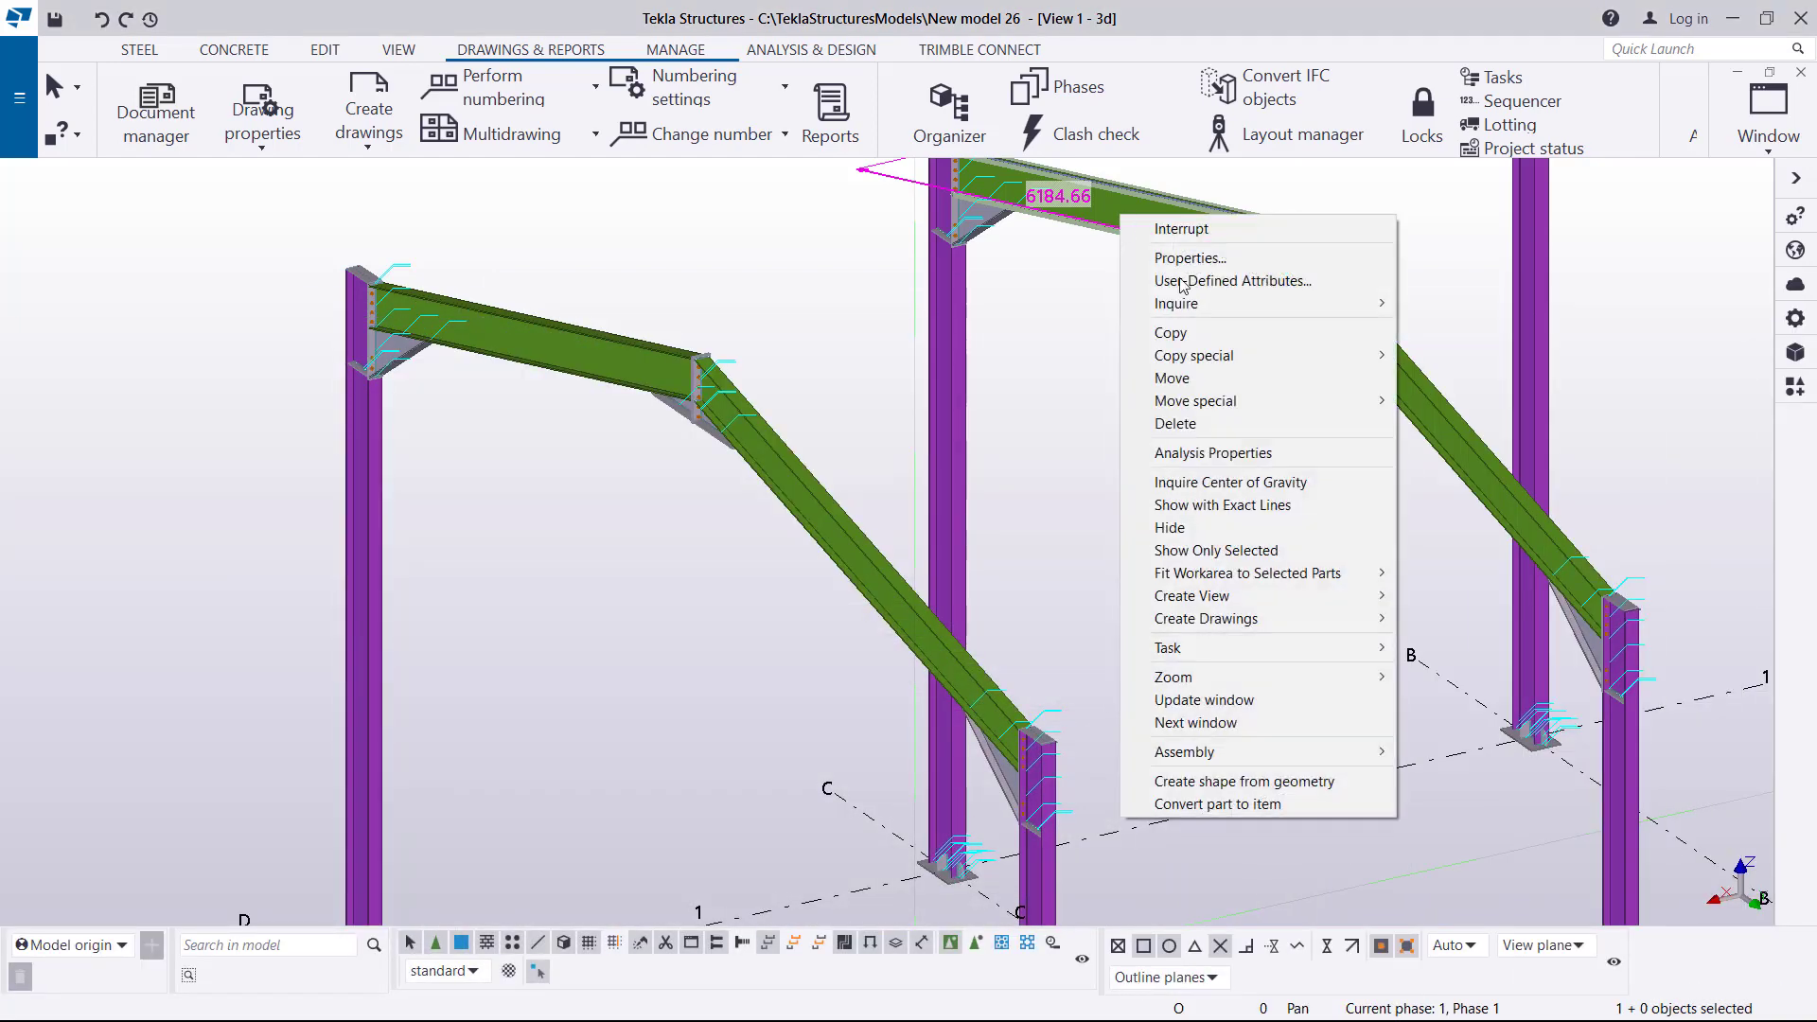
mouse_move(1252, 620)
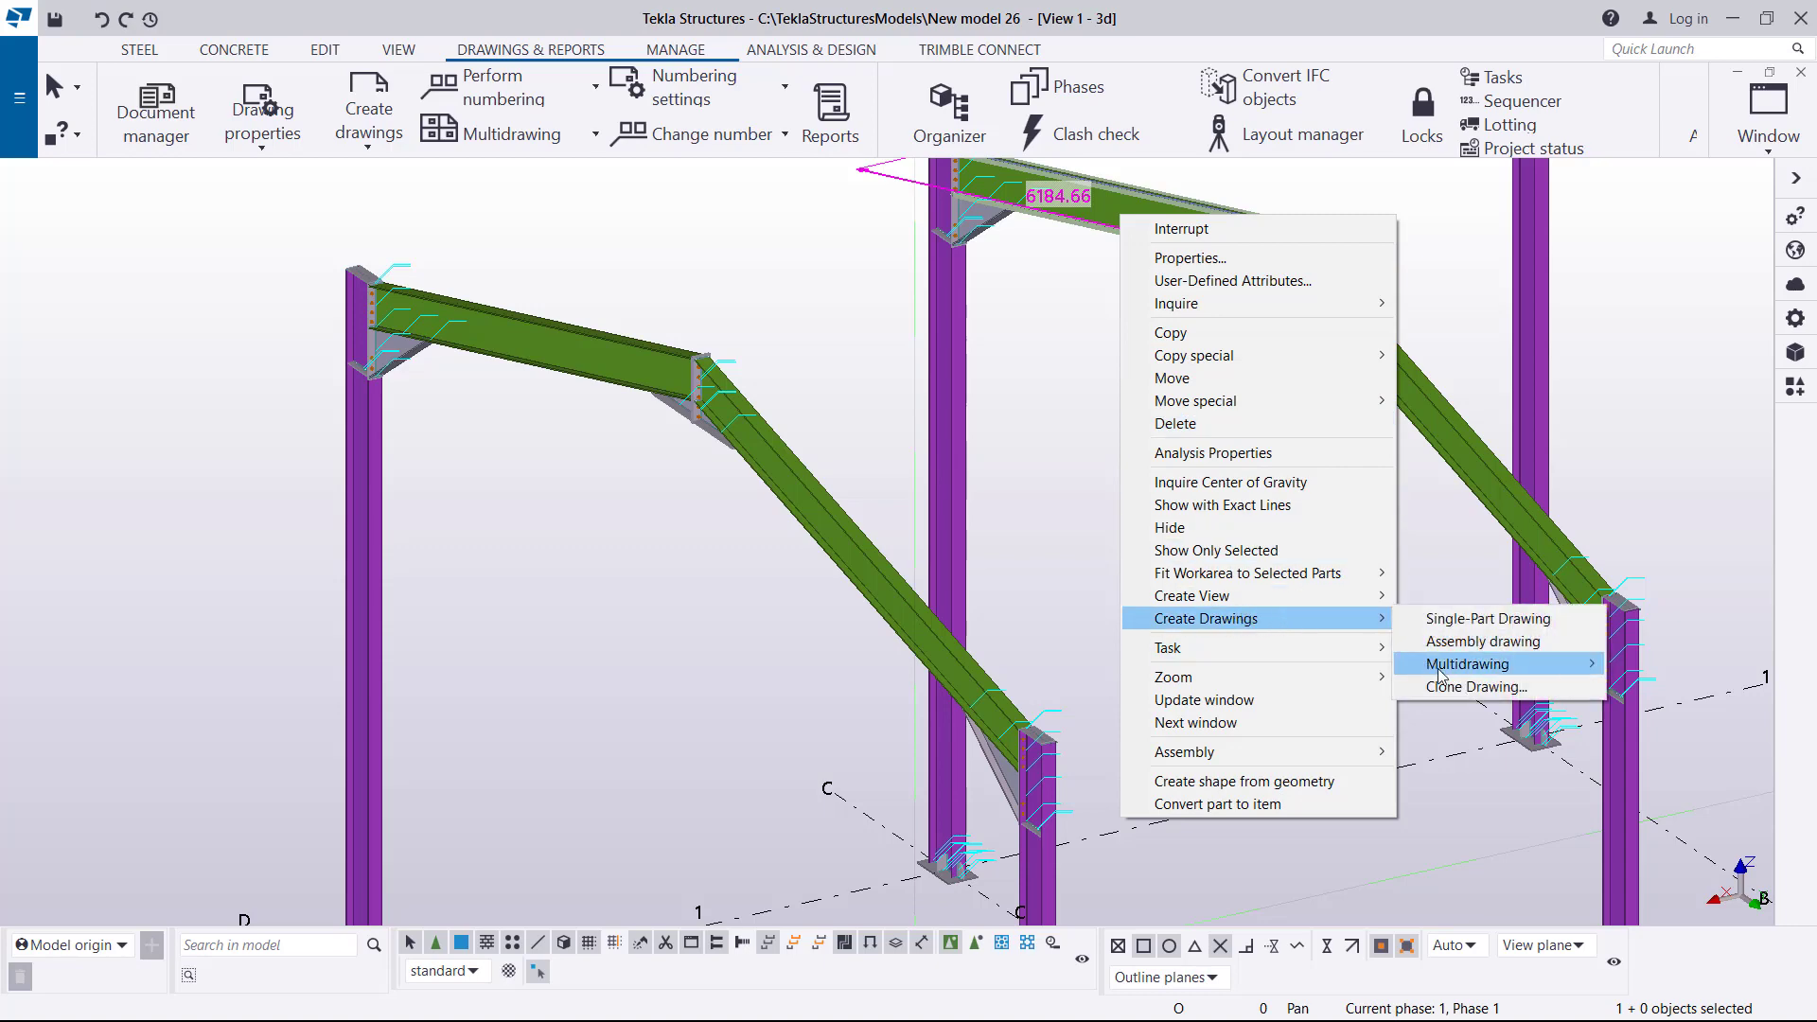
click(1476, 687)
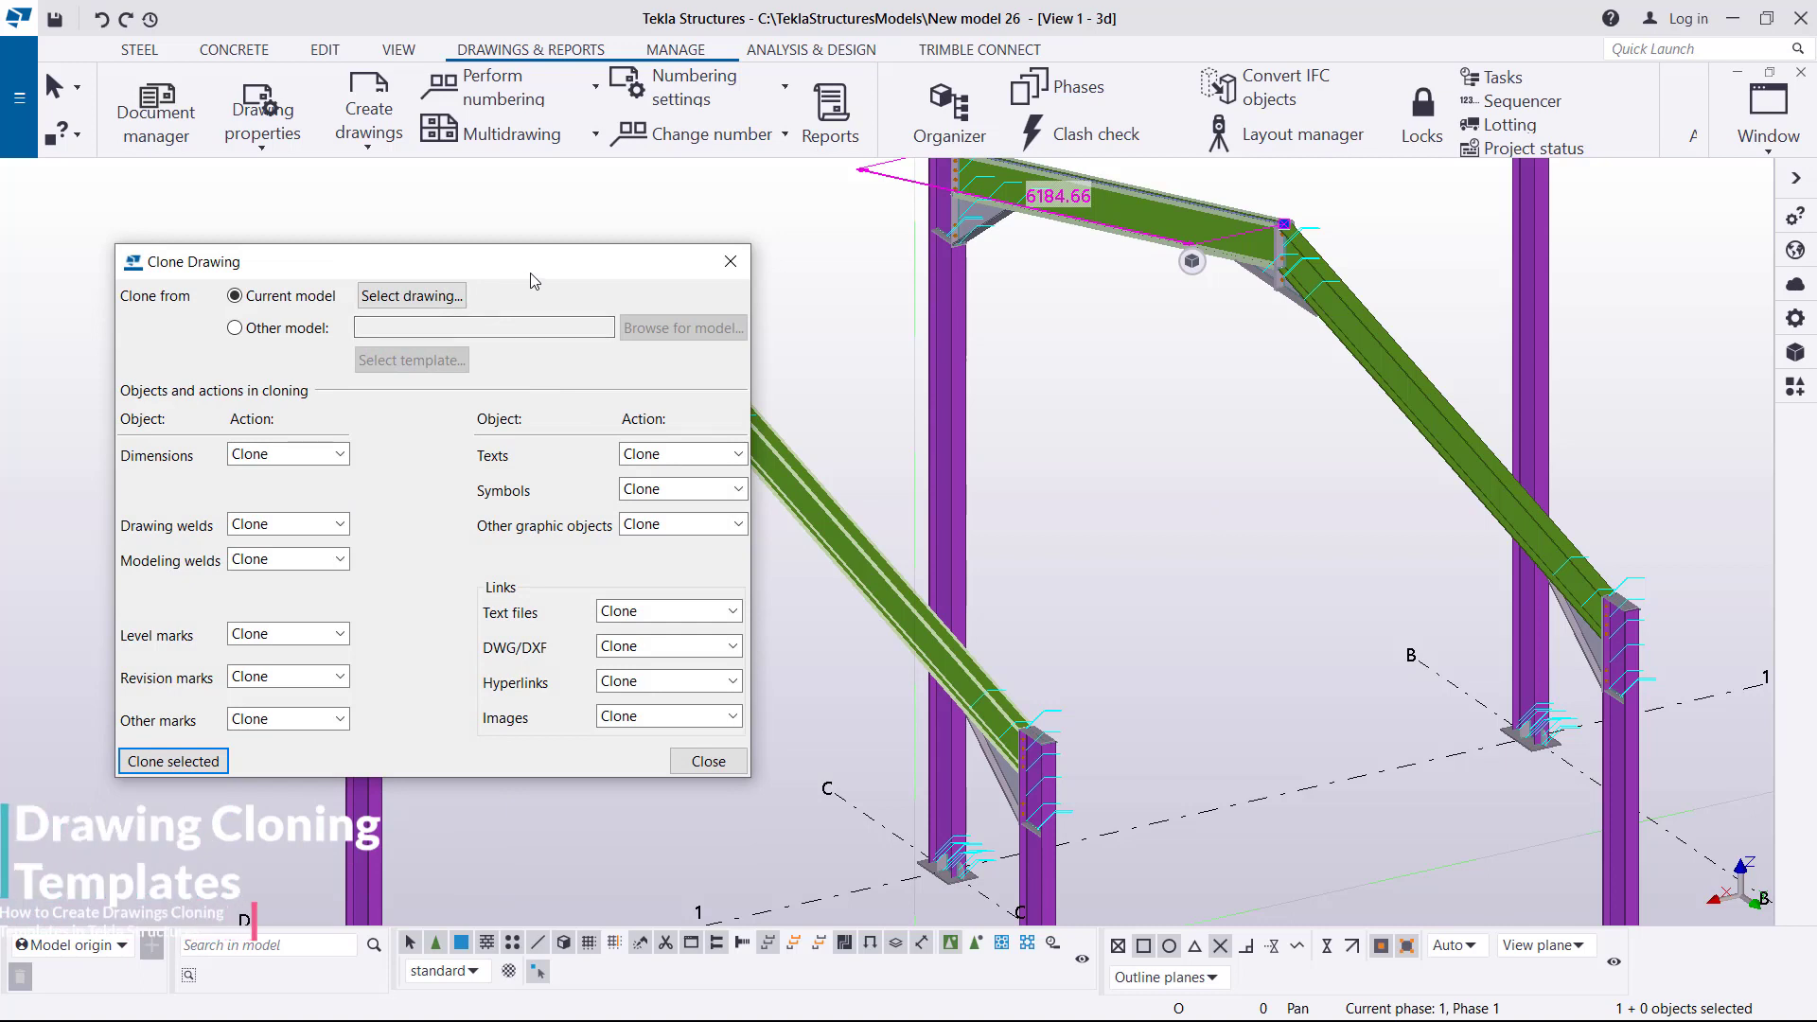
drag(519, 277, 1109, 288)
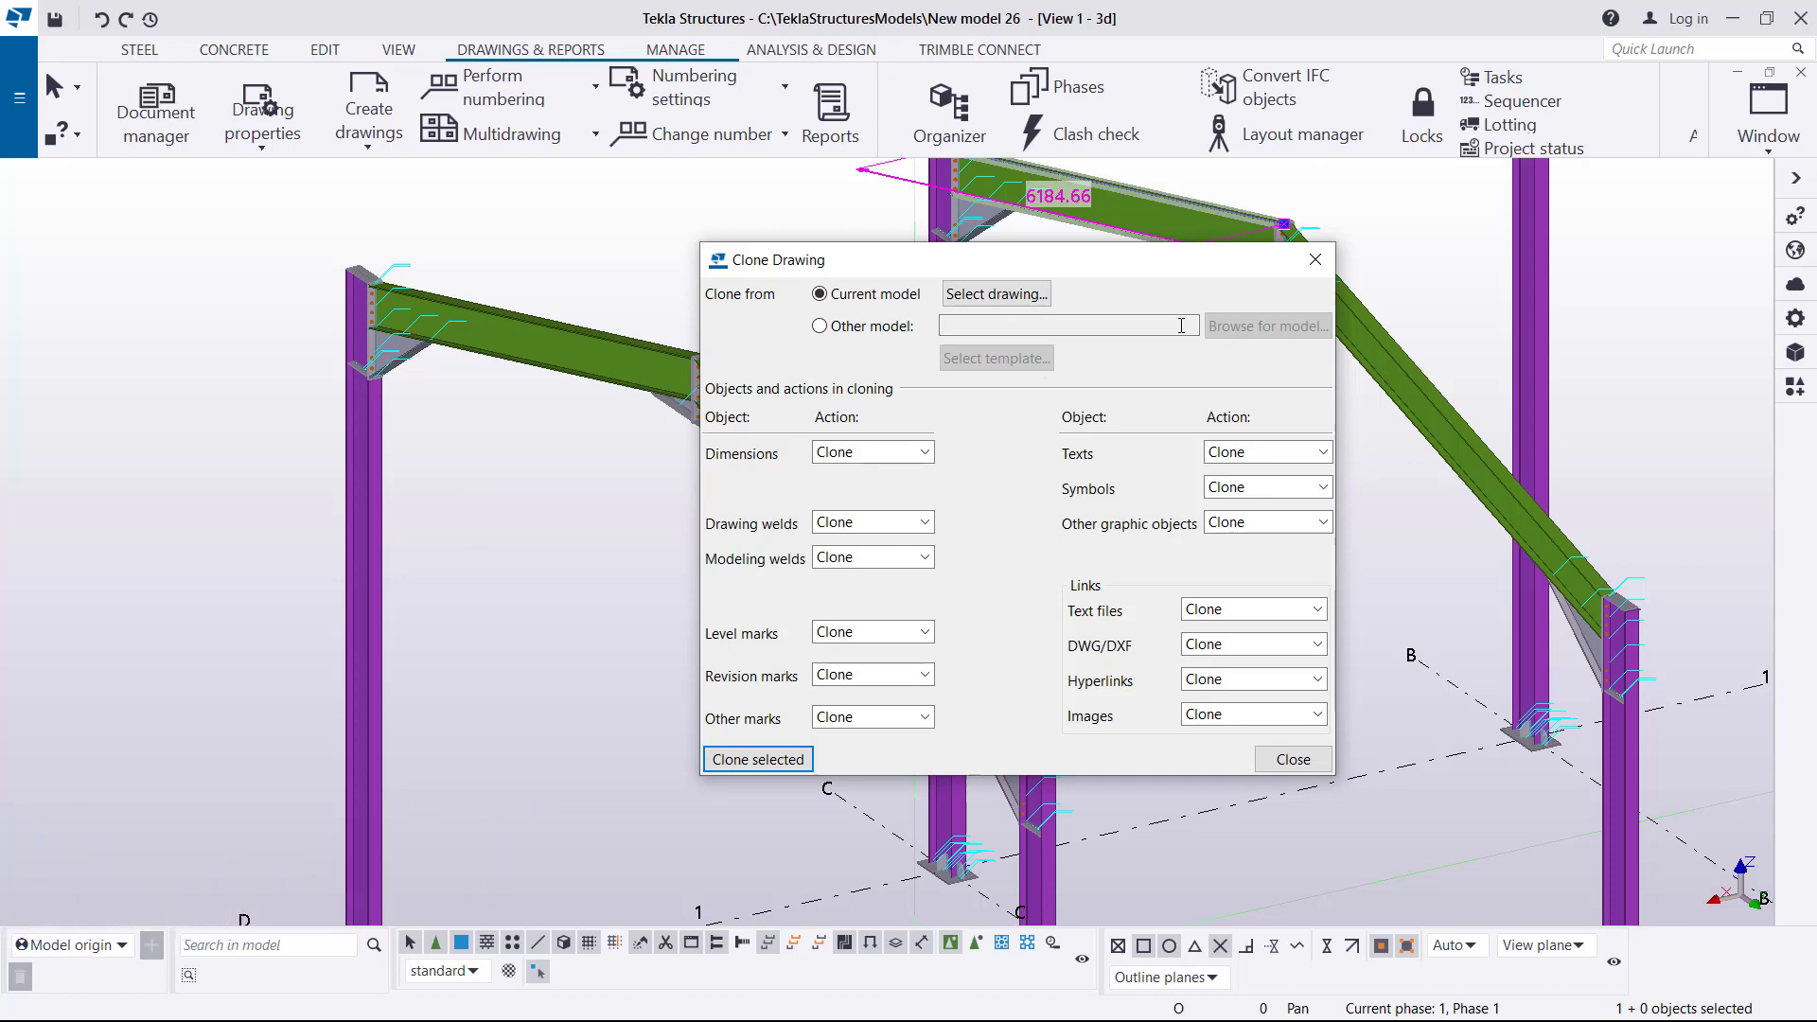
click(1314, 259)
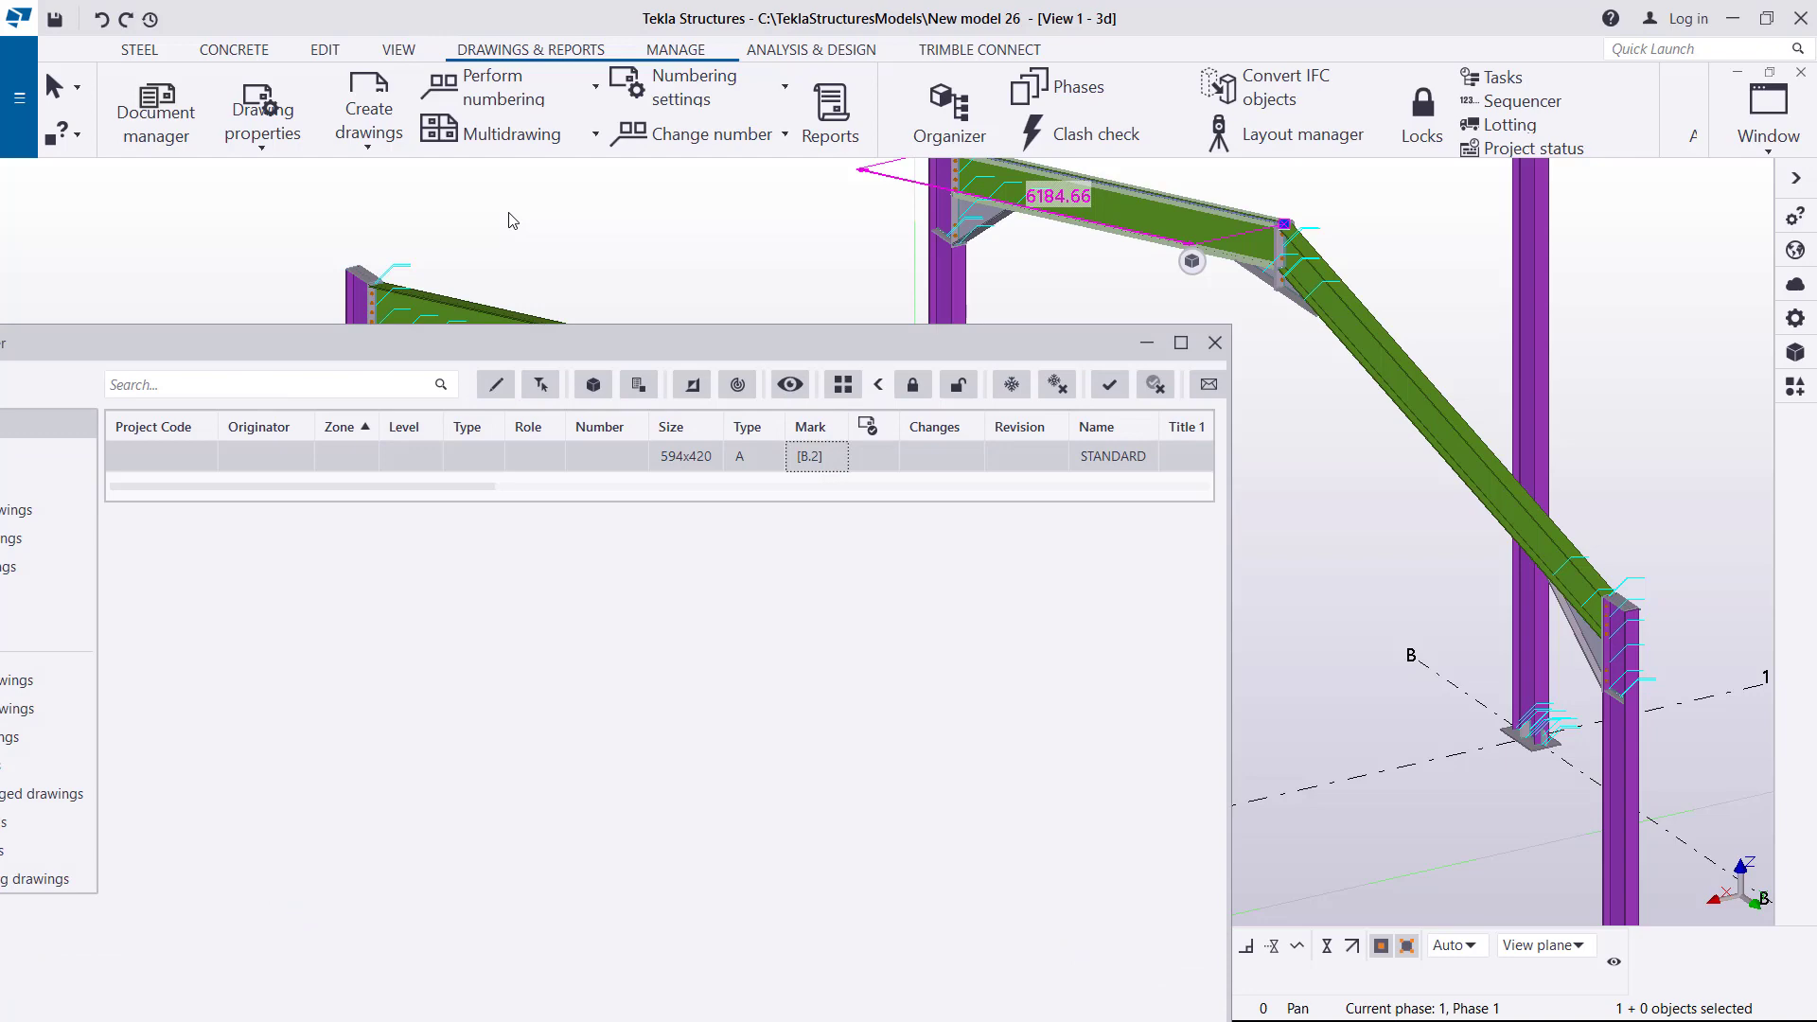
Step: With the sloped beam selected, clone the [B.2] assembly drawing of the current model for it, using the Clone action for all objects
drag(658, 343, 1440, 434)
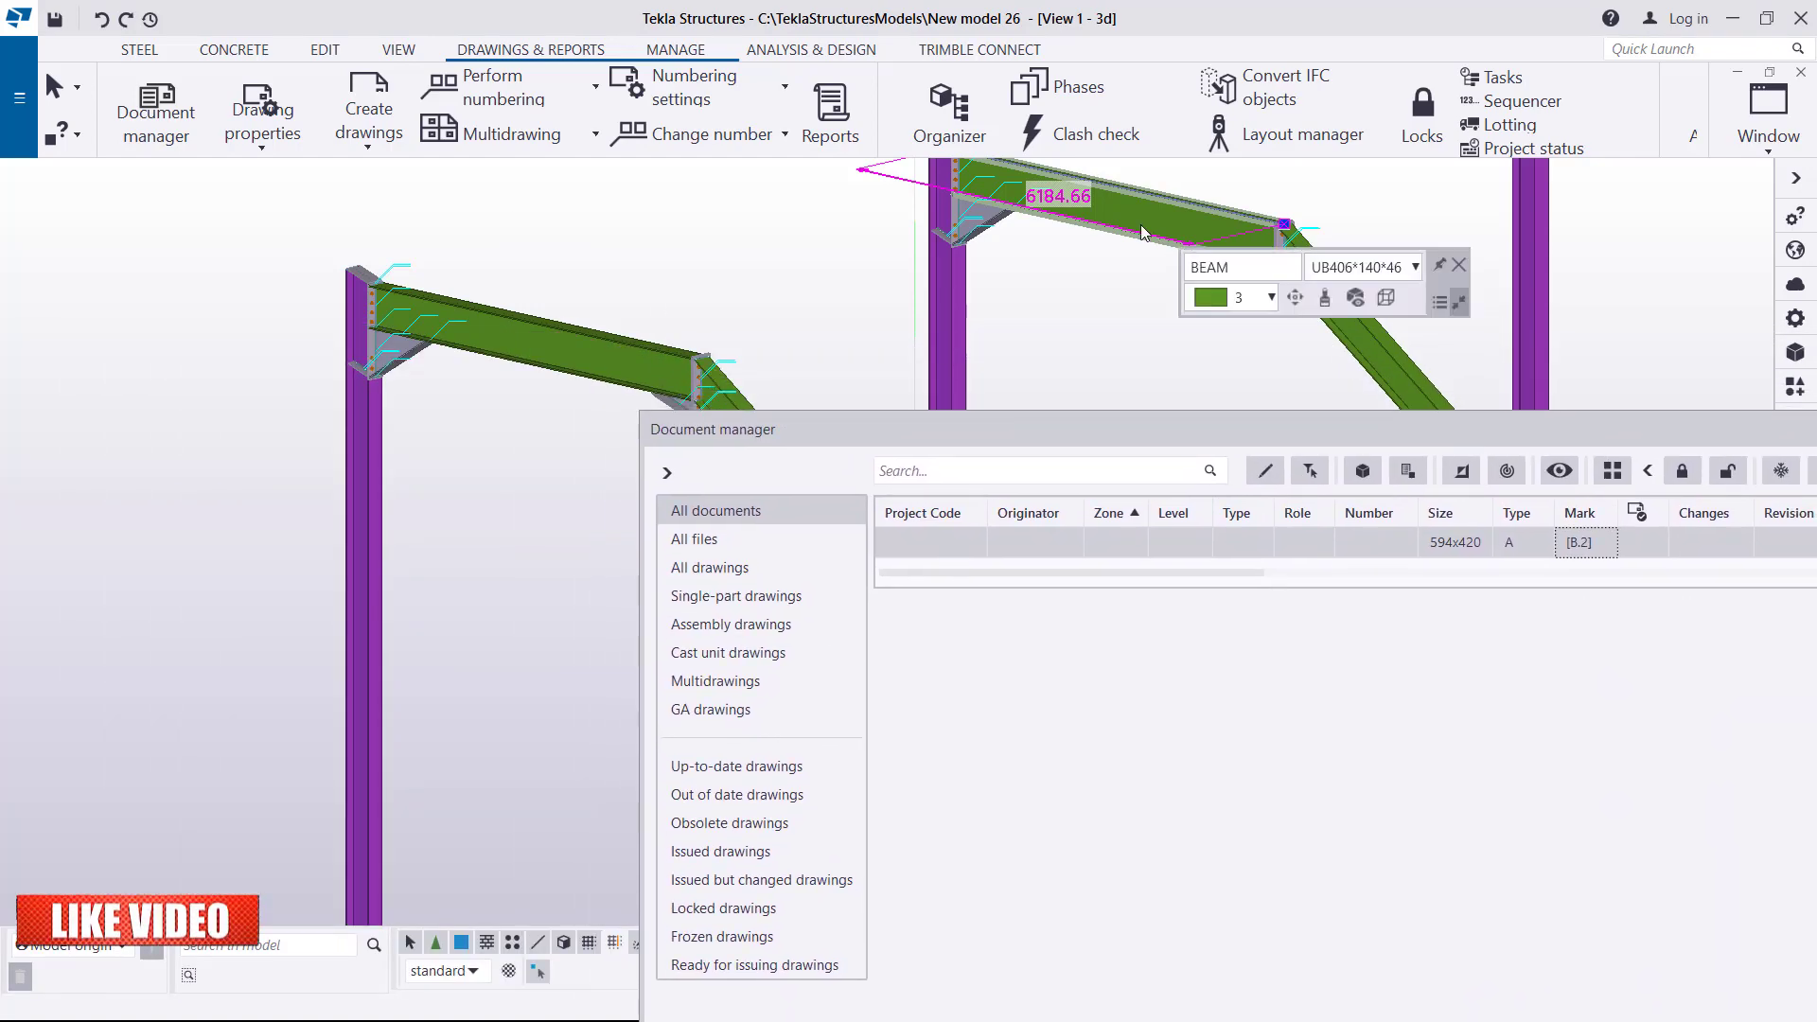
click(1151, 240)
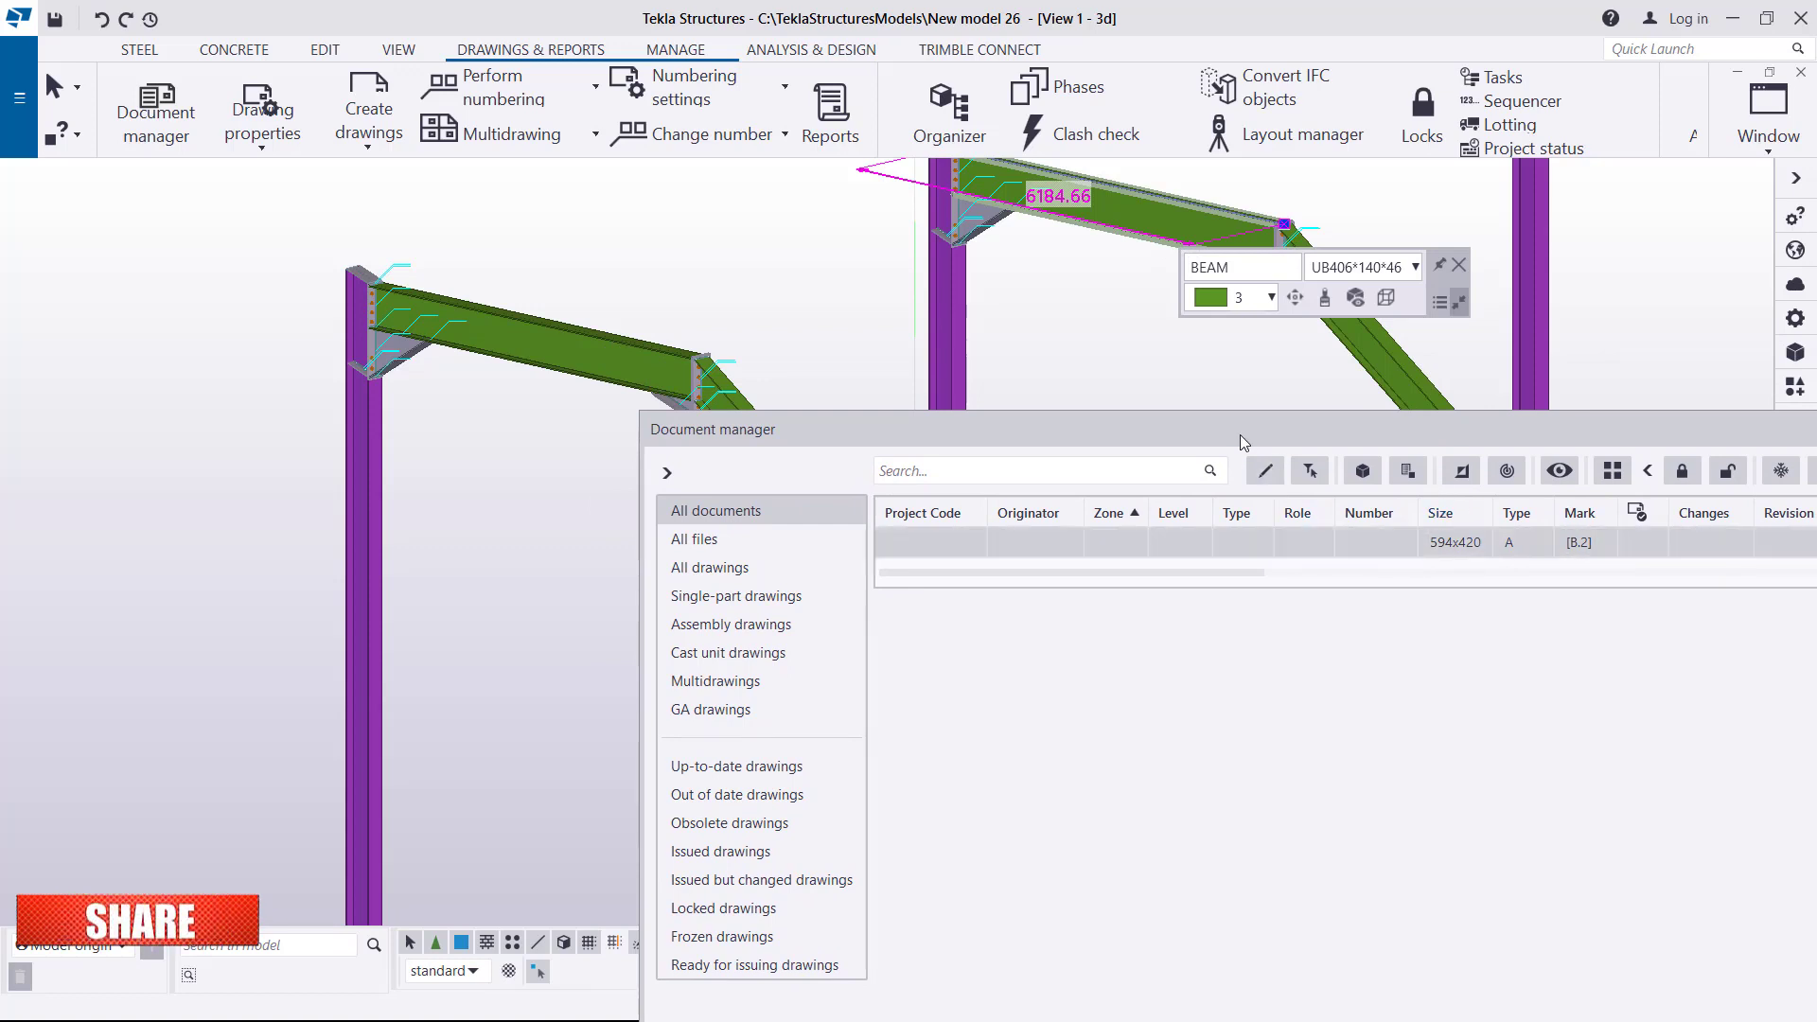
drag(1239, 434, 1096, 289)
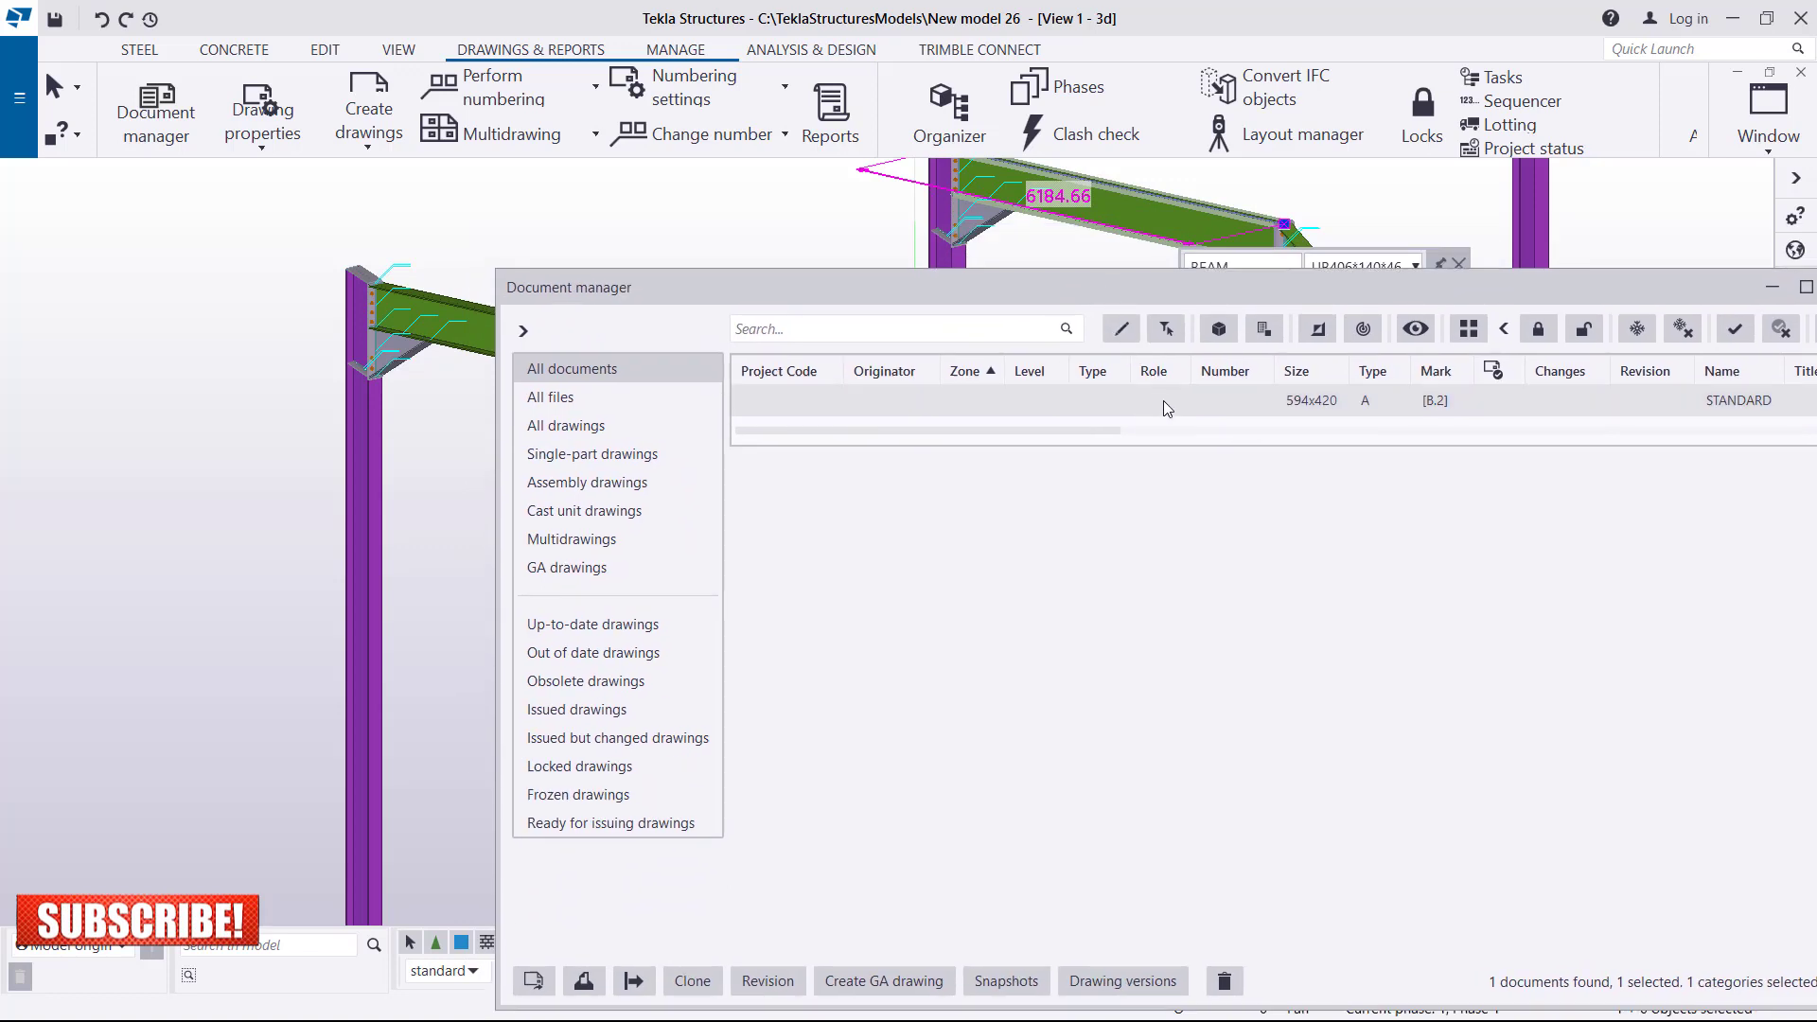
click(692, 980)
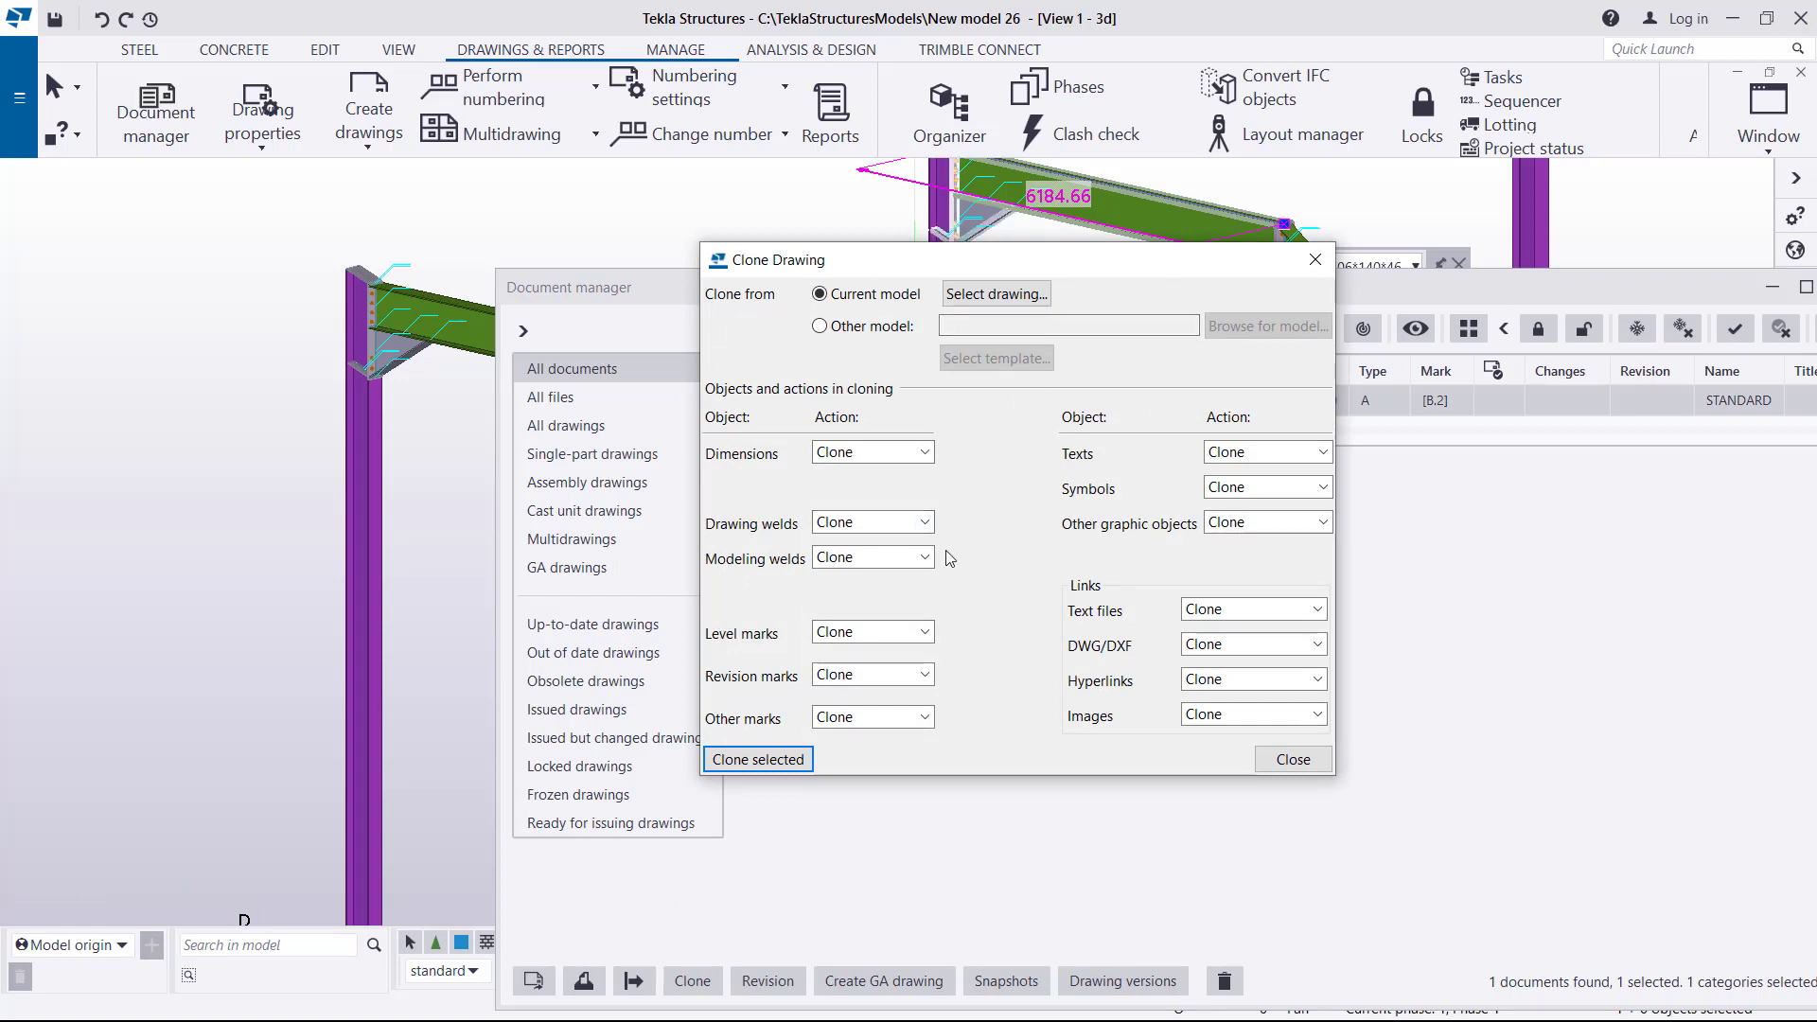
click(757, 769)
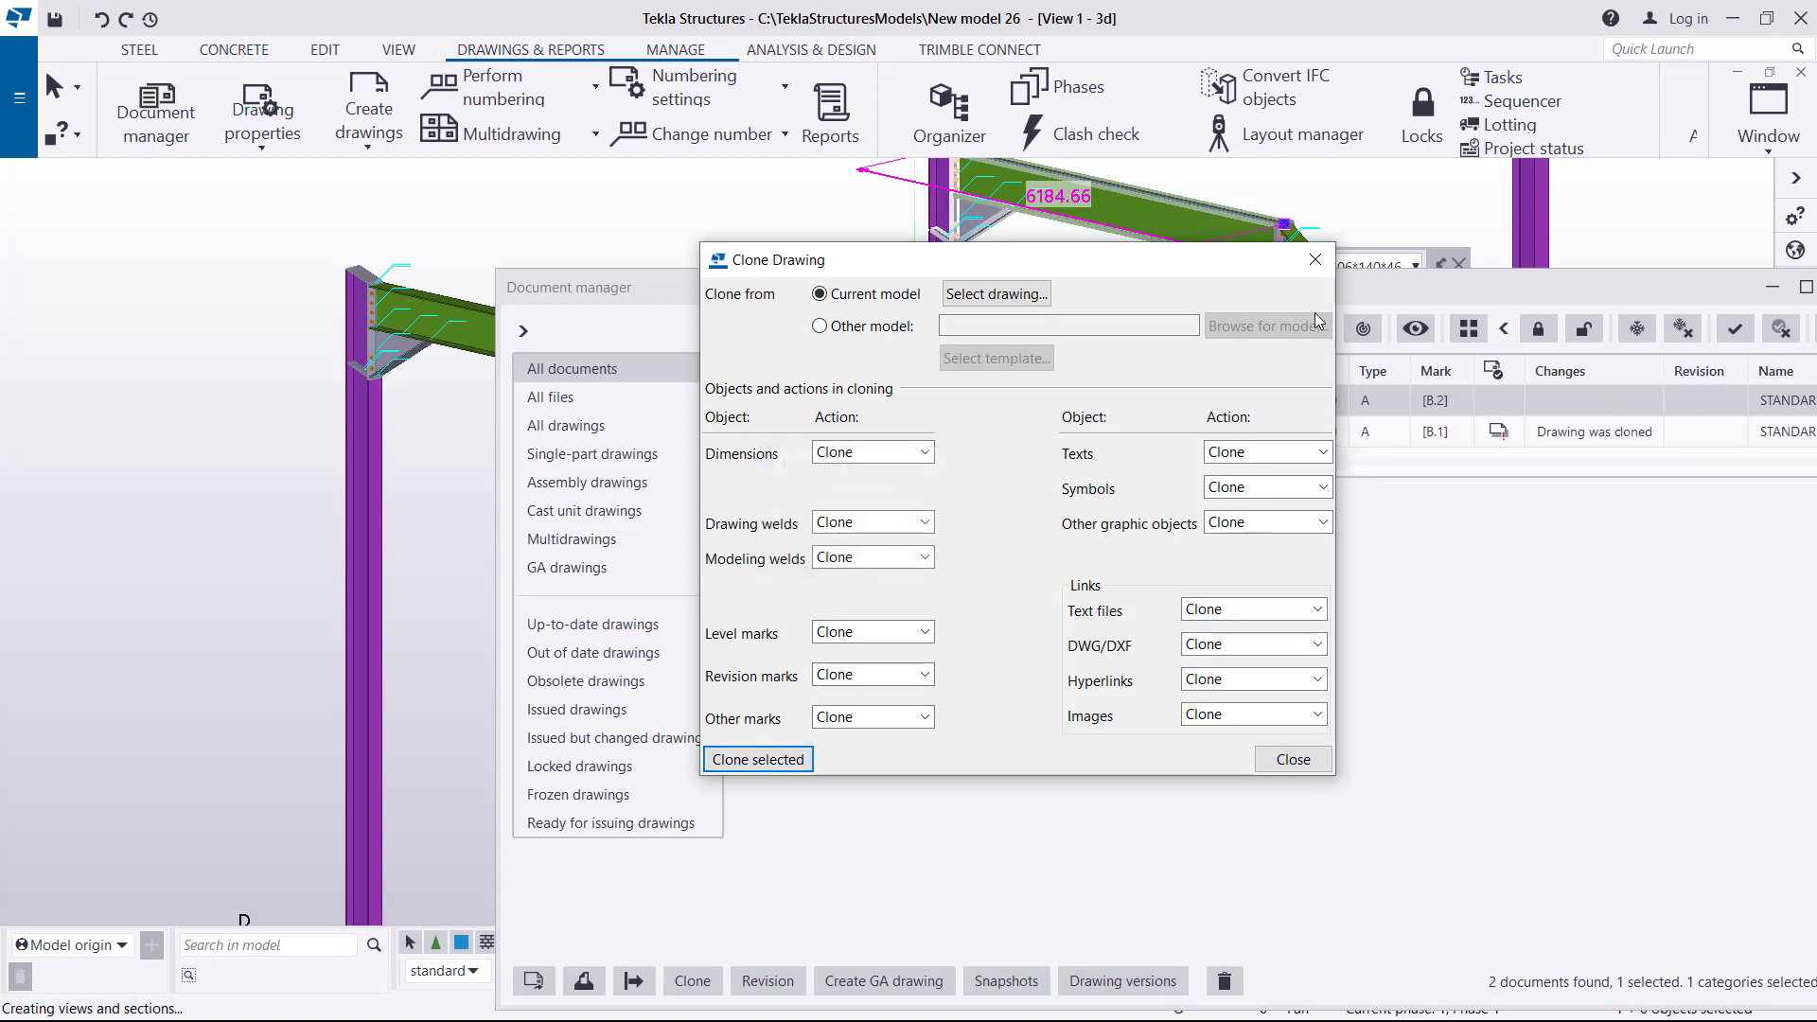
click(1315, 259)
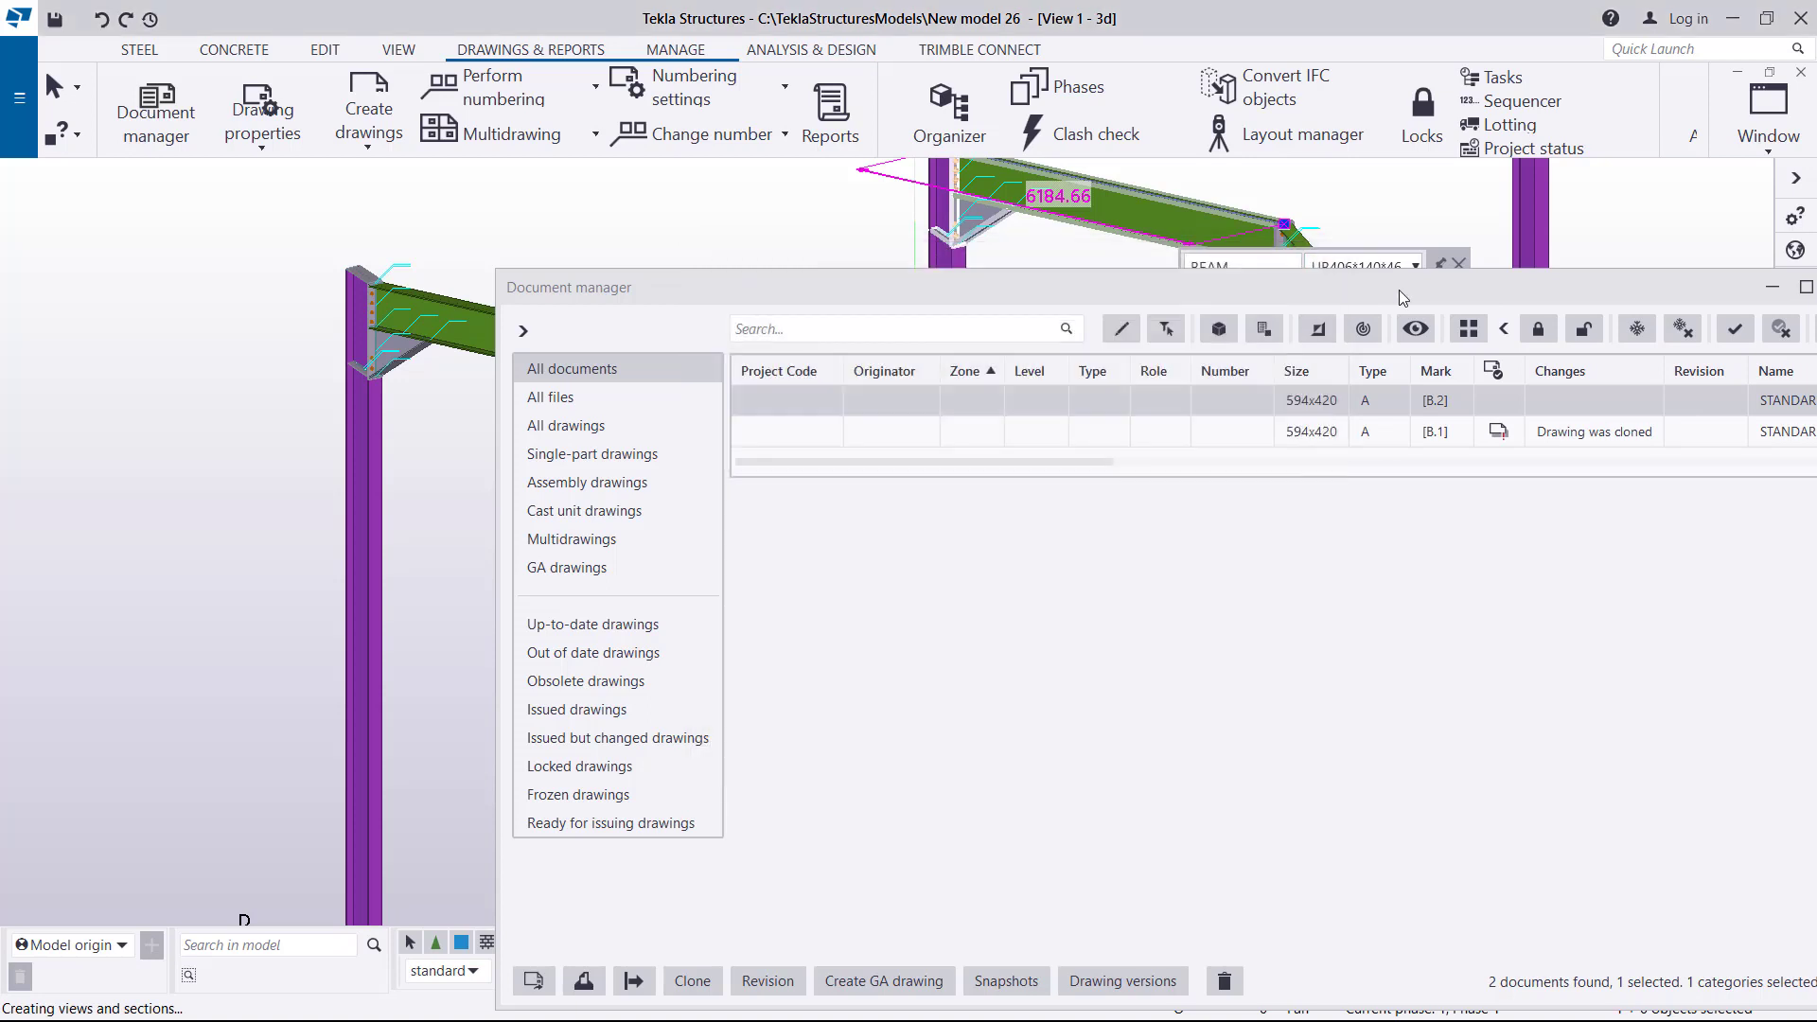
Step: Open the cloned [B.1] assembly drawing from the Document manager and examine its beam and single-part views
drag(1223, 257, 958, 100)
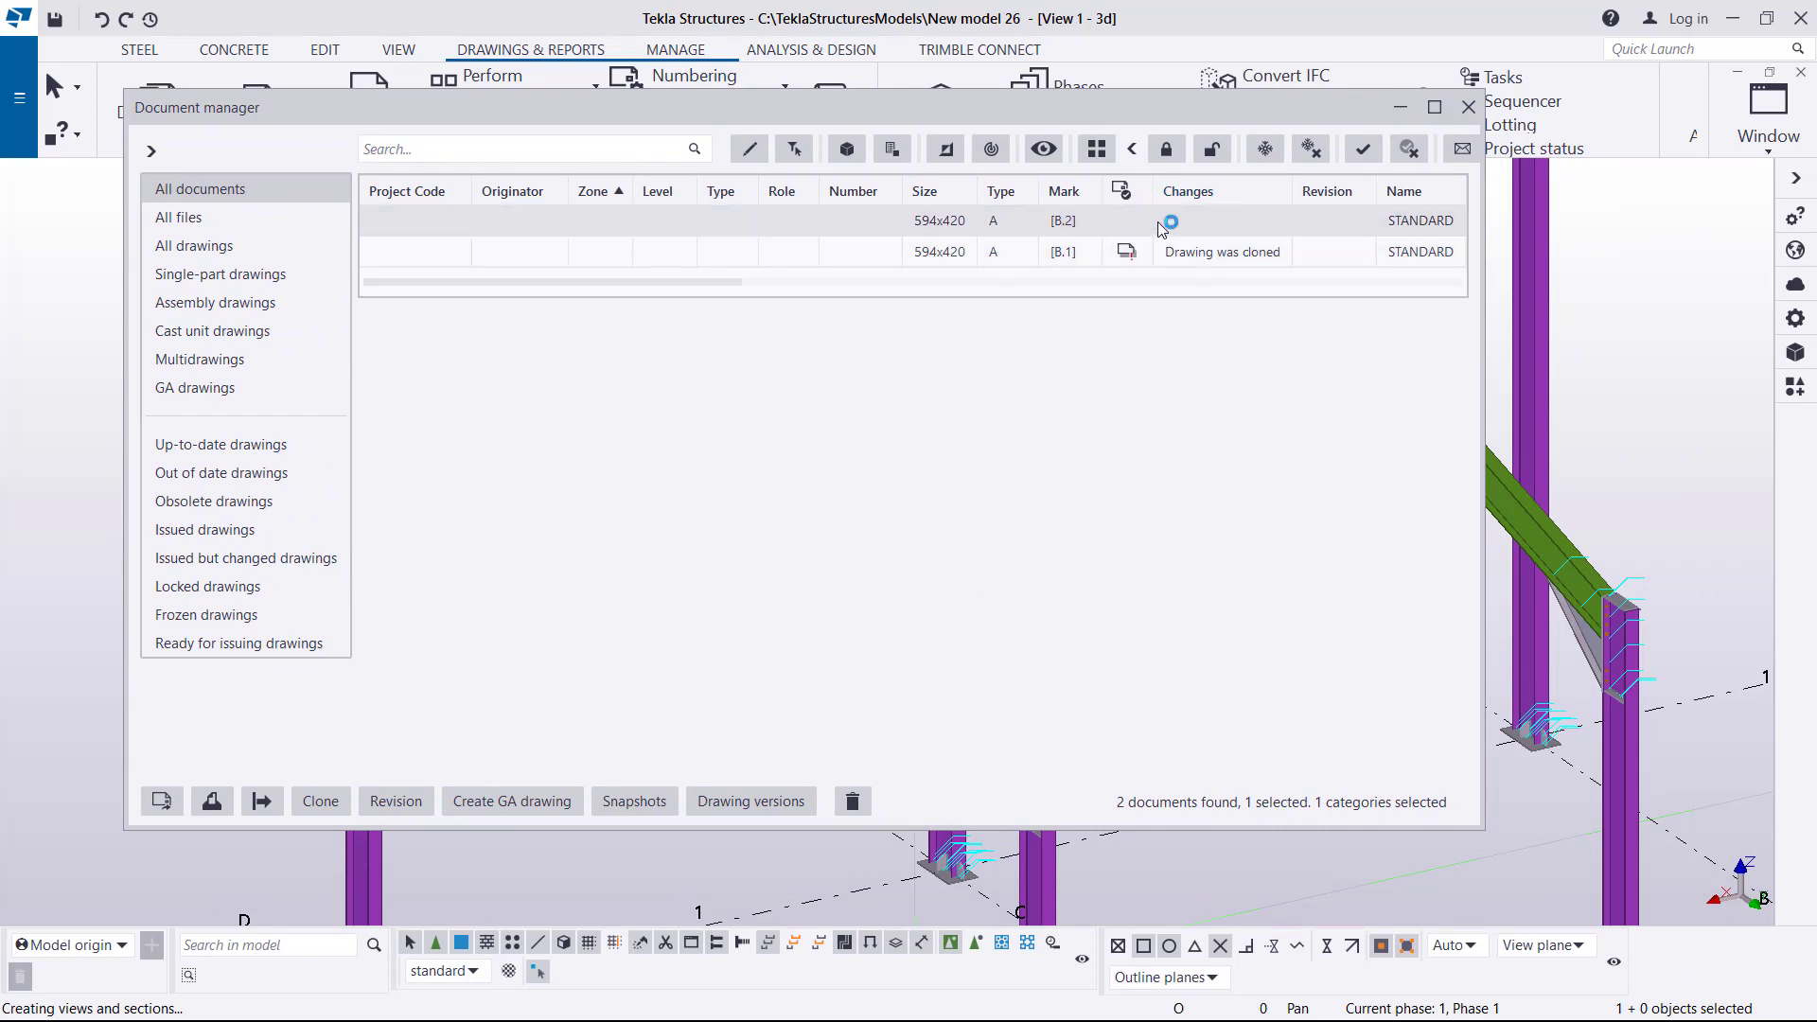
double_click(1183, 254)
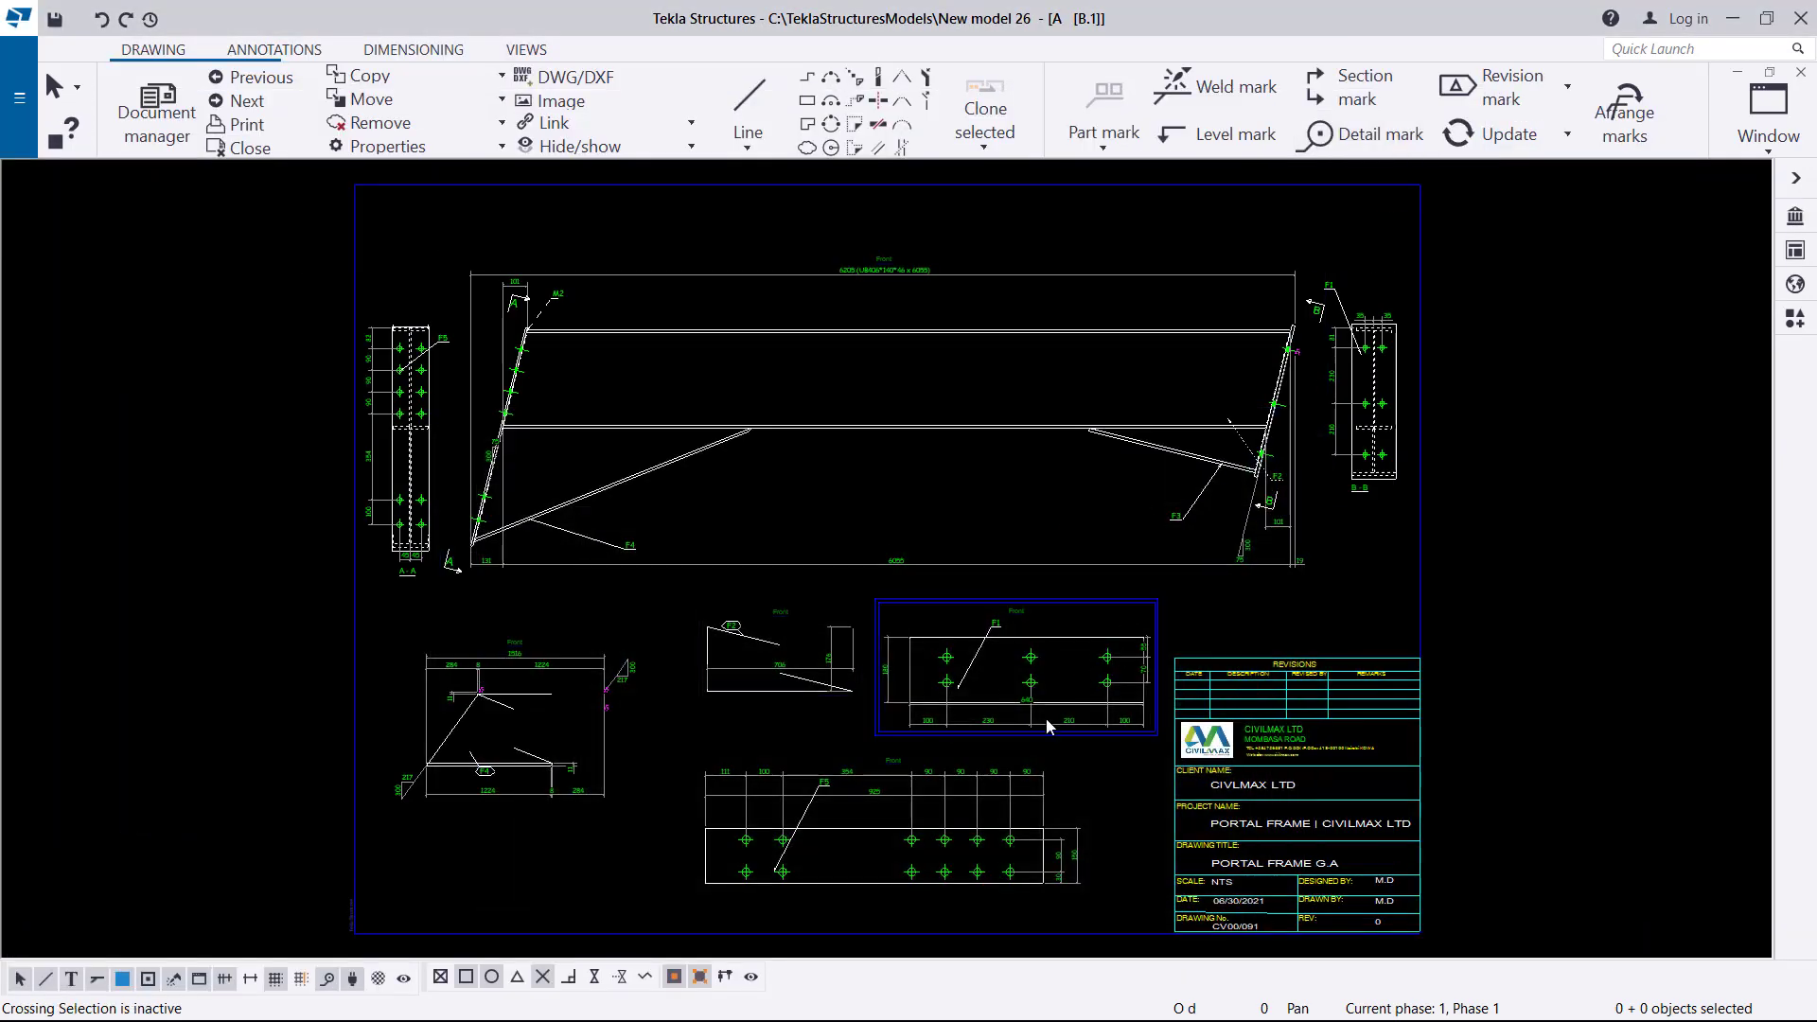
scroll(544, 762, up, 3)
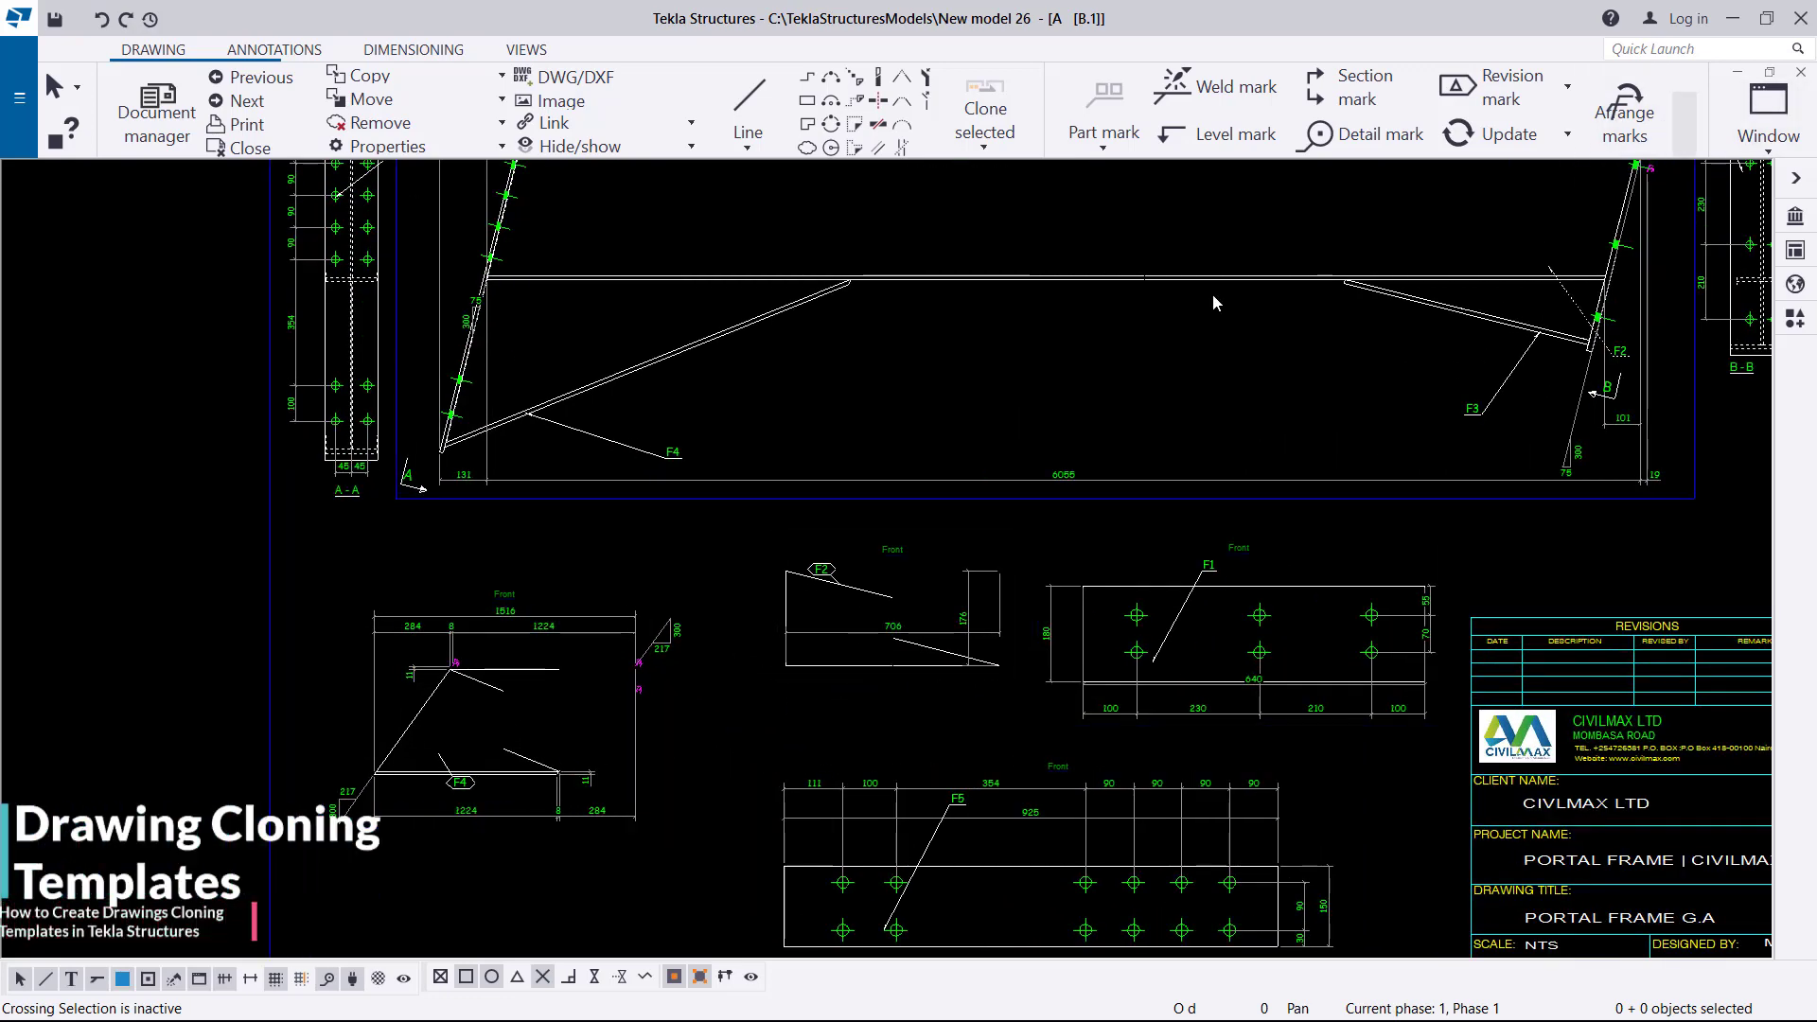
Step: Switch to the [B.2] drawing, keeping the changes to [B.1], and maximise it to compare its part views with the clone
click(161, 132)
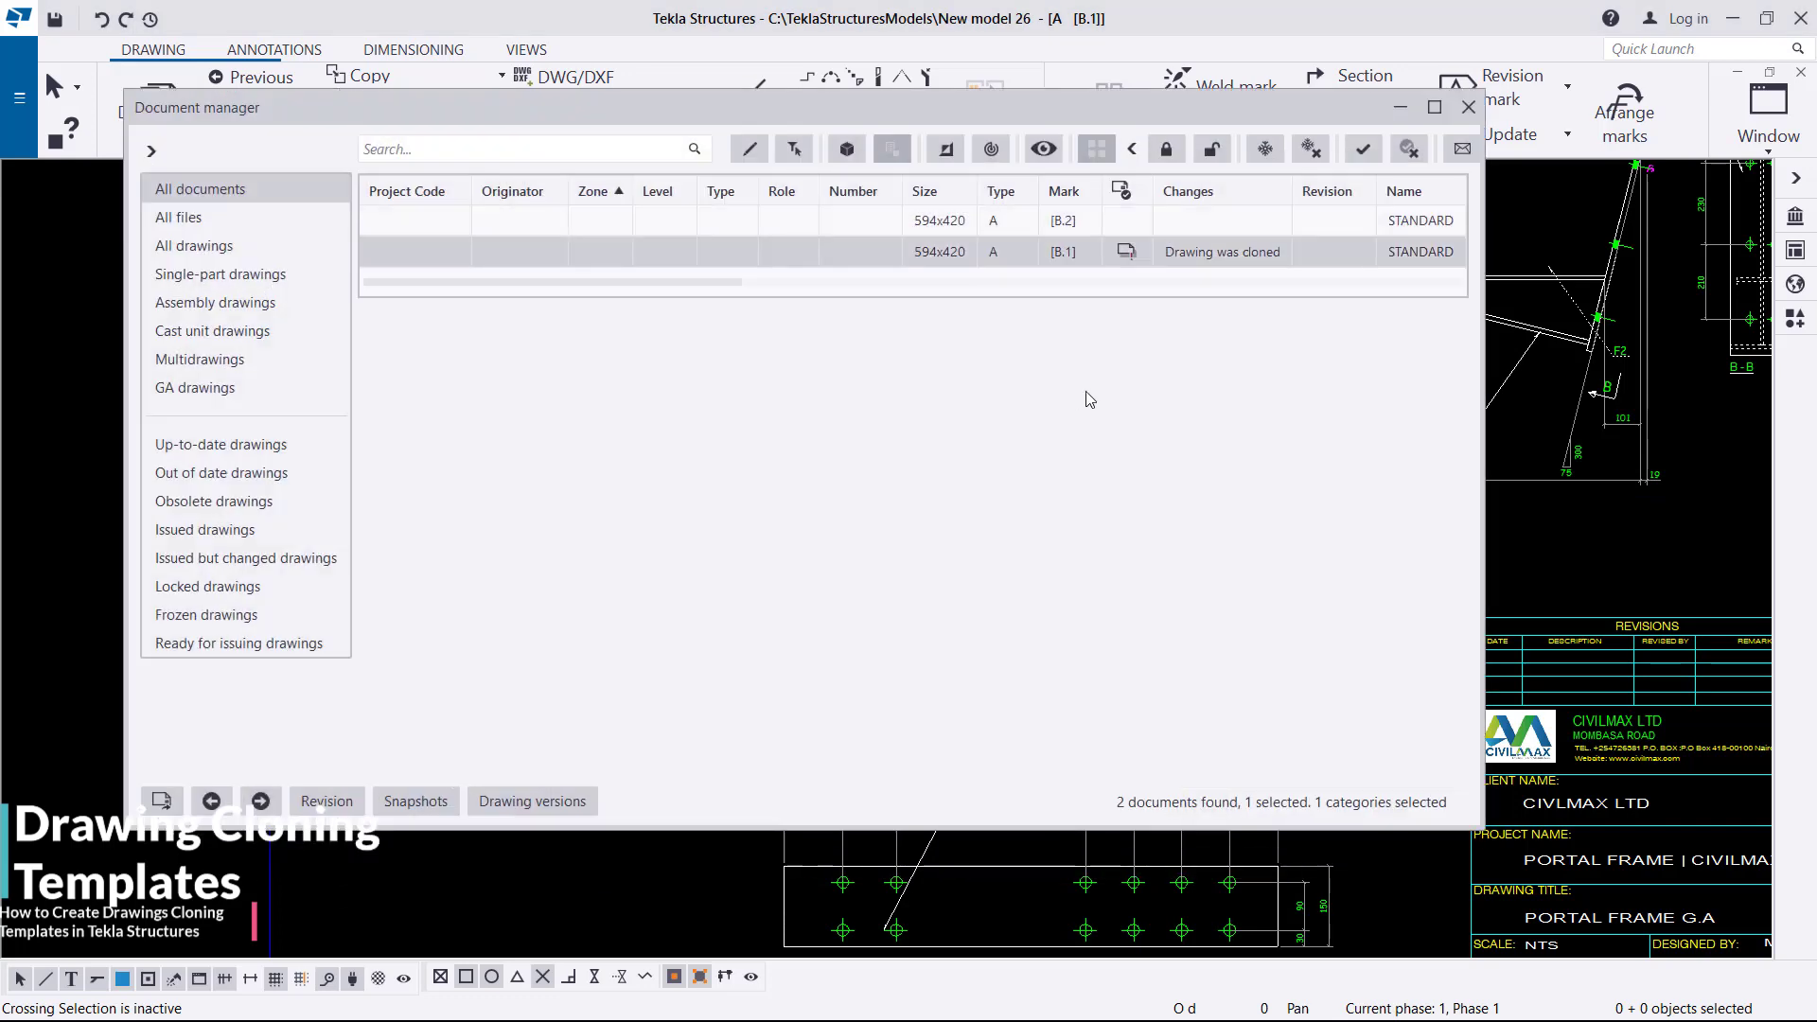
double_click(1061, 227)
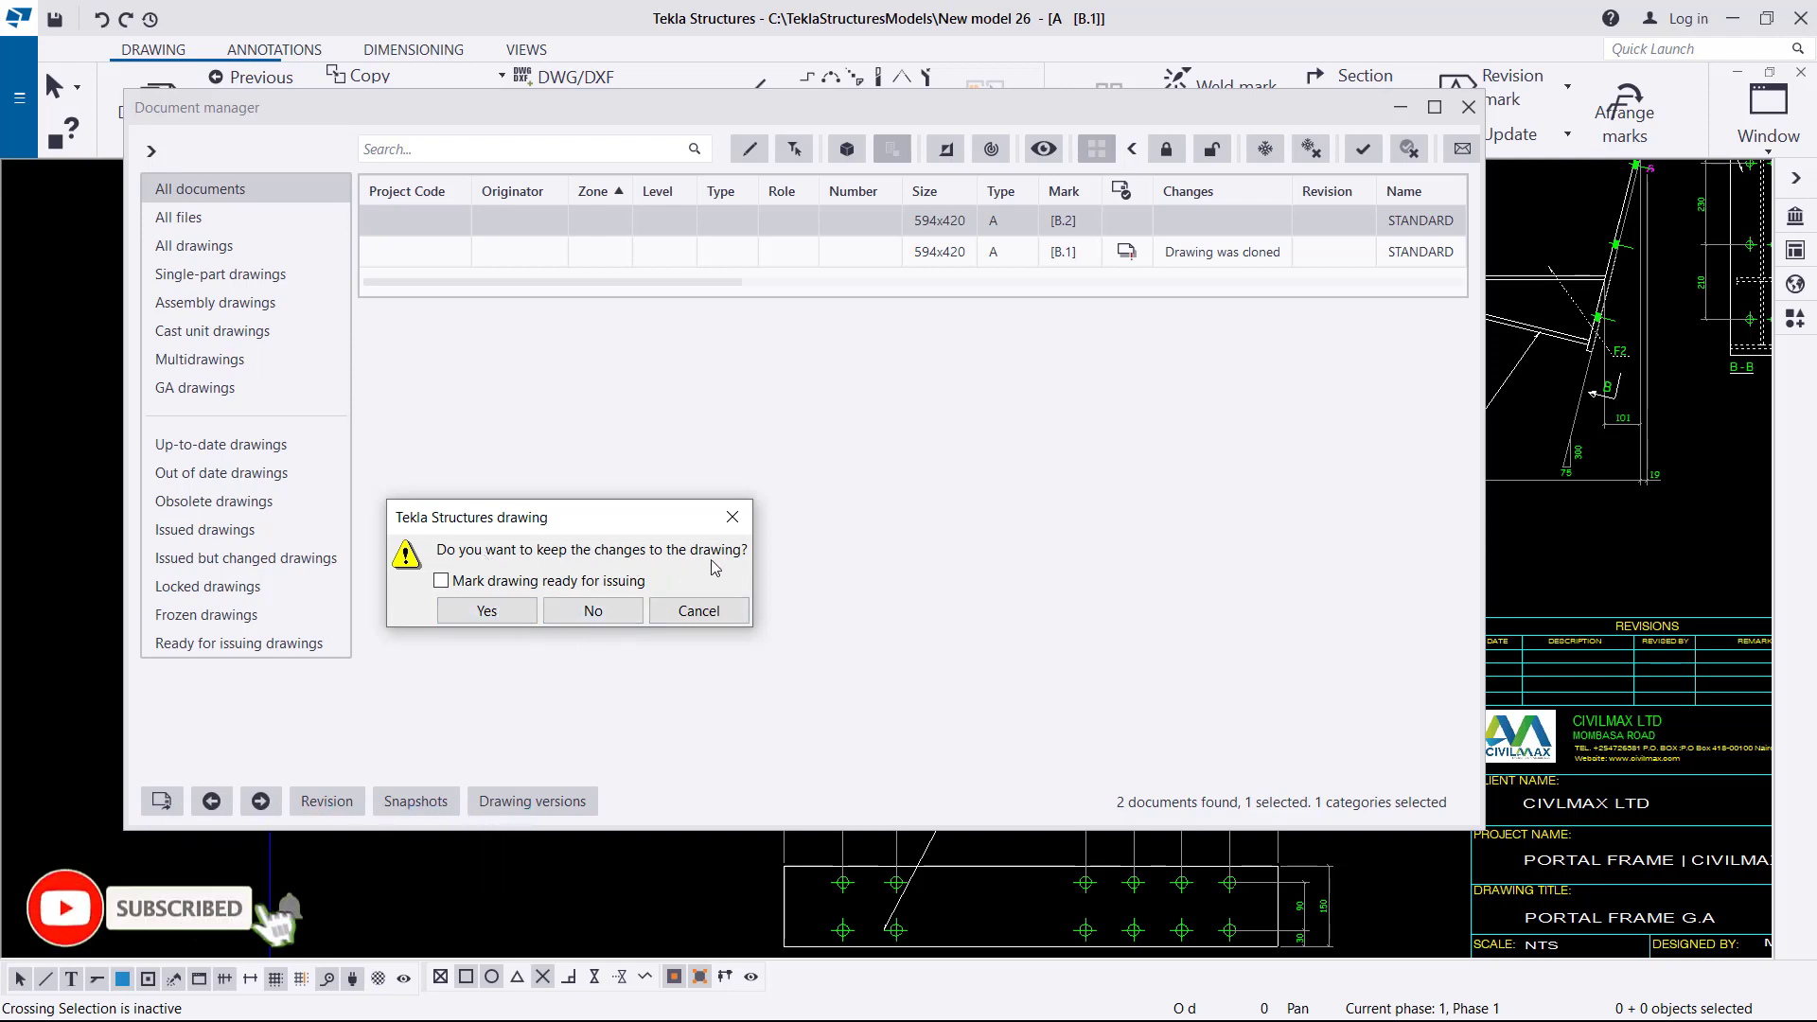
click(486, 610)
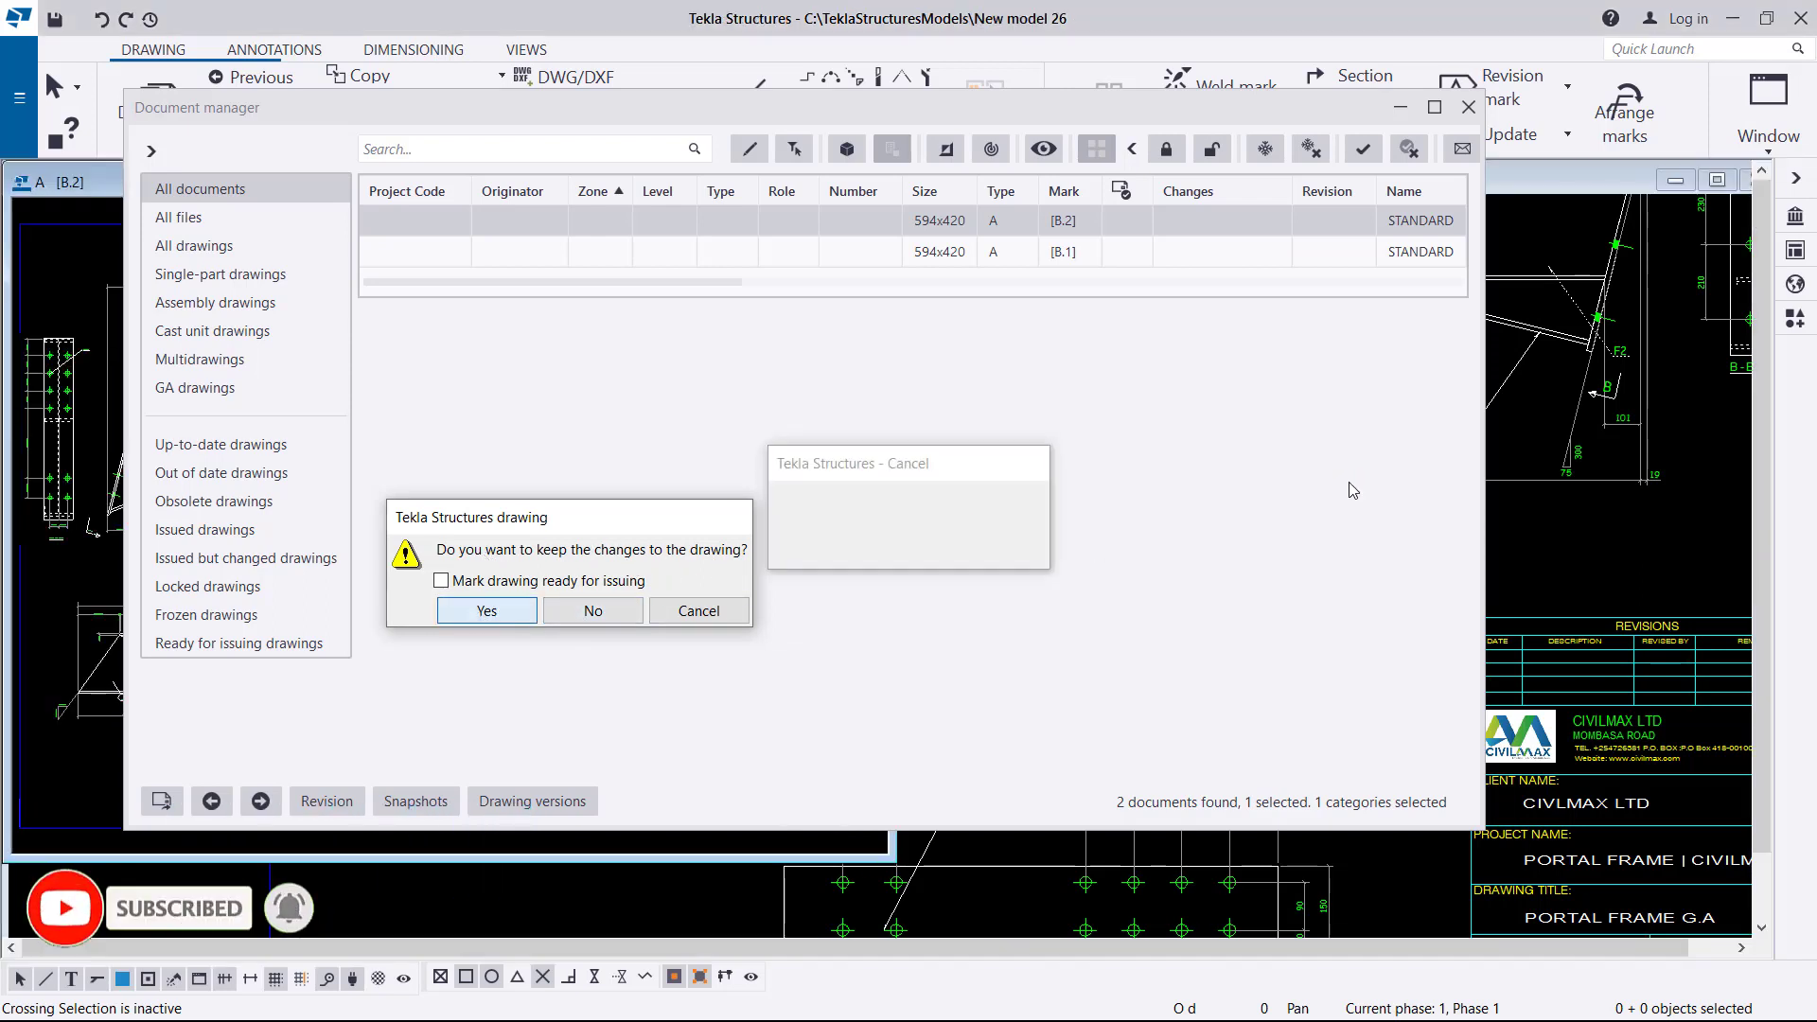
click(1401, 107)
click(825, 181)
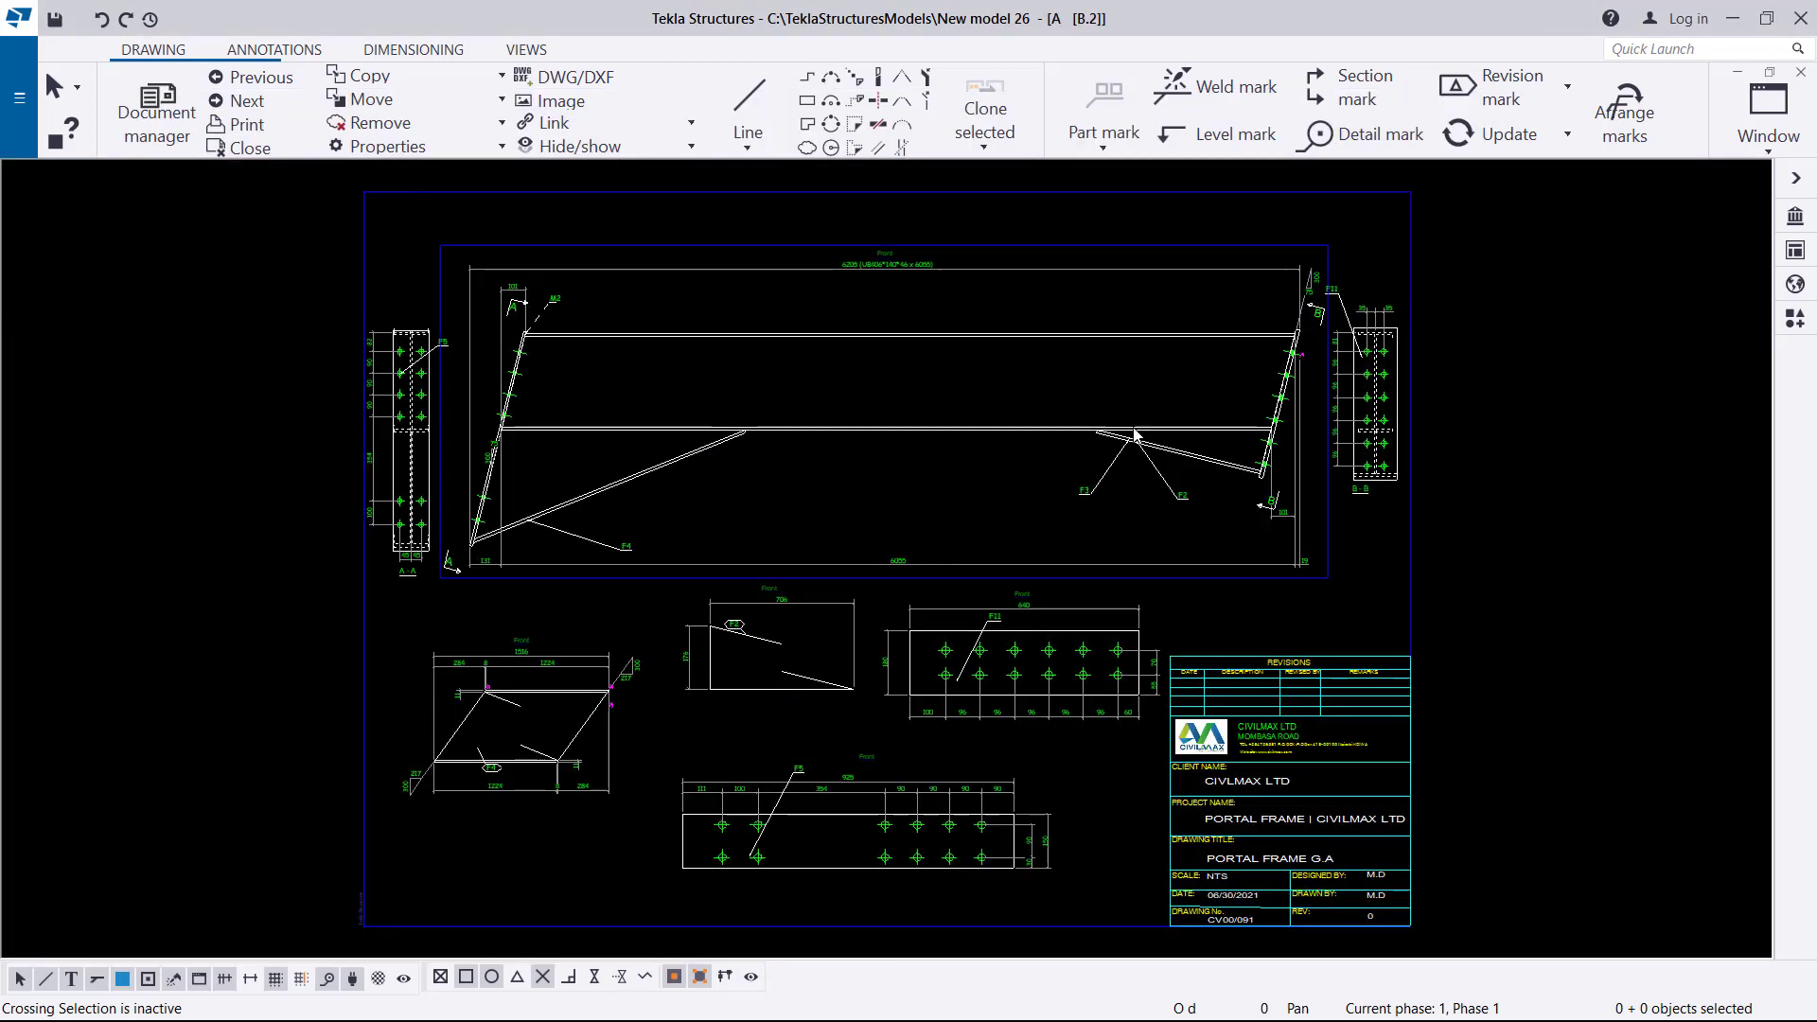
scroll(776, 805, up, 2)
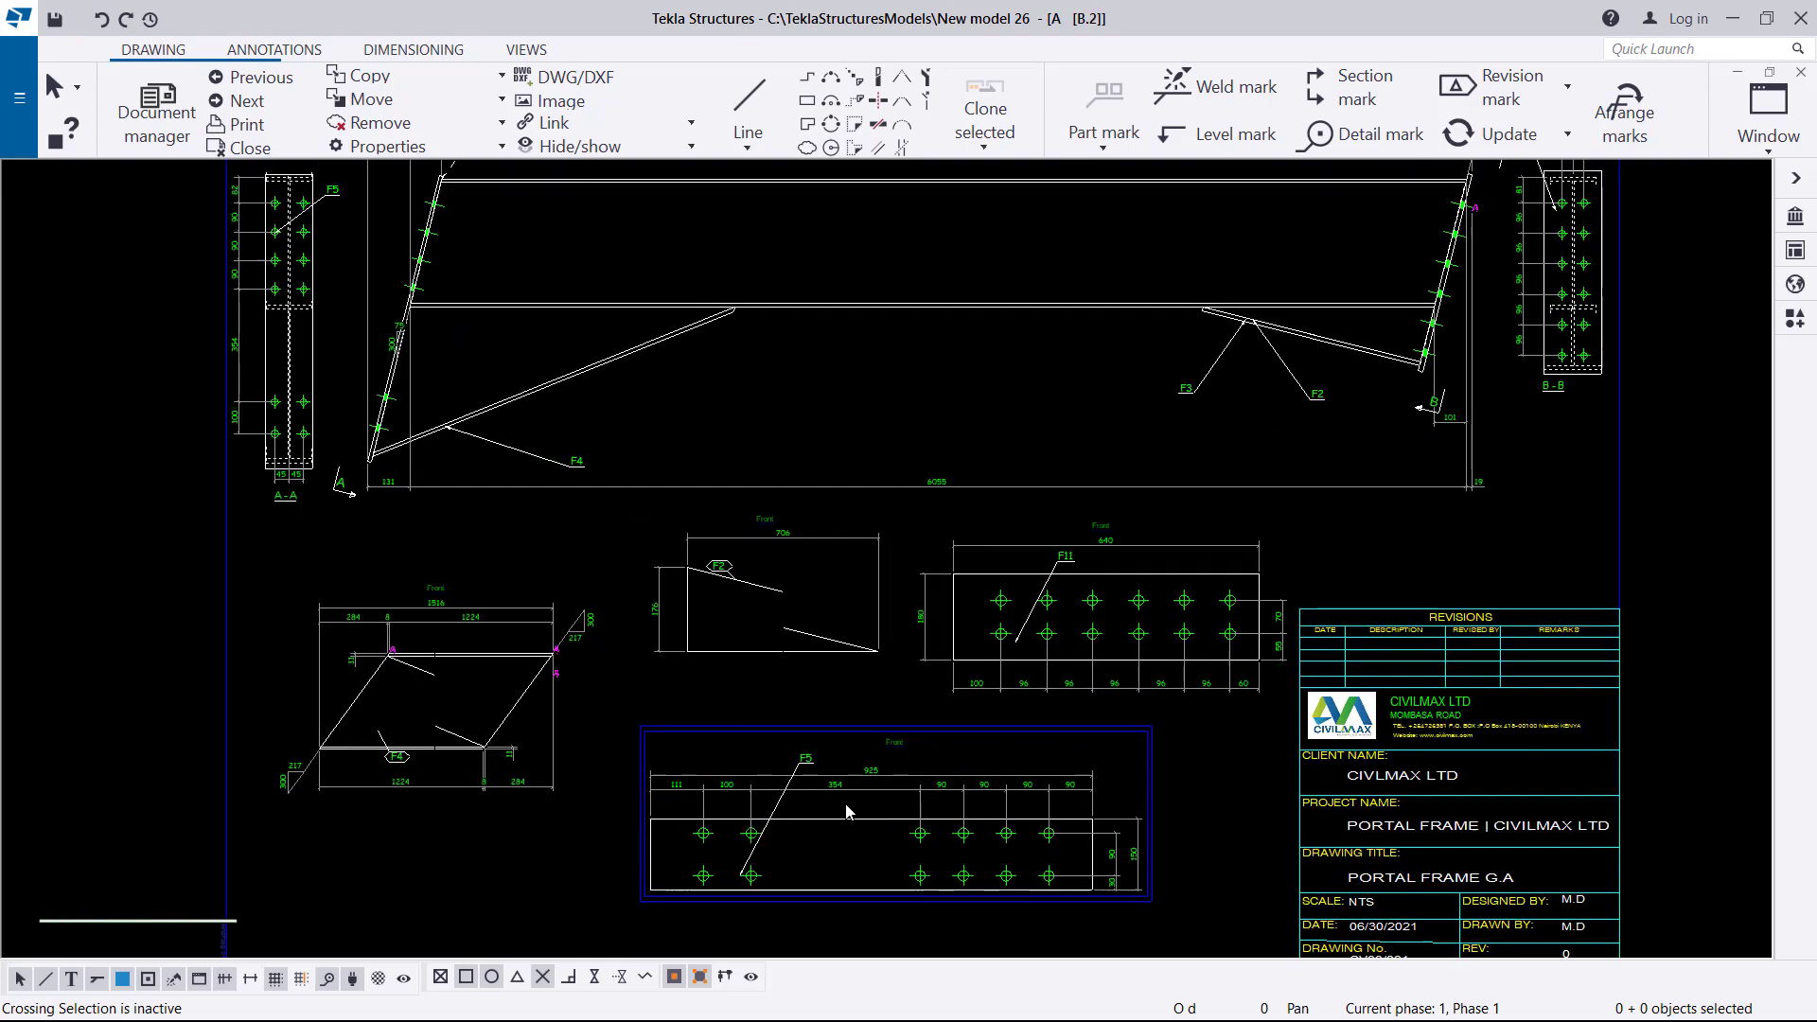
scroll(1163, 816, down, 1)
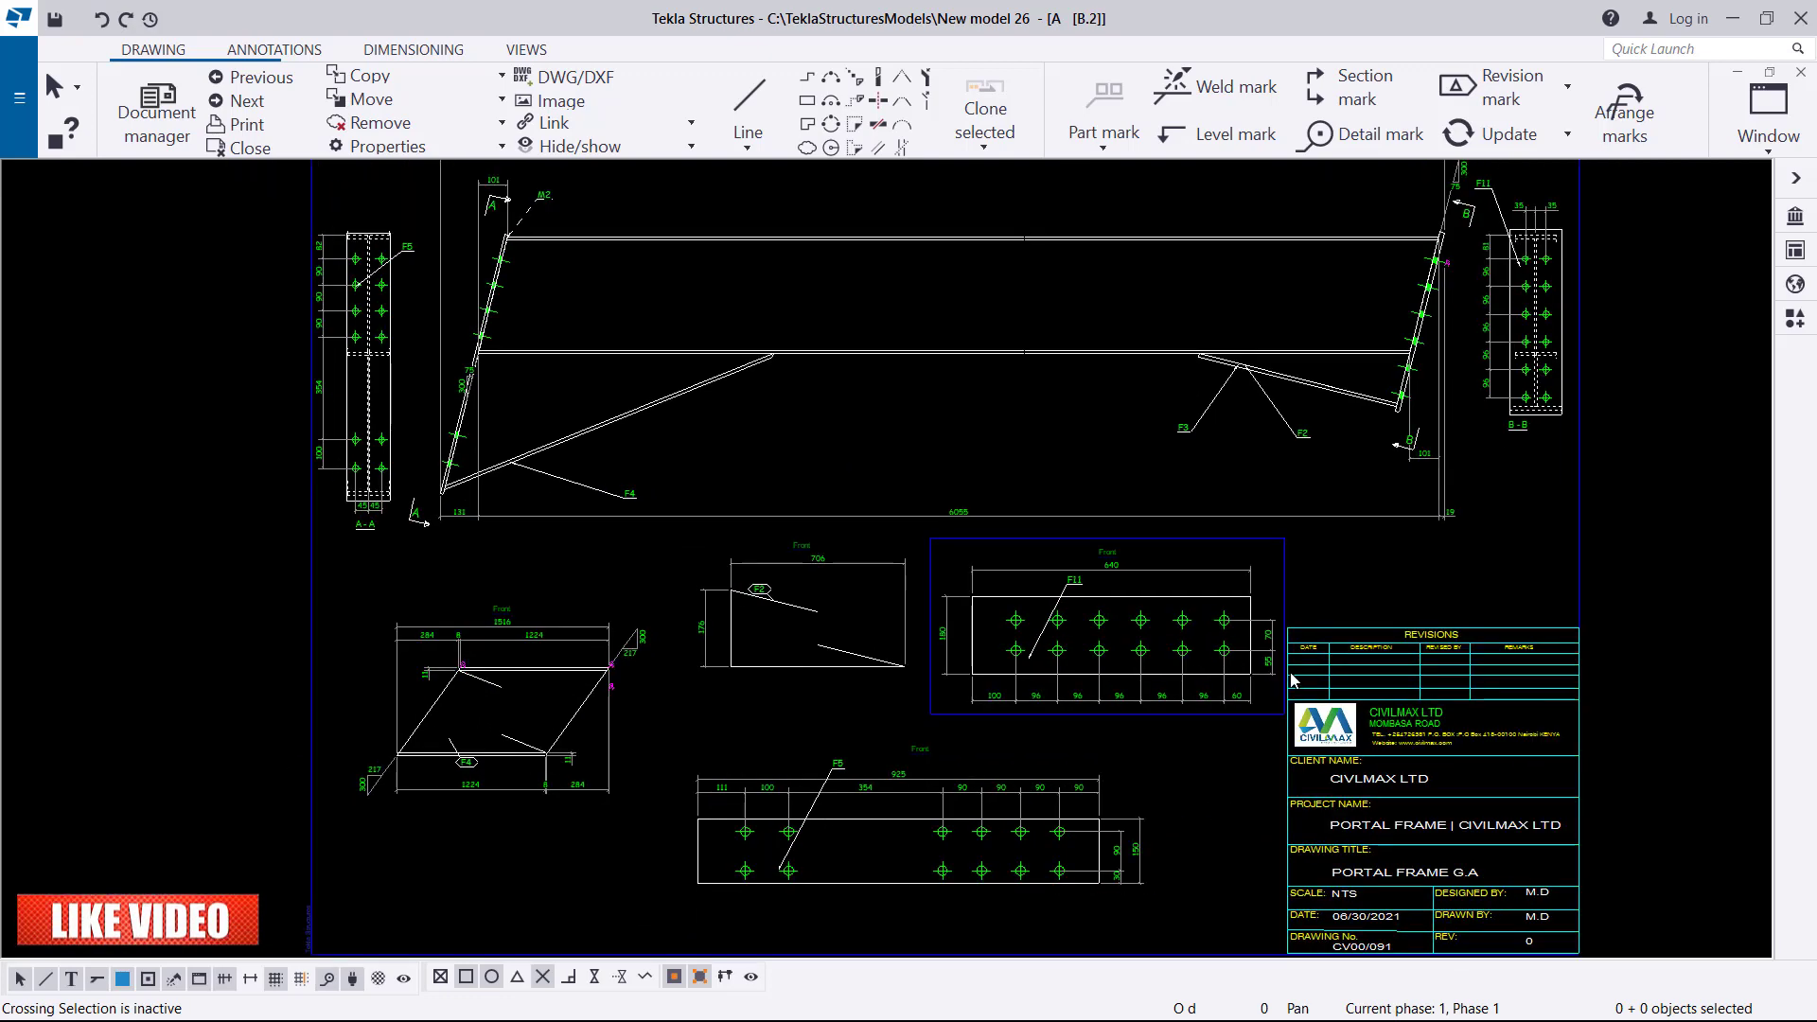